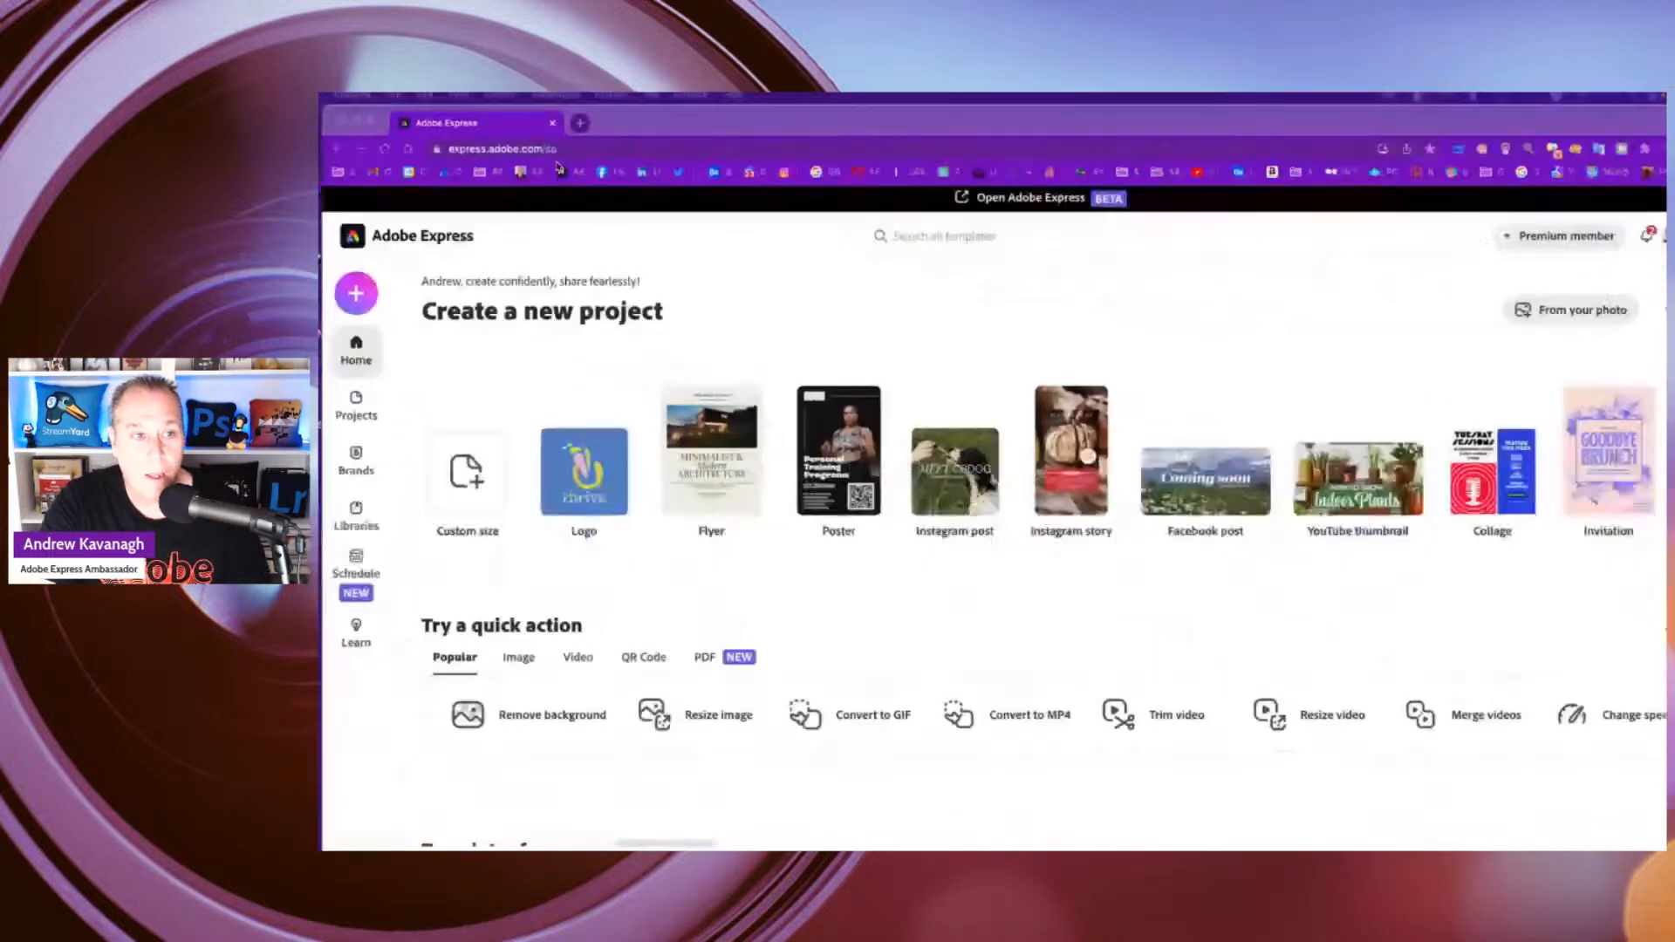
Start a custom-size project, review the popular, social post, print, social profile, standard and custom size presets, and close the size selection
{"action": "left_click", "coordinate": [379, 337]}
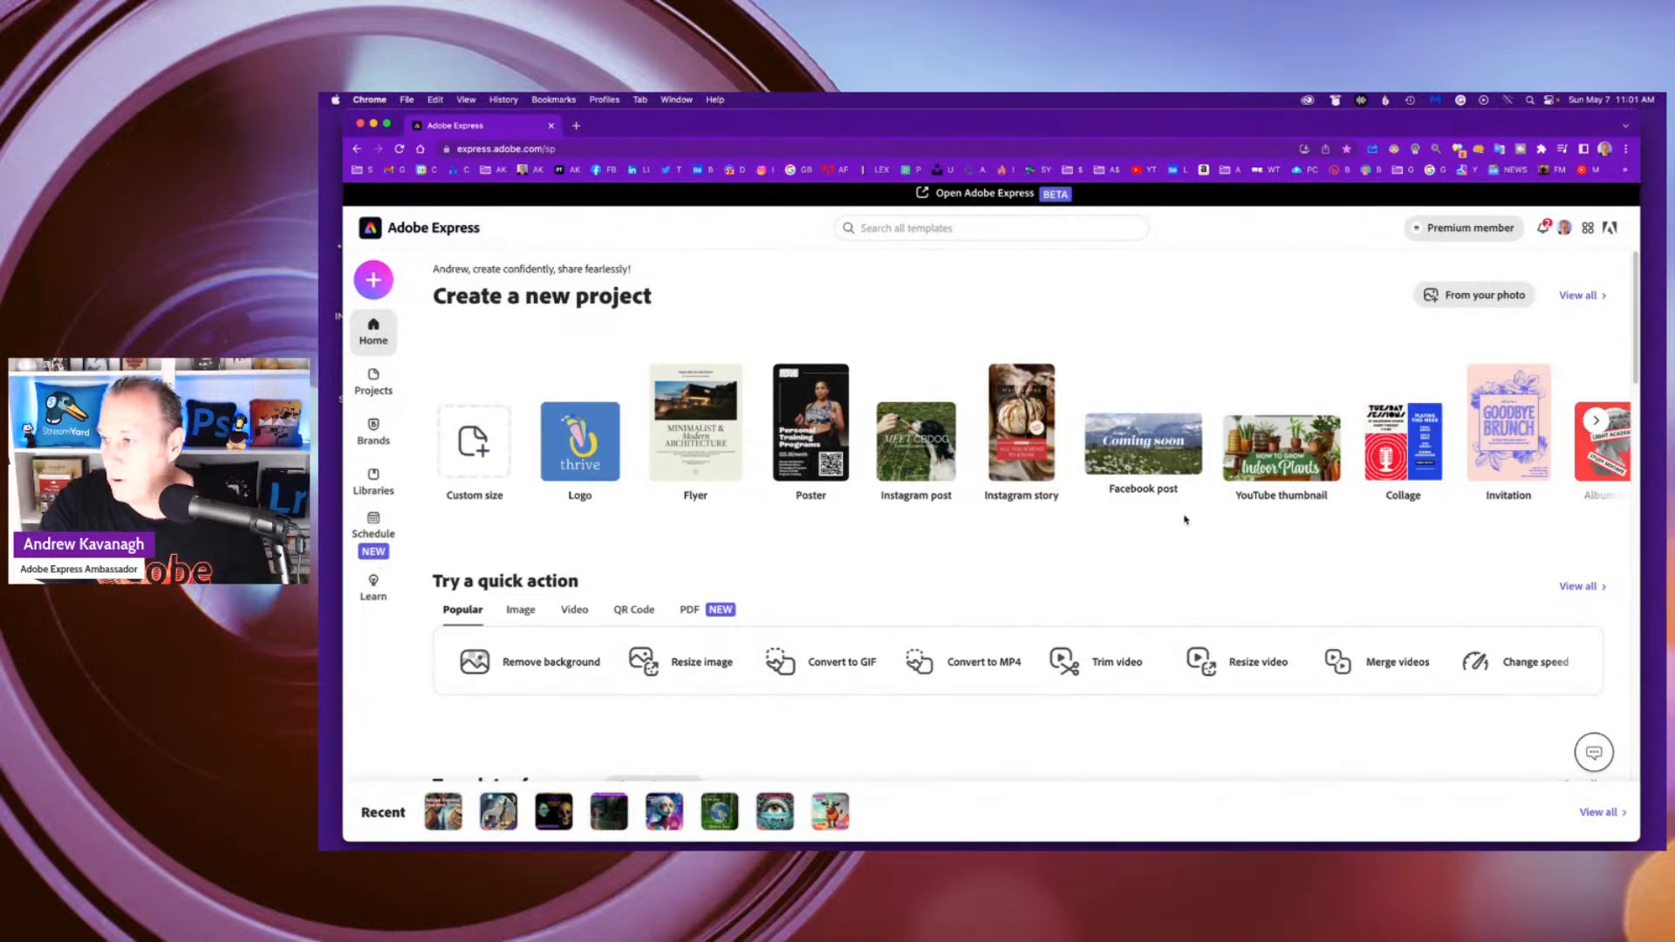
{"action": "left_click", "coordinate": [476, 431]}
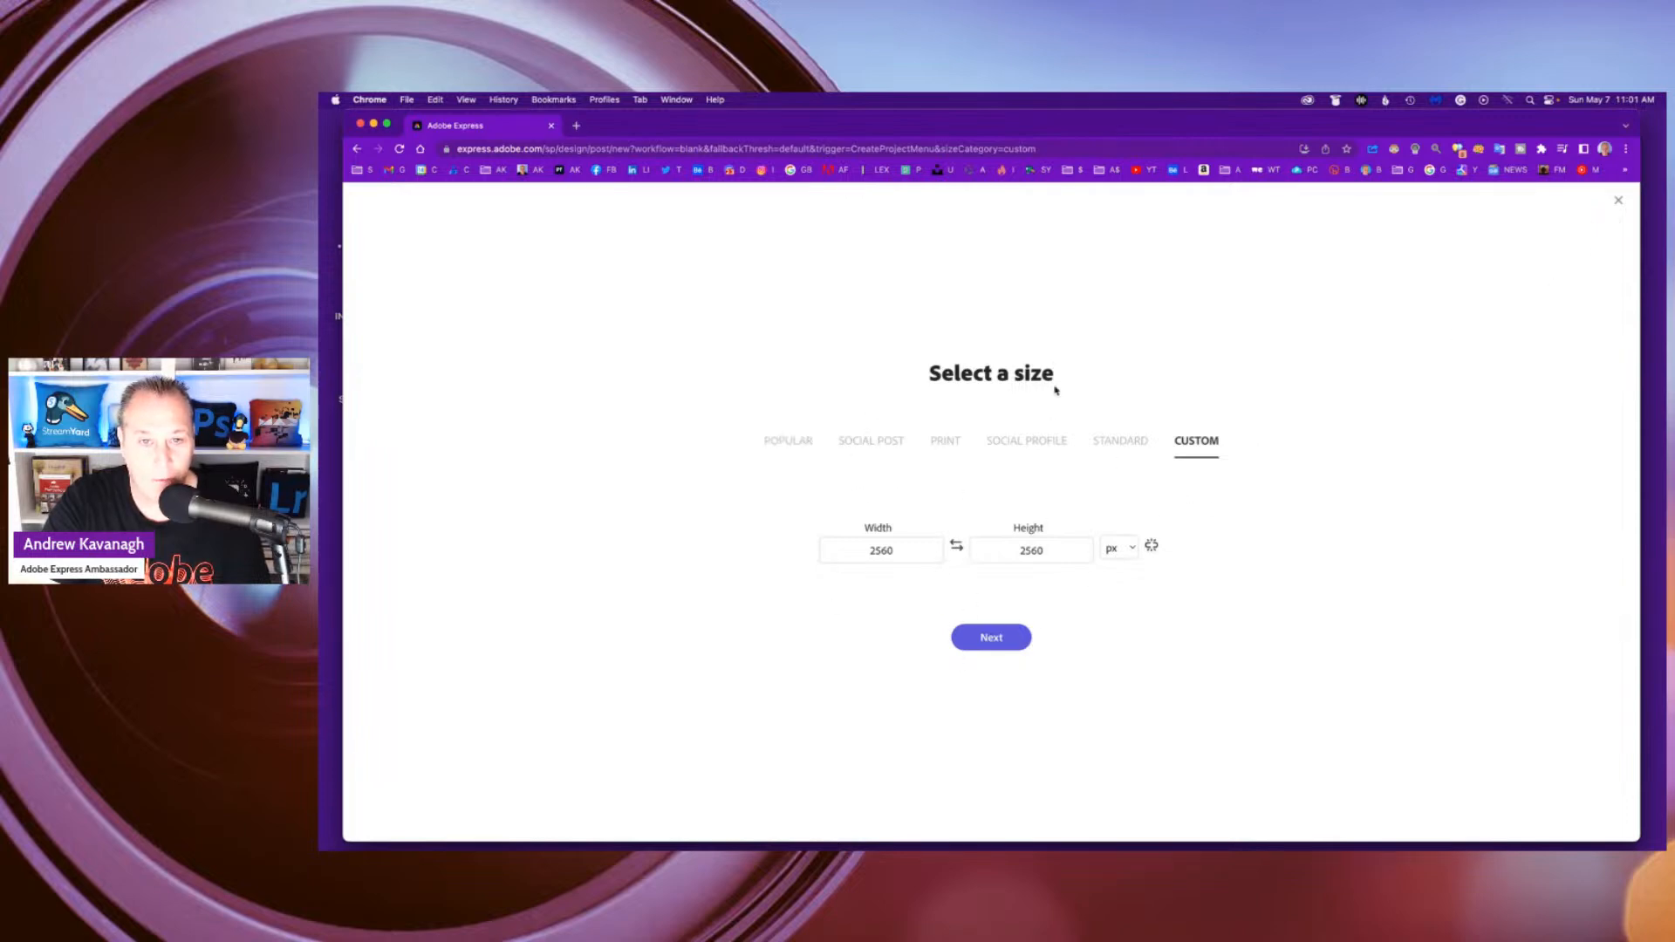
{"action": "left_click", "coordinate": [800, 446]}
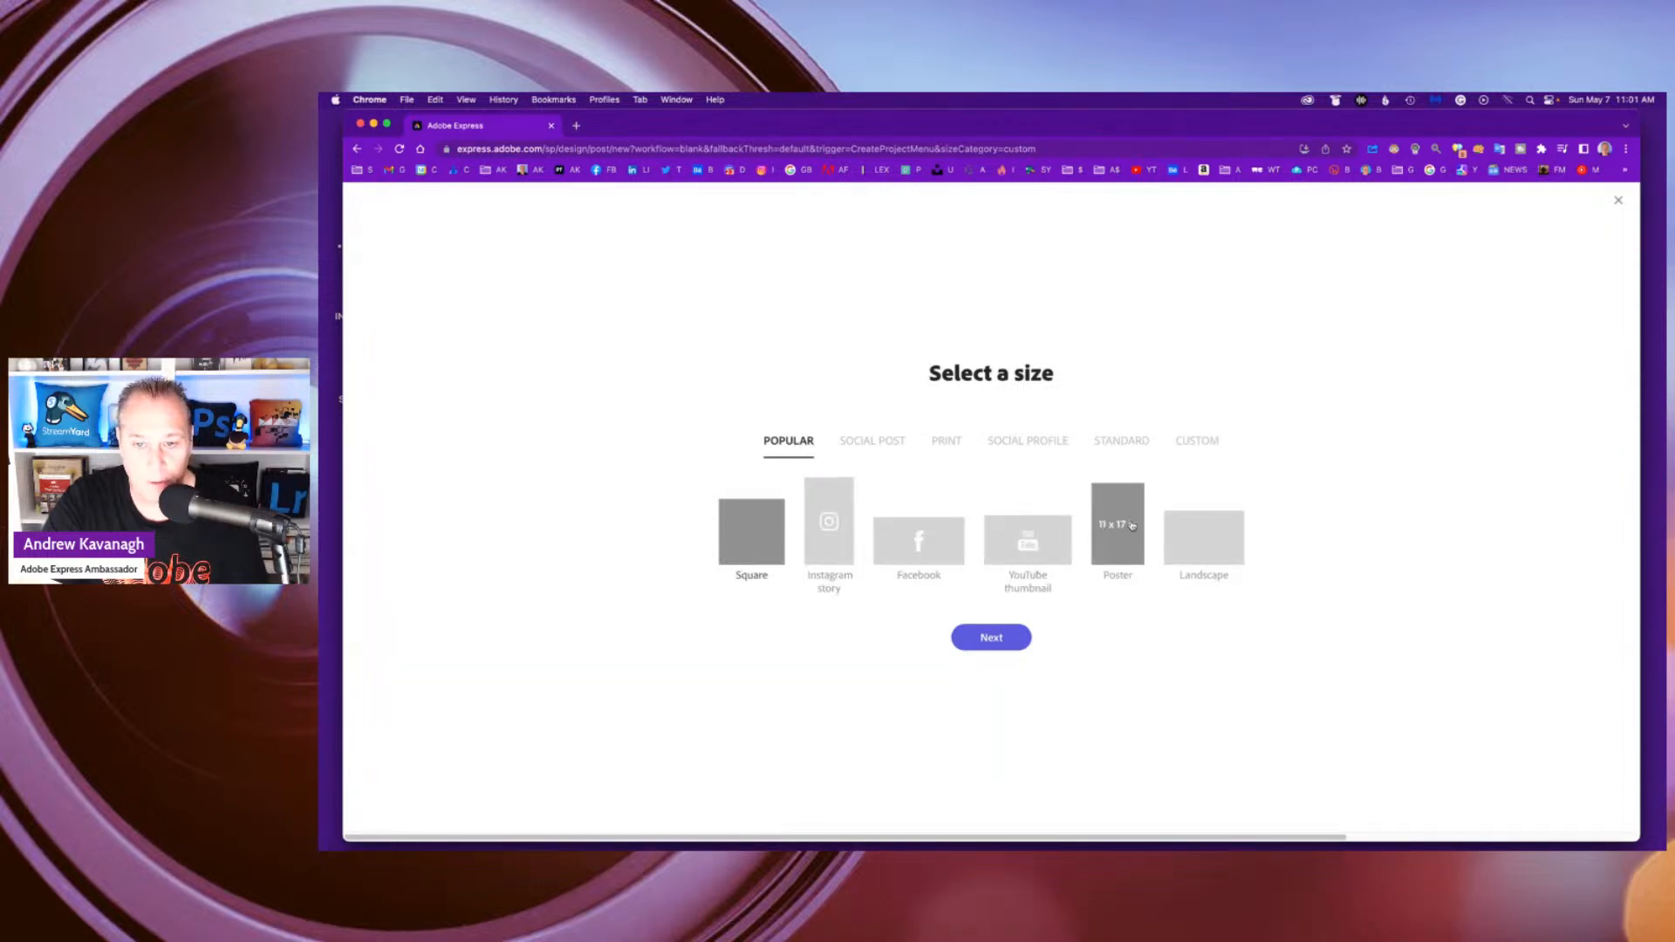
{"action": "left_click", "coordinate": [875, 442]}
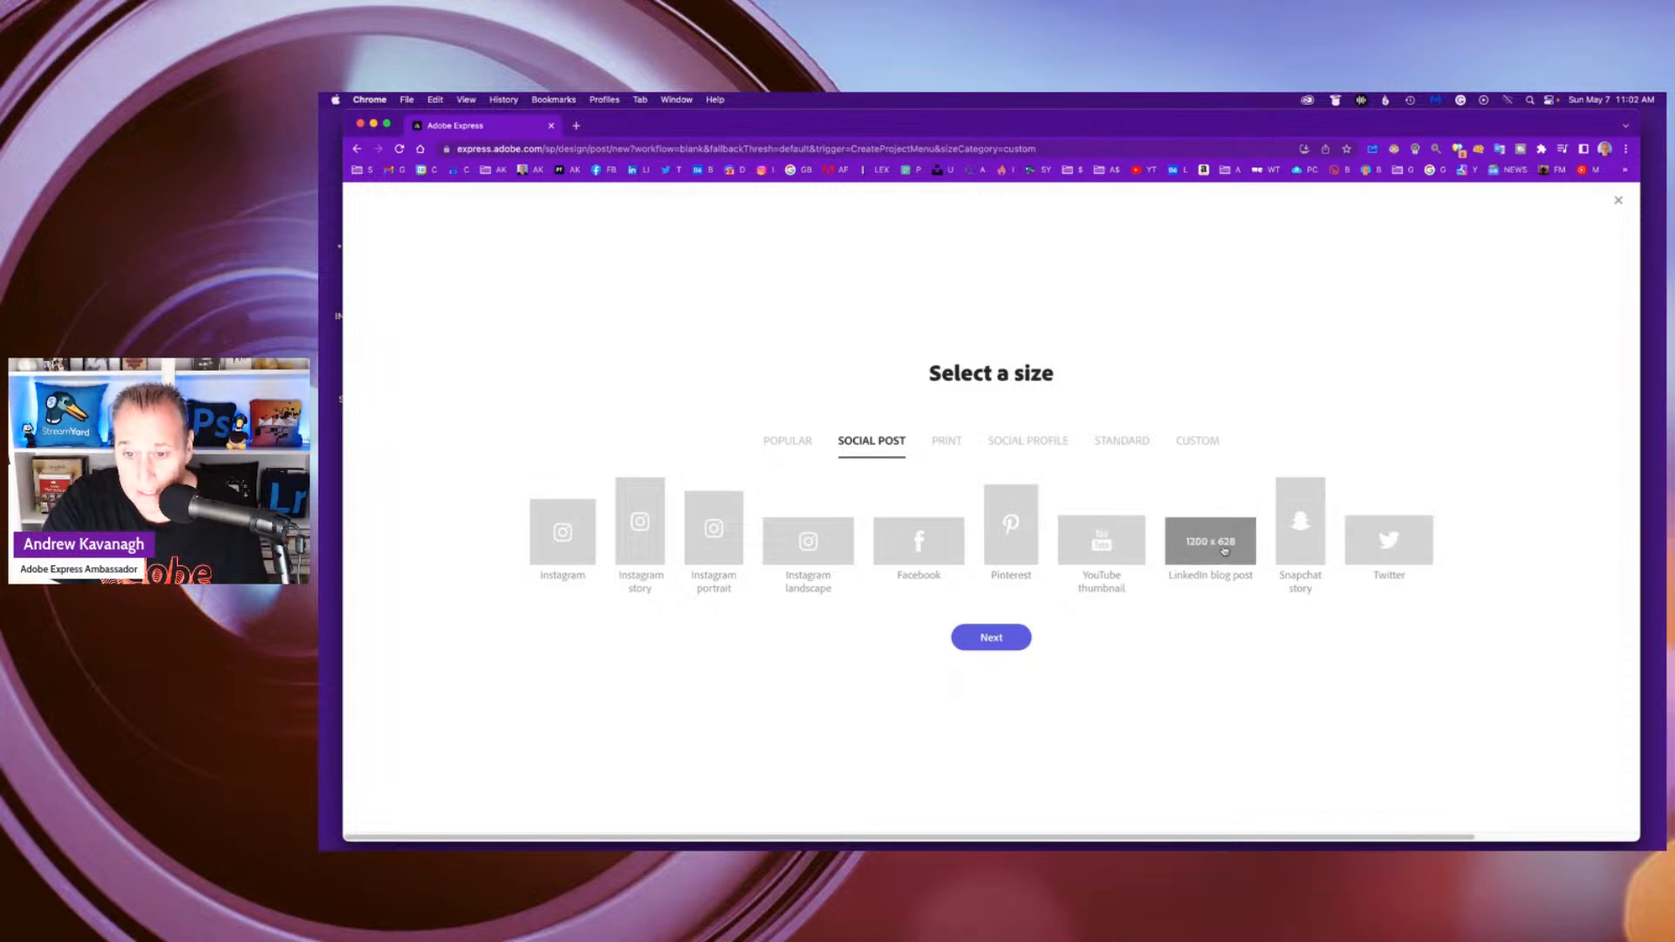
{"action": "left_click", "coordinate": [946, 445]}
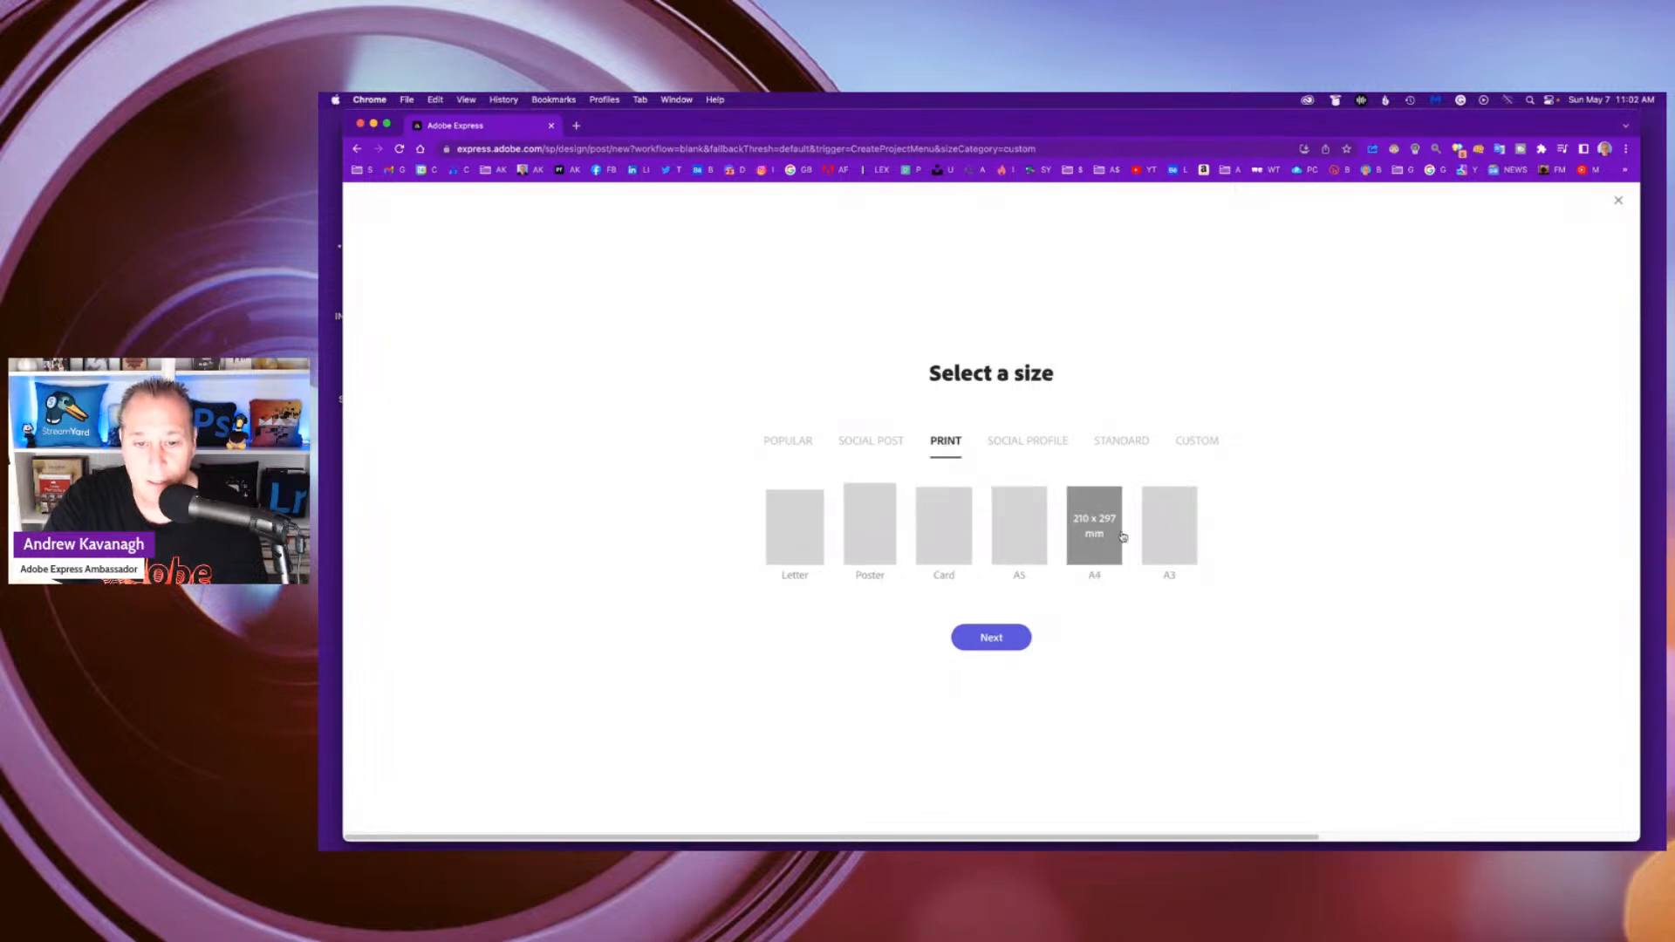
{"action": "left_click", "coordinate": [1022, 443]}
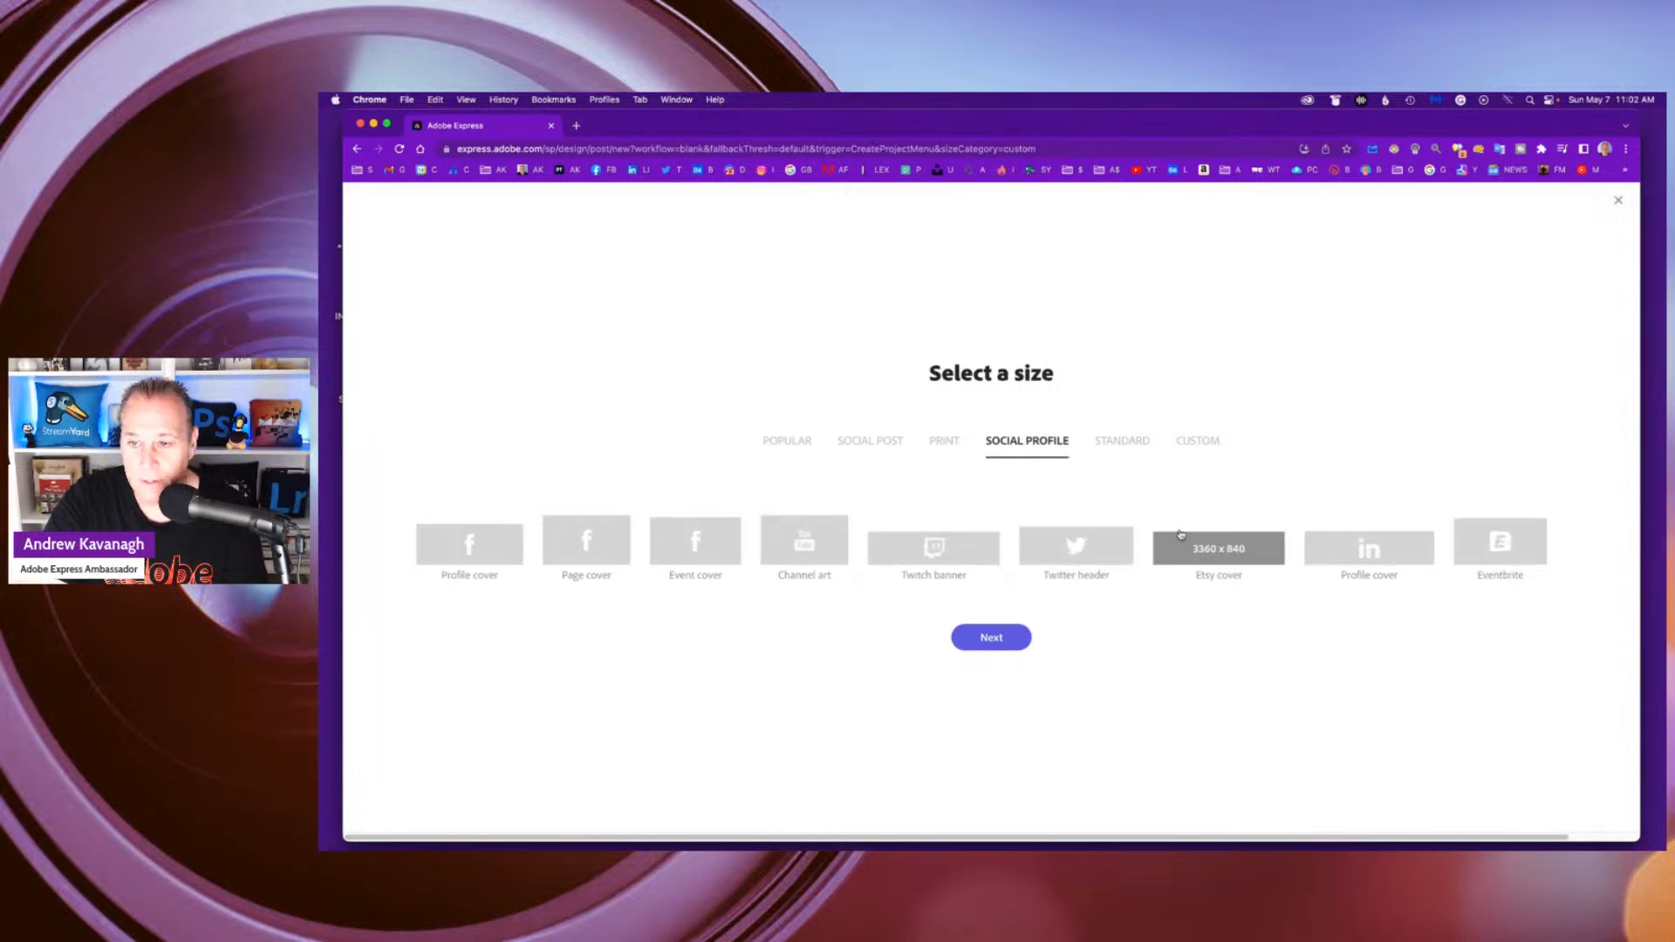
{"action": "left_click", "coordinate": [876, 441]}
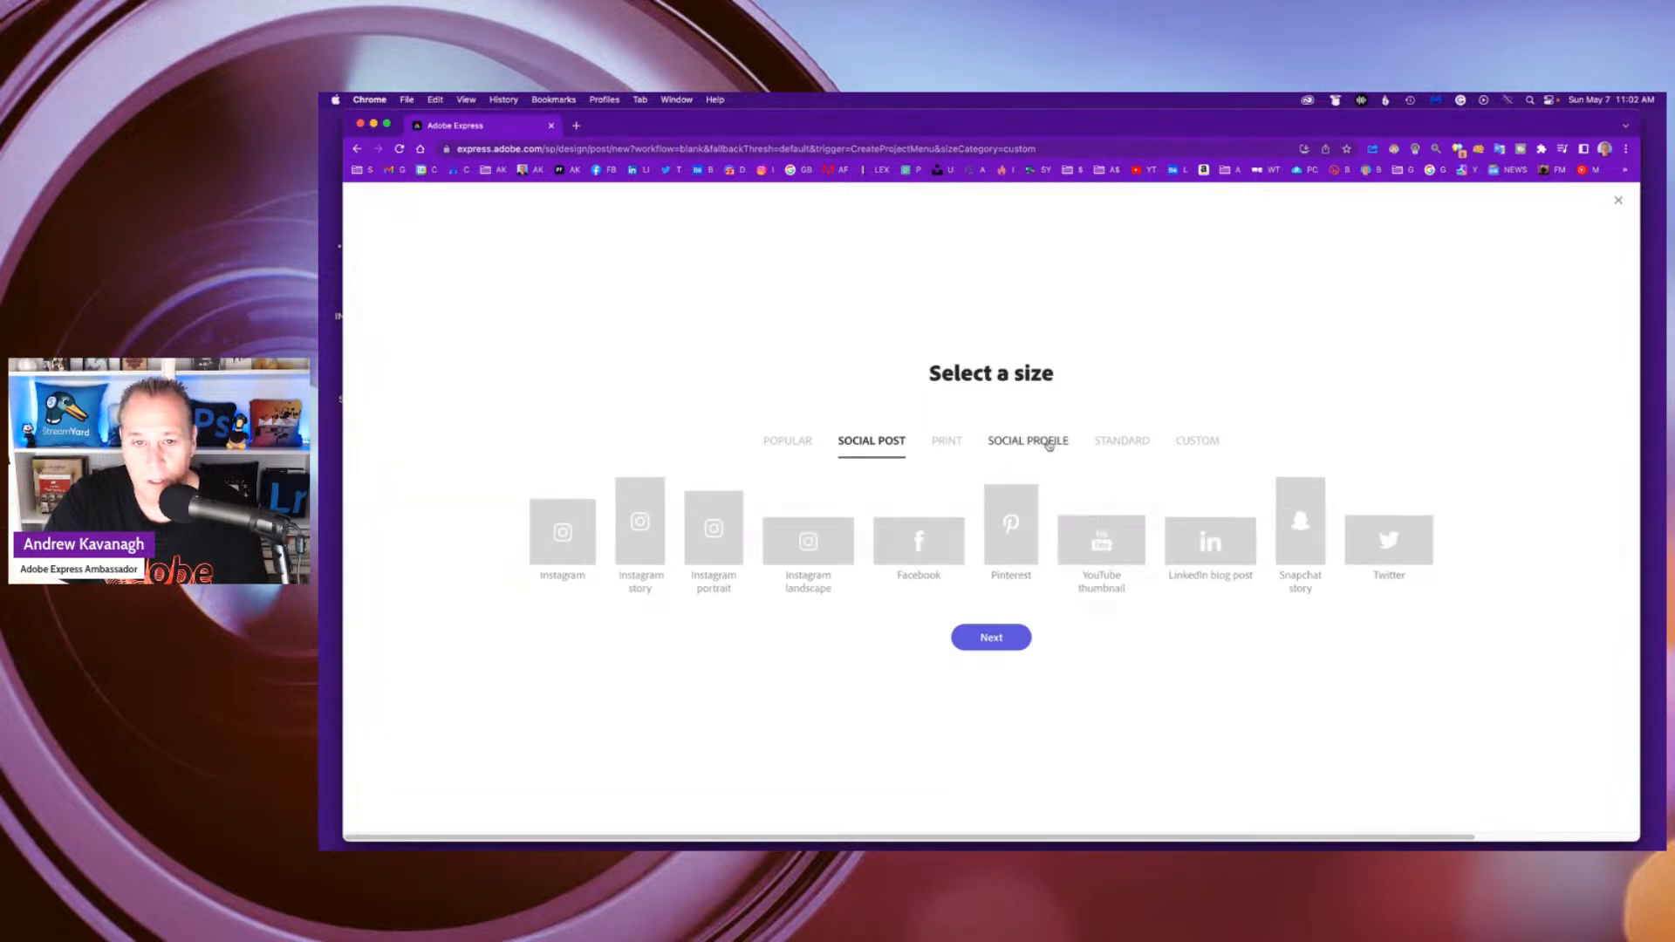
{"action": "left_click", "coordinate": [1050, 444]}
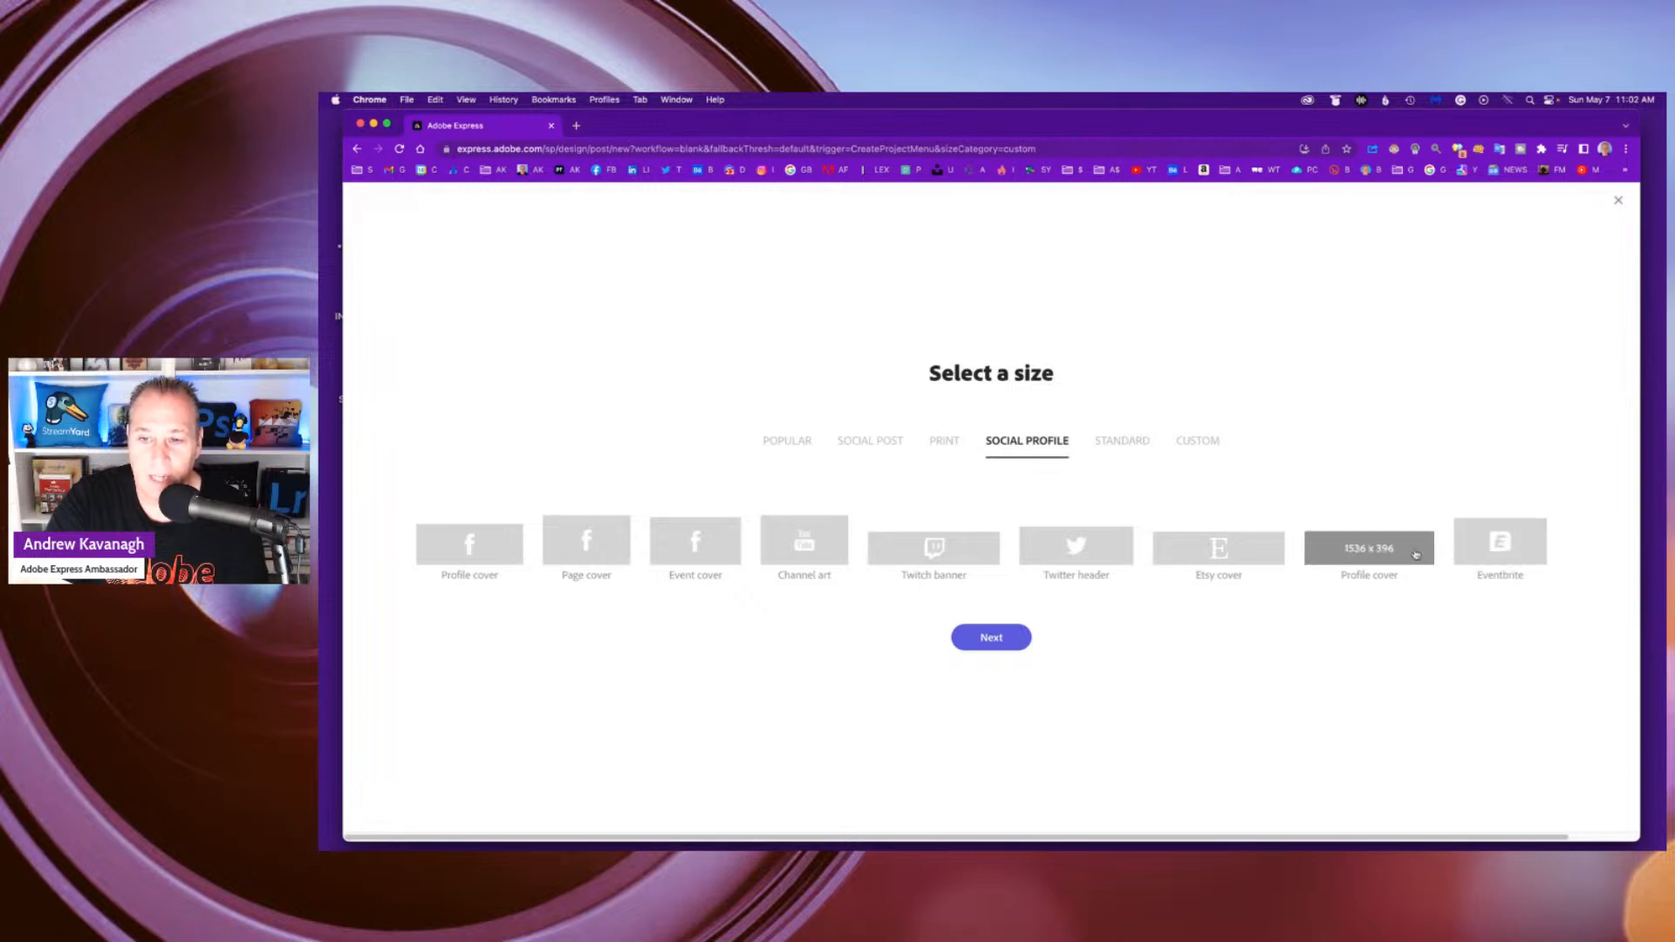
{"action": "left_click", "coordinate": [1125, 443]}
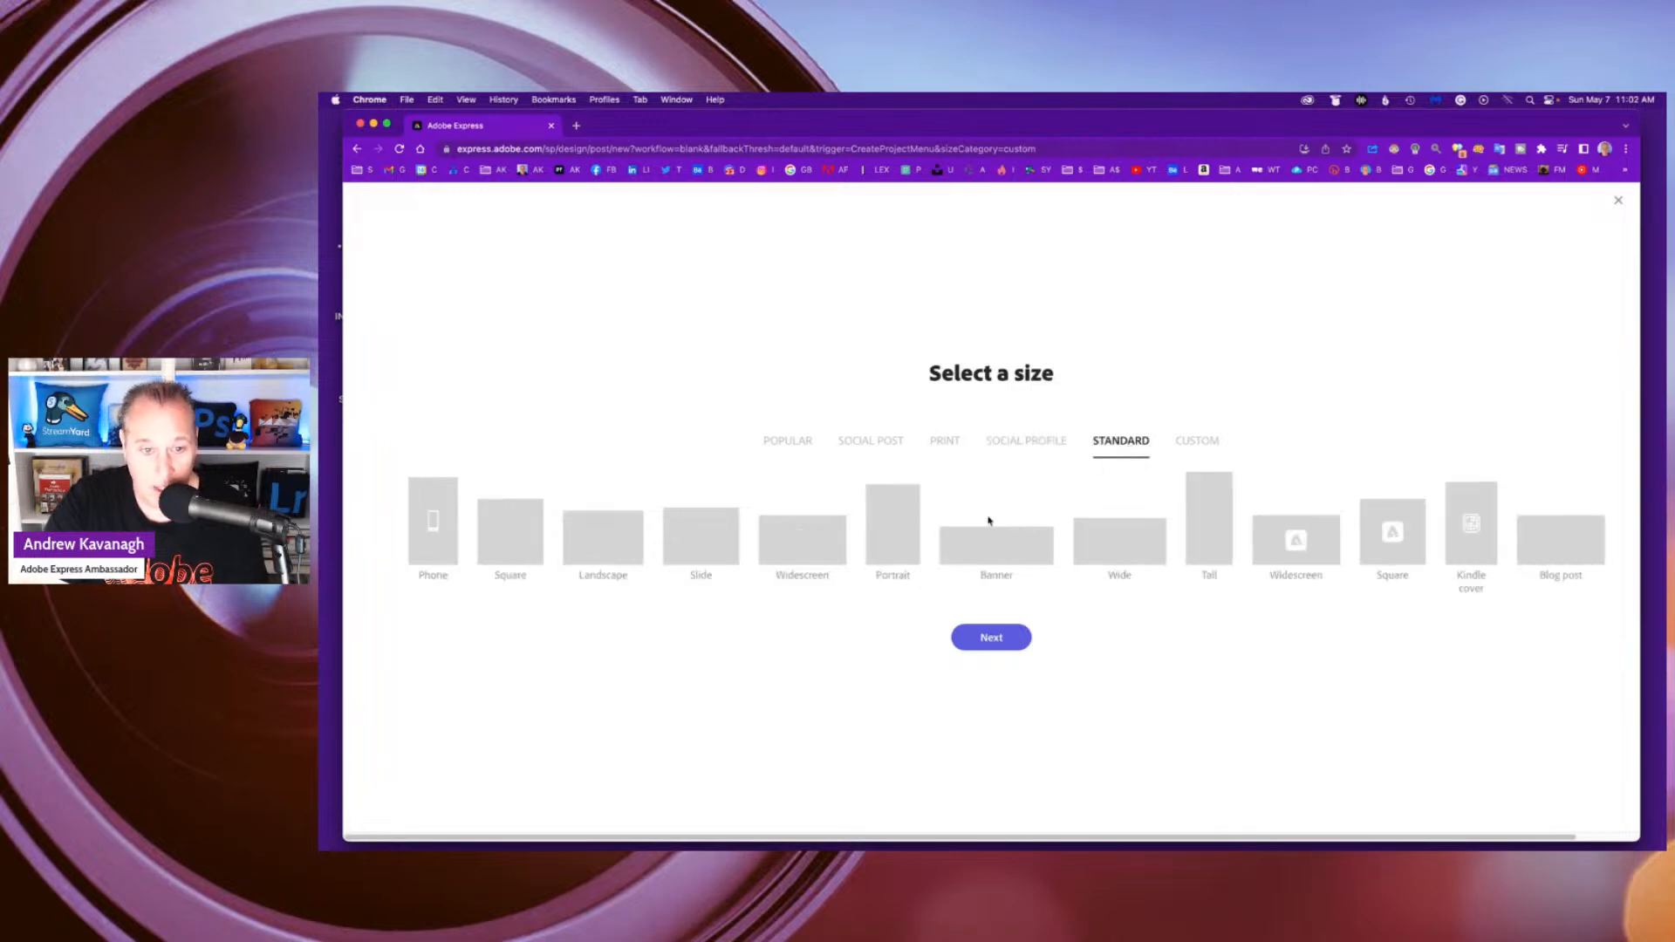
{"action": "left_click", "coordinate": [1205, 443]}
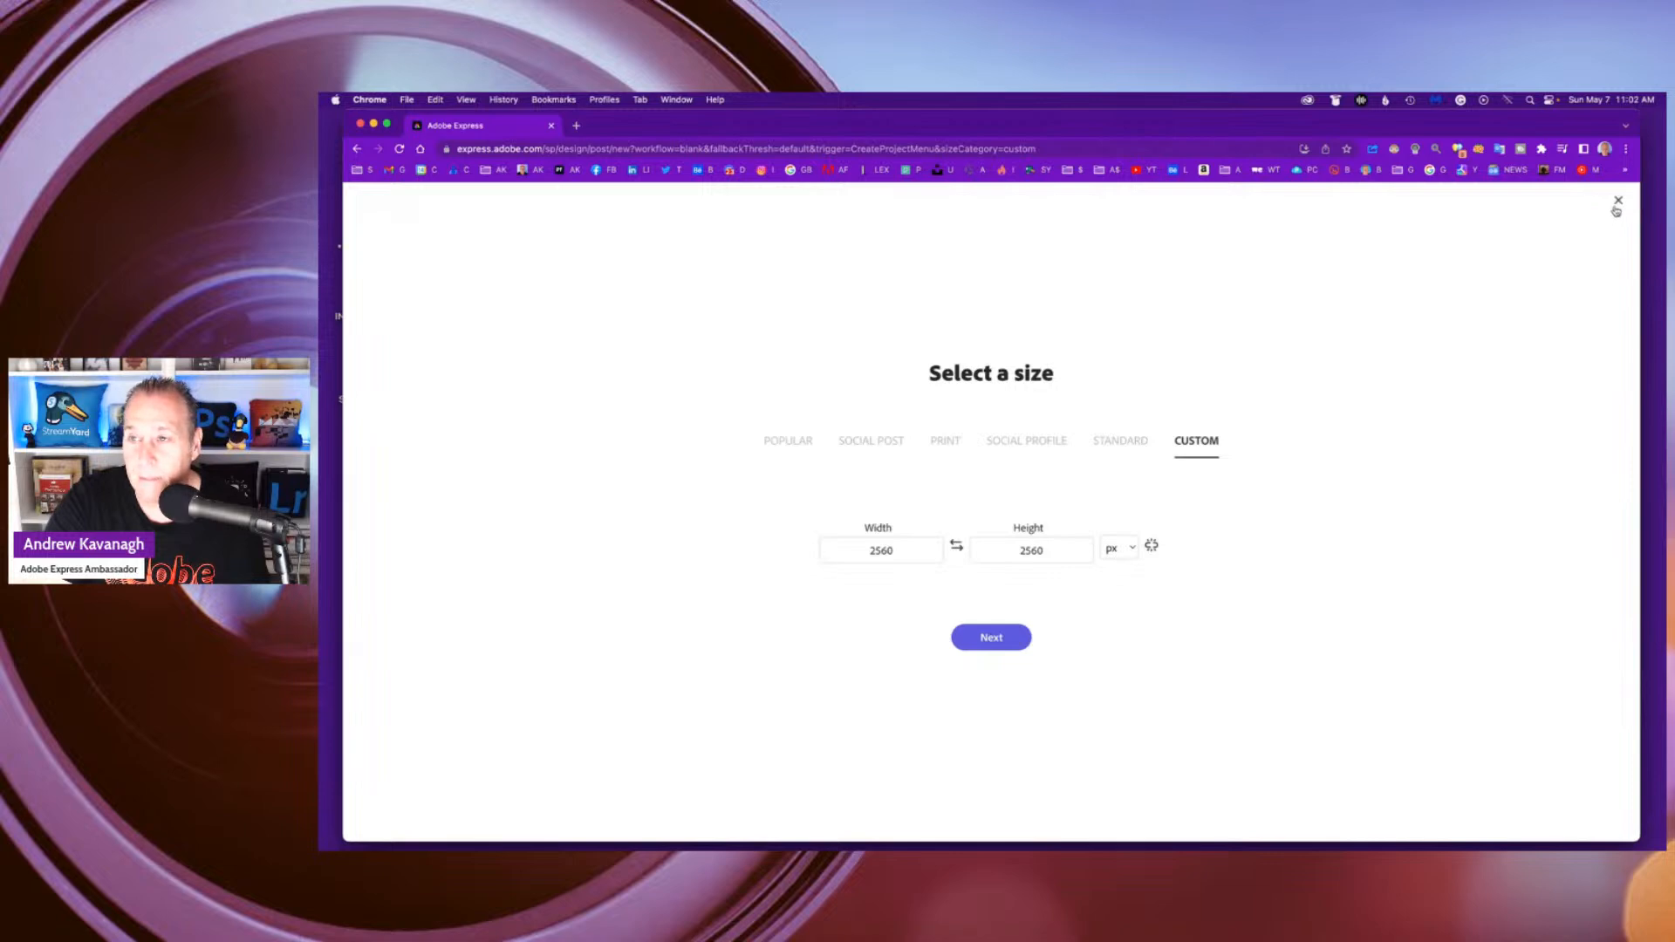
{"action": "left_click", "coordinate": [1618, 202]}
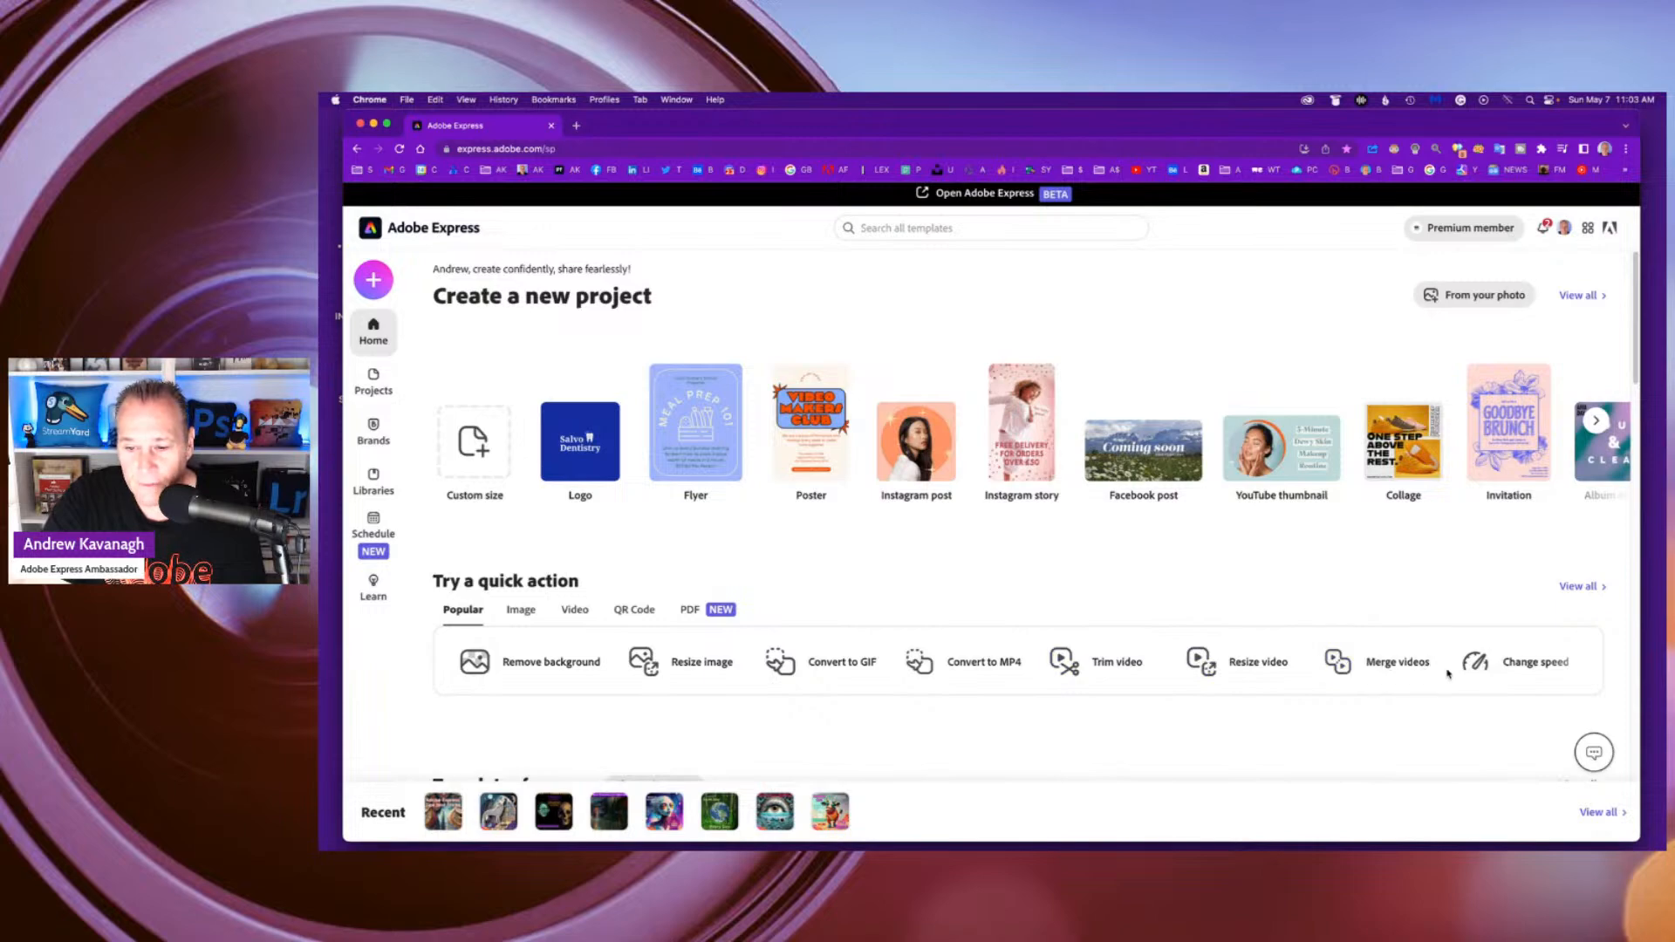
Browse the home page's recommended, seasonal and popular templates down to the included apps, and return to the project types
{"action": "scroll", "coordinate": [1134, 611], "scroll_direction": "down", "scroll_amount": 5}
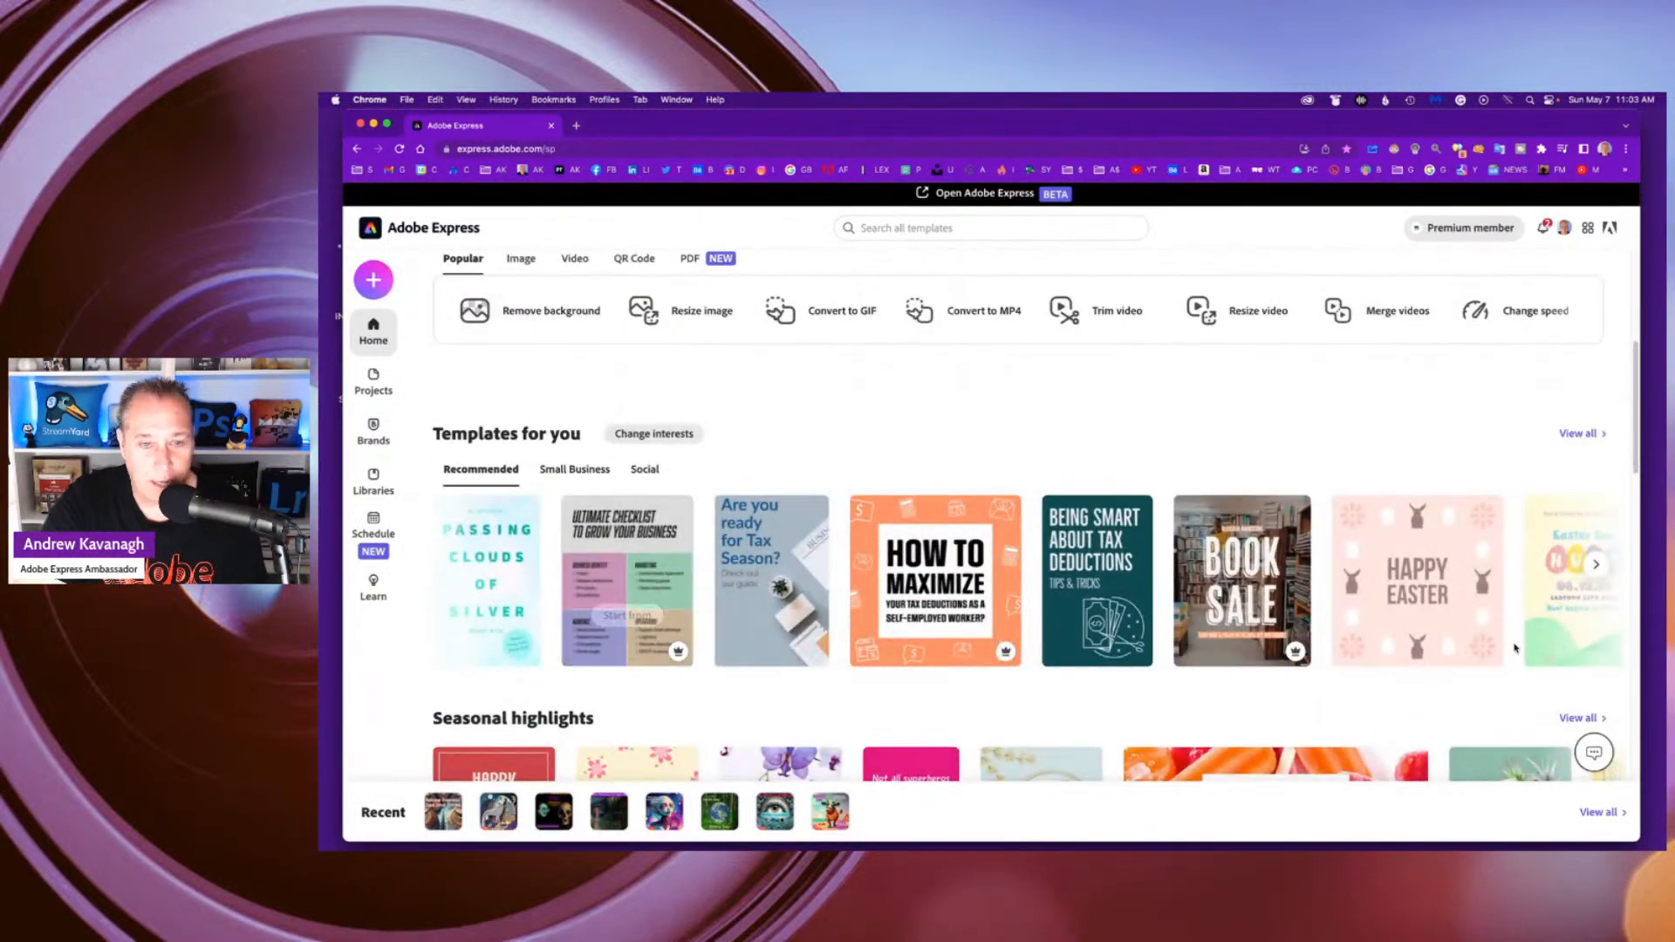
{"action": "scroll", "coordinate": [1349, 643], "scroll_direction": "down", "scroll_amount": 4}
{"action": "scroll", "coordinate": [1349, 643], "scroll_direction": "down", "scroll_amount": 2}
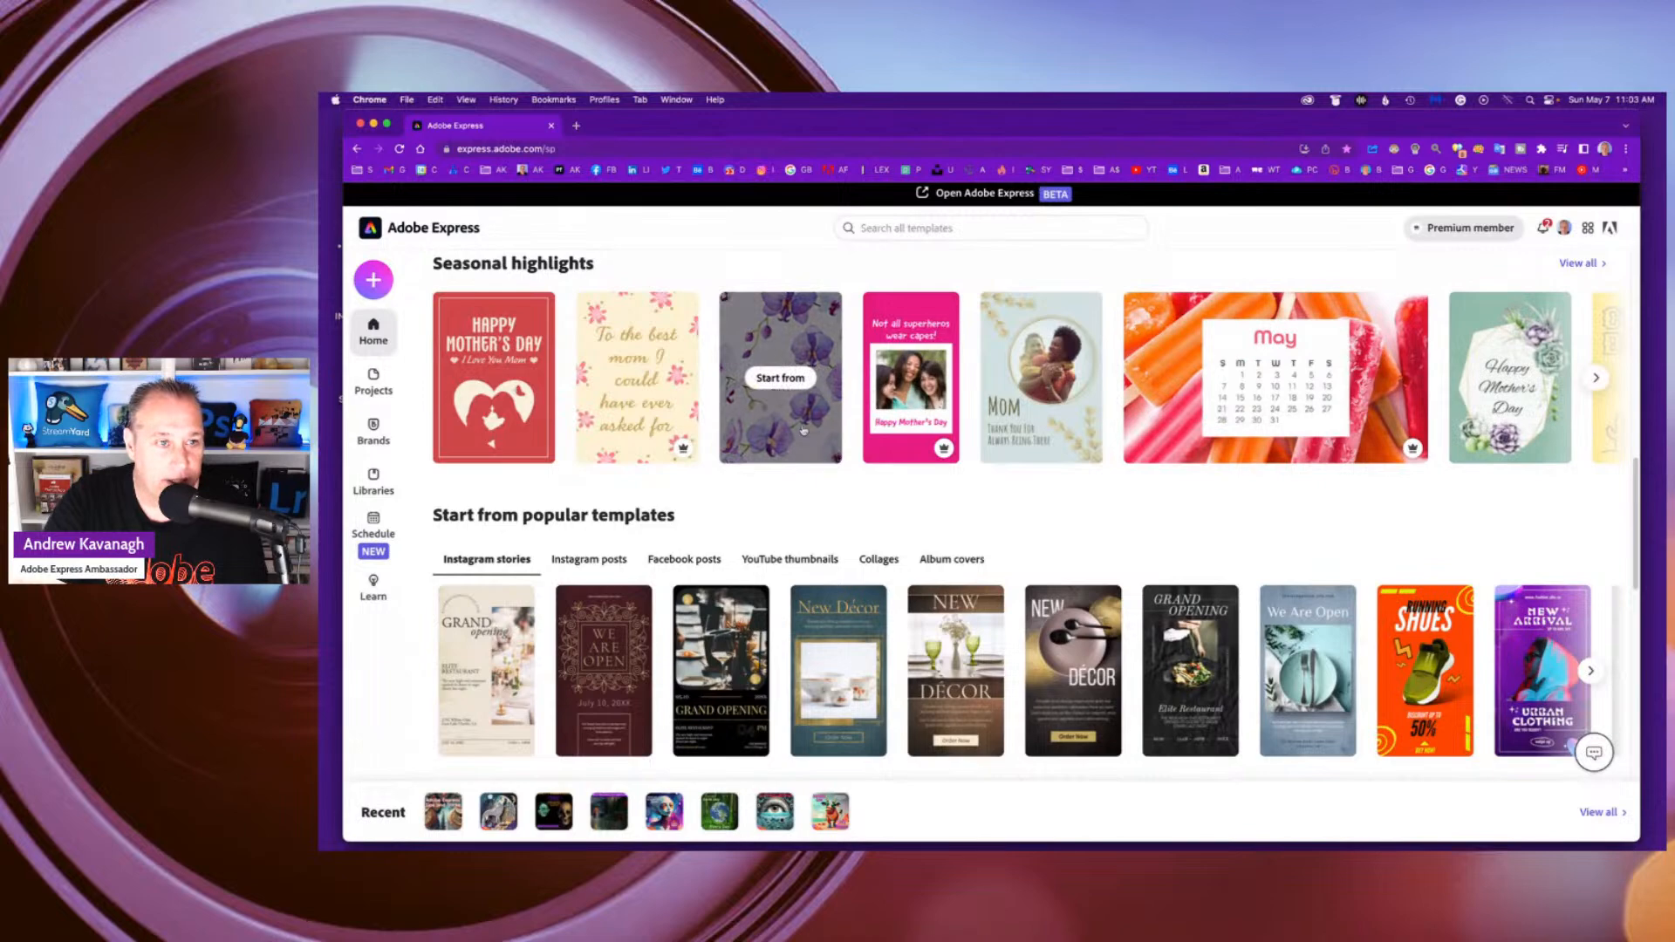
{"action": "scroll", "coordinate": [756, 495], "scroll_direction": "down", "scroll_amount": 4}
{"action": "scroll", "coordinate": [774, 465], "scroll_direction": "up", "scroll_amount": 1}
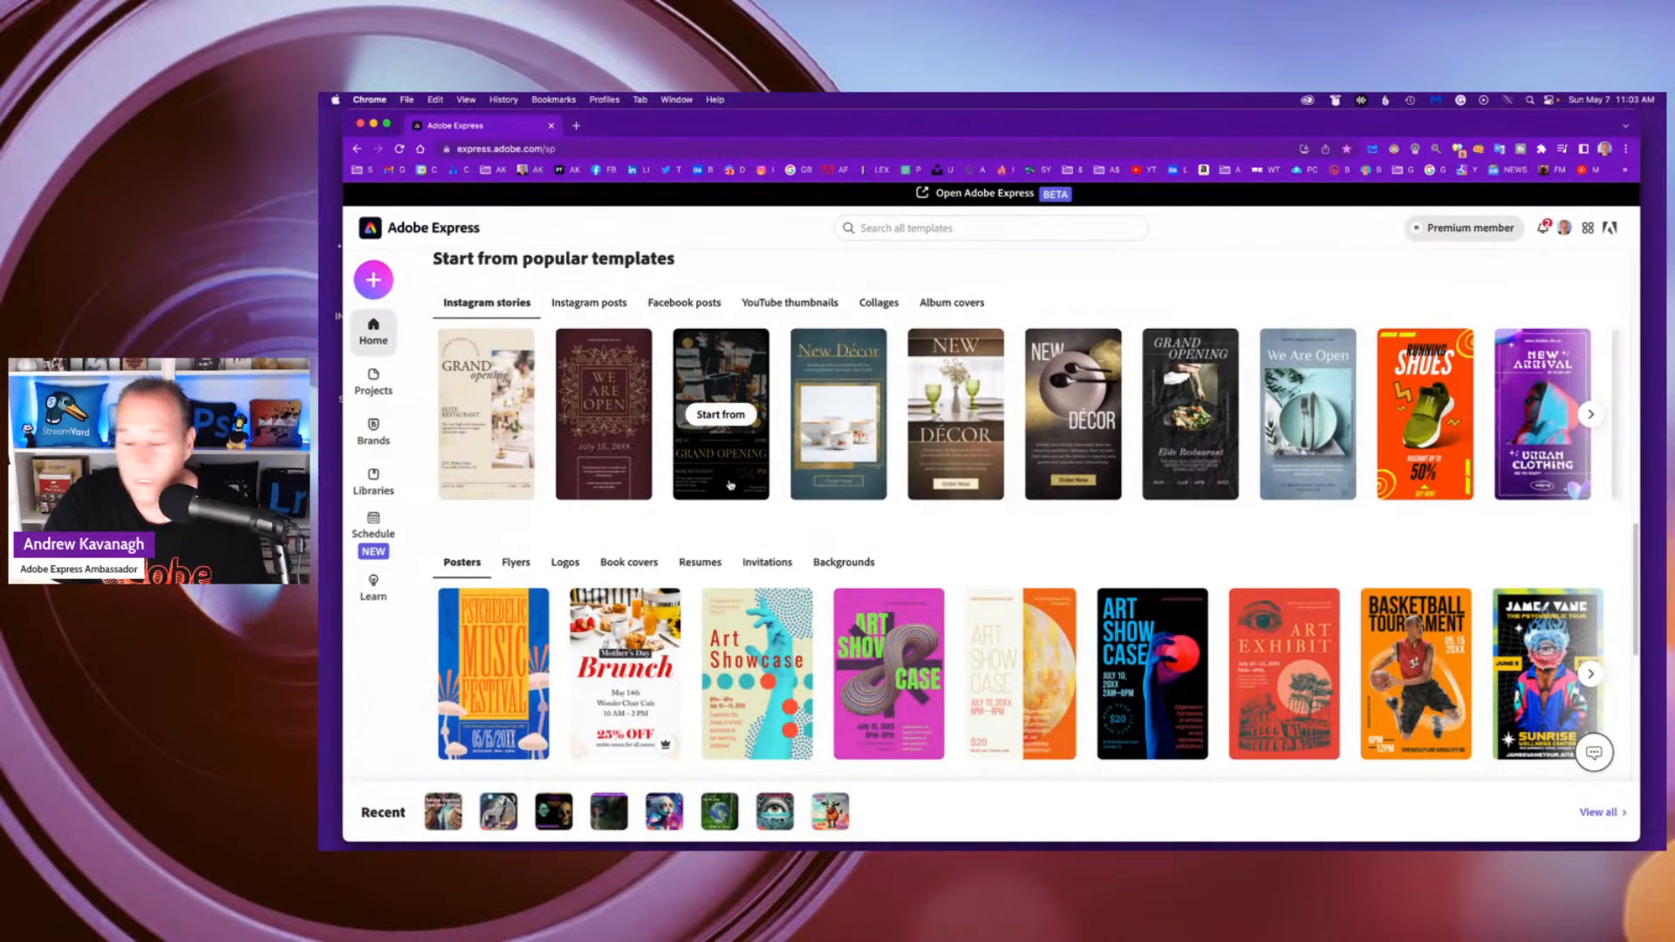
{"action": "scroll", "coordinate": [665, 589], "scroll_direction": "down", "scroll_amount": 3}
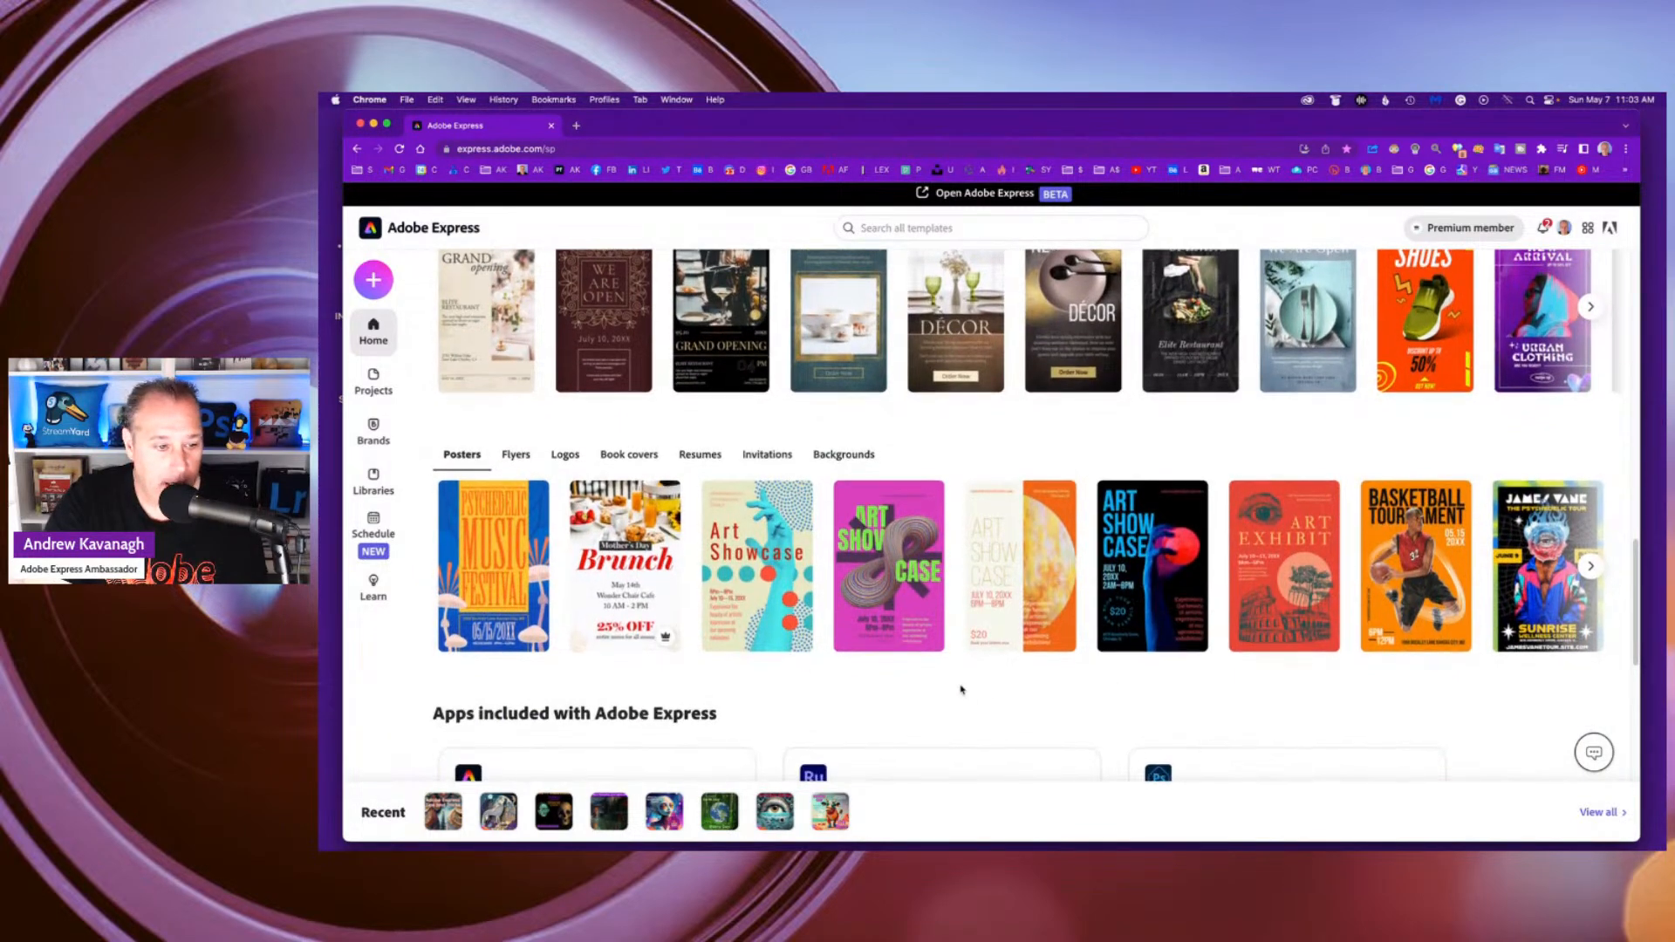
{"action": "scroll", "coordinate": [961, 690], "scroll_direction": "down", "scroll_amount": 3}
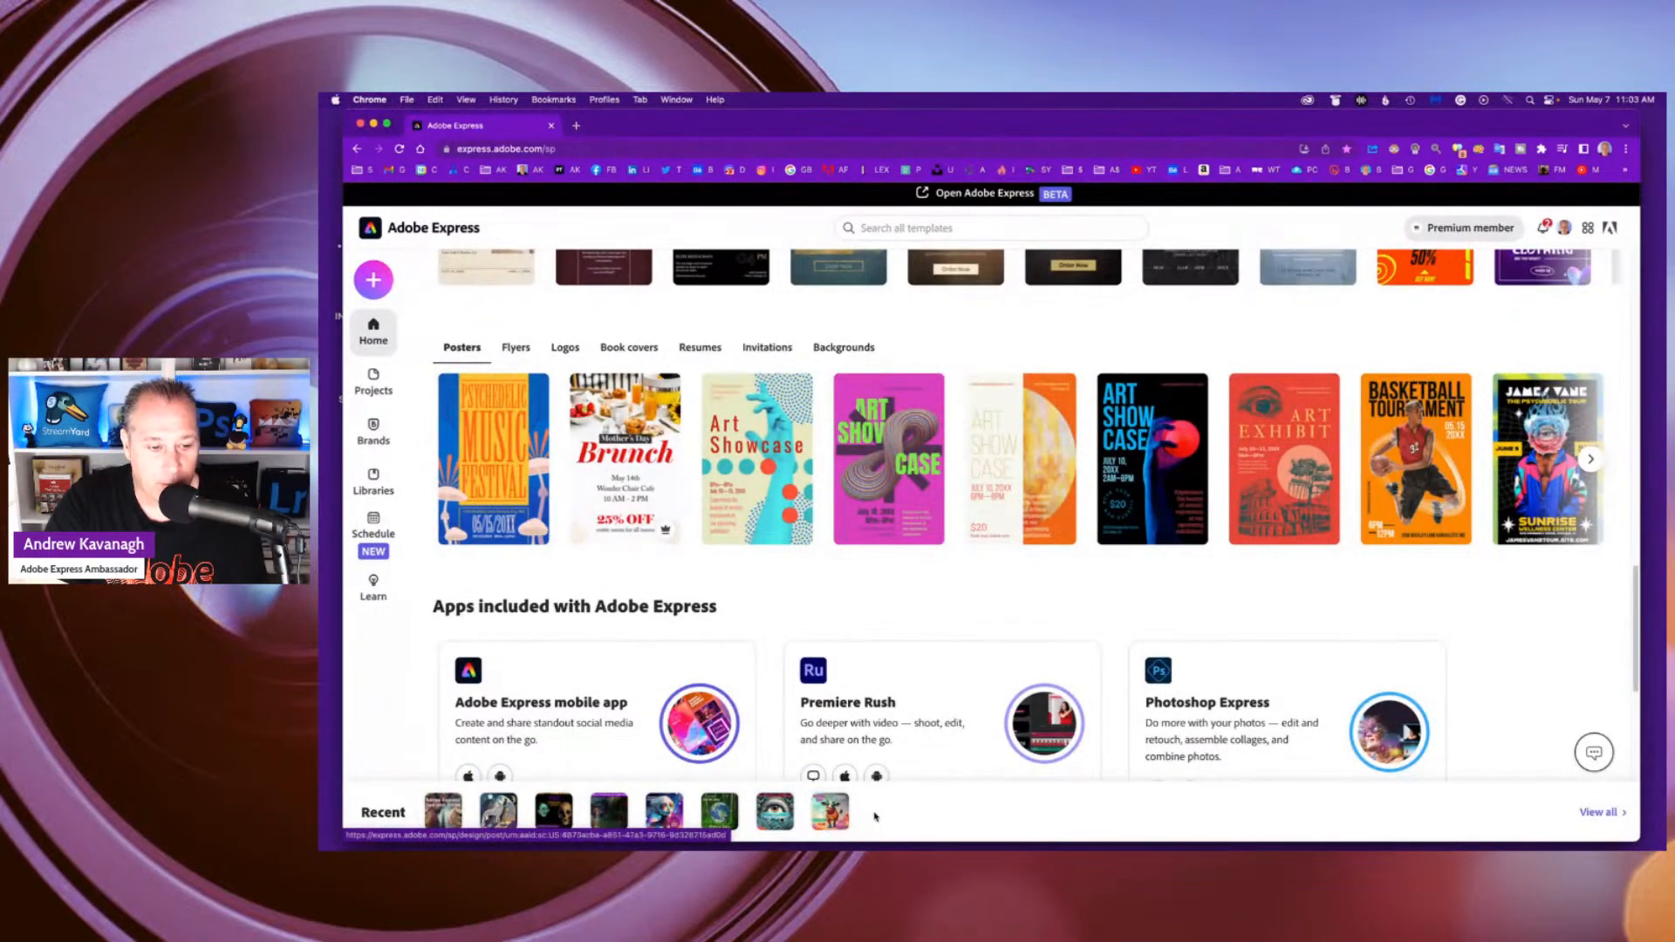
{"action": "scroll", "coordinate": [933, 695], "scroll_direction": "up", "scroll_amount": 15}
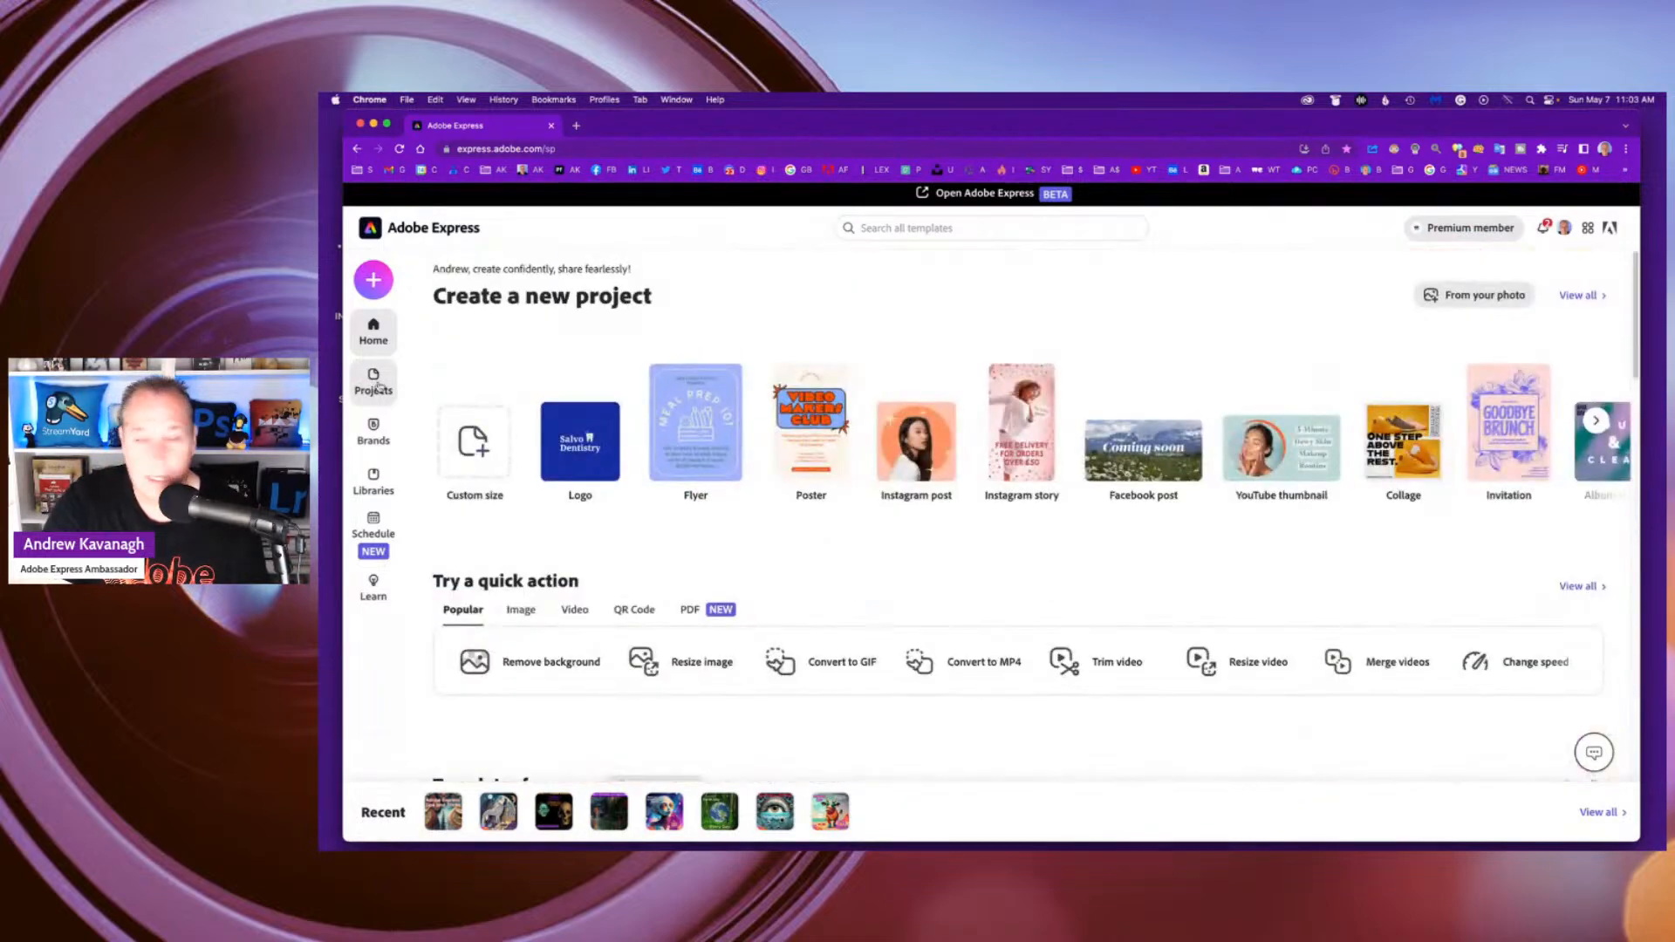
Open the Projects page and examine the available options for the Adobe Express Tips and Tricks project
{"action": "left_click", "coordinate": [378, 388]}
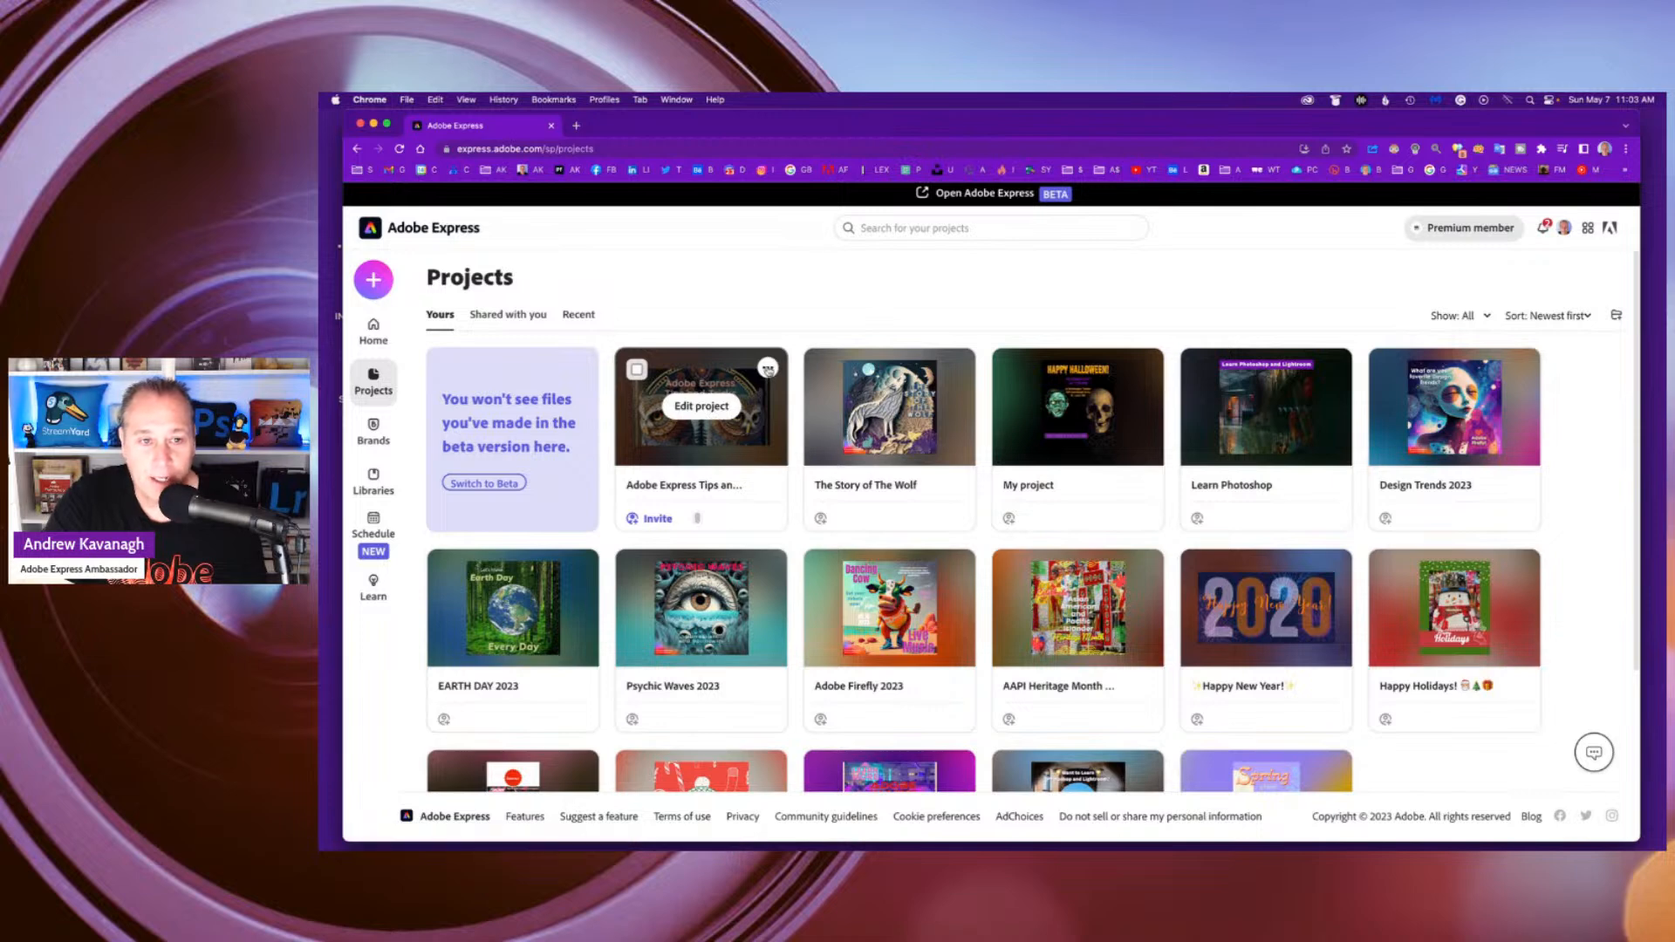
{"action": "left_click", "coordinate": [767, 369]}
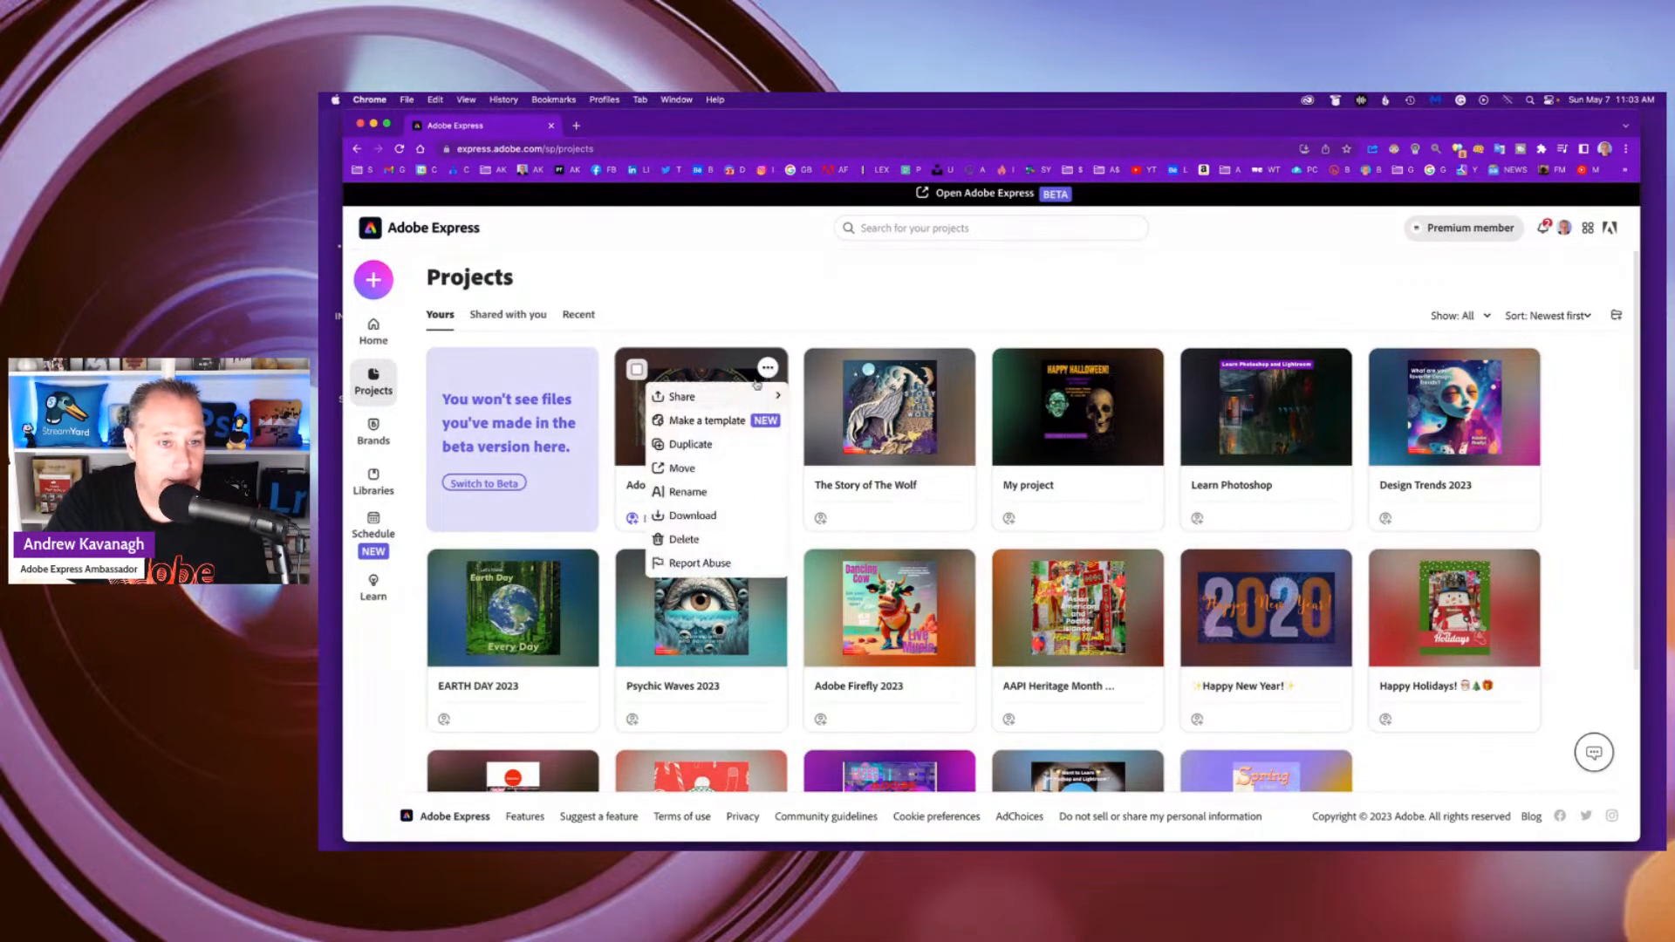
{"action": "left_click", "coordinate": [714, 426]}
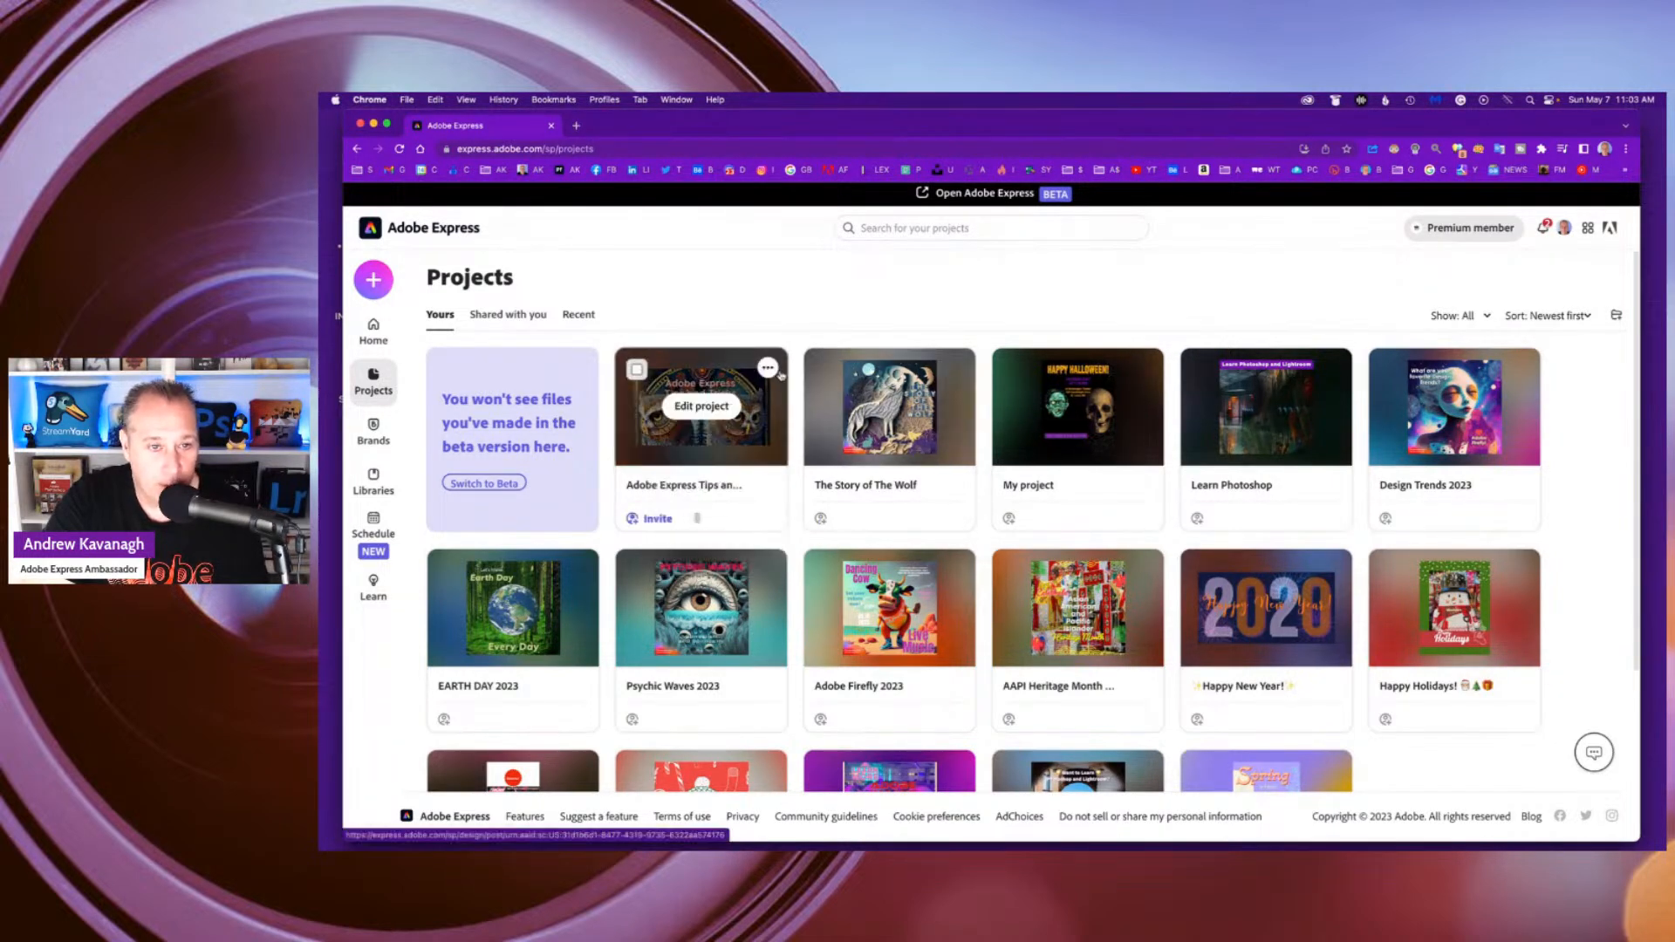
{"action": "left_click", "coordinate": [768, 370]}
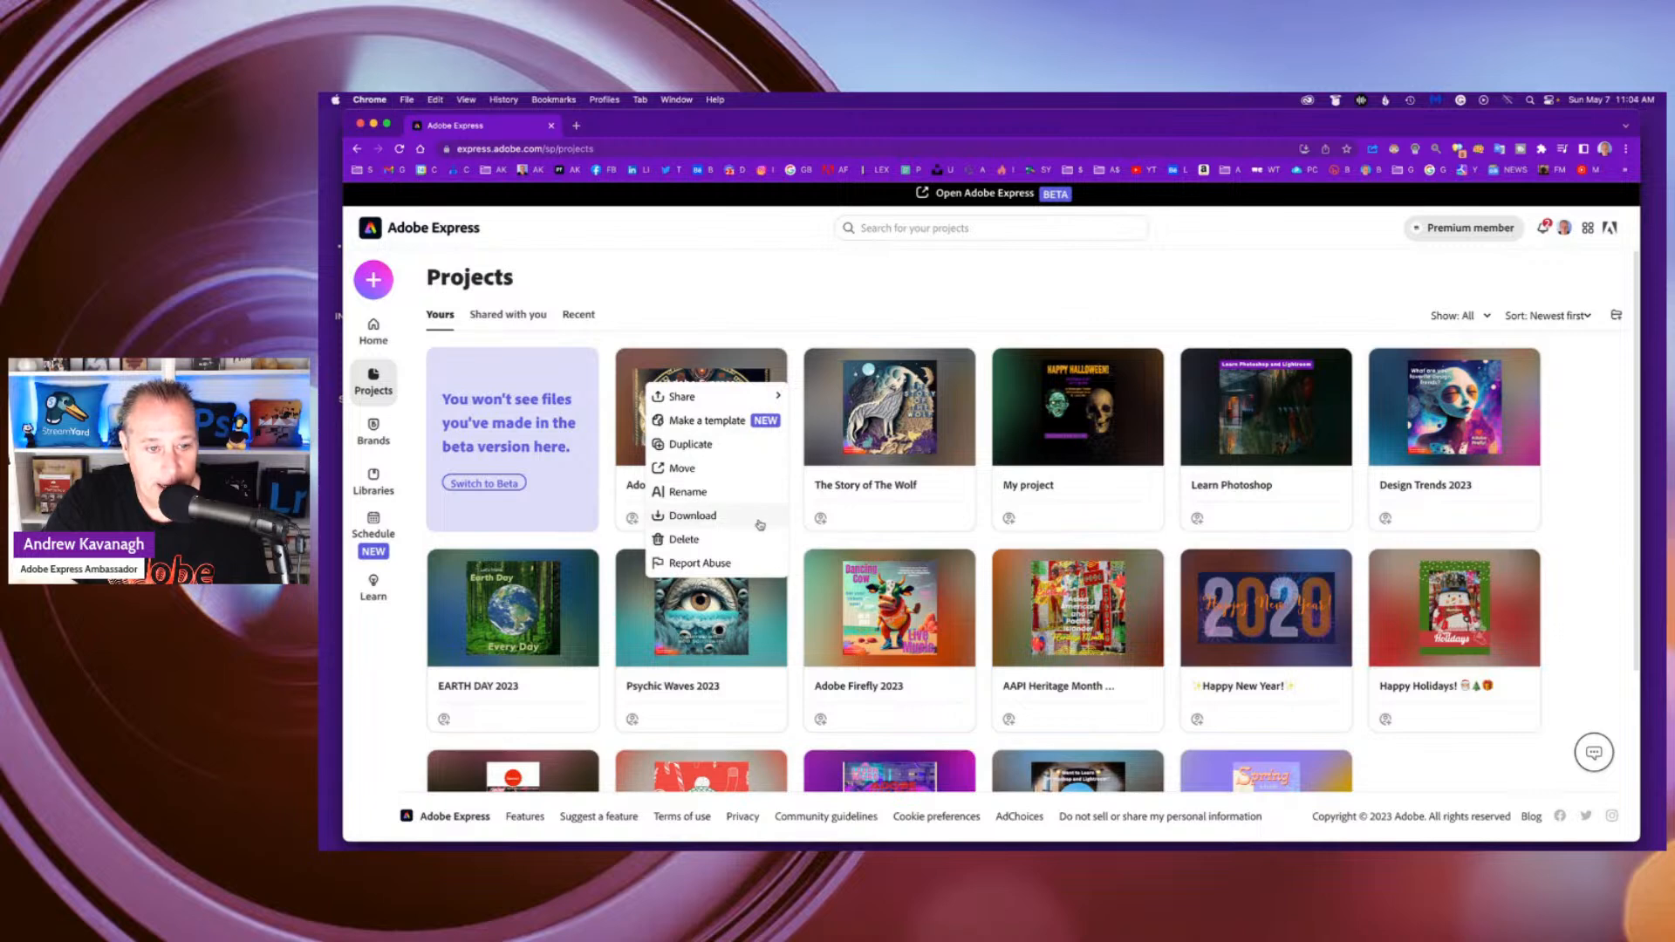
{"action": "left_click", "coordinate": [816, 540]}
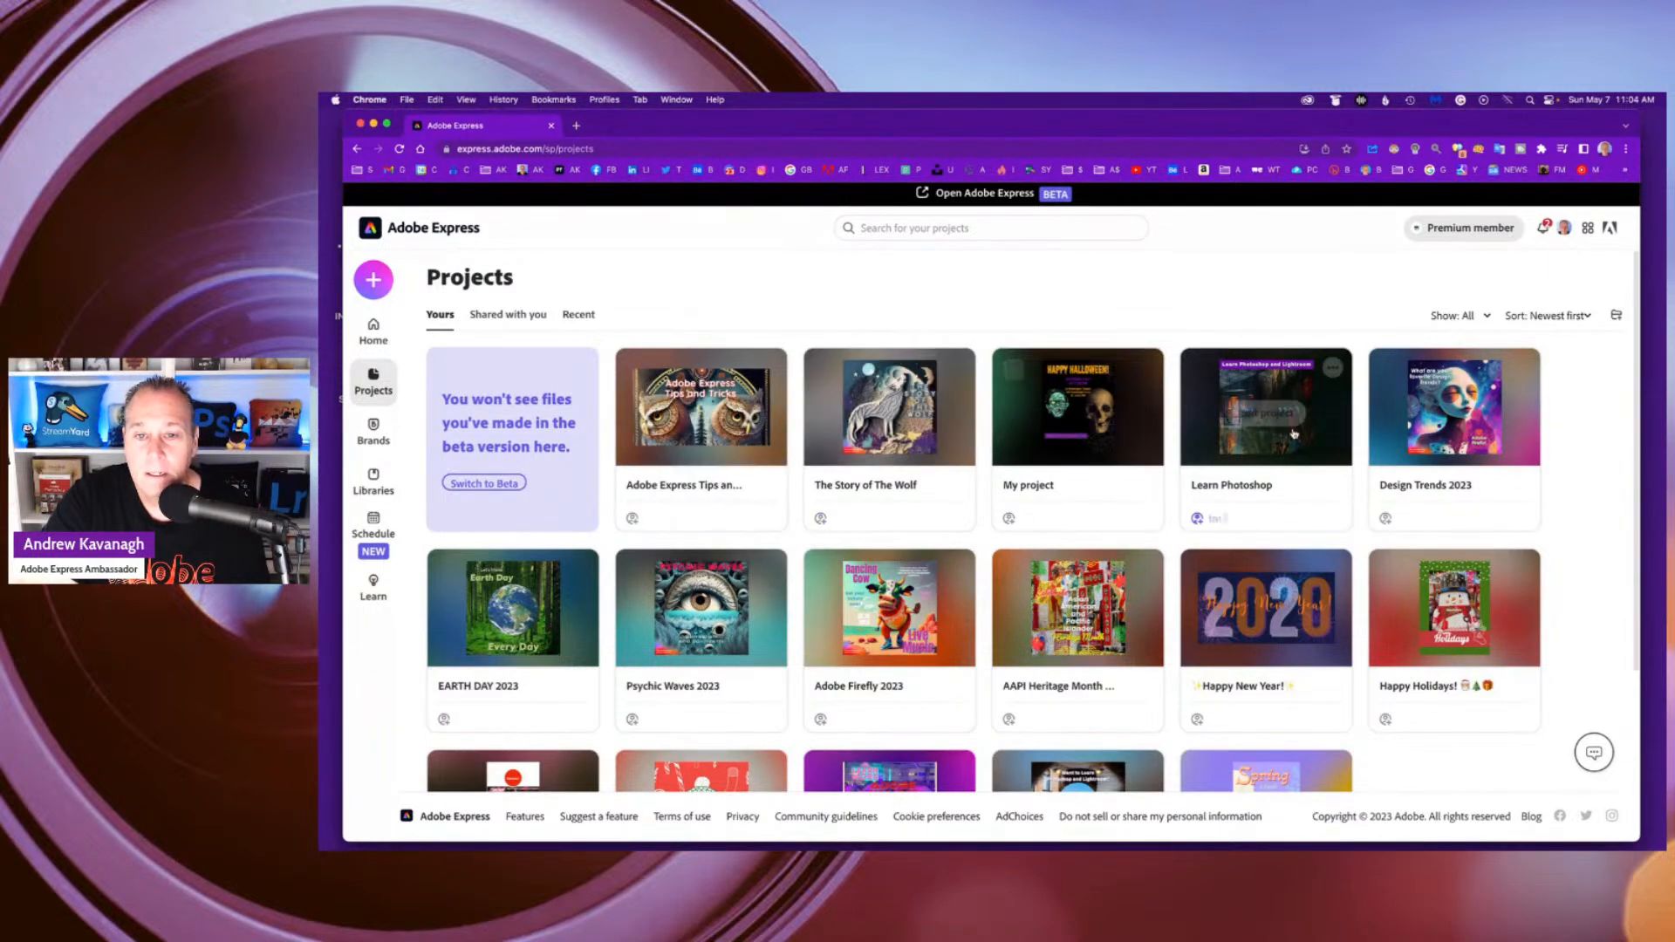
View the Brands and Libraries pages and the social media Schedule page, closing Schedule when done
{"action": "left_click", "coordinate": [375, 436]}
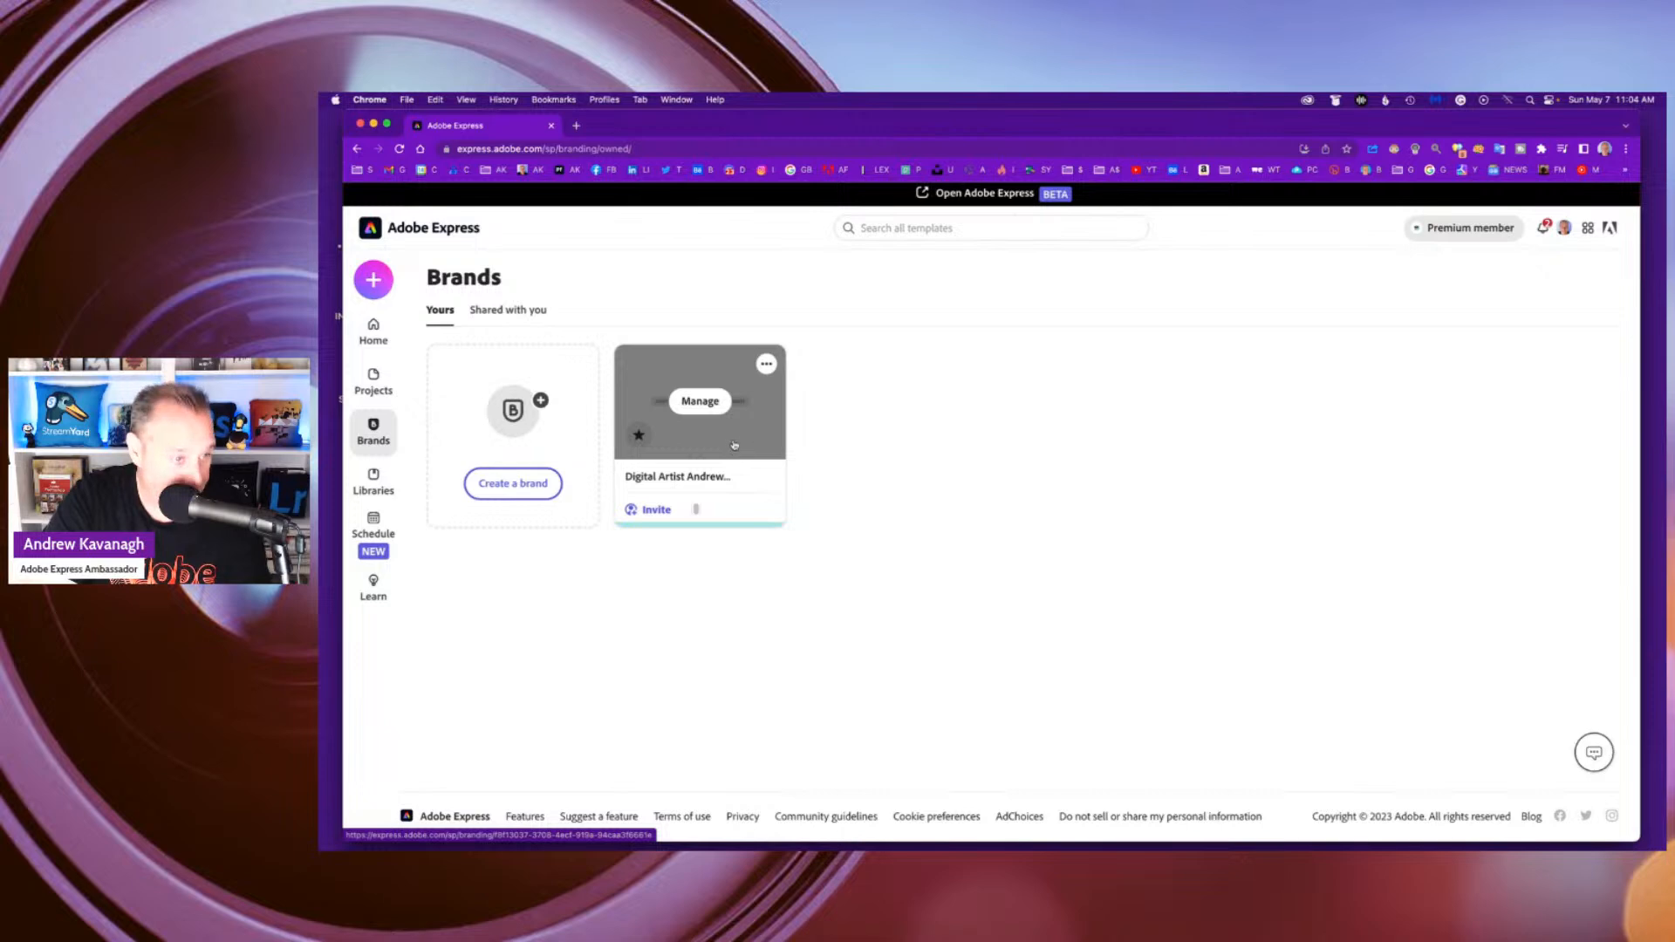
{"action": "left_click", "coordinate": [373, 481]}
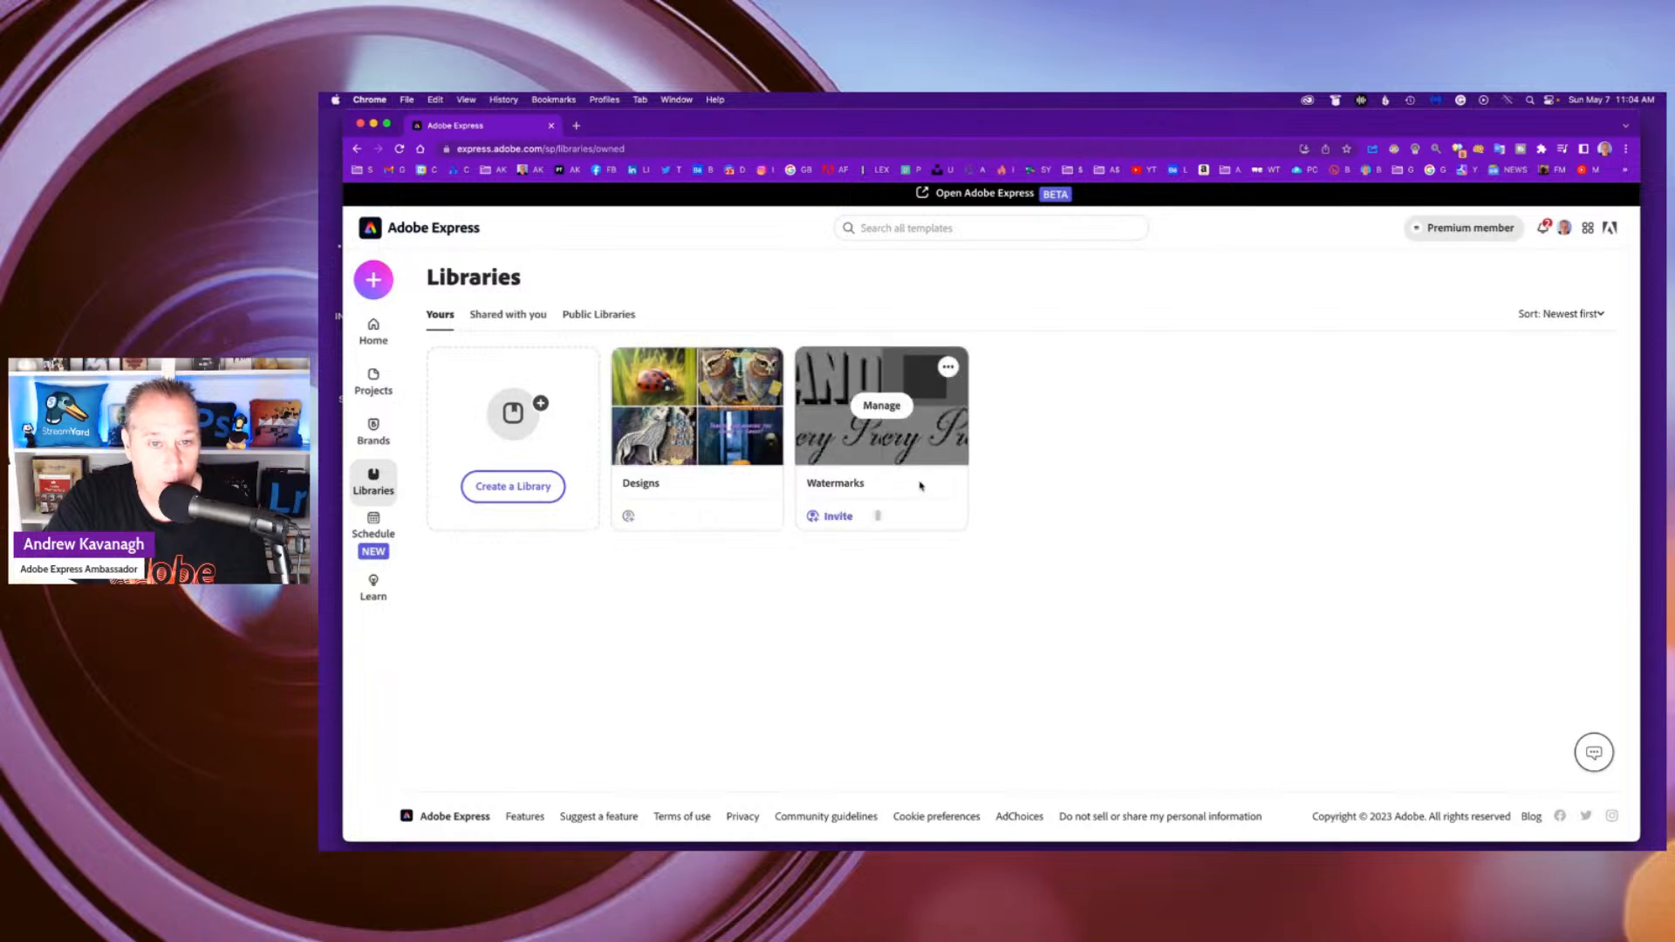
{"action": "left_click", "coordinate": [374, 523]}
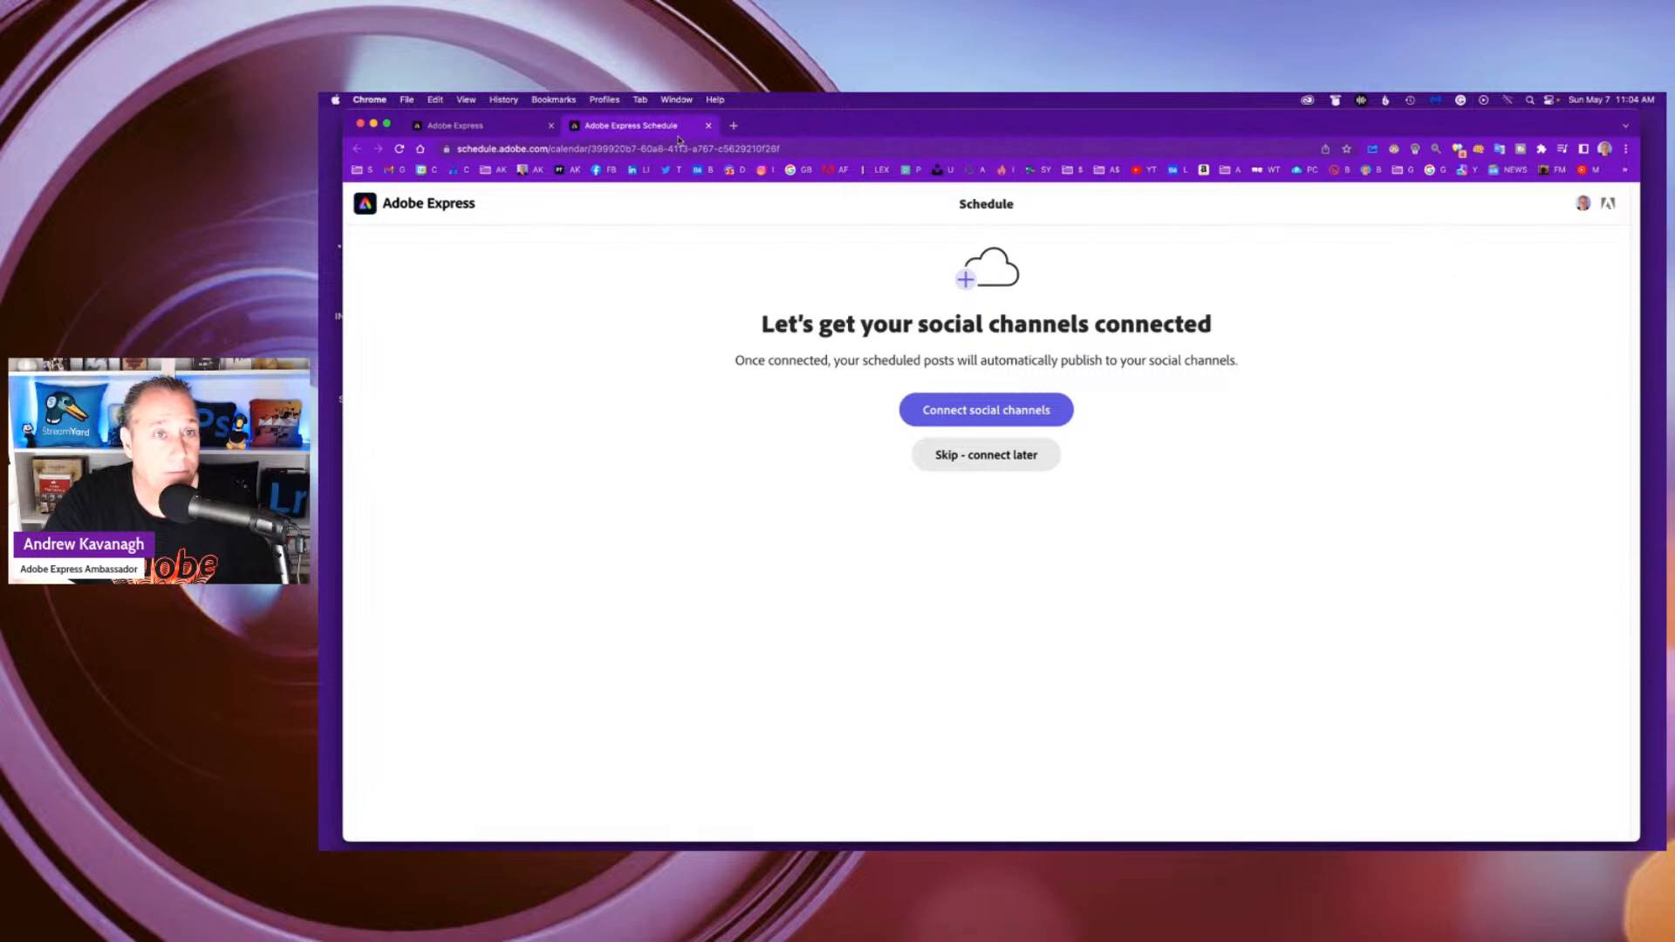
{"action": "left_click", "coordinate": [709, 125]}
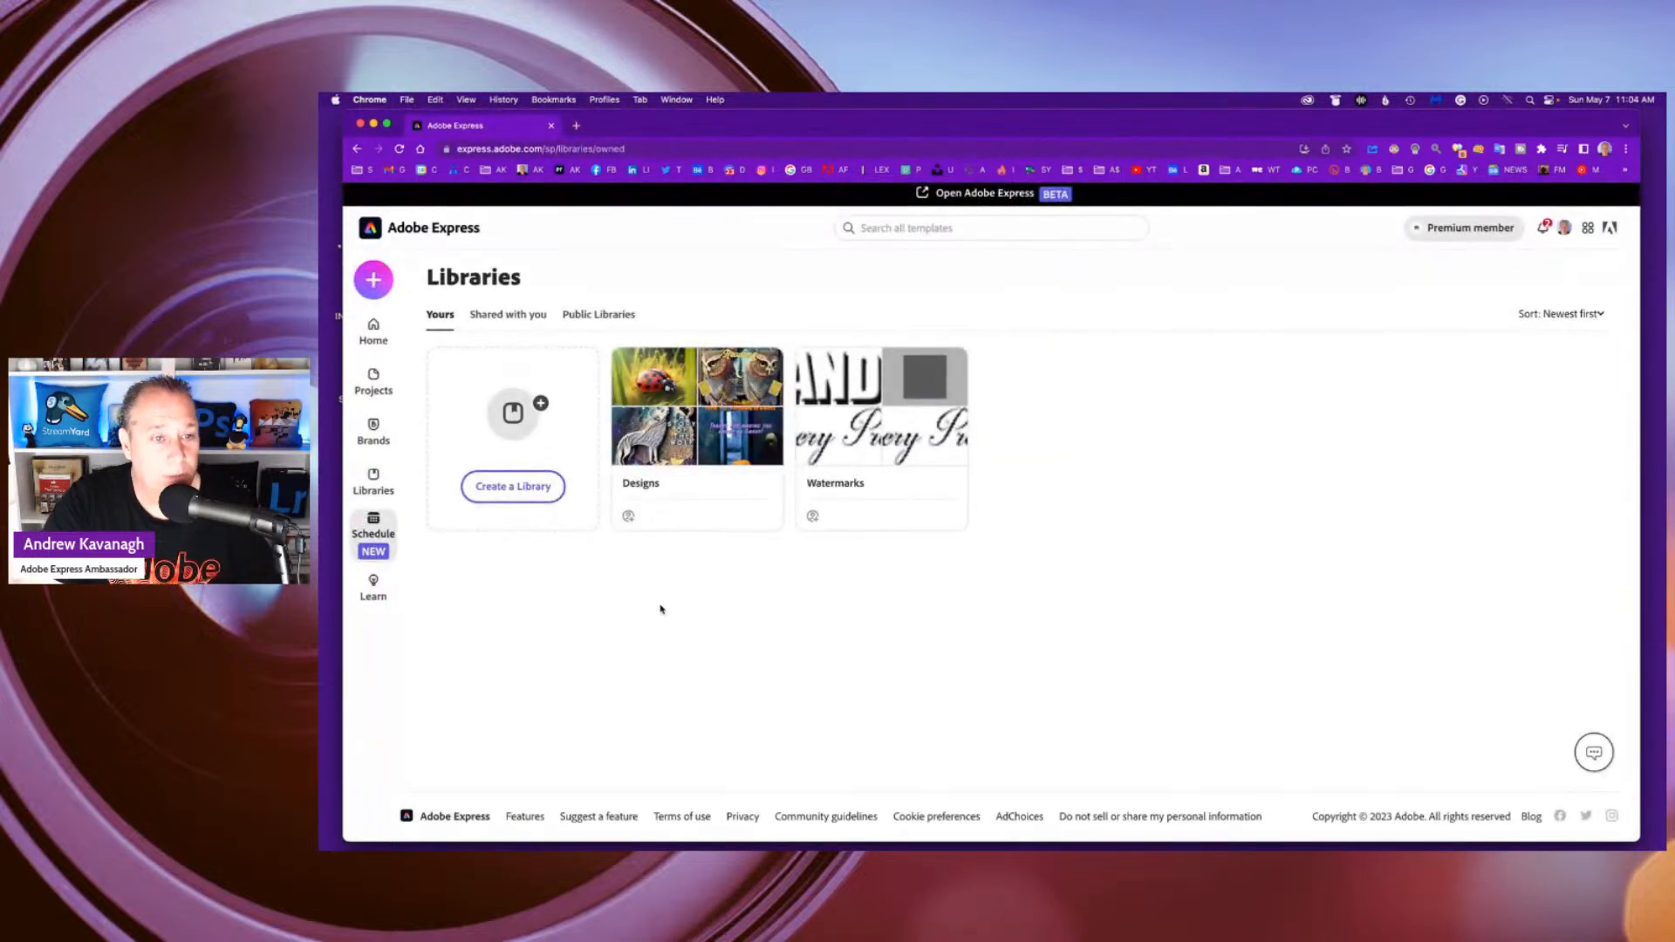
Open the full tutorials collection from the Learn page, look through the available video lessons, and close it
{"action": "left_click", "coordinate": [373, 587]}
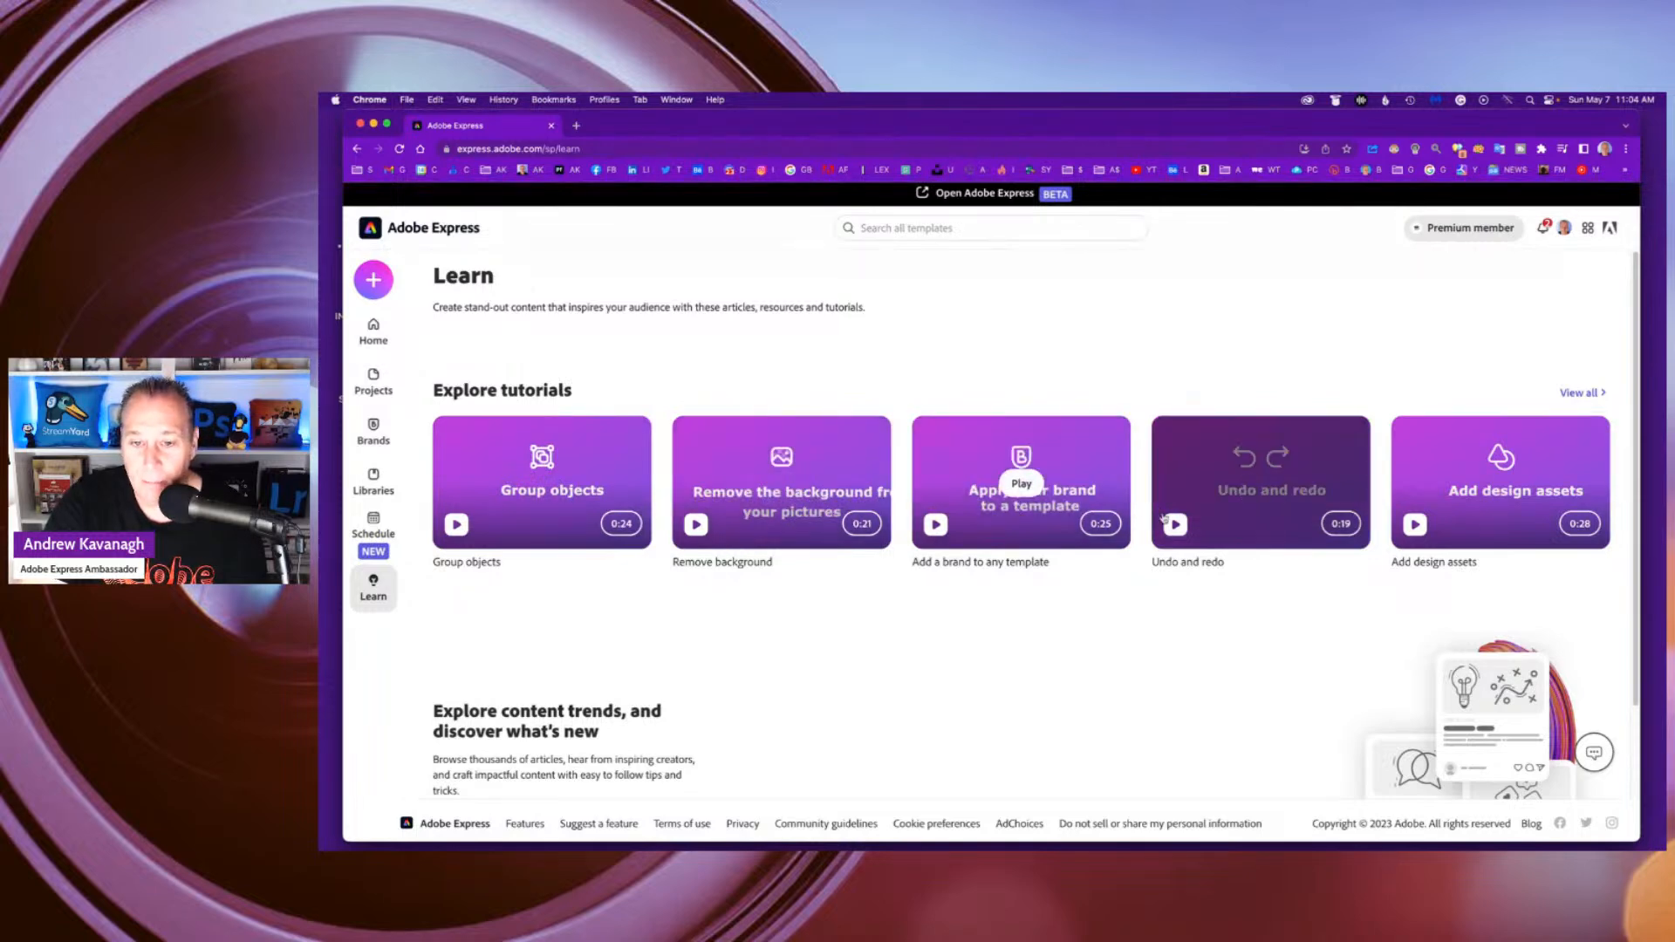
{"action": "left_click", "coordinate": [1582, 393]}
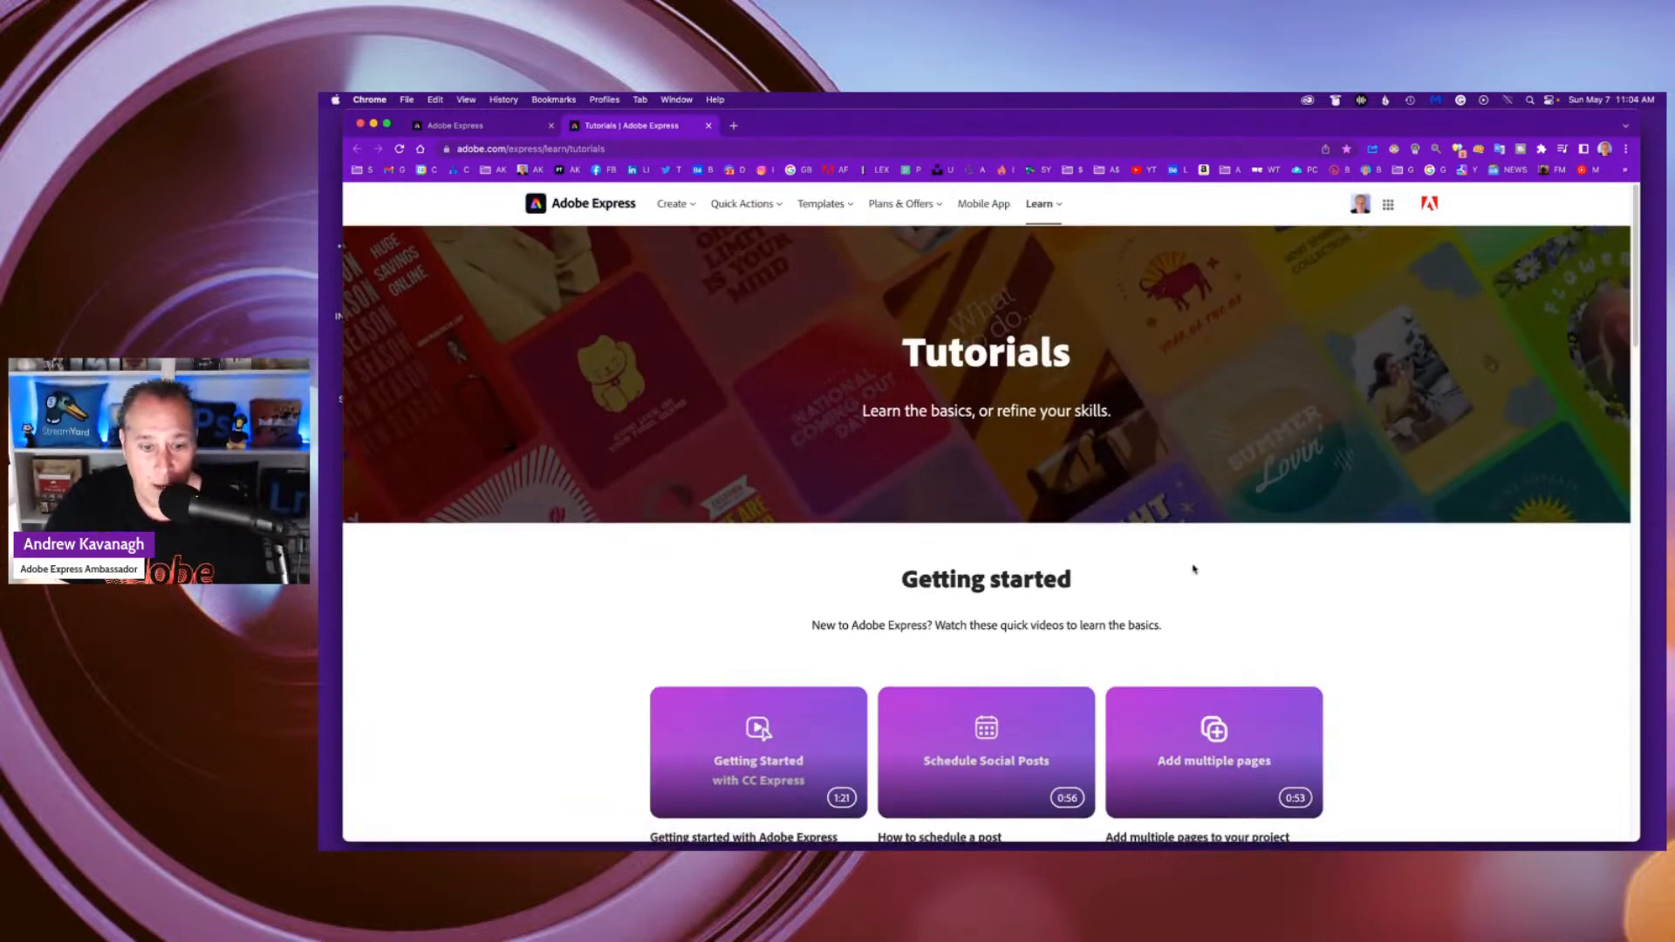
{"action": "scroll", "coordinate": [942, 404], "scroll_direction": "down", "scroll_amount": 3}
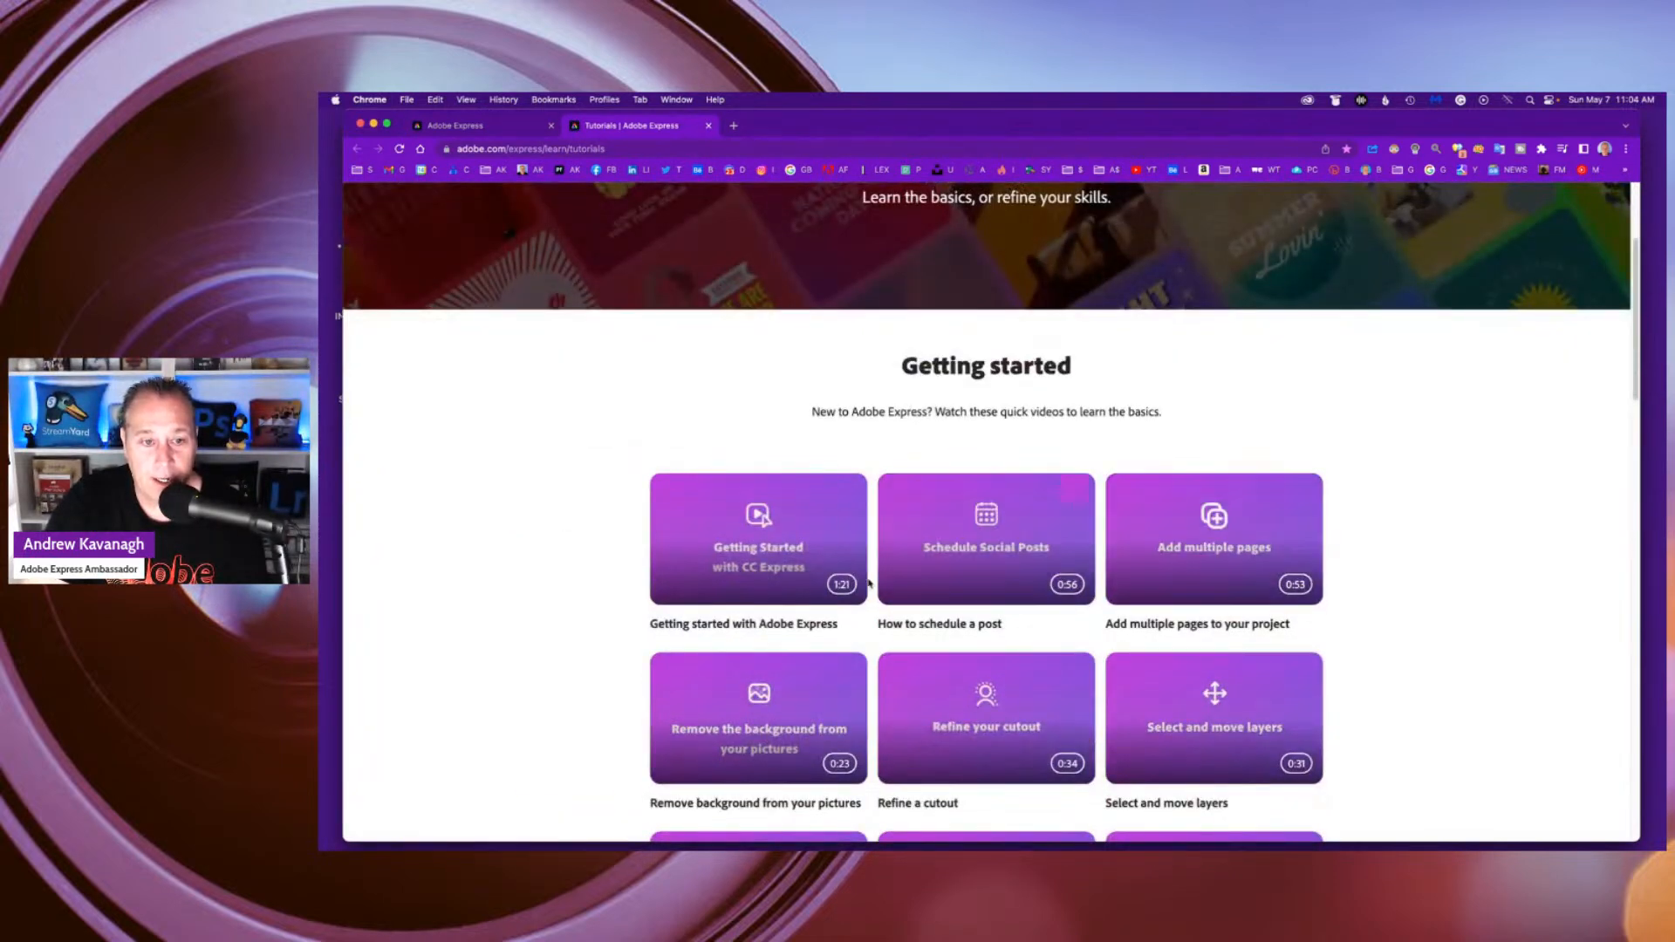
{"action": "left_click", "coordinate": [968, 669]}
{"action": "scroll", "coordinate": [968, 669], "scroll_direction": "down", "scroll_amount": 12}
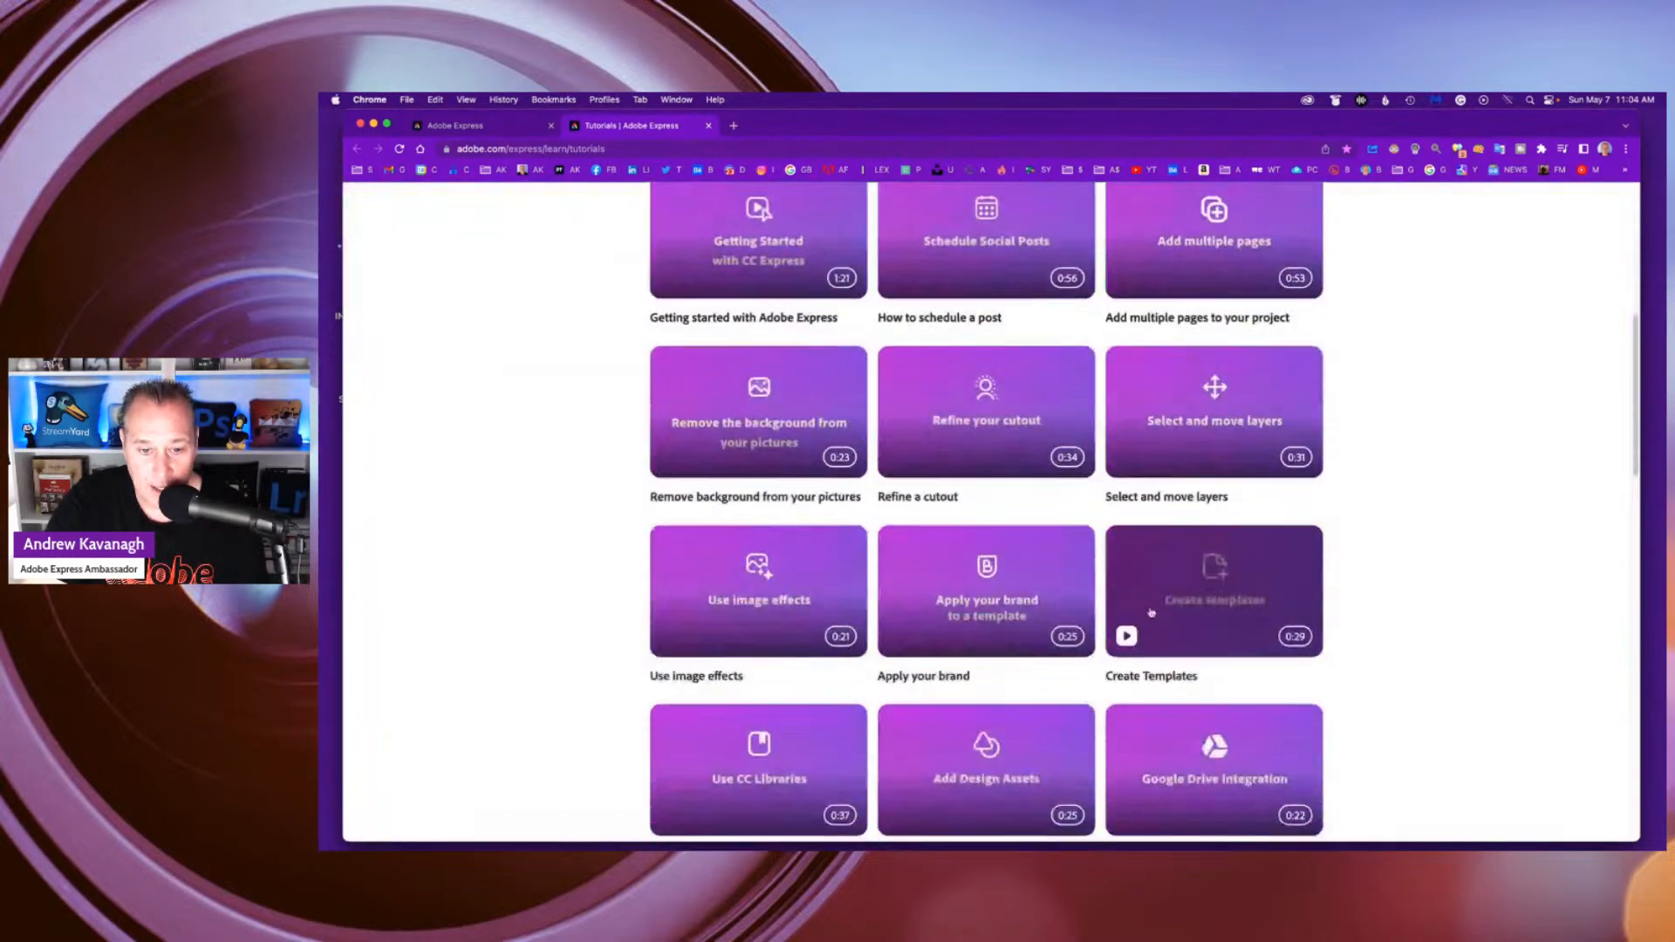
{"action": "scroll", "coordinate": [1154, 613], "scroll_direction": "down", "scroll_amount": 2}
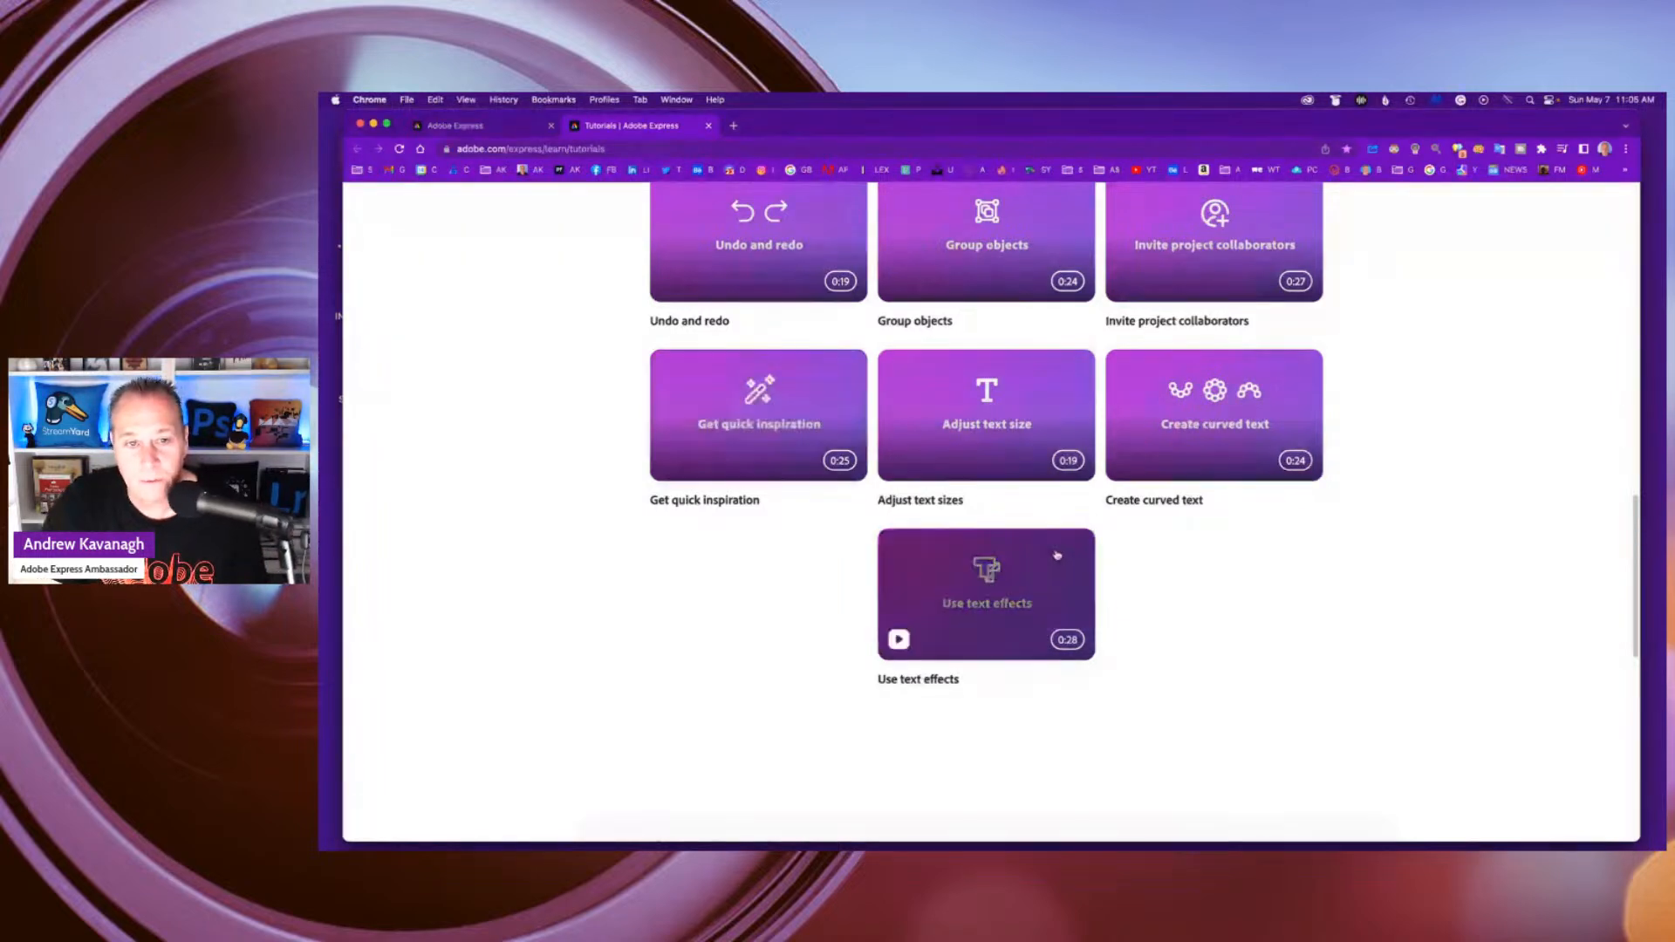
{"action": "scroll", "coordinate": [1057, 556], "scroll_direction": "up", "scroll_amount": 15}
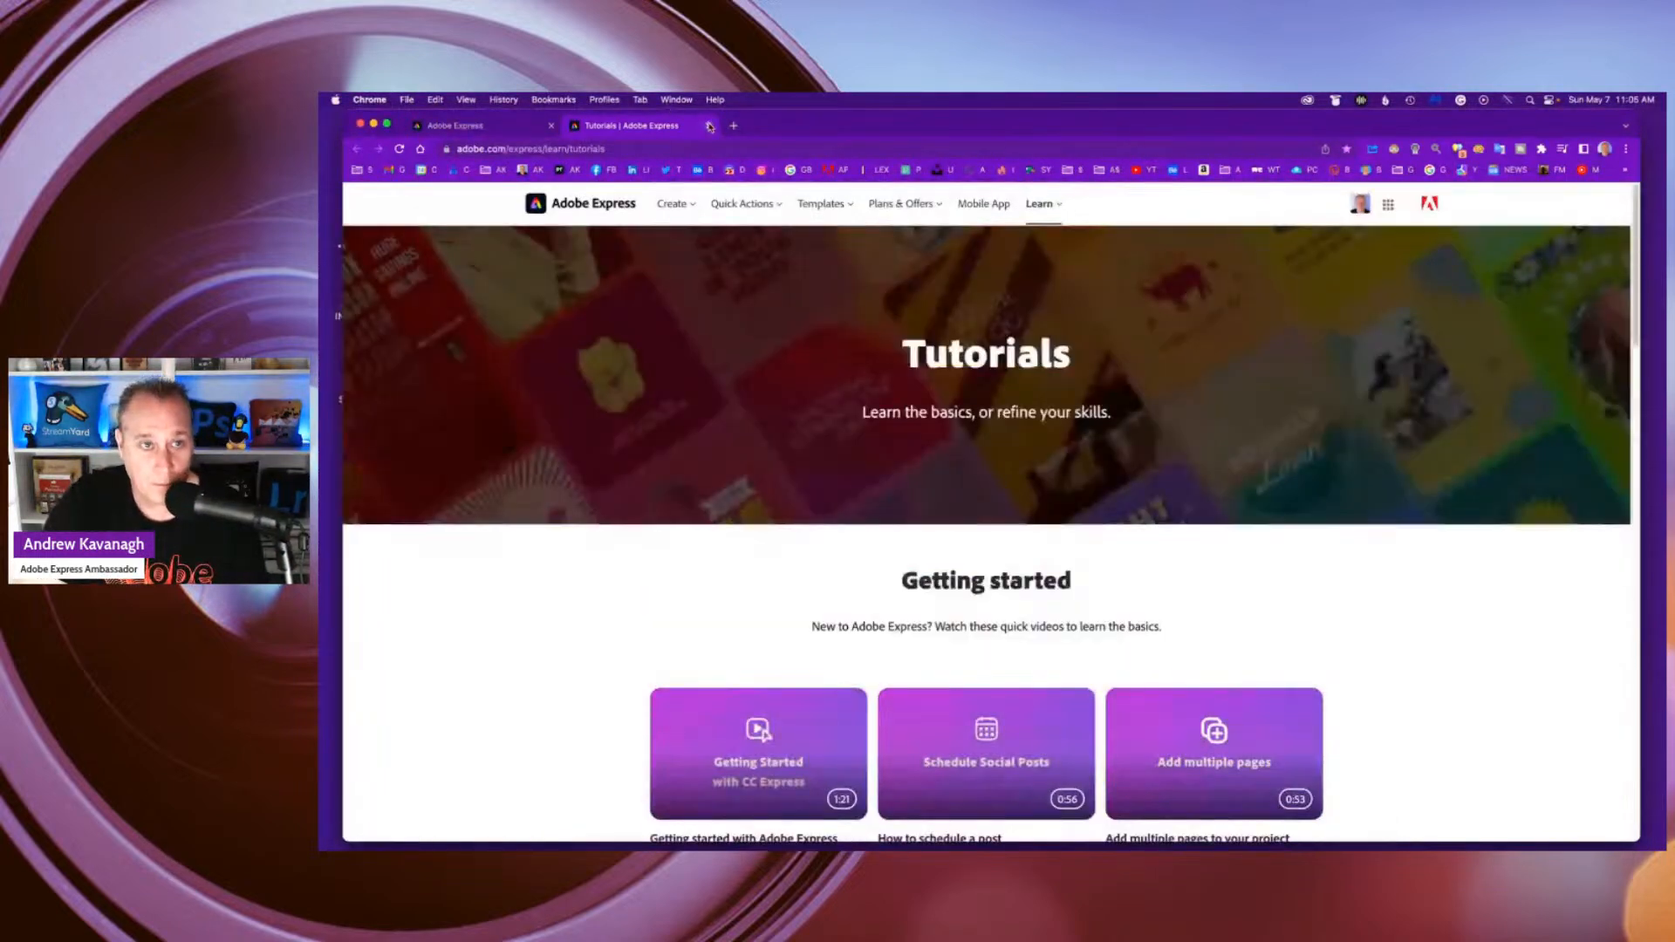
{"action": "left_click", "coordinate": [709, 126]}
Return to the home page and search all templates for "Fantasy"
{"action": "left_click", "coordinate": [375, 332]}
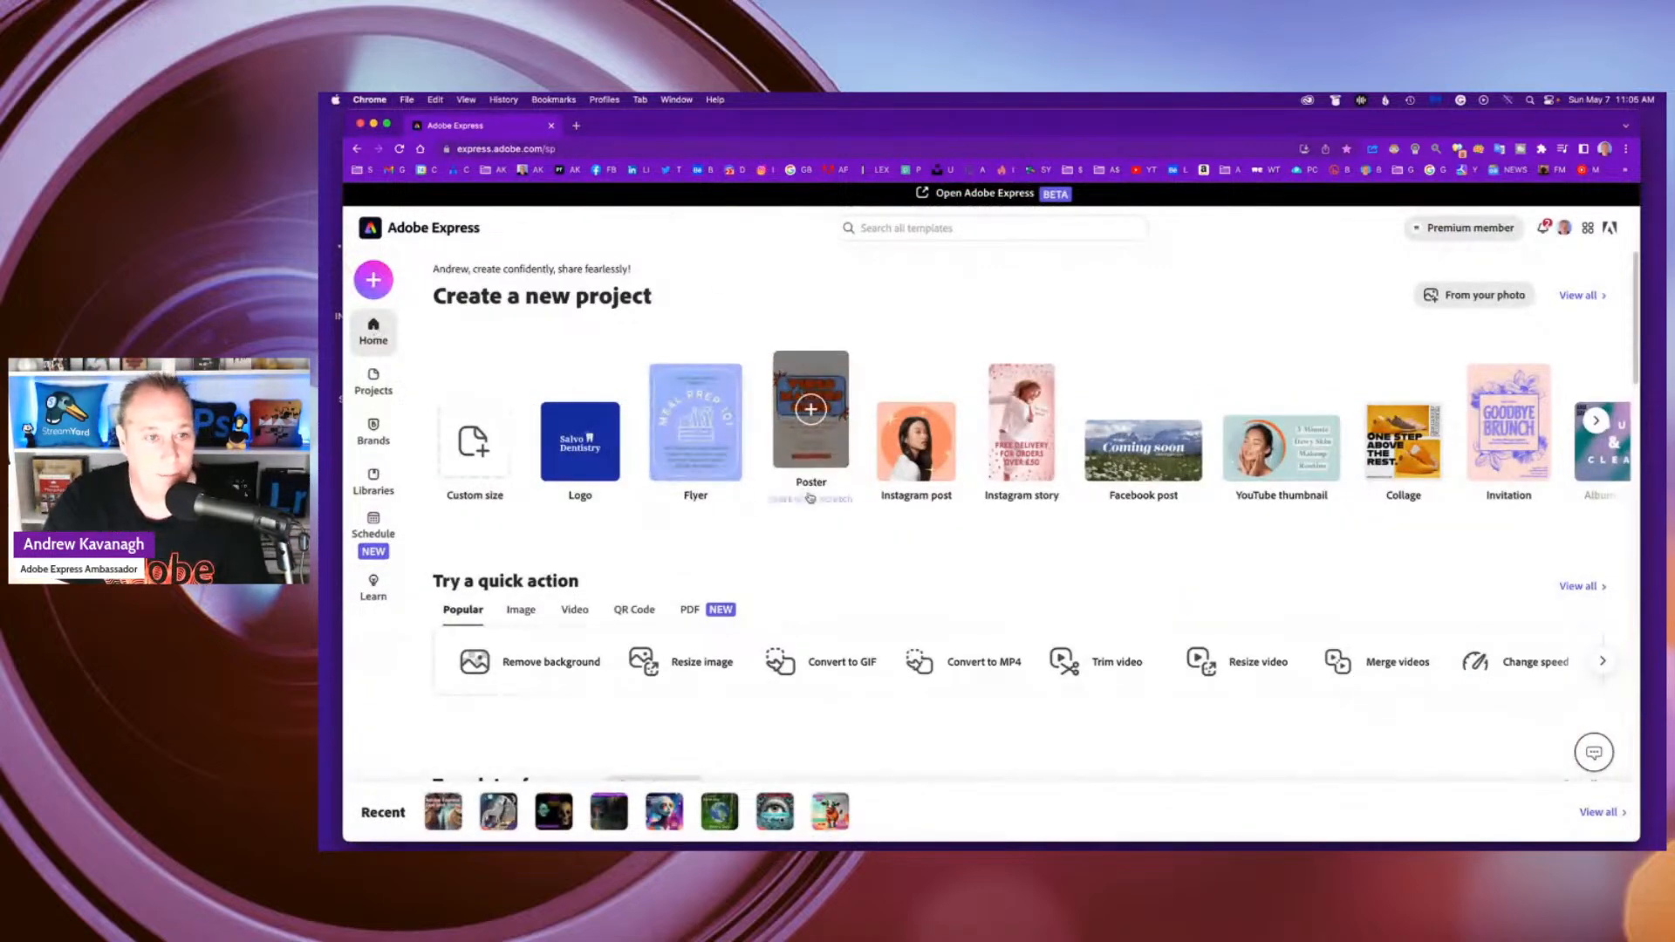
{"action": "scroll", "coordinate": [810, 493], "scroll_direction": "down", "scroll_amount": 1}
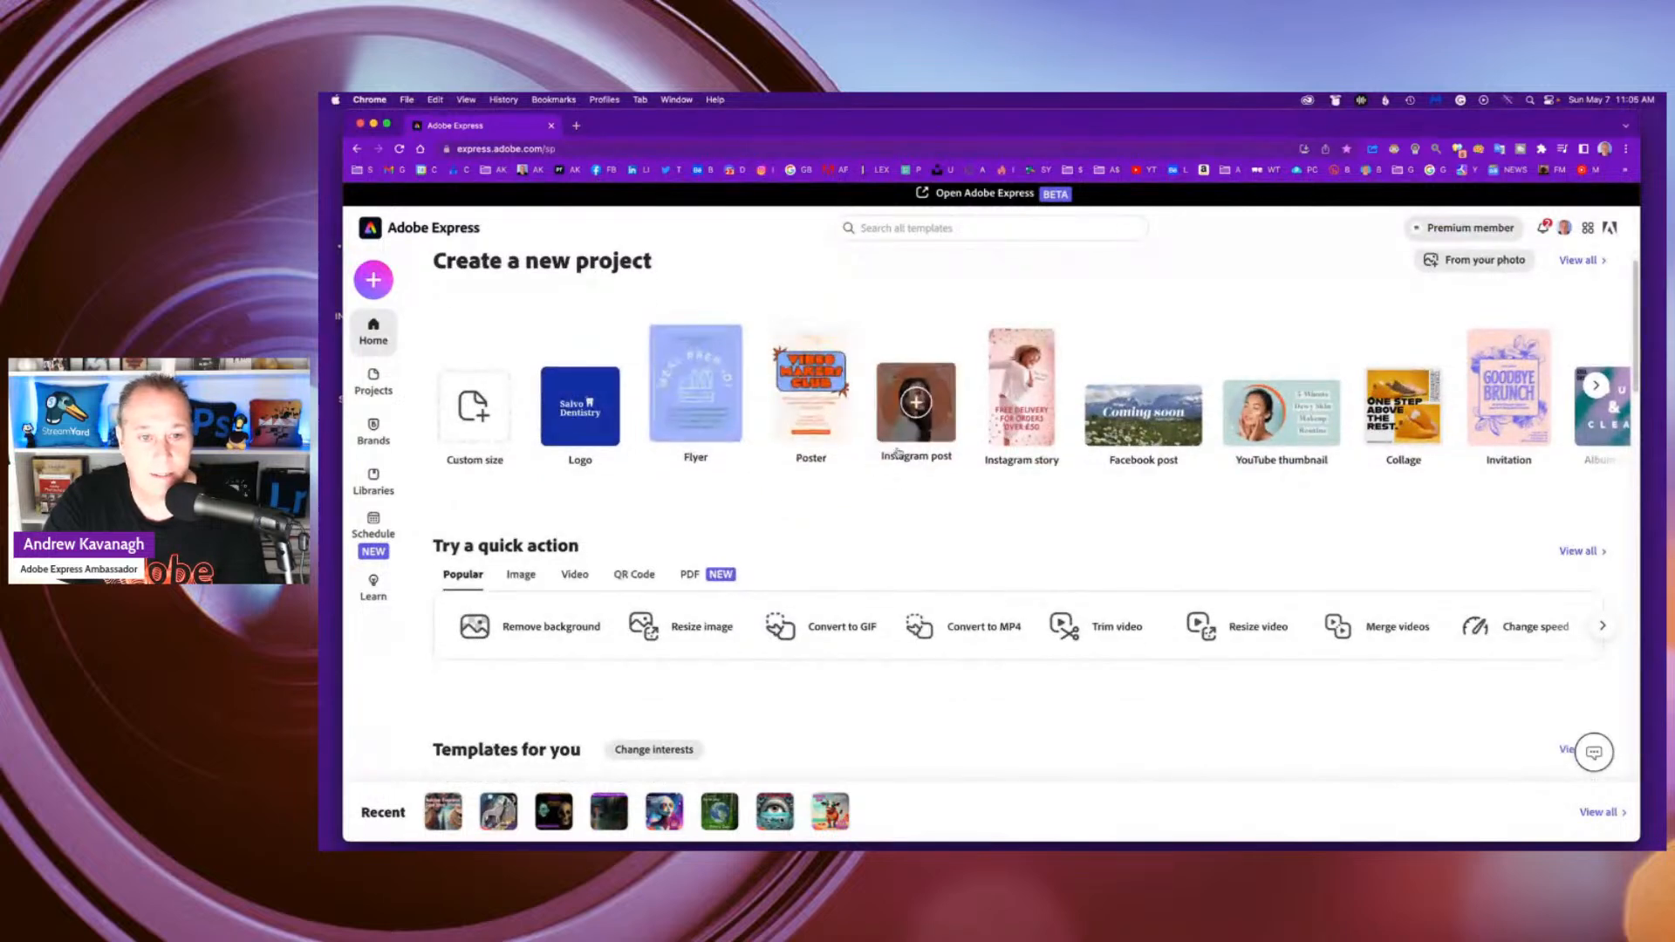
{"action": "left_click", "coordinate": [969, 227]}
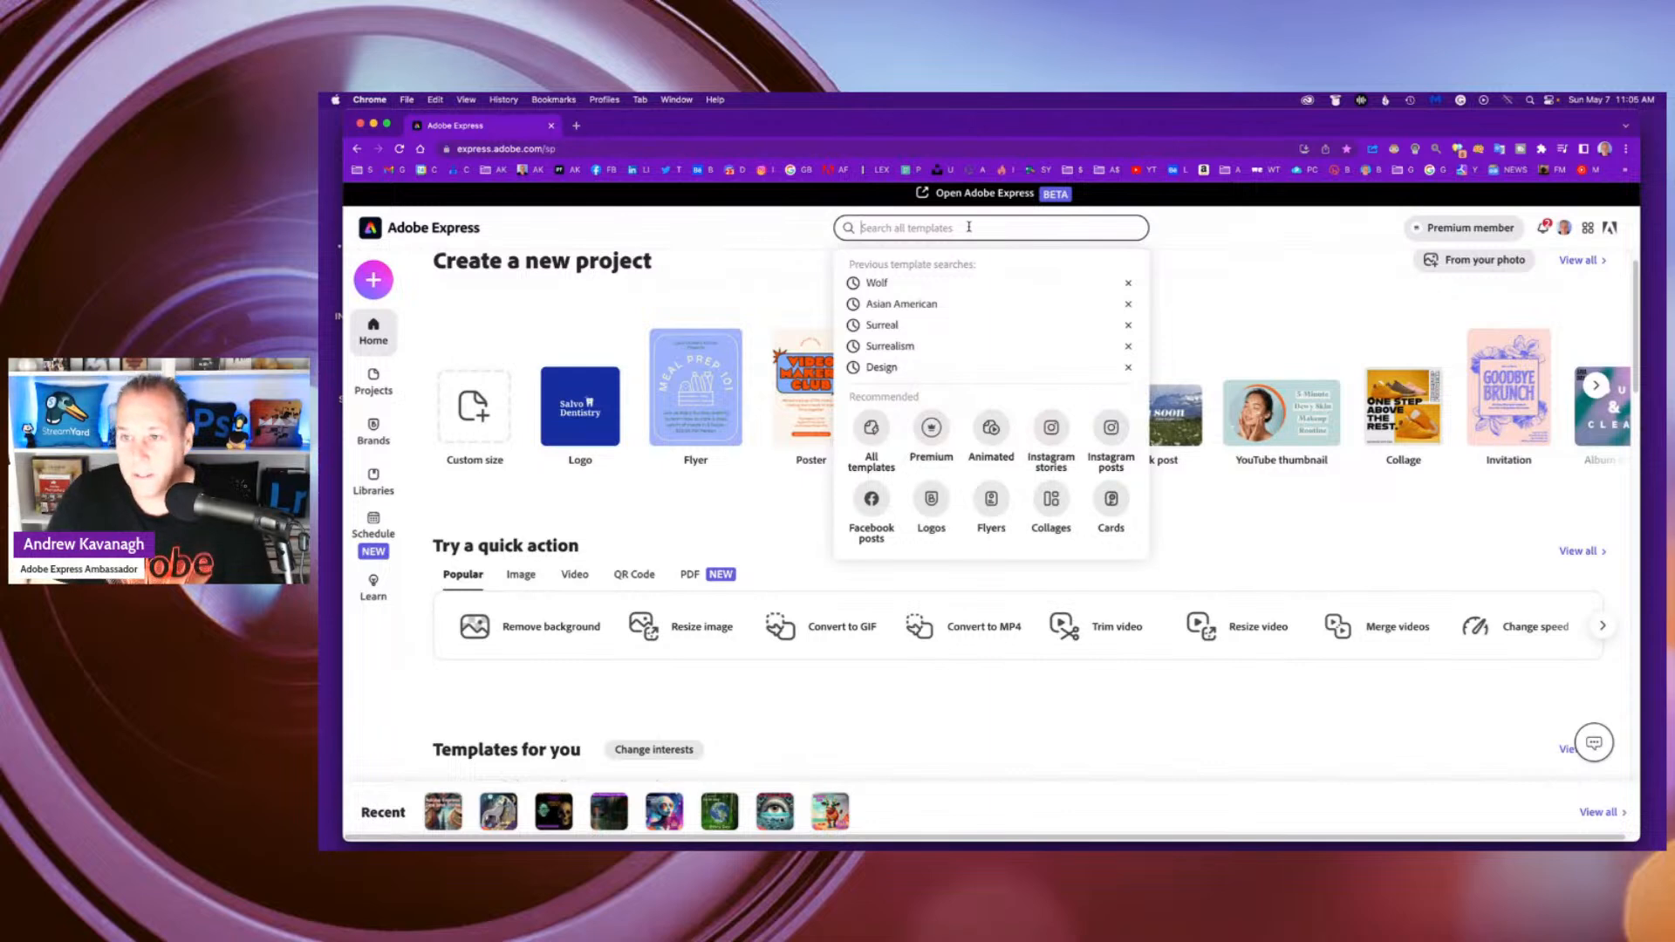
{"action": "type", "text": "Fantasy"}
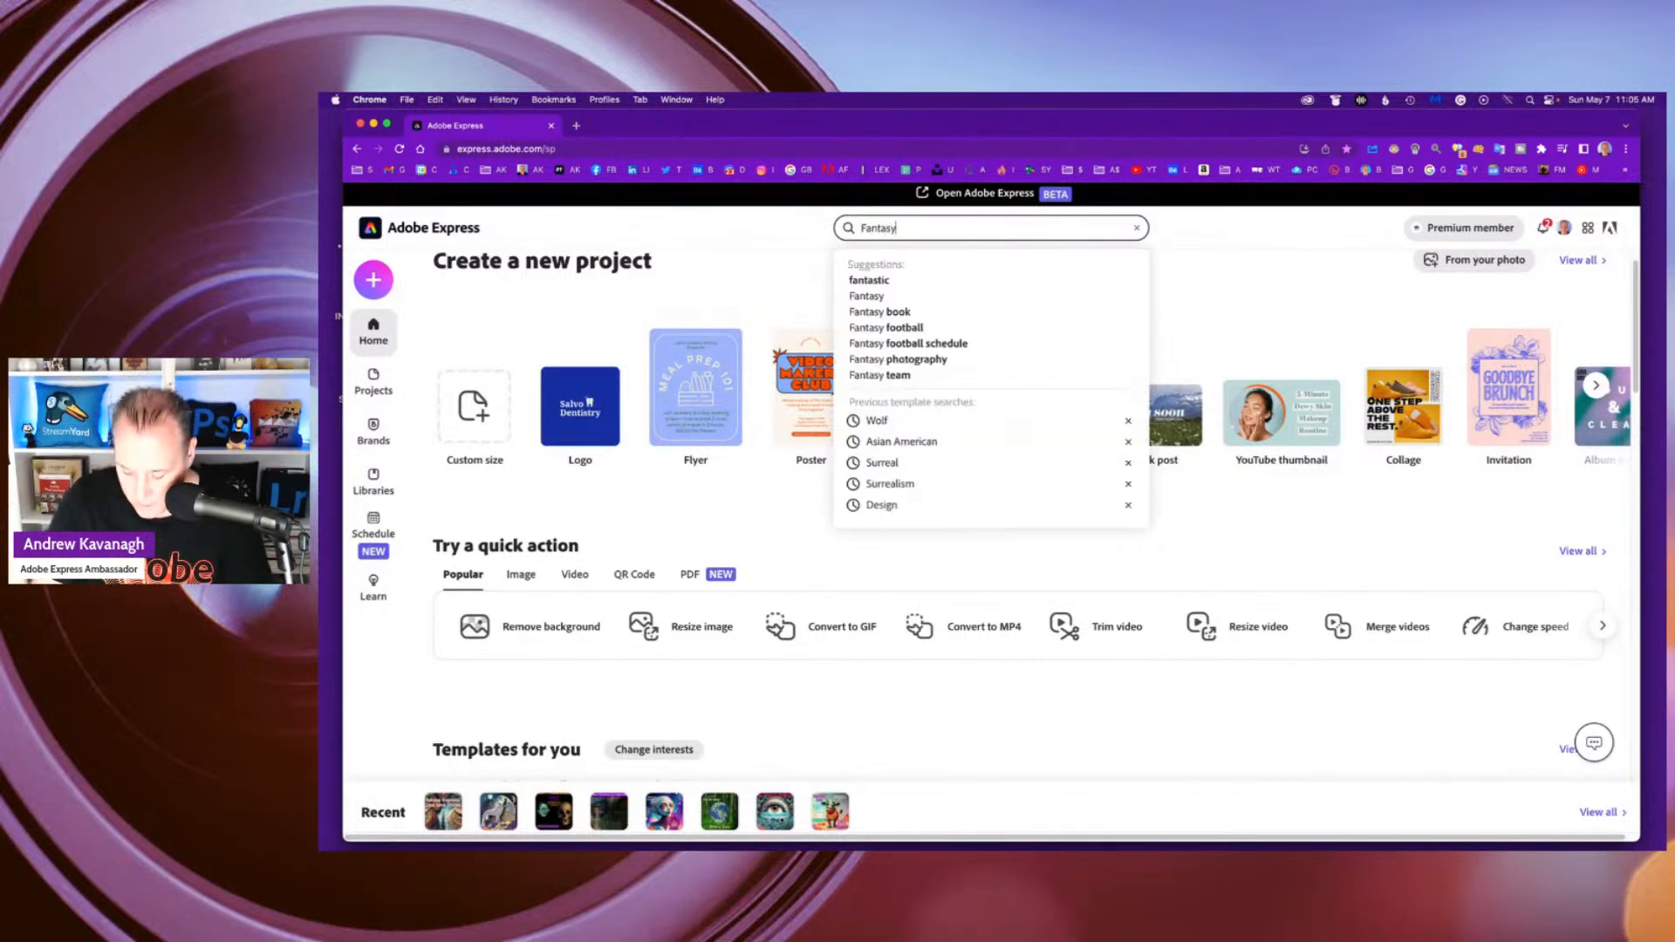
{"action": "key", "text": "Return"}
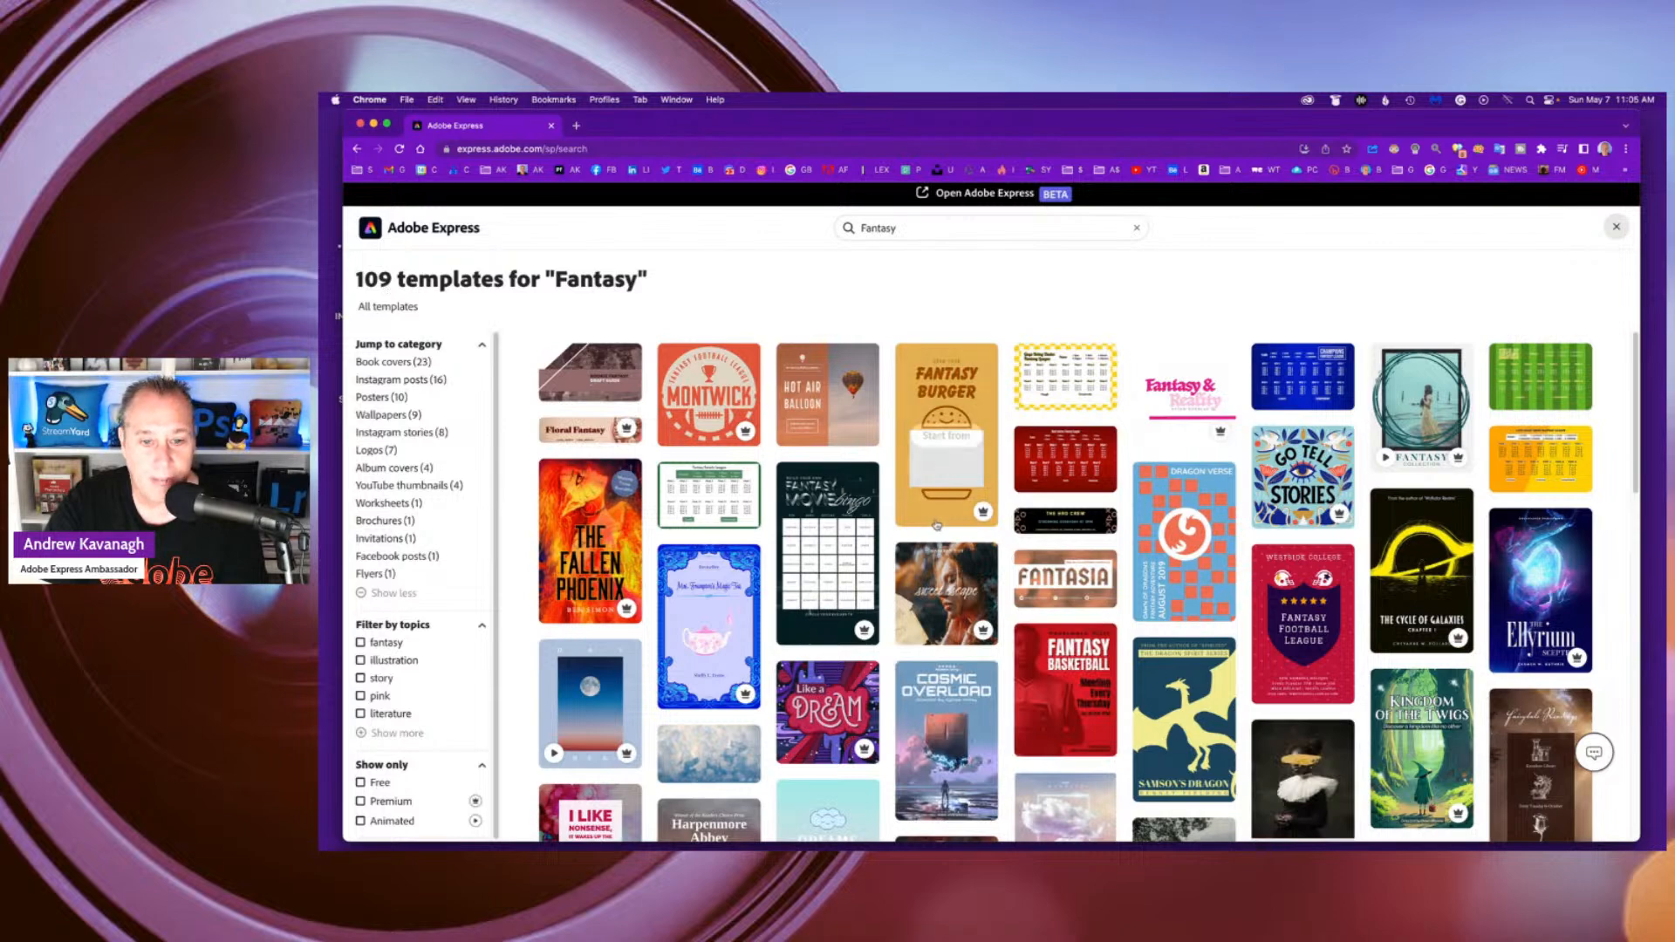
Browse the Fantasy template results and open the square "Like a Dream" template as a new project
{"action": "scroll", "coordinate": [1242, 520], "scroll_direction": "down", "scroll_amount": 2}
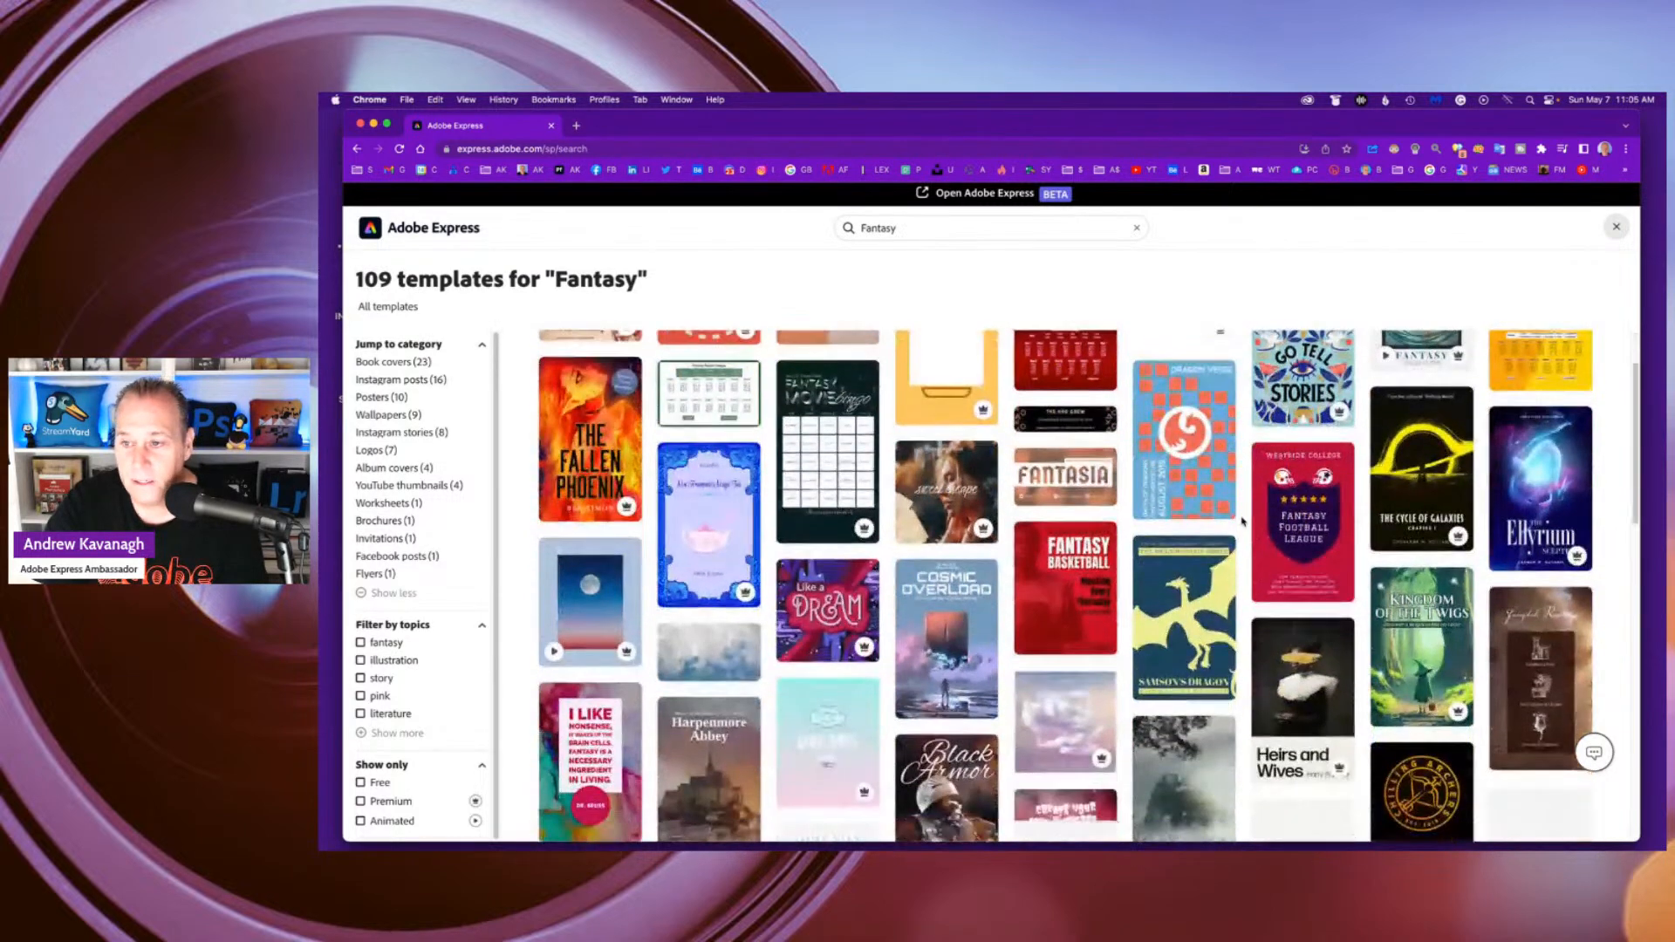
{"action": "mouse_move", "coordinate": [1538, 487]}
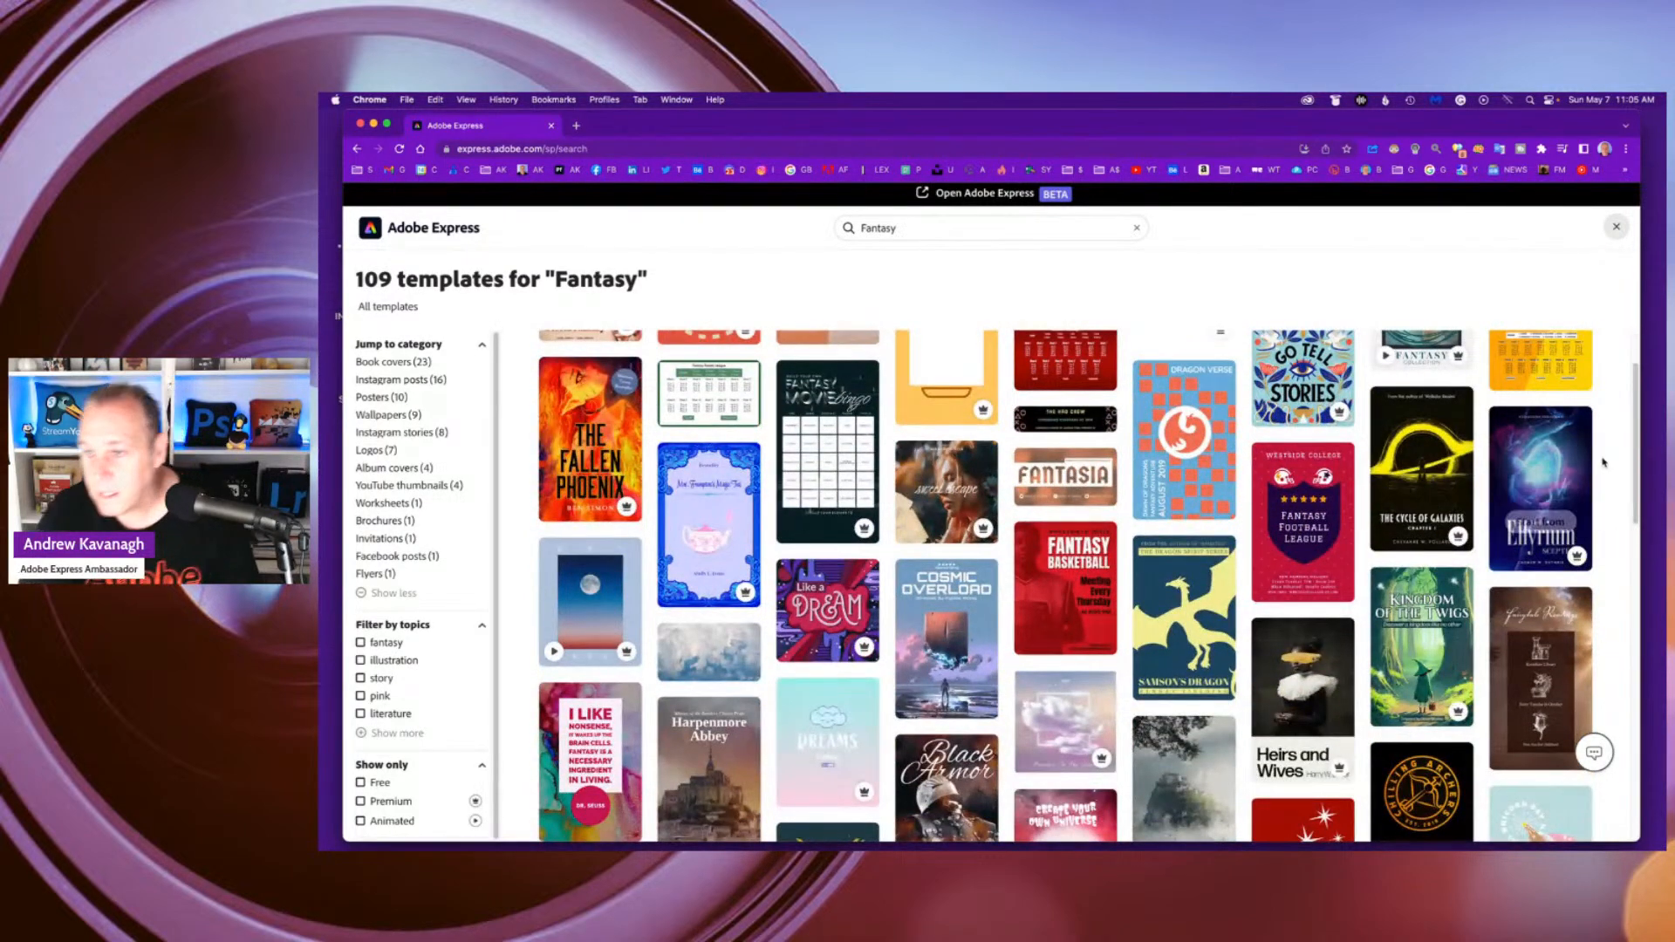
{"action": "mouse_move", "coordinate": [1411, 472]}
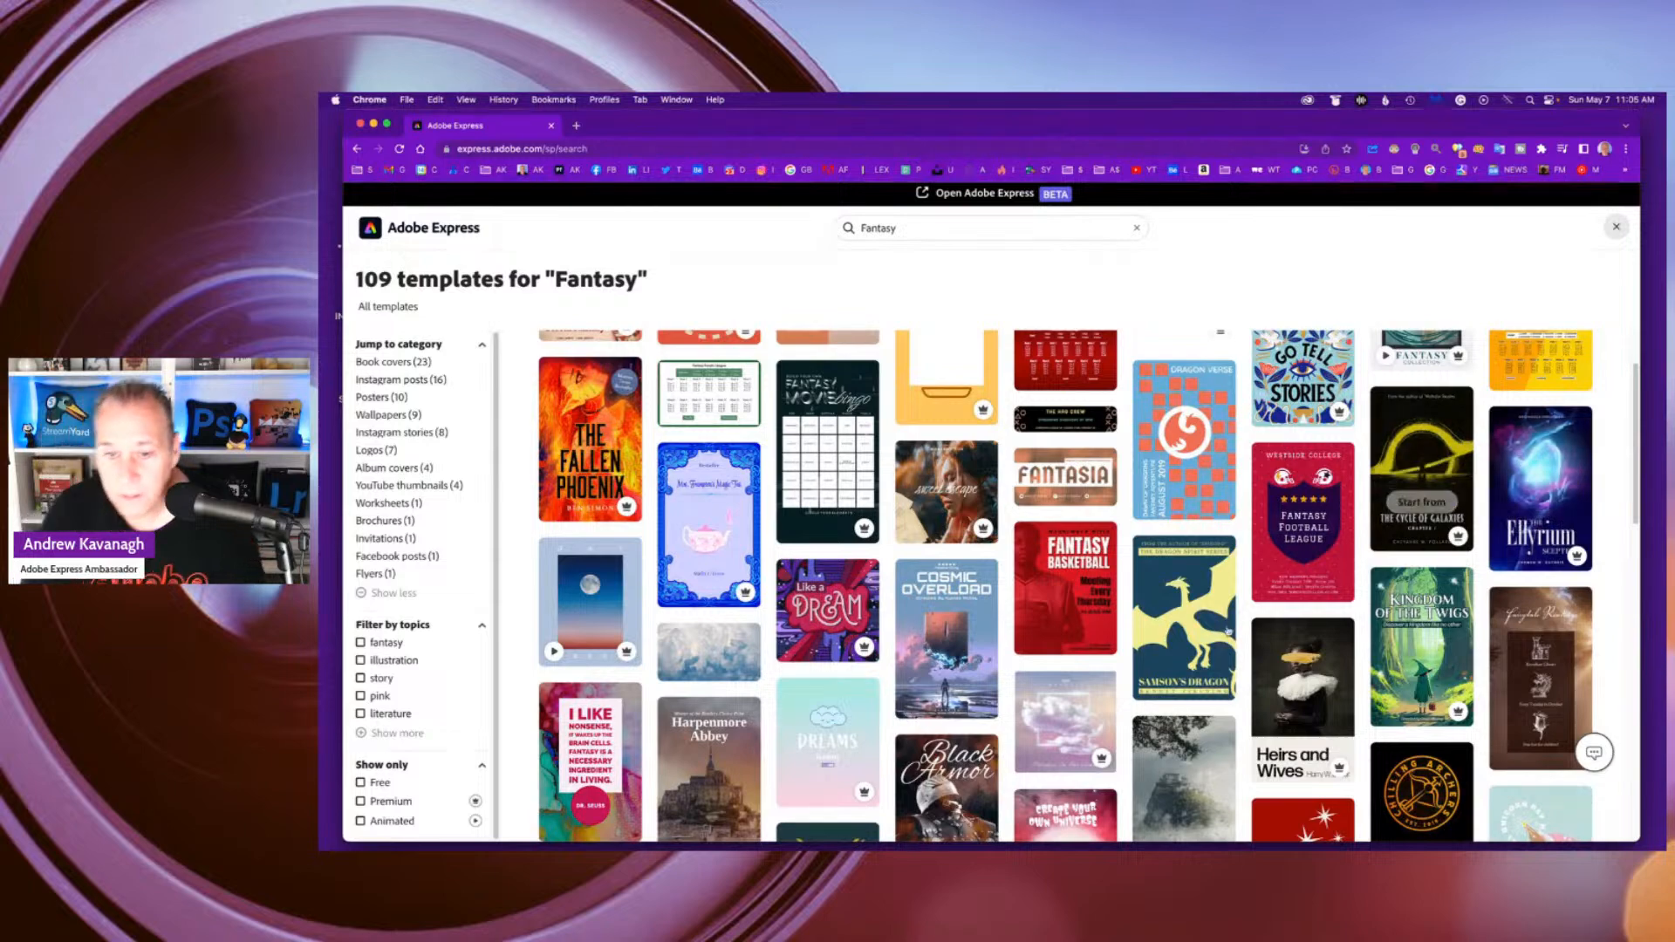
{"action": "scroll", "coordinate": [1134, 610], "scroll_direction": "down", "scroll_amount": 1}
{"action": "mouse_move", "coordinate": [1081, 703]}
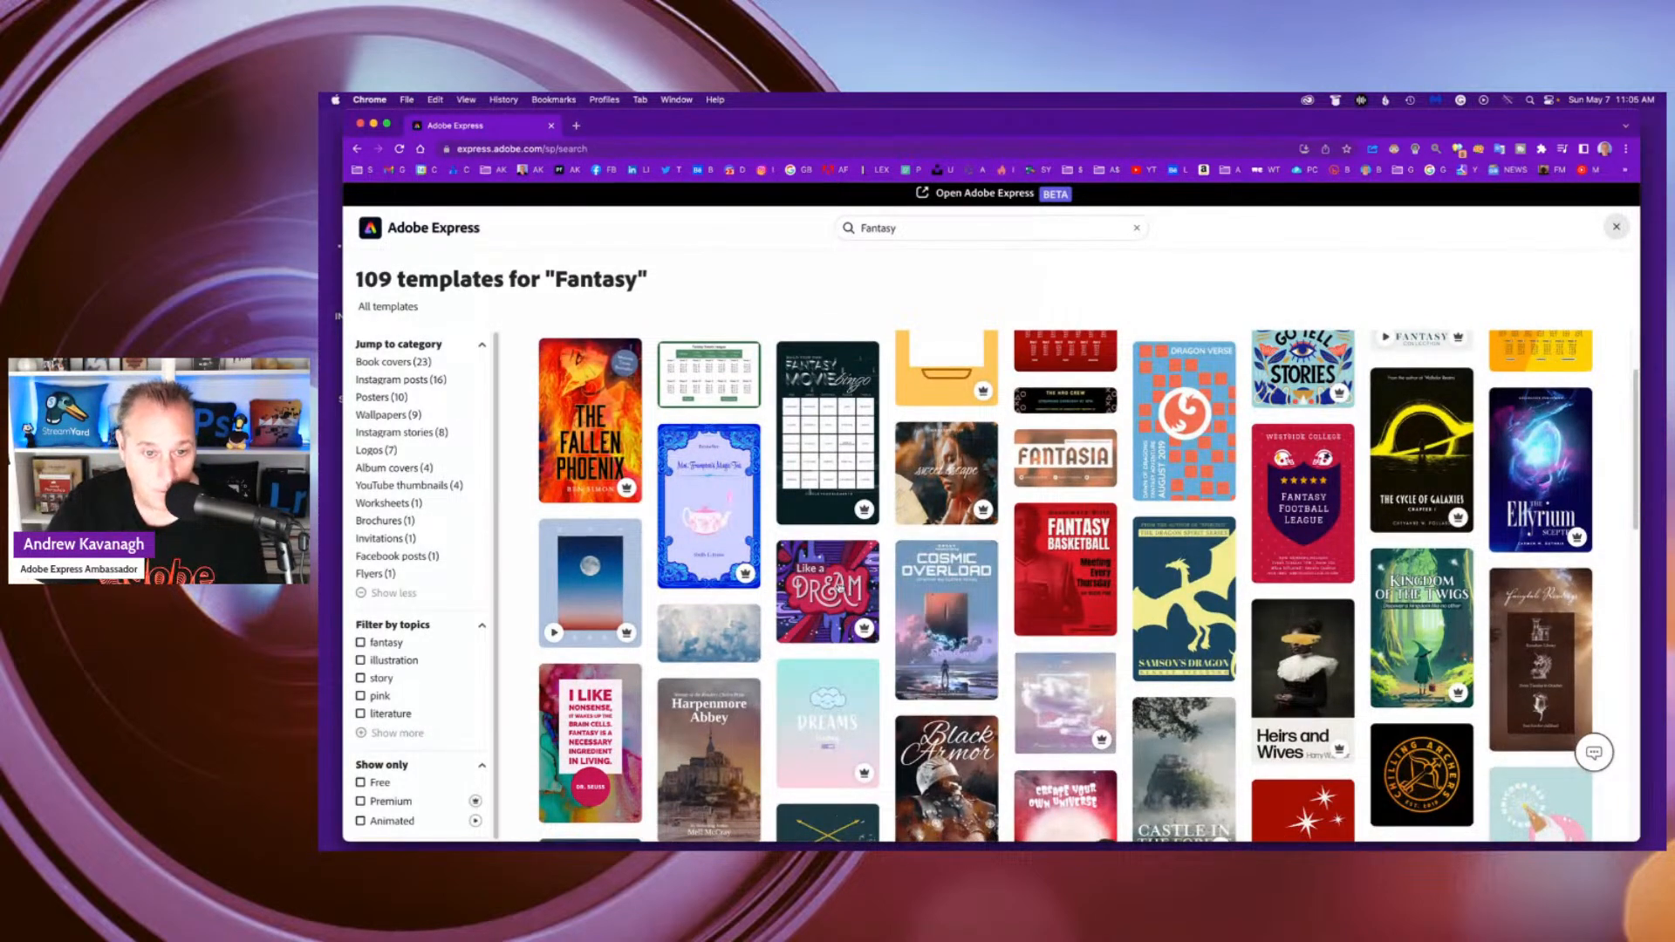
{"action": "left_click", "coordinate": [833, 597]}
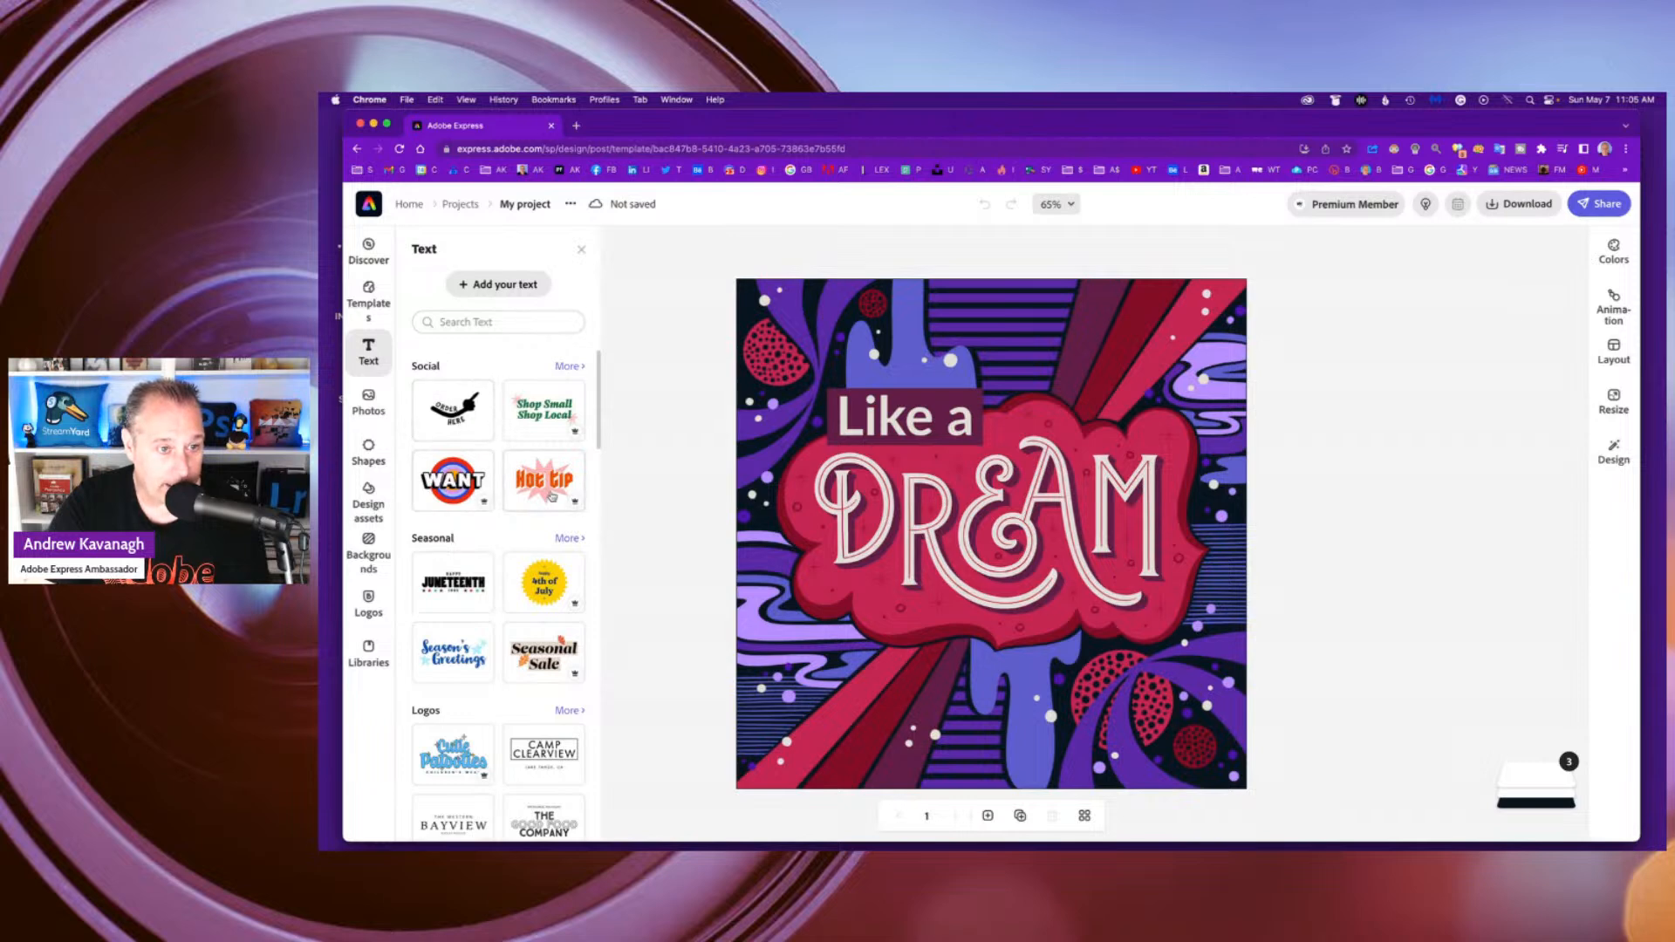
Look through the ready-made text designs by category, from Social and Seasonal down to Sales, Events and Signs and Labels
{"action": "scroll", "coordinate": [550, 602], "scroll_direction": "down", "scroll_amount": 8}
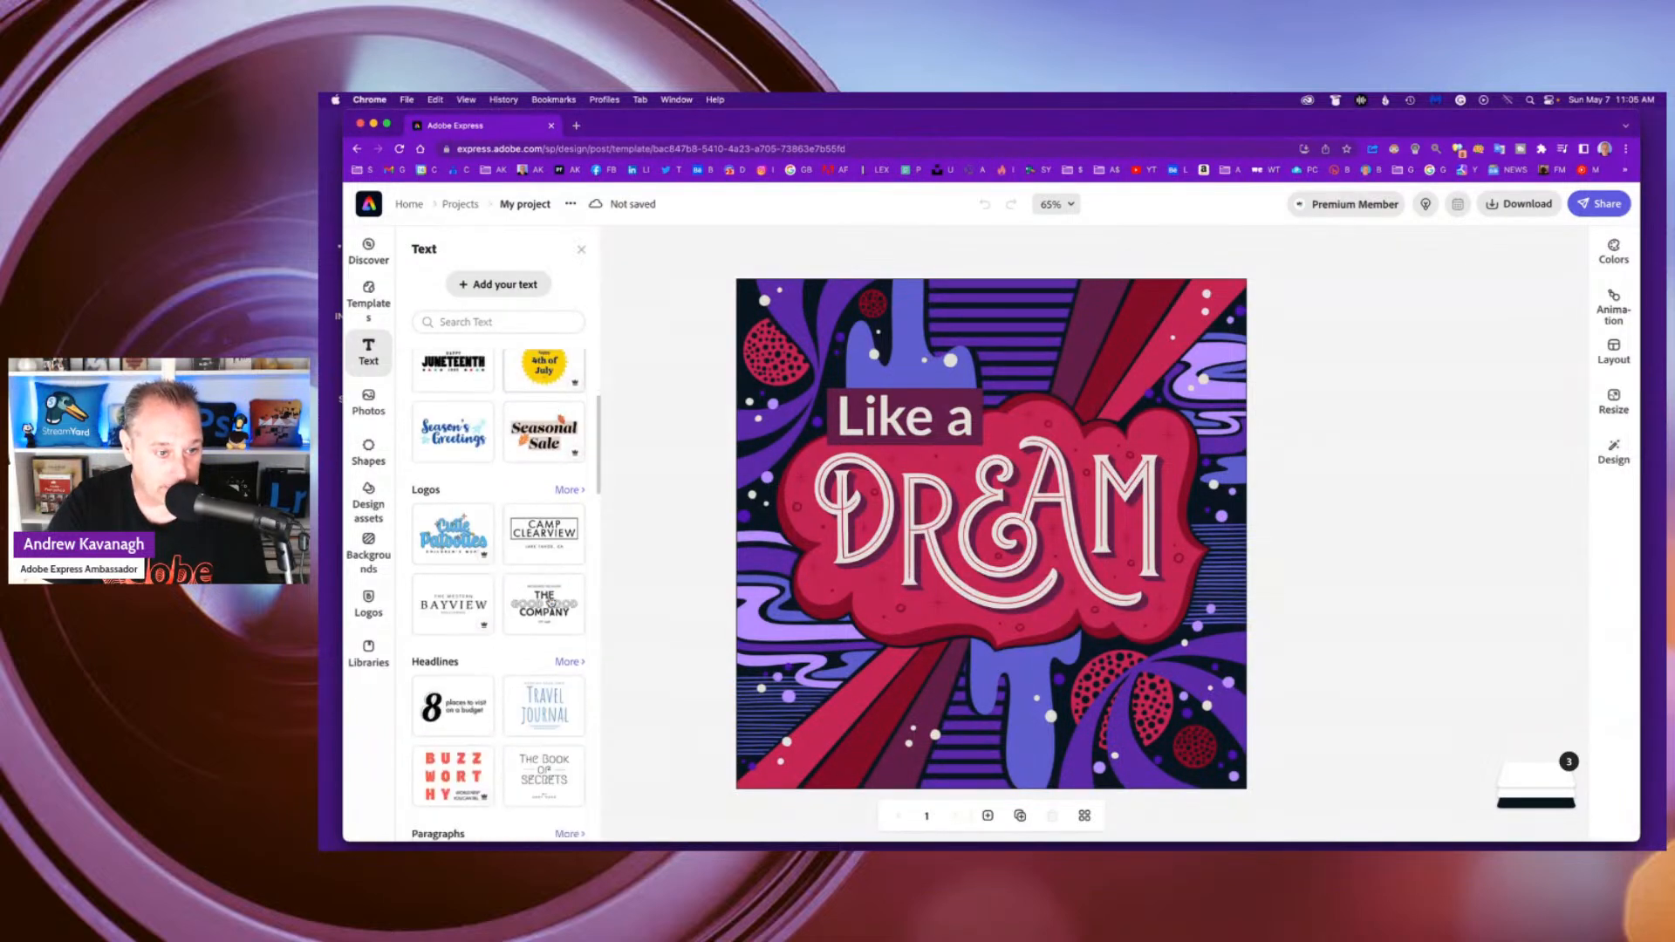
{"action": "scroll", "coordinate": [550, 599], "scroll_direction": "up", "scroll_amount": 3}
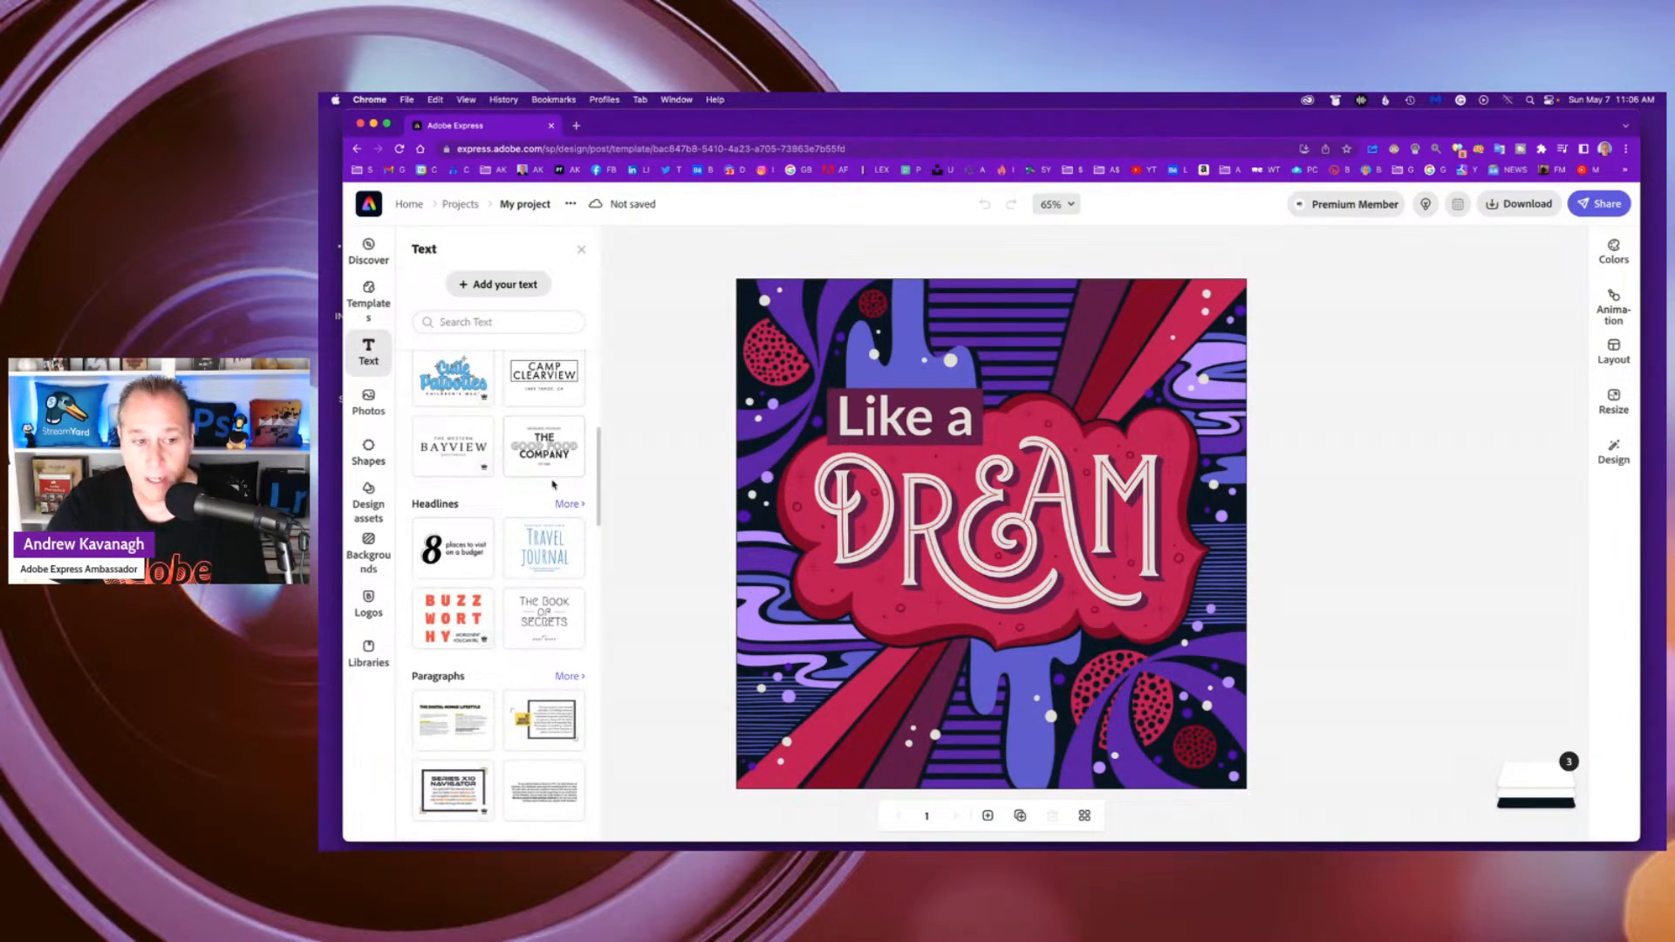
{"action": "scroll", "coordinate": [558, 480], "scroll_direction": "up", "scroll_amount": 3}
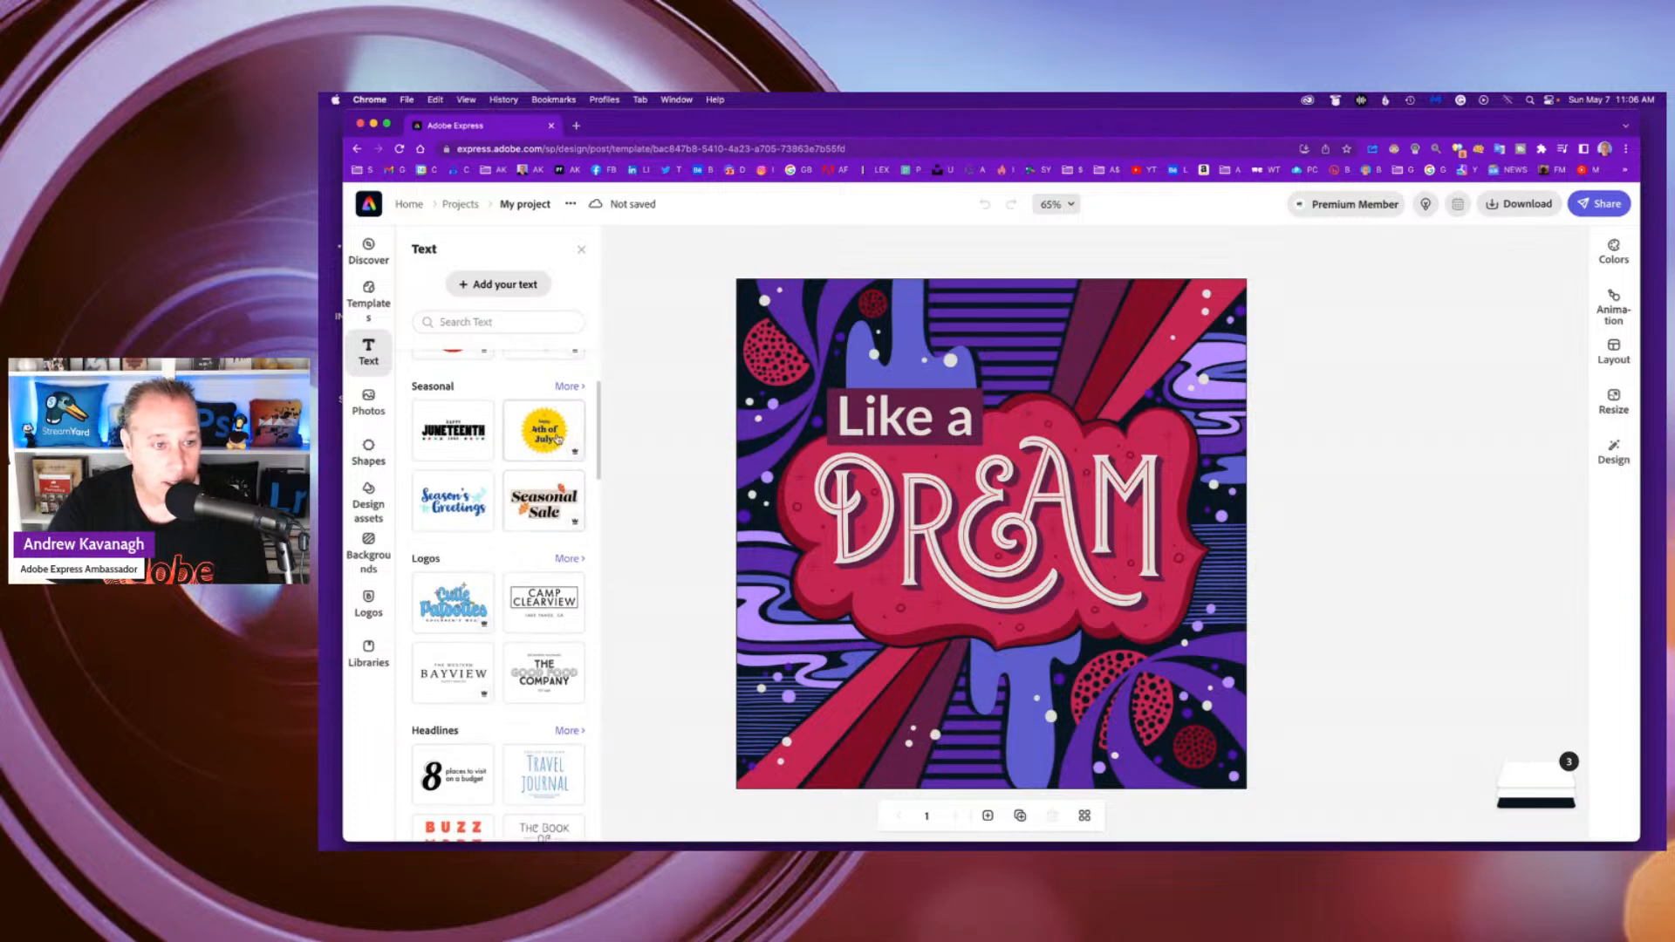
{"action": "scroll", "coordinate": [561, 439], "scroll_direction": "up", "scroll_amount": 1}
{"action": "scroll", "coordinate": [561, 439], "scroll_direction": "up", "scroll_amount": 1}
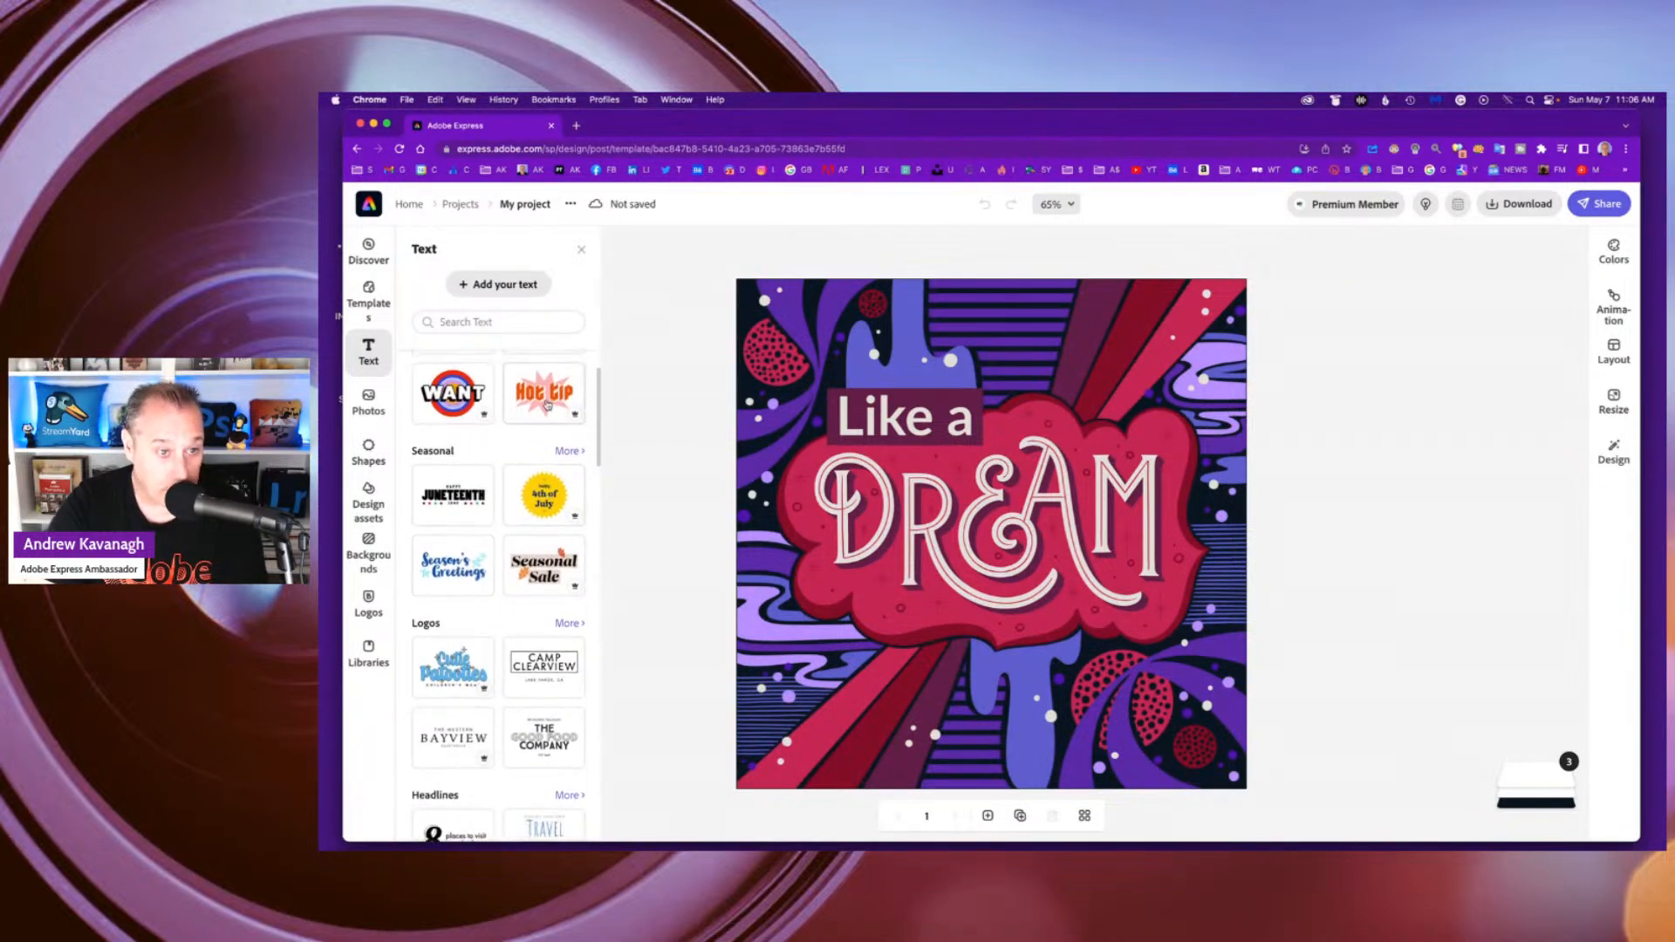
{"action": "scroll", "coordinate": [554, 437], "scroll_direction": "down", "scroll_amount": 1}
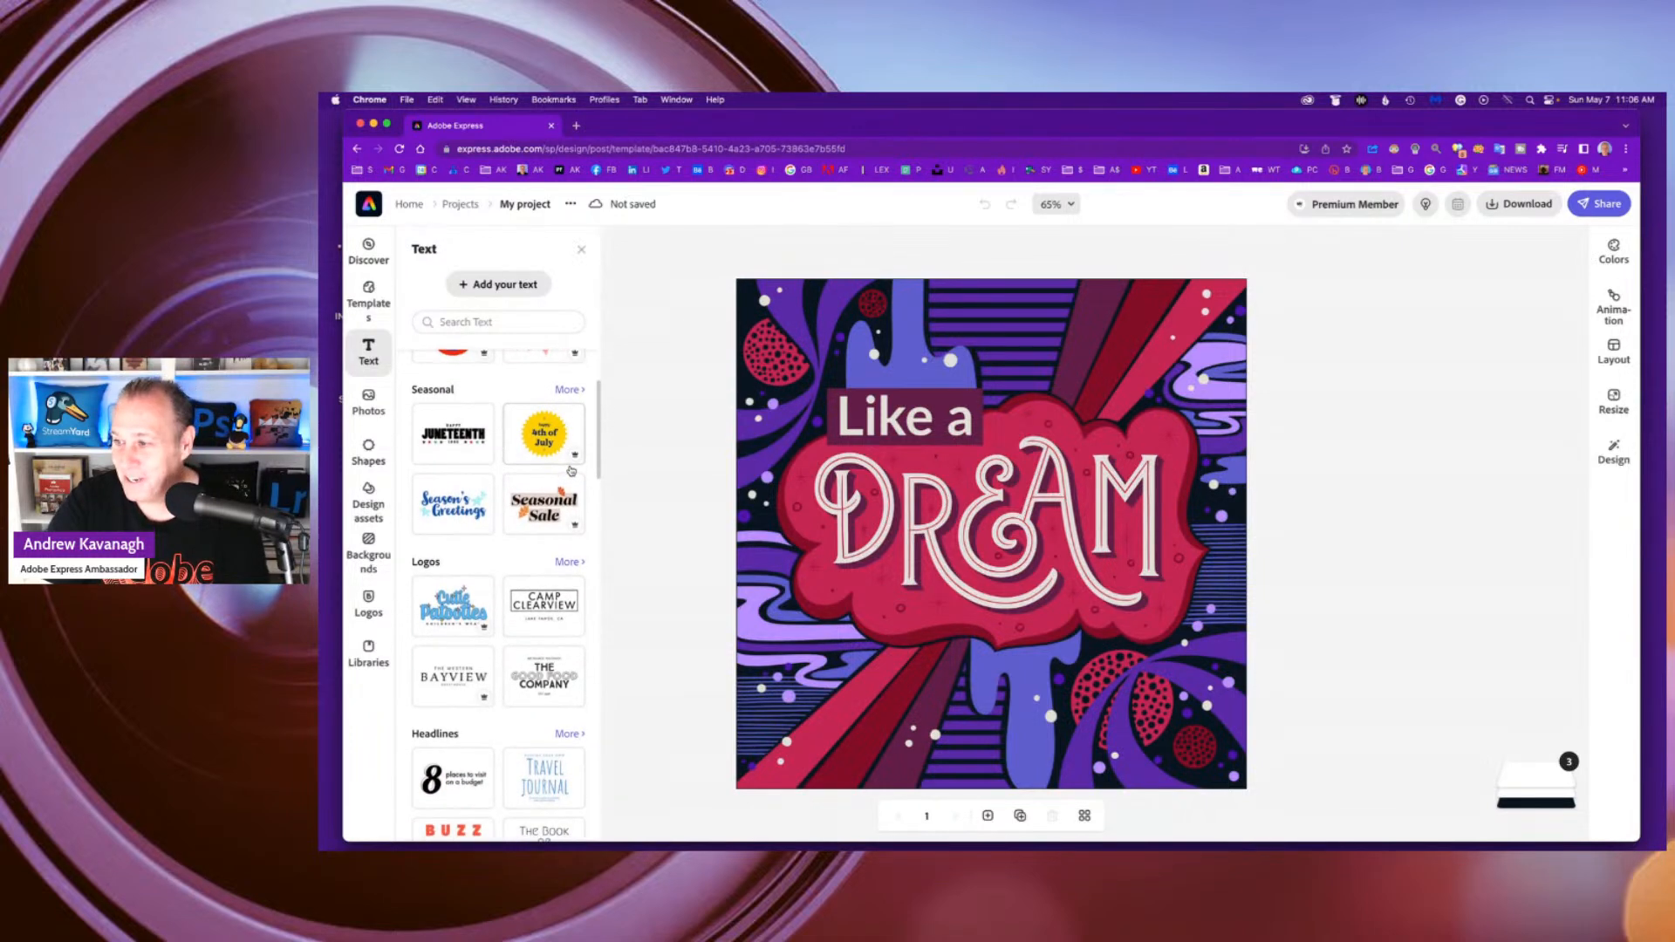
{"action": "scroll", "coordinate": [569, 476], "scroll_direction": "down", "scroll_amount": 7}
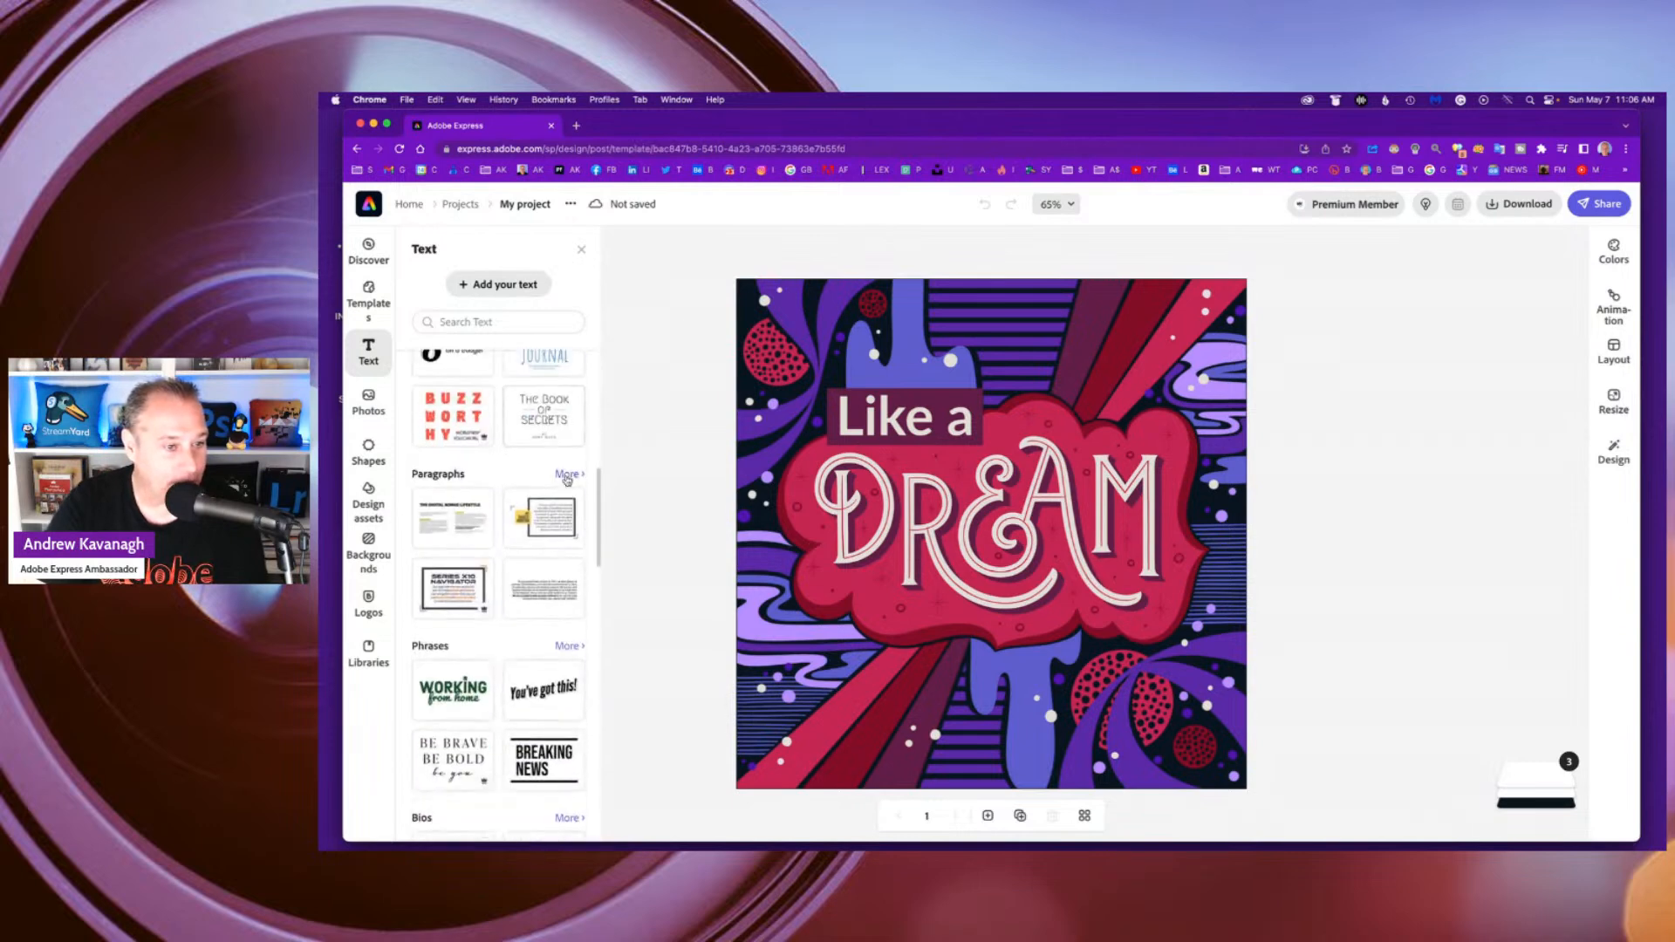
{"action": "scroll", "coordinate": [567, 479], "scroll_direction": "down", "scroll_amount": 1}
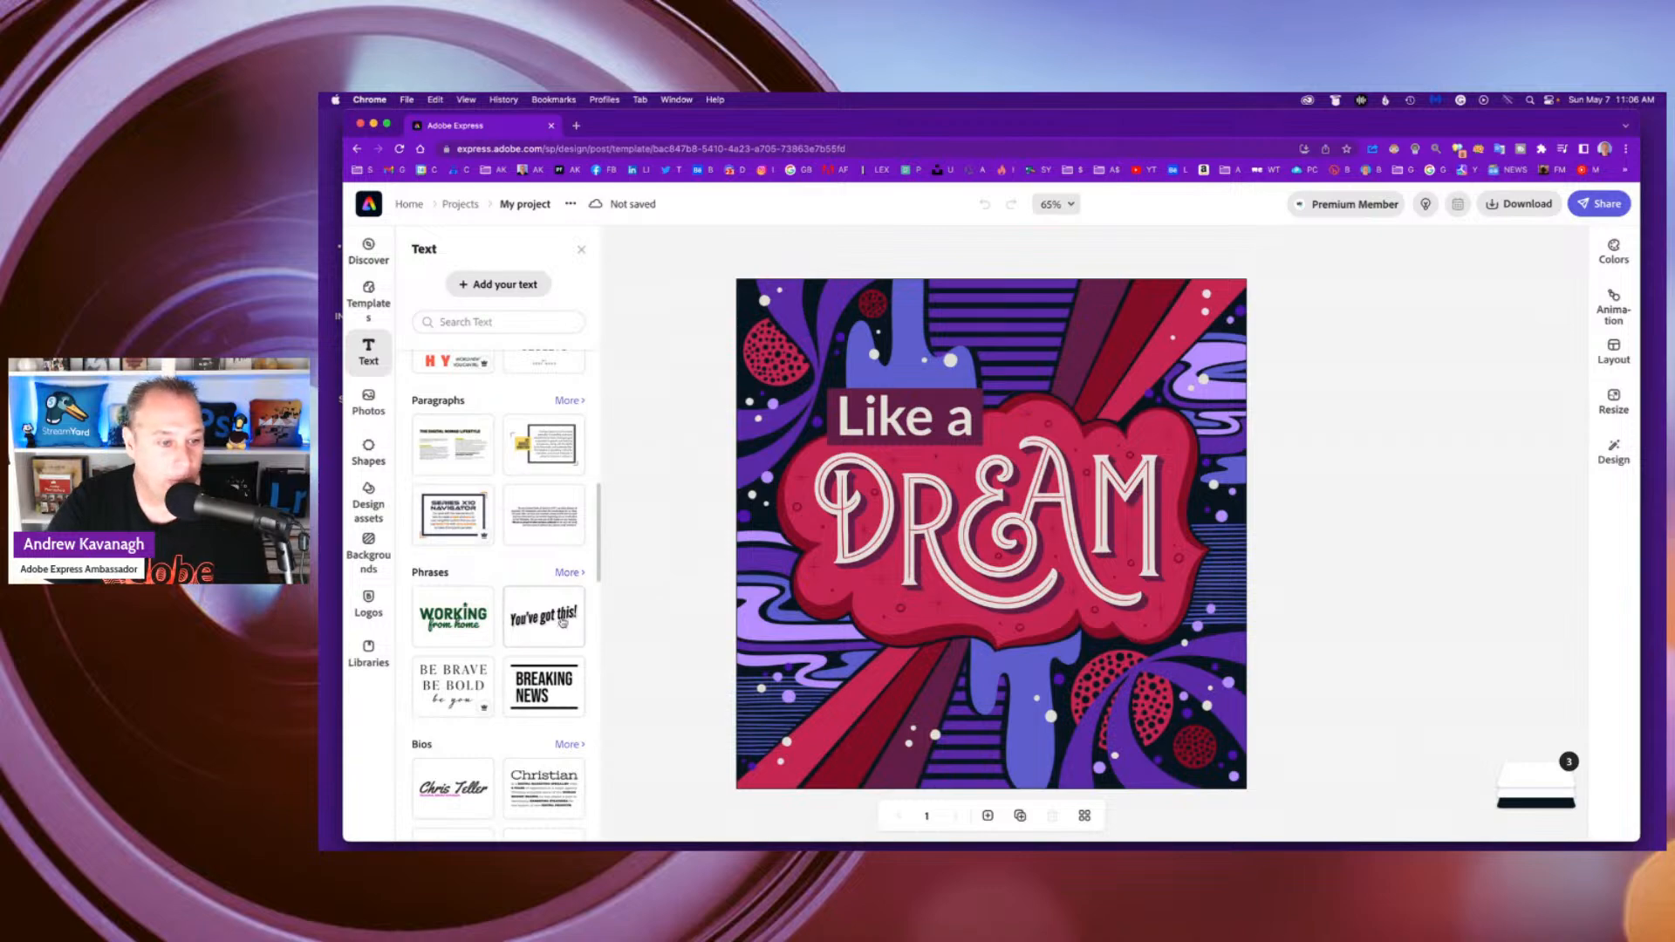
{"action": "scroll", "coordinate": [563, 621], "scroll_direction": "down", "scroll_amount": 6}
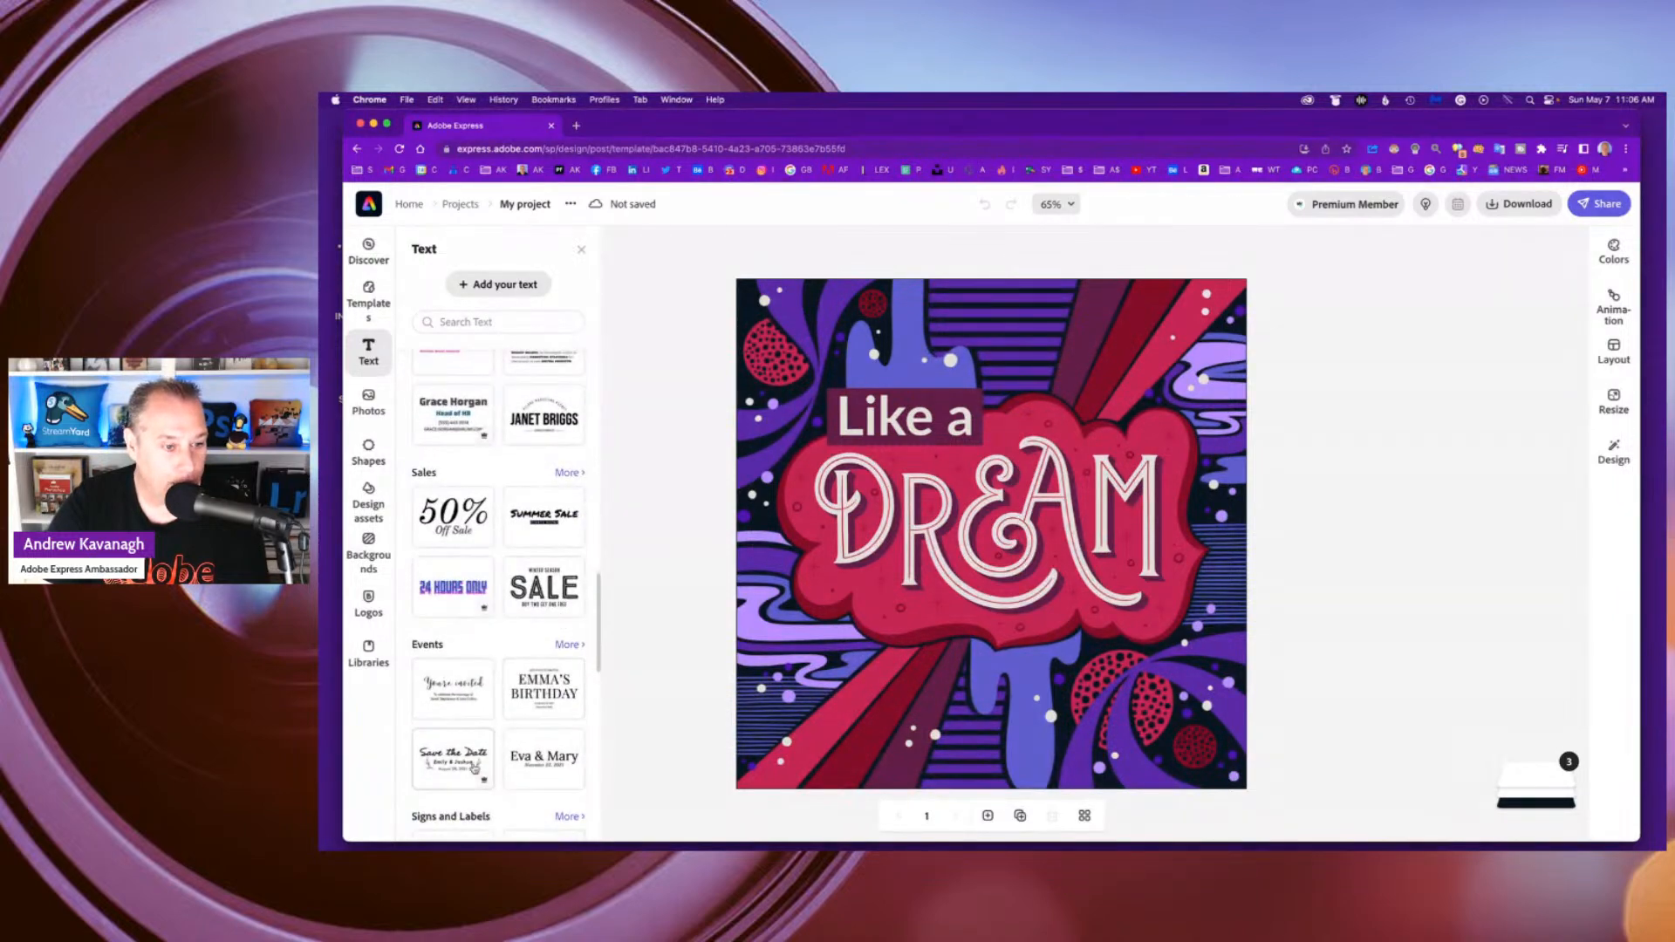
{"action": "scroll", "coordinate": [550, 657], "scroll_direction": "down", "scroll_amount": 6}
{"action": "scroll", "coordinate": [550, 657], "scroll_direction": "up", "scroll_amount": 5}
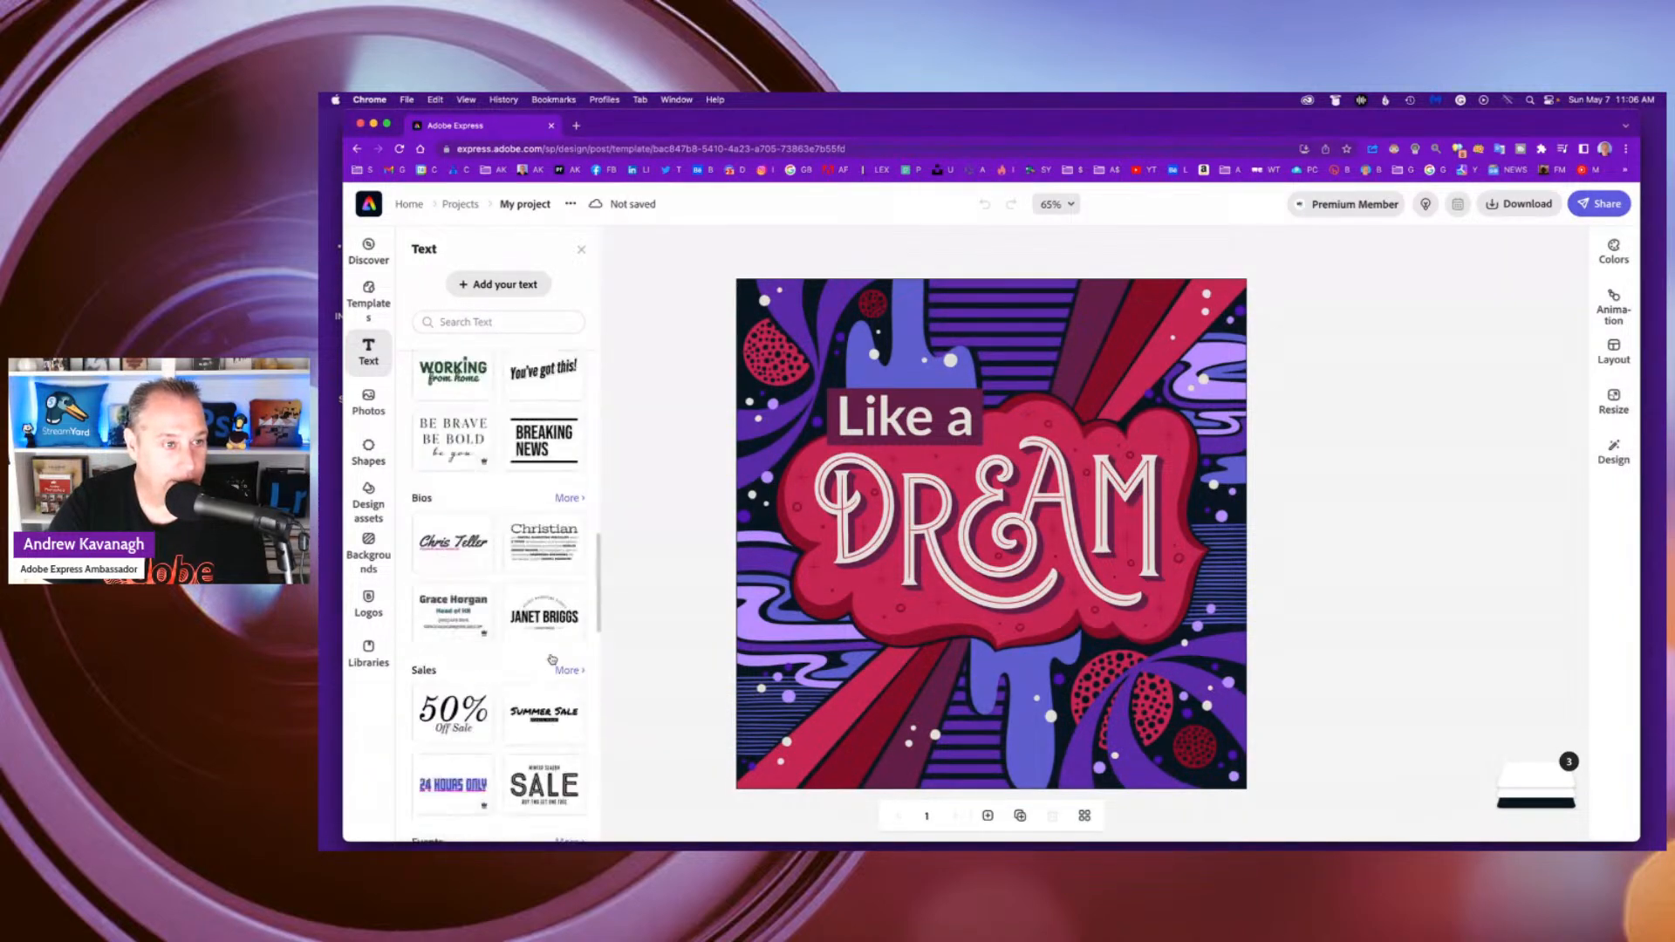
{"action": "scroll", "coordinate": [550, 656], "scroll_direction": "down", "scroll_amount": 8}
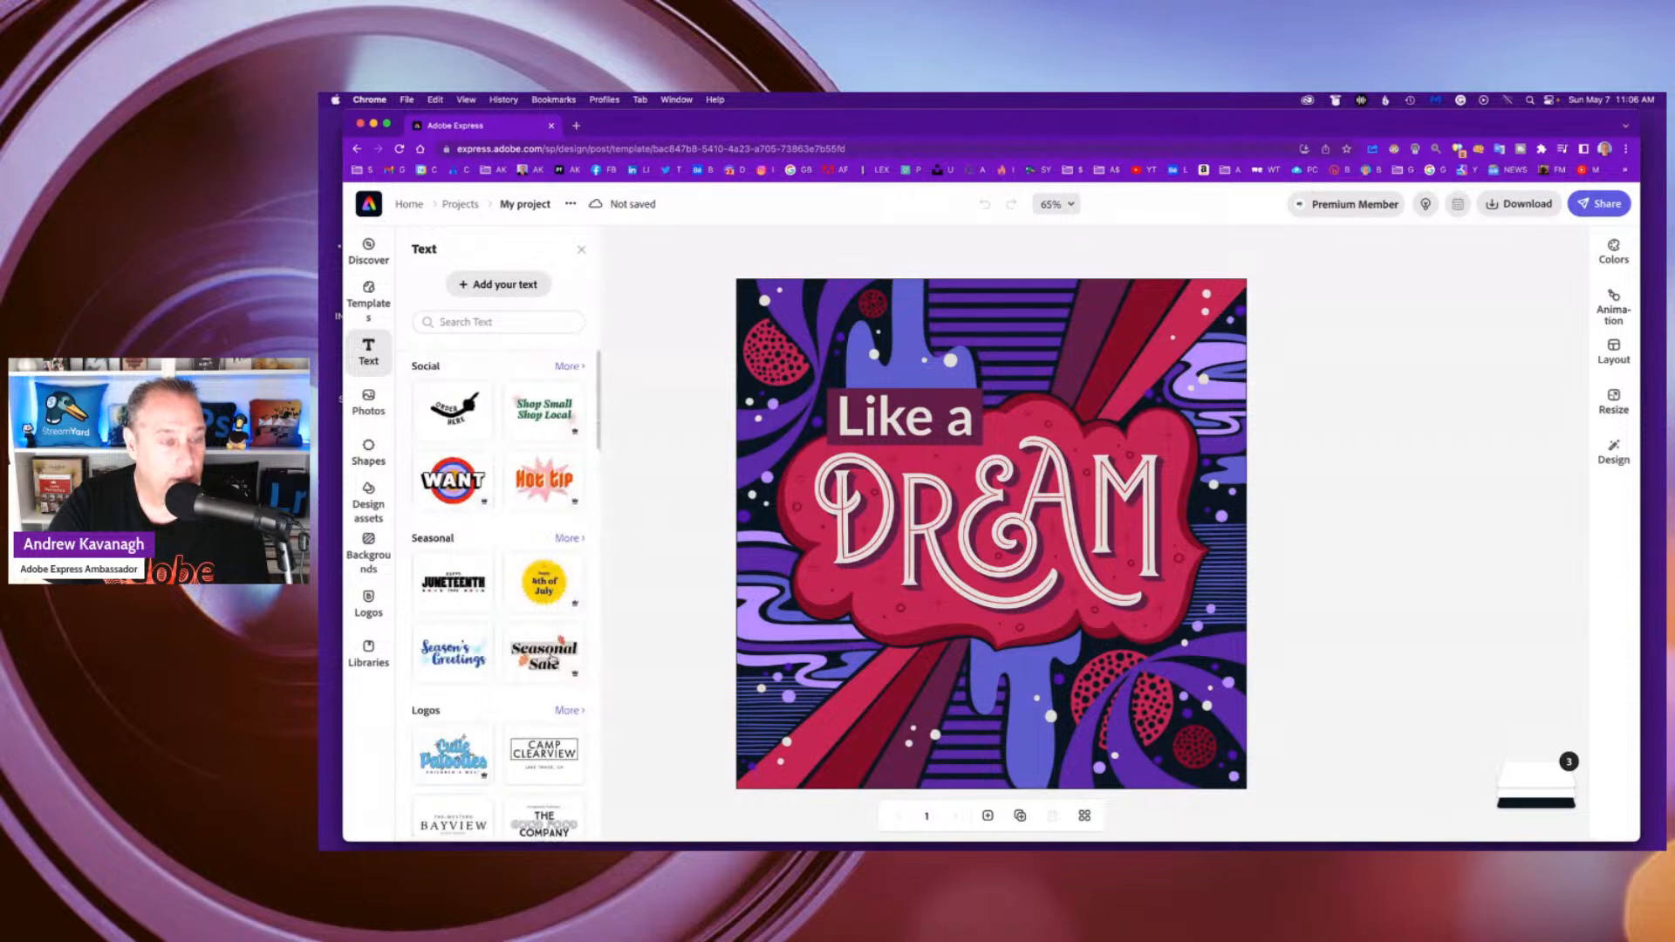
Add the Dream artwork image to the page background, switching the setting off and on to compare both states
{"action": "left_click", "coordinate": [1125, 489]}
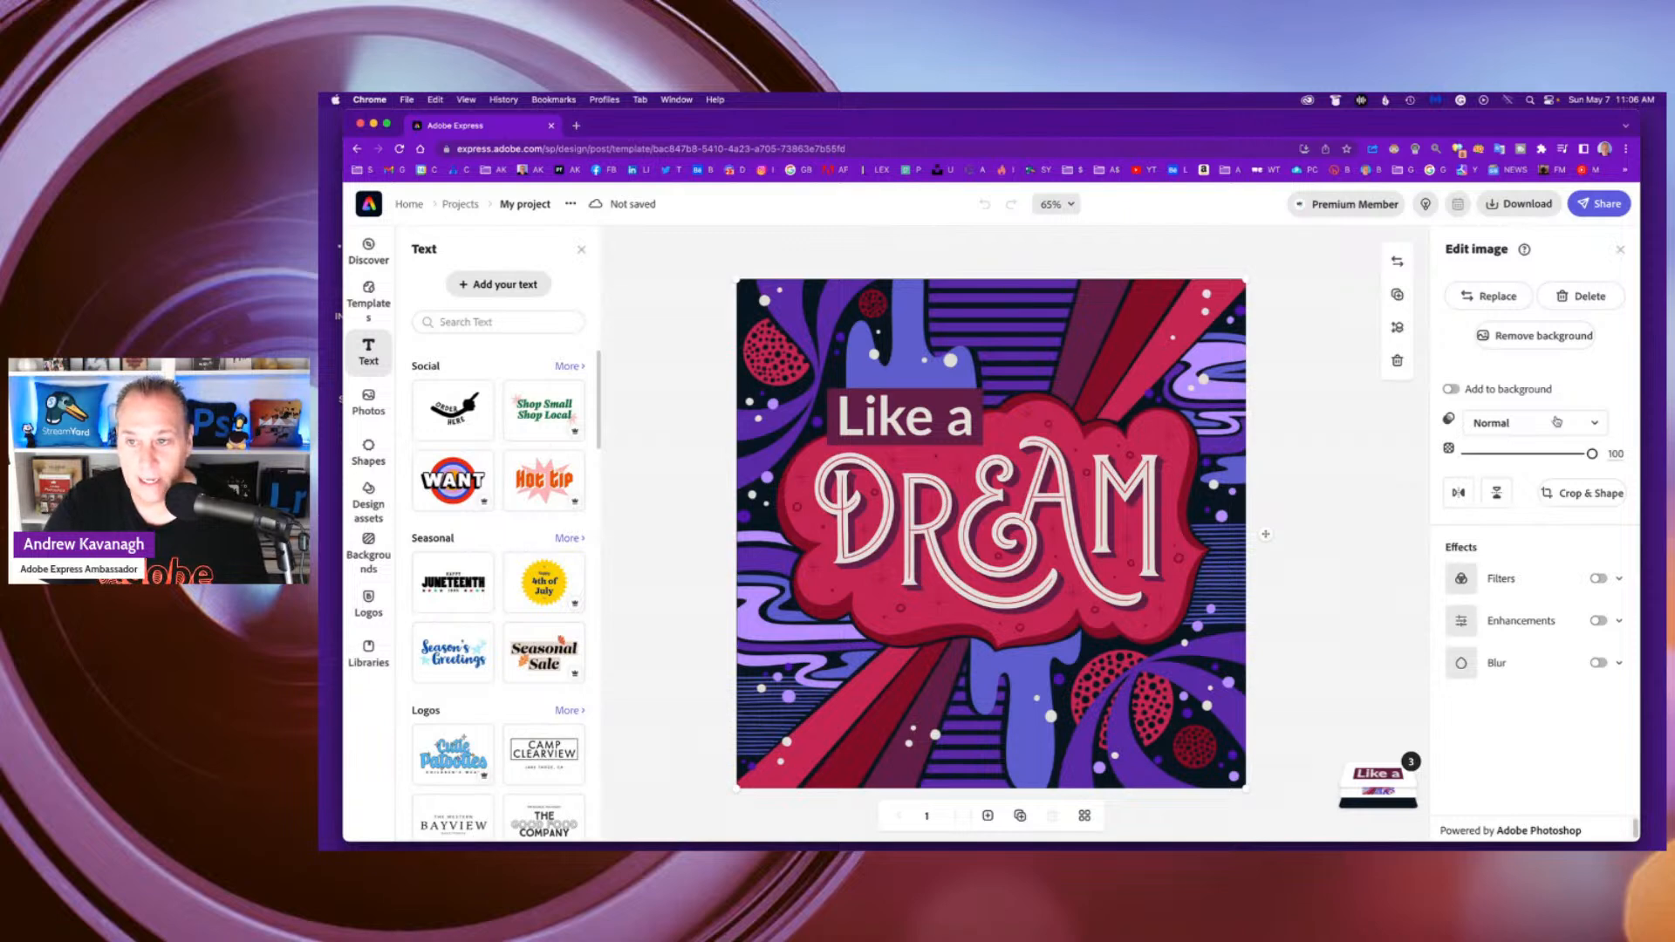
{"action": "left_click", "coordinate": [1339, 447]}
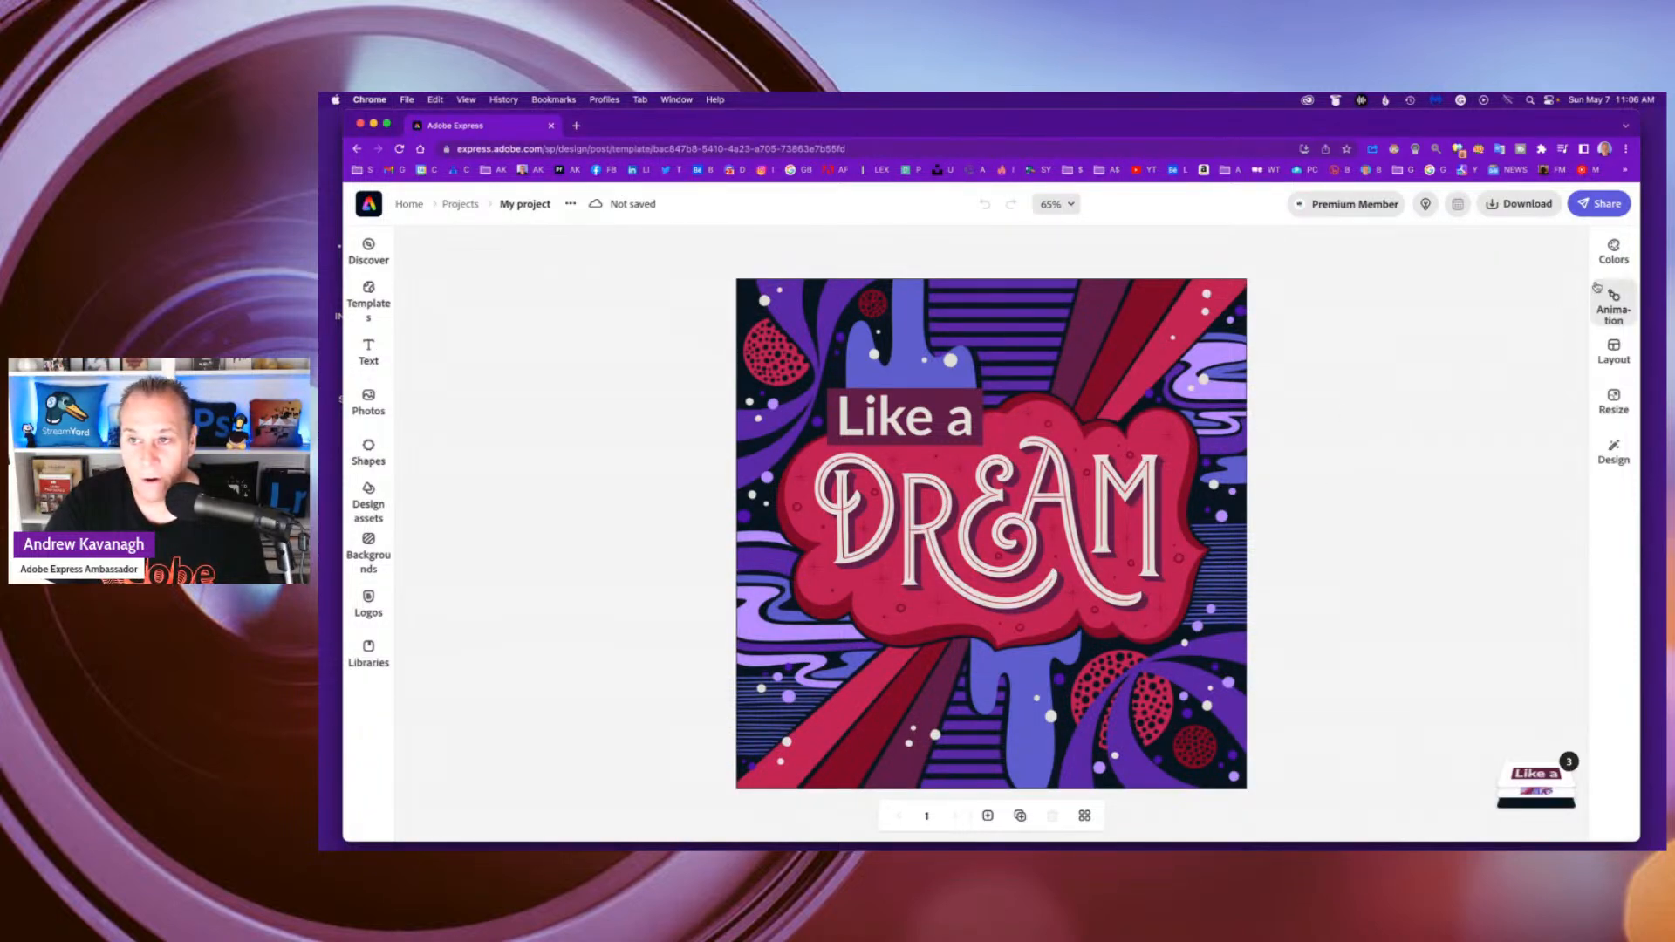
{"action": "left_click", "coordinate": [1201, 346]}
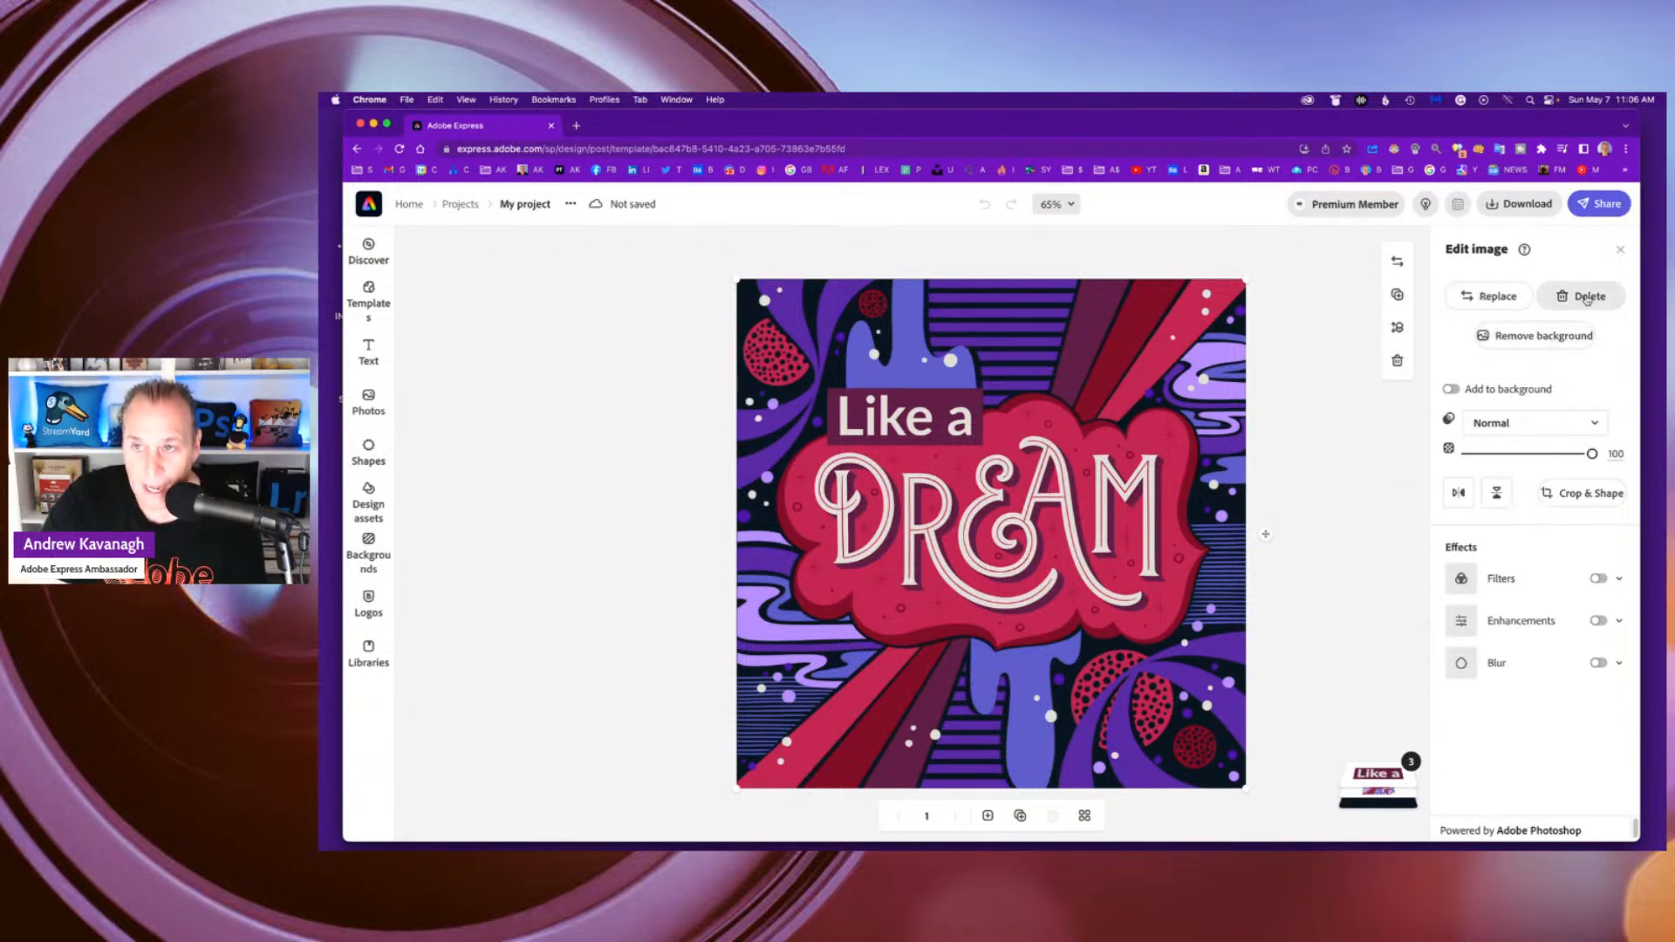
{"action": "left_click", "coordinate": [1451, 390]}
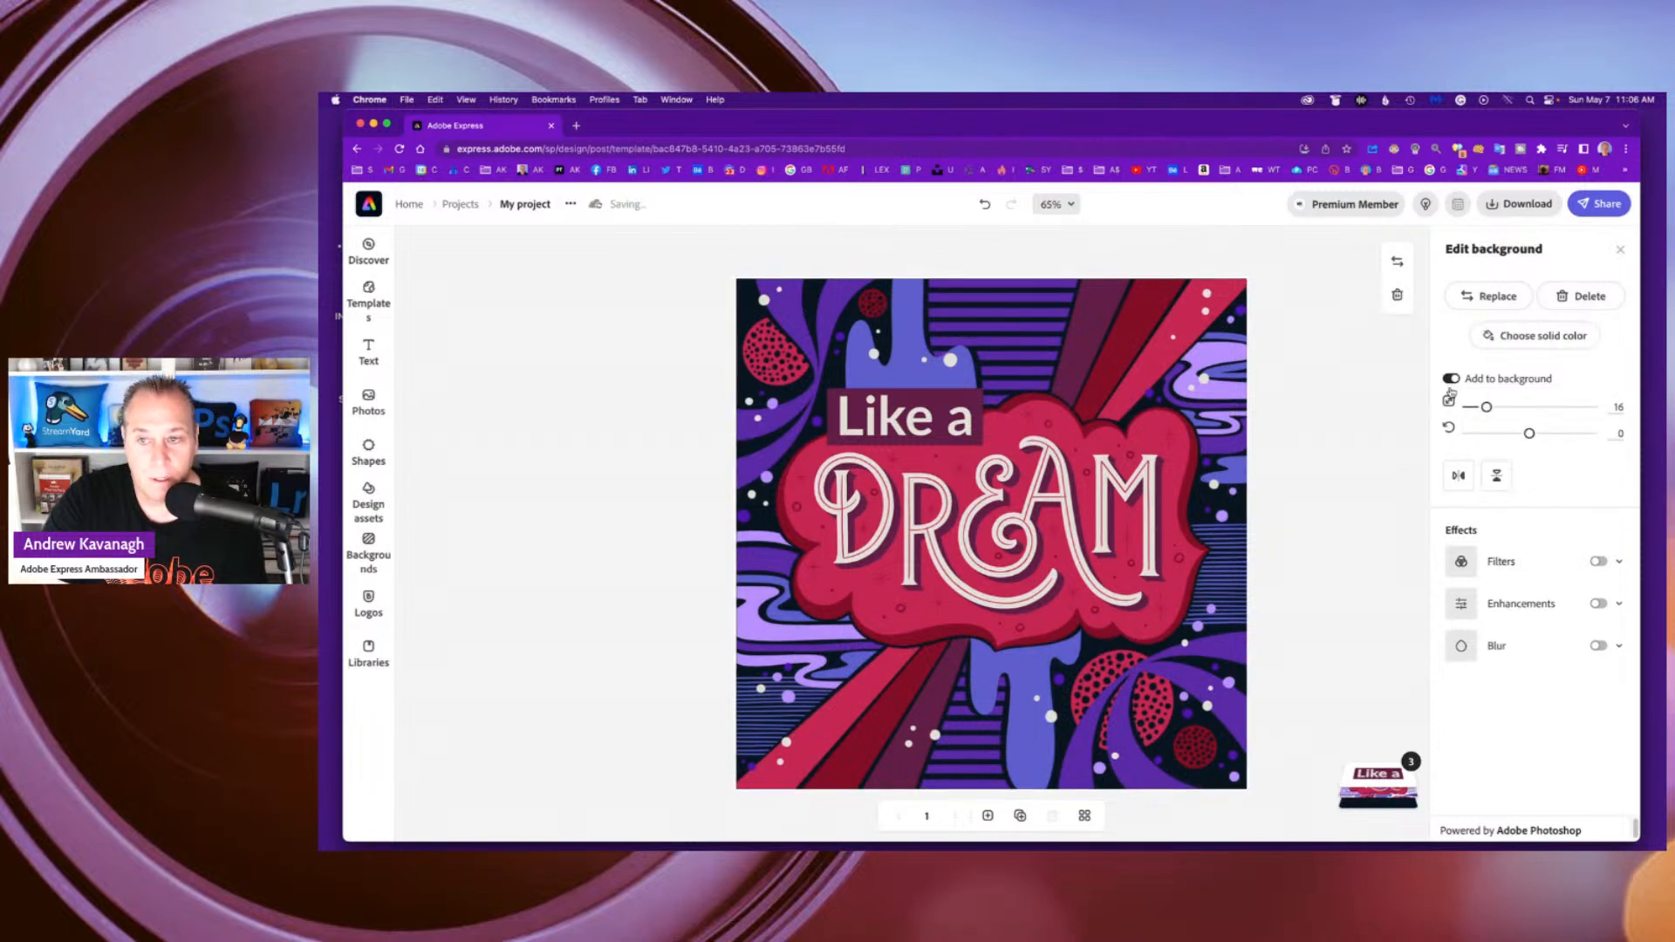
{"action": "left_click", "coordinate": [1451, 379]}
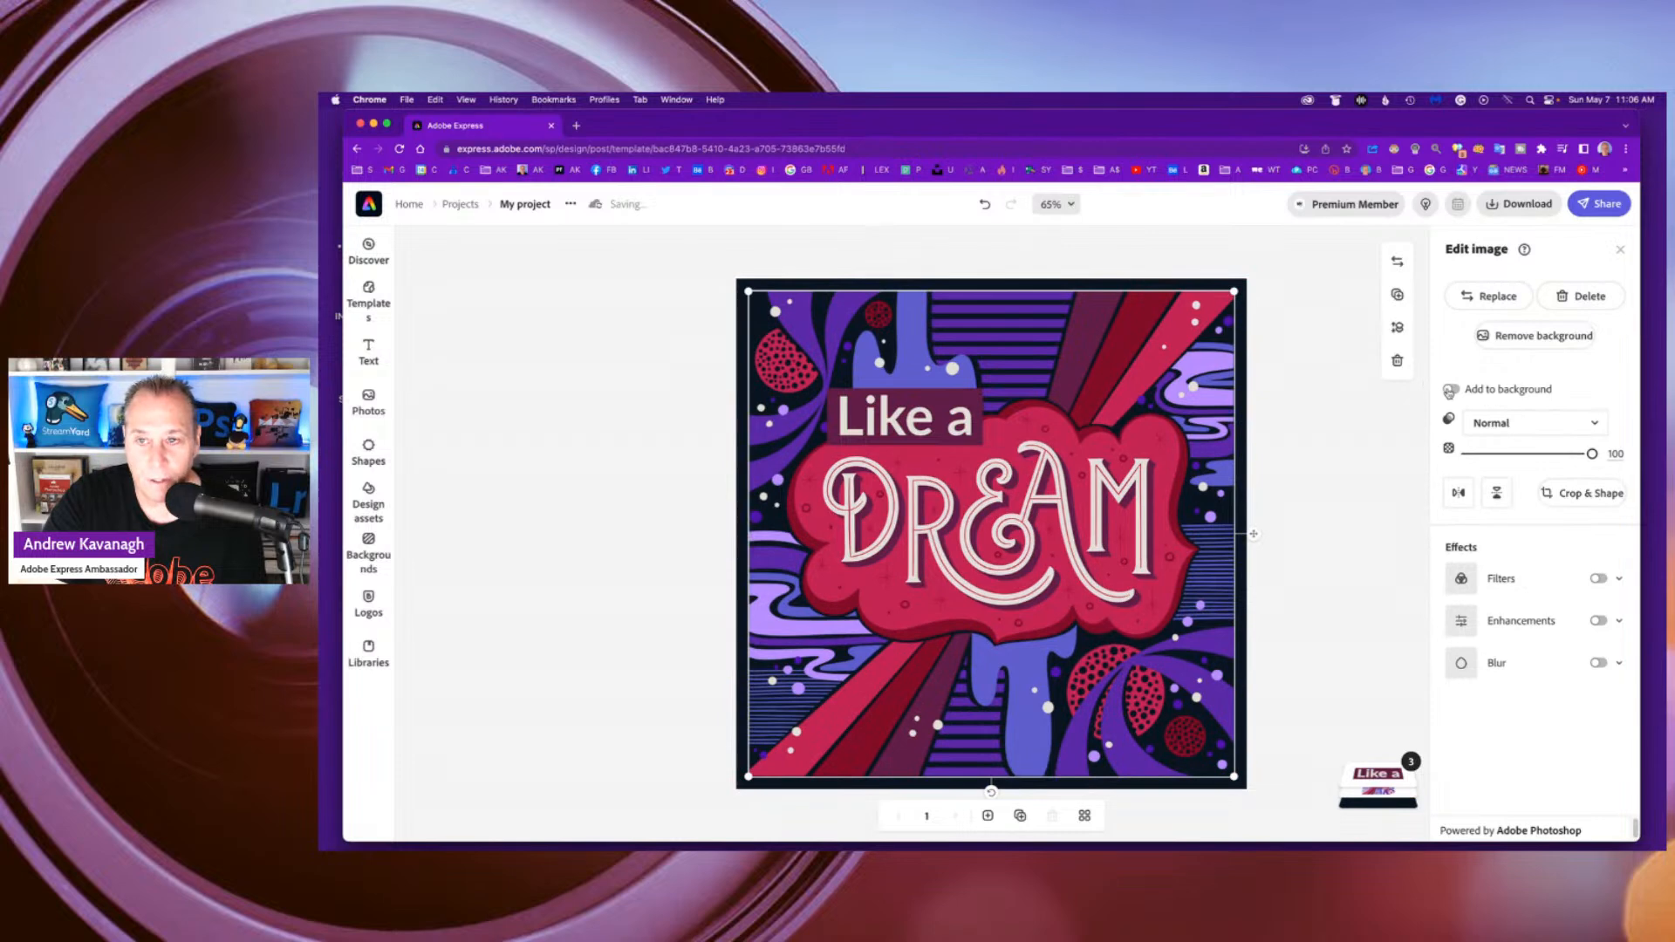
{"action": "left_click", "coordinate": [1451, 390]}
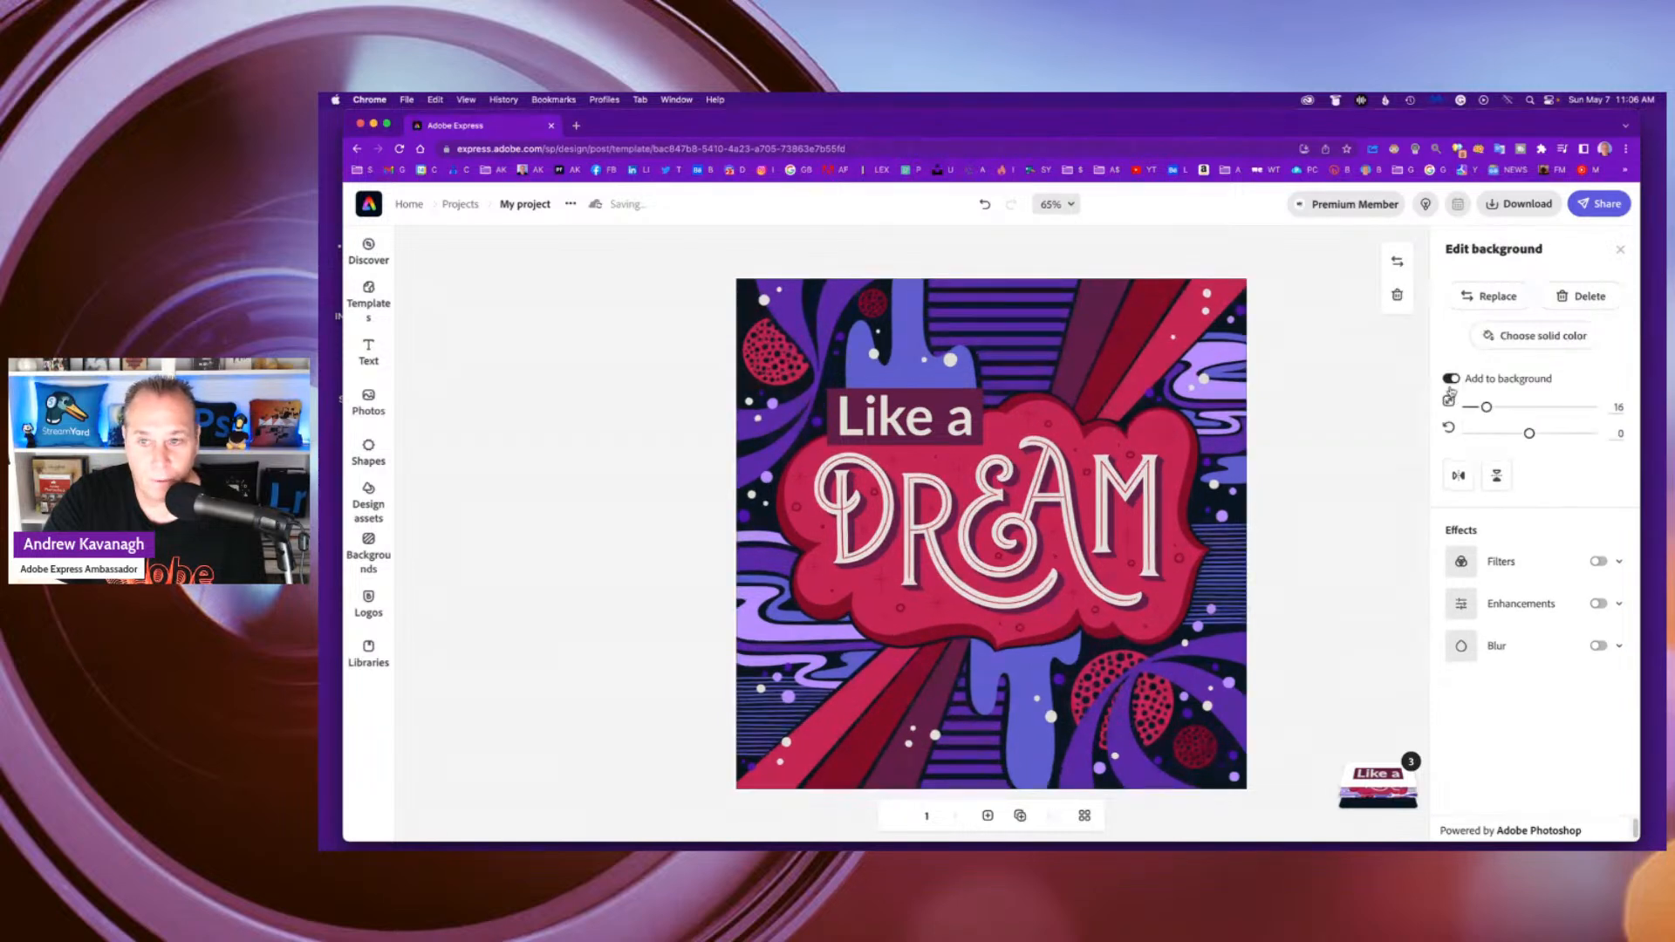
{"action": "left_click", "coordinate": [1451, 379]}
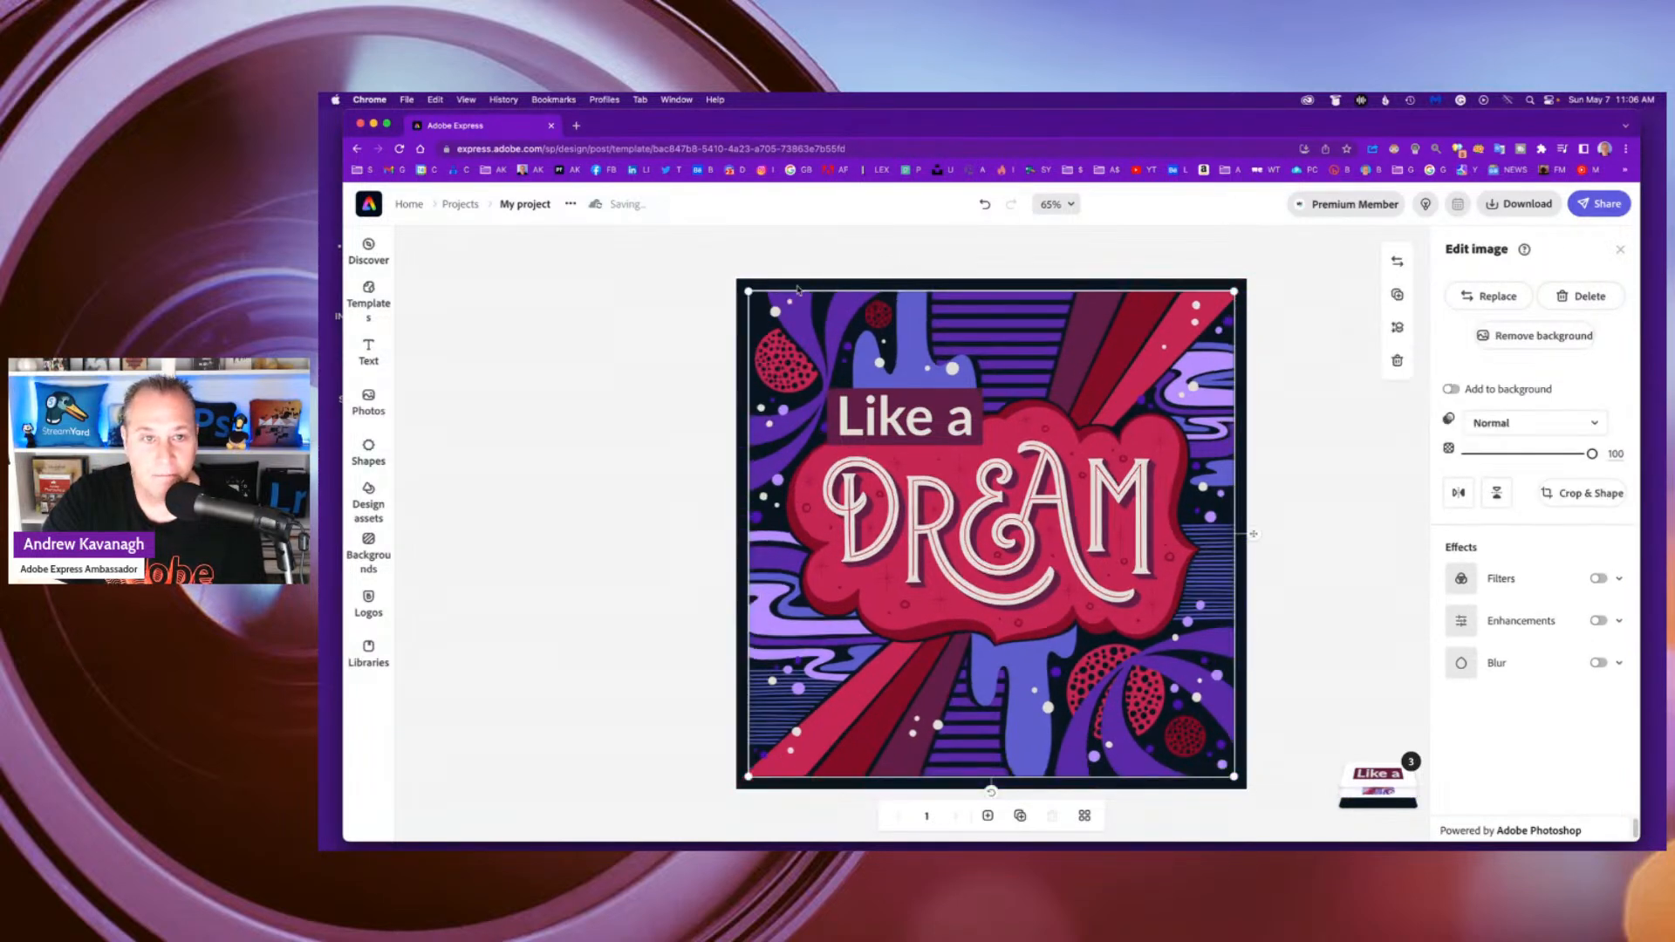
{"action": "left_click", "coordinate": [1451, 390]}
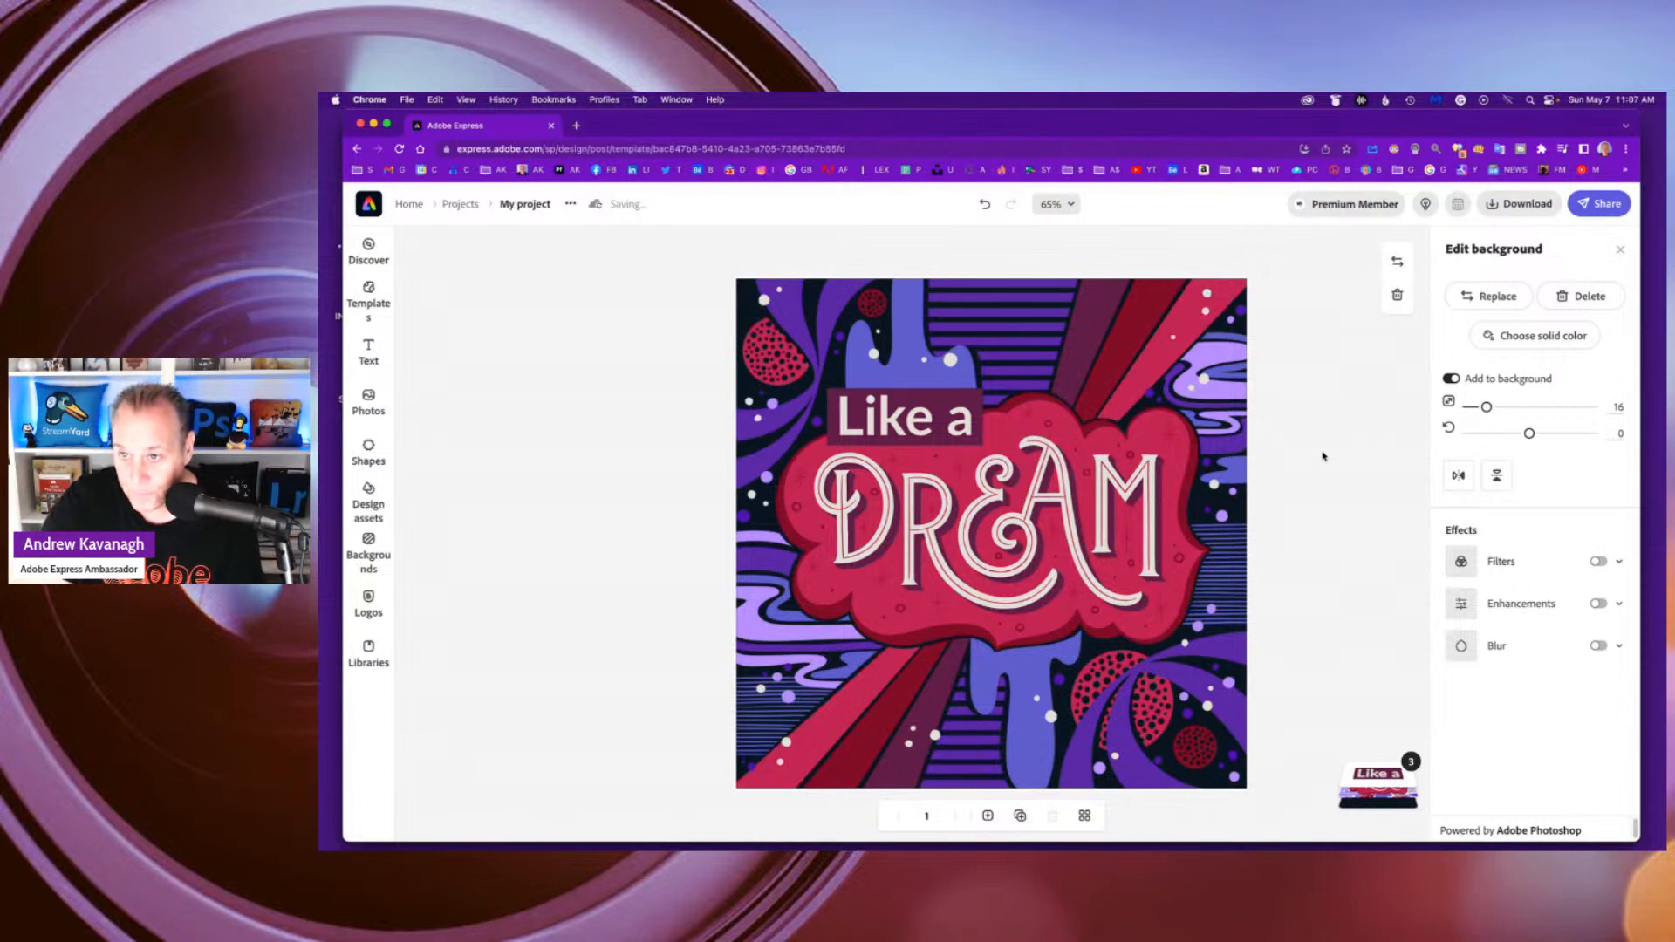
Set the background artwork's scale to 15 and deselect it
{"action": "left_click_drag", "start_coordinate": [1484, 407], "coordinate": [1490, 408]}
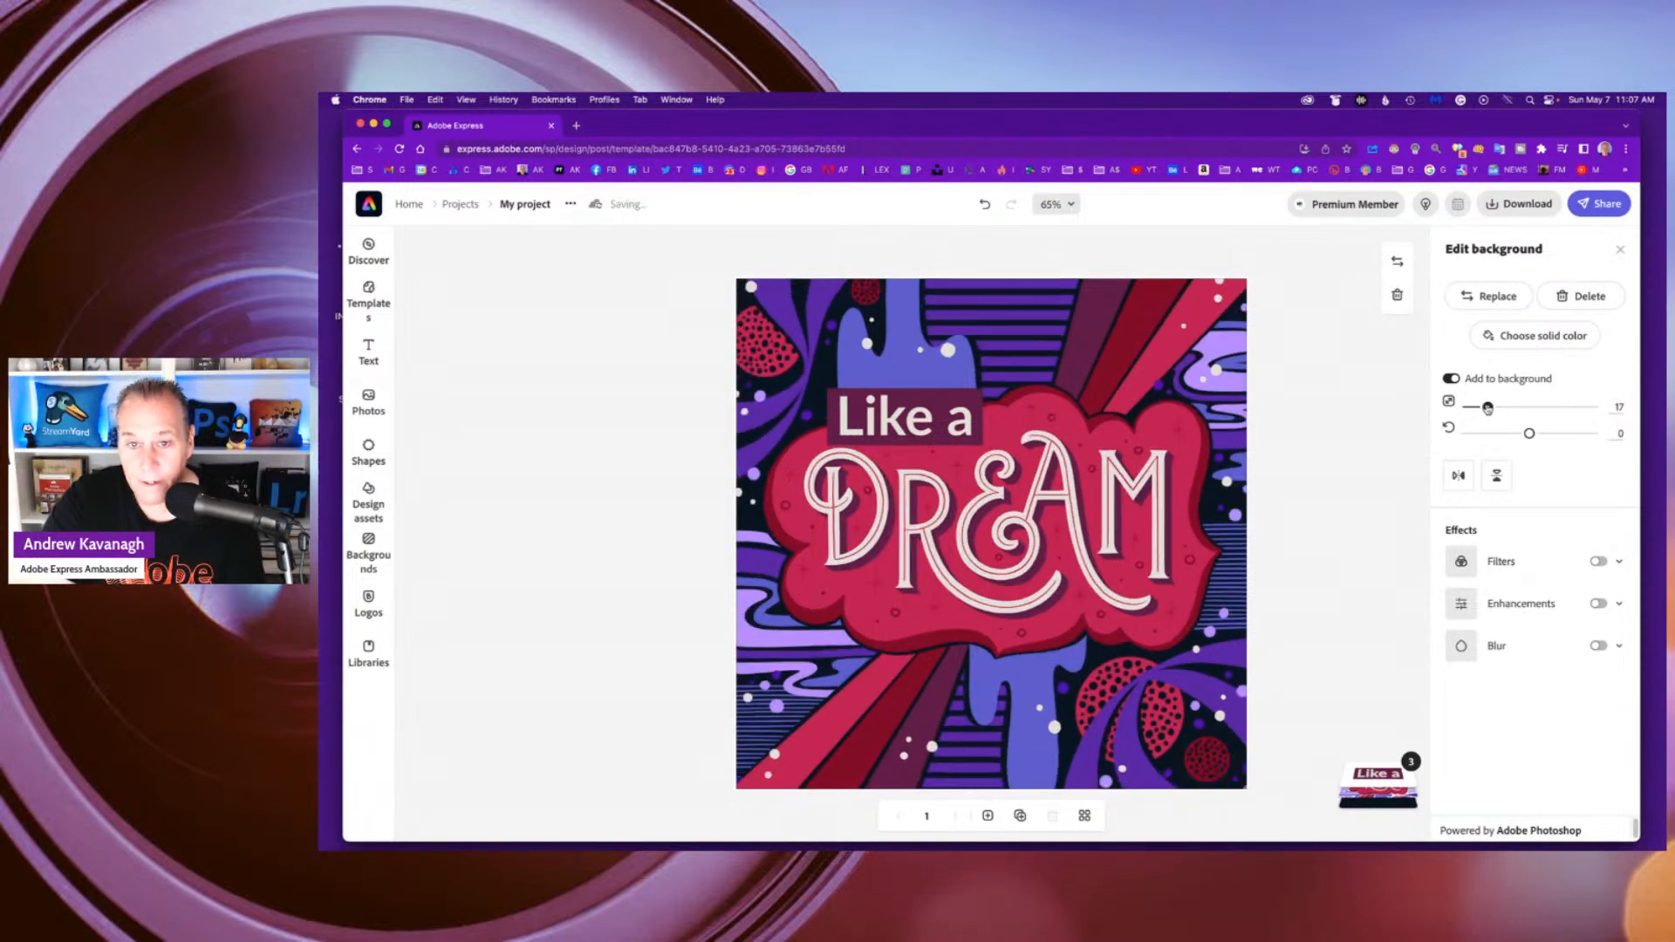
{"action": "left_click_drag", "start_coordinate": [1488, 407], "coordinate": [1485, 407]}
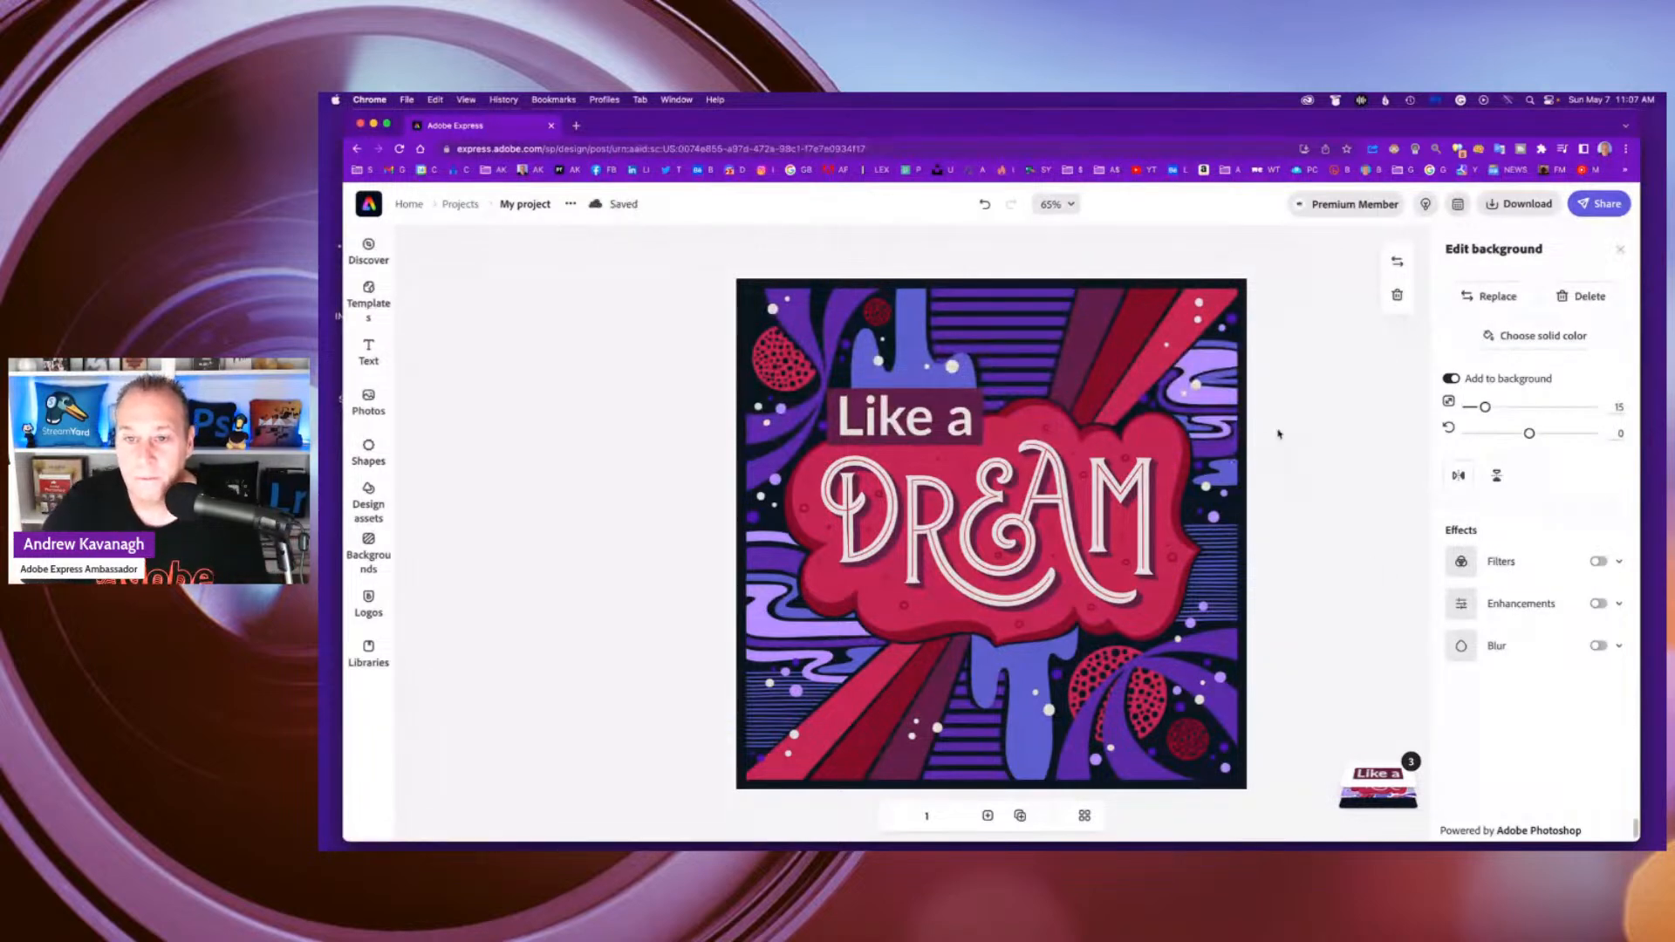
{"action": "left_click", "coordinate": [1331, 413]}
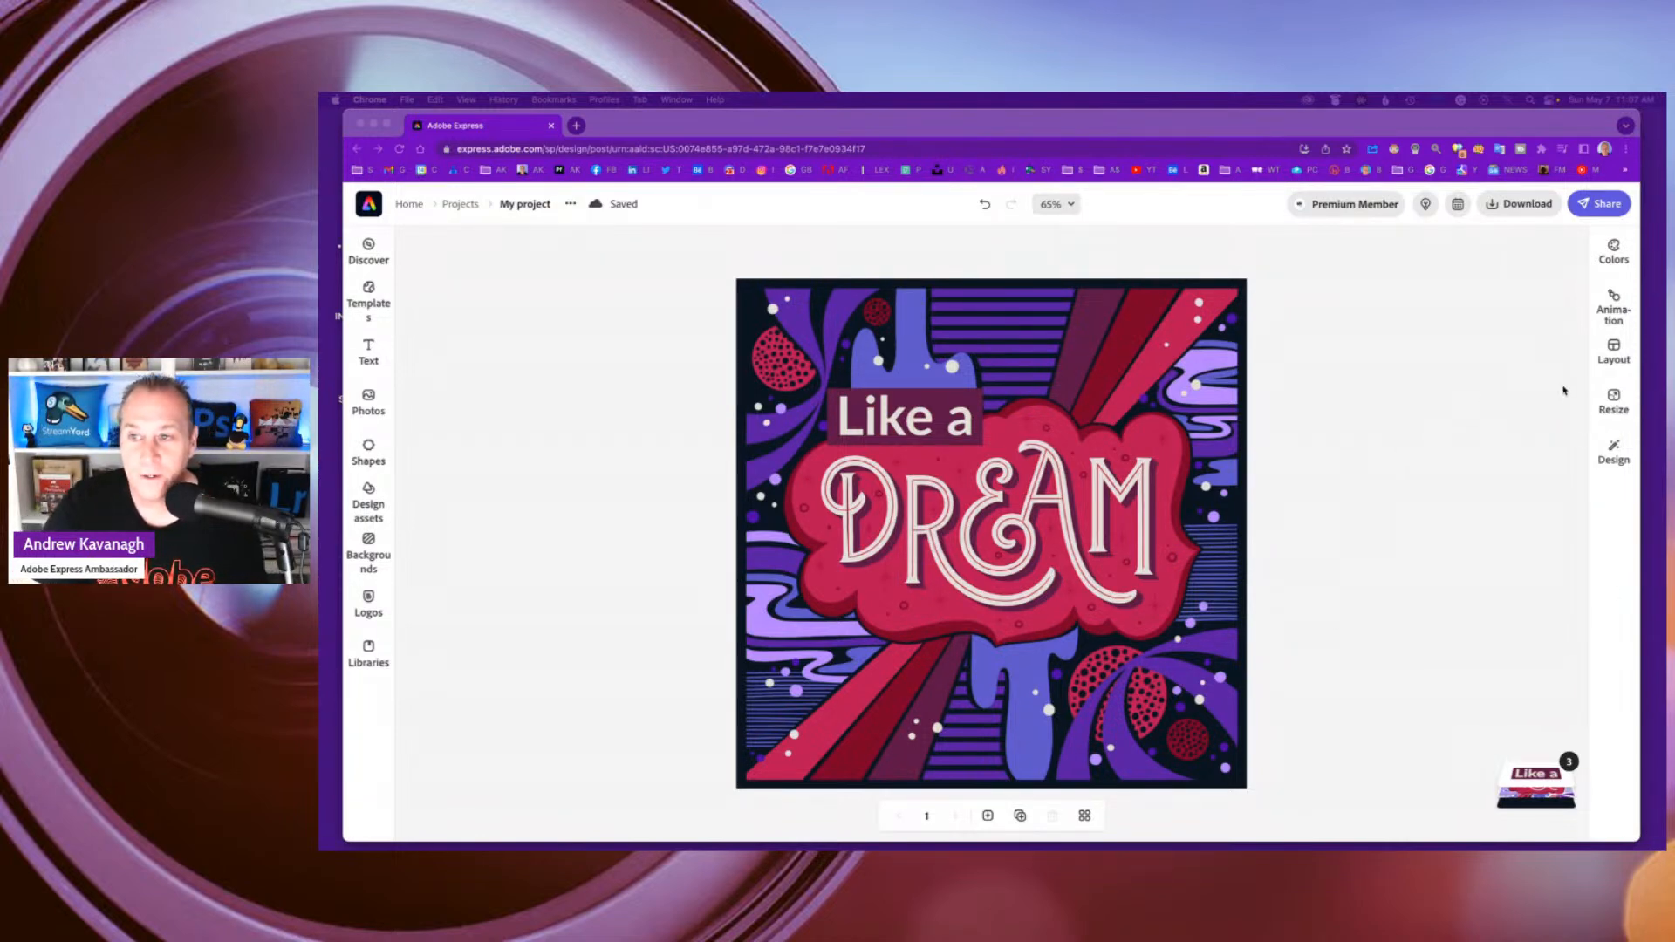
{"action": "left_click", "coordinate": [1535, 380]}
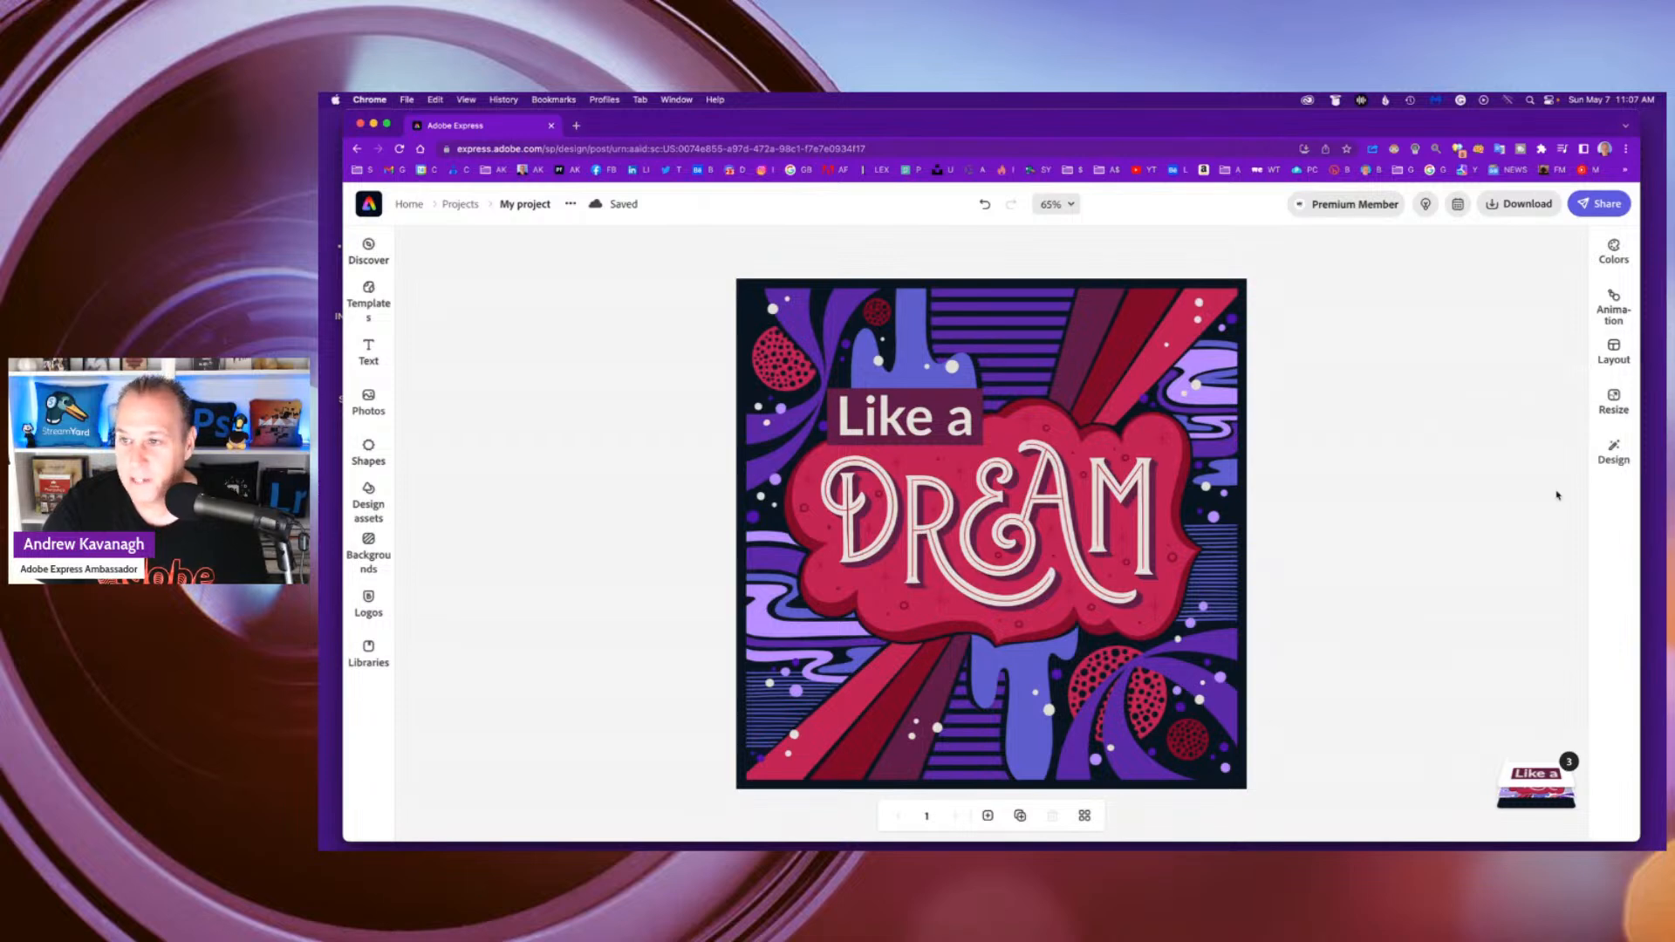
Look through the social post sizes, try the Instagram story size on the design, and undo the resize
{"action": "left_click", "coordinate": [1613, 401]}
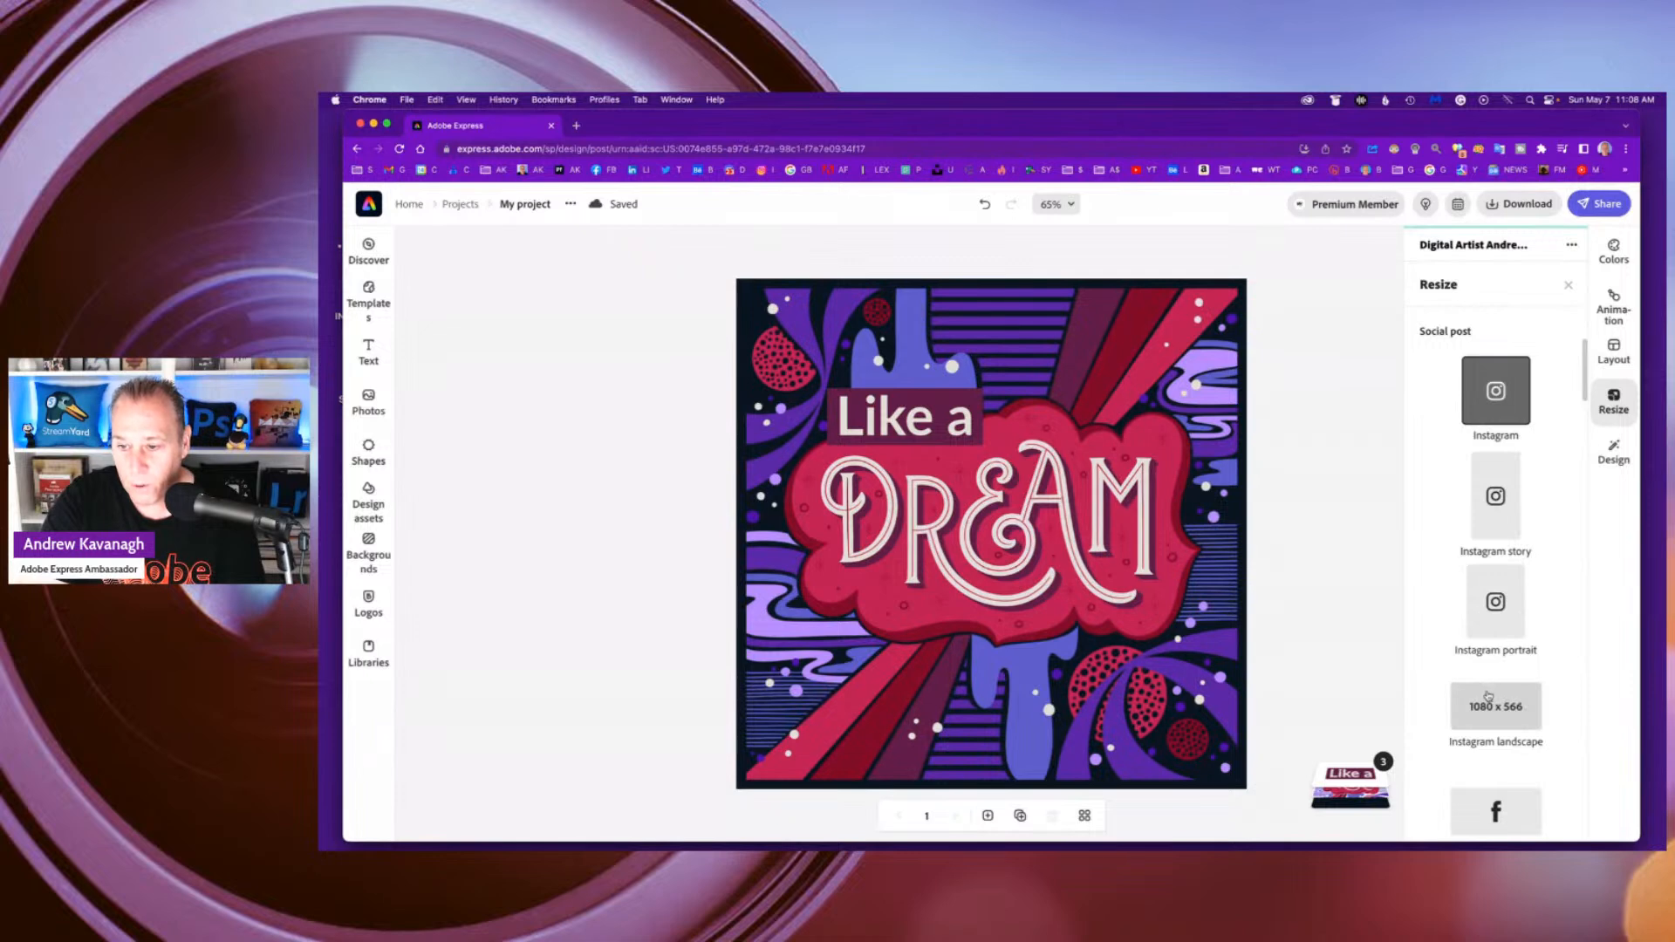
{"action": "scroll", "coordinate": [1500, 590], "scroll_direction": "down", "scroll_amount": 5}
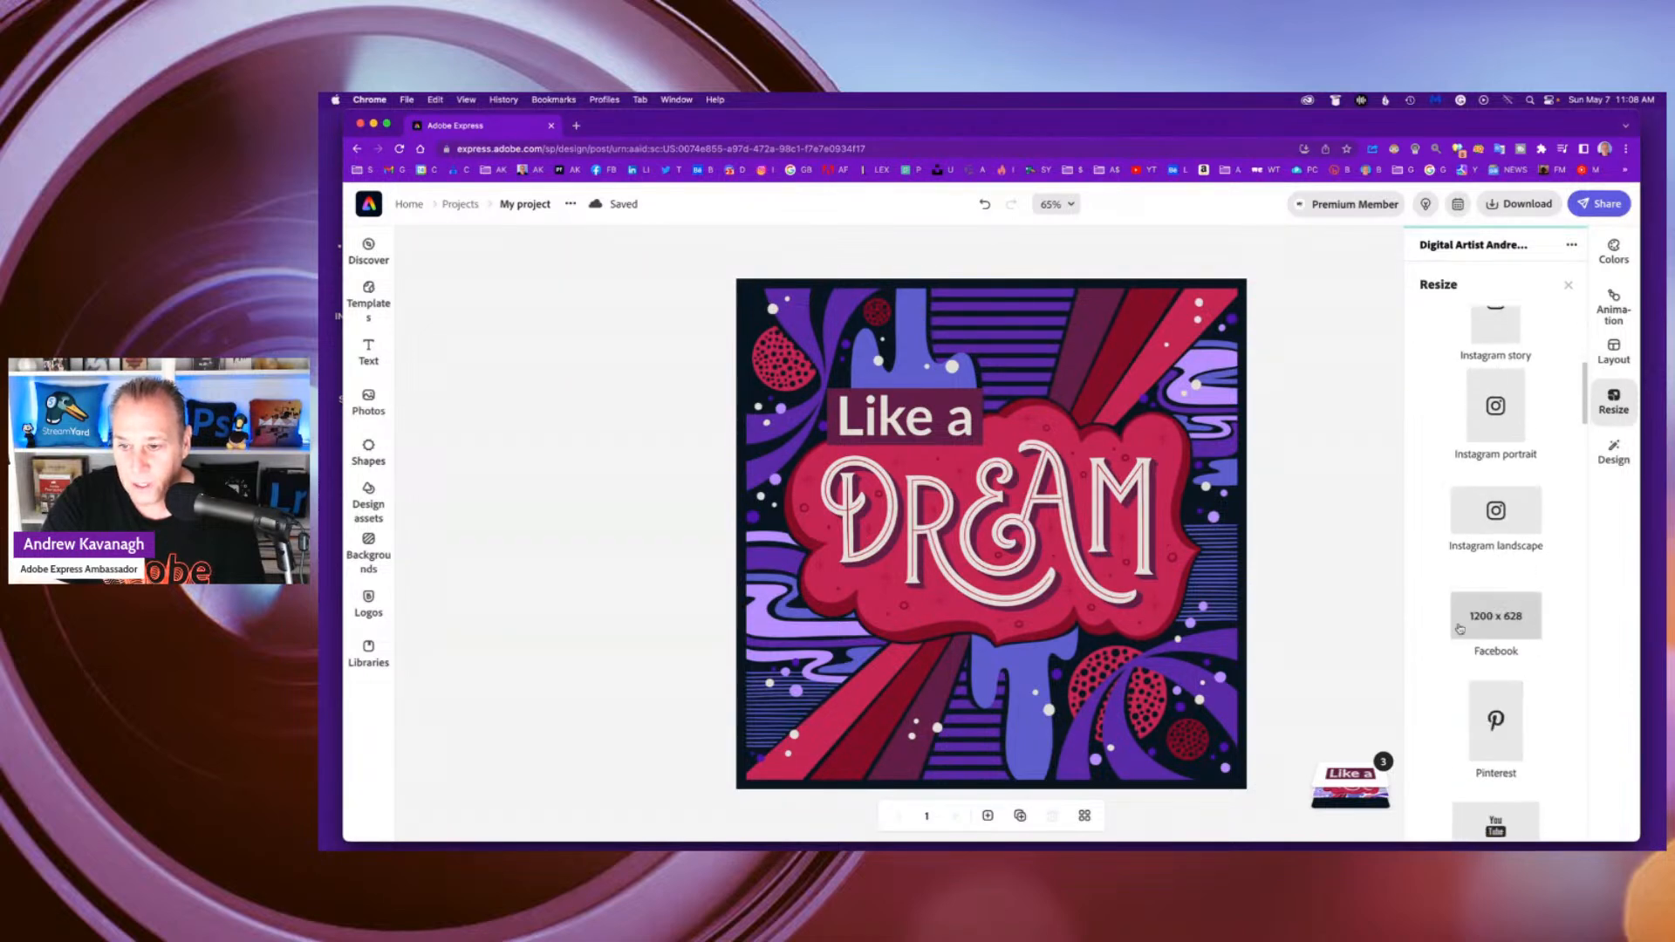
{"action": "scroll", "coordinate": [1503, 704], "scroll_direction": "down", "scroll_amount": 2}
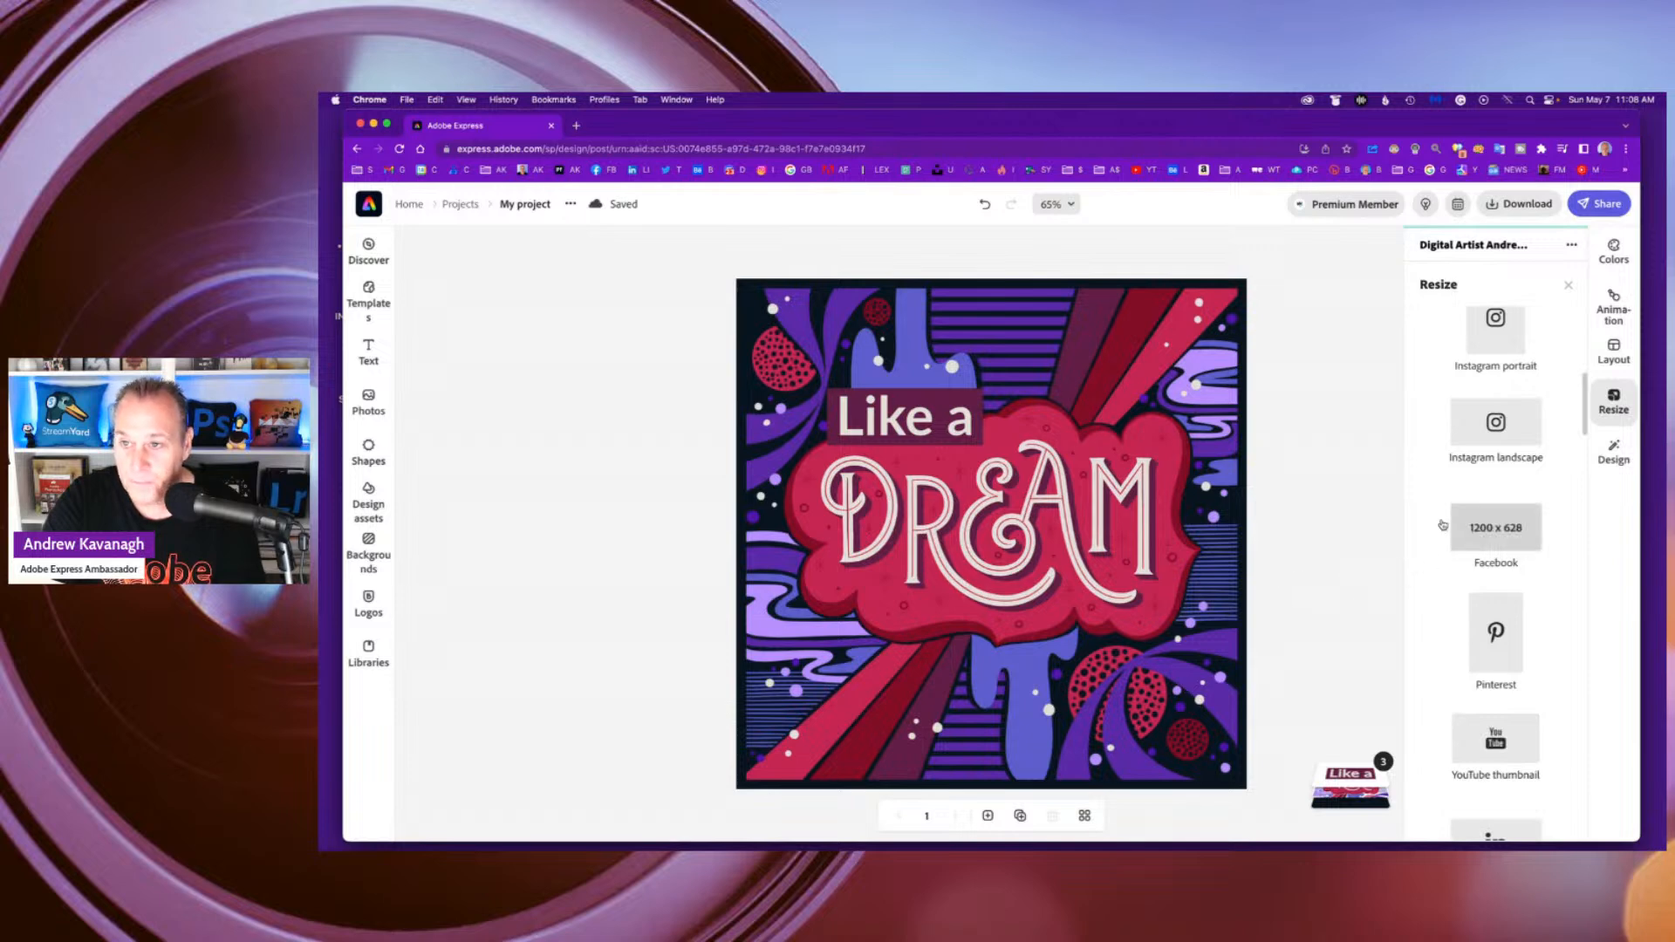
{"action": "scroll", "coordinate": [1475, 466], "scroll_direction": "up", "scroll_amount": 5}
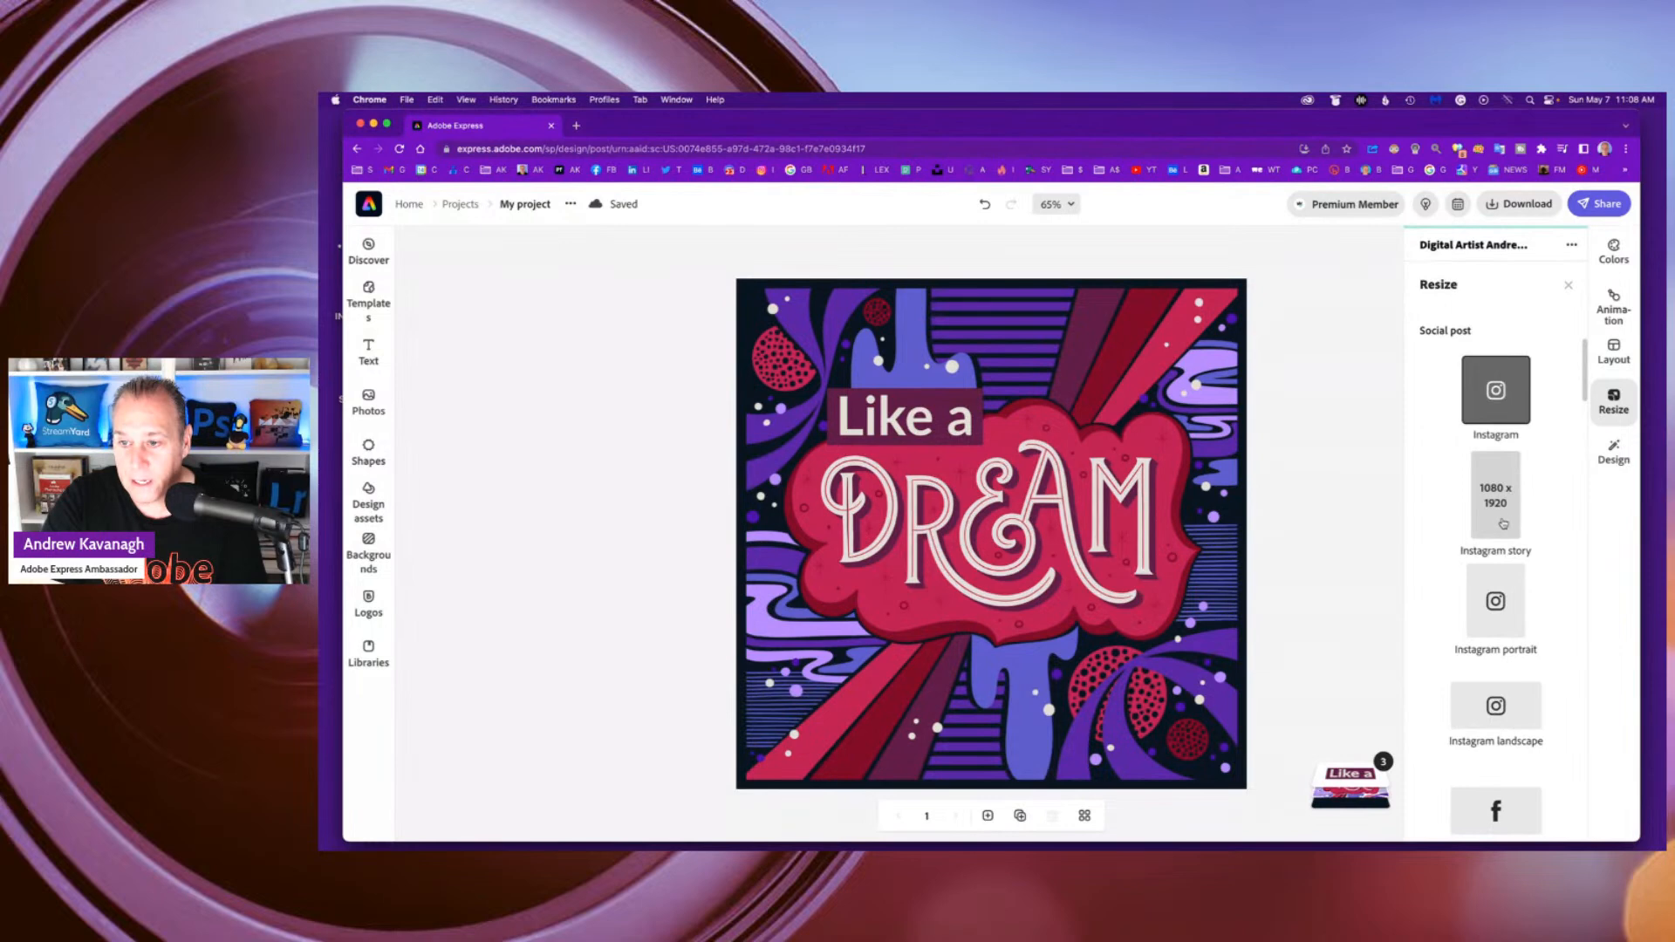
{"action": "left_click", "coordinate": [1497, 505]}
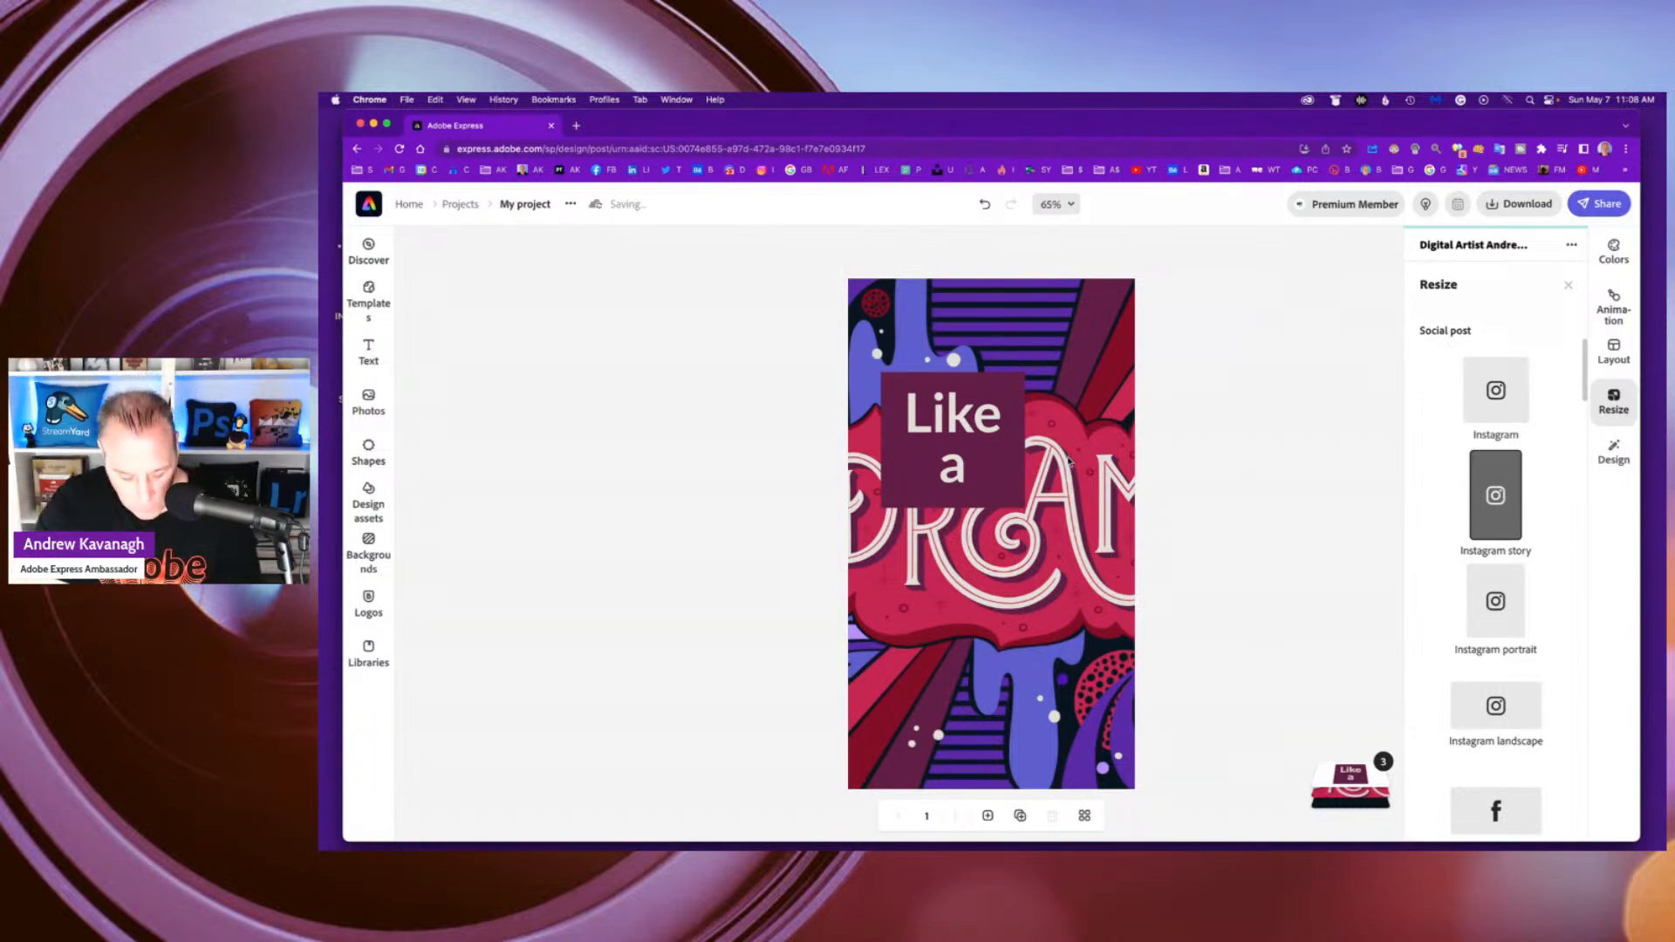
{"action": "key", "text": "super+z"}
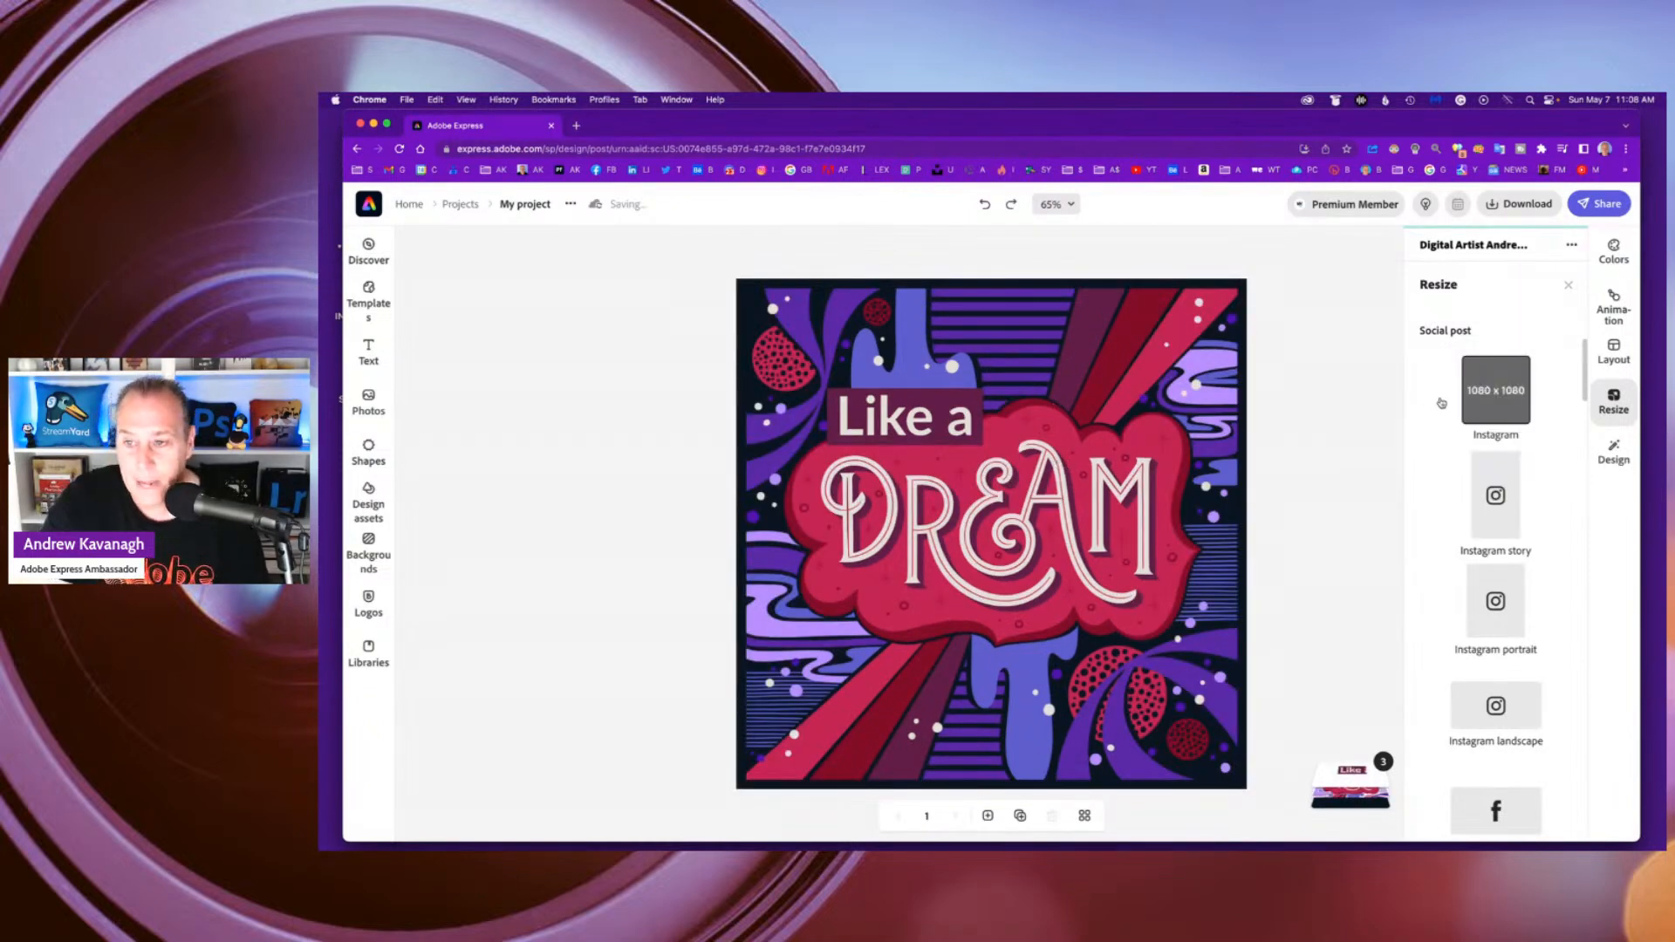
{"action": "left_click", "coordinate": [1305, 405]}
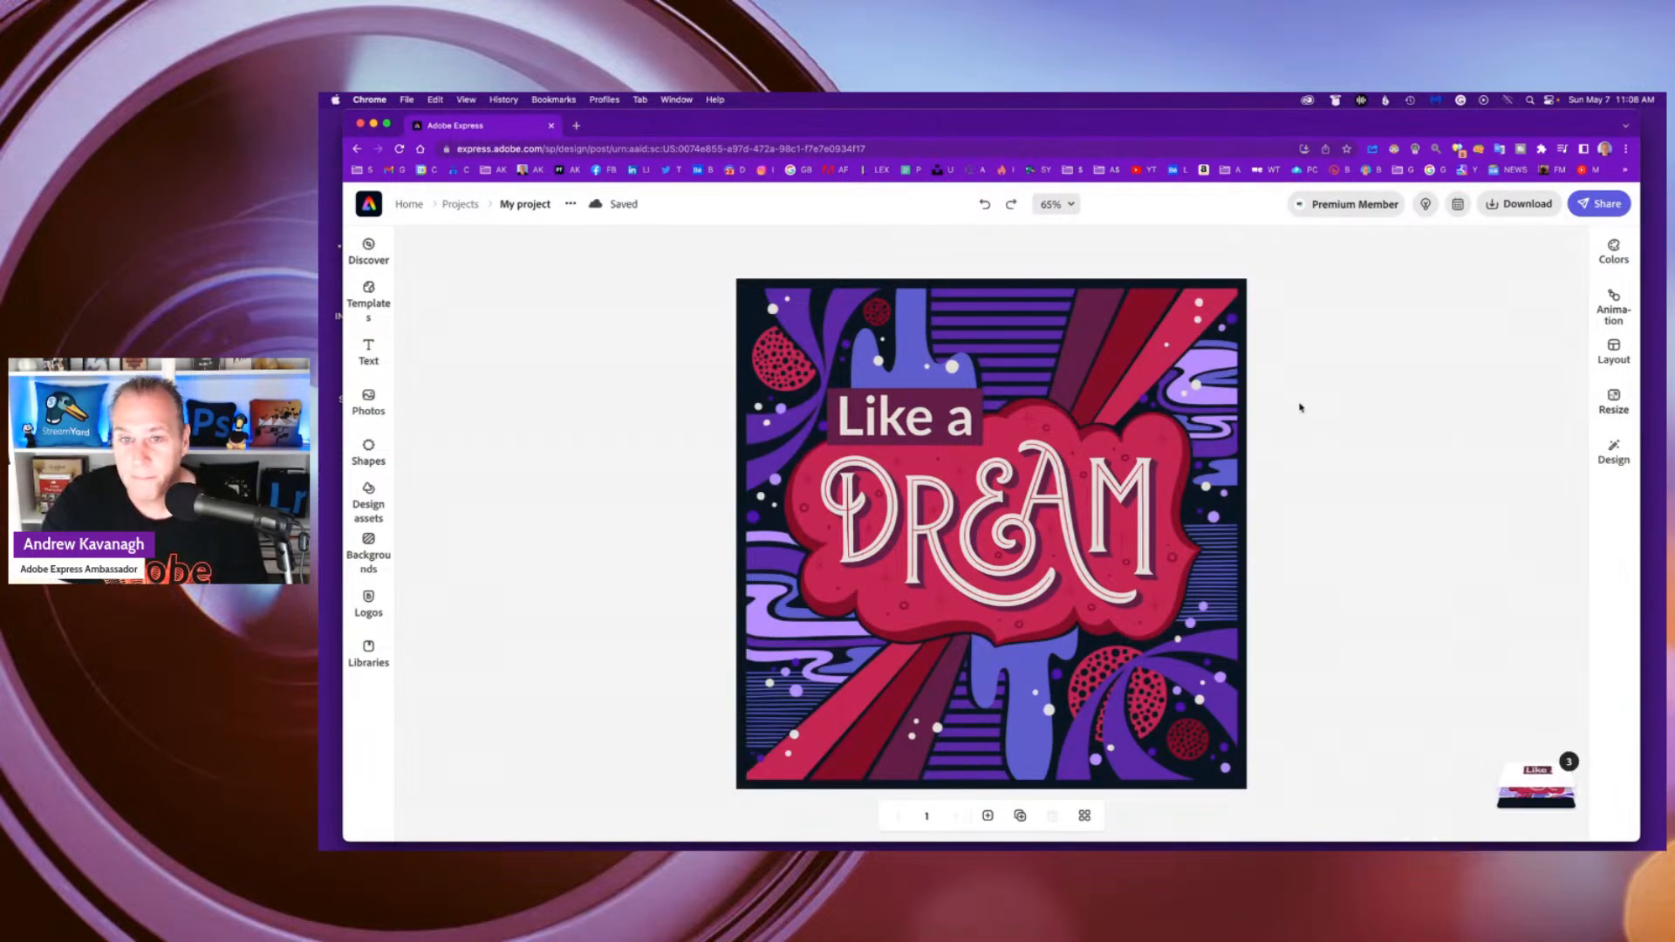
Take the Dream artwork off the page background and centre it on the page as a separate image
{"action": "left_click", "coordinate": [1154, 484]}
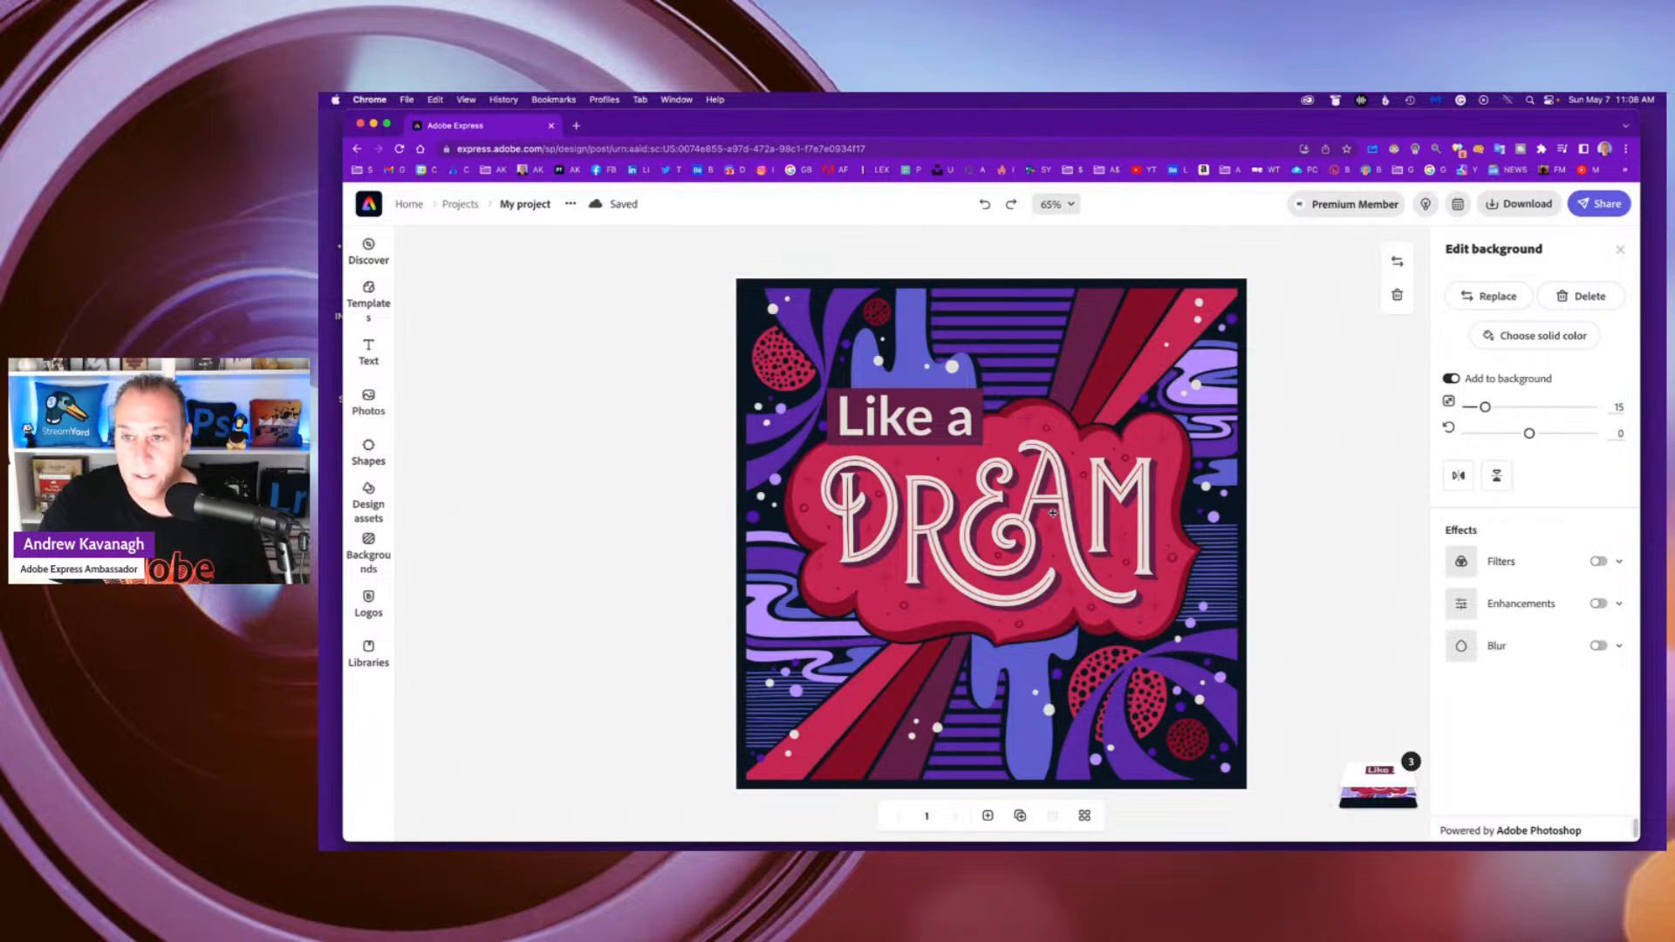
{"action": "left_click", "coordinate": [1451, 380]}
{"action": "mouse_move", "coordinate": [1009, 522]}
{"action": "left_mouse_down"}
{"action": "mouse_move", "coordinate": [1023, 494]}
{"action": "mouse_move", "coordinate": [992, 535]}
{"action": "mouse_move", "coordinate": [1037, 575]}
{"action": "mouse_move", "coordinate": [1036, 538]}
{"action": "mouse_move", "coordinate": [960, 562]}
{"action": "mouse_move", "coordinate": [963, 525]}
{"action": "mouse_move", "coordinate": [1041, 551]}
{"action": "mouse_move", "coordinate": [1035, 527]}
{"action": "mouse_move", "coordinate": [1038, 546]}
{"action": "mouse_move", "coordinate": [989, 533]}
{"action": "left_mouse_up"}
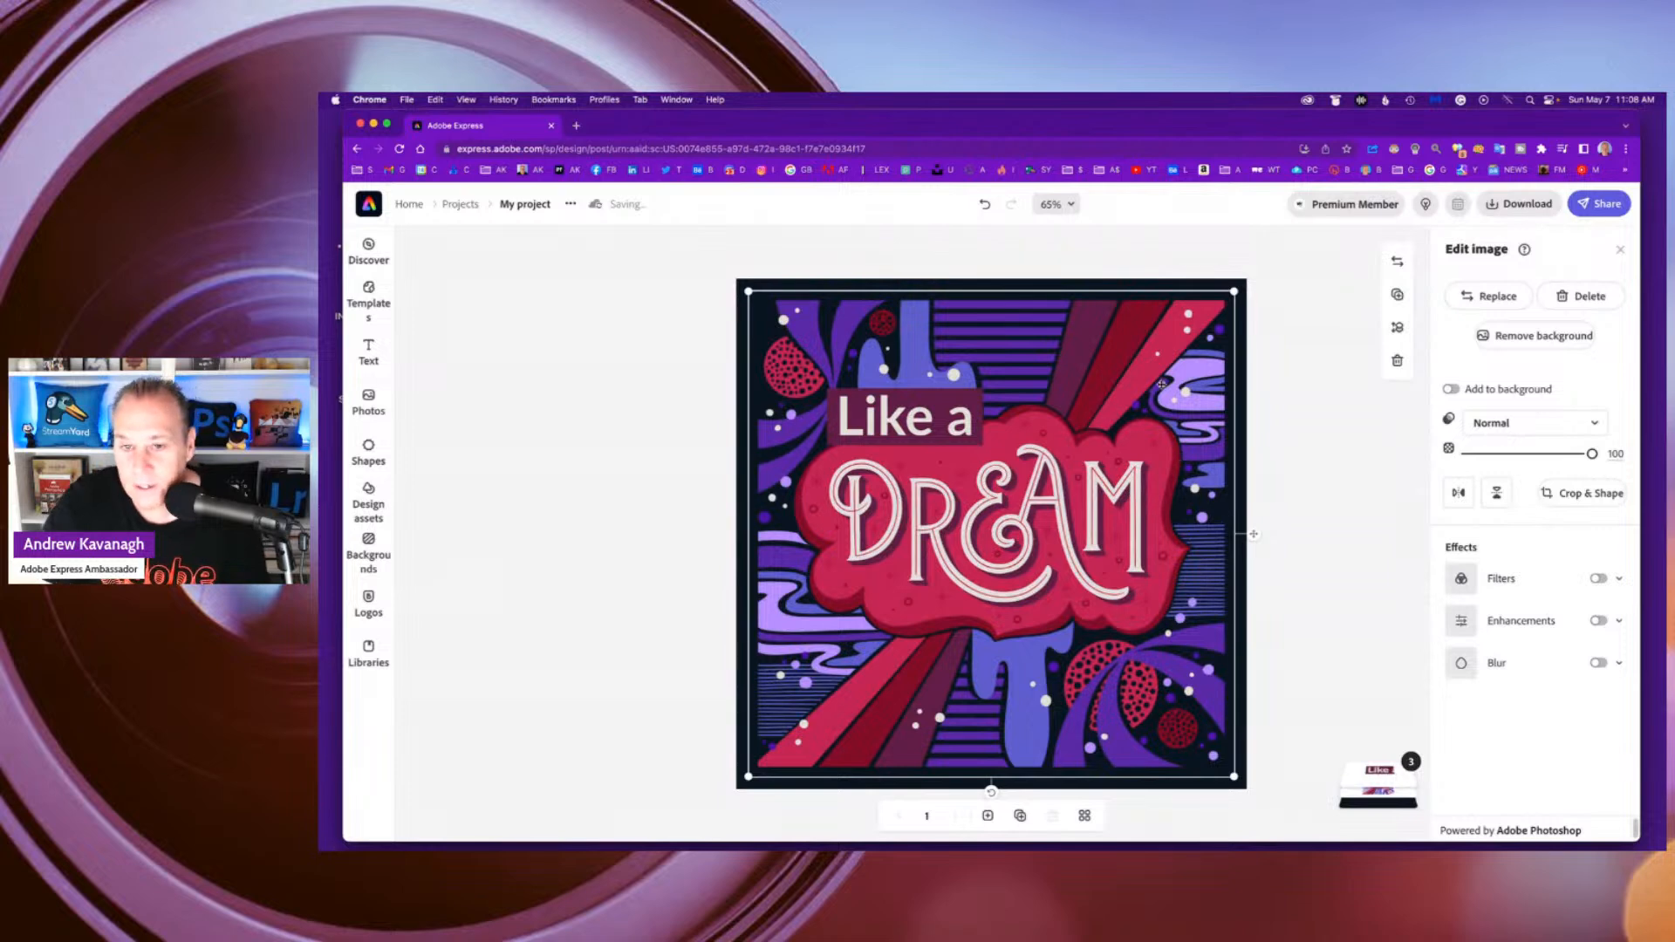
Move the "Like a" text to the upper-left corner of the design and nudge the Dream artwork slightly upward
{"action": "left_click_drag", "start_coordinate": [907, 417], "coordinate": [832, 338]}
{"action": "left_click", "coordinate": [983, 526]}
{"action": "mouse_move", "coordinate": [1017, 524]}
{"action": "left_mouse_down"}
{"action": "mouse_move", "coordinate": [1011, 538]}
{"action": "mouse_move", "coordinate": [972, 520]}
{"action": "mouse_move", "coordinate": [992, 541]}
{"action": "mouse_move", "coordinate": [991, 524]}
{"action": "left_mouse_up"}
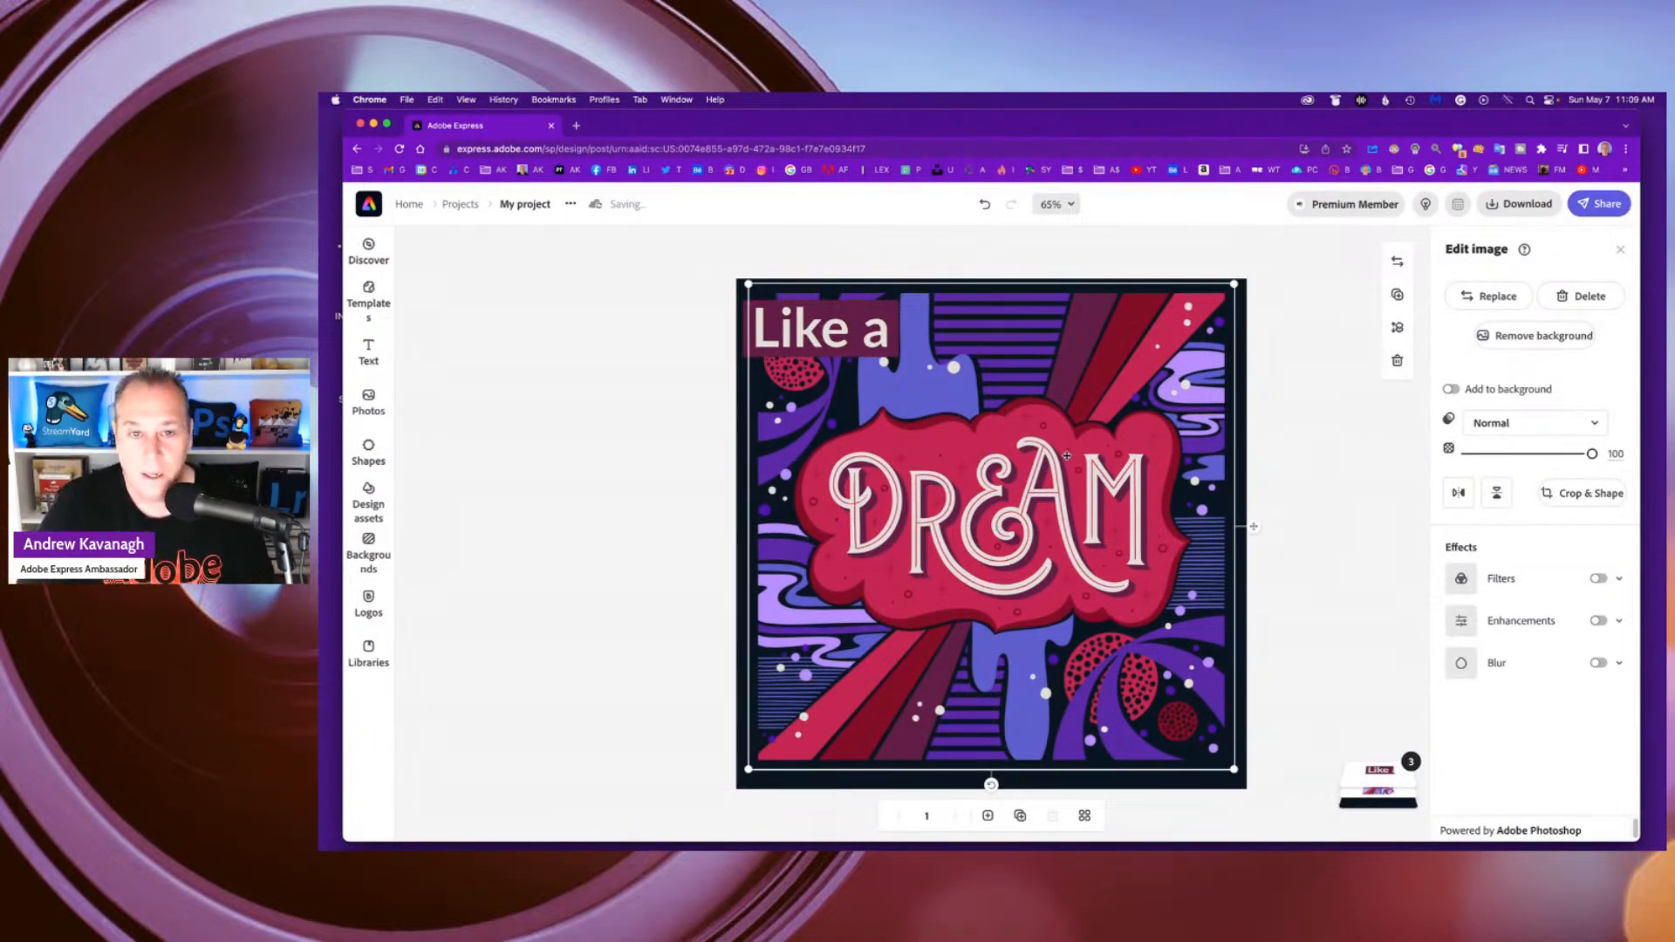
{"action": "left_click", "coordinate": [620, 456]}
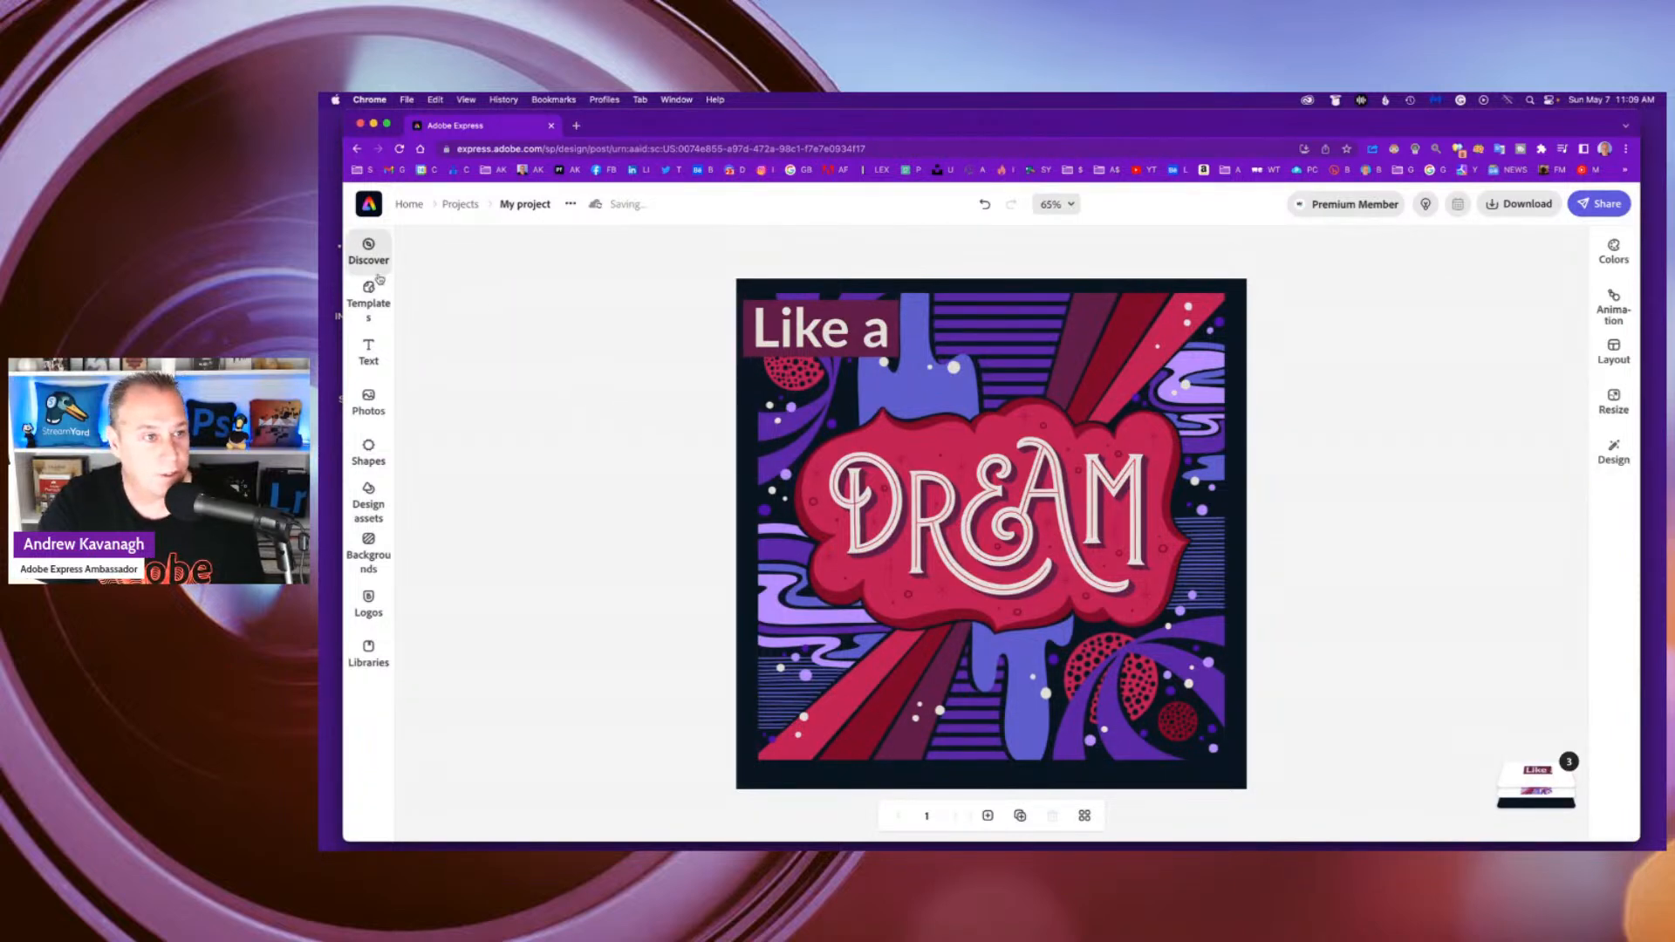
Upload the Firefly face image from the *TODAY folder and add it to the page background
{"action": "left_click", "coordinate": [373, 410]}
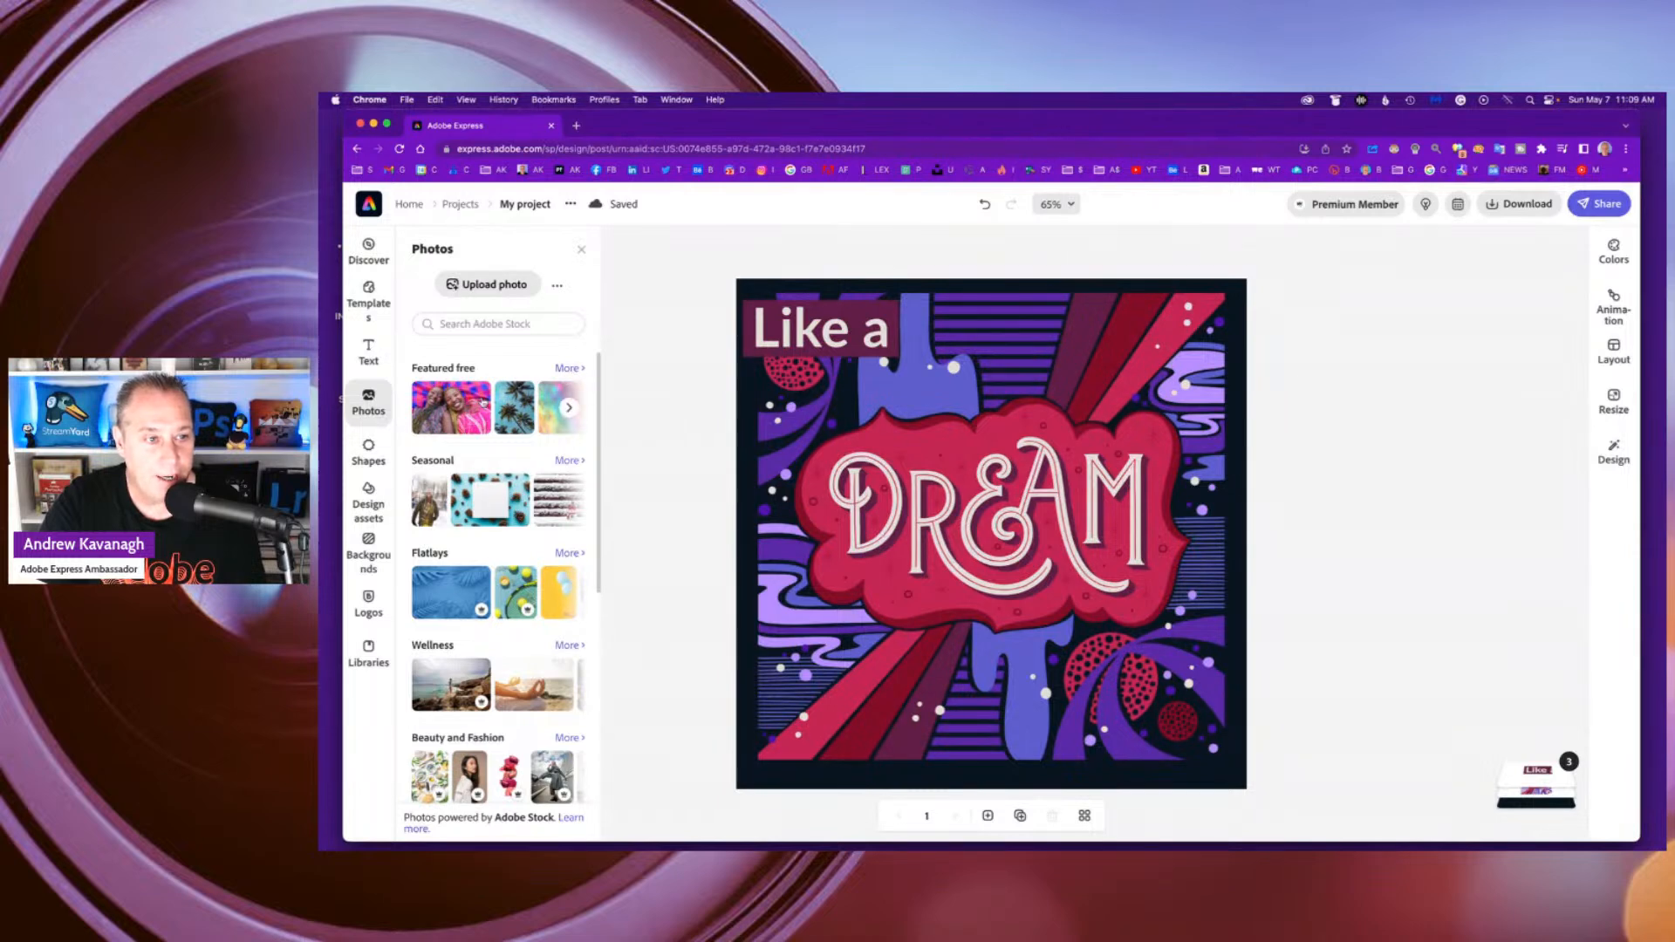
{"action": "scroll", "coordinate": [493, 539], "scroll_direction": "down", "scroll_amount": 3}
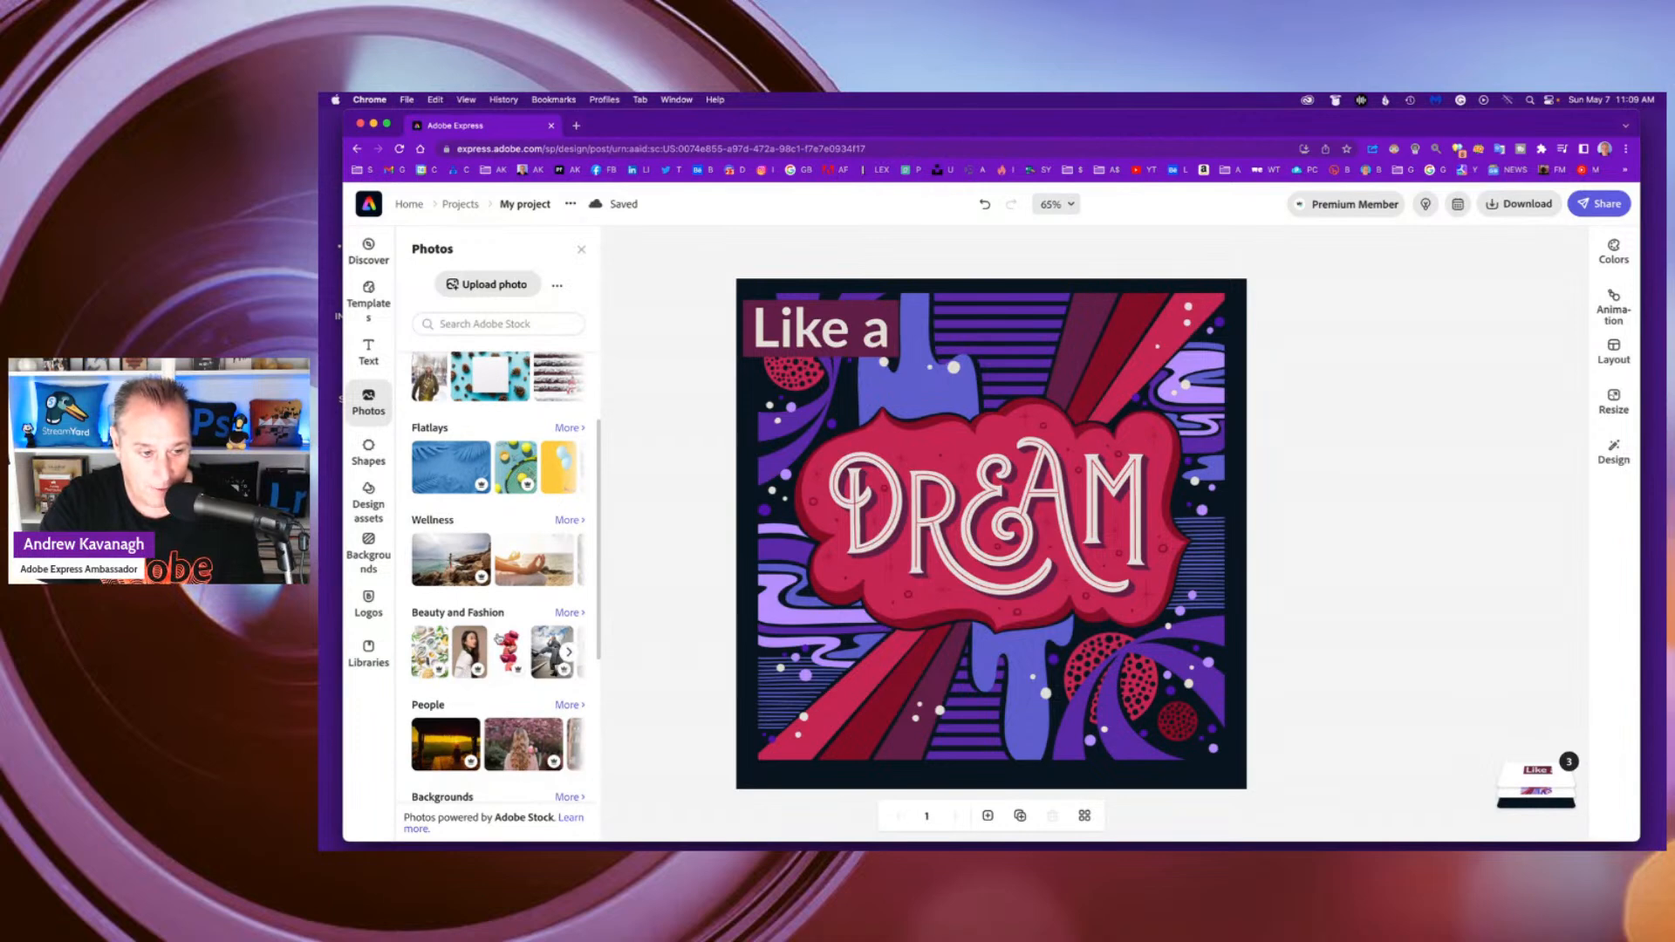
{"action": "scroll", "coordinate": [503, 683], "scroll_direction": "down", "scroll_amount": 5}
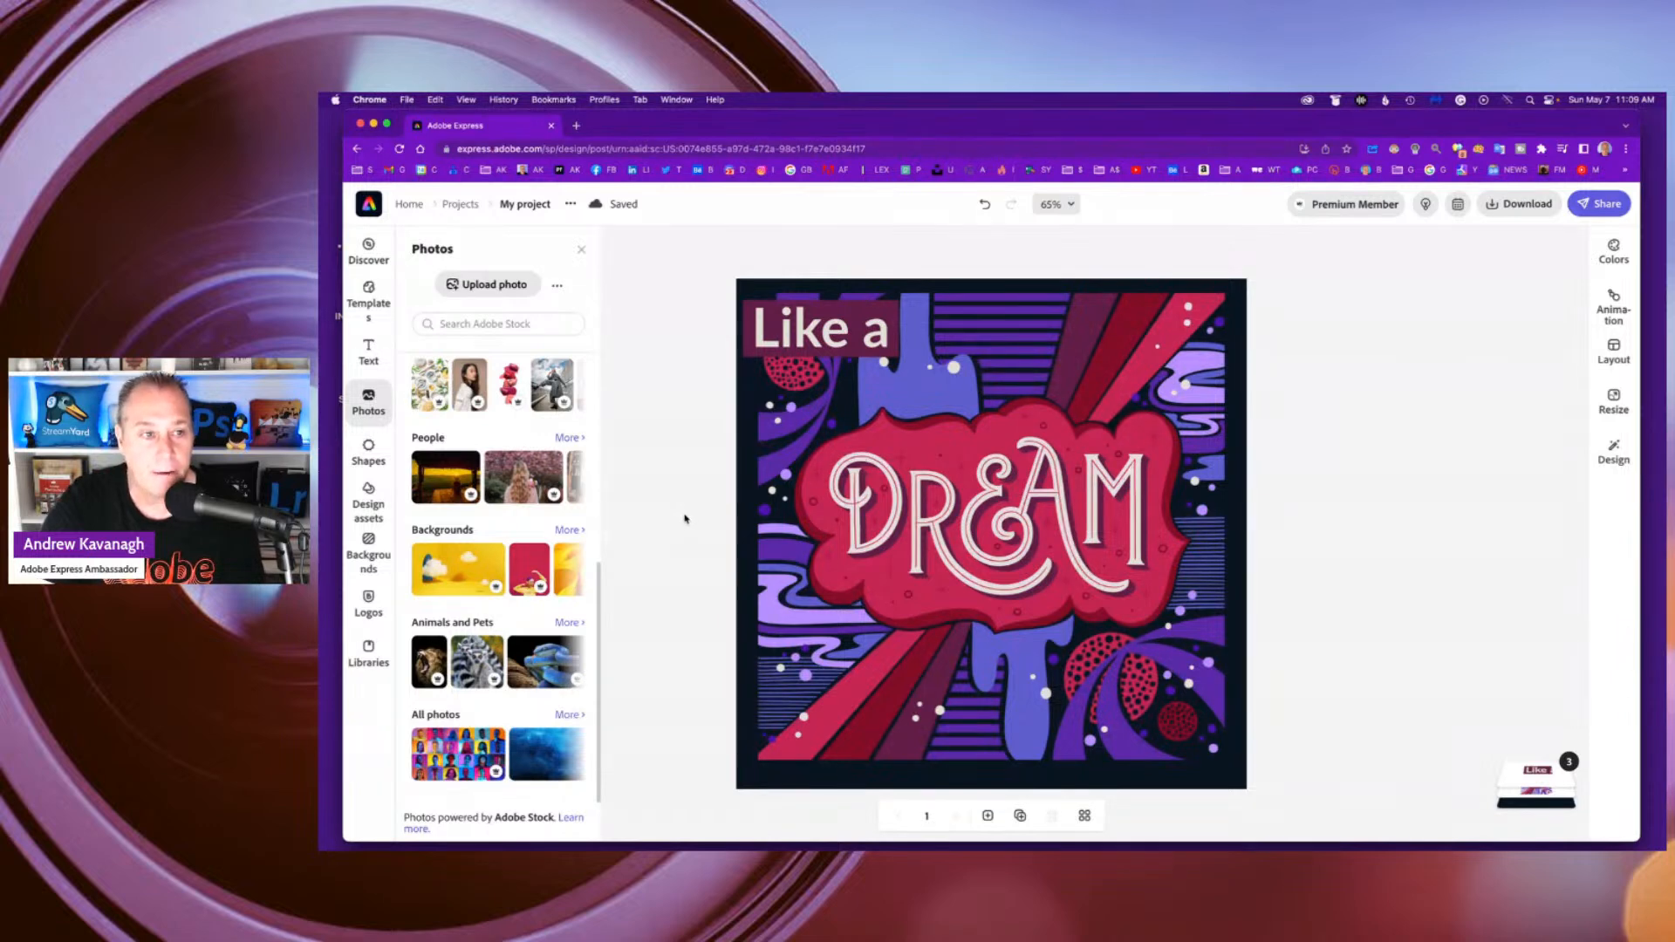
{"action": "left_click", "coordinate": [484, 286]}
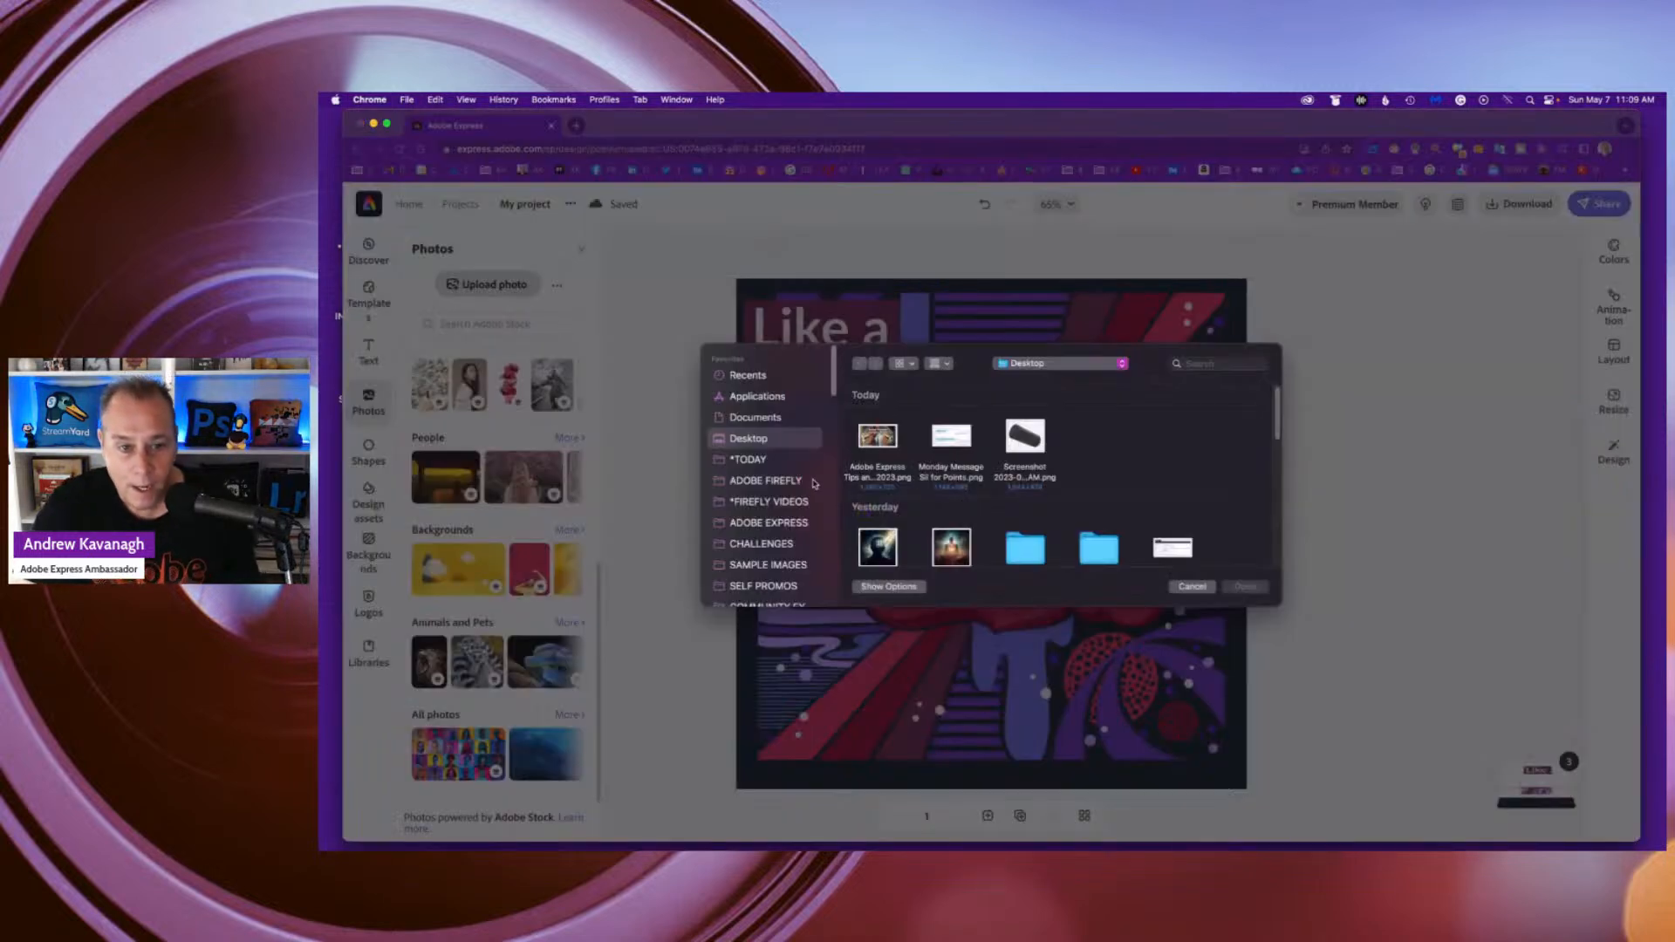
{"action": "left_click", "coordinate": [754, 460]}
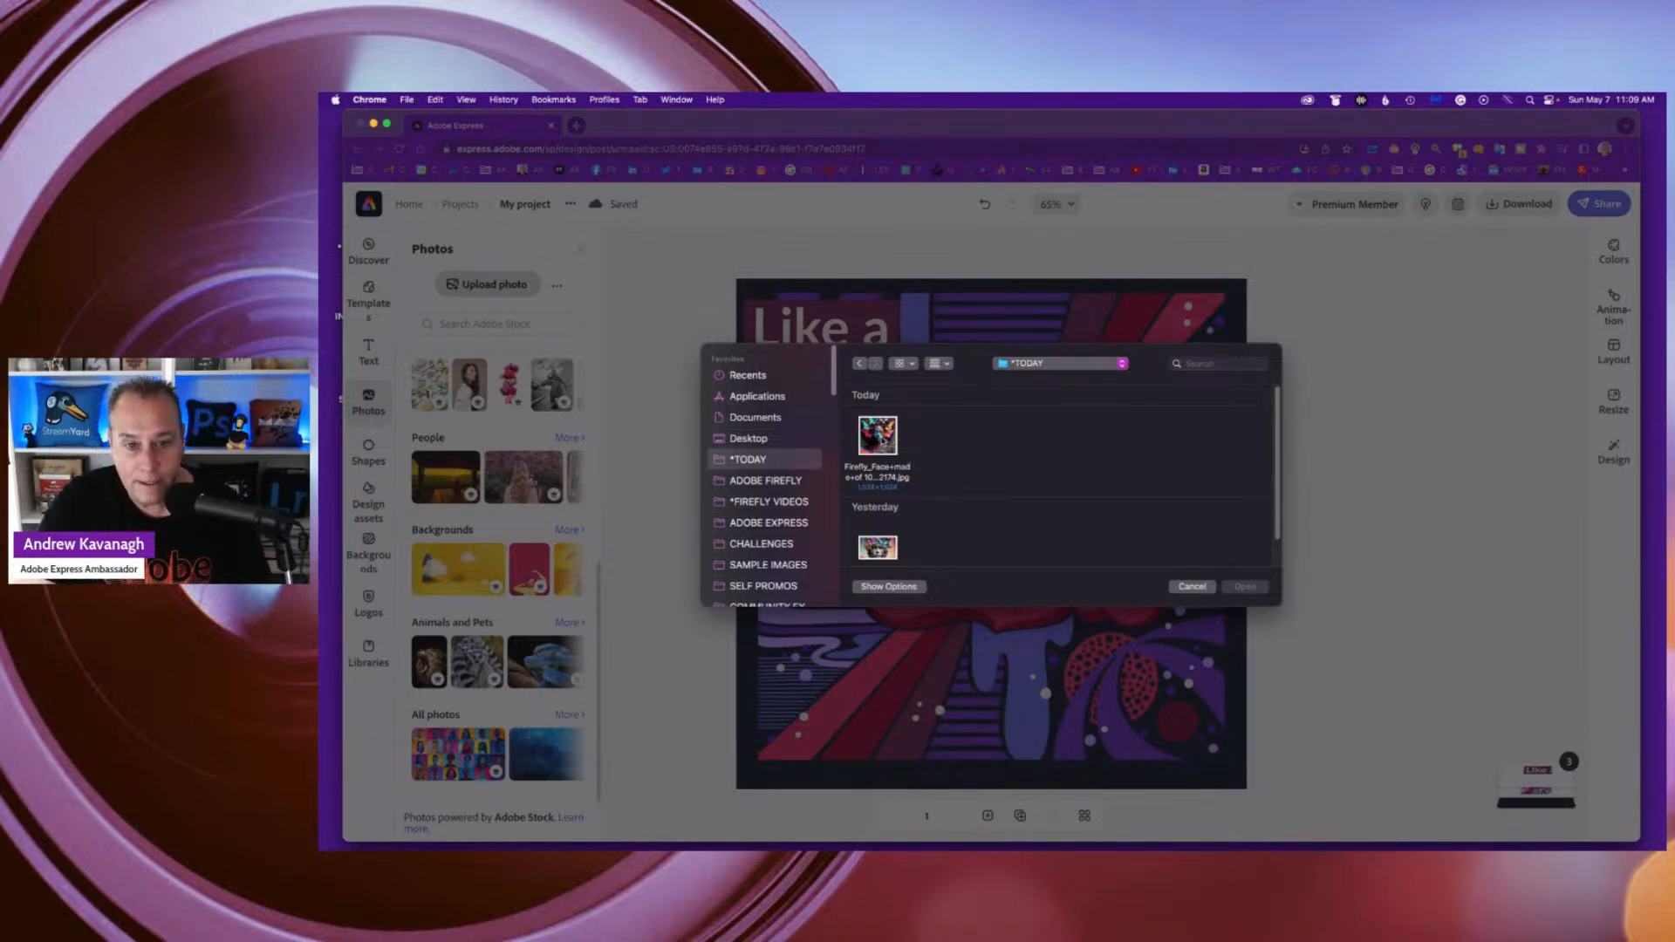
{"action": "left_click", "coordinate": [883, 441]}
{"action": "left_click", "coordinate": [1251, 590]}
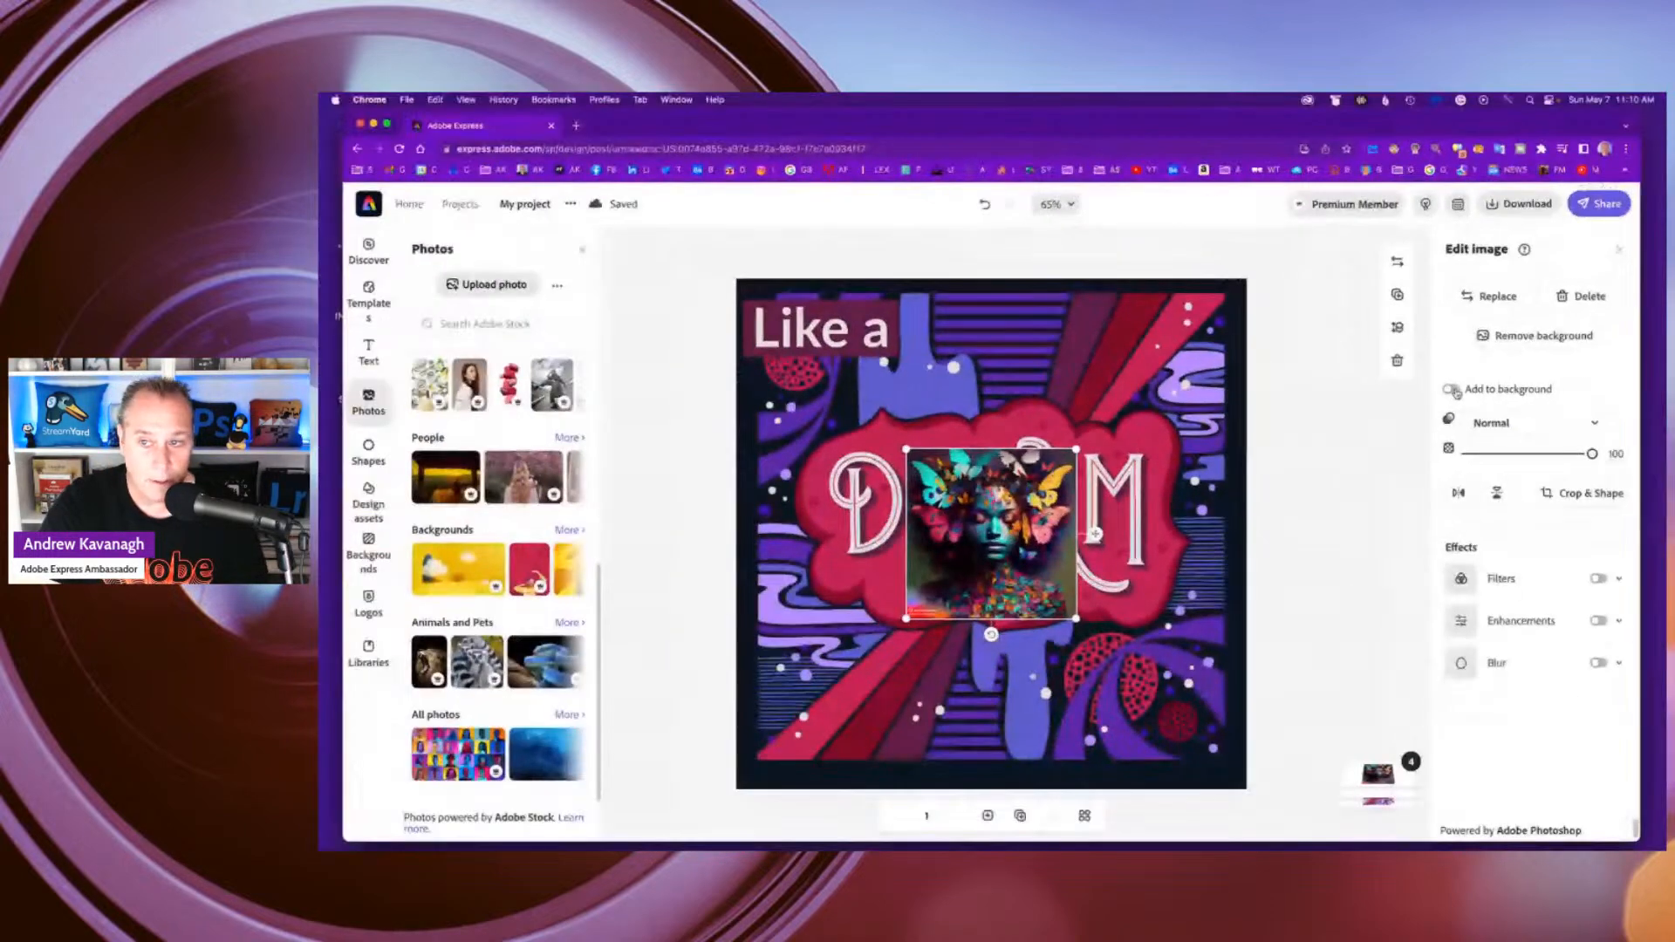
{"action": "left_click", "coordinate": [1406, 383]}
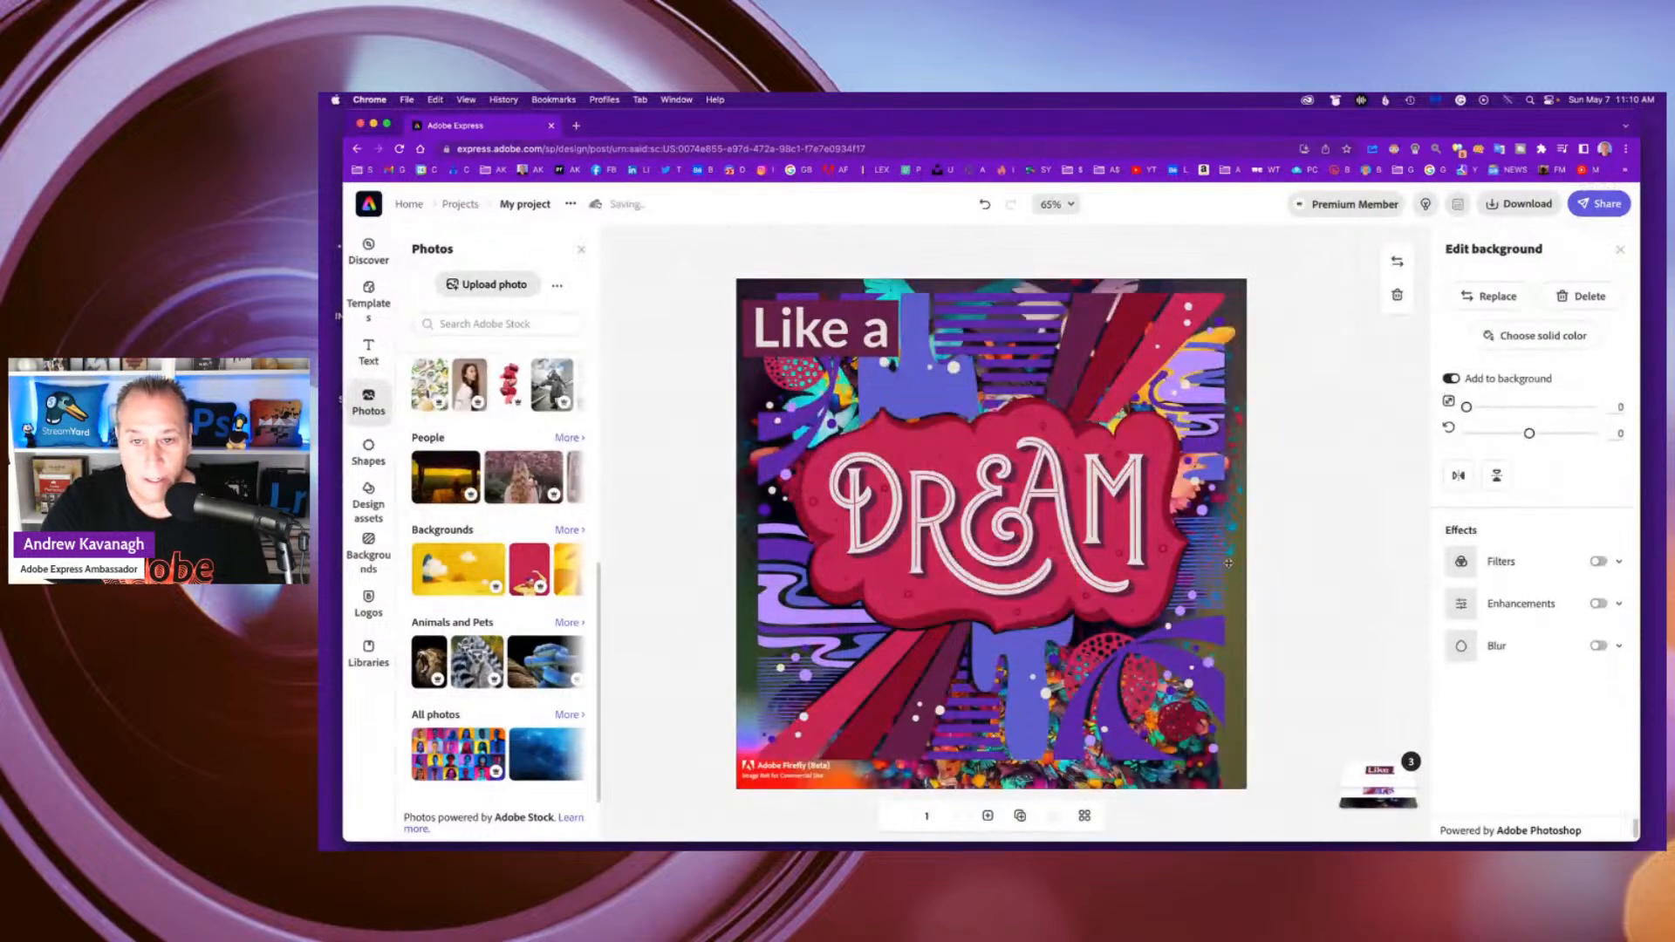
Delete the Dream artwork after lowering its opacity to 30, and move the "Like a" text slightly down
{"action": "left_click", "coordinate": [1169, 536]}
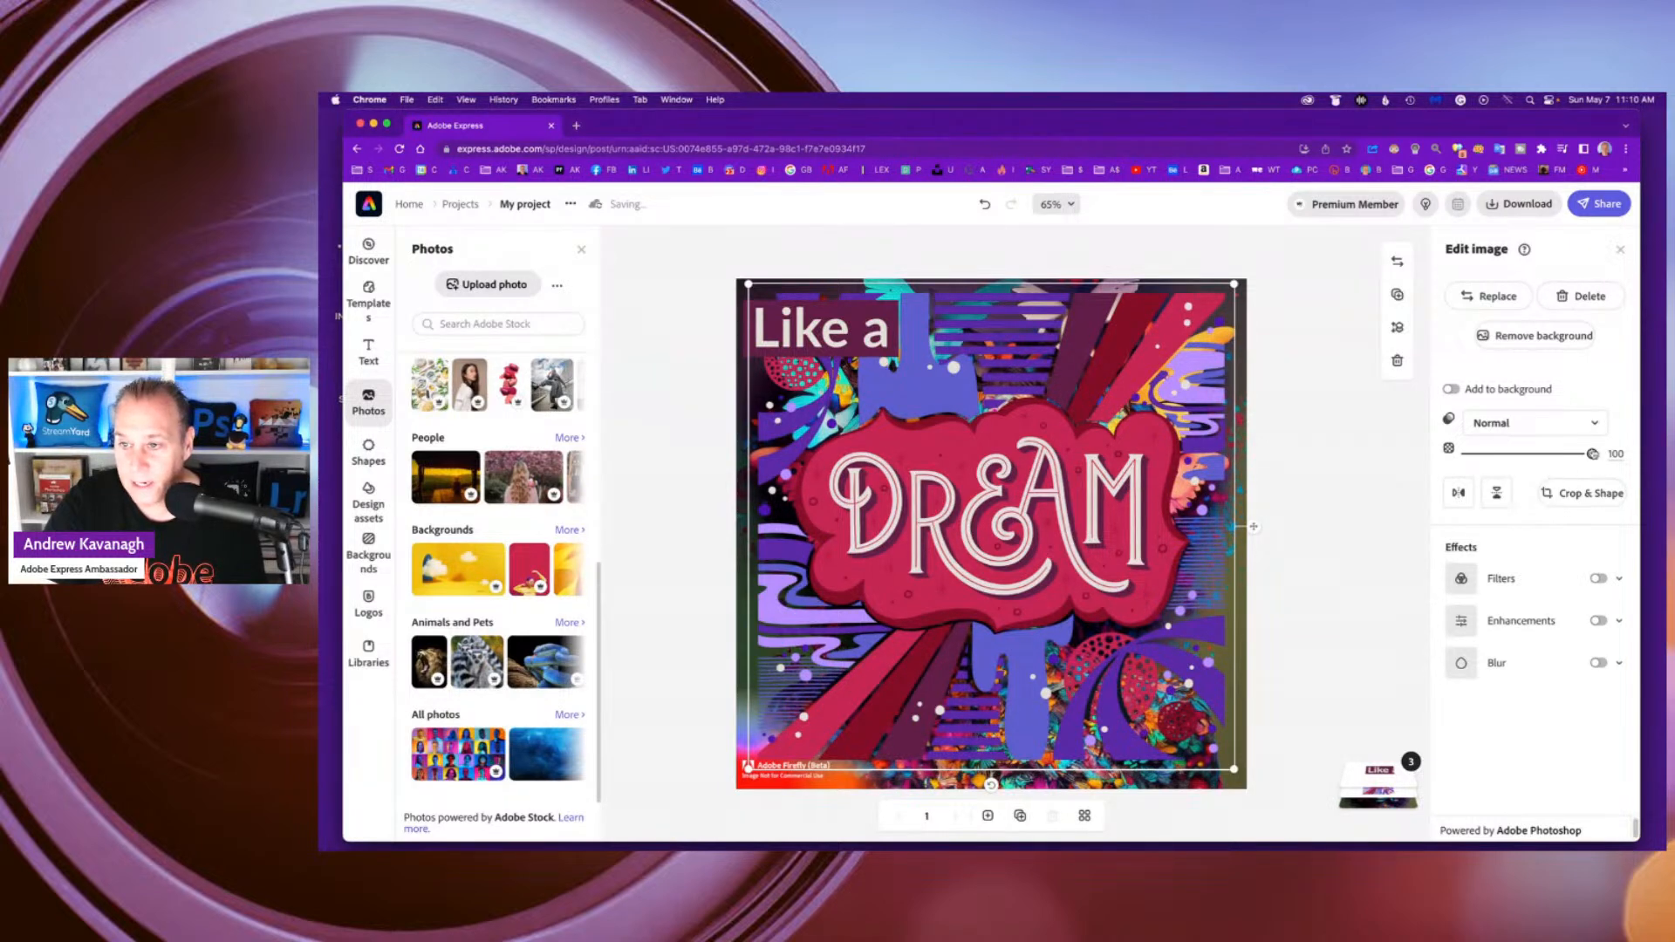
{"action": "left_click_drag", "start_coordinate": [1592, 453], "coordinate": [1504, 454]}
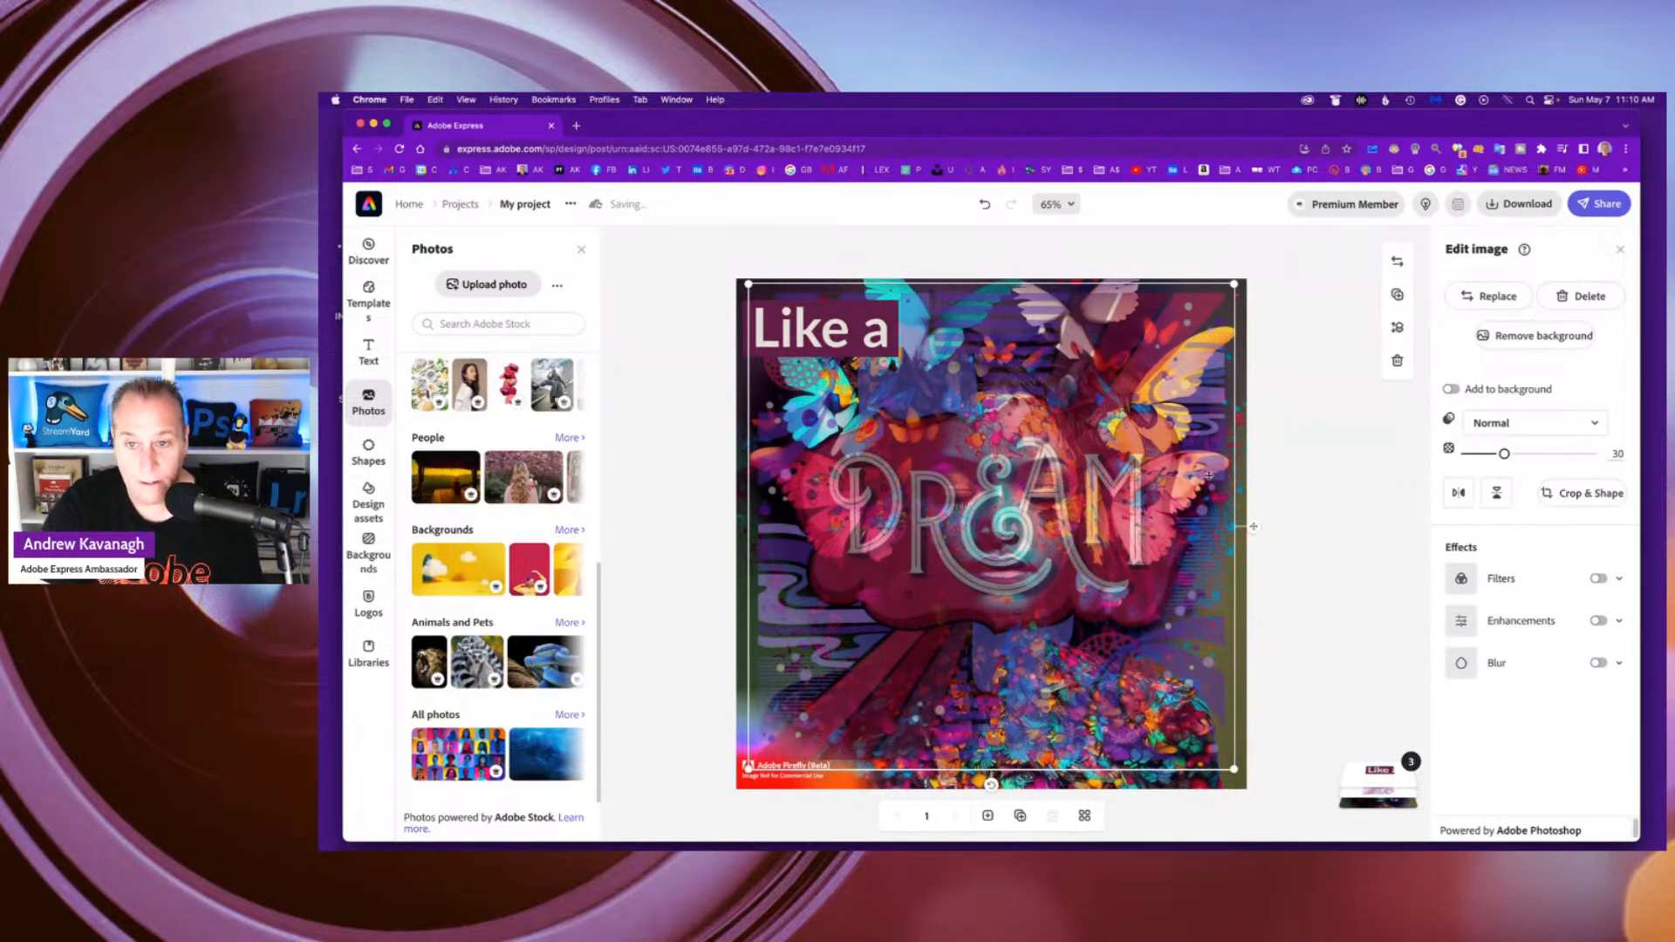
{"action": "key", "text": "Delete"}
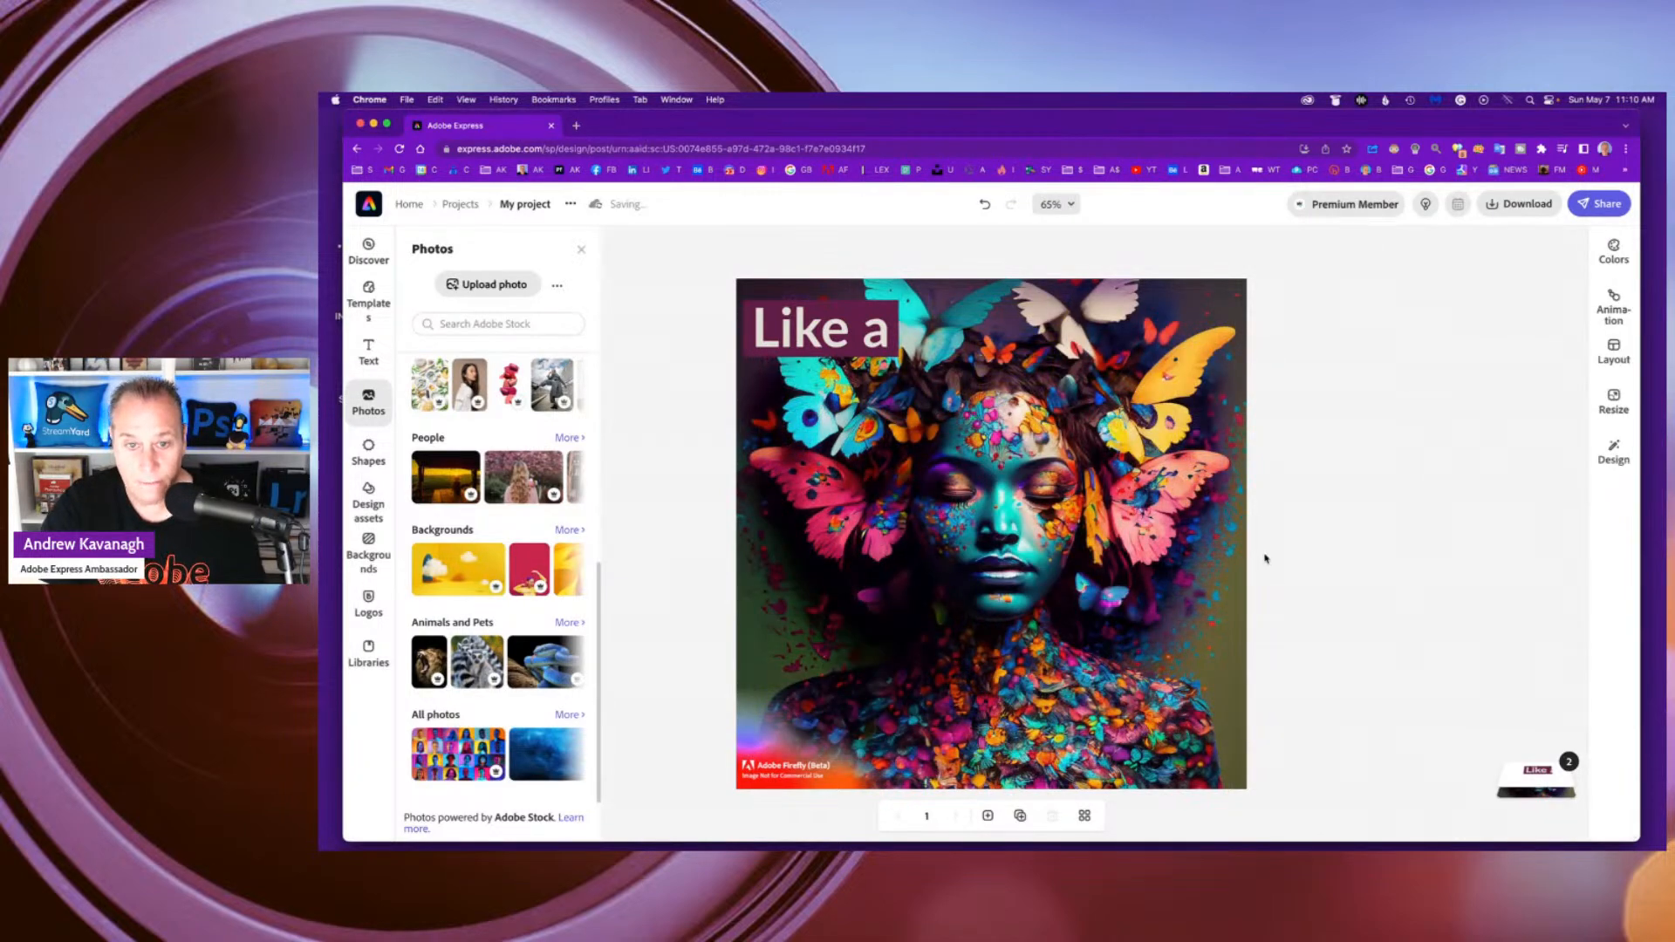
{"action": "left_click_drag", "start_coordinate": [862, 347], "coordinate": [868, 388]}
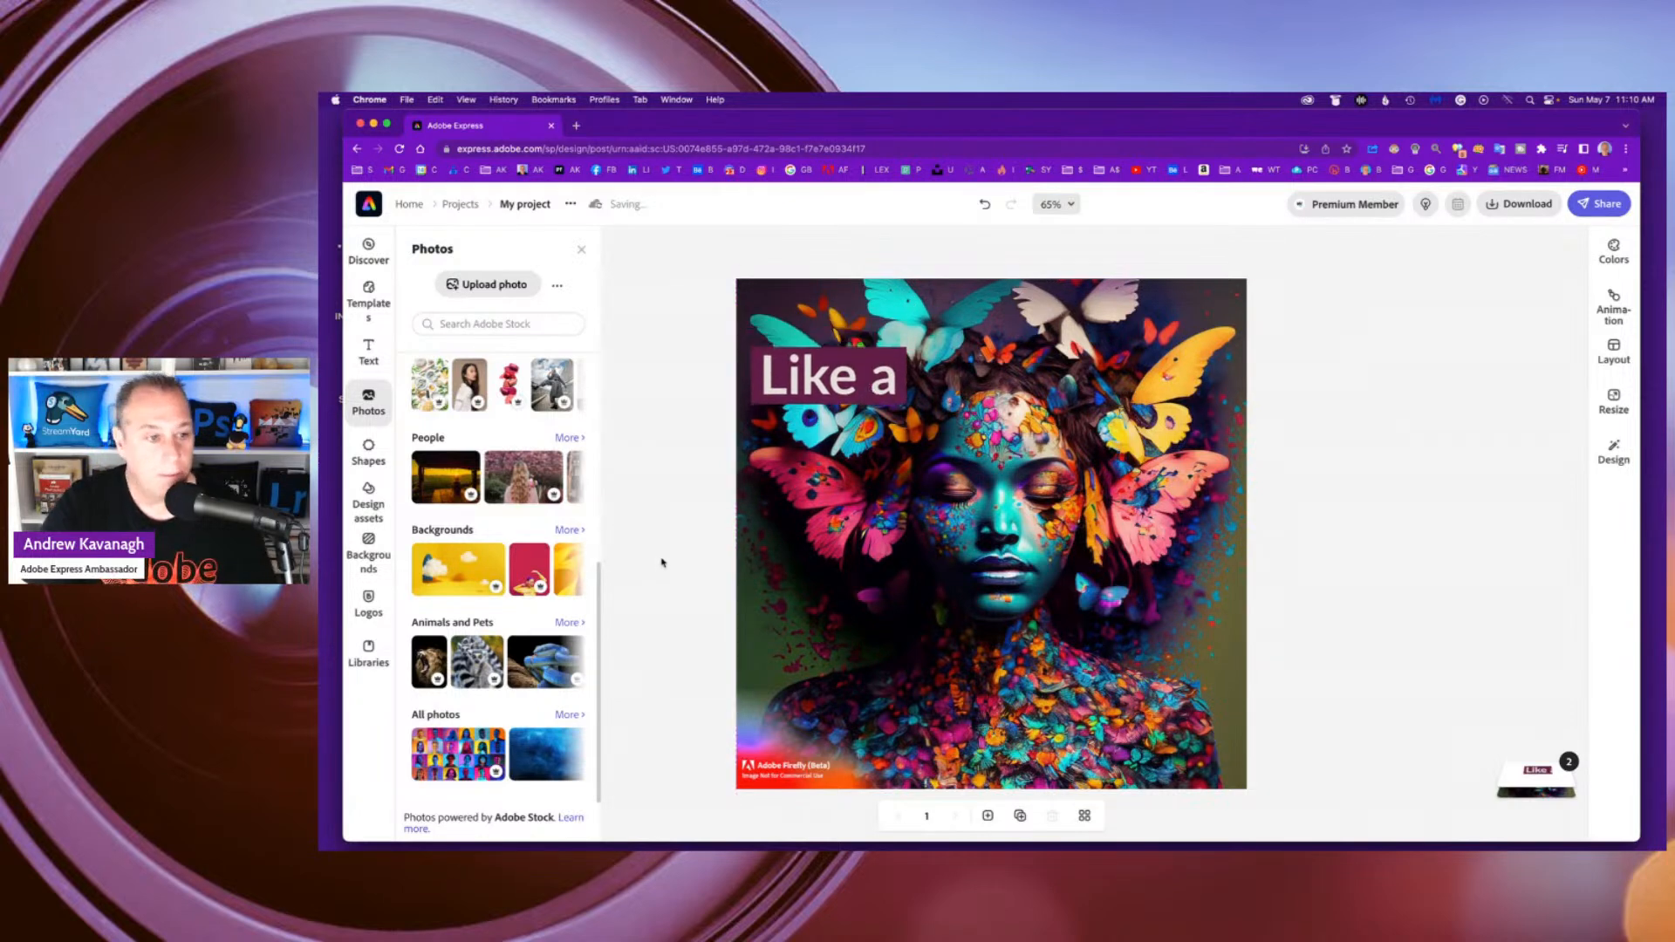
{"action": "left_click", "coordinate": [723, 488]}
Add the "You've got this!" phrase design over the figure's neck and change its wording to DREAM
{"action": "left_click", "coordinate": [370, 353]}
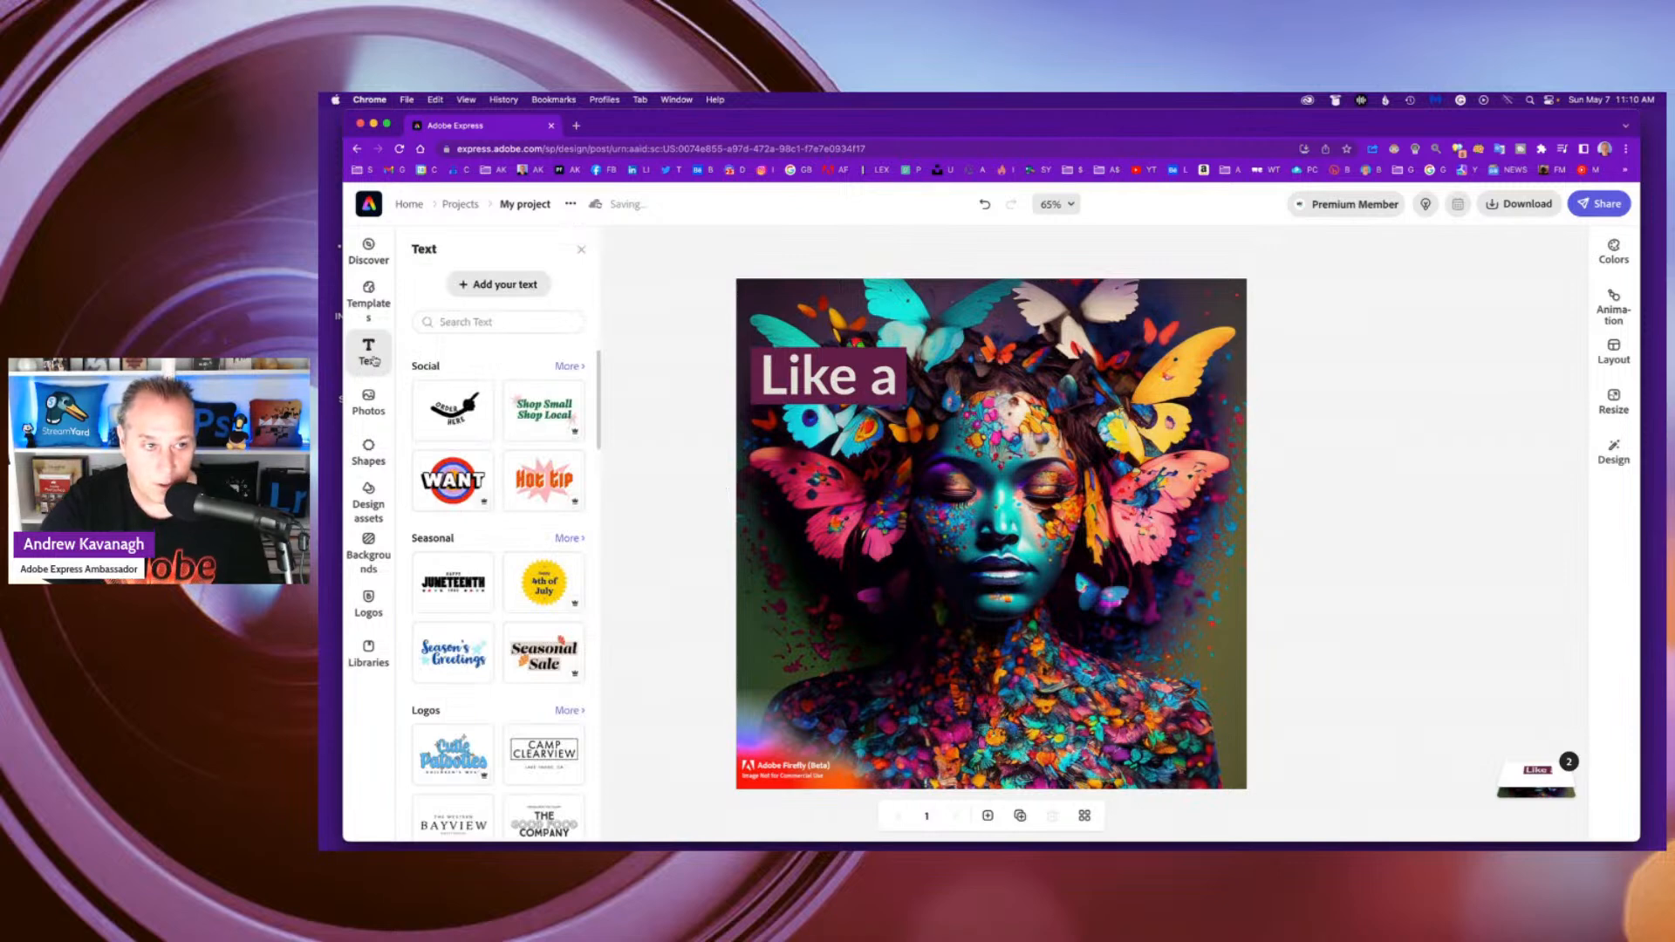
{"action": "scroll", "coordinate": [557, 511], "scroll_direction": "down", "scroll_amount": 1}
{"action": "scroll", "coordinate": [557, 511], "scroll_direction": "down", "scroll_amount": 10}
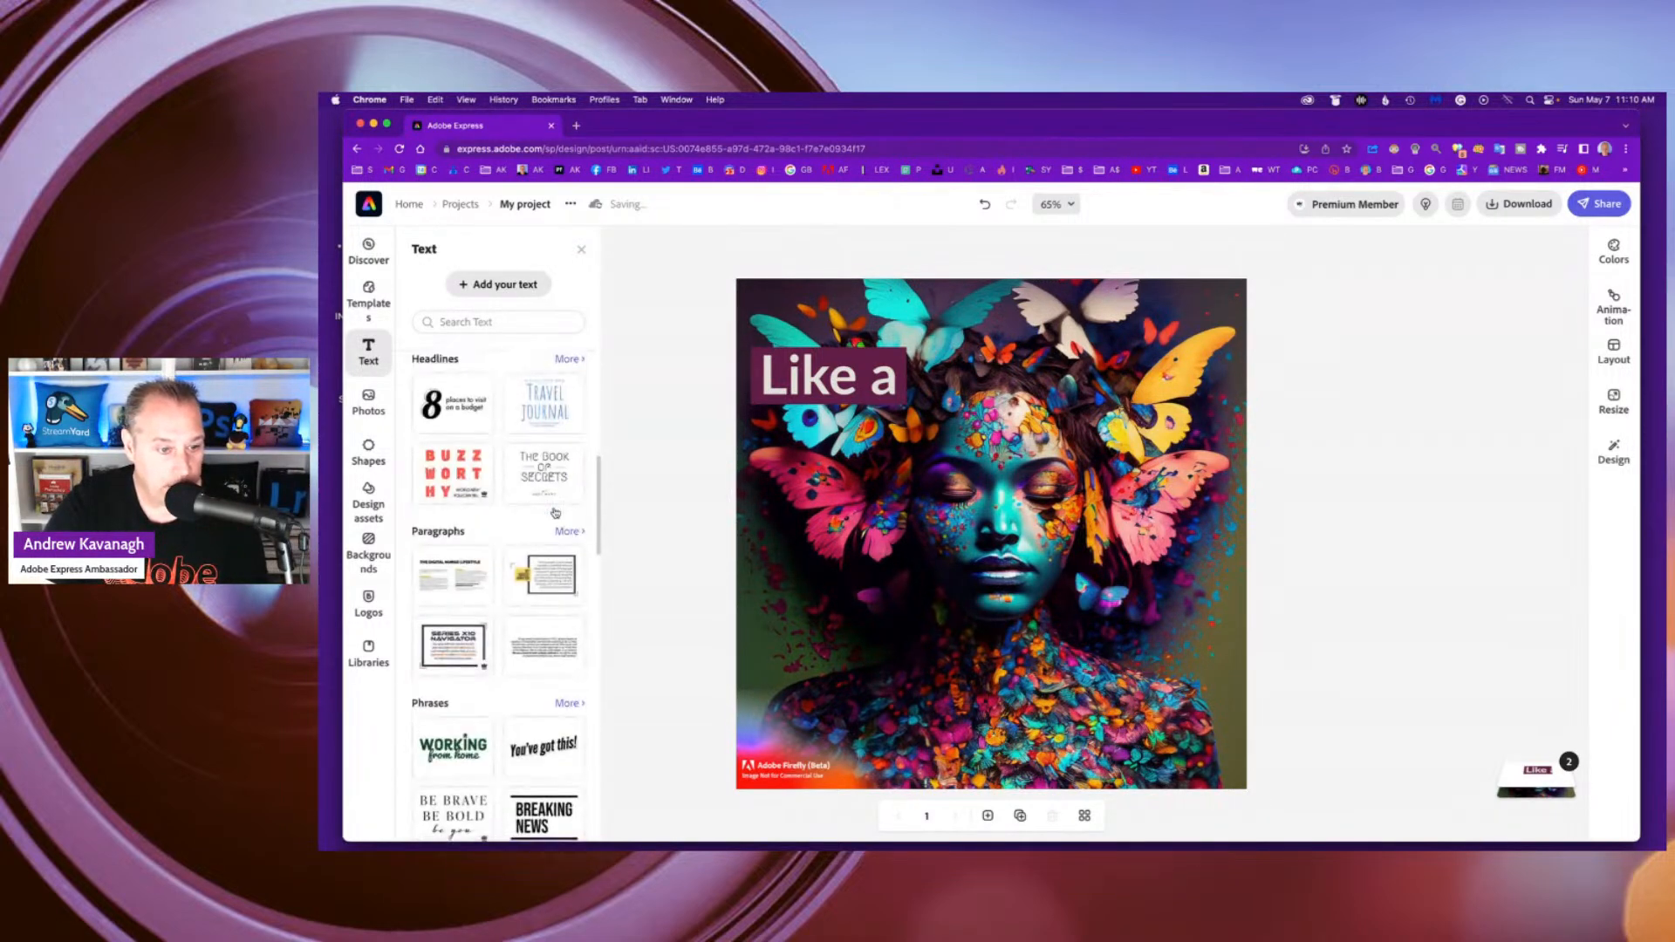
{"action": "scroll", "coordinate": [556, 513], "scroll_direction": "down", "scroll_amount": 3}
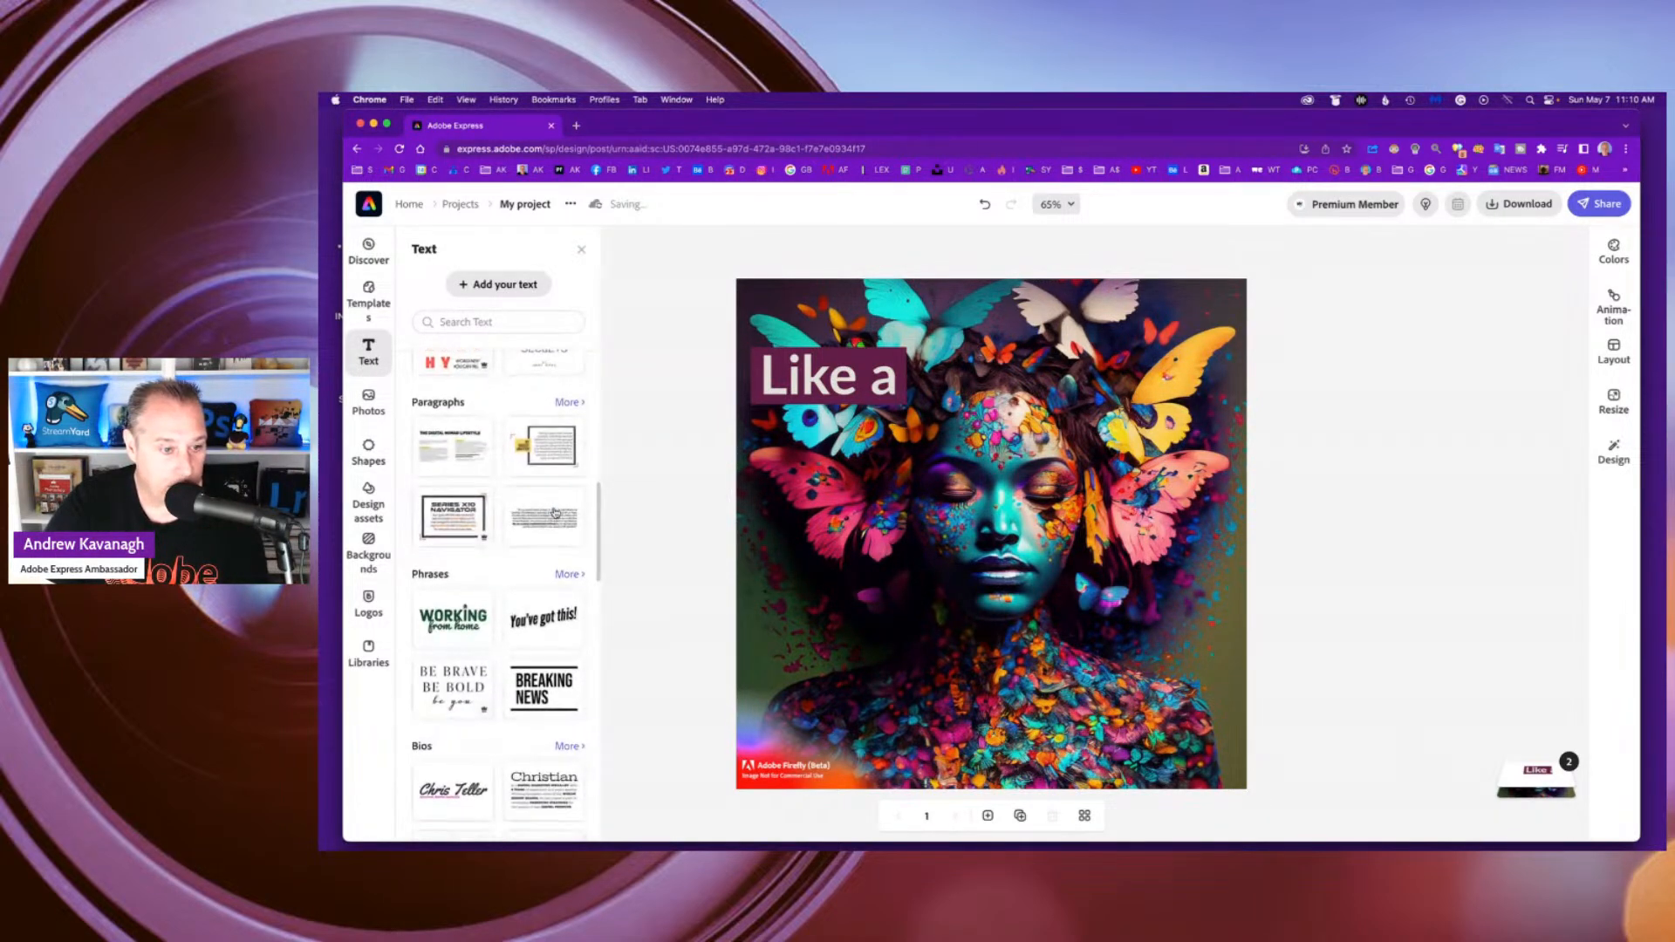
{"action": "left_click", "coordinate": [557, 623]}
{"action": "left_click_drag", "start_coordinate": [948, 725], "coordinate": [1053, 614]}
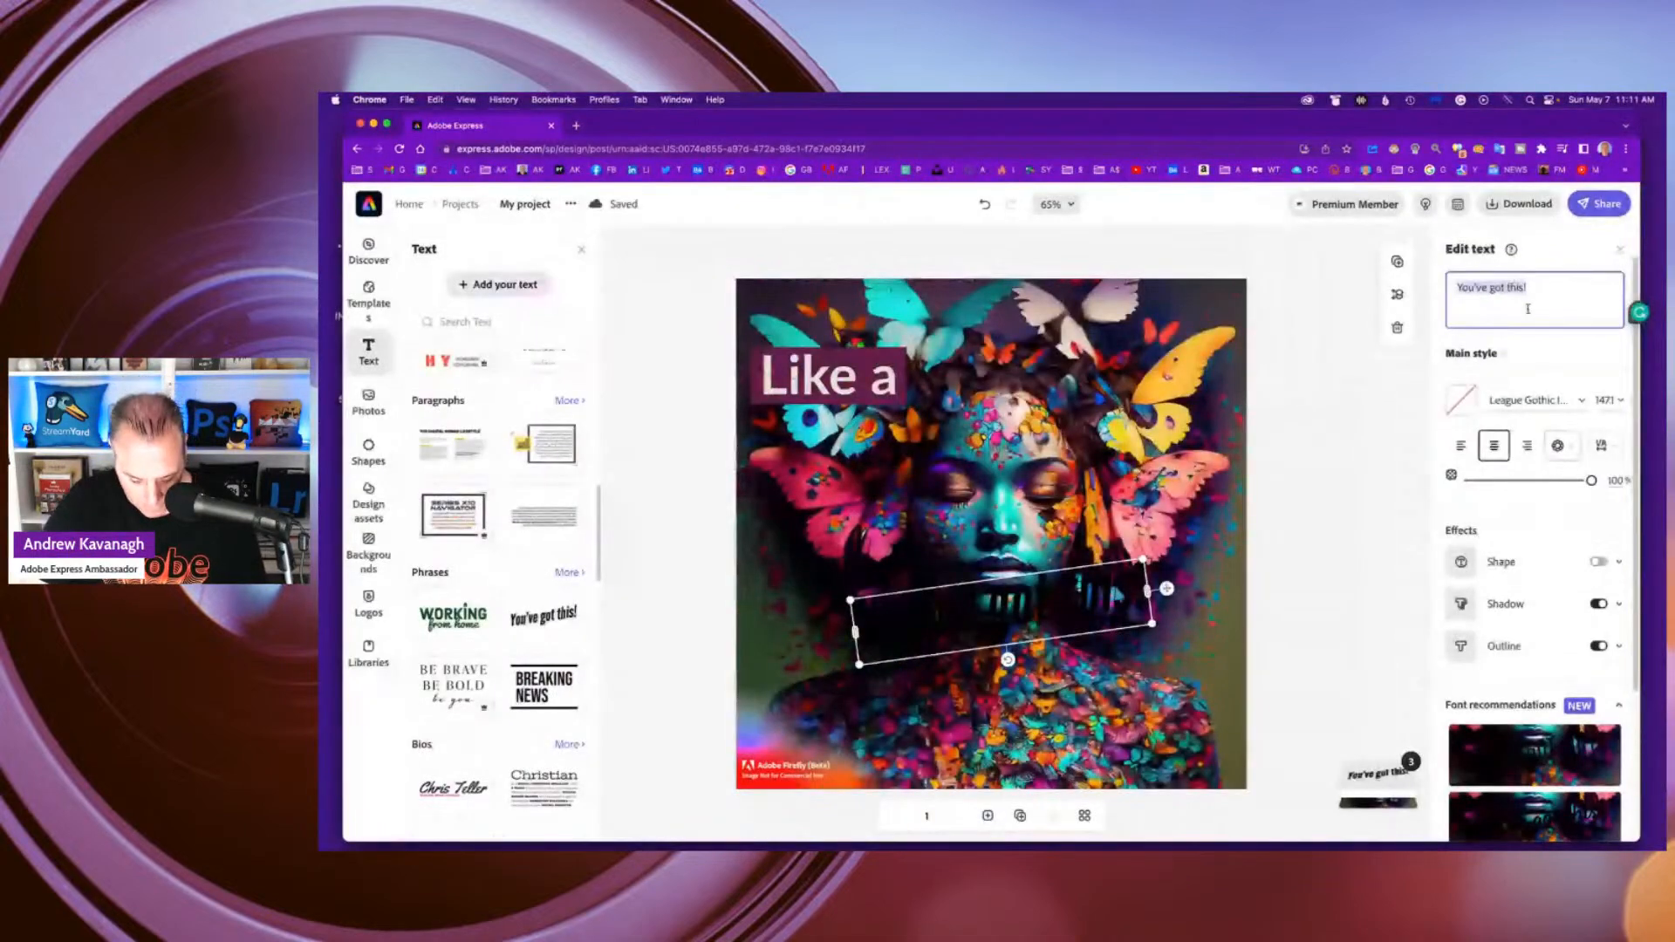
{"action": "key", "text": "super+a"}
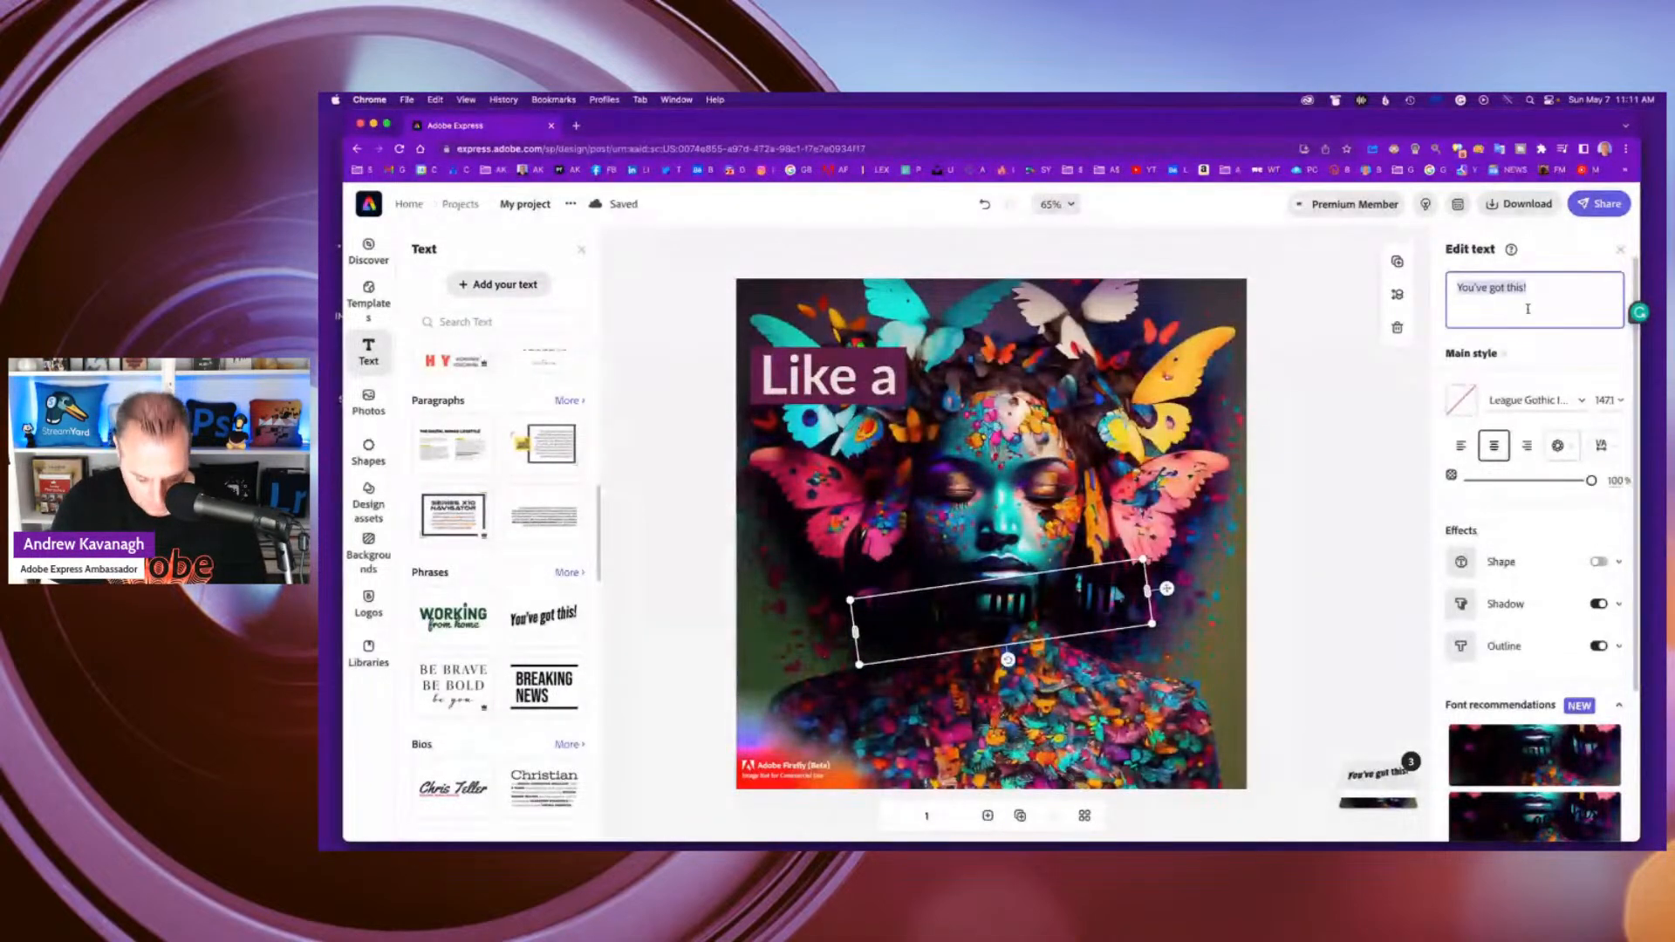
{"action": "type", "text": "DREAM"}
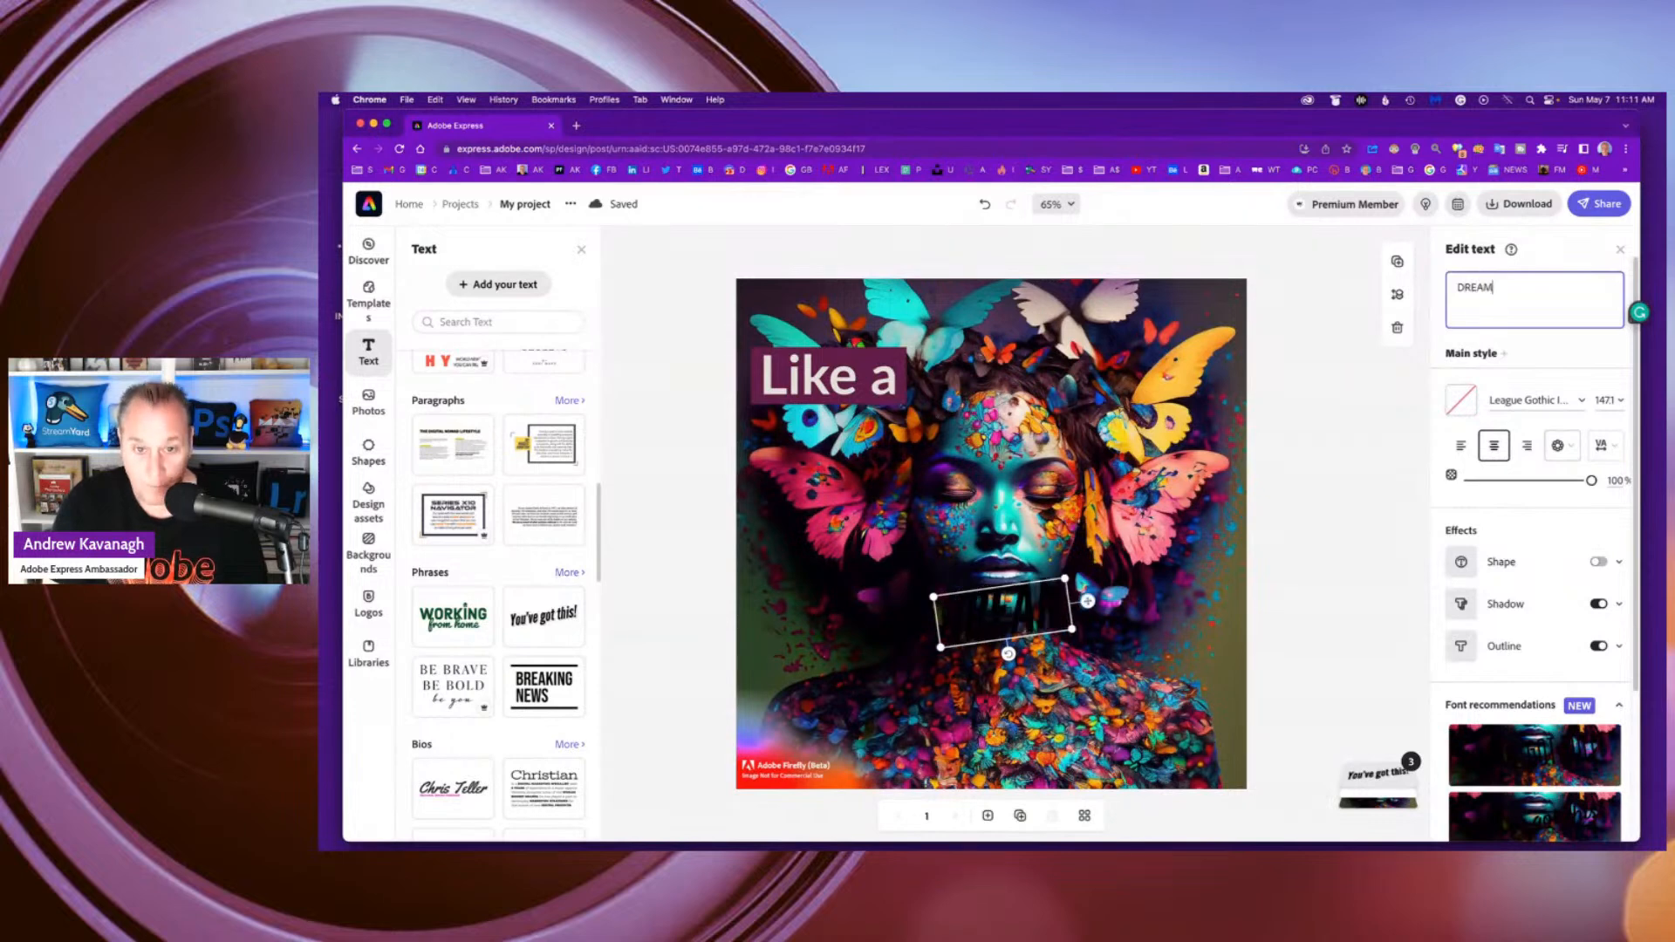
{"action": "left_click", "coordinate": [1364, 397]}
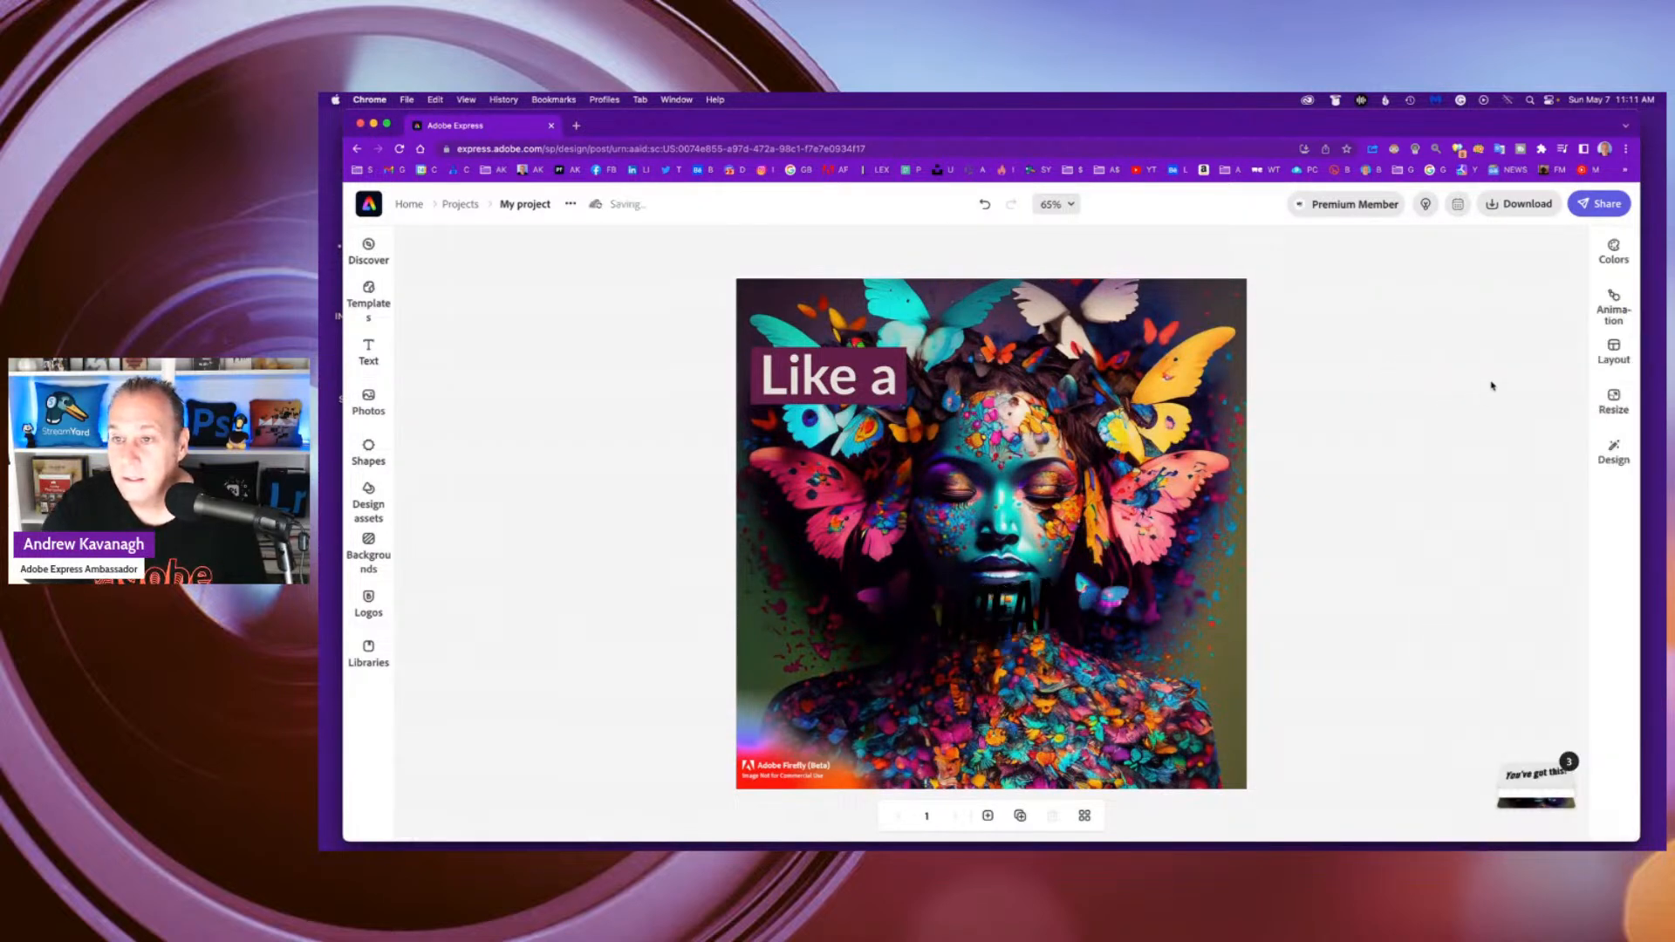
Check the font list for the DREAM text, try the text around the figure's shoulder, and delete it
{"action": "left_click", "coordinate": [992, 623]}
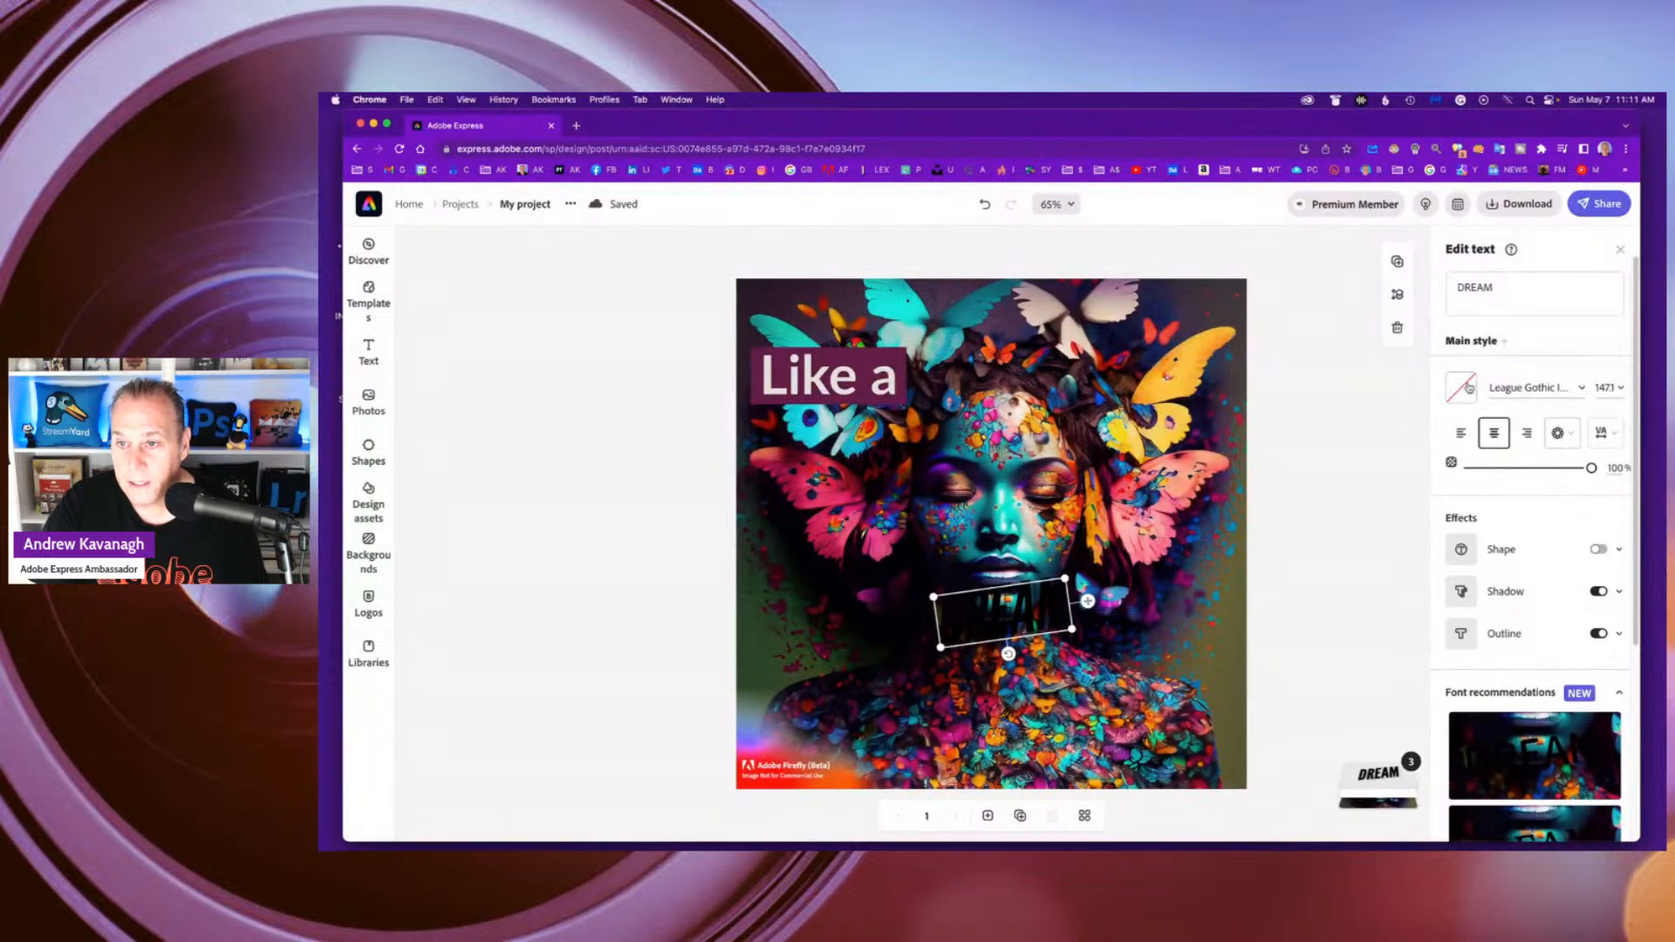
{"action": "left_click", "coordinate": [1558, 389]}
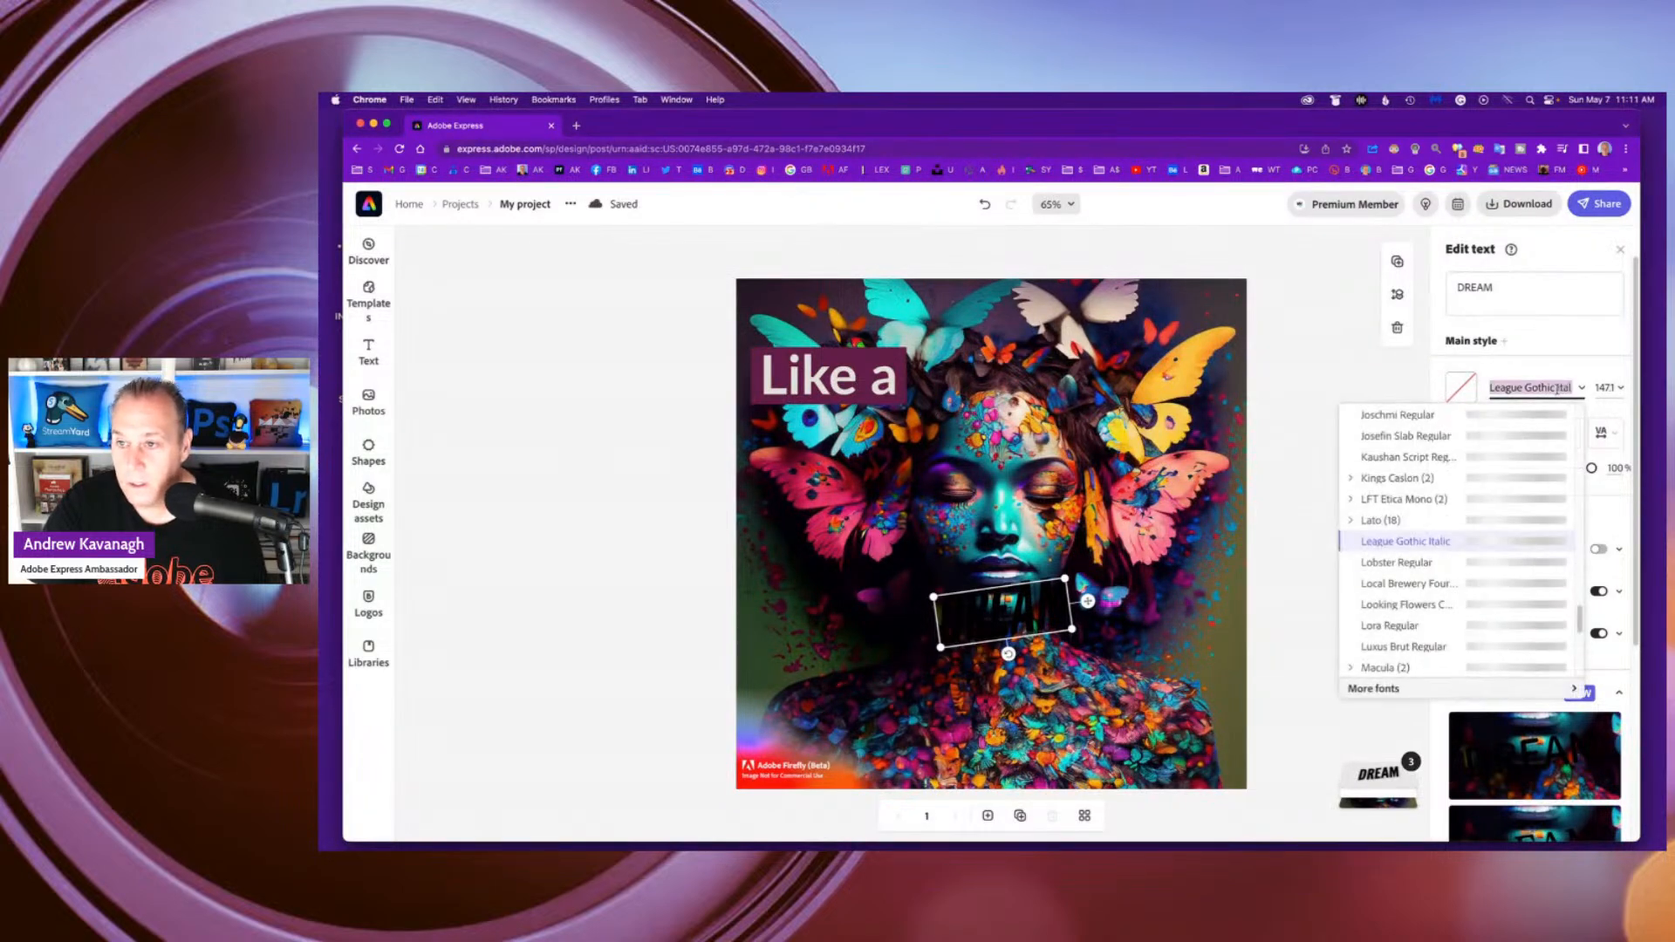
{"action": "left_click", "coordinate": [1561, 390]}
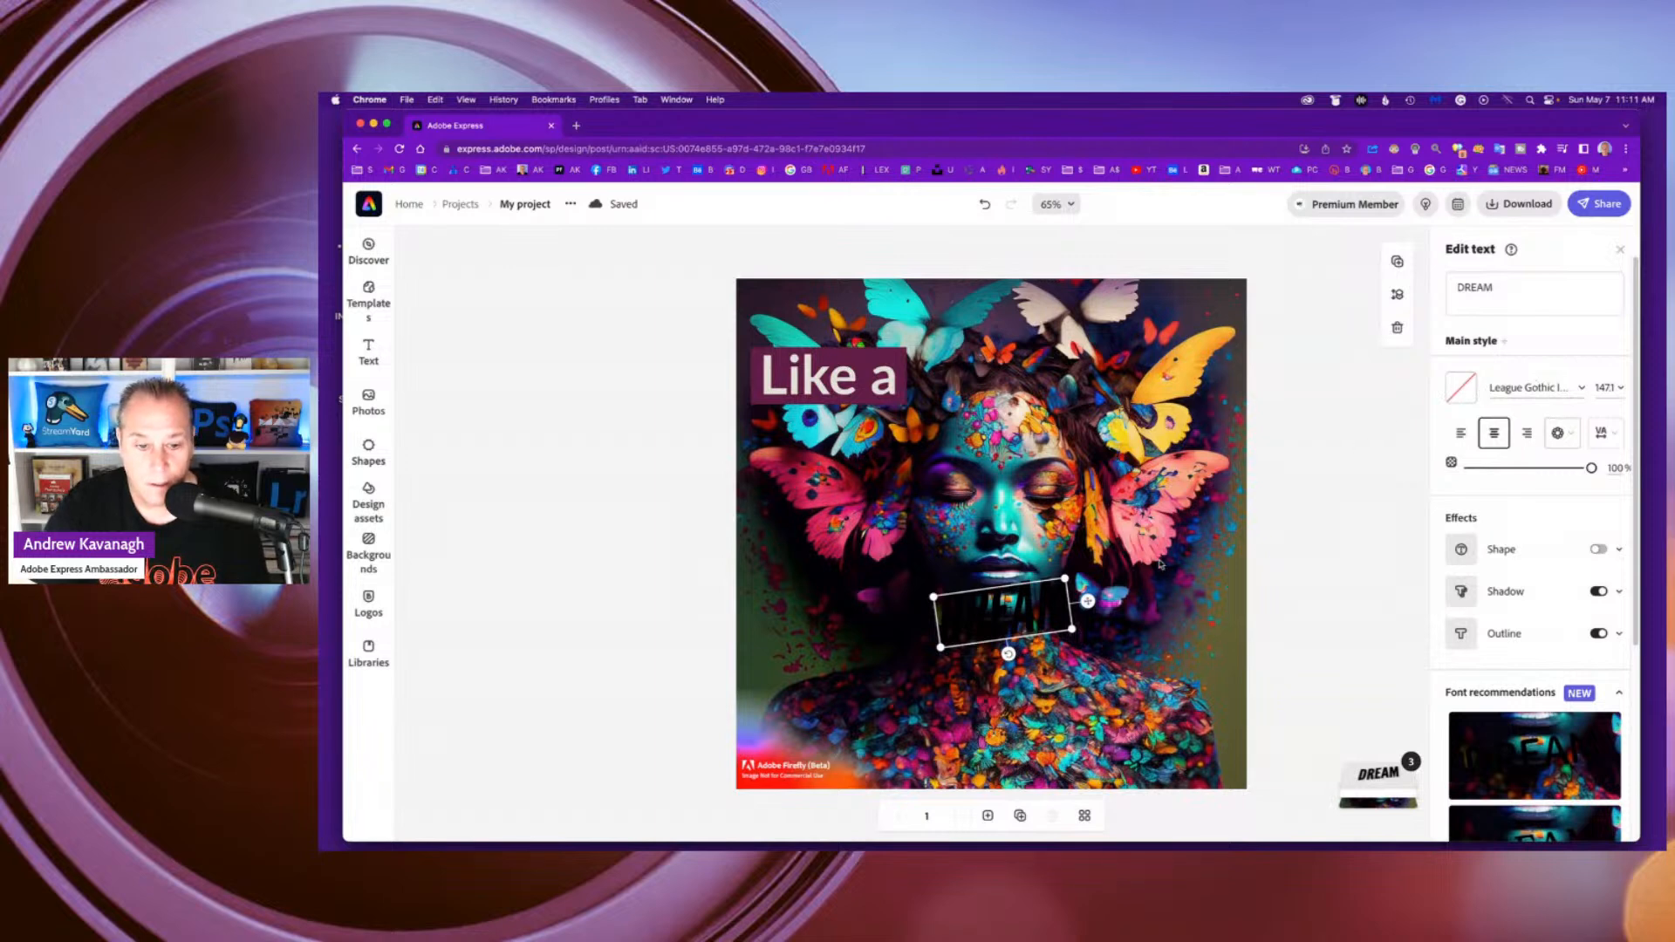
{"action": "left_click_drag", "start_coordinate": [1056, 613], "coordinate": [931, 612]}
{"action": "left_click_drag", "start_coordinate": [1092, 641], "coordinate": [1213, 663]}
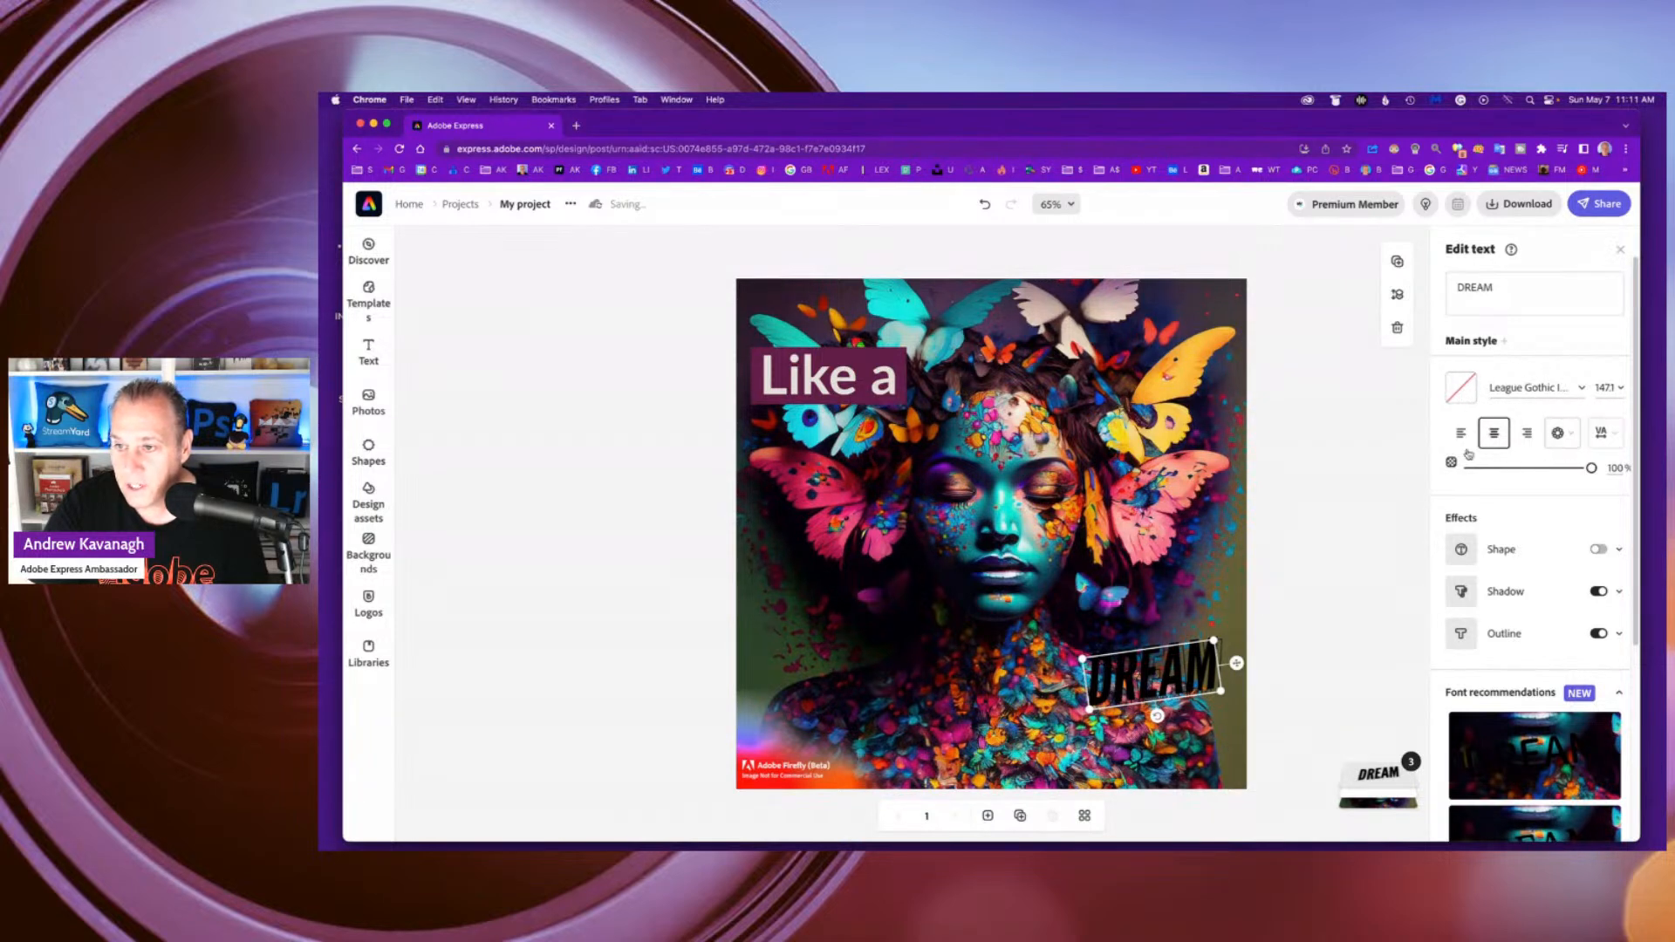
{"action": "left_click_drag", "start_coordinate": [1216, 661], "coordinate": [1139, 654]}
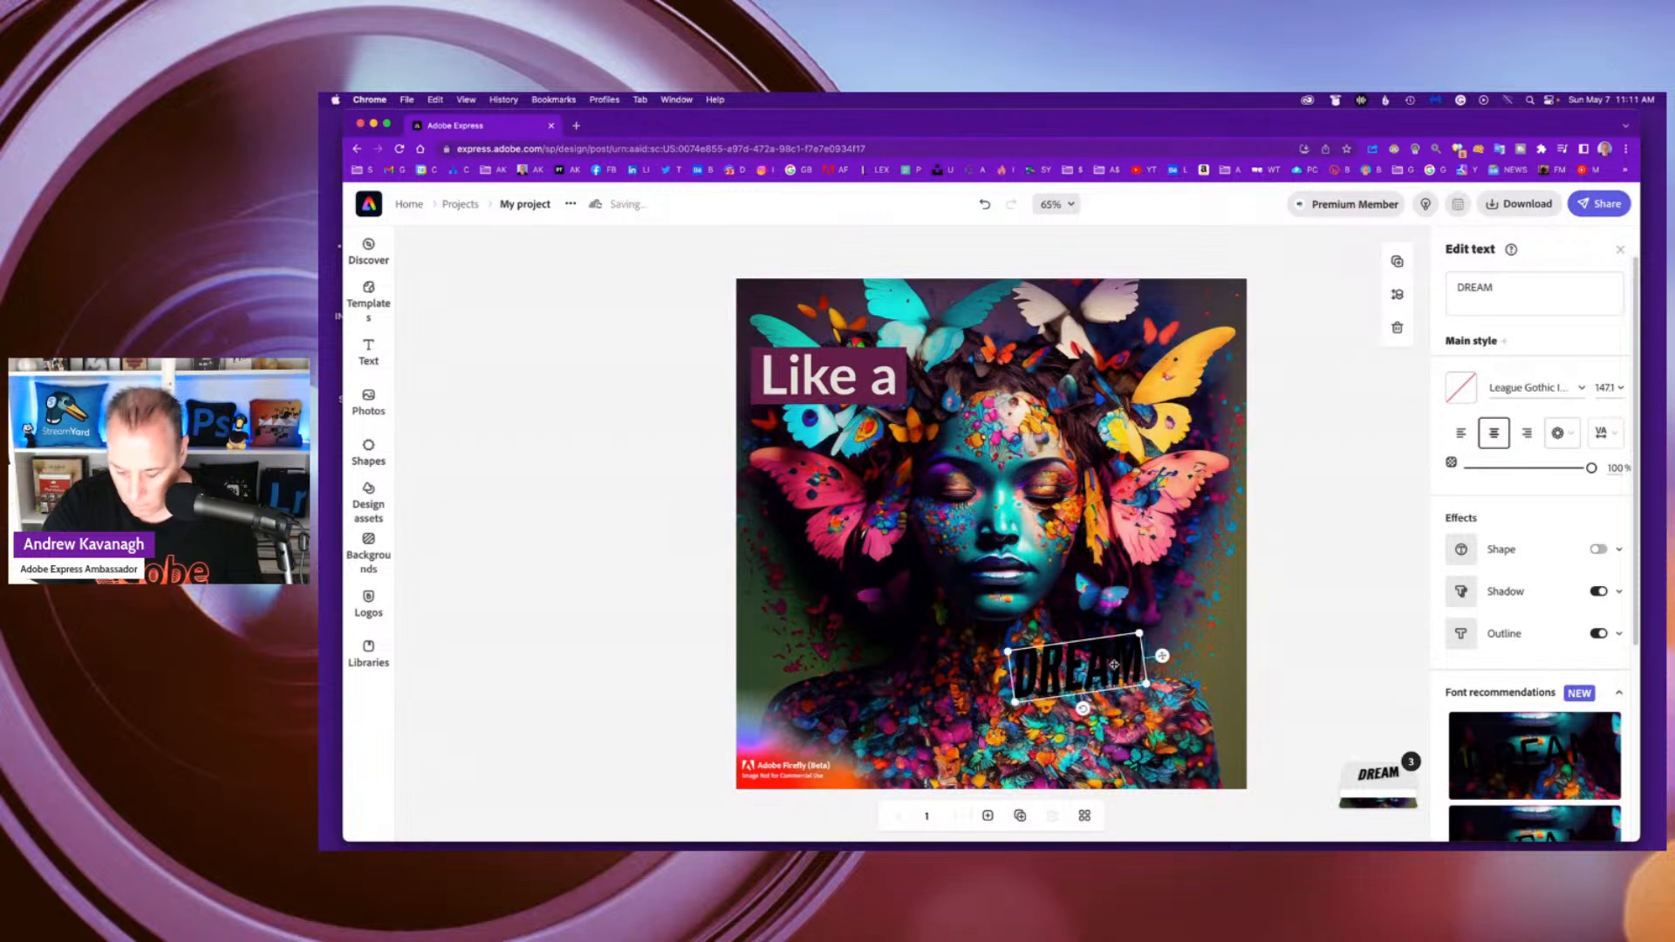
{"action": "key", "text": "BackSpace"}
Browse the ready-made text designs, from phrases, bios and sales to quotes, menus, seasonal and logo styles
{"action": "left_click", "coordinate": [368, 352]}
{"action": "scroll", "coordinate": [558, 567], "scroll_direction": "down", "scroll_amount": 5}
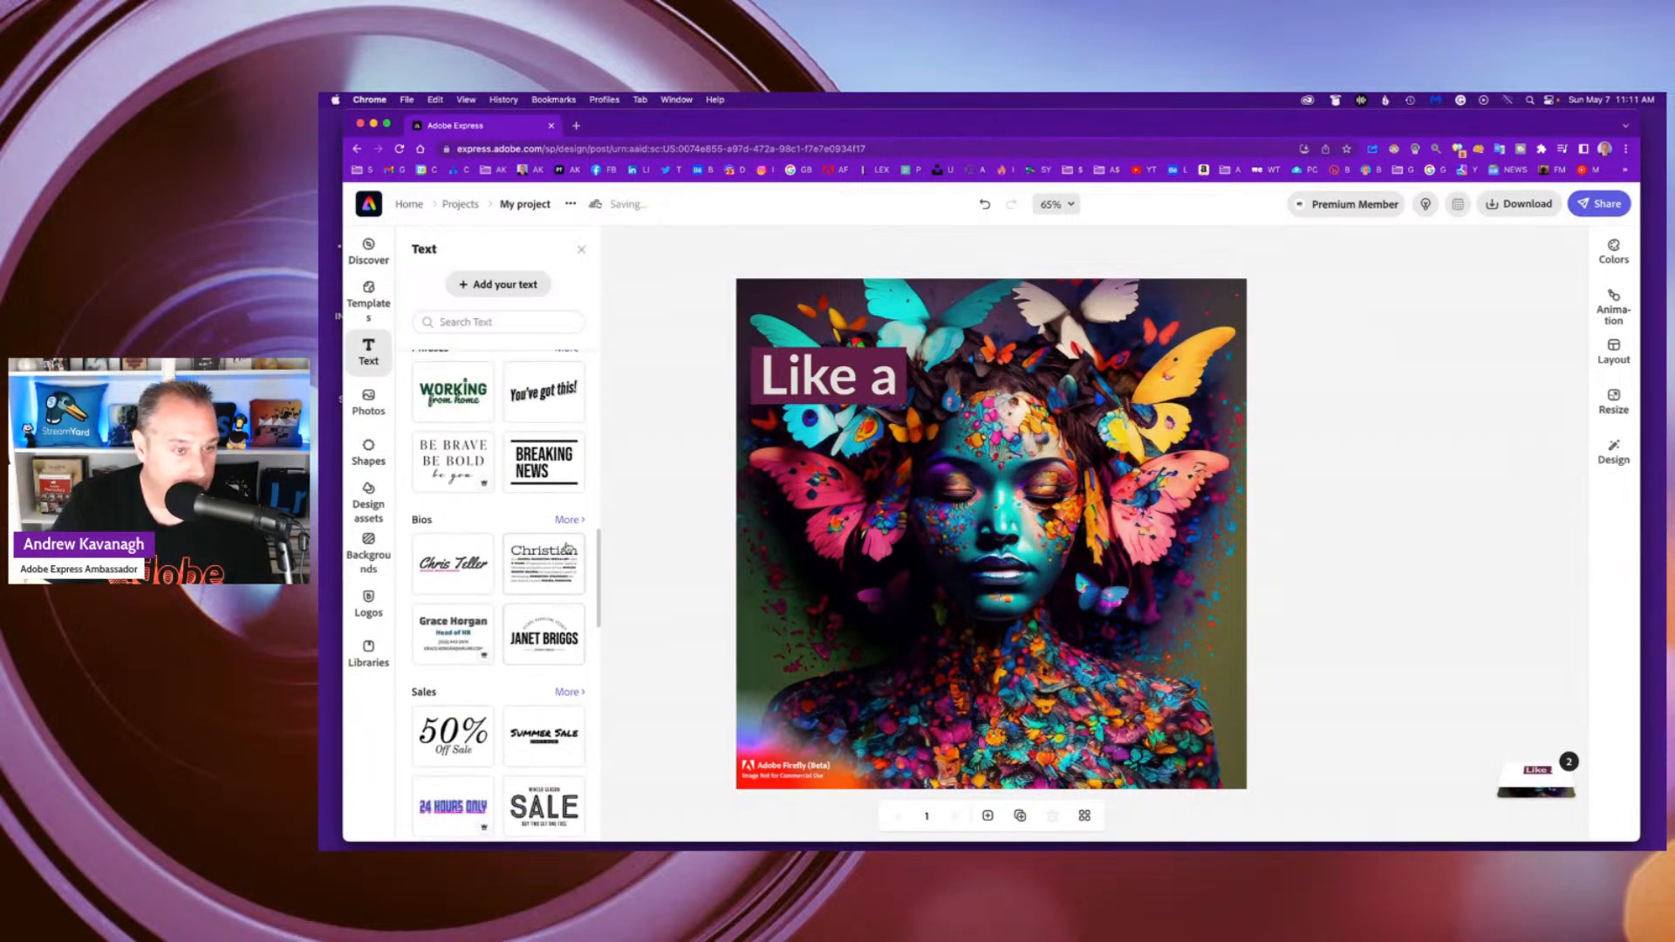
{"action": "scroll", "coordinate": [561, 486], "scroll_direction": "down", "scroll_amount": 3}
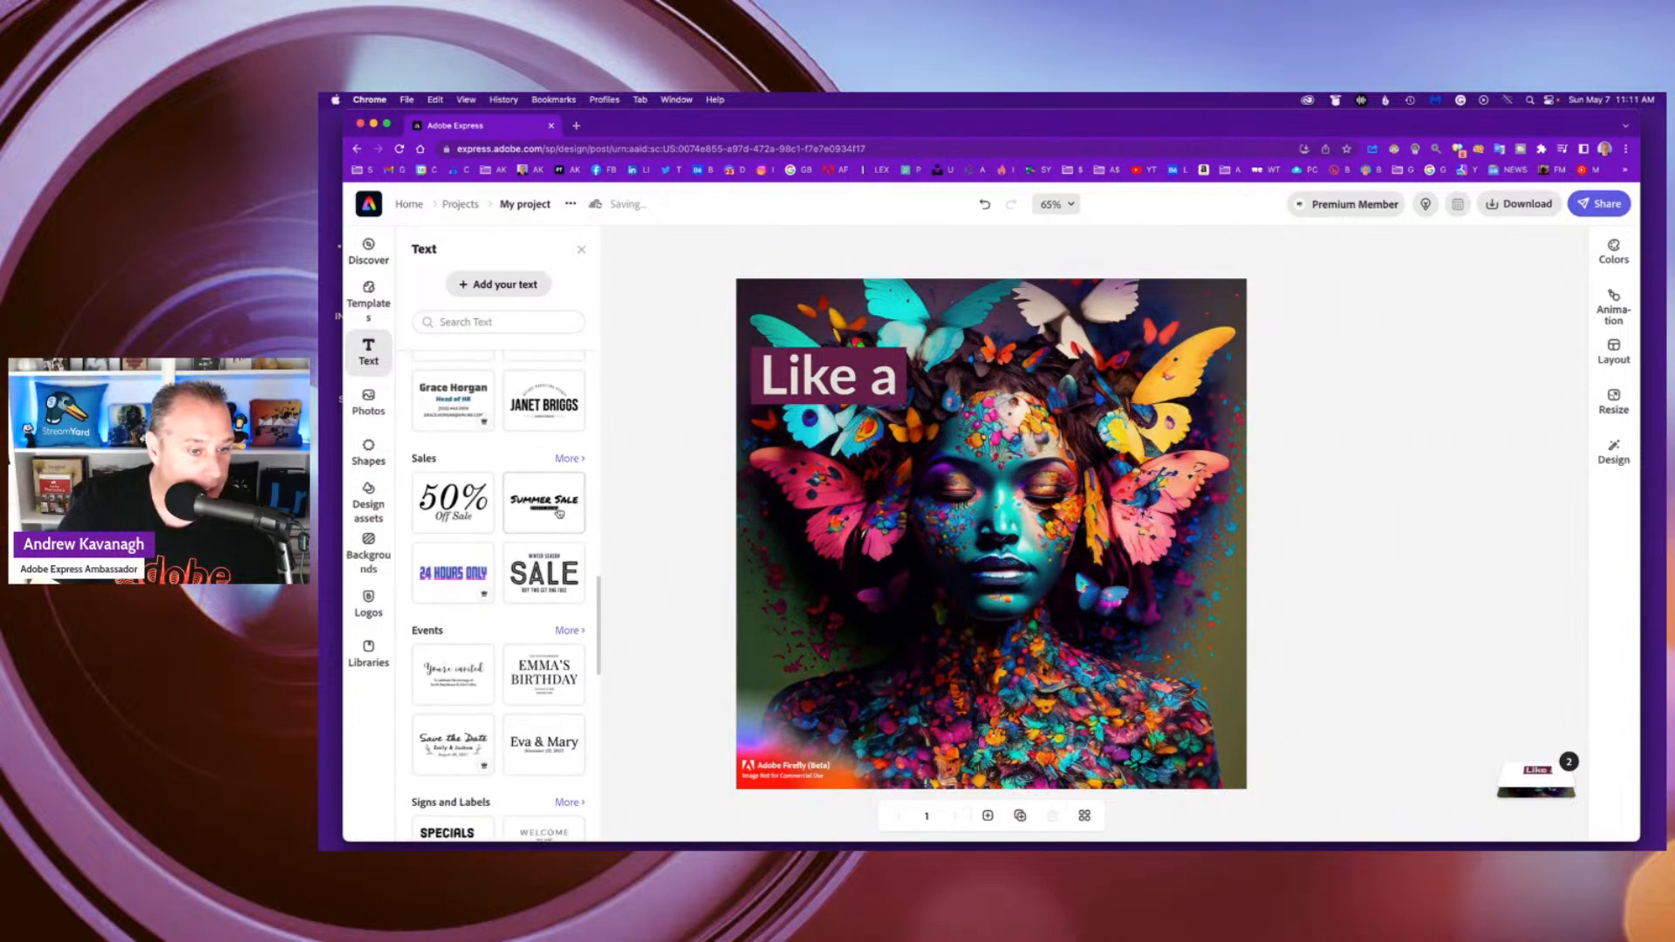
{"action": "scroll", "coordinate": [572, 592], "scroll_direction": "down", "scroll_amount": 3}
{"action": "scroll", "coordinate": [572, 593], "scroll_direction": "down", "scroll_amount": 5}
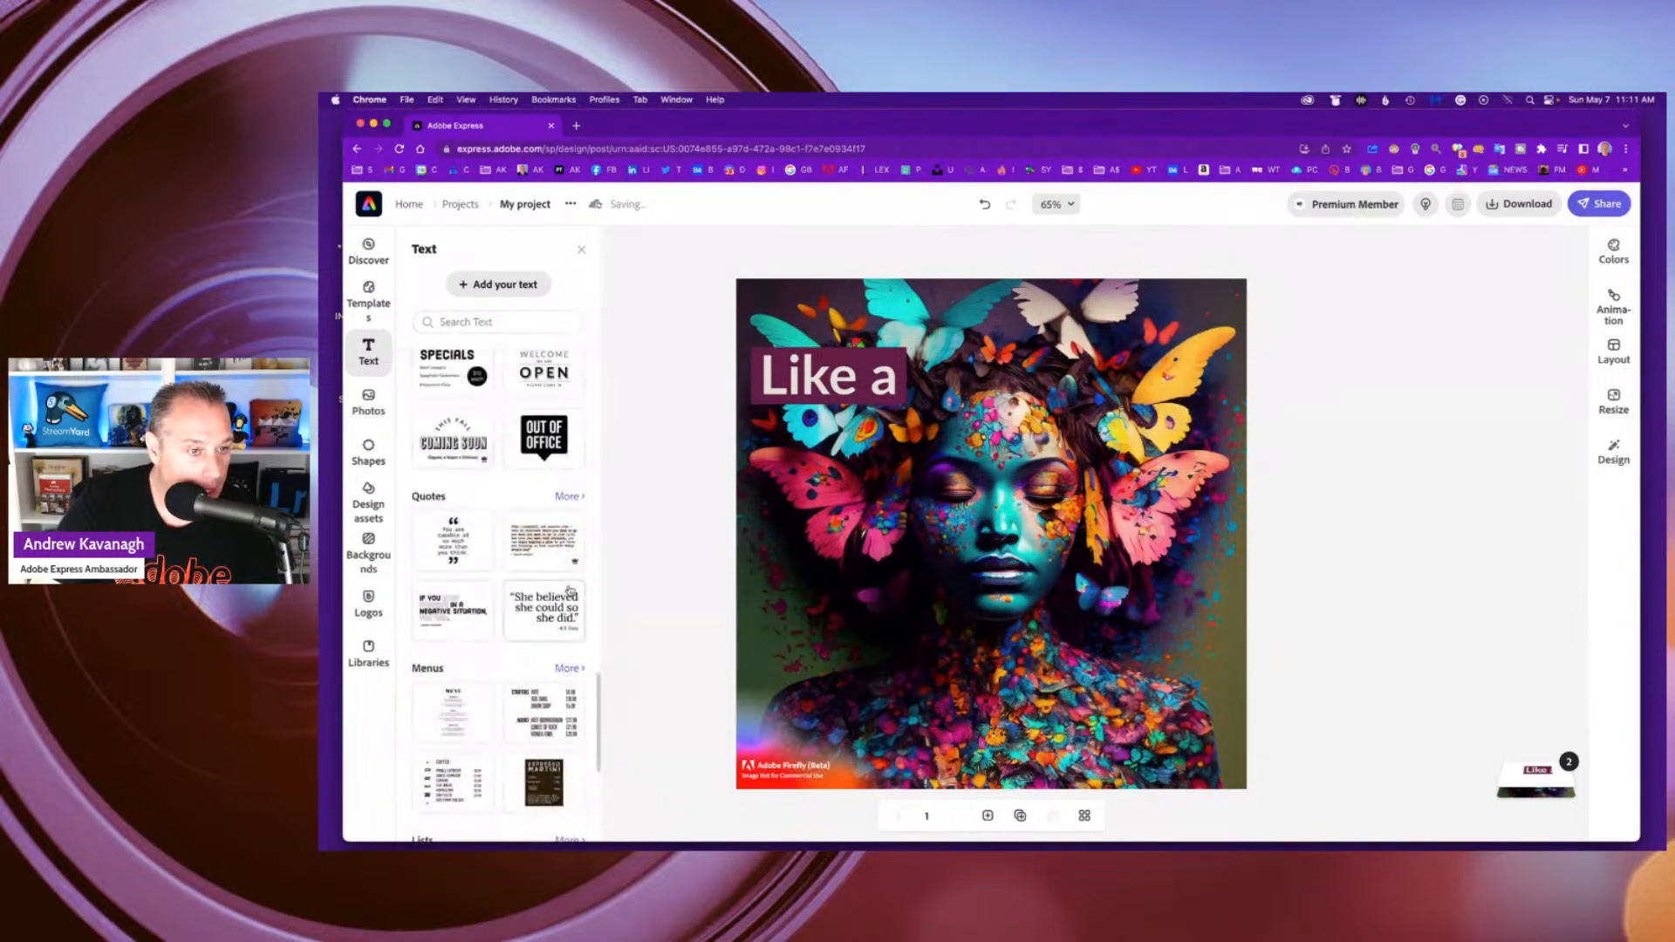
{"action": "scroll", "coordinate": [568, 590], "scroll_direction": "down", "scroll_amount": 15}
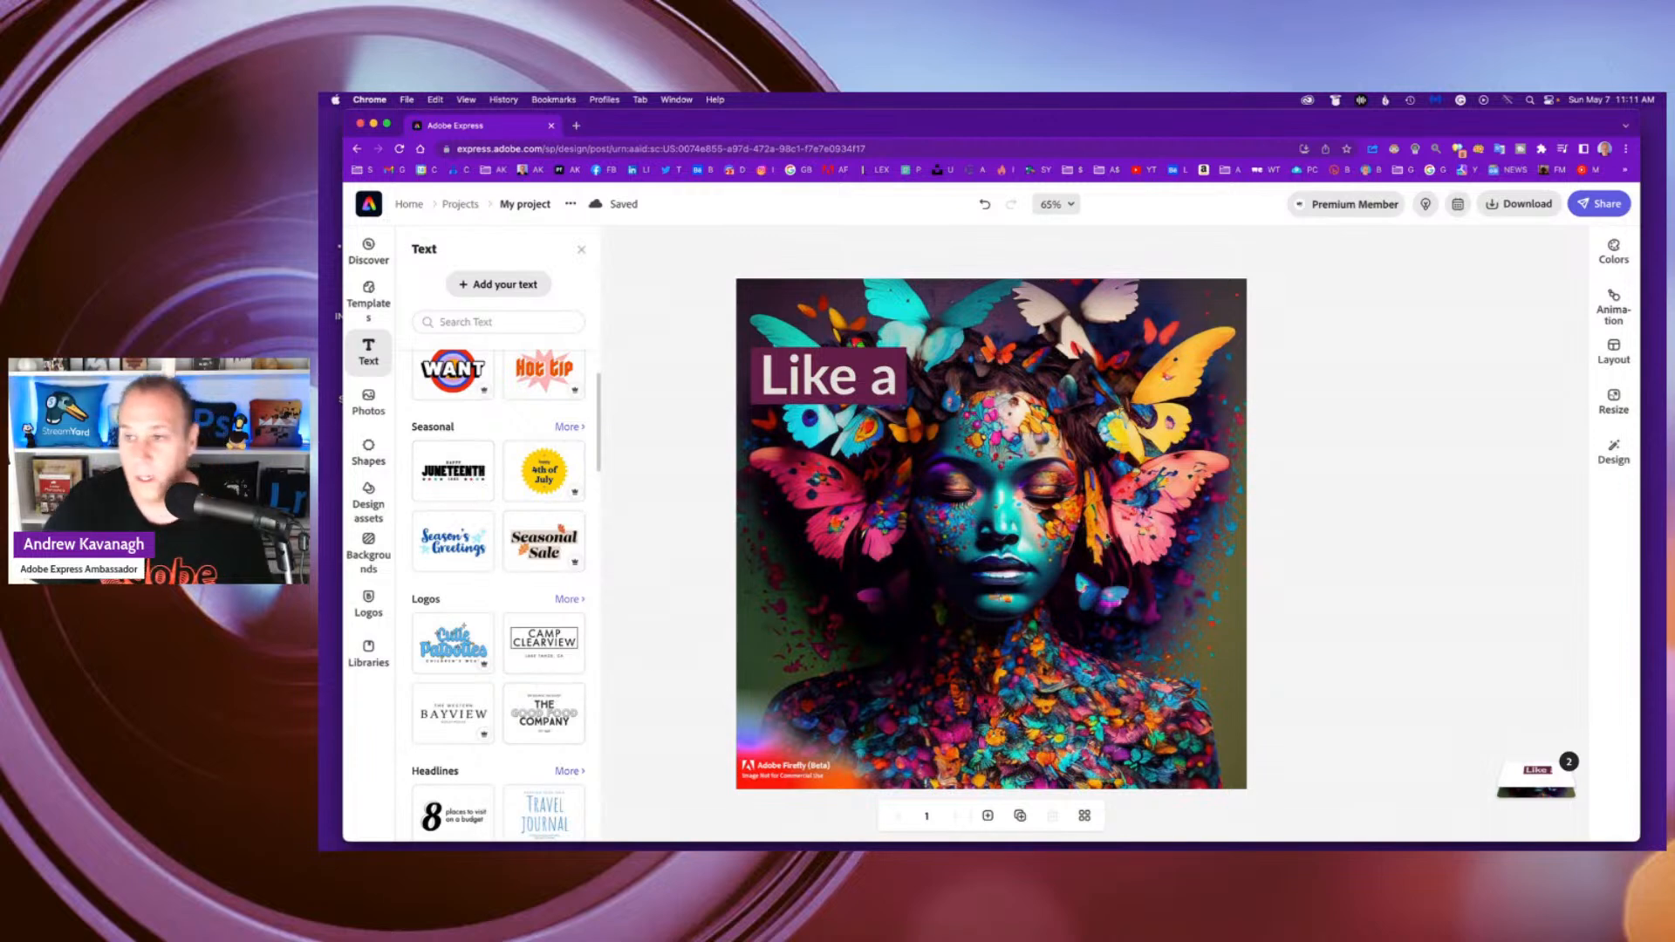
{"action": "left_click", "coordinate": [667, 419]}
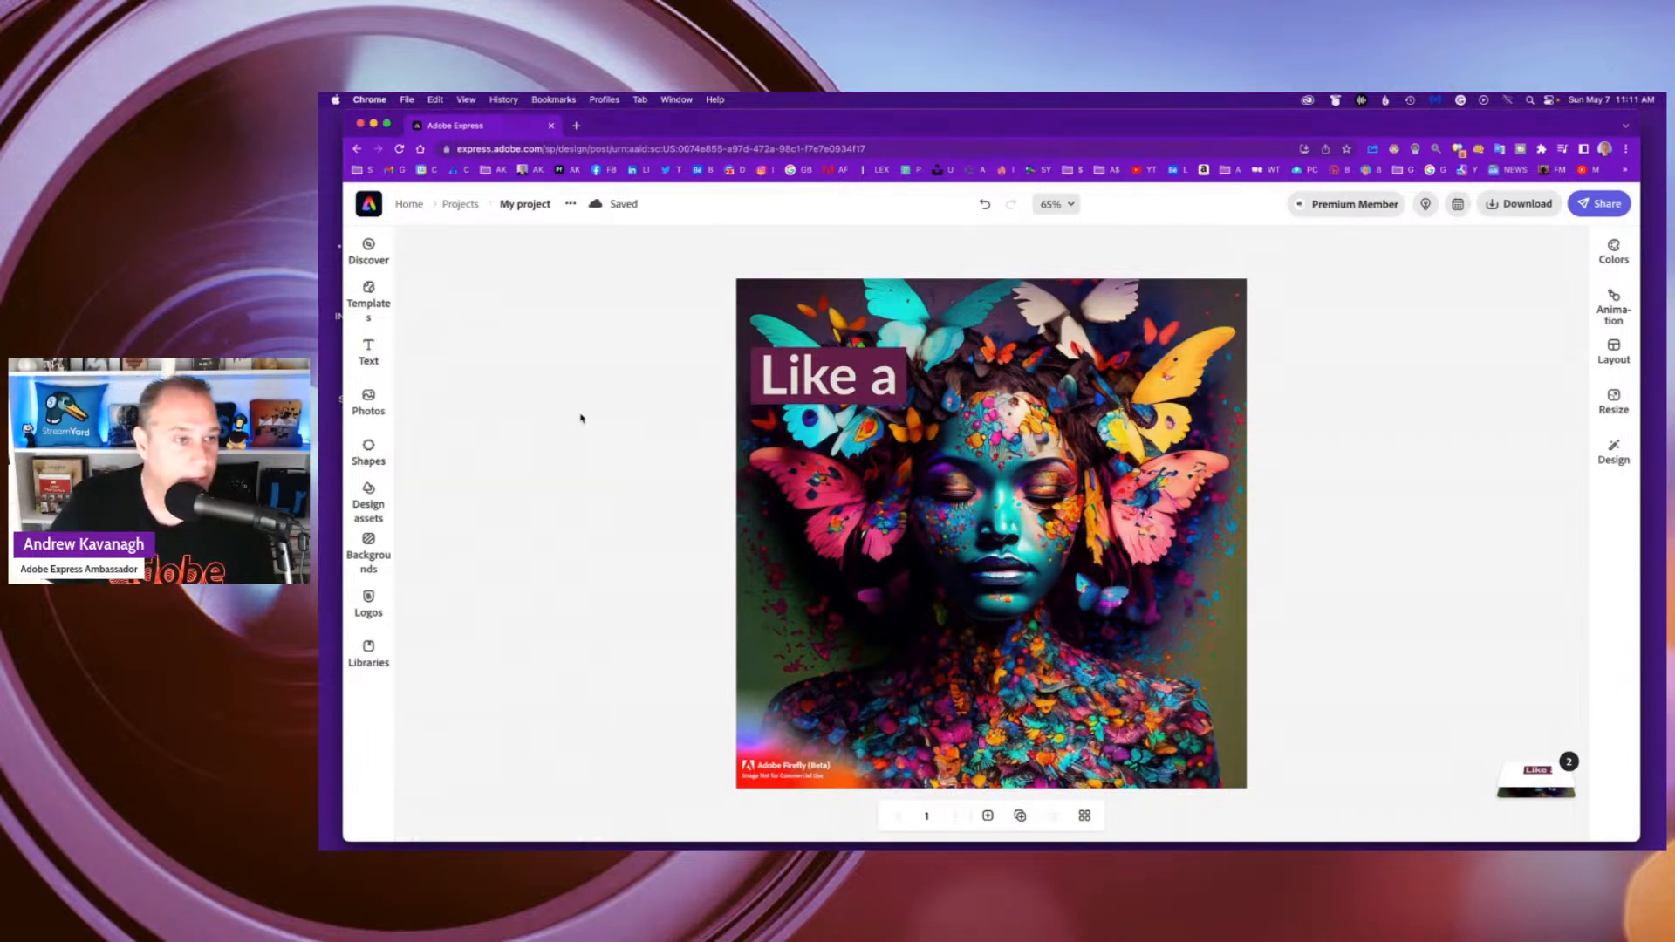
Add a new text reading DREAM just below the figure's mouth and remove its background shape
{"action": "left_click", "coordinate": [369, 352]}
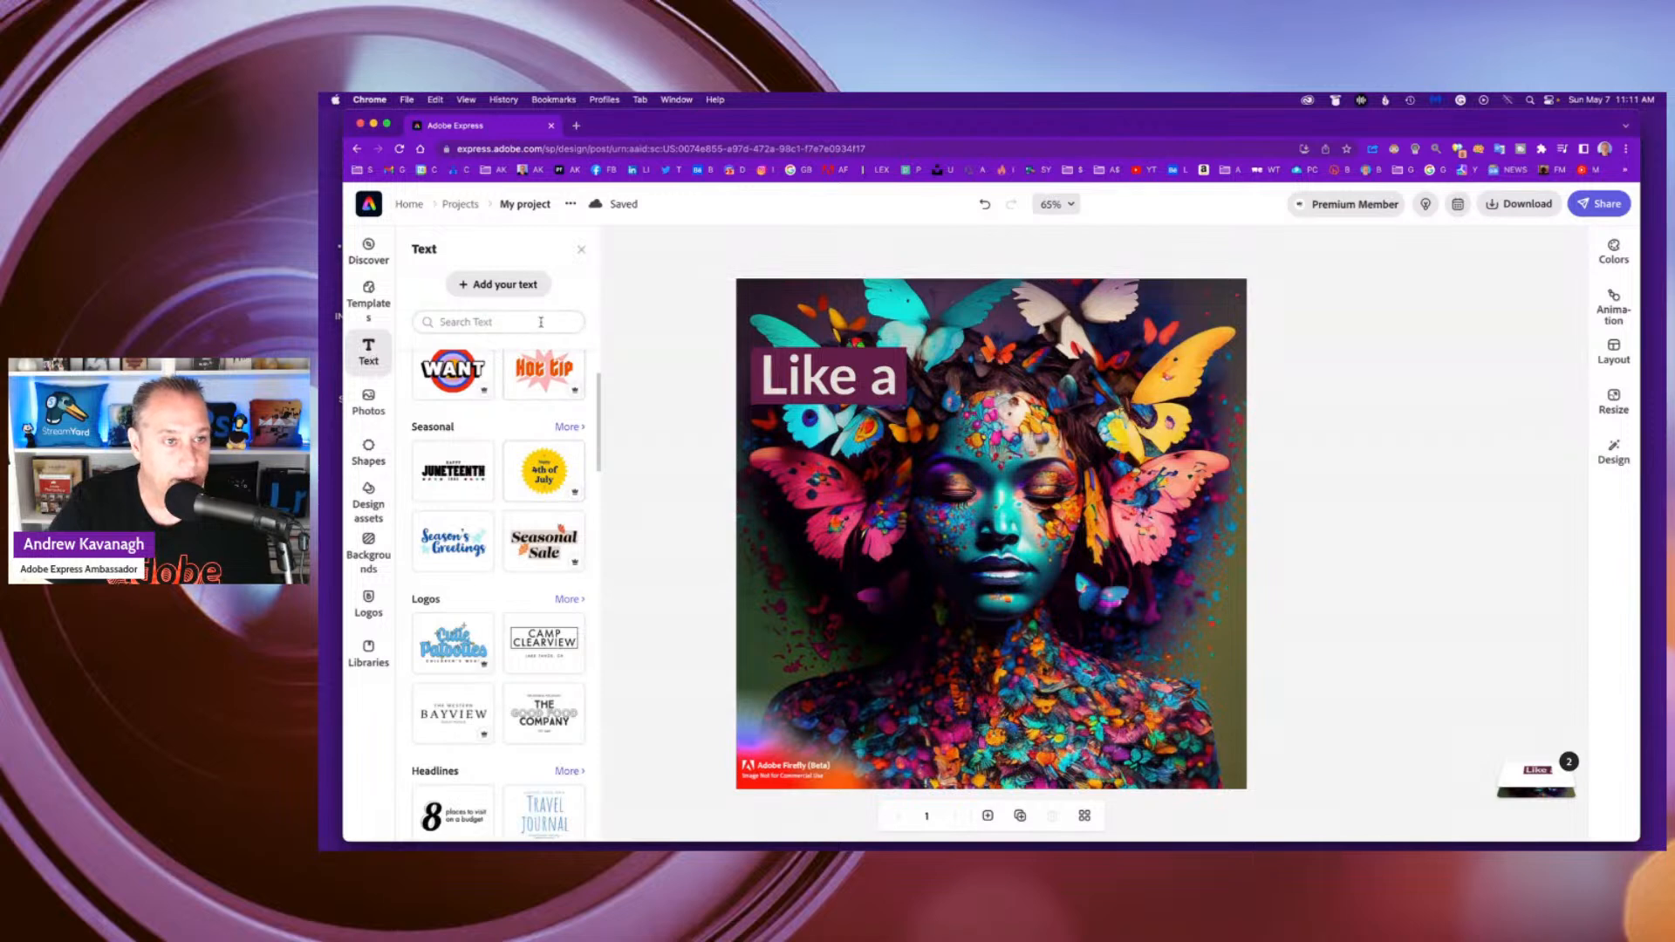
{"action": "left_click", "coordinate": [505, 285]}
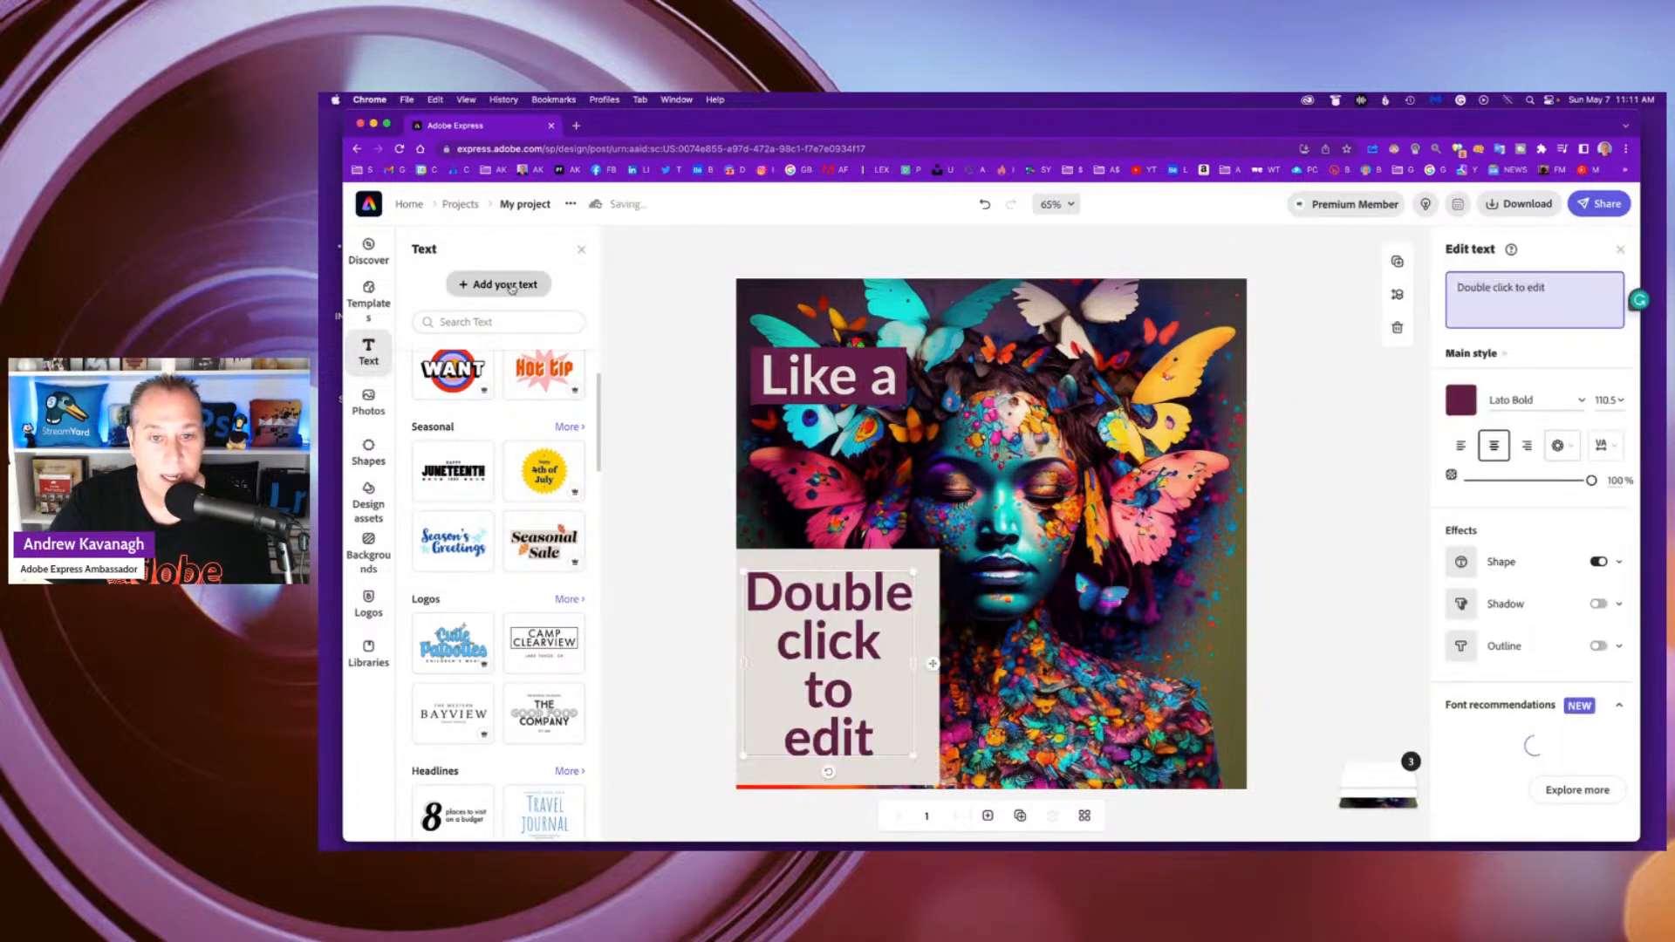
{"action": "left_click_drag", "start_coordinate": [861, 652], "coordinate": [987, 609]}
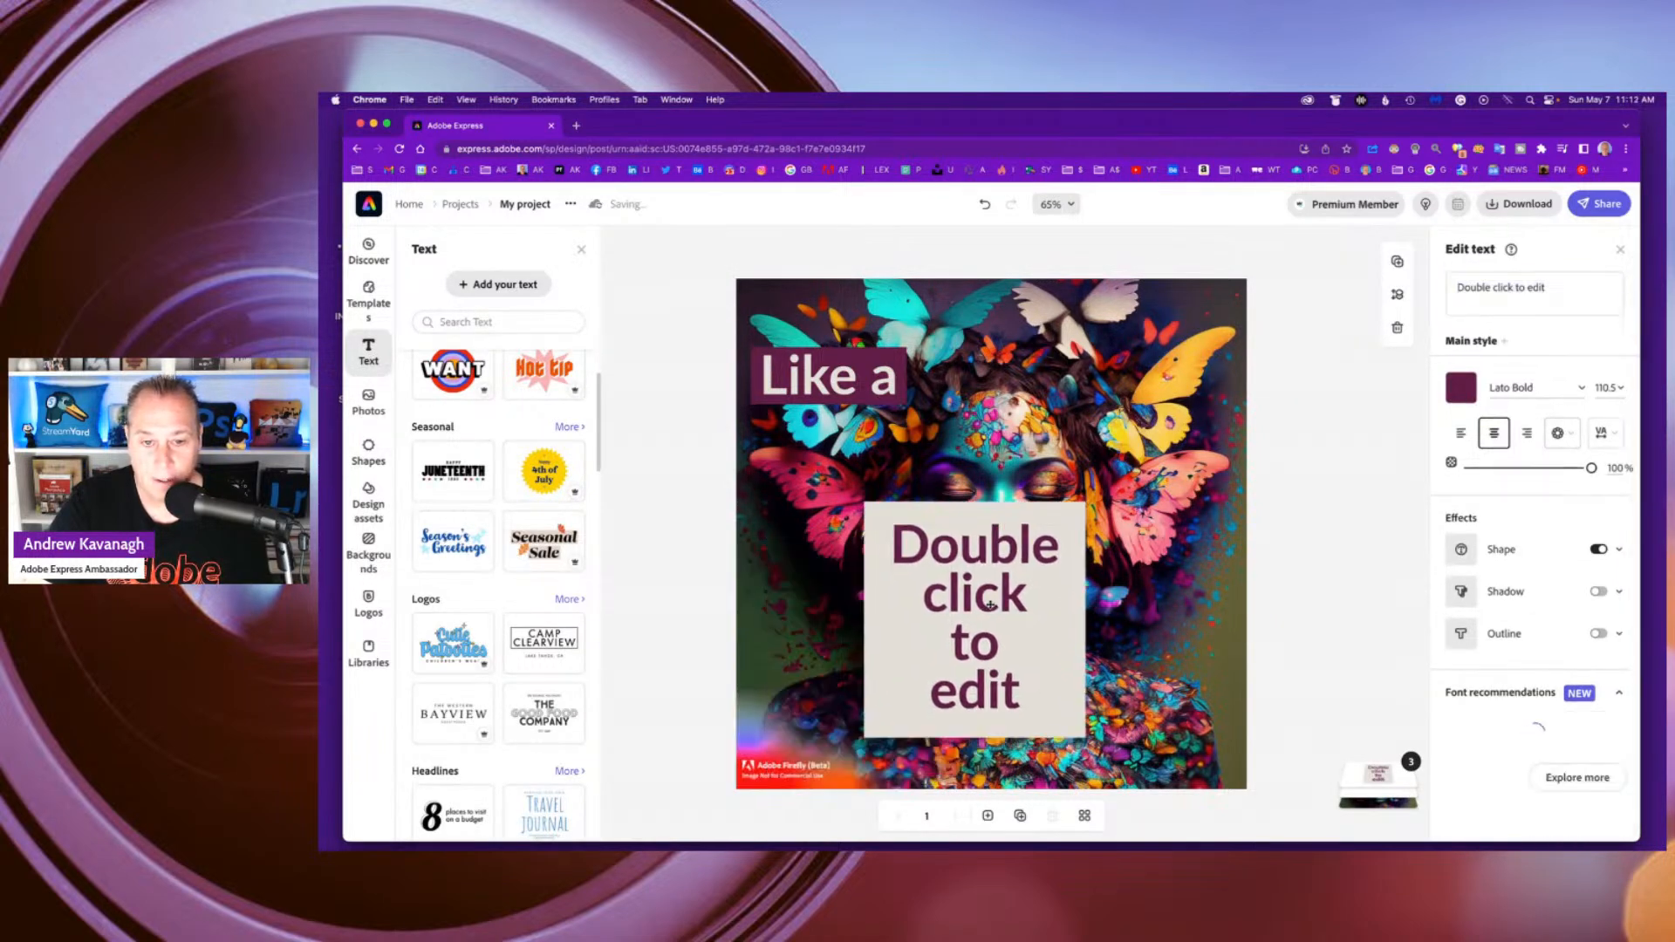
{"action": "double_click", "coordinate": [988, 610]}
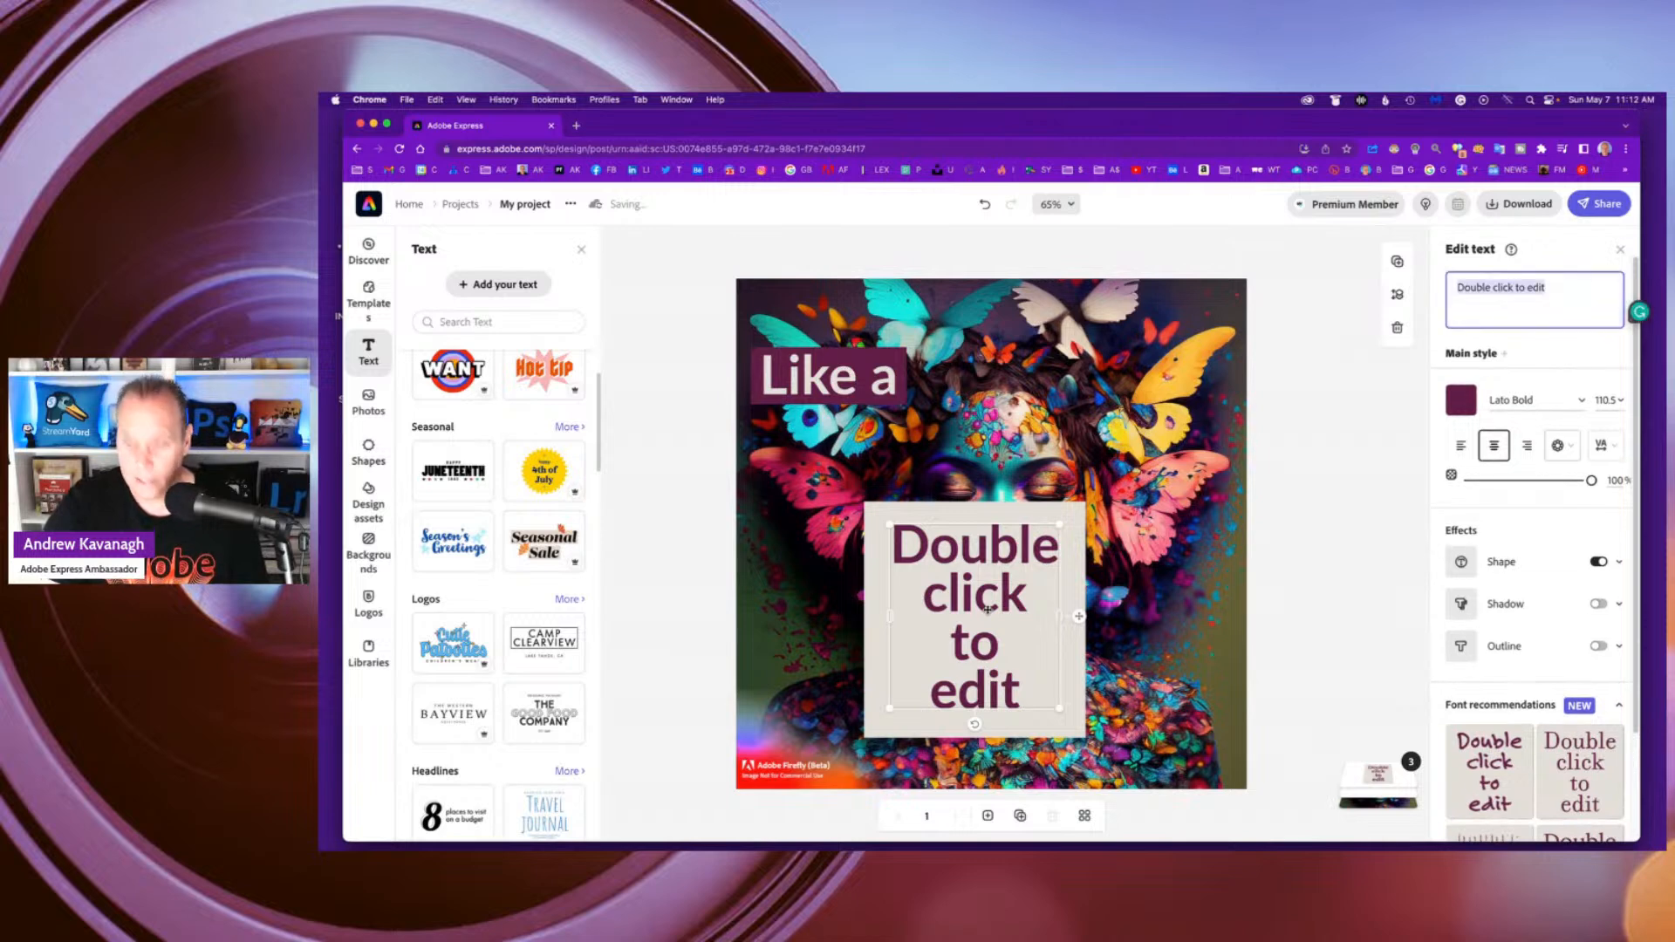
{"action": "type", "text": "DREAM"}
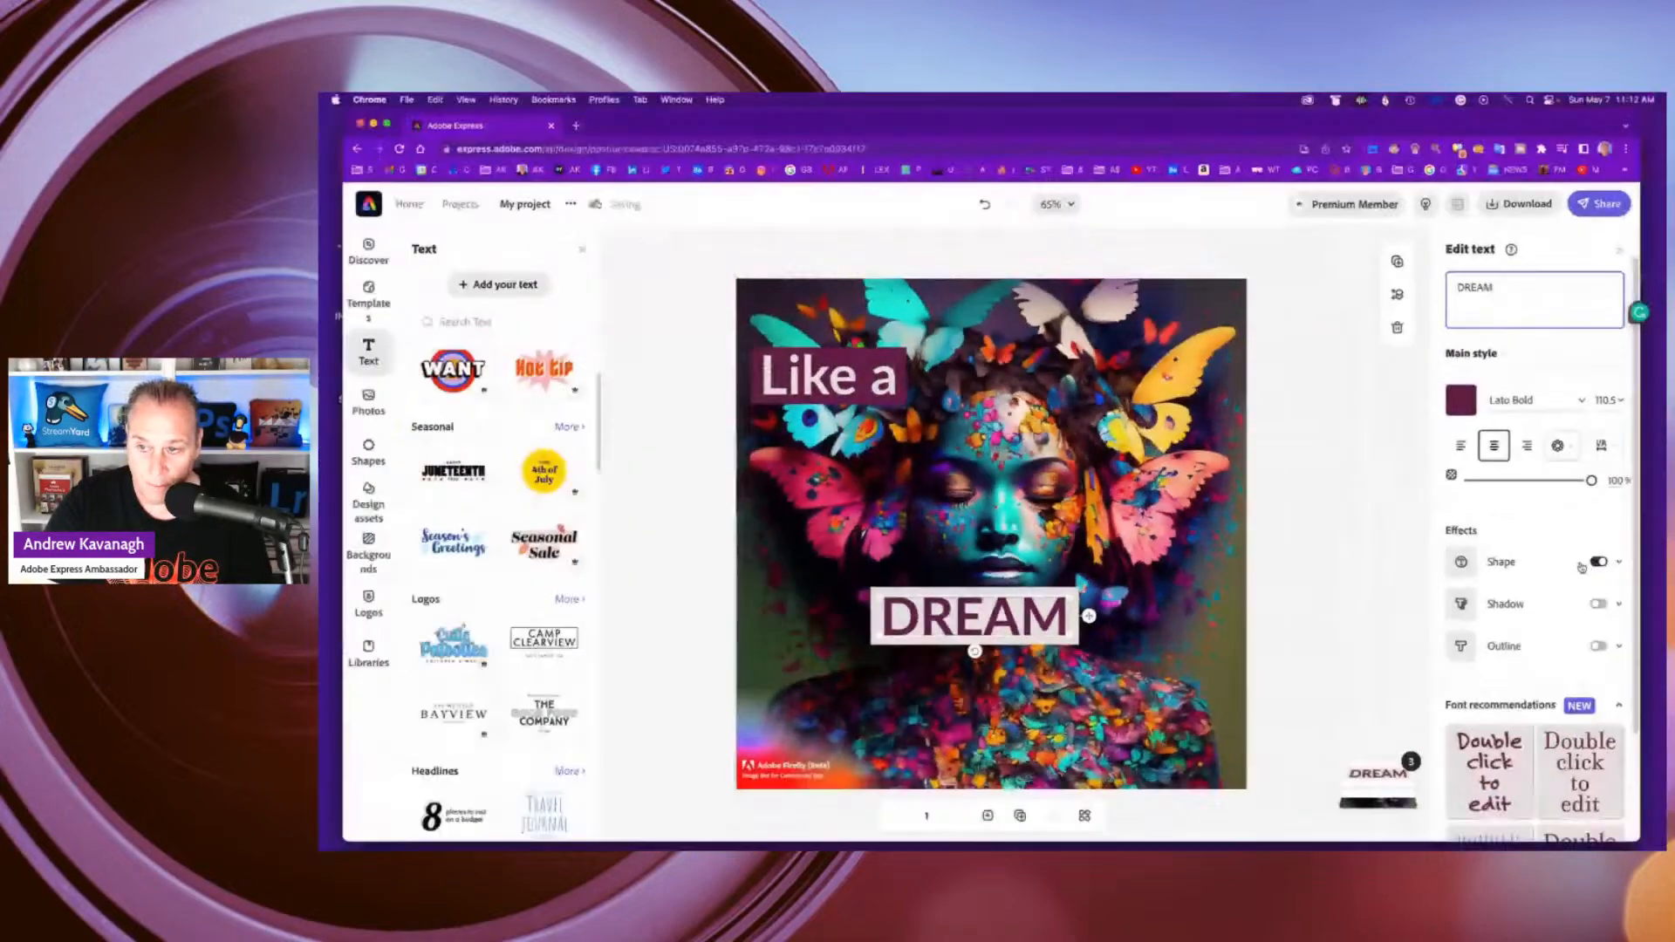
{"action": "left_click", "coordinate": [1600, 563]}
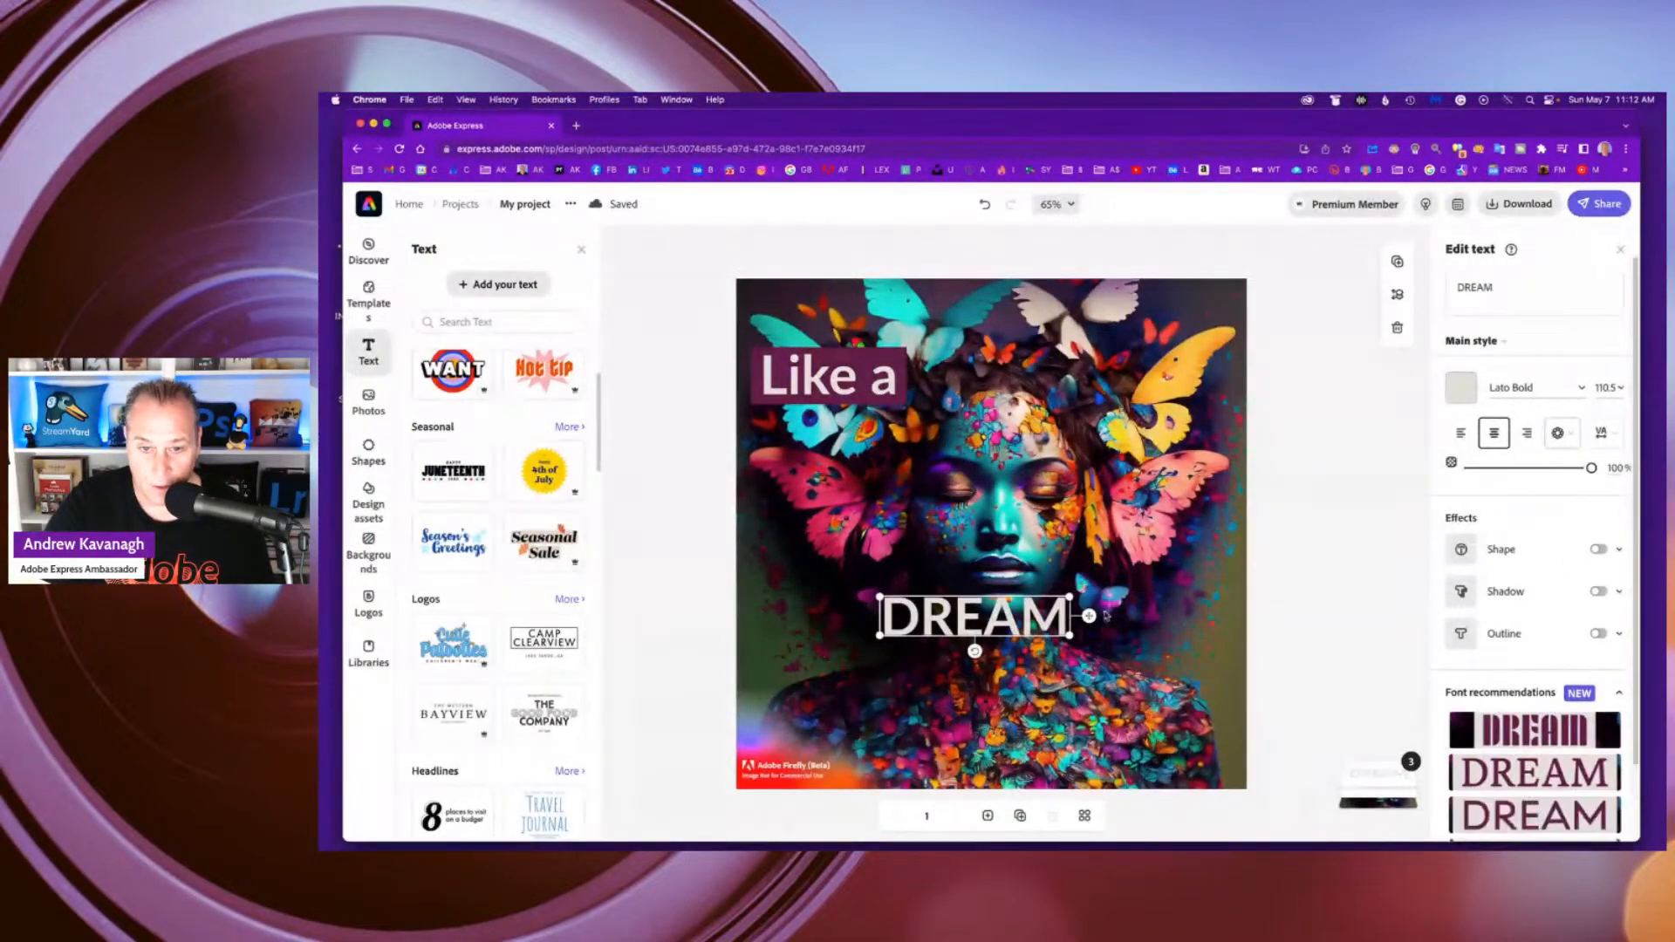
{"action": "left_click_drag", "start_coordinate": [1049, 621], "coordinate": [1068, 607]}
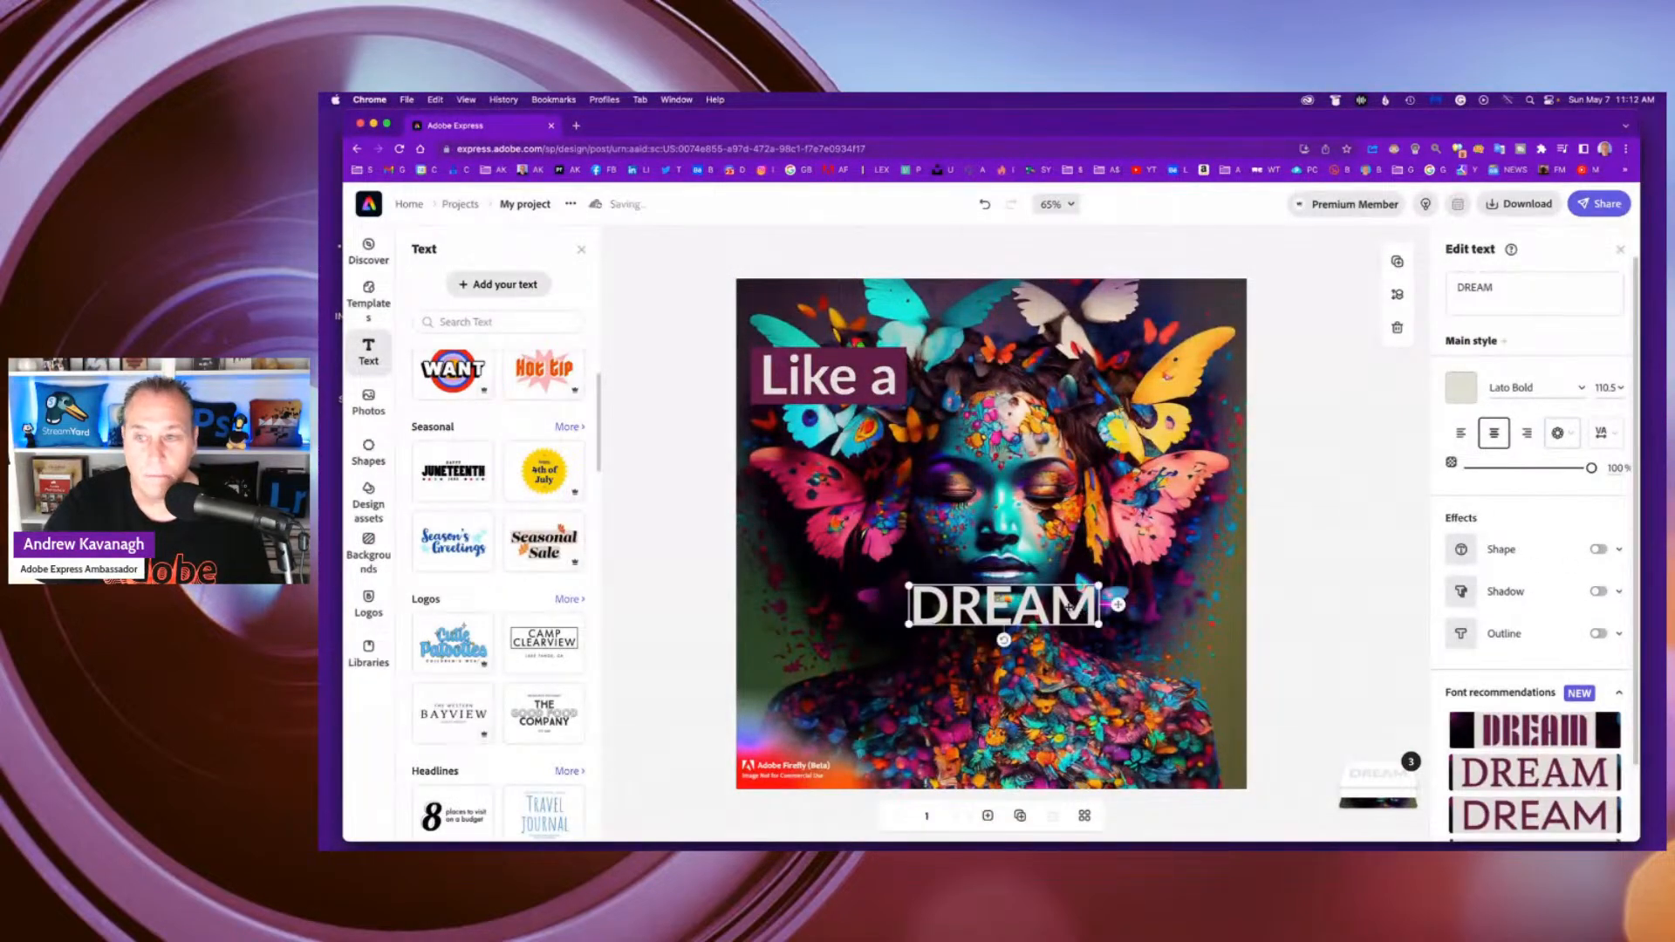
Set the DREAM text's colour to white (#FFFFFF) and shift the text slightly left to centre it under the face
{"action": "left_click", "coordinate": [1461, 387]}
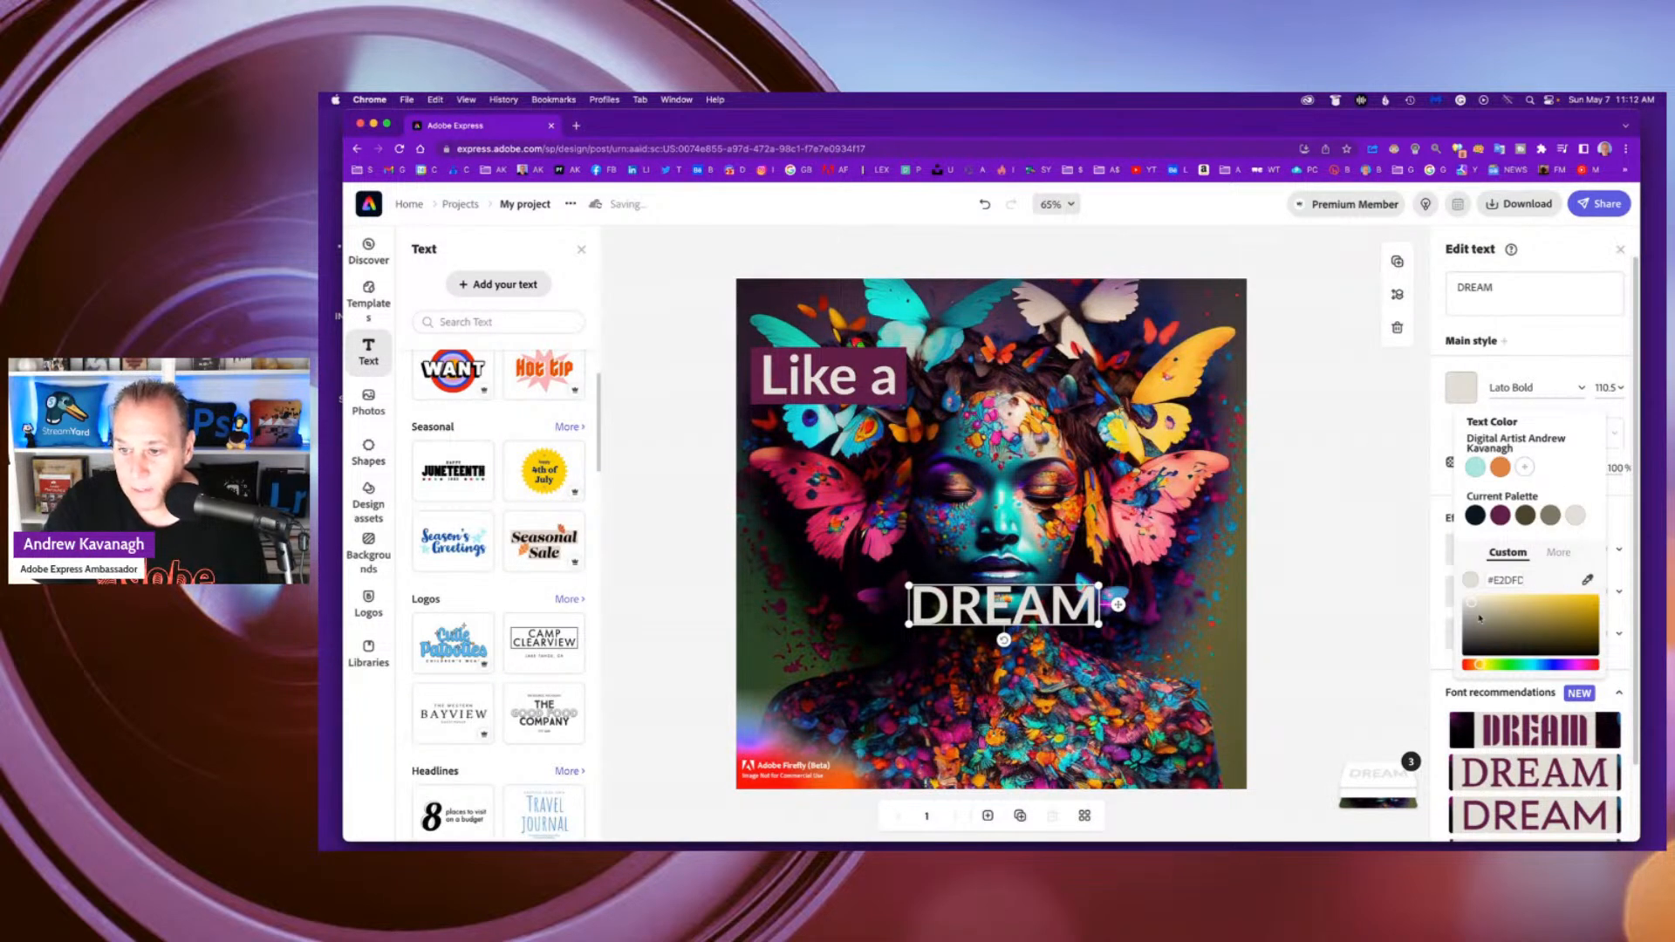
{"action": "left_click", "coordinate": [1473, 606]}
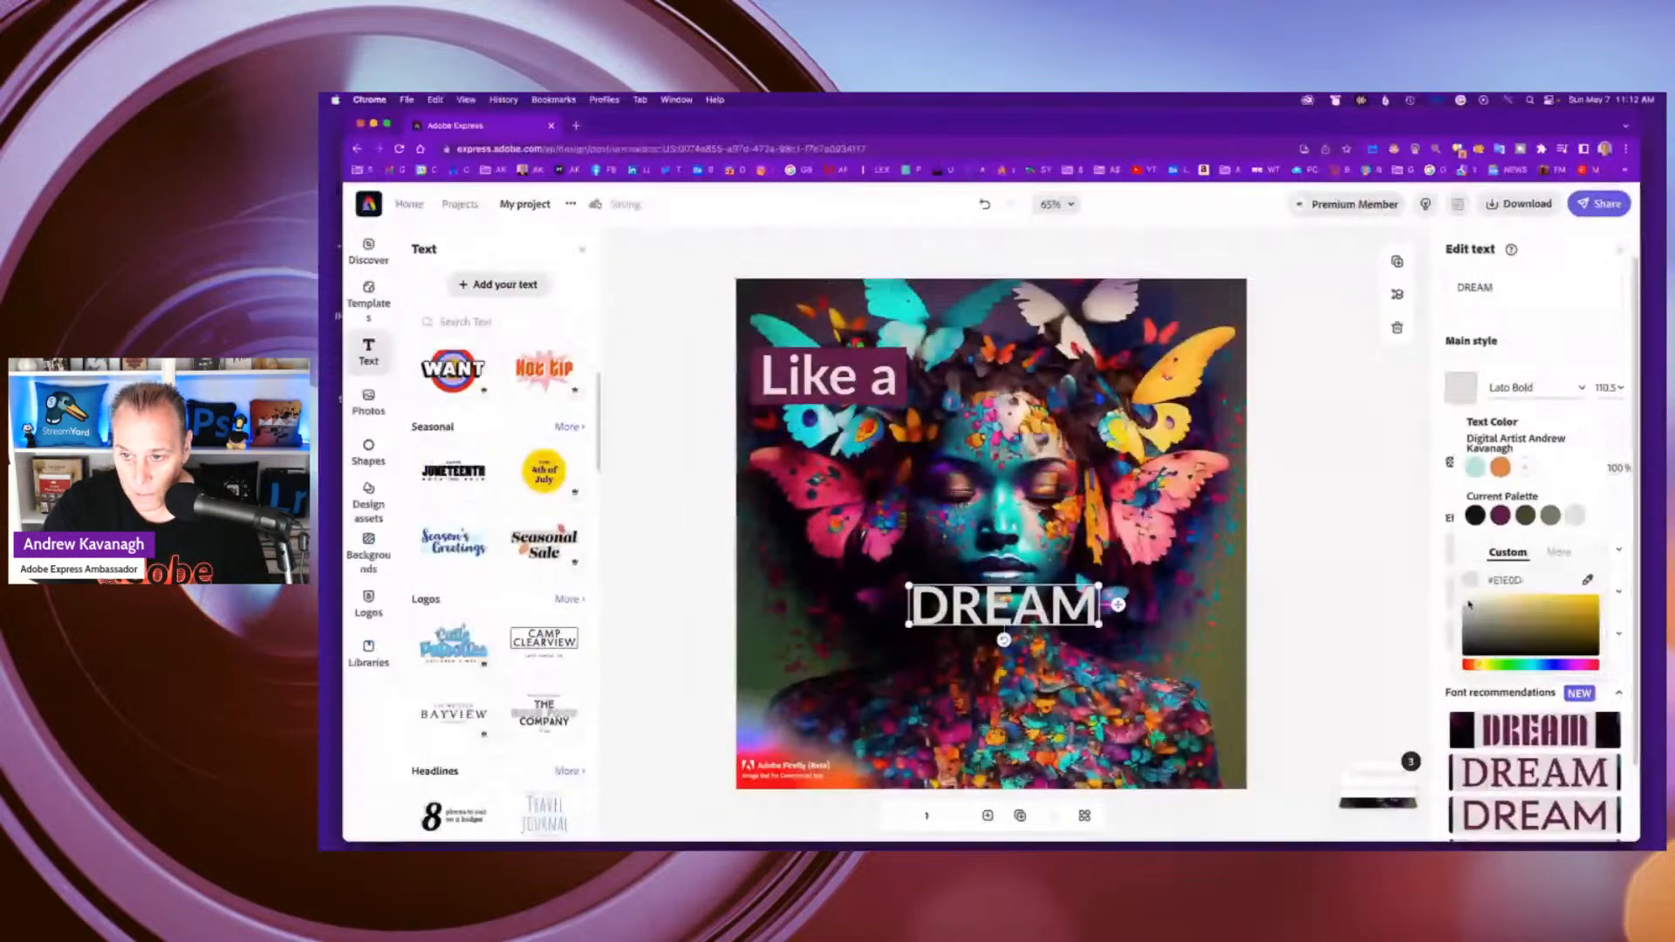
{"action": "left_click", "coordinate": [1468, 598]}
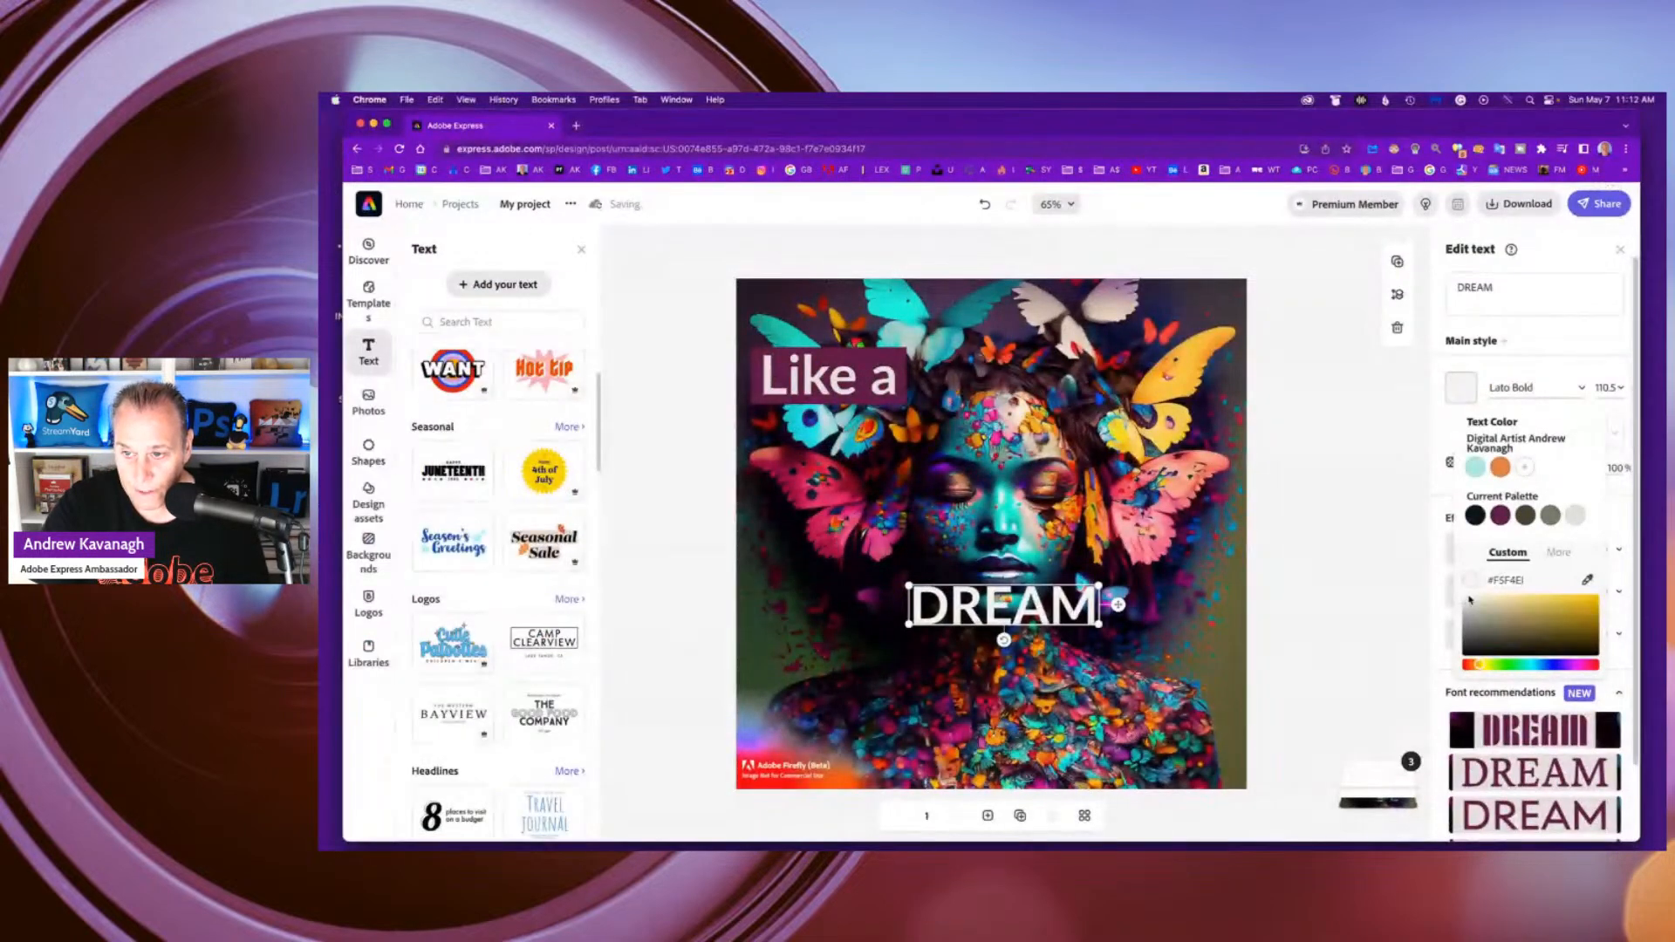
{"action": "left_click_drag", "start_coordinate": [1493, 579], "coordinate": [1533, 583]}
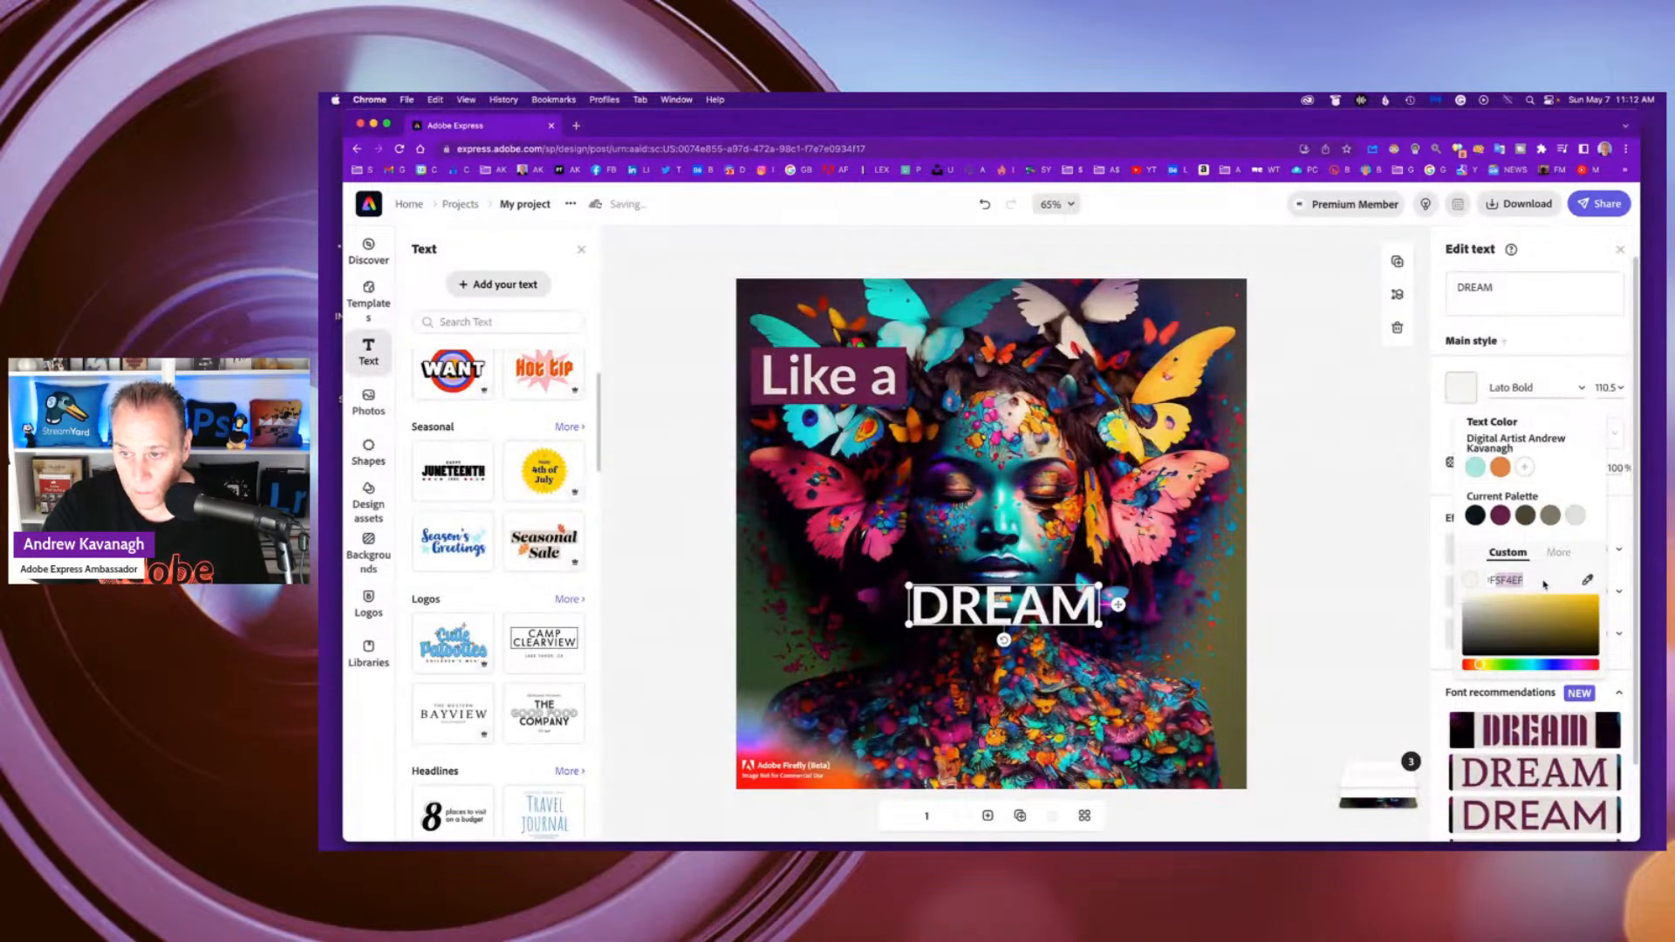
{"action": "type", "text": "FF"}
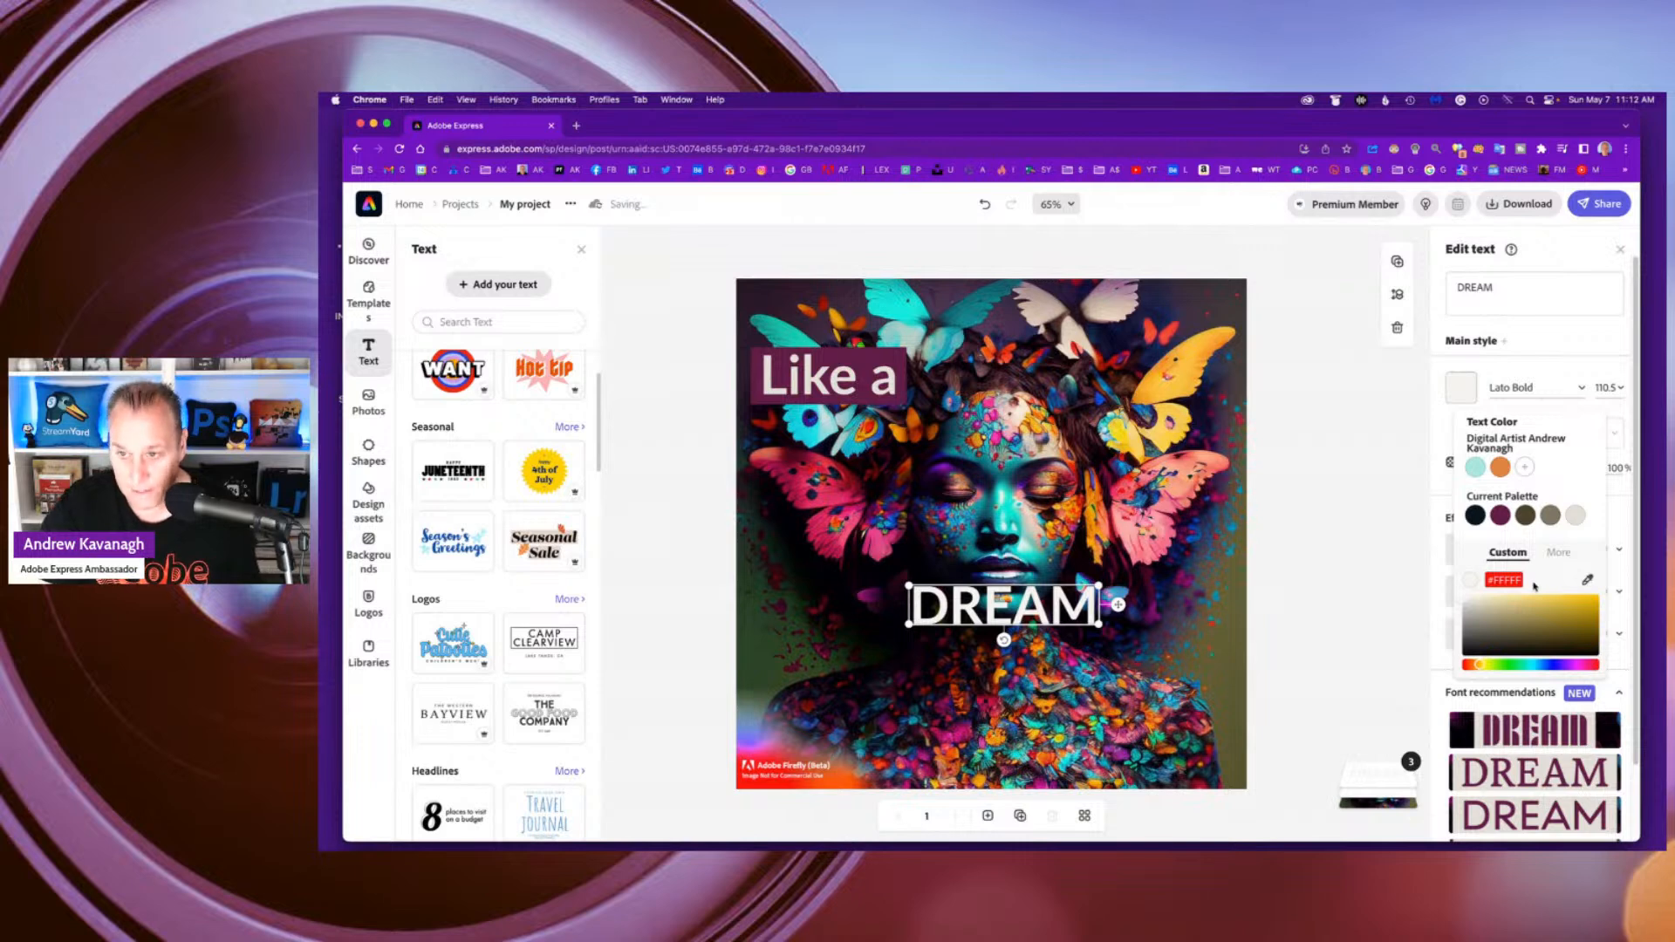
{"action": "type", "text": "FFF"}
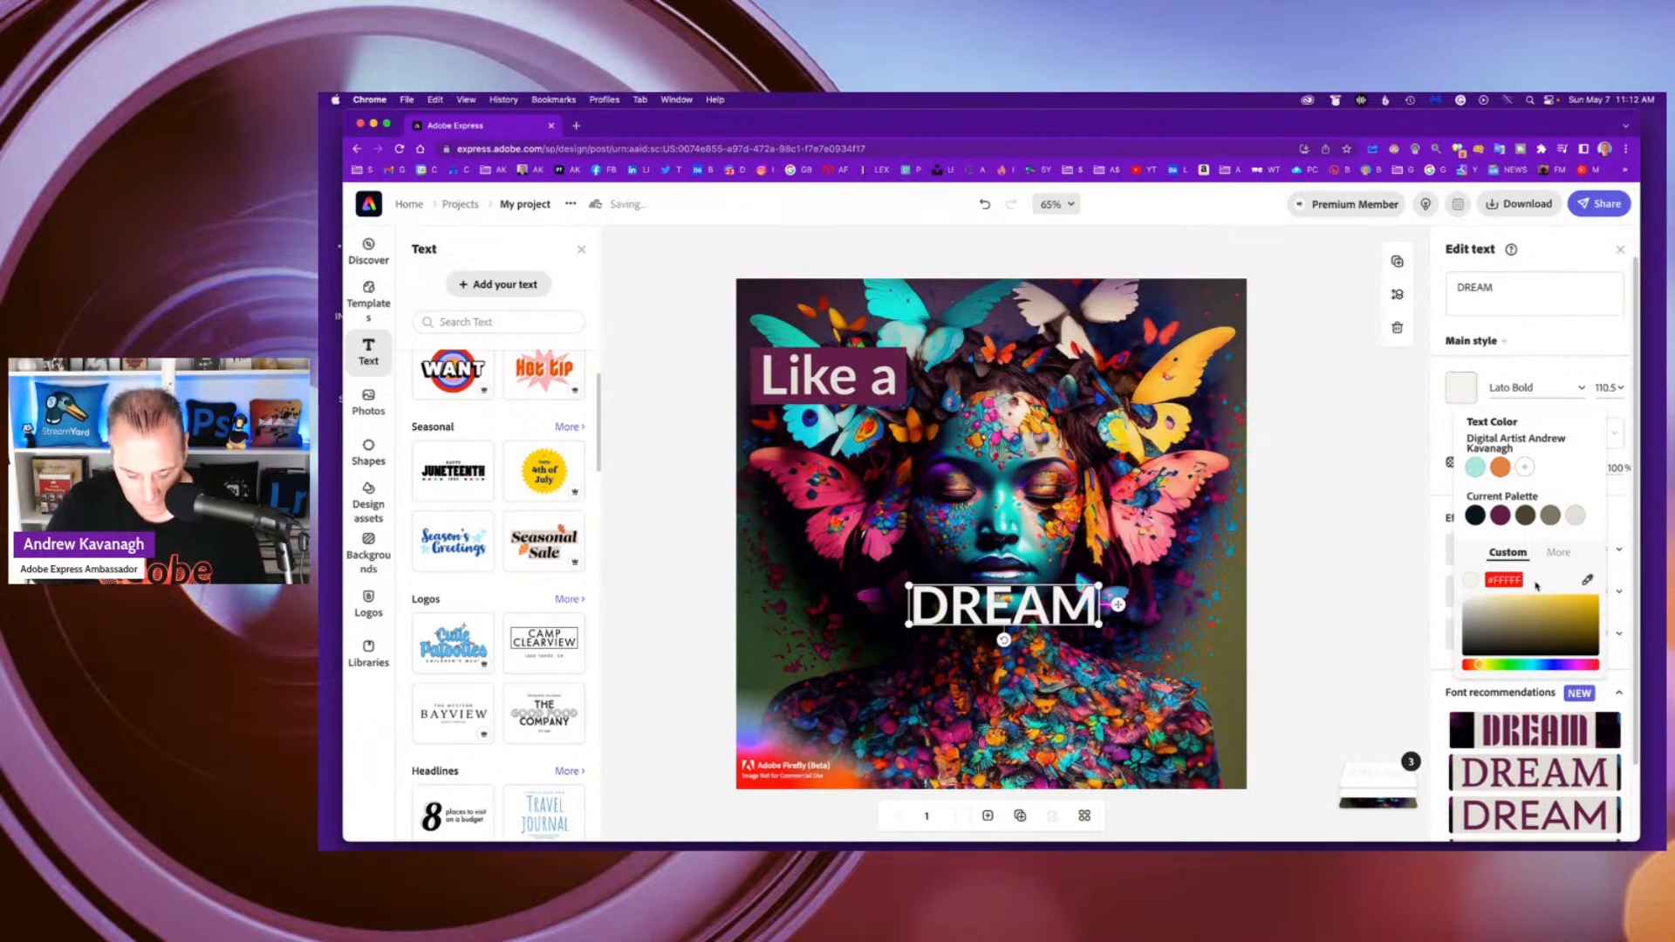
{"action": "type", "text": "F"}
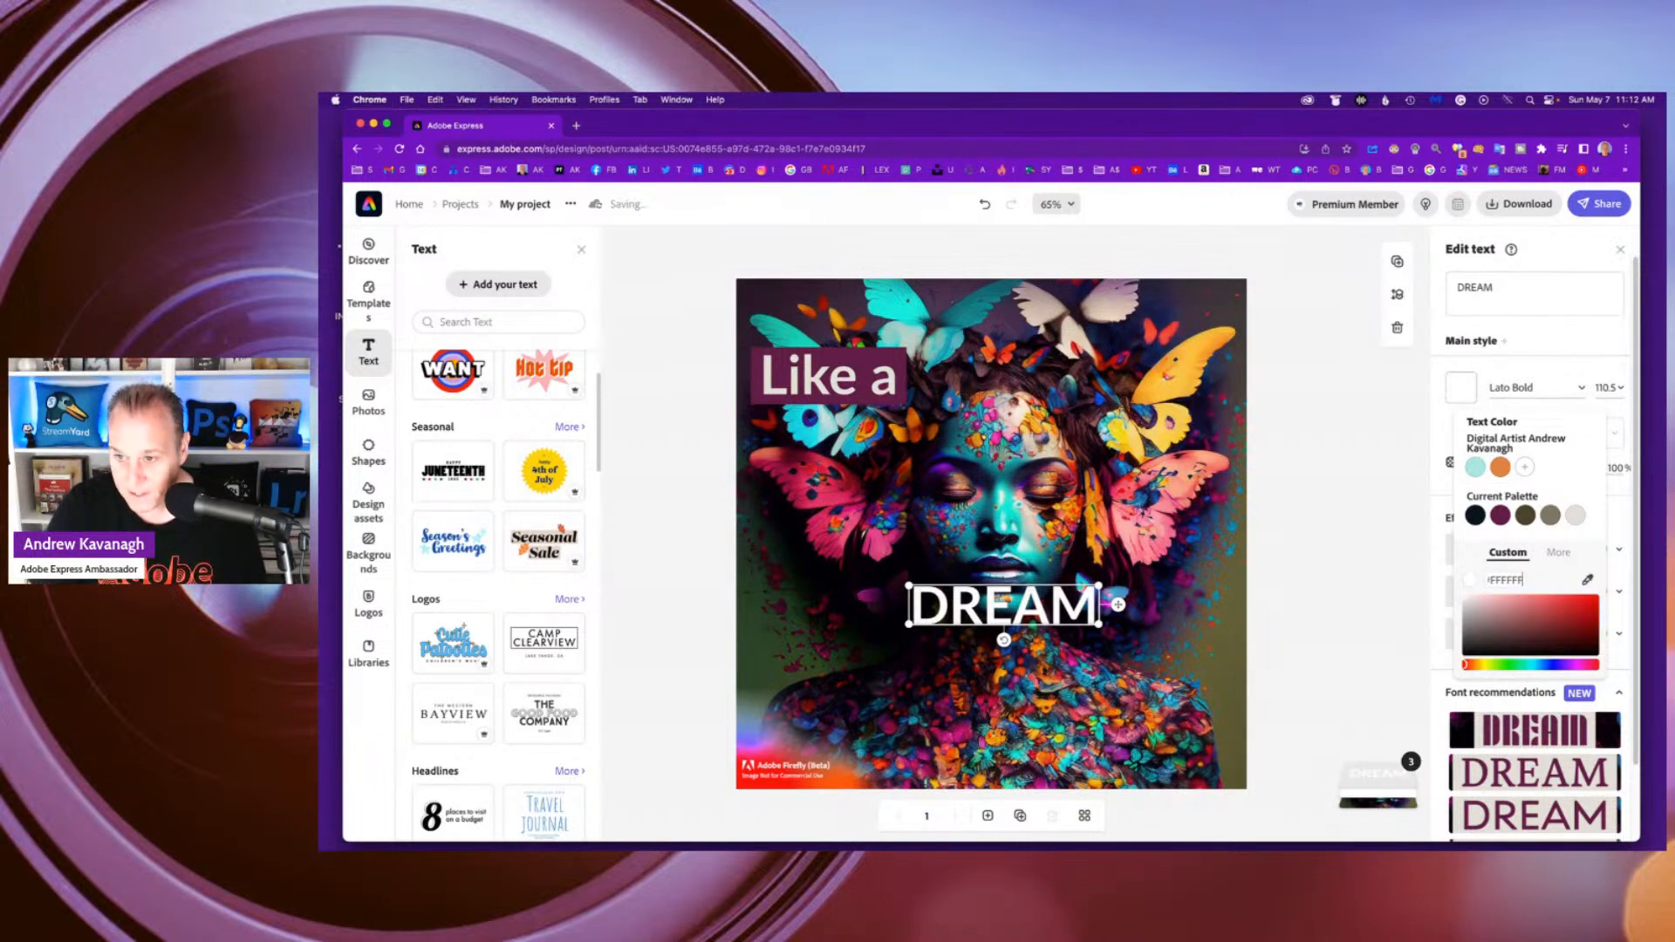
{"action": "left_click", "coordinate": [1331, 648]}
{"action": "left_click_drag", "start_coordinate": [1058, 604], "coordinate": [1046, 609]}
Try a bold condensed and a thin wide recommended font on the DREAM text, then restore its original font
{"action": "scroll", "coordinate": [1557, 606], "scroll_direction": "down", "scroll_amount": 2}
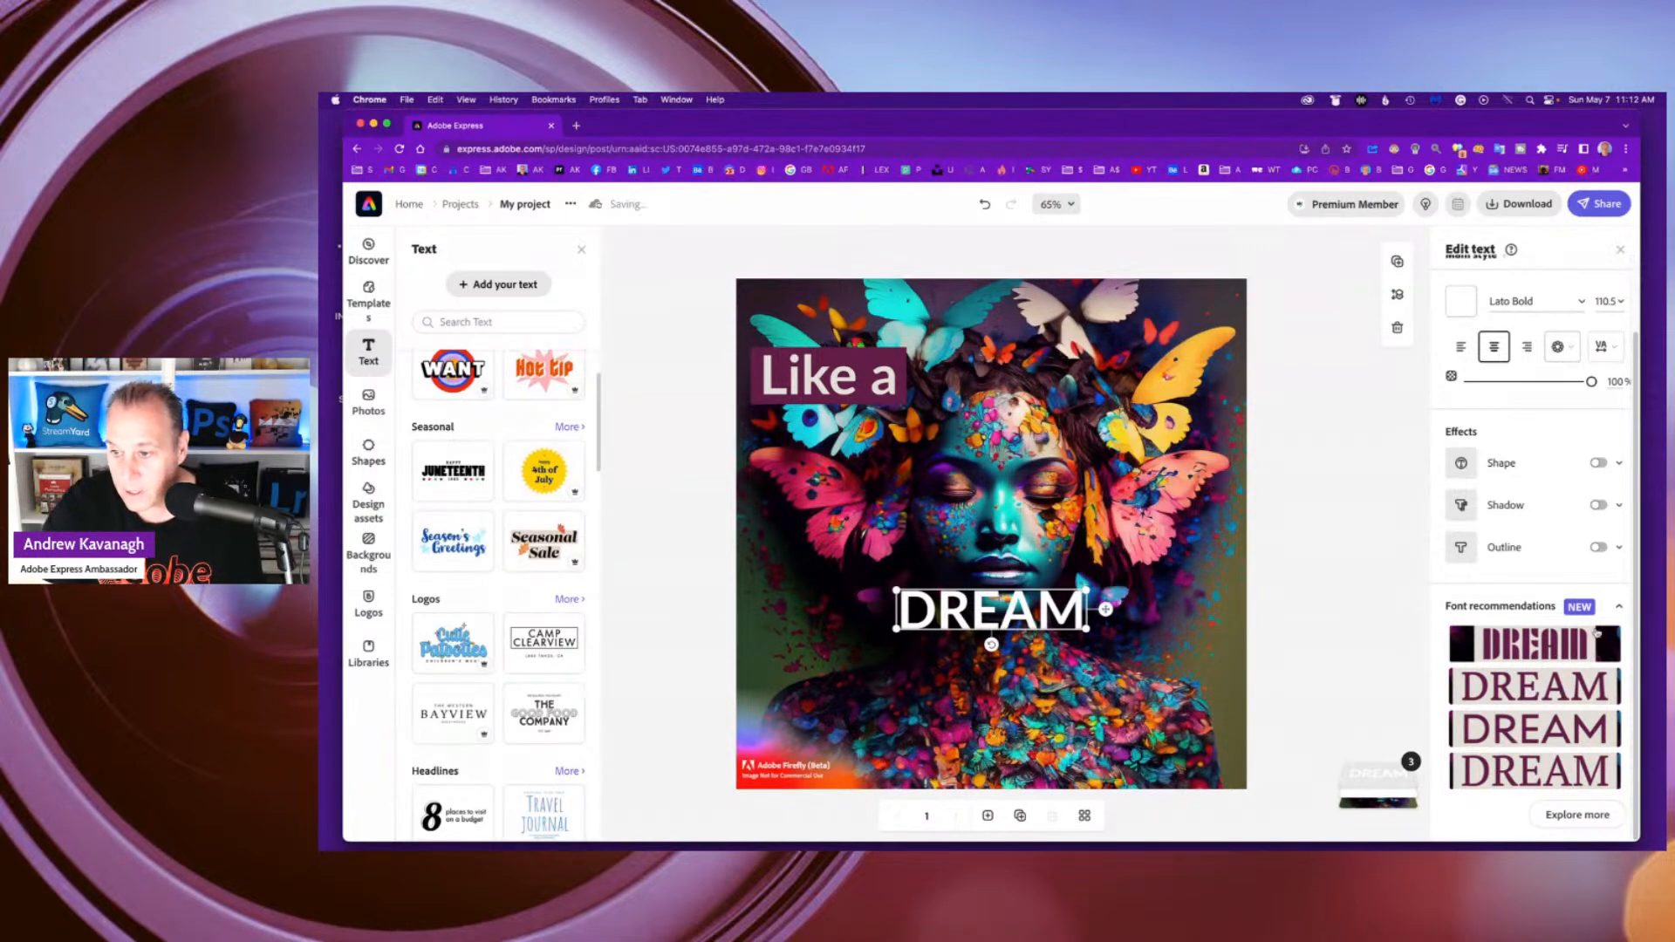
{"action": "left_click", "coordinate": [1619, 607]}
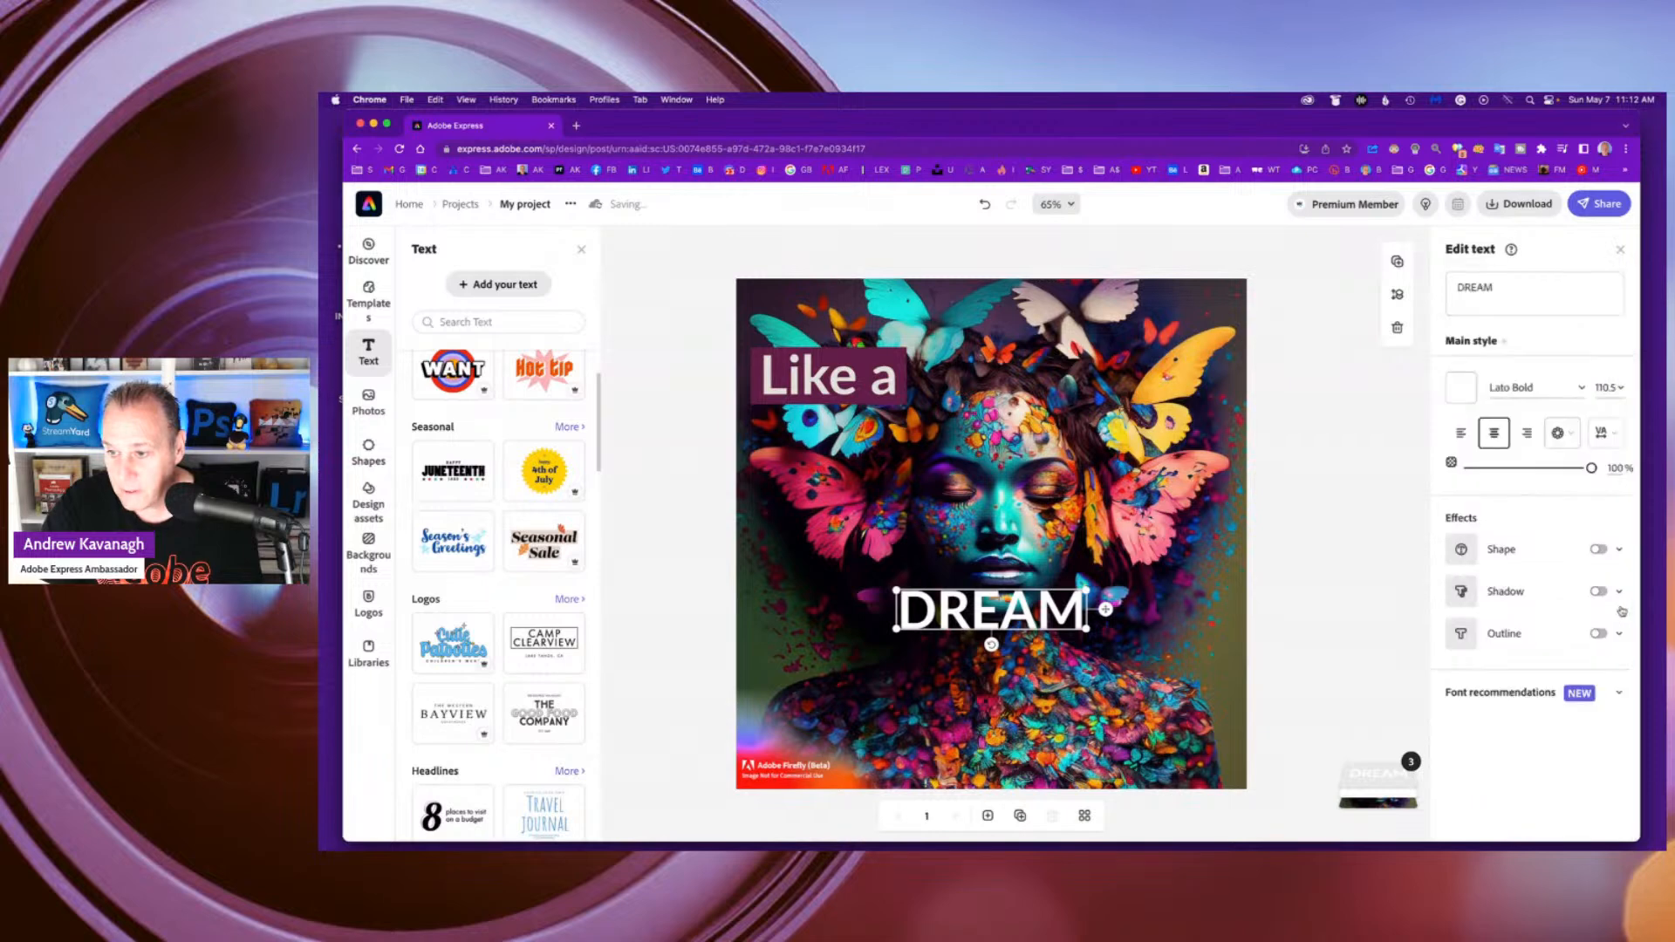
{"action": "left_click", "coordinate": [1620, 697]}
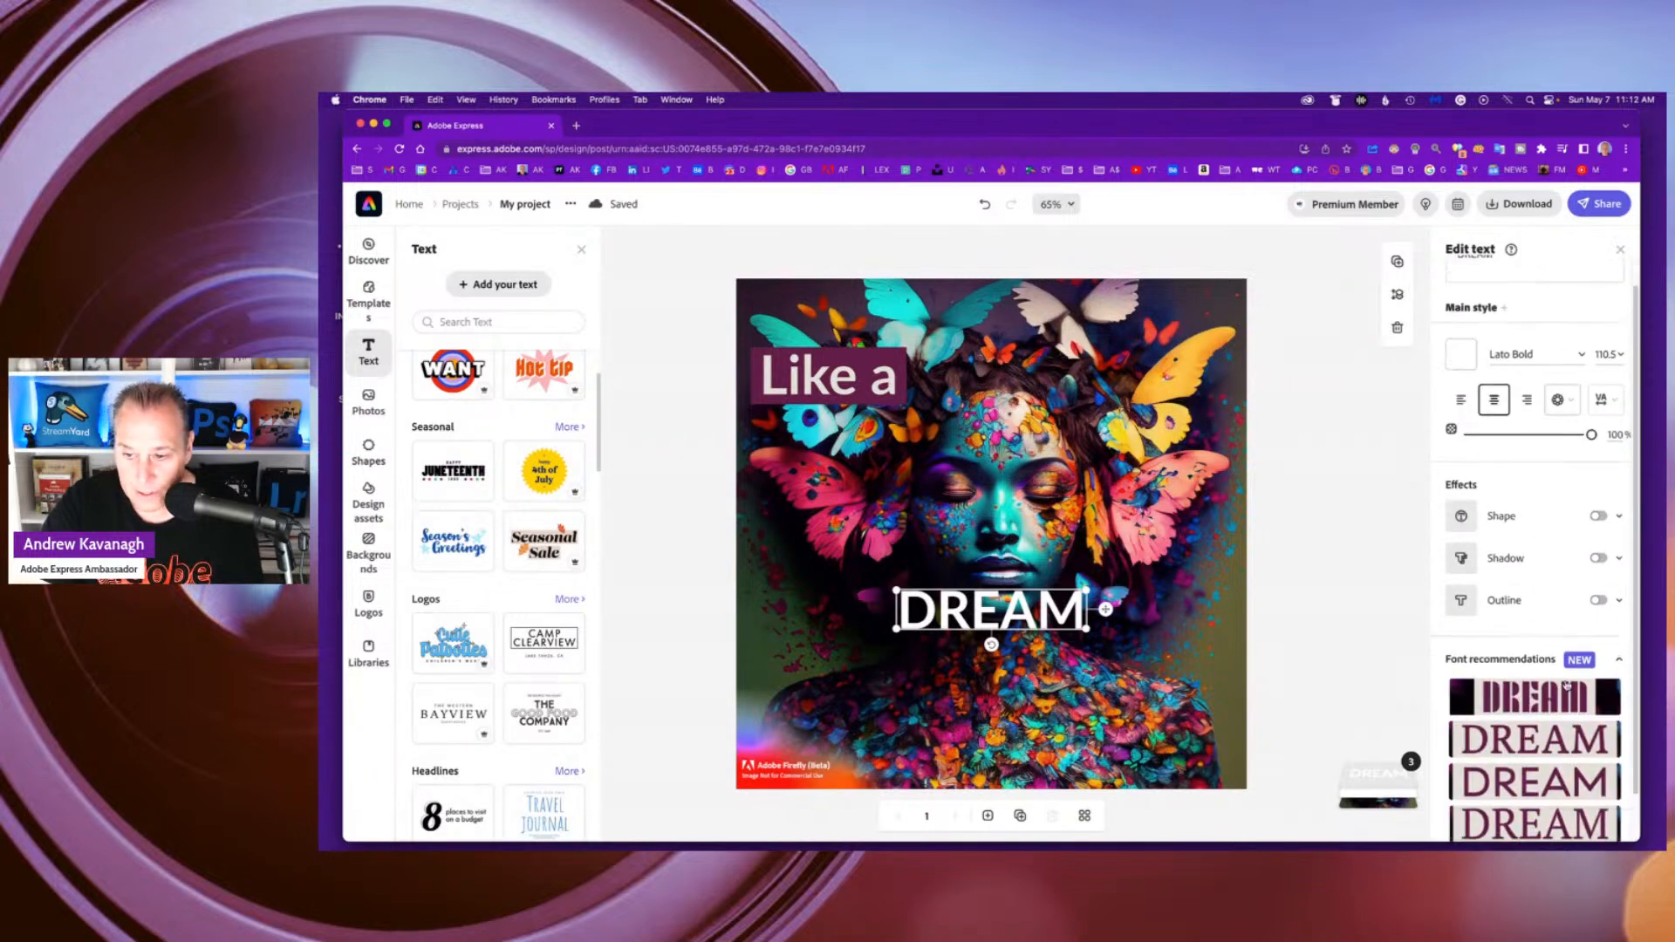
{"action": "left_click", "coordinate": [1561, 815]}
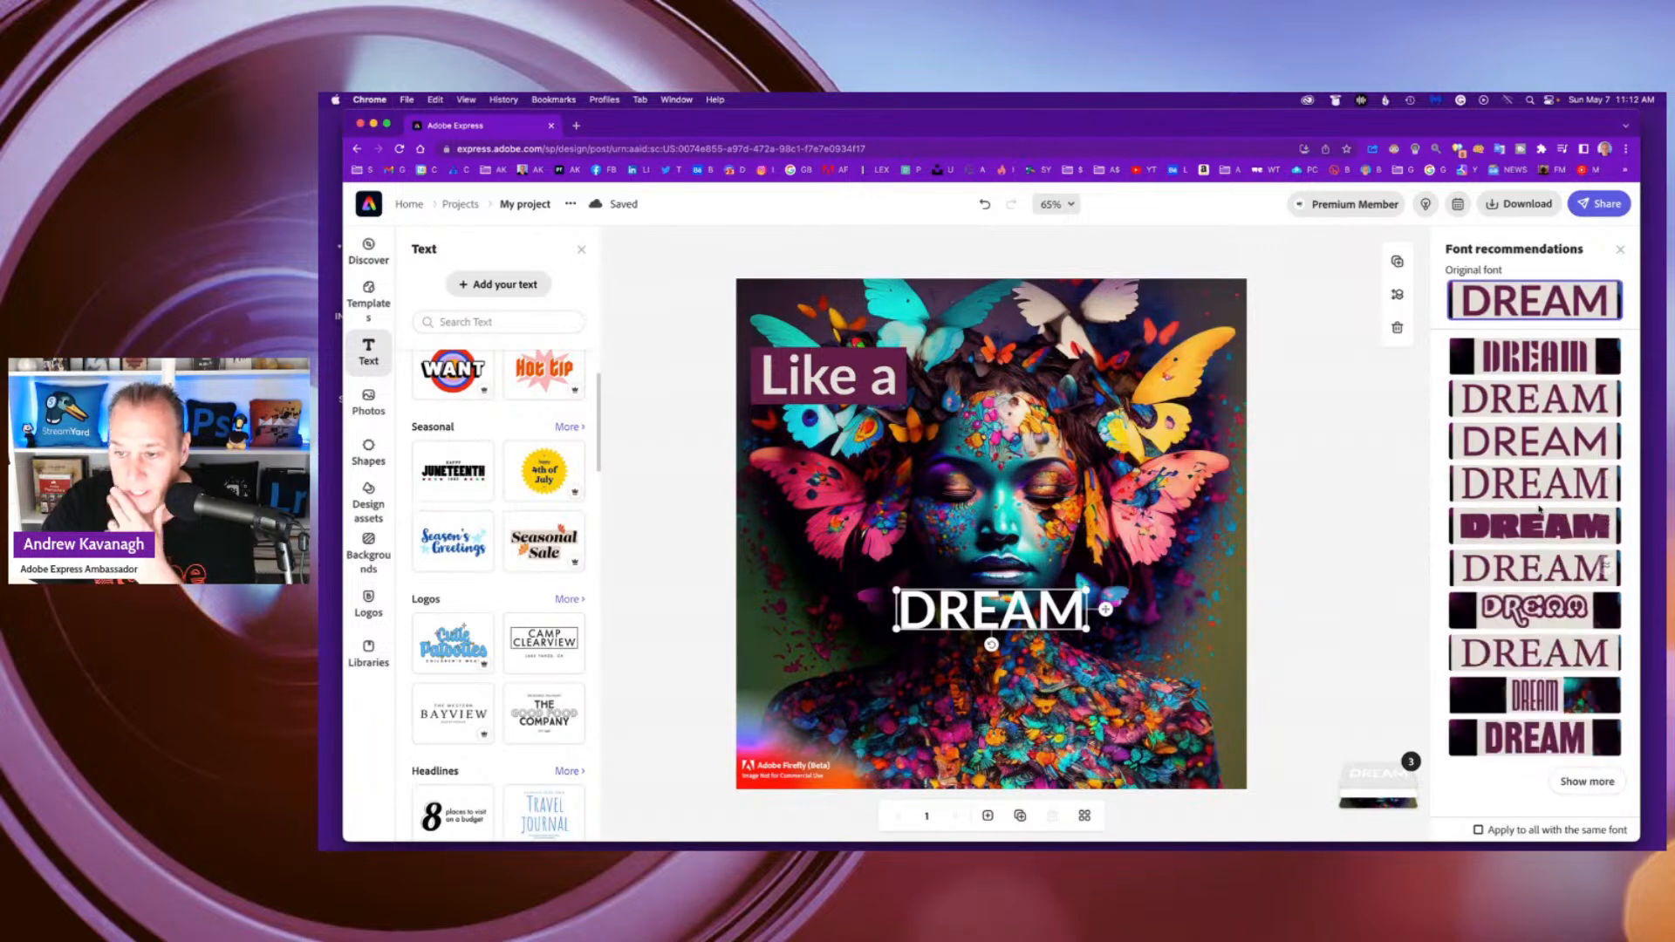
{"action": "left_click", "coordinate": [1537, 738]}
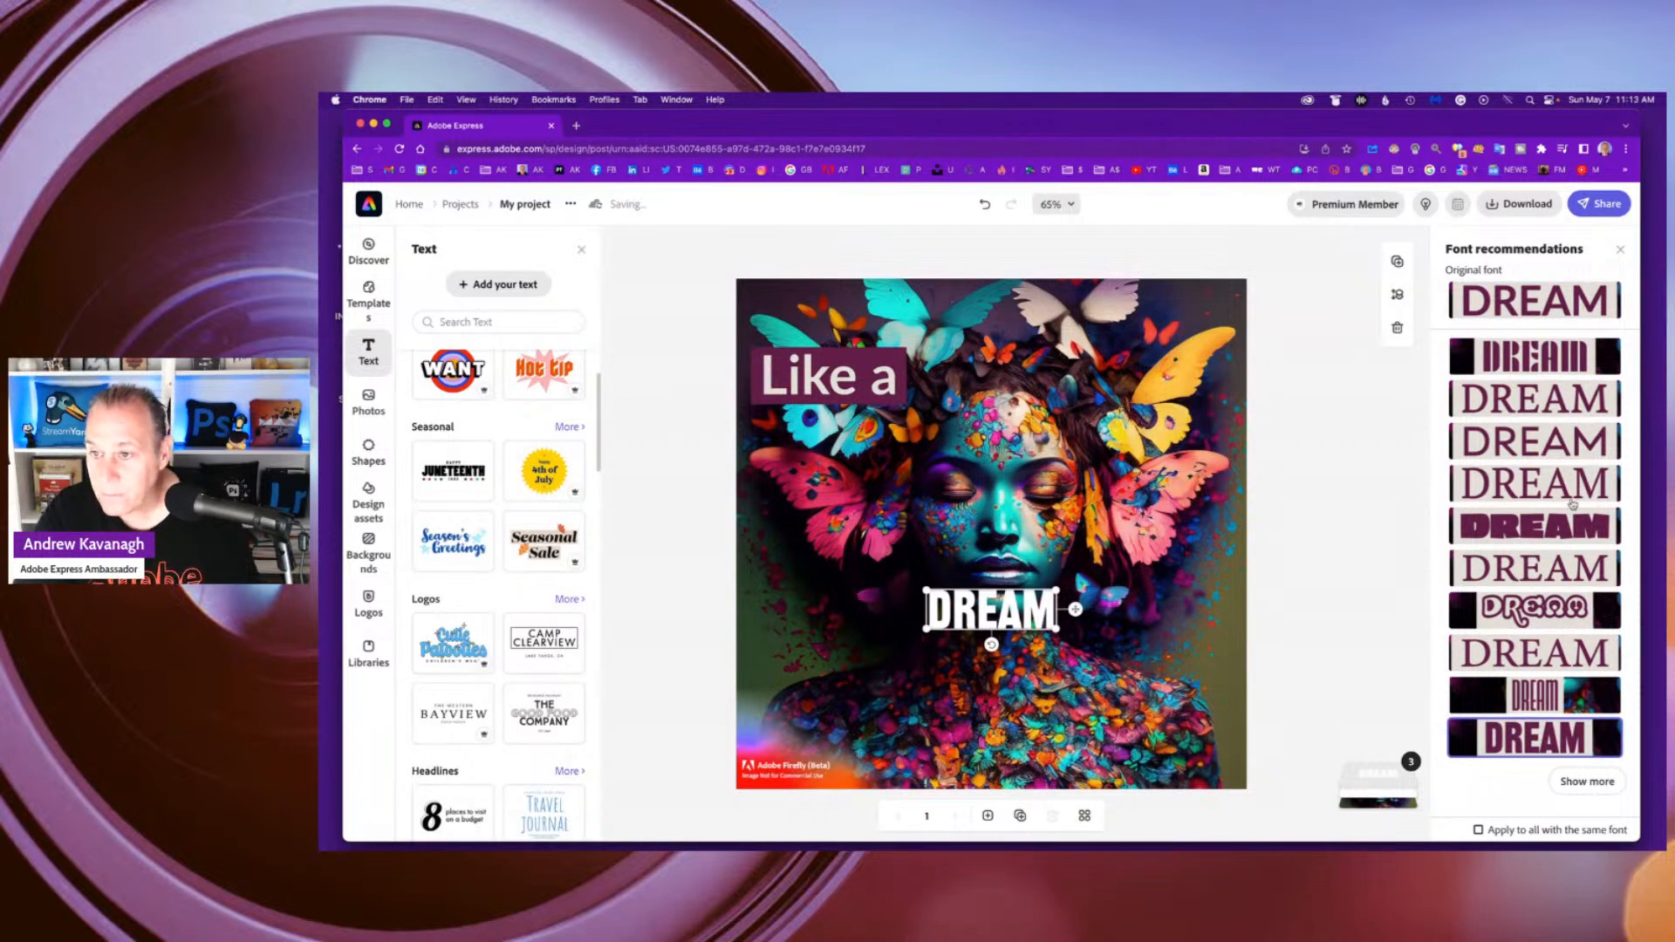
{"action": "left_click", "coordinate": [1552, 443]}
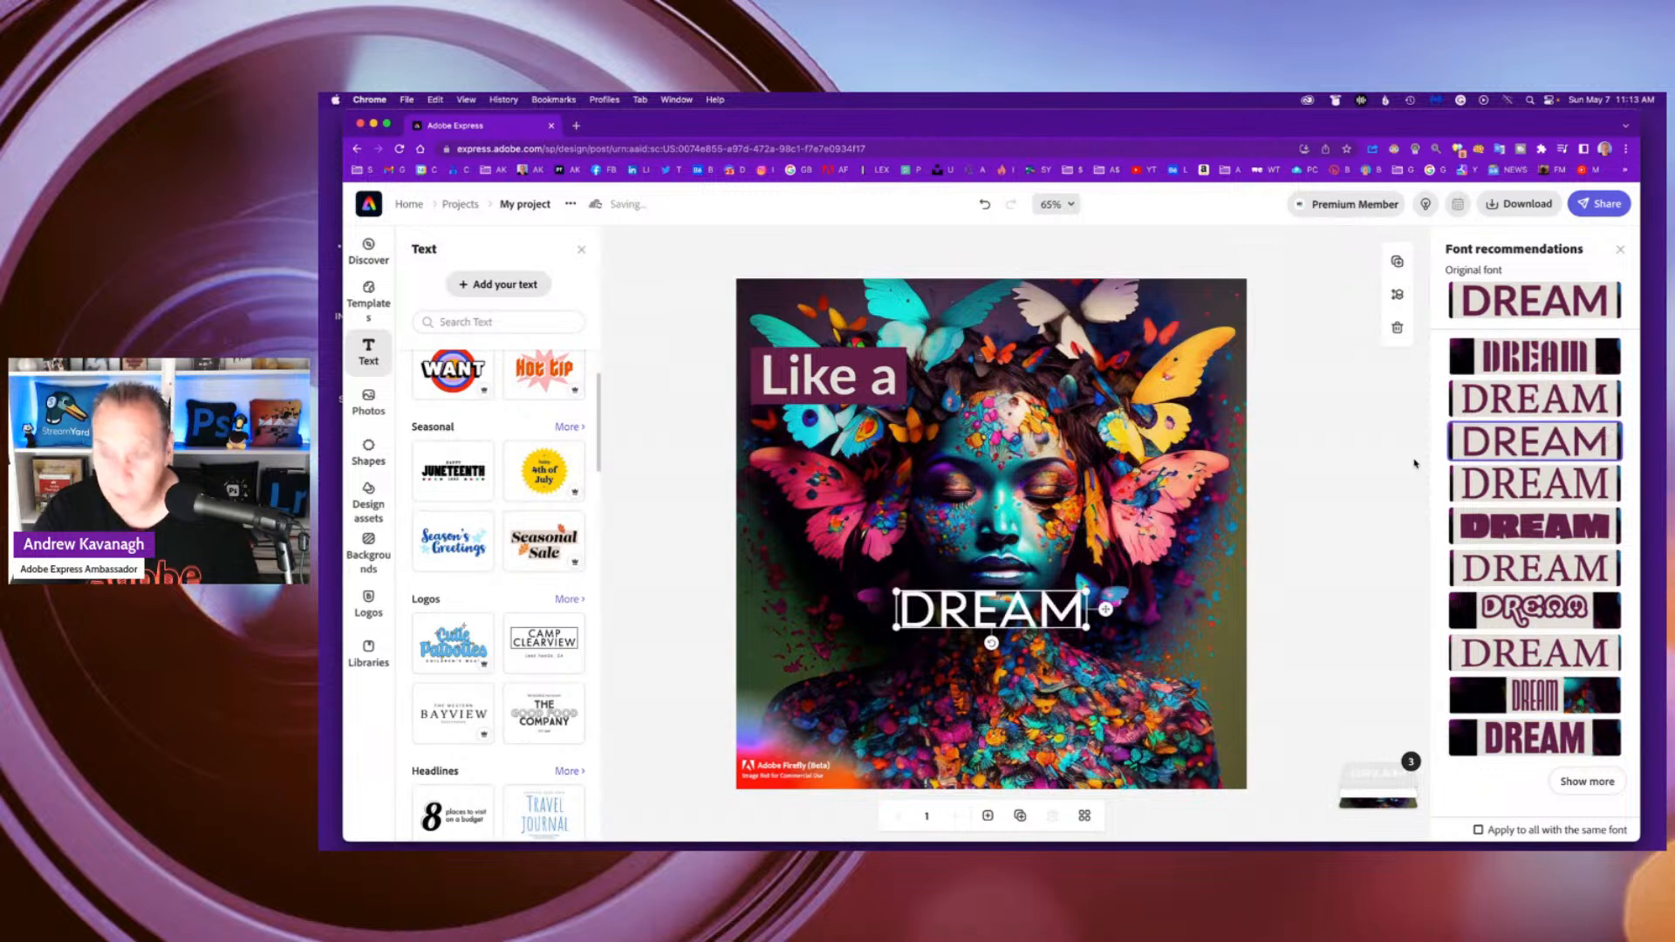
{"action": "key", "text": "super+z"}
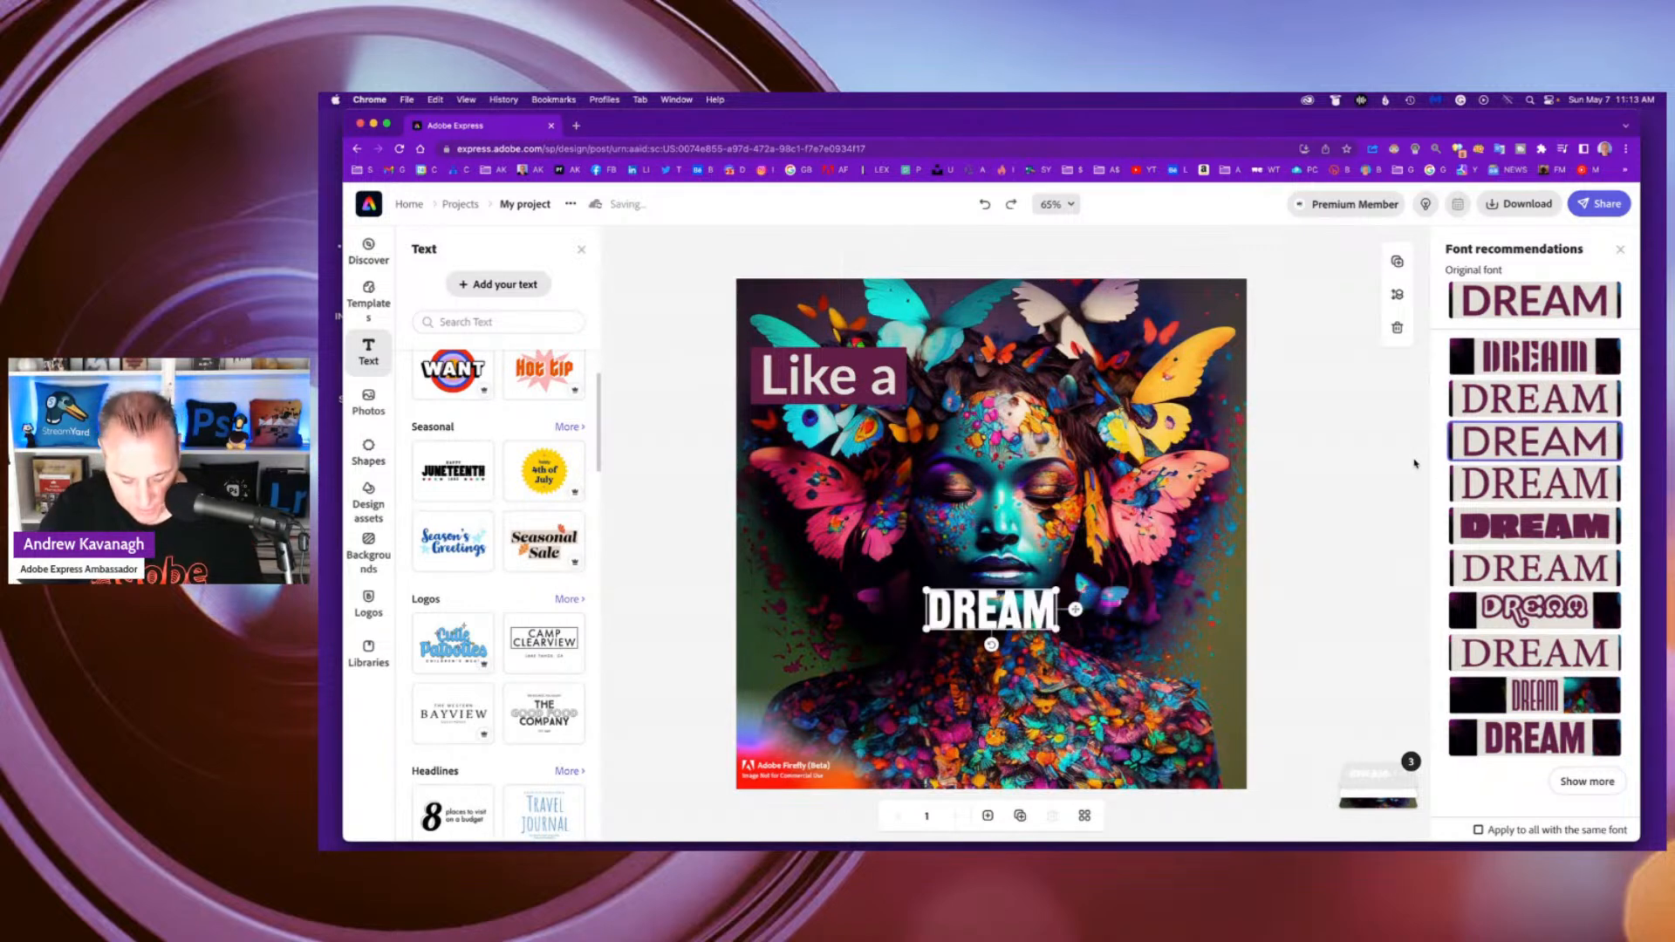
{"action": "key", "text": "super+shift+z"}
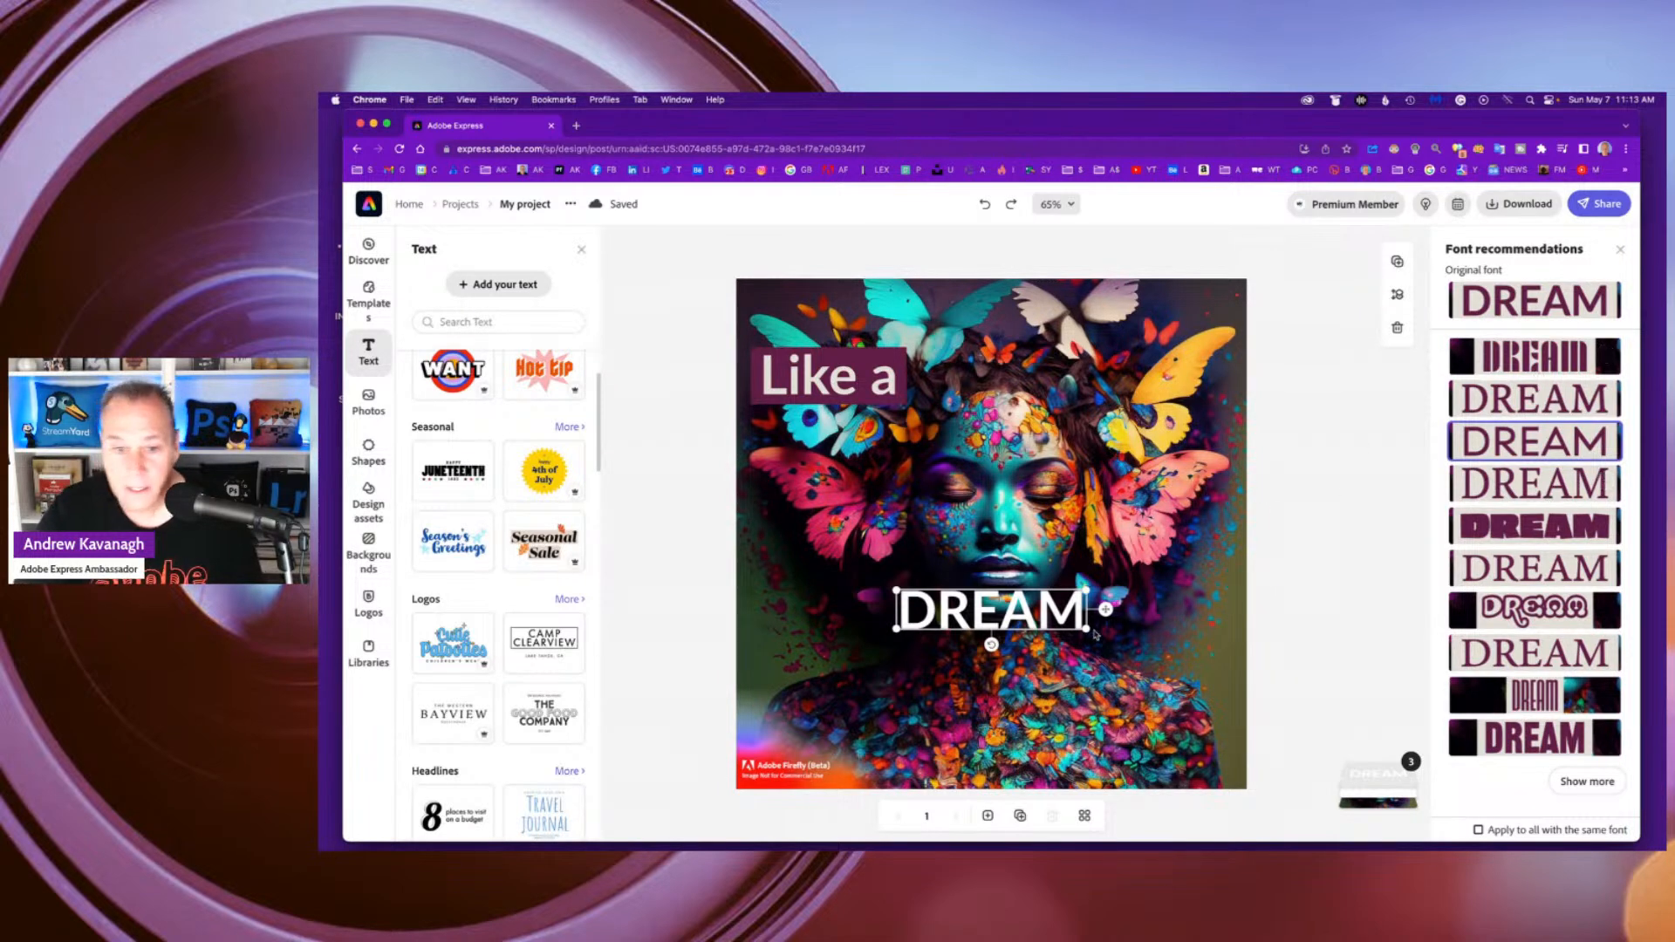
Move the DREAM text slightly down onto the figure's neck and apply the recommended heavy italic Poppins font
{"action": "left_click_drag", "start_coordinate": [1037, 613], "coordinate": [1038, 633]}
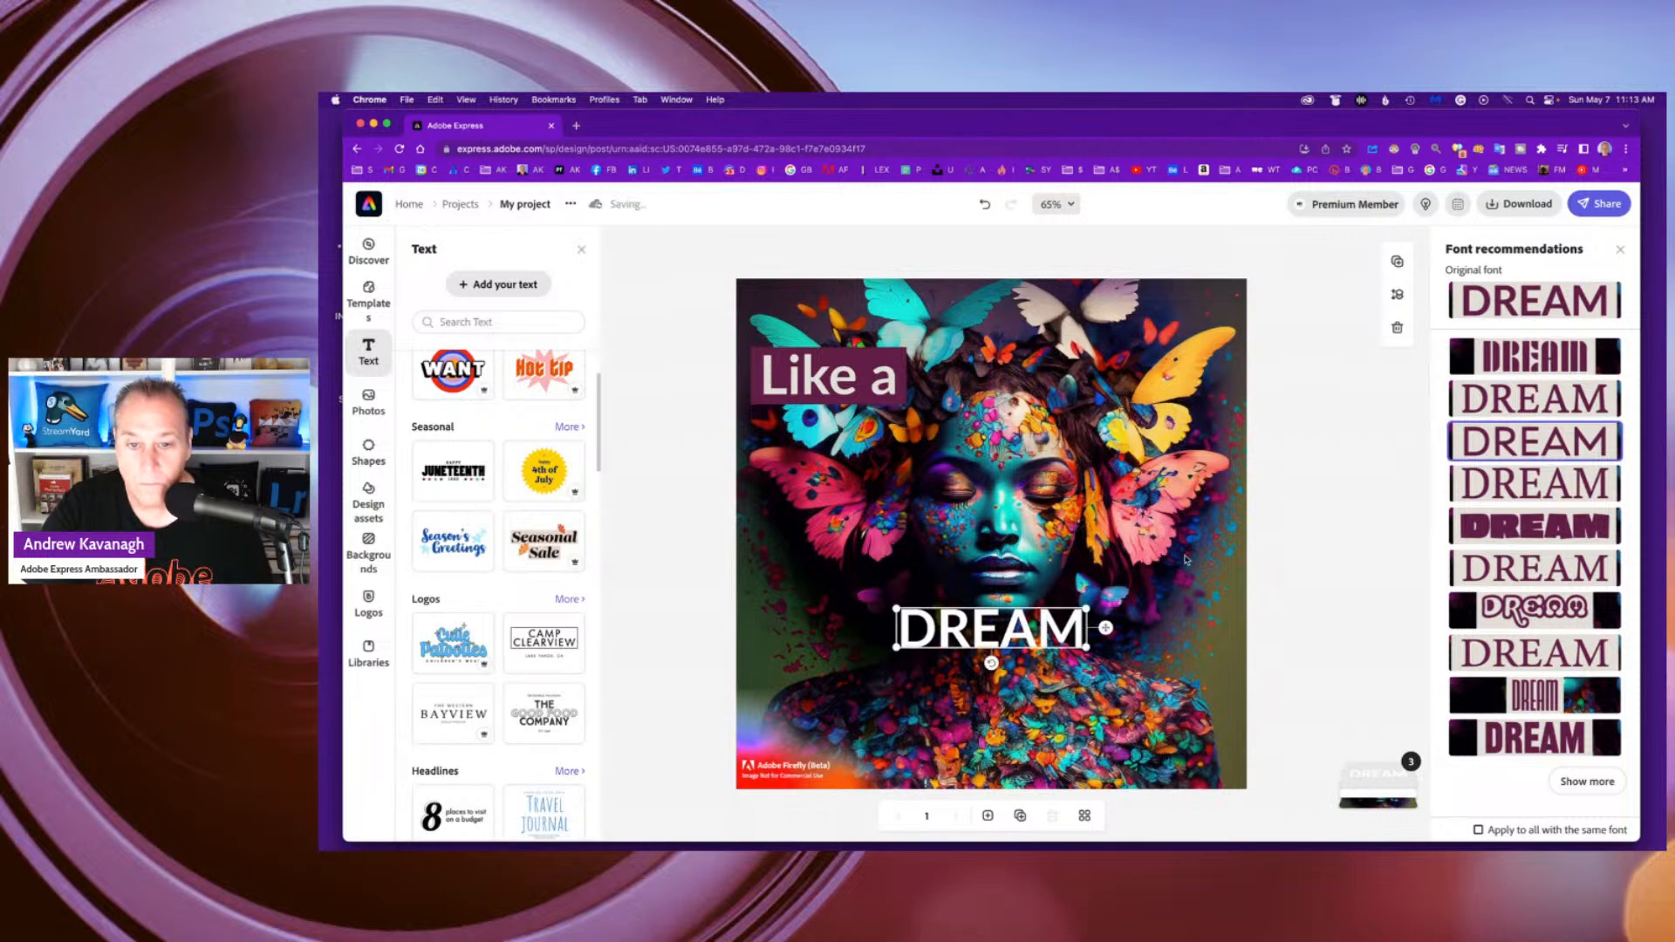
{"action": "left_click", "coordinate": [1220, 620]}
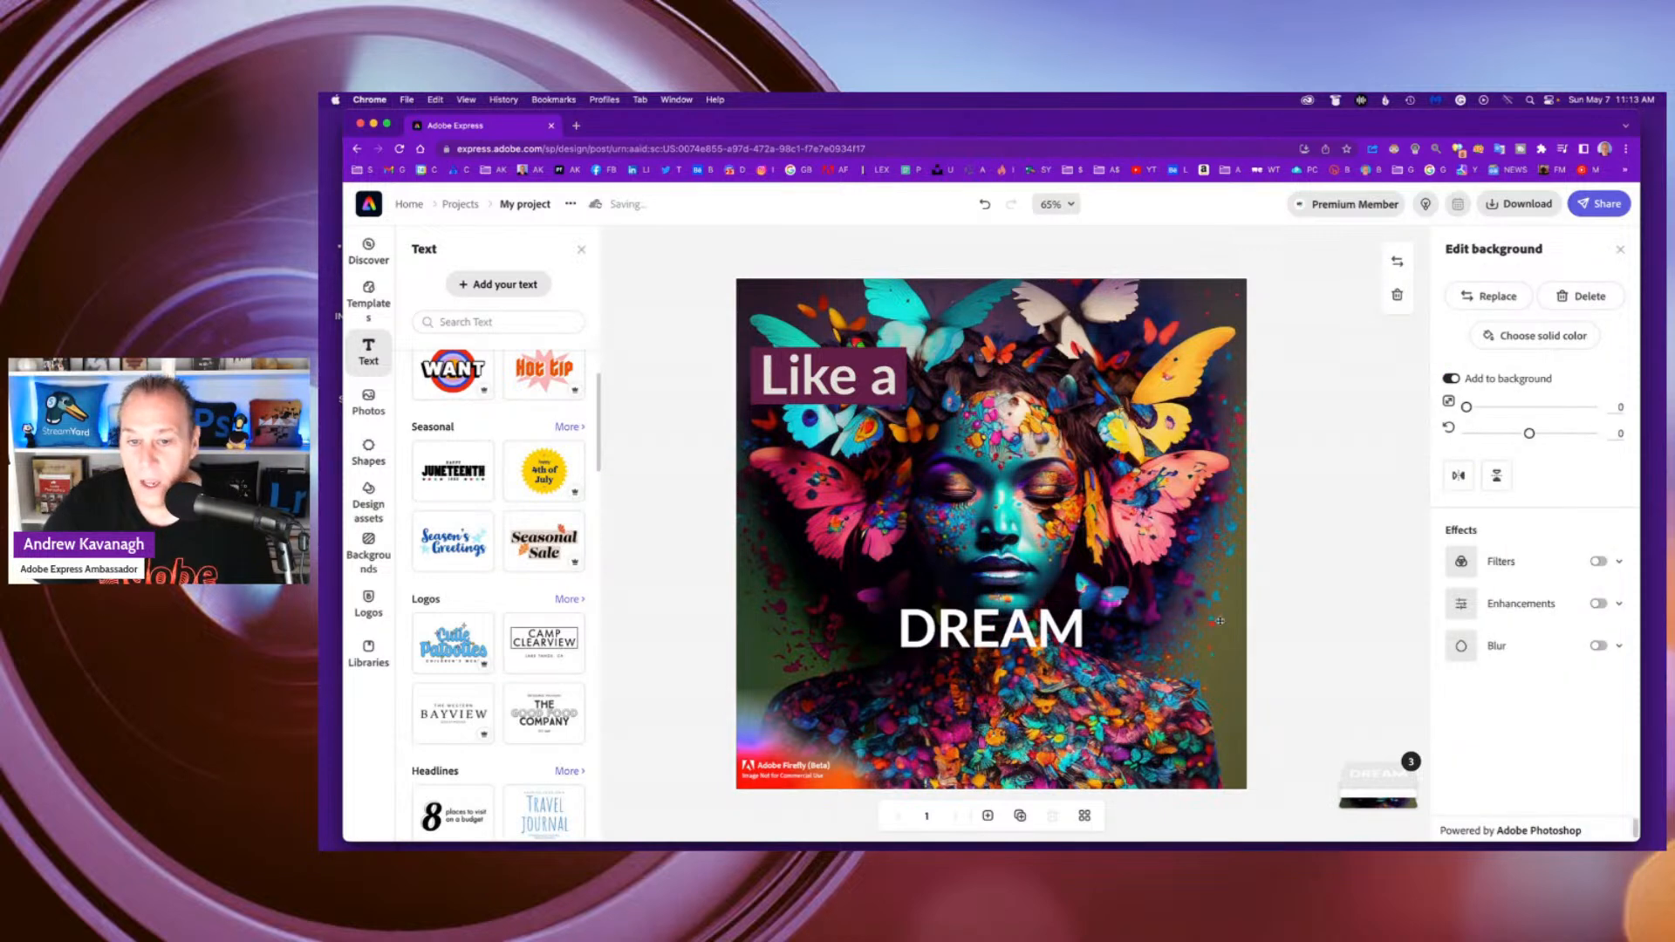
{"action": "left_click", "coordinate": [1074, 633]}
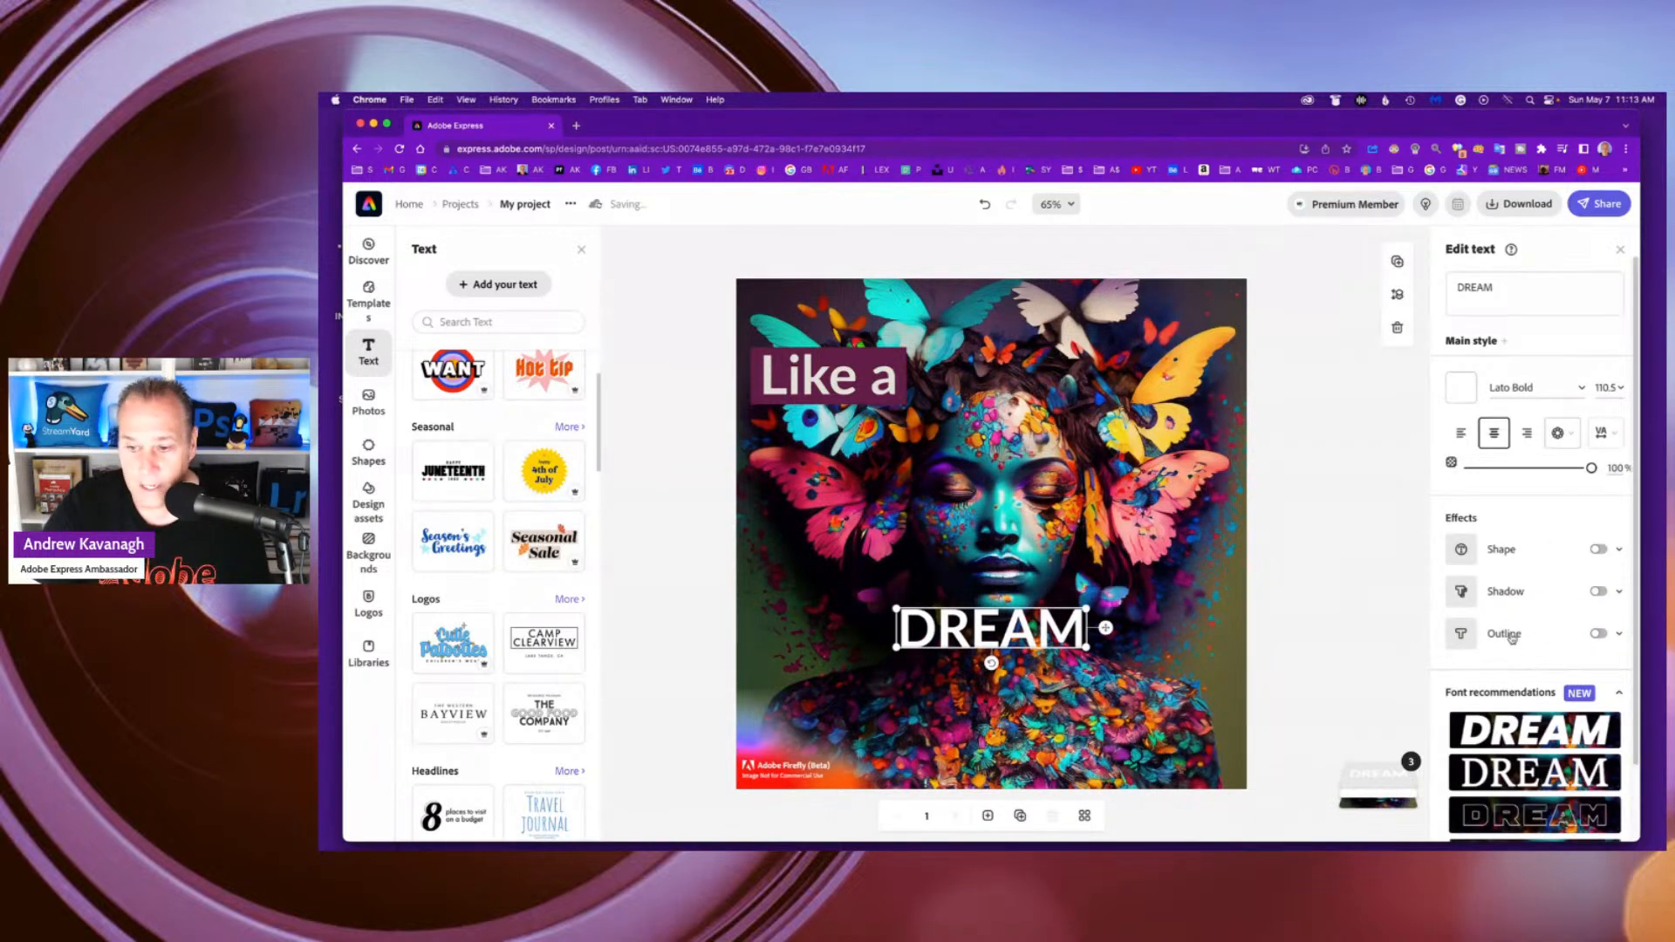
{"action": "left_click", "coordinate": [1552, 735]}
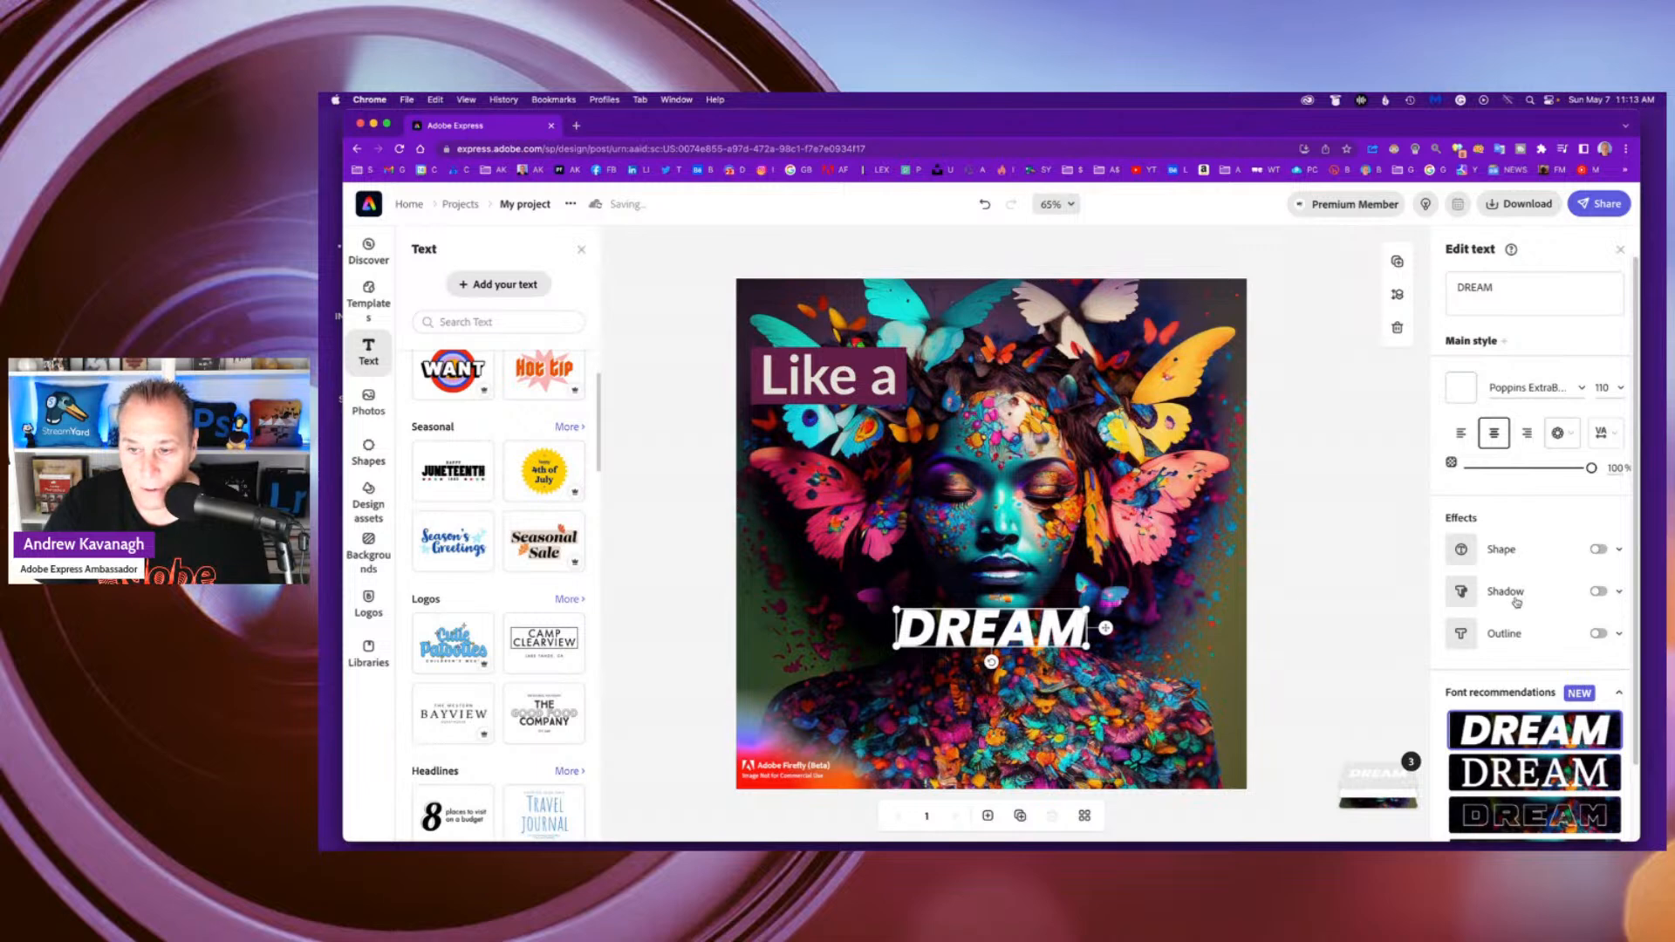
Add an outline to the DREAM text, colour it dark teal, and deselect the text
{"action": "left_click", "coordinate": [1514, 637]}
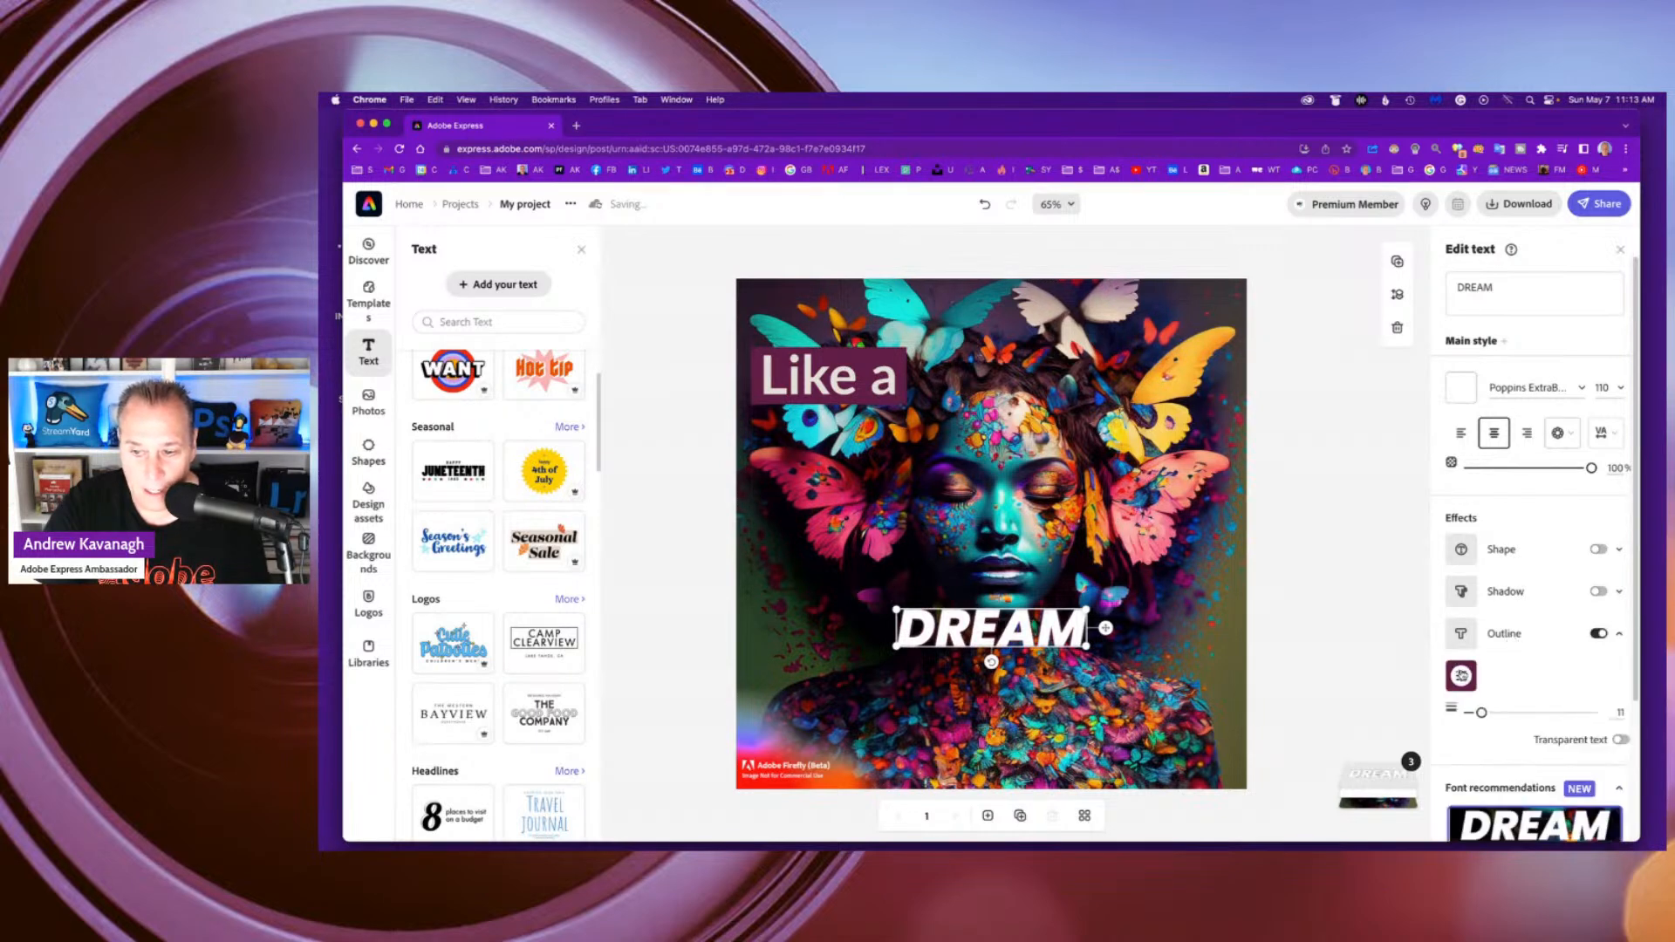
{"action": "left_click", "coordinate": [1461, 676]}
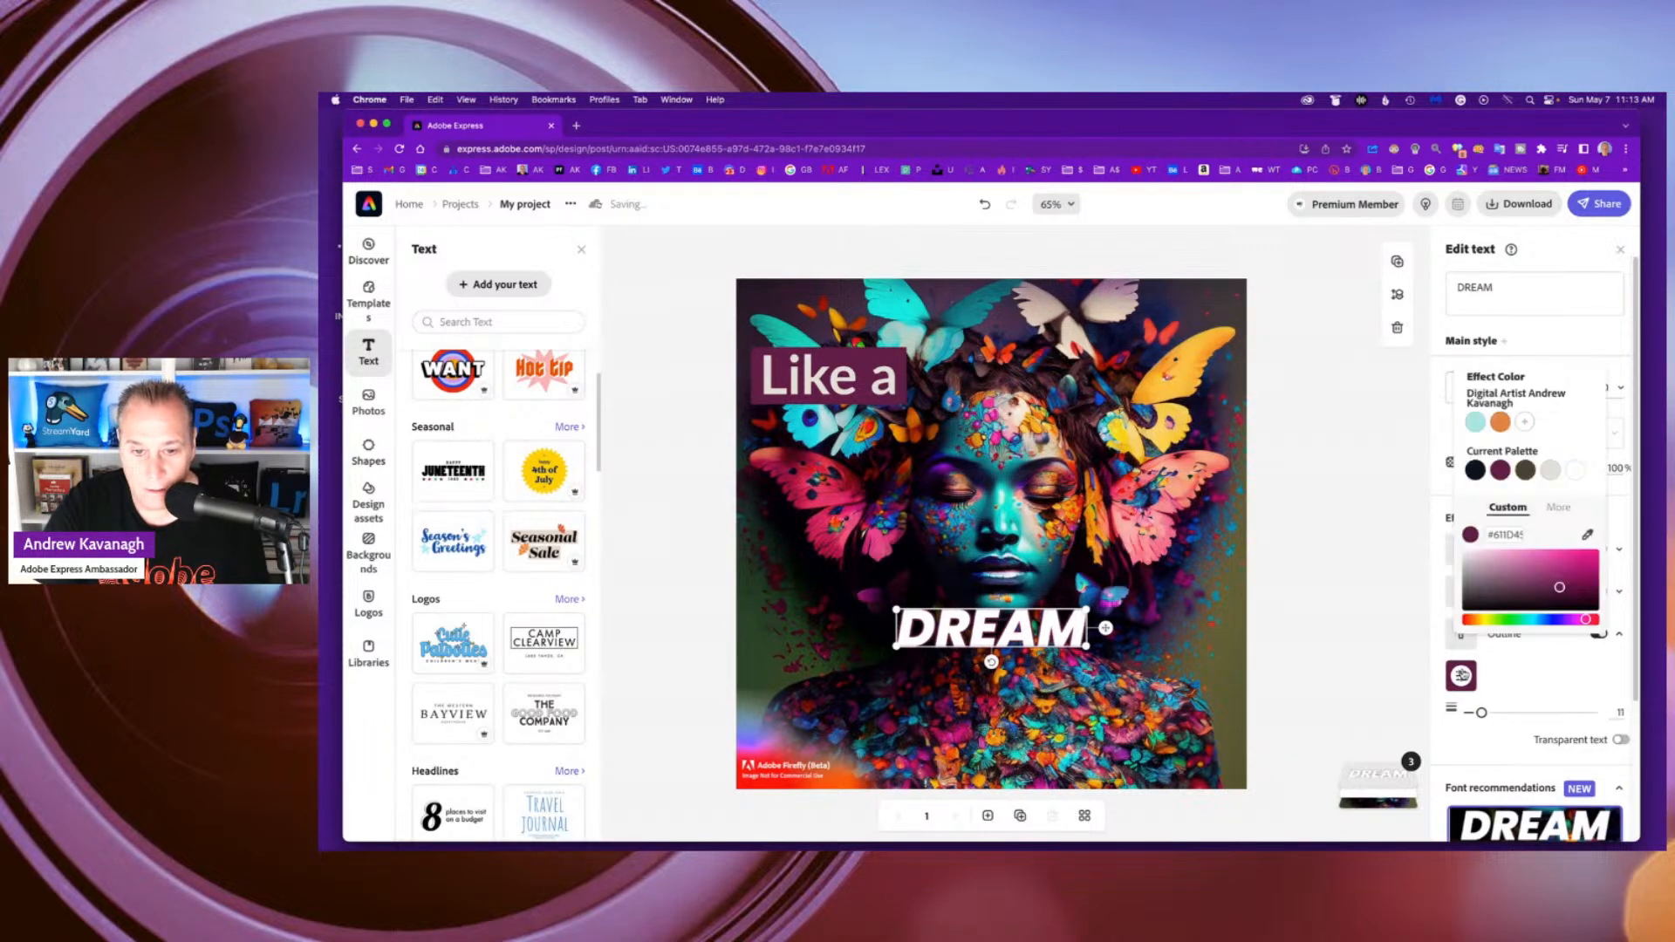
{"action": "left_click", "coordinate": [1532, 620]}
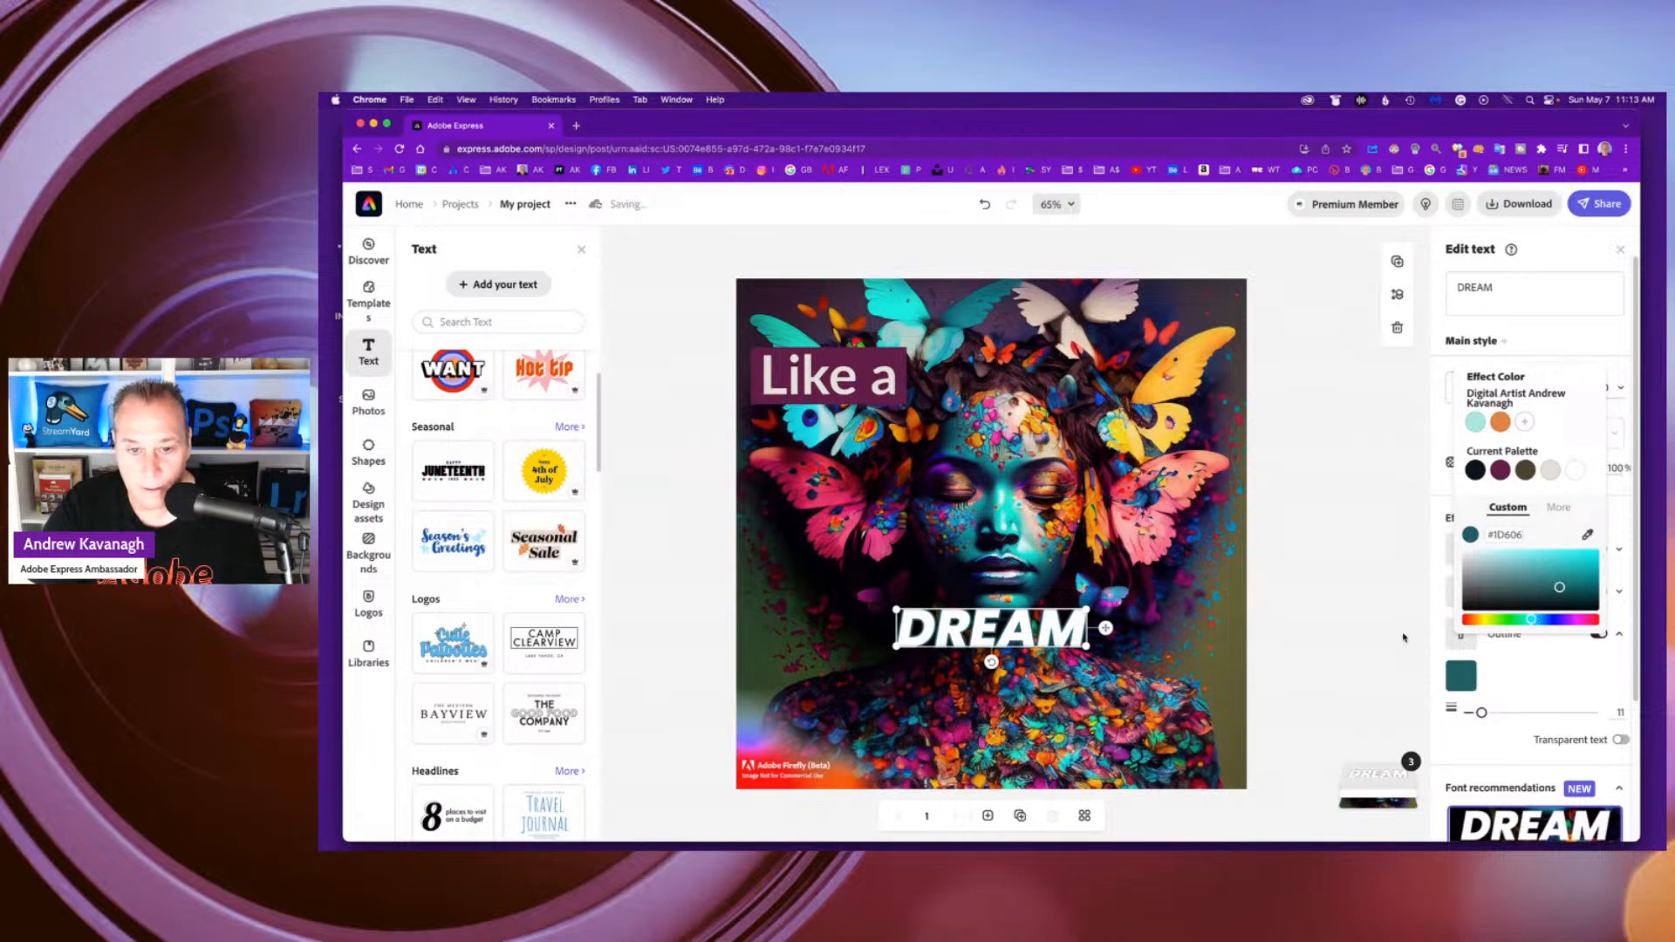
{"action": "left_click", "coordinate": [1377, 601]}
{"action": "left_click", "coordinate": [1155, 628]}
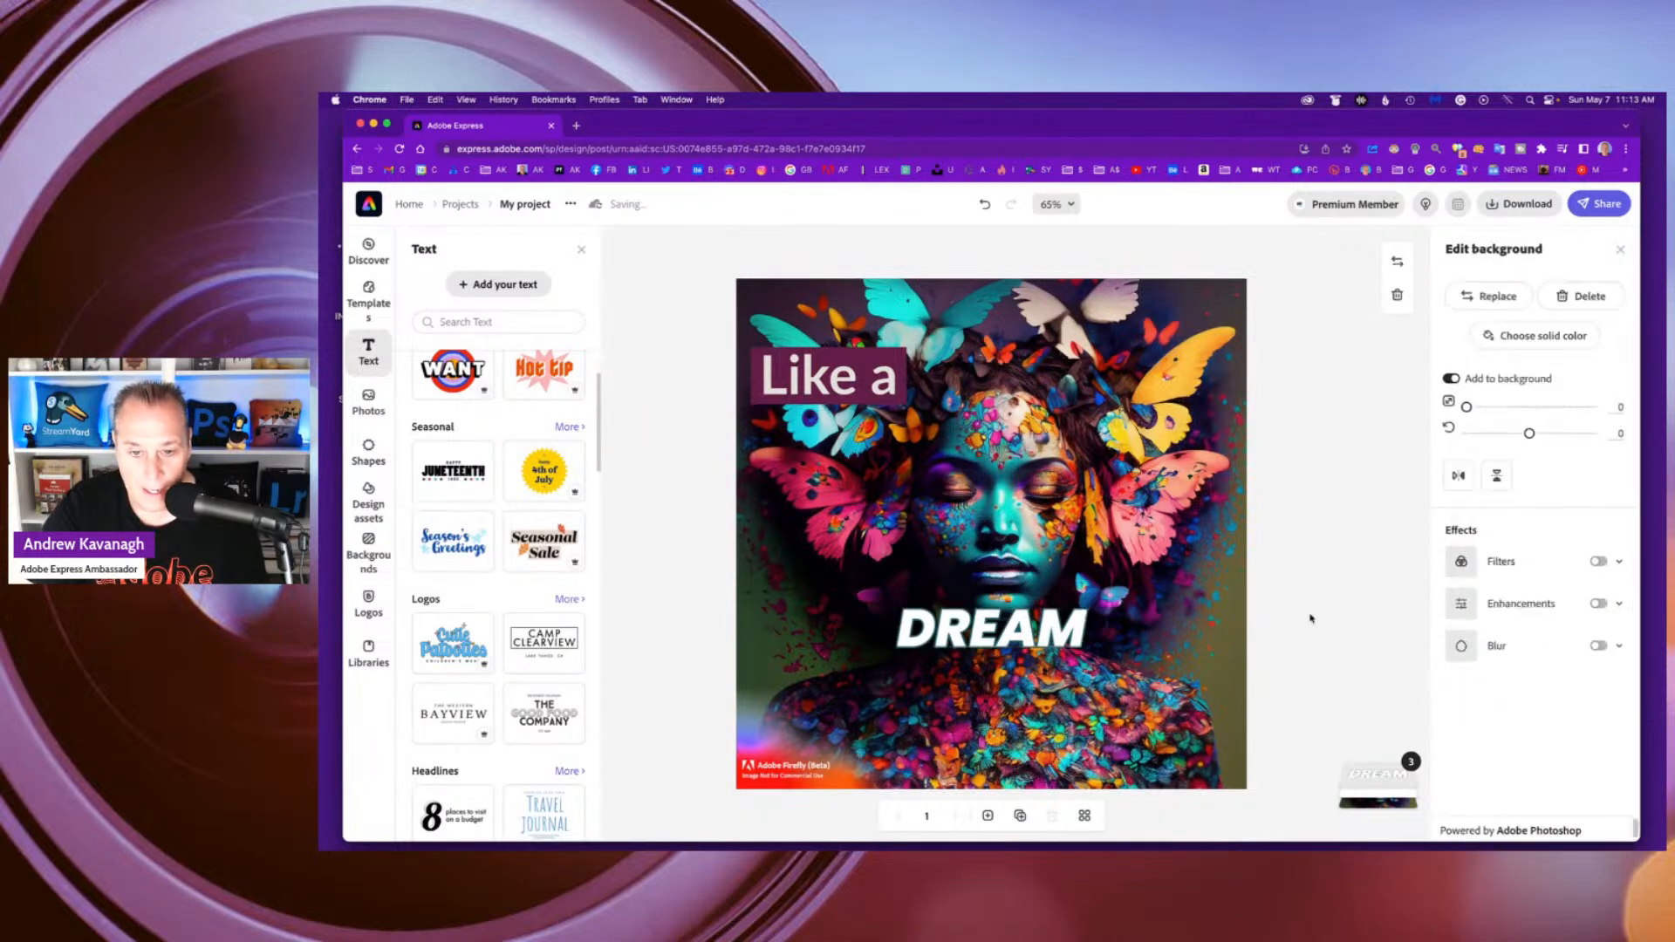
Change the DREAM text's outline colour from the custom colour picker to a bright turquoise
{"action": "left_click", "coordinate": [1024, 637]}
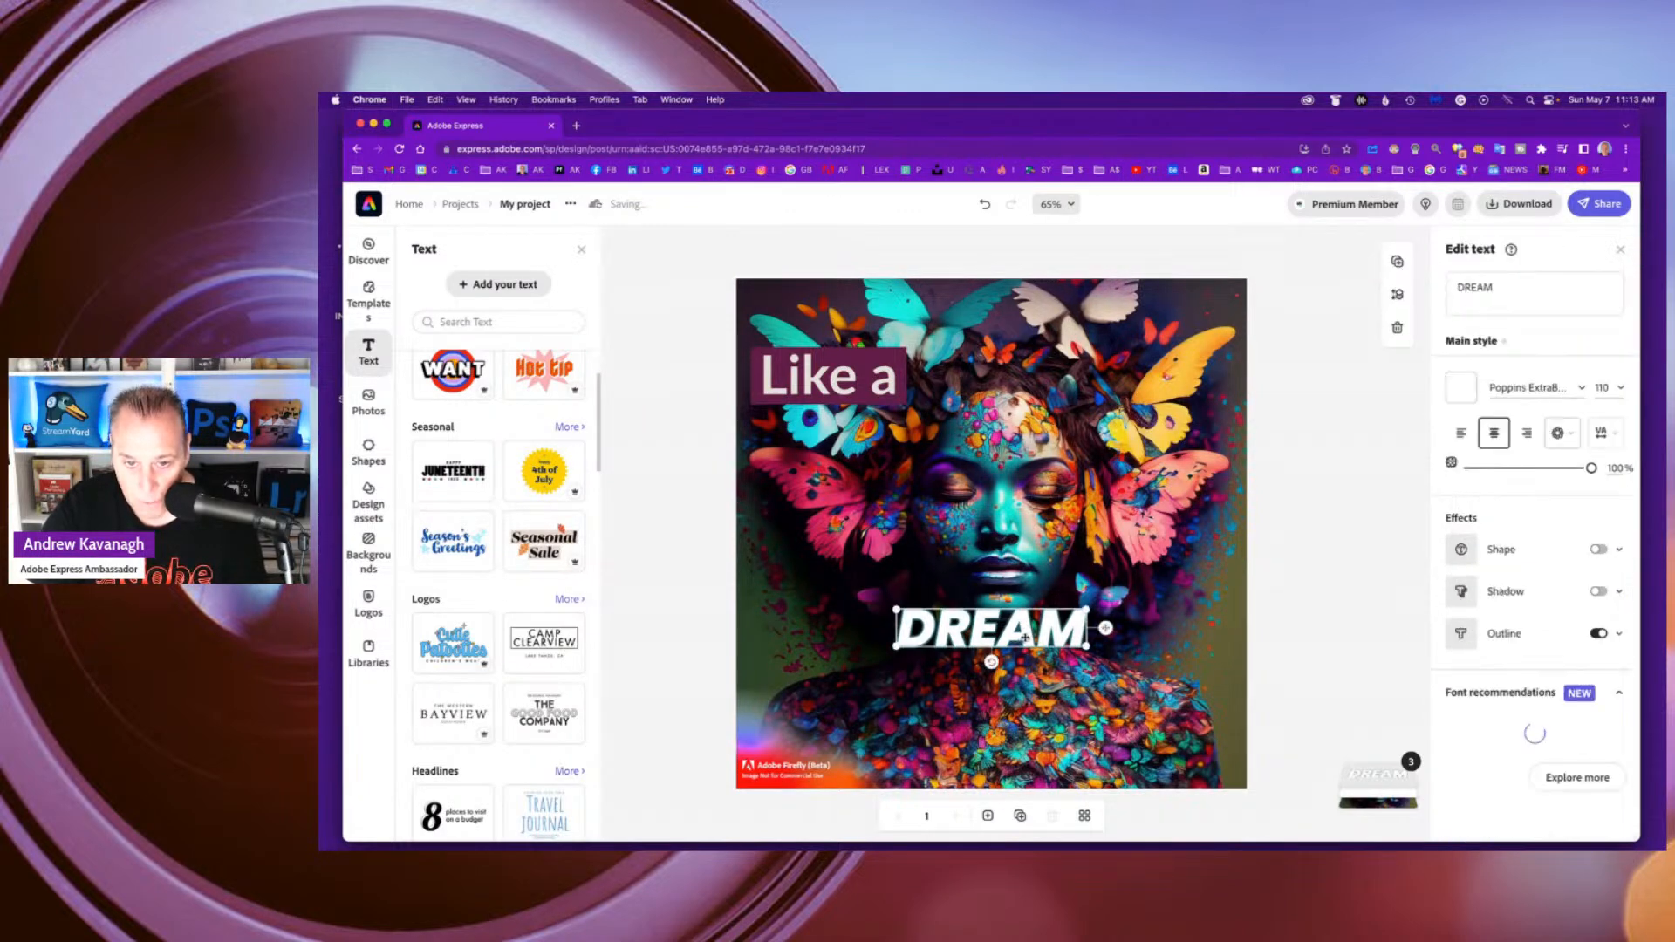
{"action": "scroll", "coordinate": [1579, 636], "scroll_direction": "down", "scroll_amount": 2}
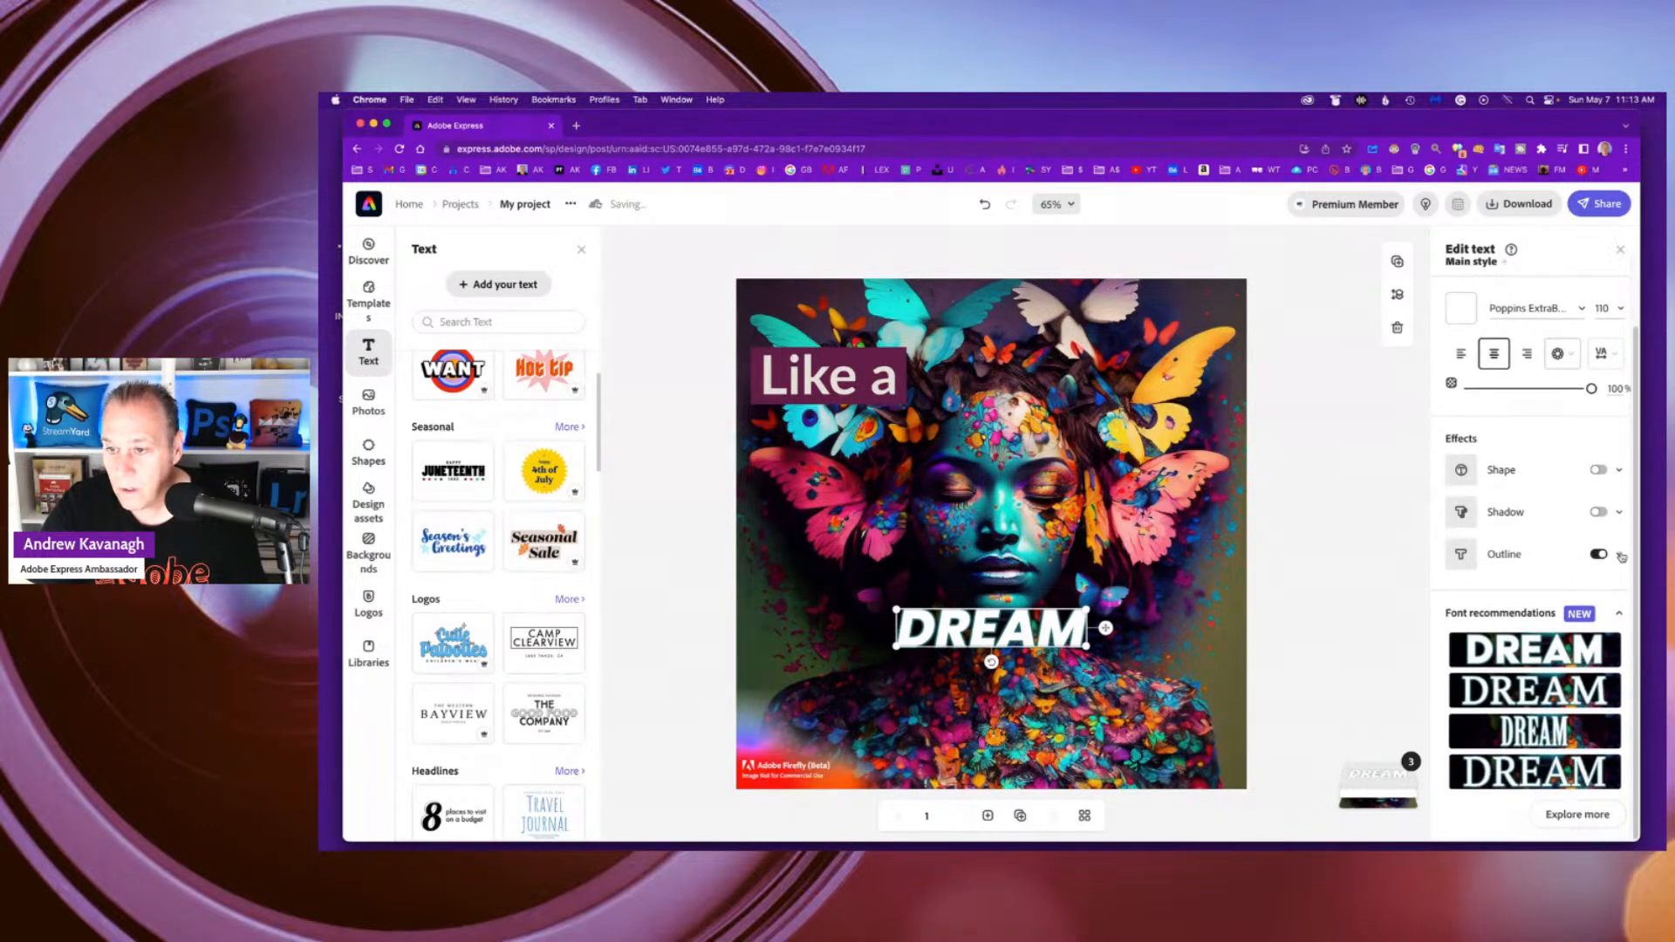
{"action": "left_click", "coordinate": [1619, 555]}
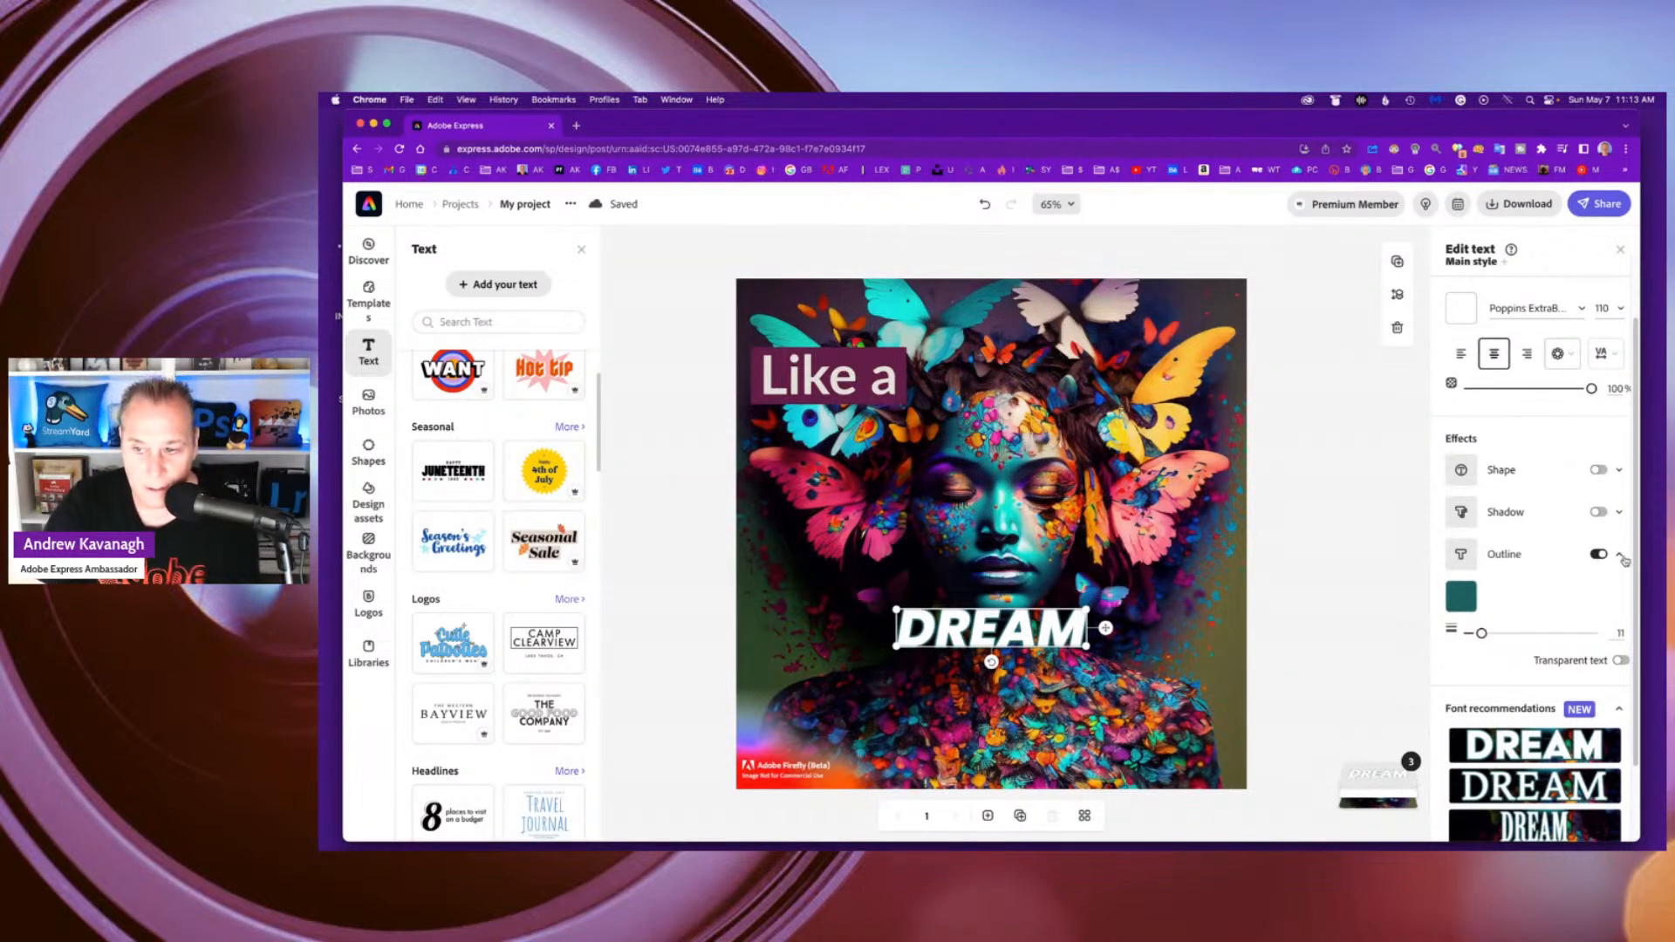
{"action": "left_click", "coordinate": [1620, 556]}
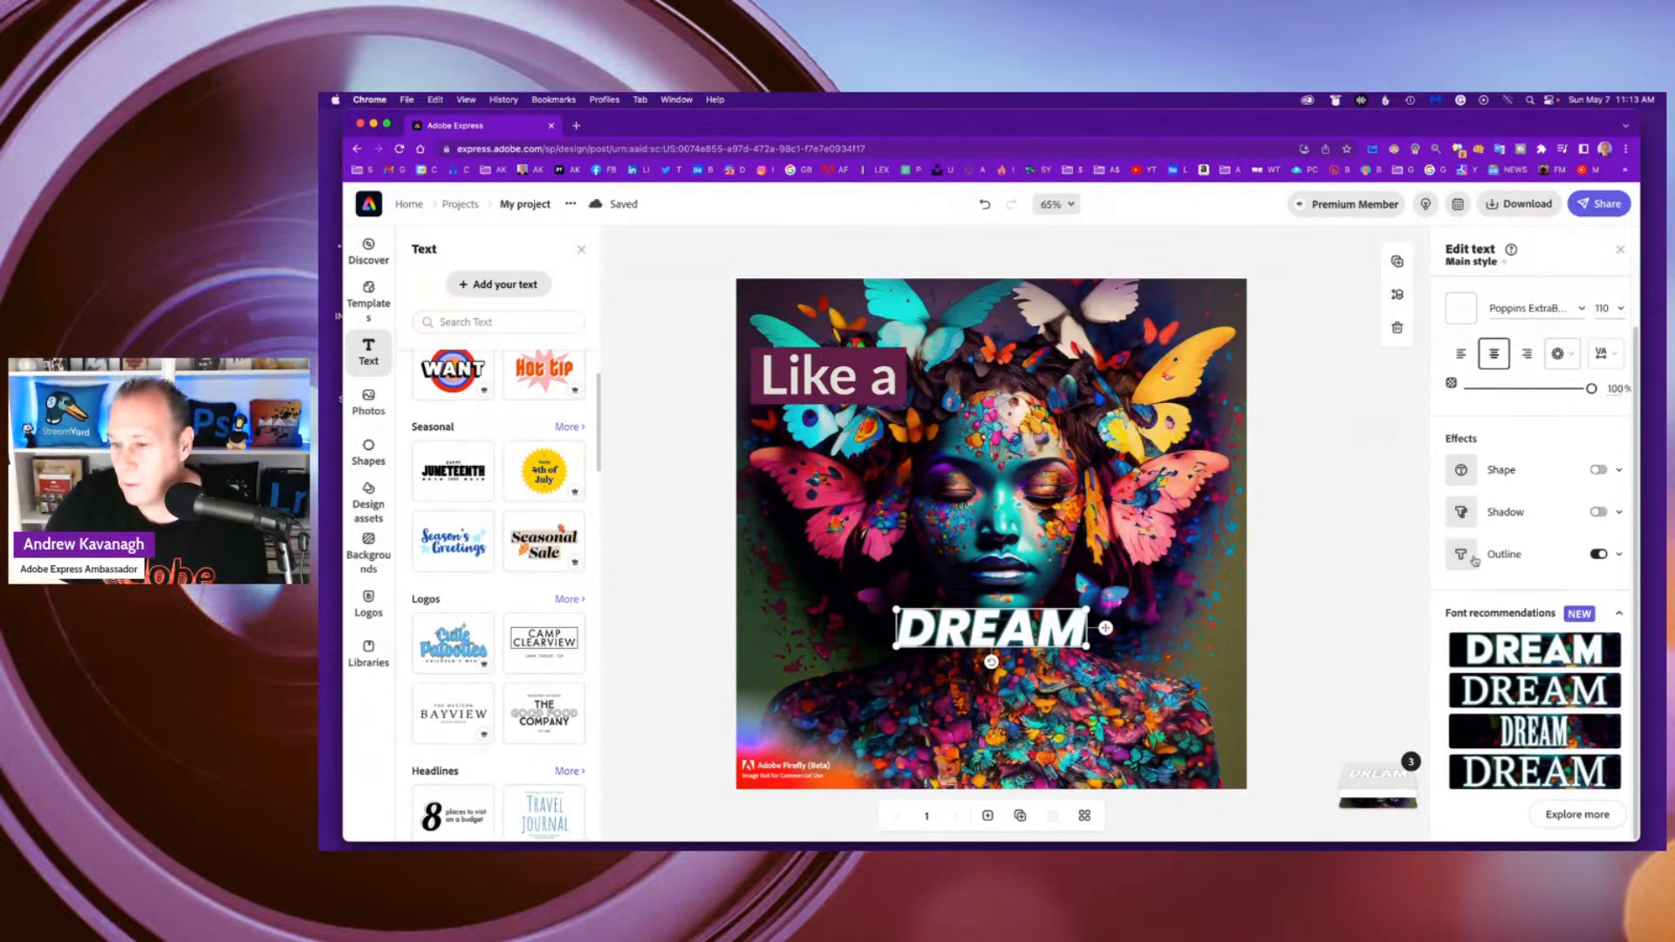
{"action": "left_click", "coordinate": [1620, 555]}
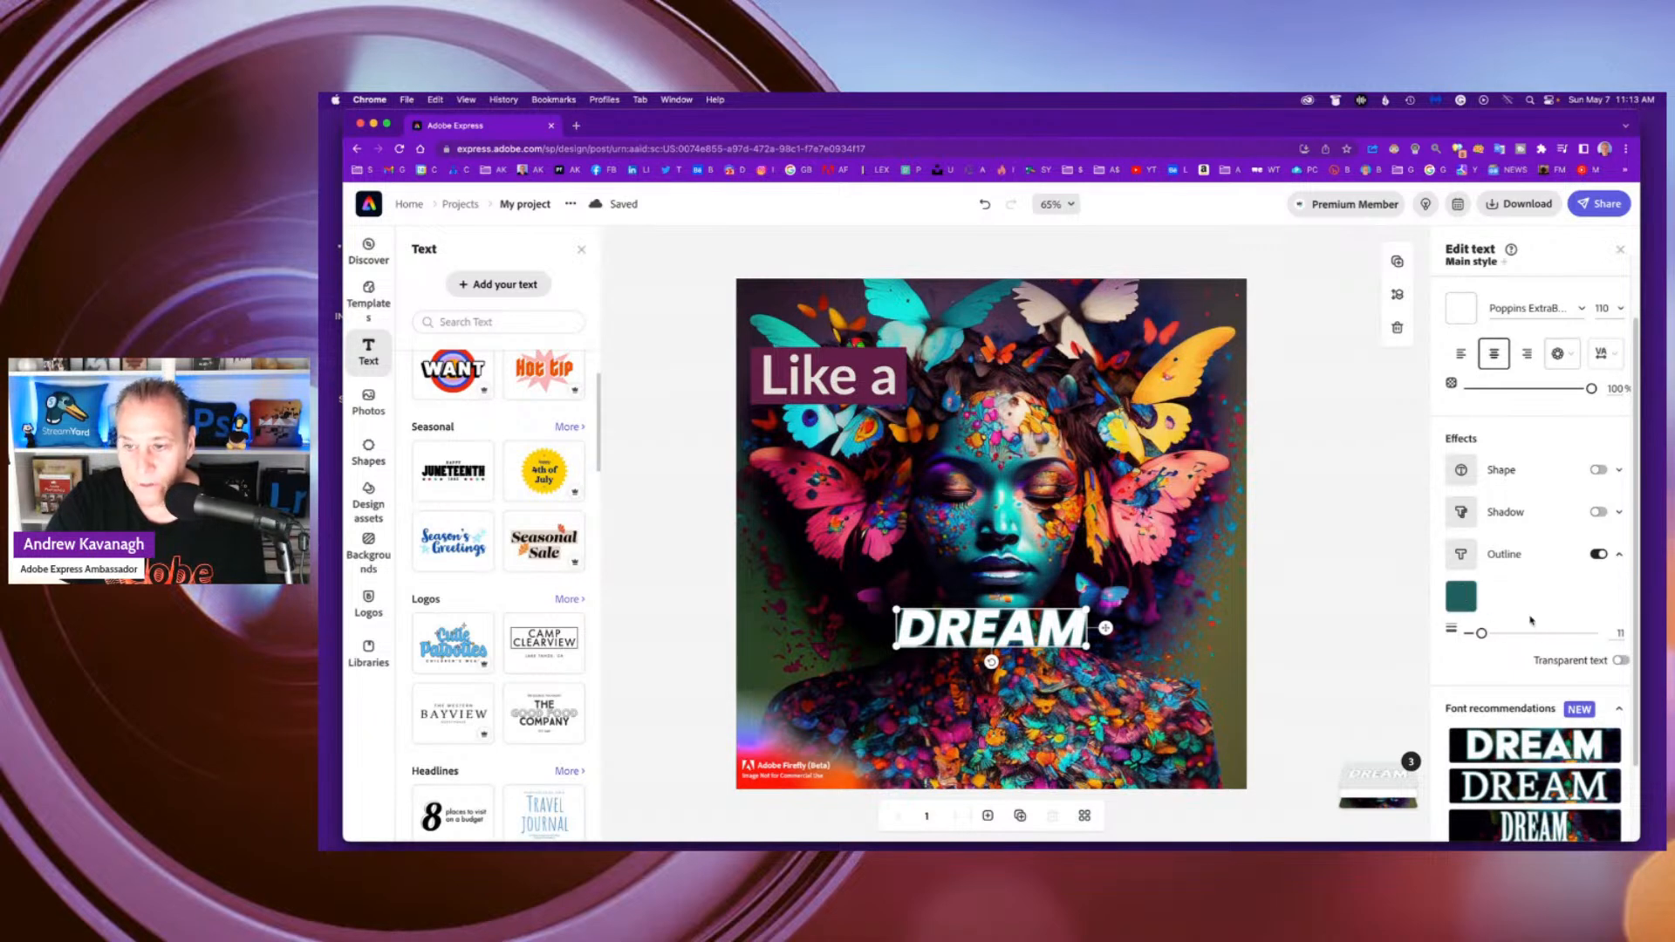
{"action": "left_click", "coordinate": [1619, 556]}
{"action": "left_click", "coordinate": [1619, 555]}
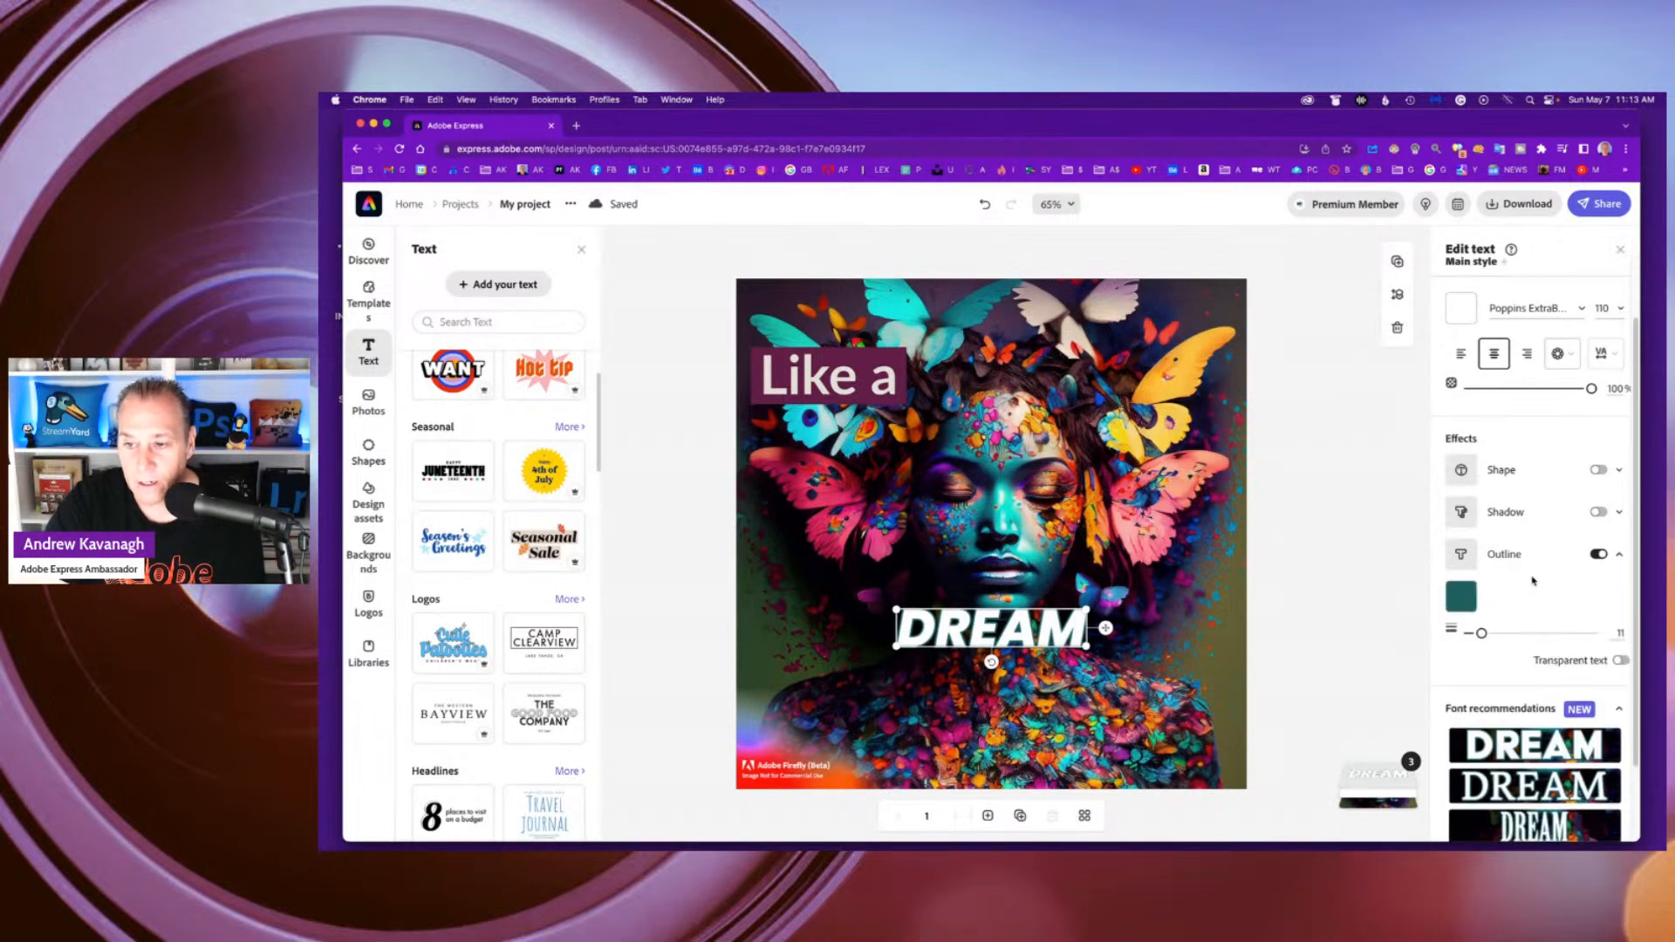
{"action": "left_click", "coordinate": [1462, 597]}
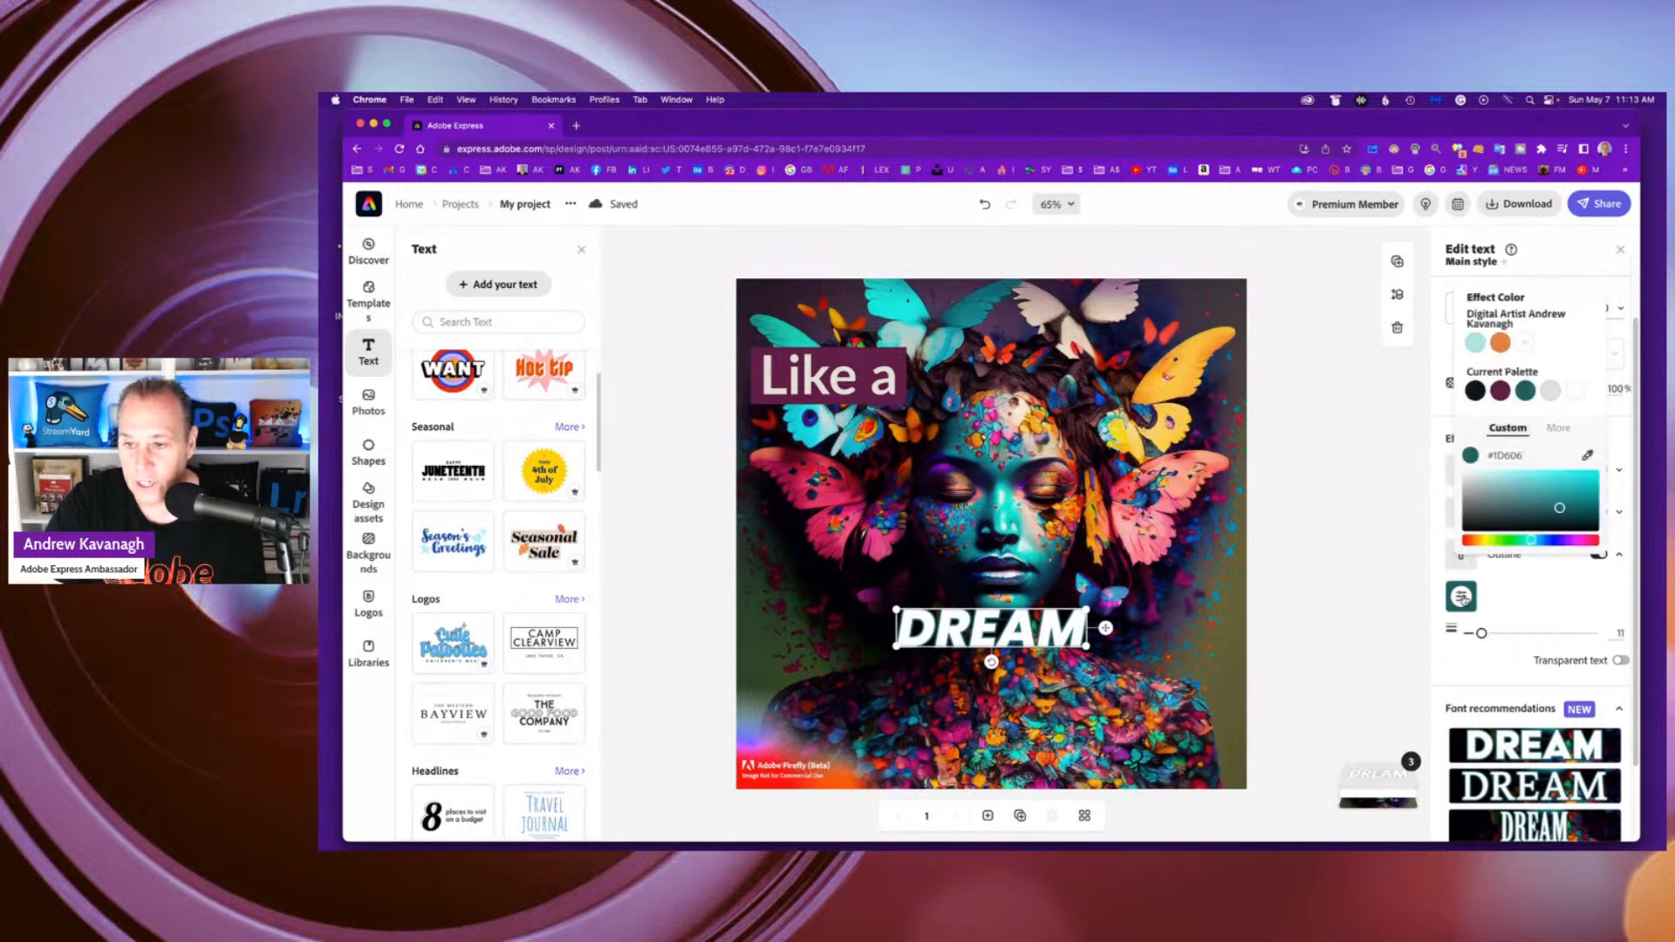
{"action": "left_click", "coordinate": [1579, 477]}
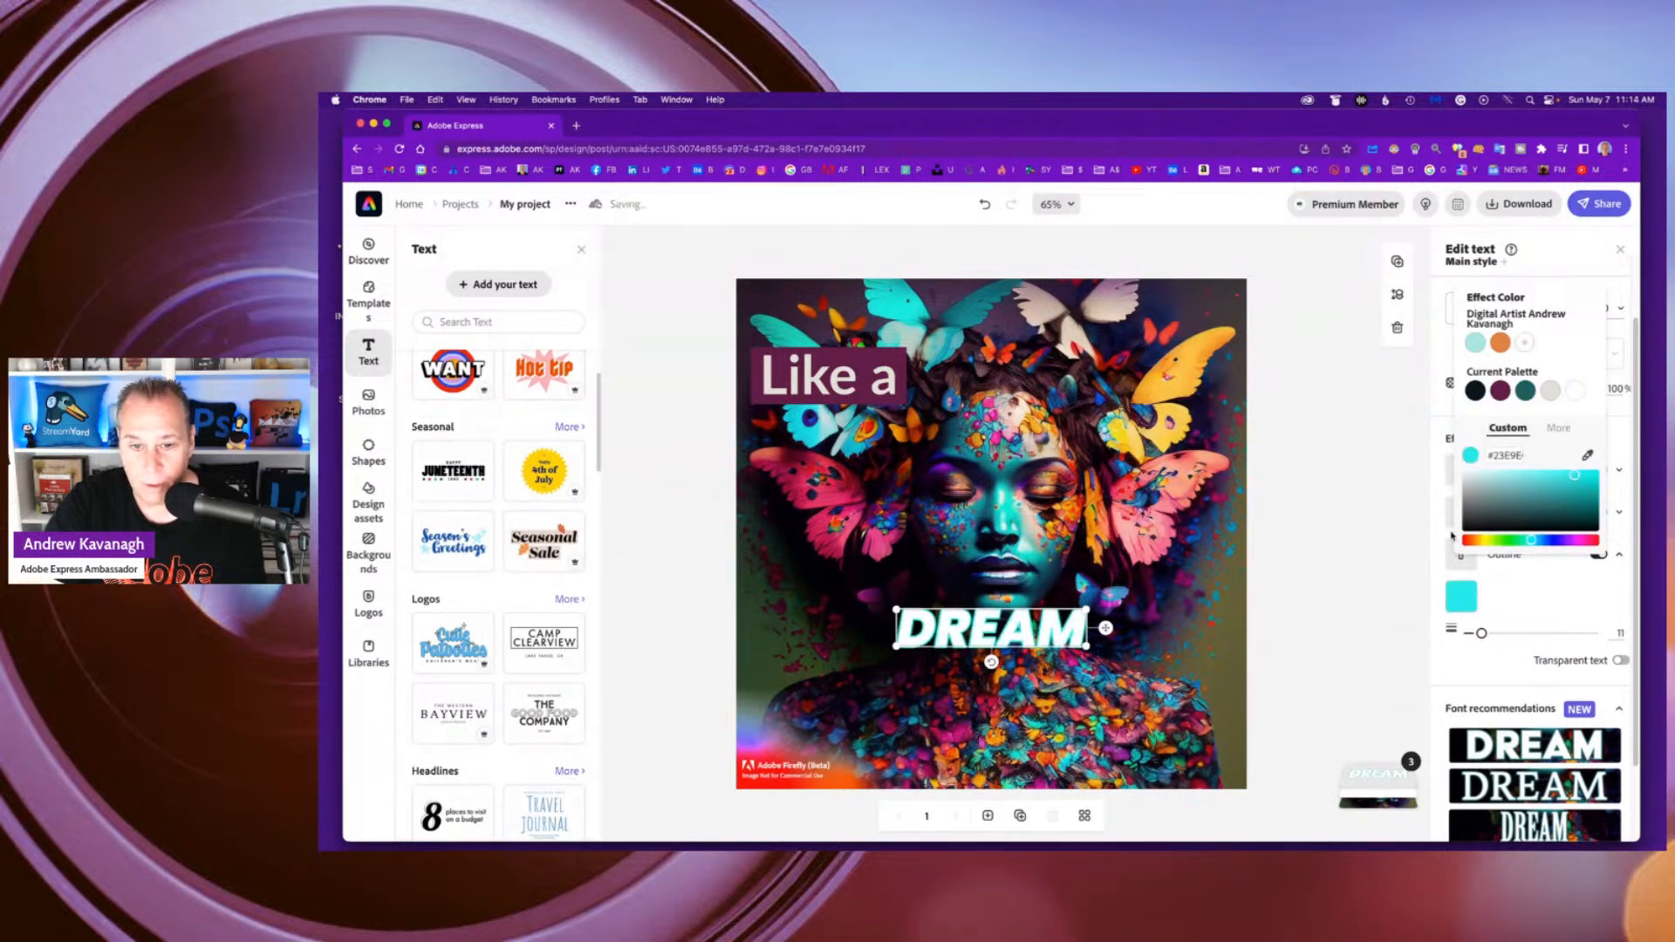
{"action": "left_click", "coordinate": [1362, 569]}
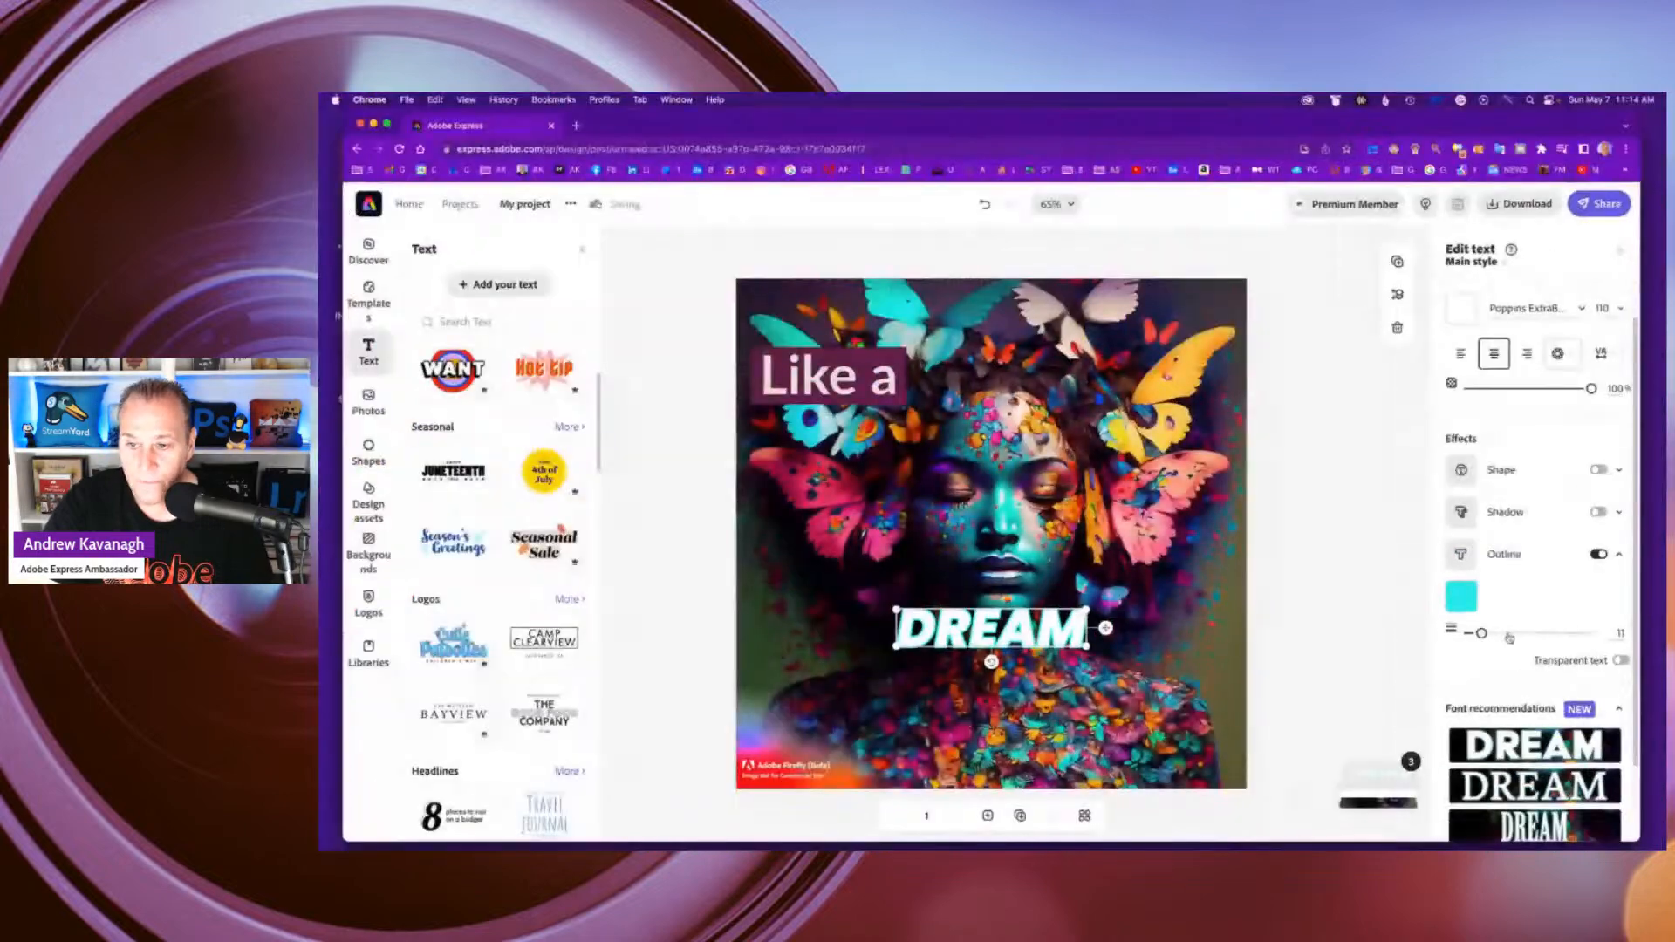
Make the DREAM text's fill transparent and set its outline thickness to 16
{"action": "mouse_move", "coordinate": [1482, 633]}
{"action": "left_mouse_down"}
{"action": "mouse_move", "coordinate": [1549, 633]}
{"action": "mouse_move", "coordinate": [1481, 633]}
{"action": "left_mouse_up"}
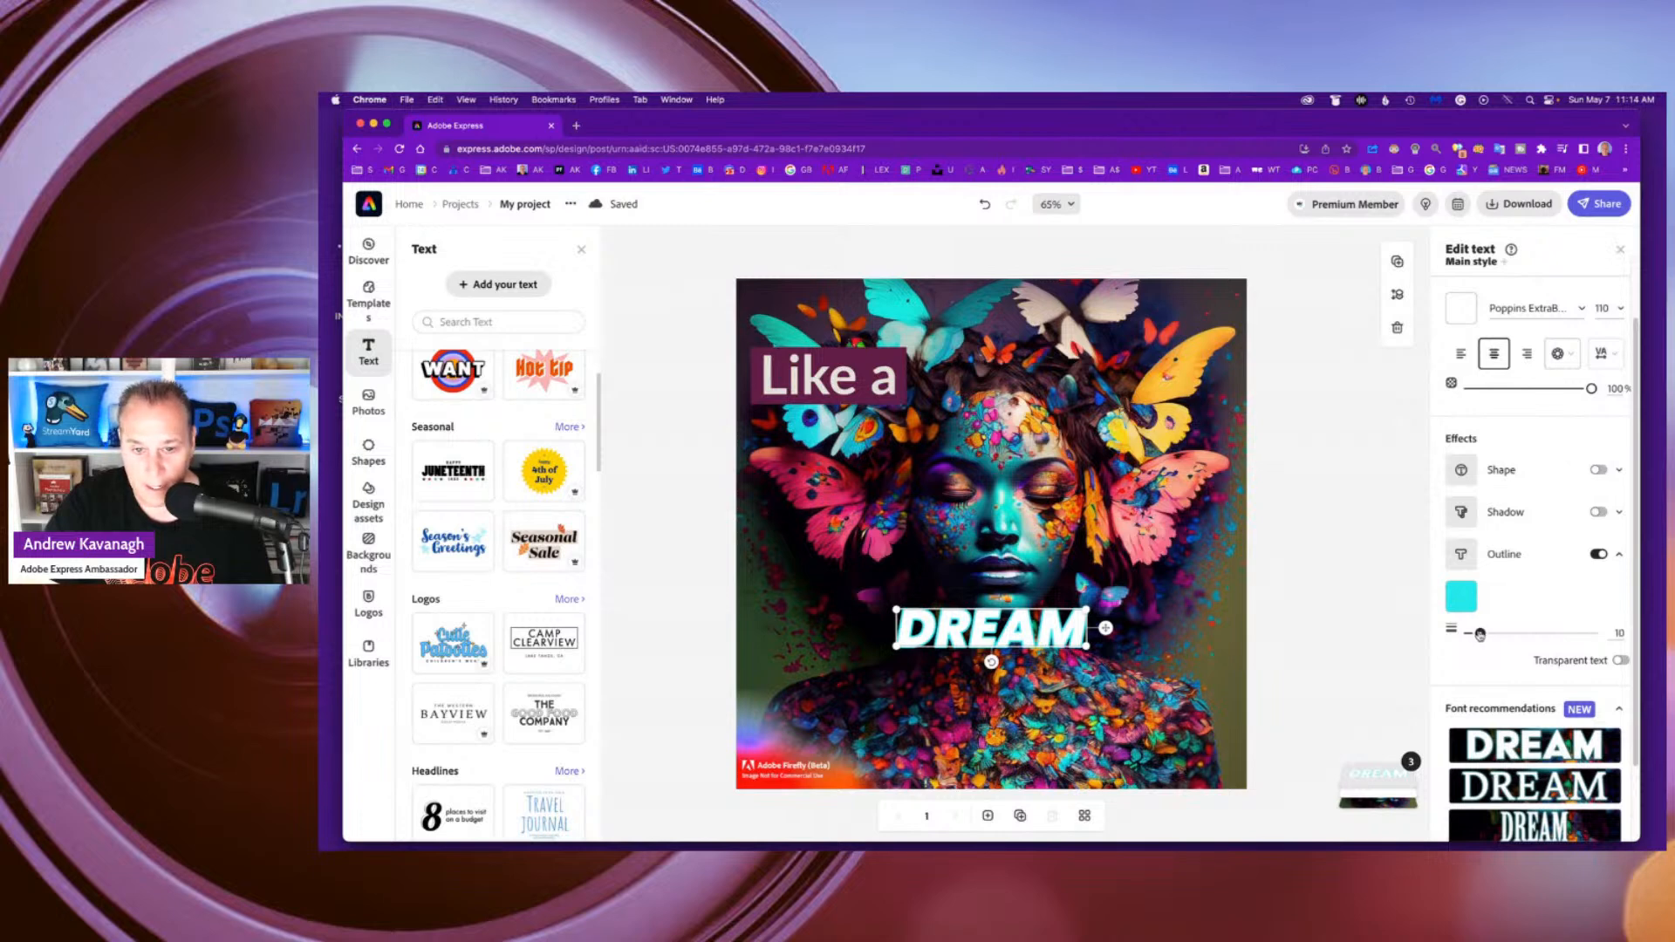
{"action": "left_click", "coordinate": [1618, 661]}
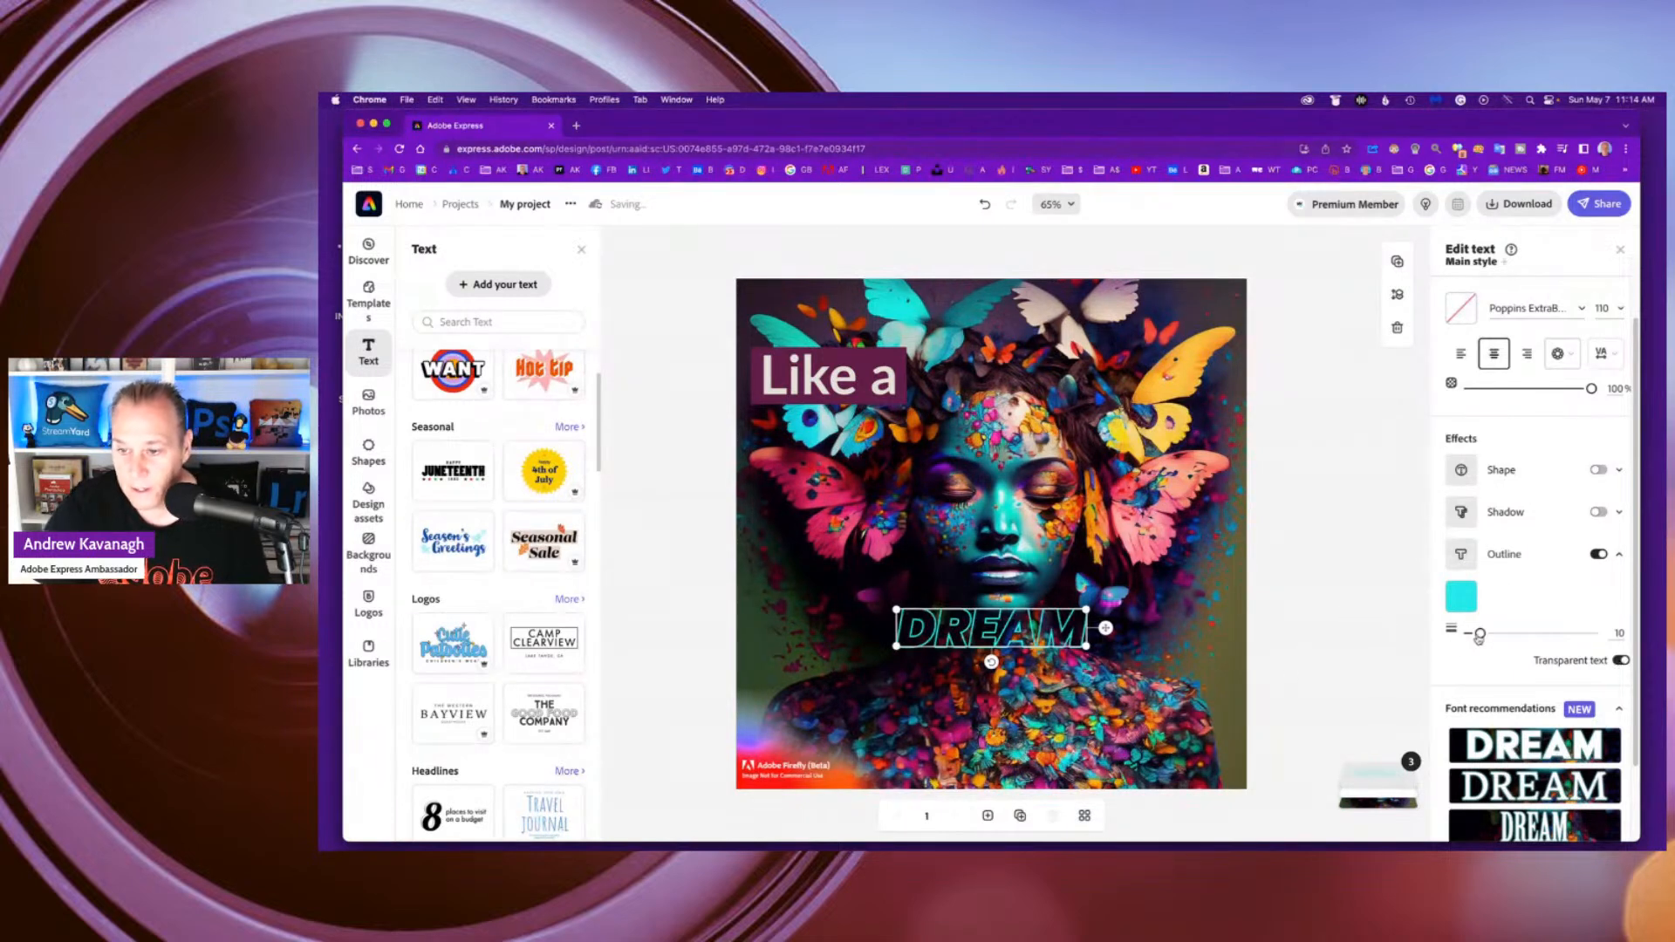
{"action": "left_click_drag", "start_coordinate": [1481, 636], "coordinate": [1488, 634]}
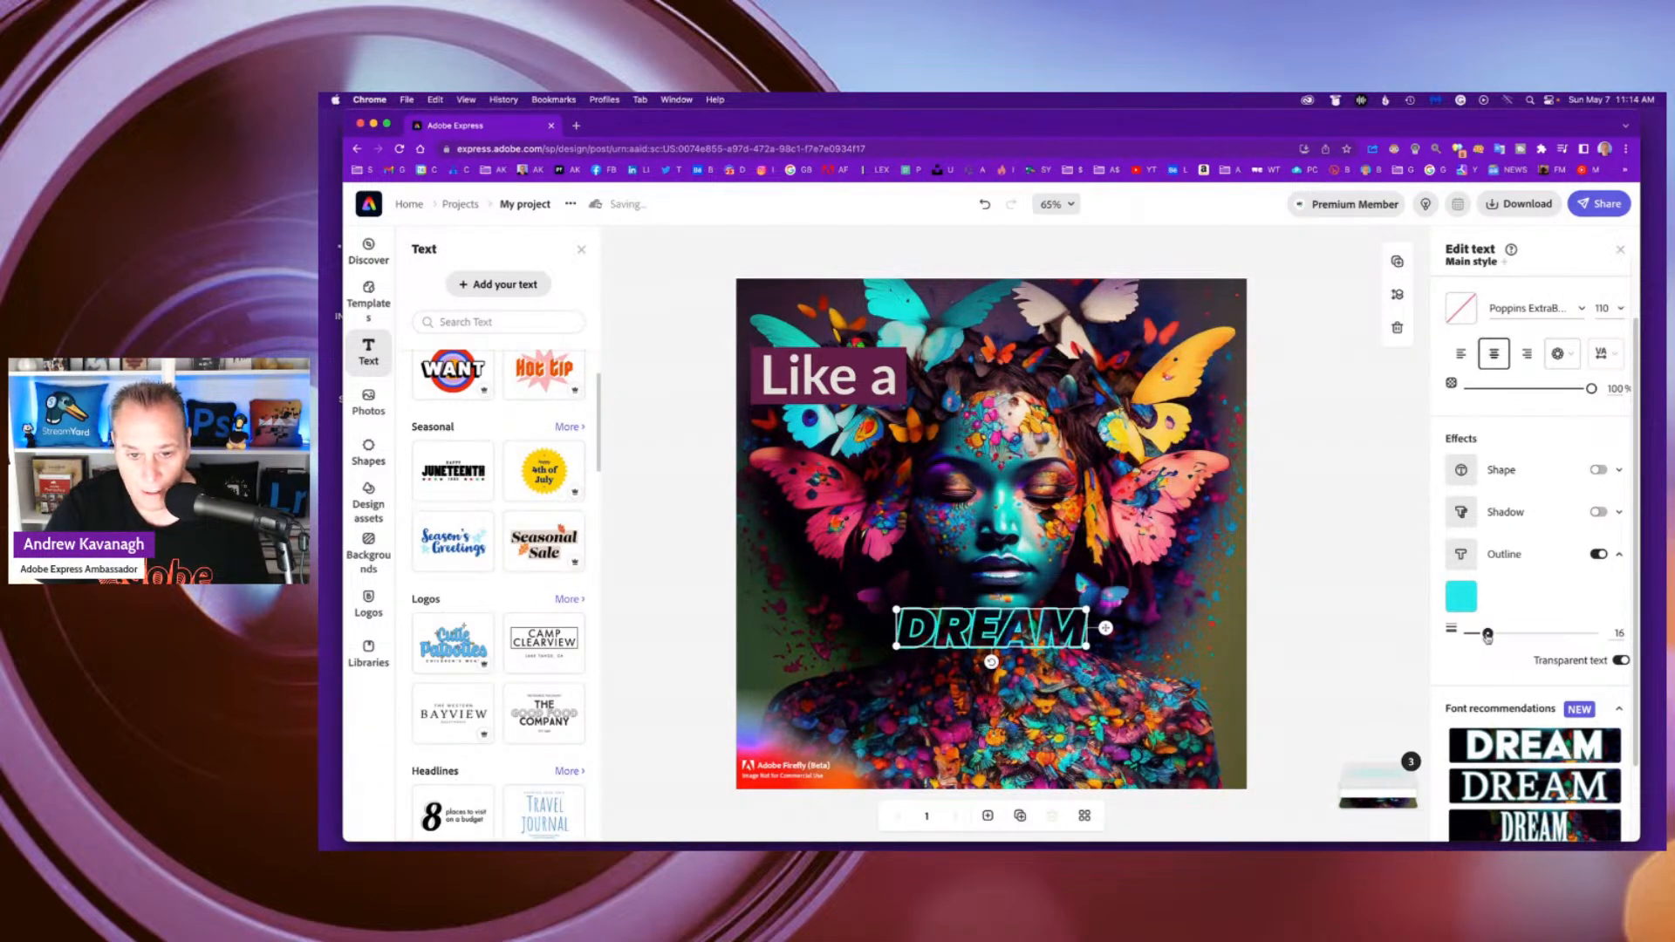
{"action": "left_click", "coordinate": [1292, 638]}
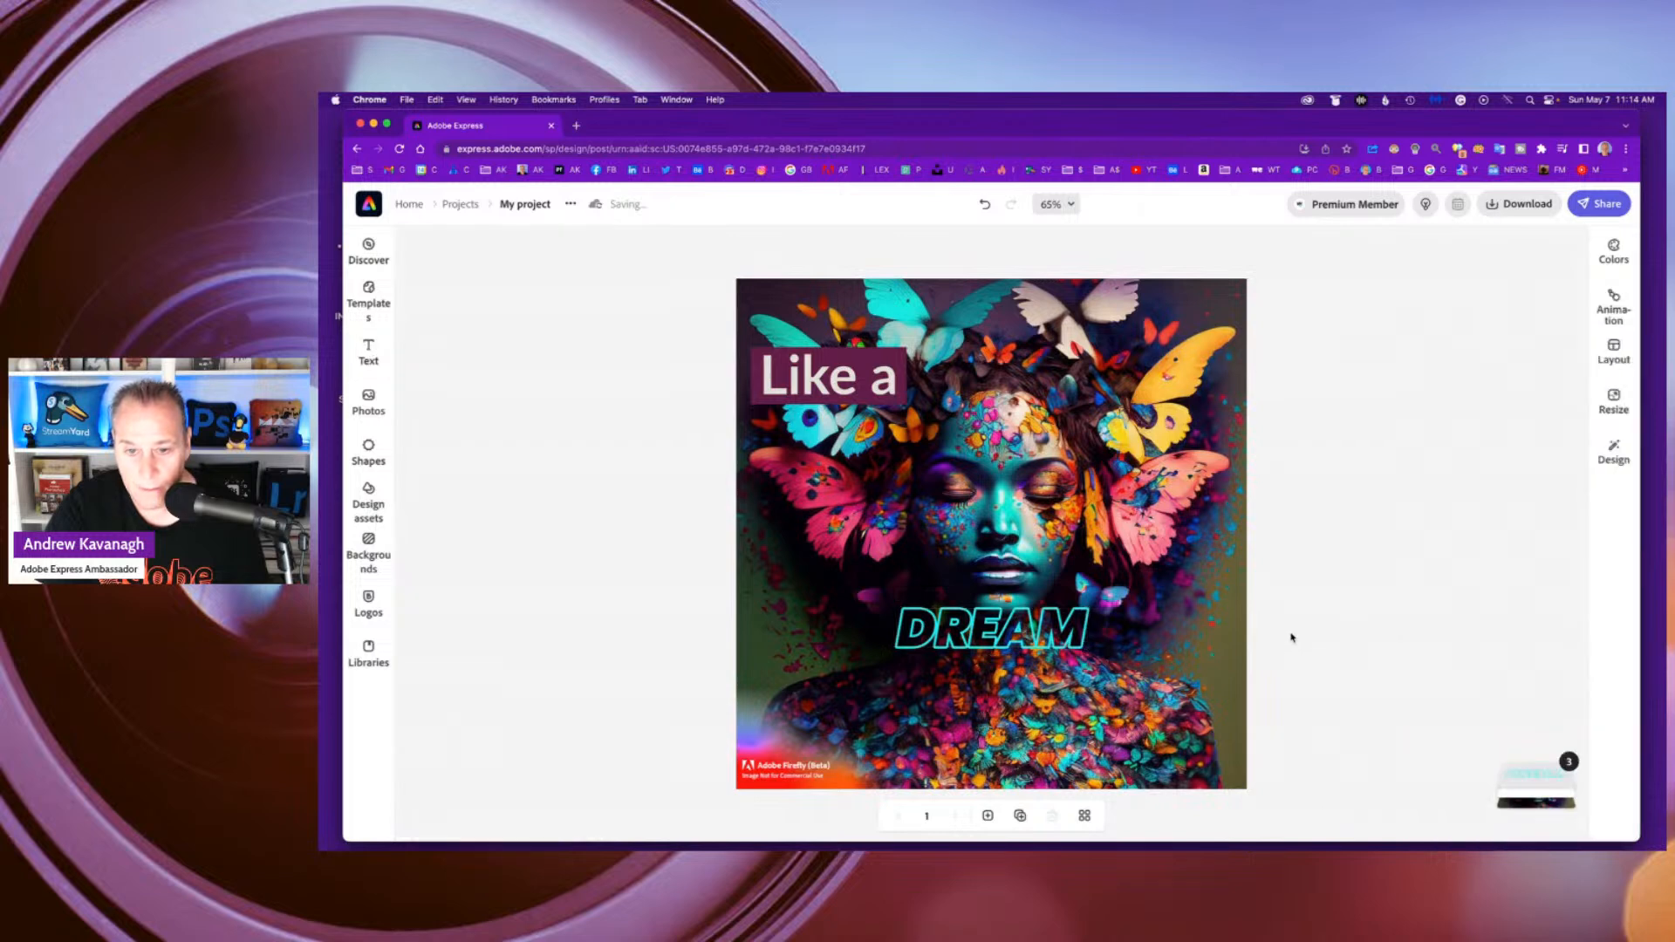
Enlarge the DREAM text to a size of about 199 and centre it lower, across the figure's neck and shoulders
{"action": "left_click", "coordinate": [1023, 646]}
{"action": "left_click_drag", "start_coordinate": [1014, 635], "coordinate": [1015, 663]}
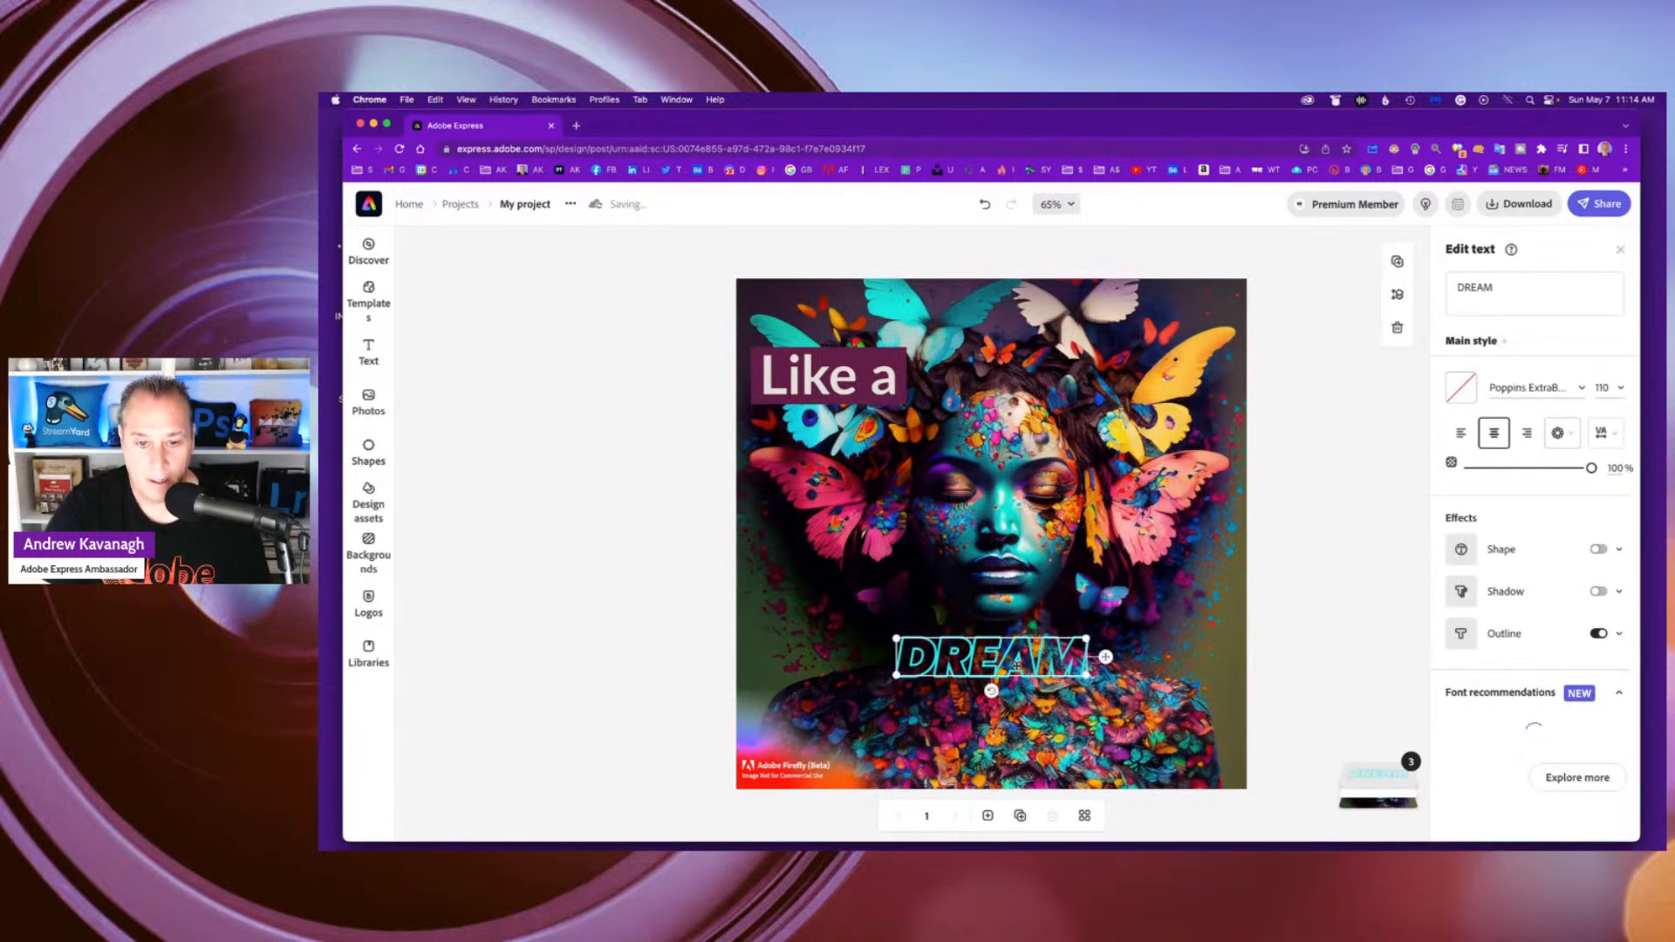
{"action": "left_click_drag", "start_coordinate": [1087, 638], "coordinate": [1176, 625]}
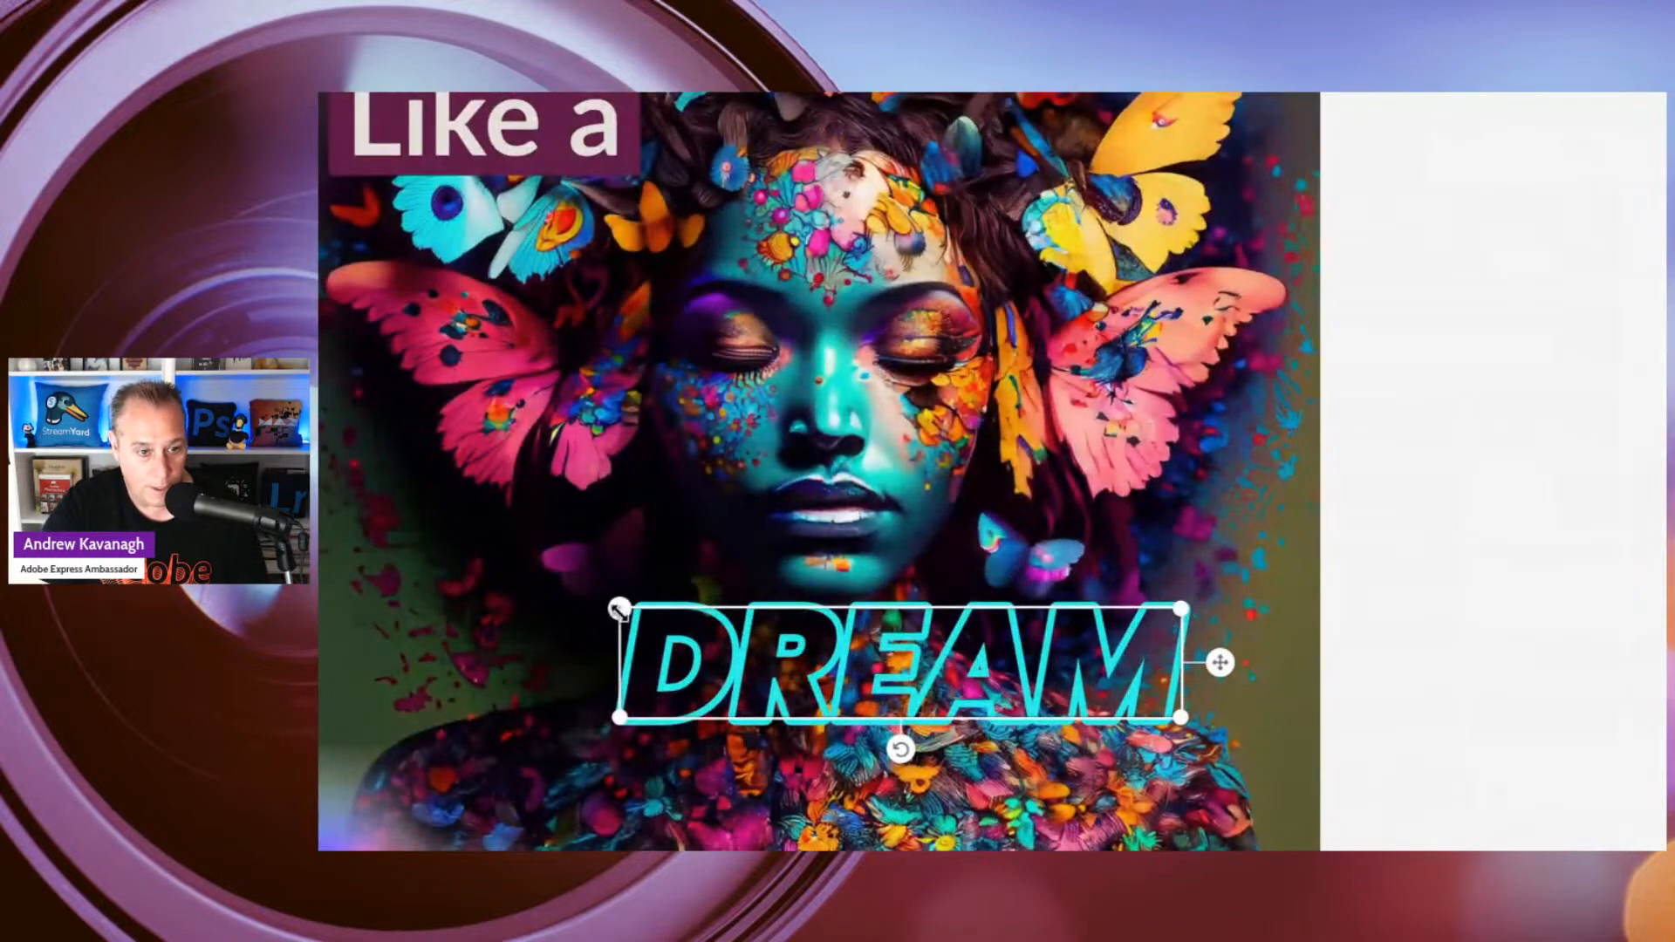
{"action": "left_click_drag", "start_coordinate": [619, 608], "coordinate": [486, 598]}
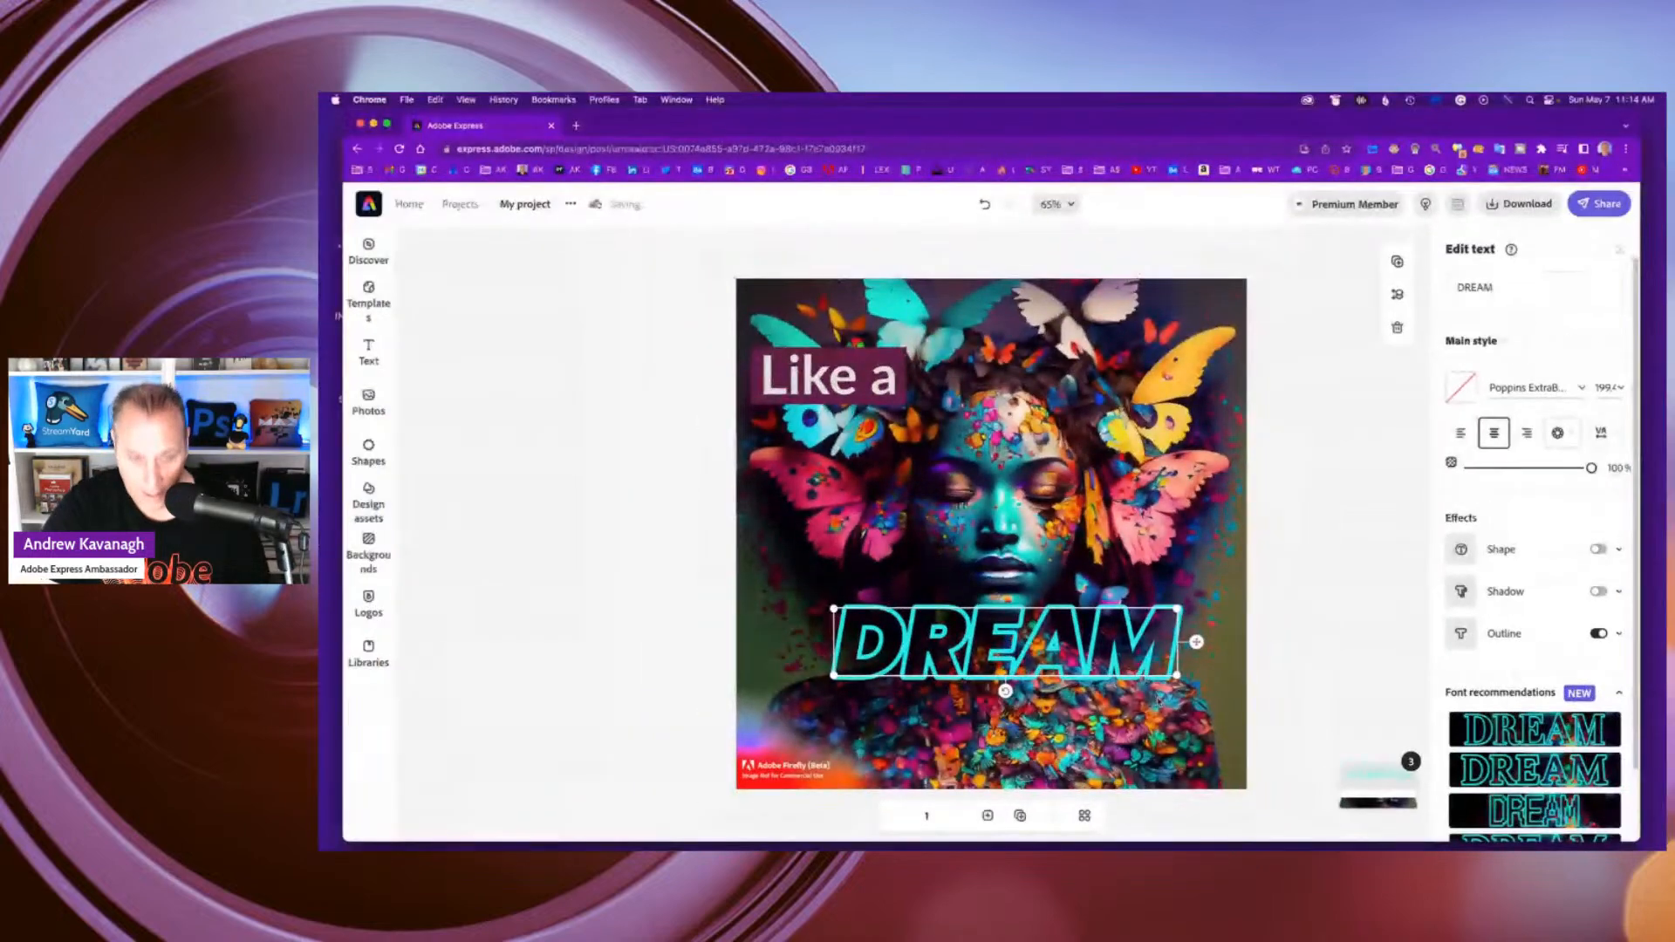
{"action": "left_click_drag", "start_coordinate": [1083, 636], "coordinate": [1063, 650]}
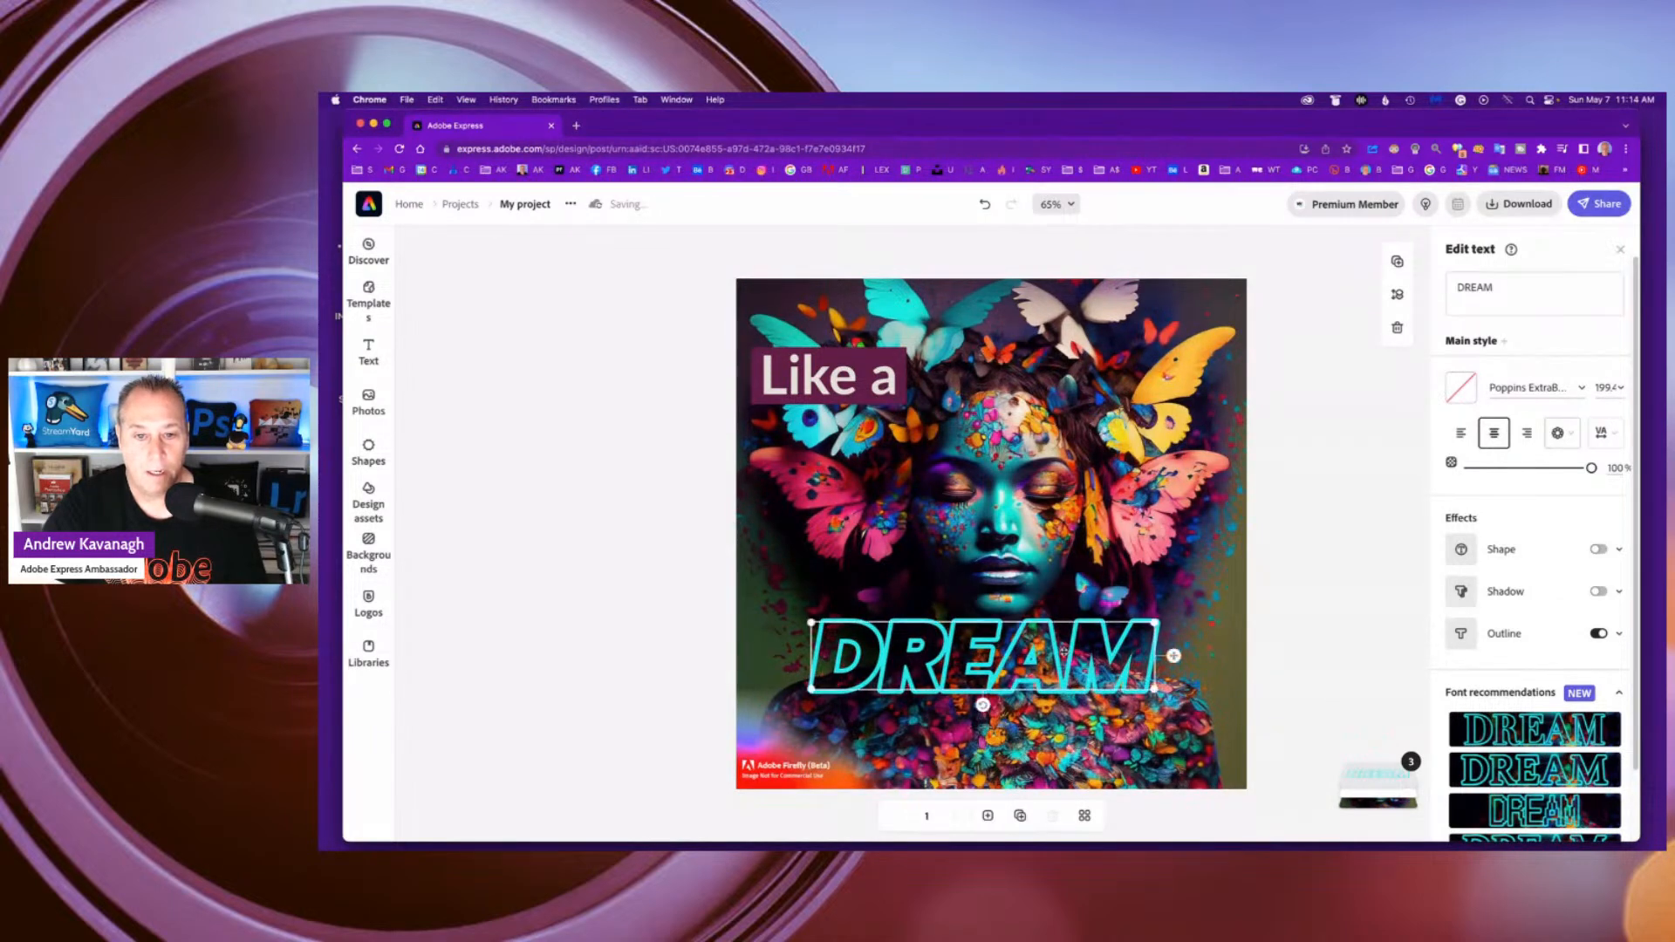
Change the "Like a" text to read "Life is a" and keep it selected
{"action": "left_click", "coordinate": [868, 375]}
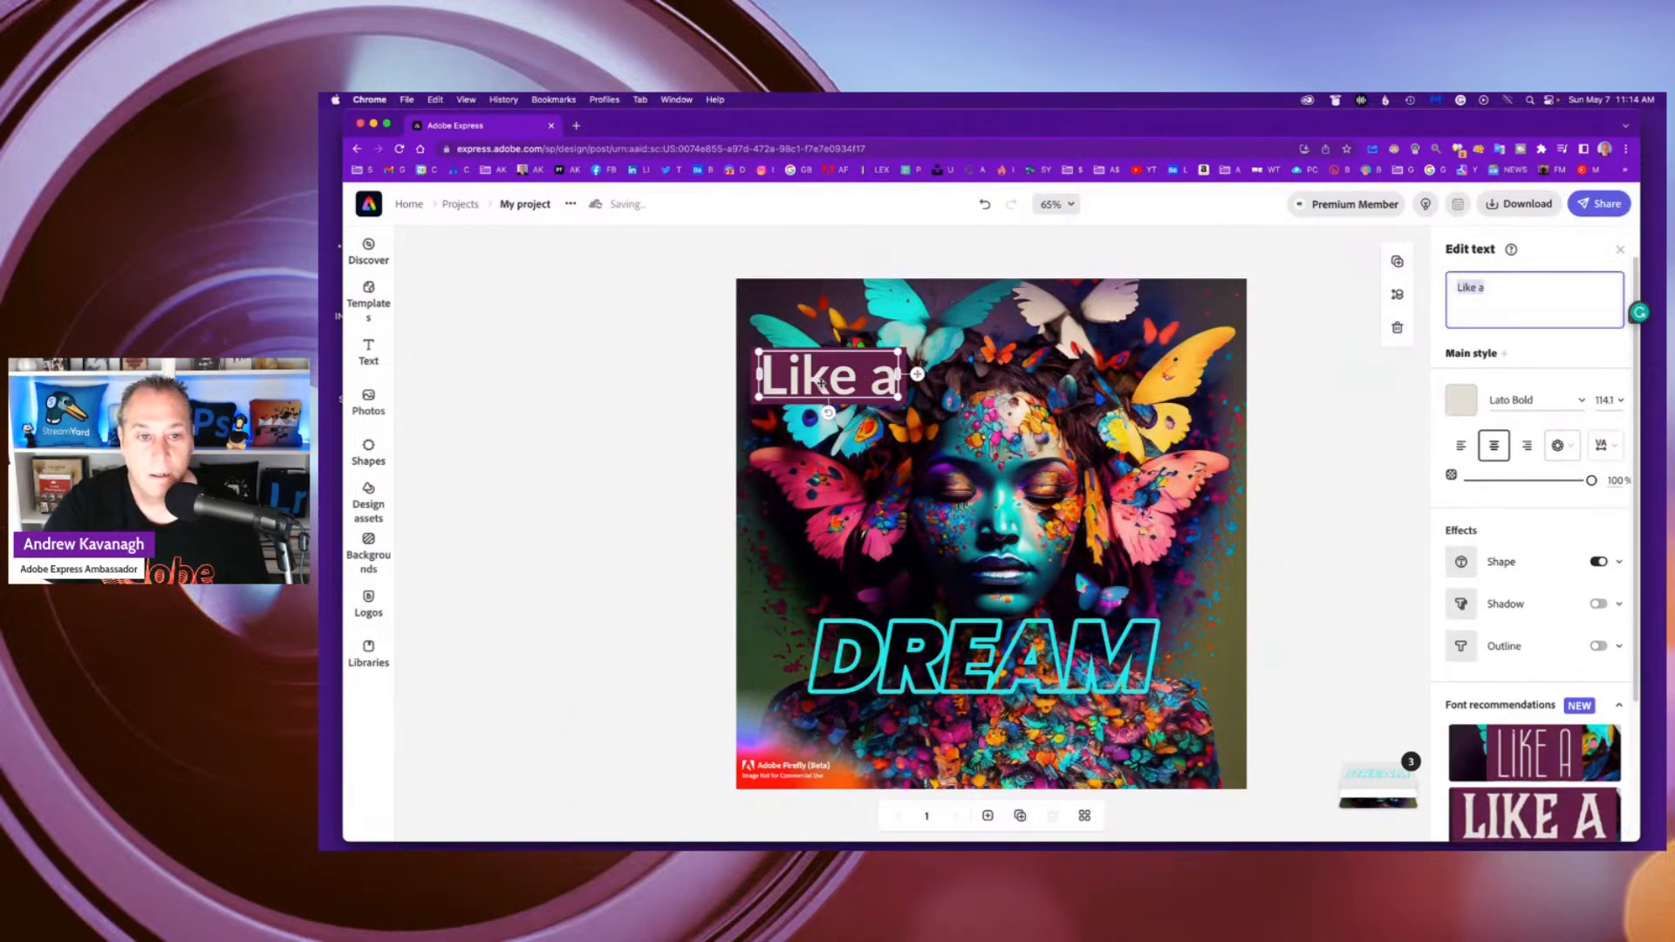
{"action": "left_click", "coordinate": [1469, 289]}
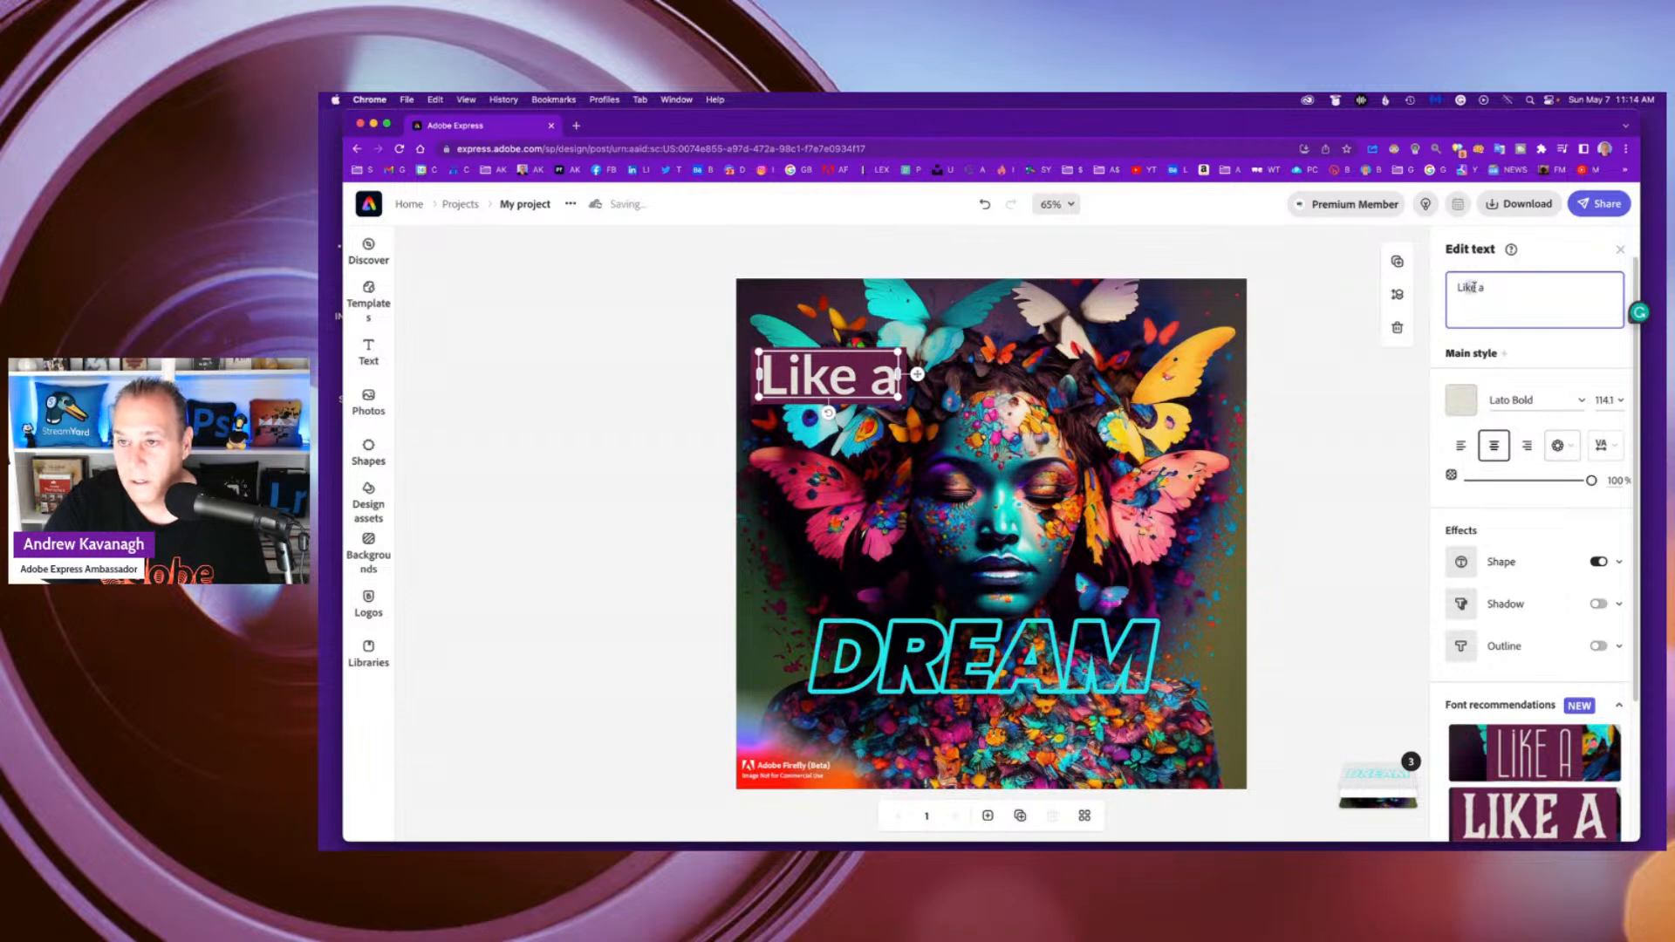
{"action": "type", "text": "Life is"}
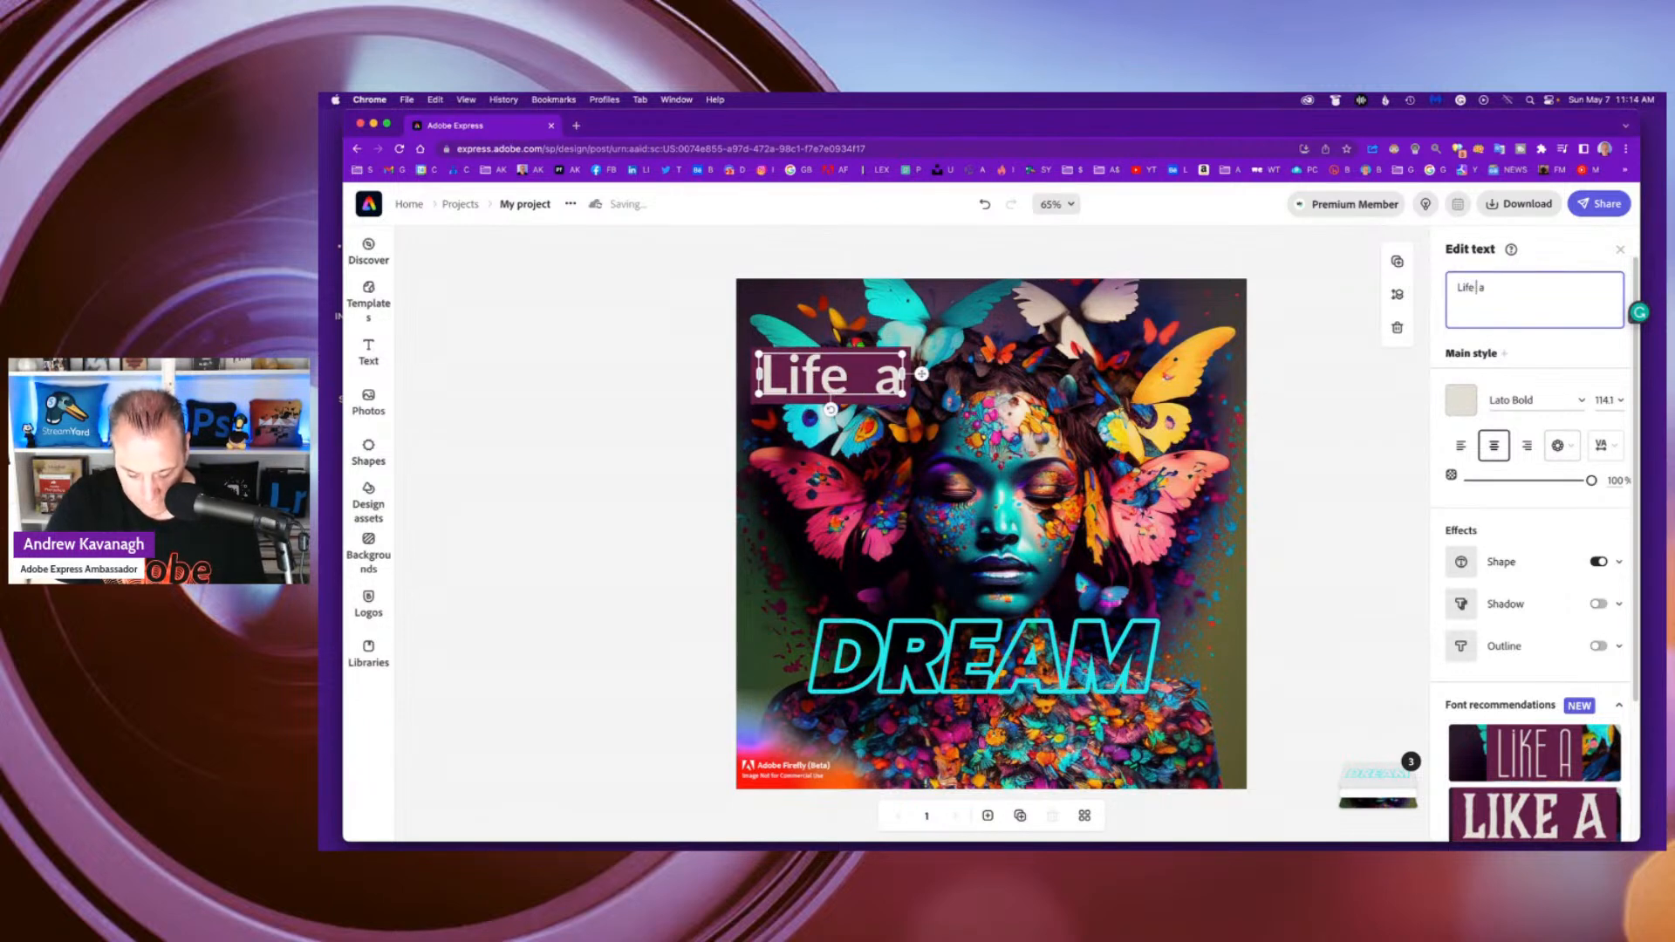
{"action": "left_click", "coordinate": [1288, 470]}
{"action": "left_click", "coordinate": [905, 364]}
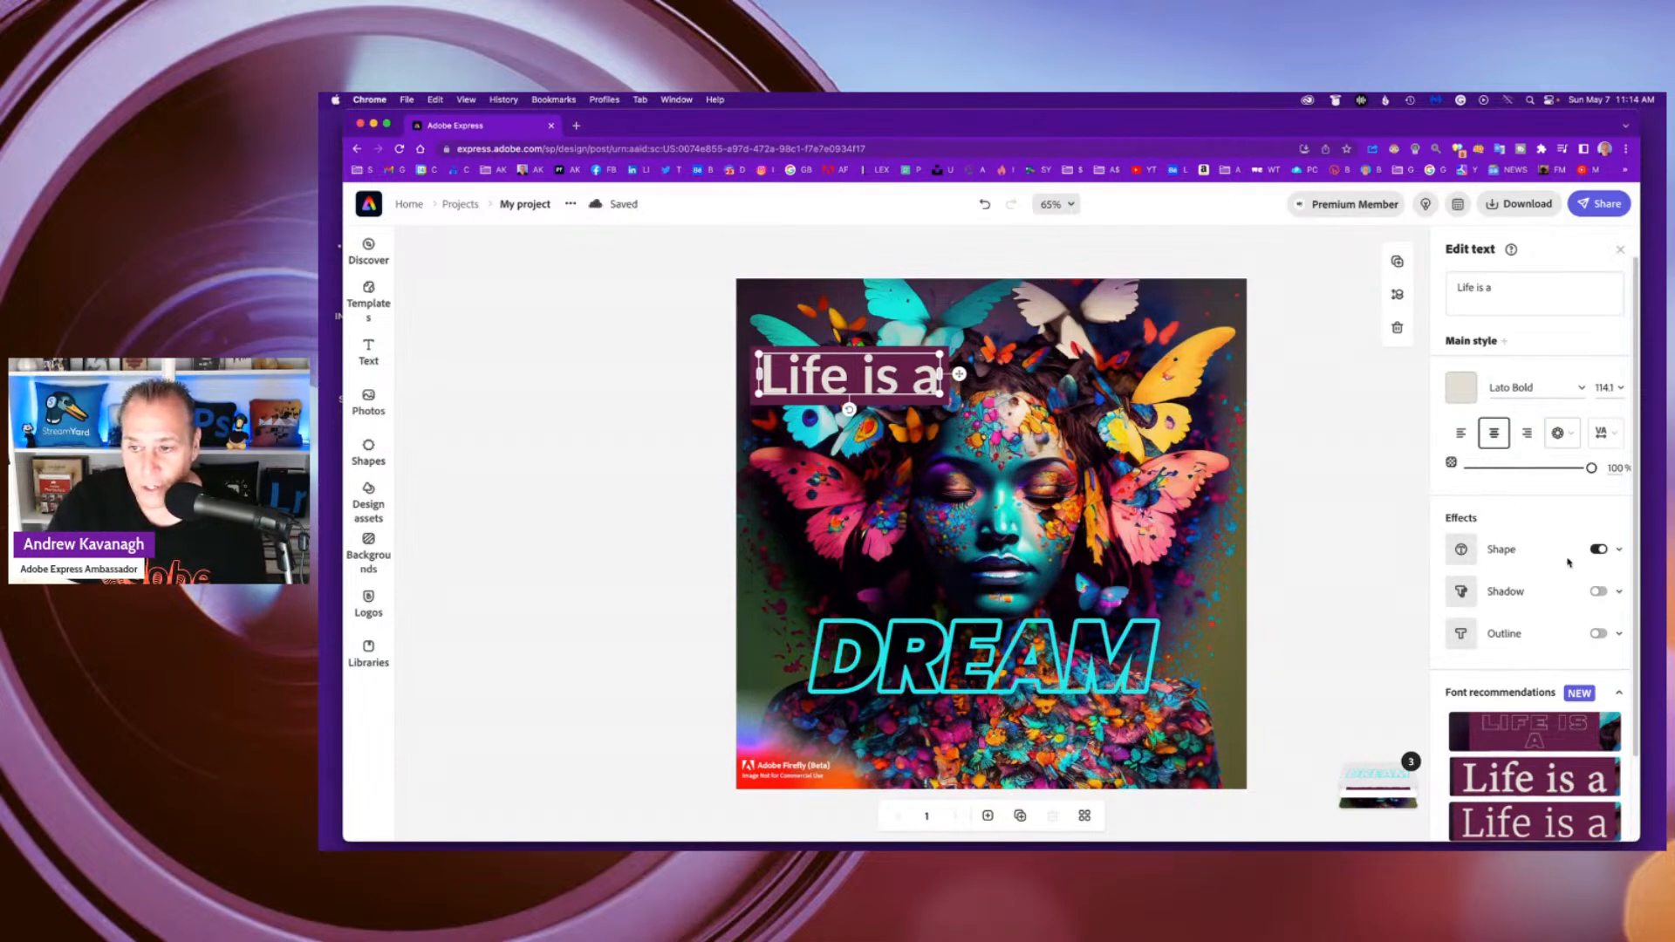
Try teal and turquoise shades for the shape behind "Life is a", settling on a bright blue
{"action": "left_click", "coordinate": [1619, 550]}
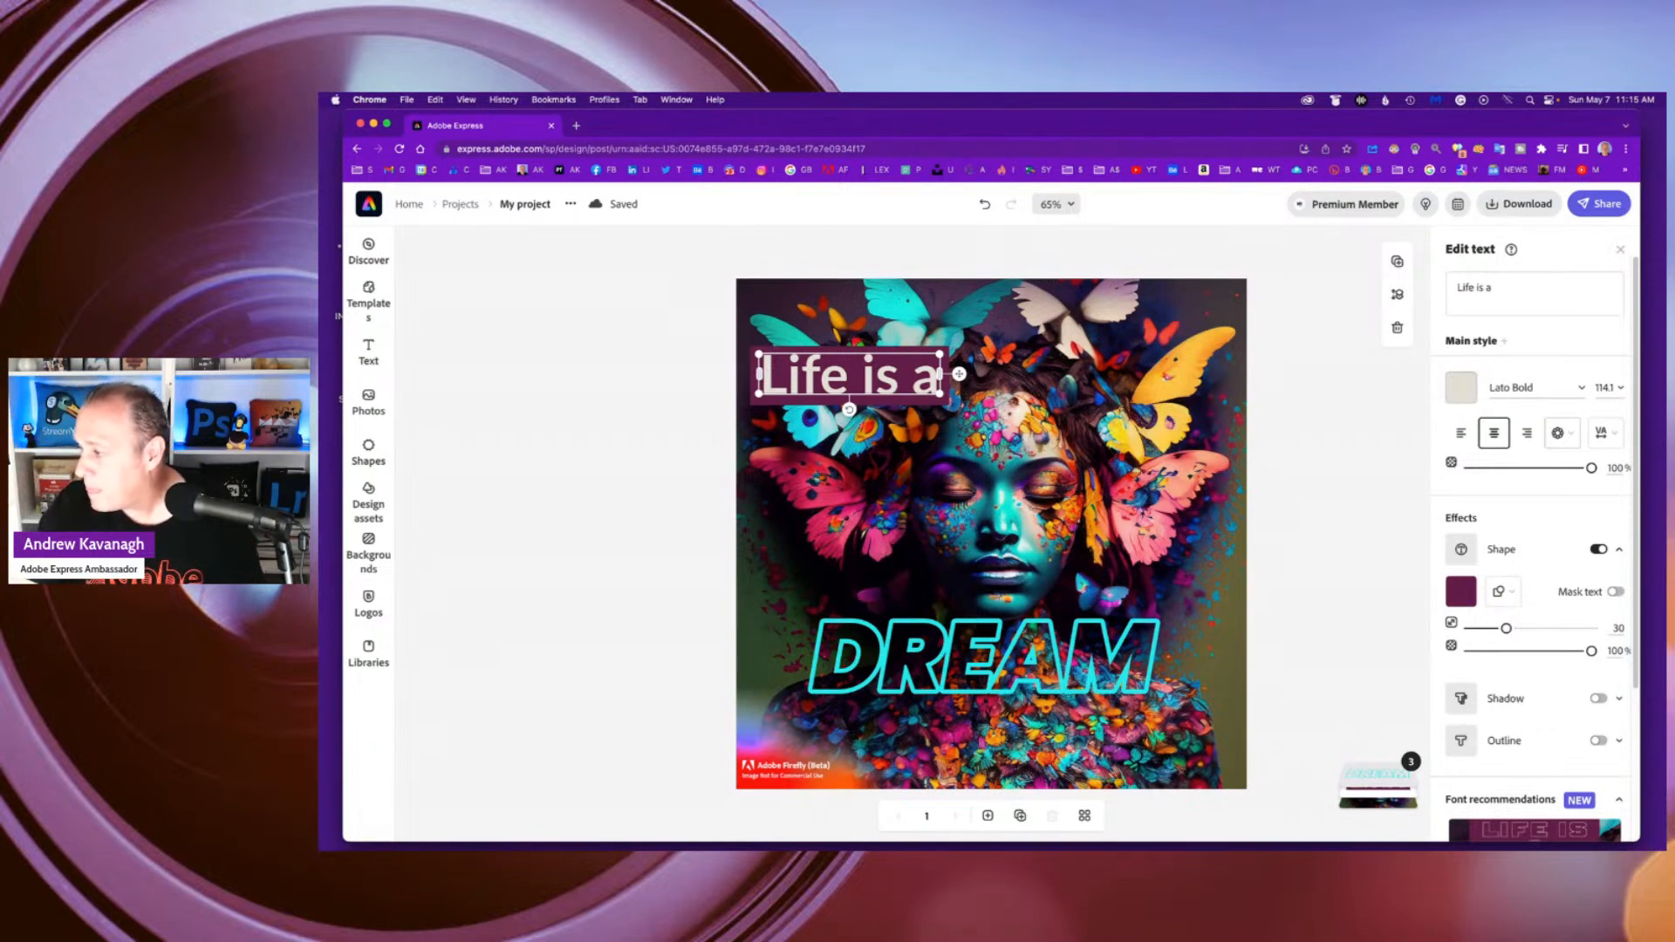
{"action": "left_click", "coordinate": [1461, 591]}
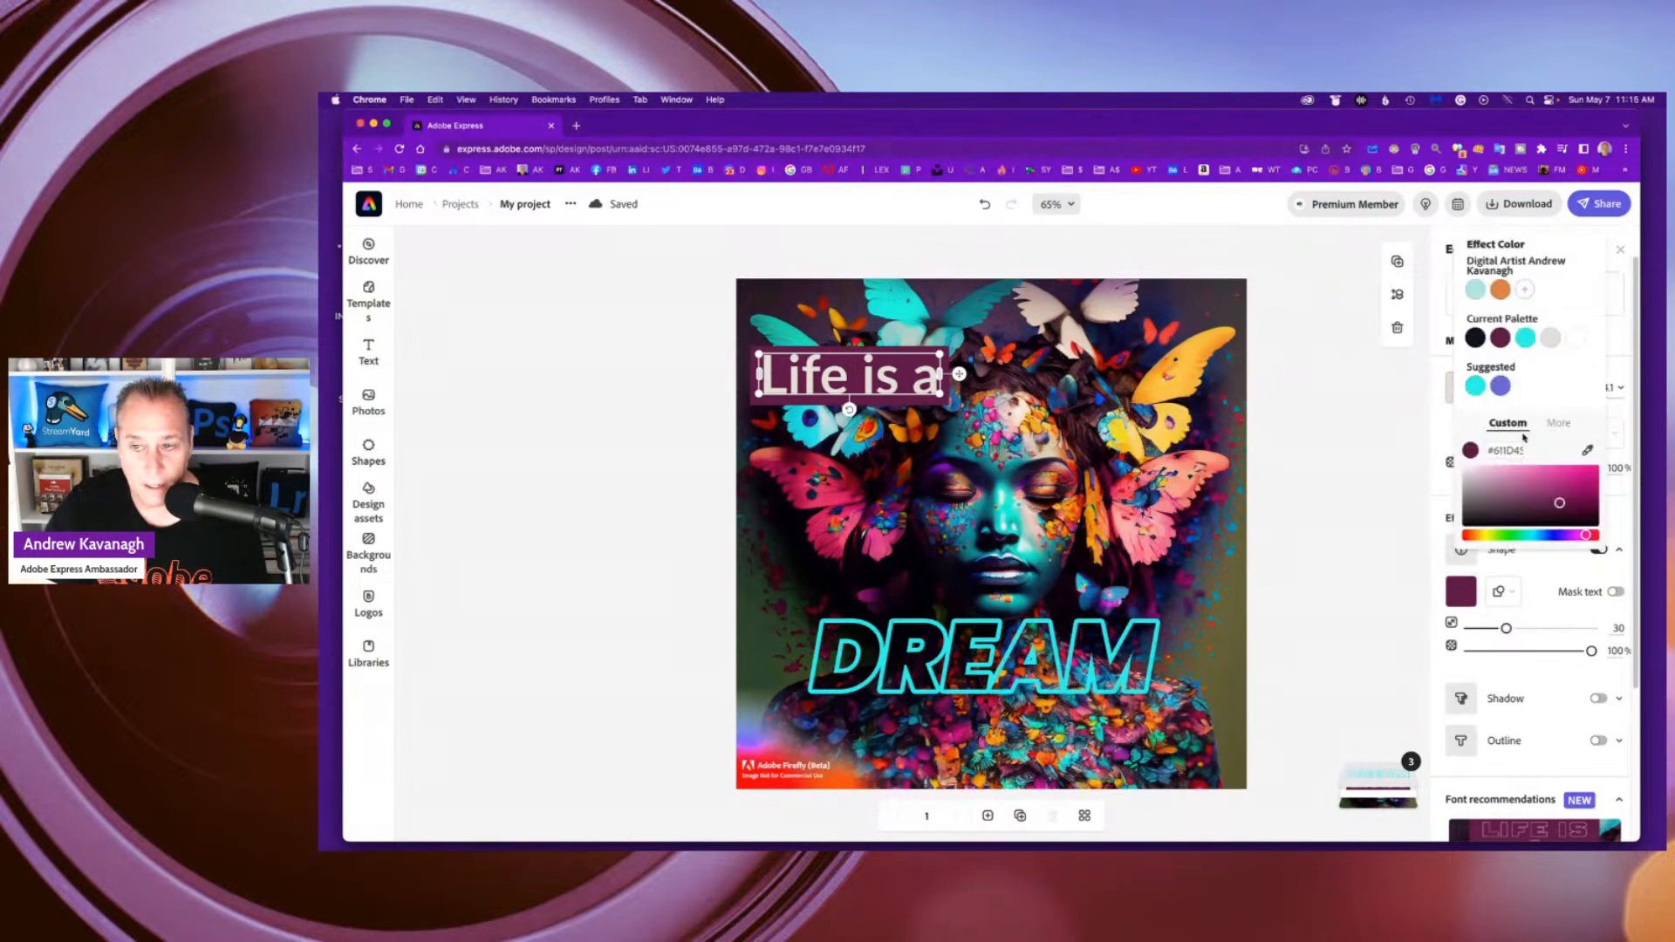
{"action": "left_click", "coordinate": [1543, 538]}
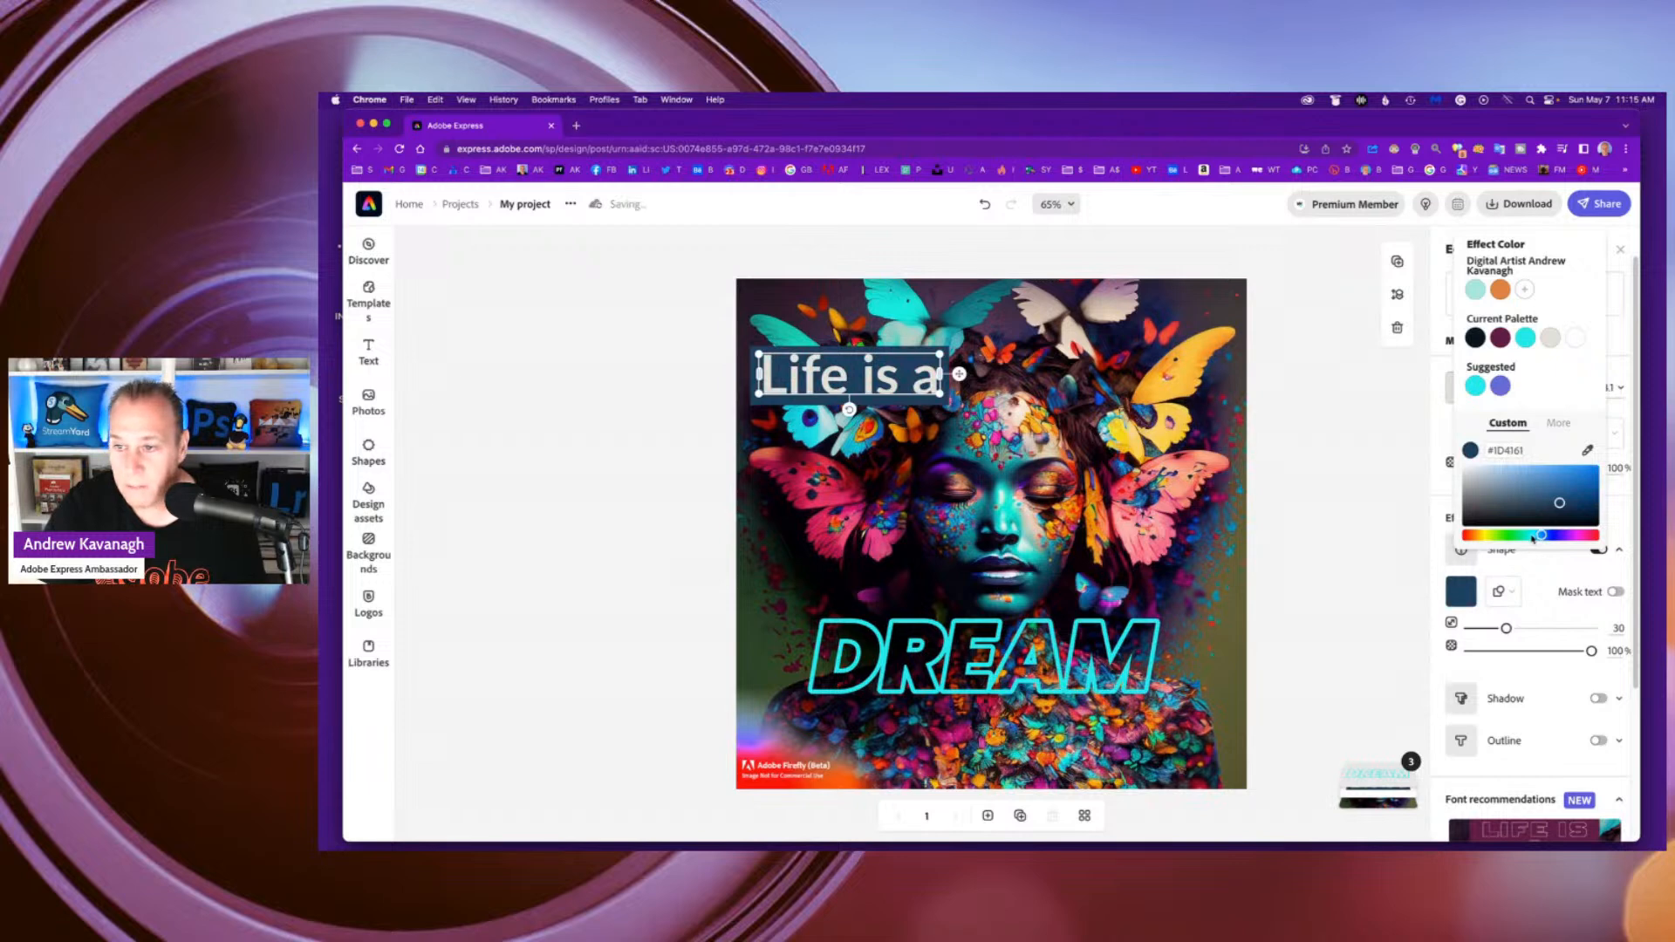
{"action": "left_click", "coordinate": [1533, 536]}
{"action": "left_click", "coordinate": [1525, 535]}
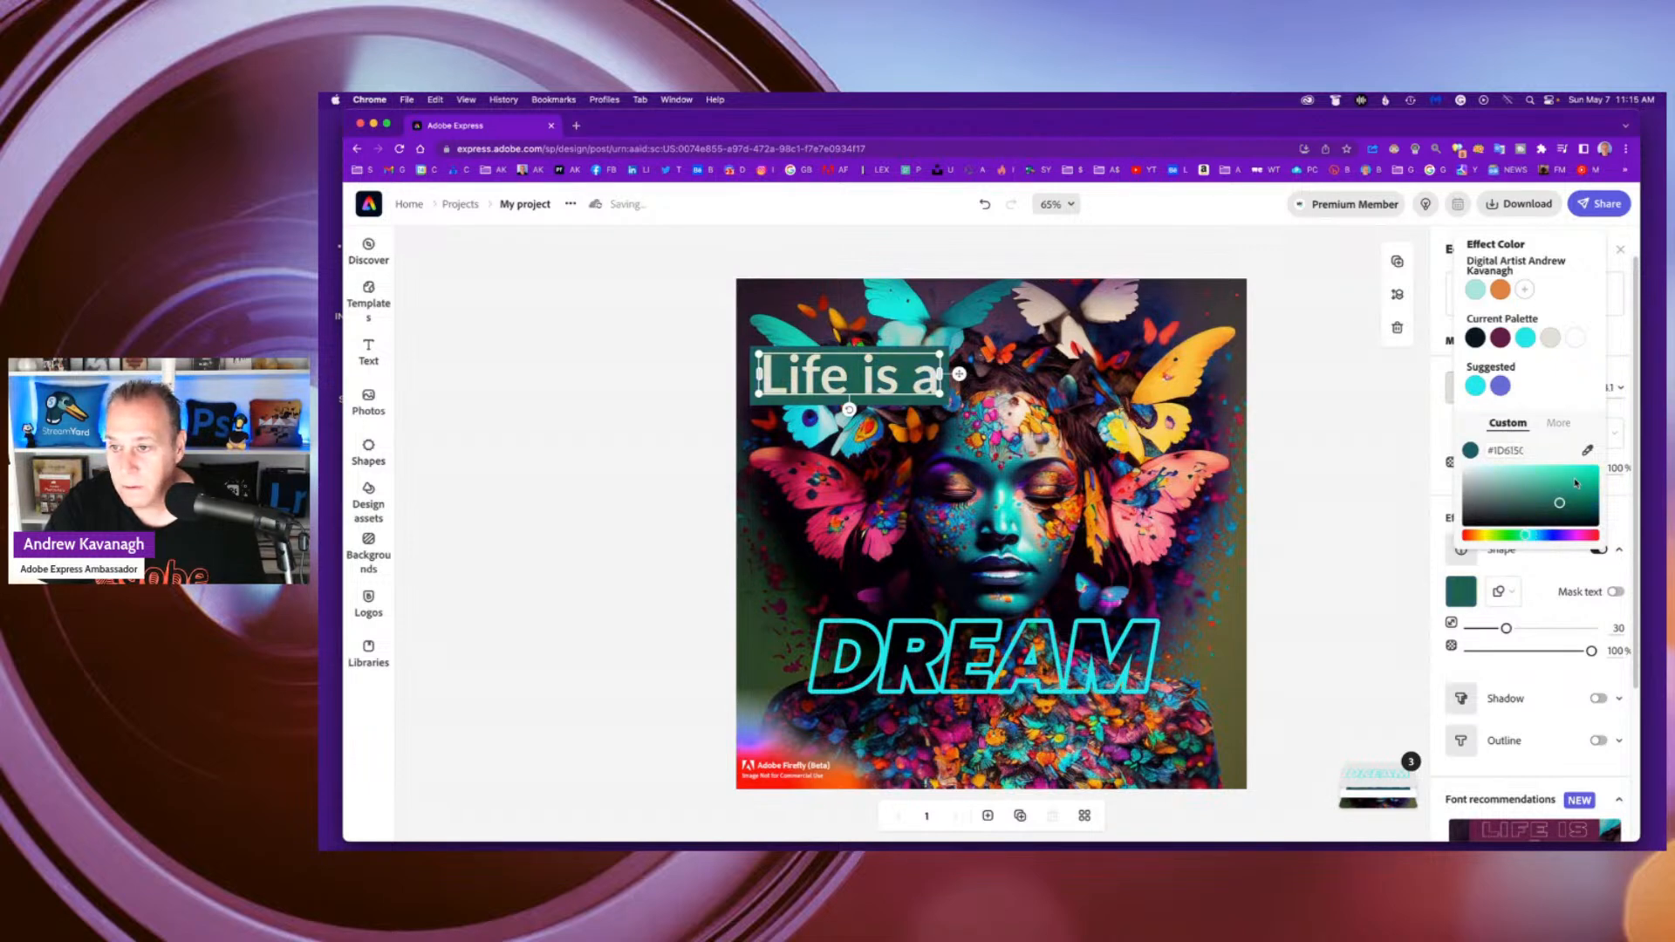
{"action": "left_click", "coordinate": [1564, 472]}
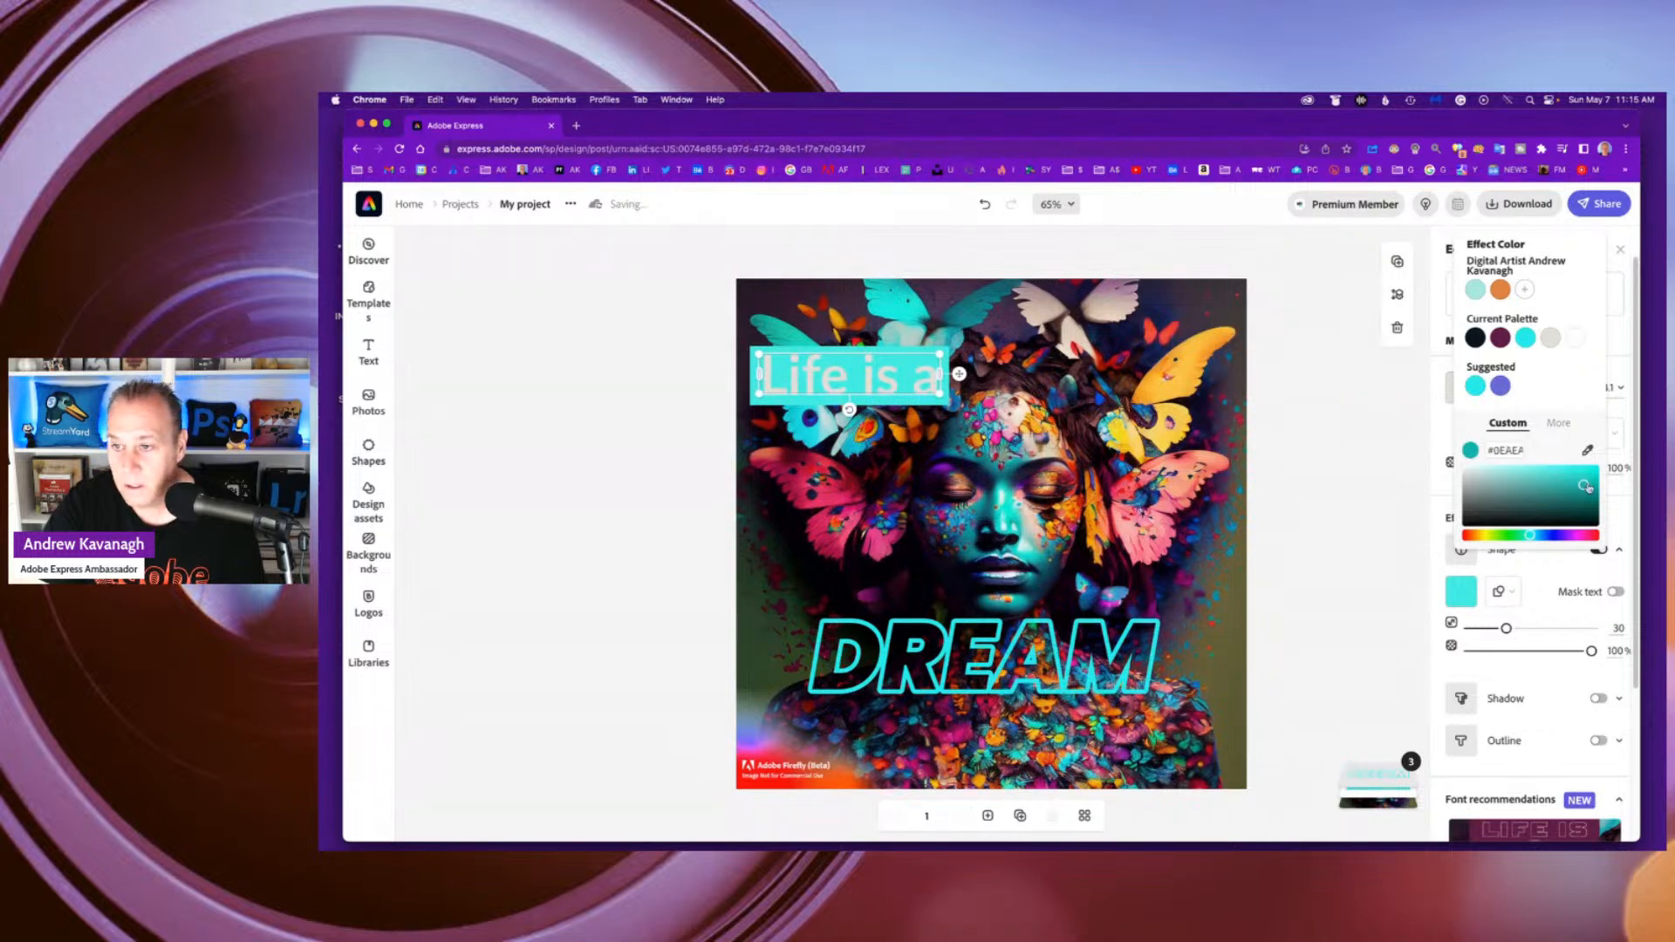
{"action": "left_click", "coordinate": [1586, 487]}
{"action": "left_click", "coordinate": [1581, 499]}
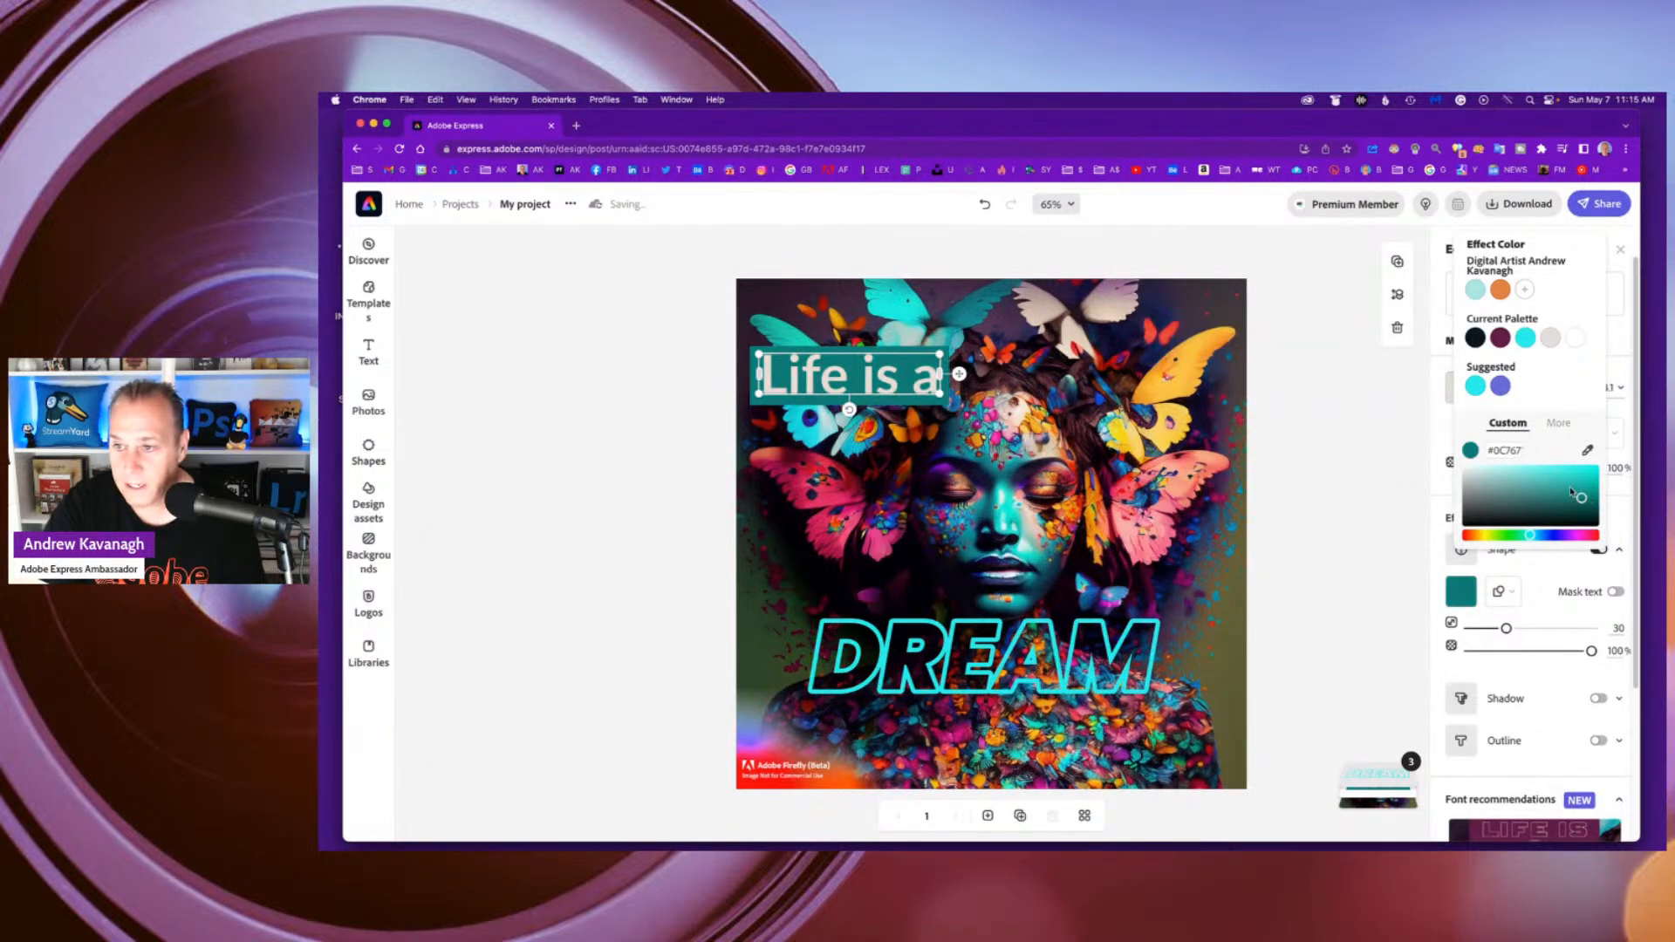
{"action": "left_click", "coordinate": [1568, 486]}
{"action": "left_click", "coordinate": [1589, 482]}
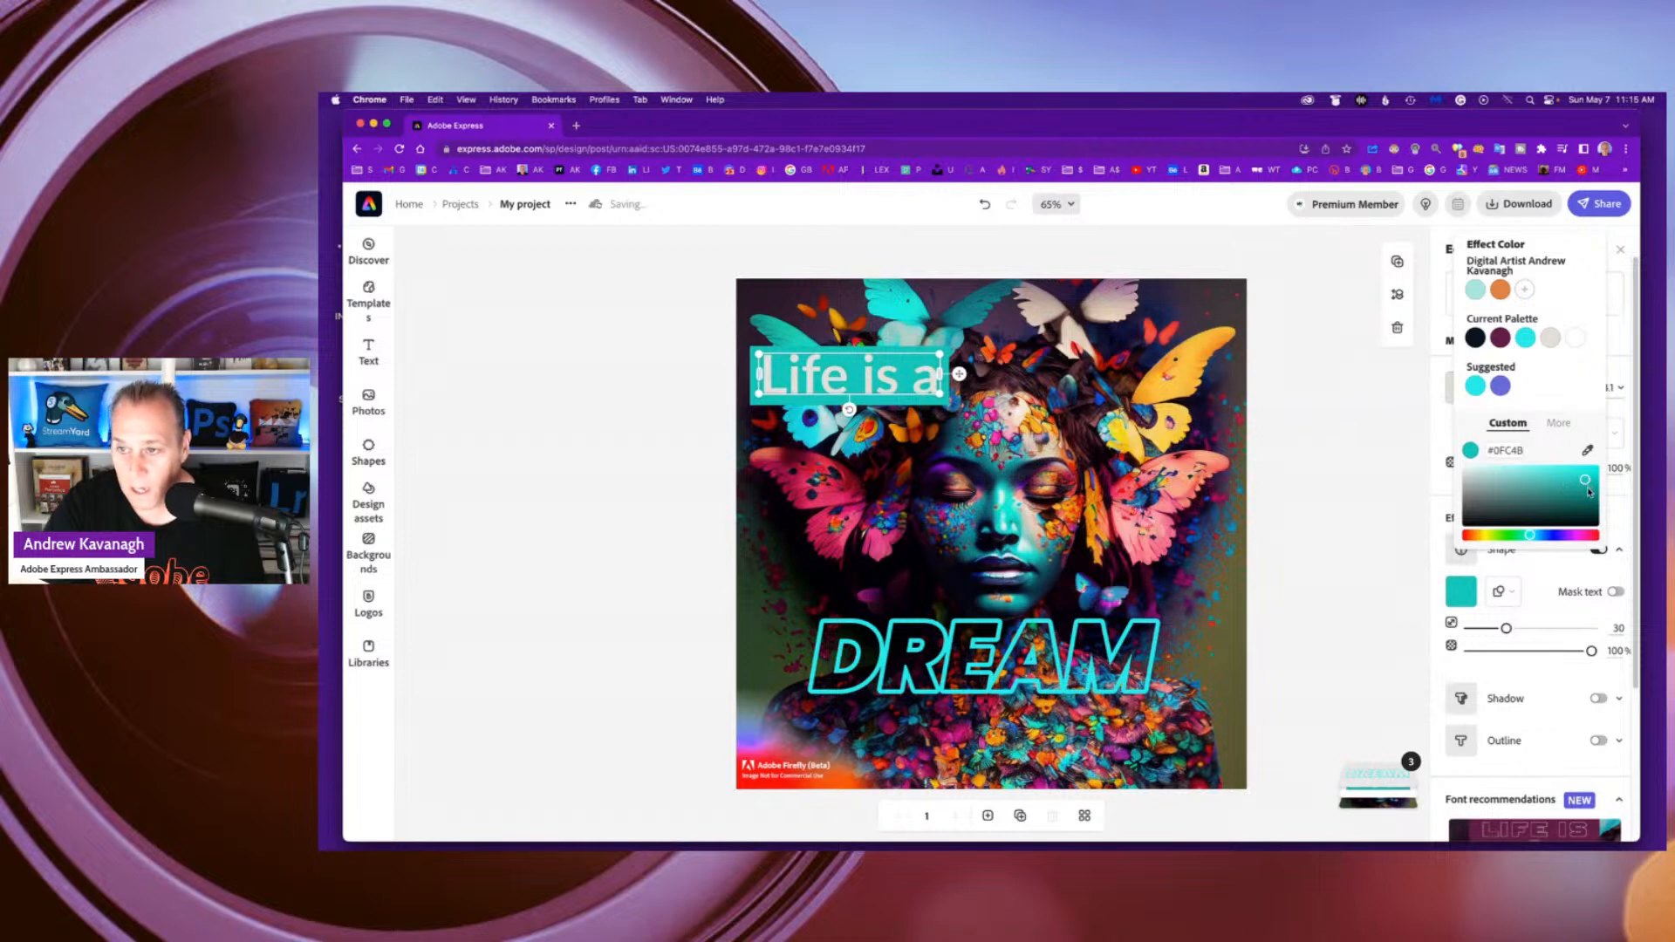
{"action": "mouse_move", "coordinate": [1530, 538]}
{"action": "left_mouse_down"}
{"action": "mouse_move", "coordinate": [1596, 538]}
{"action": "mouse_move", "coordinate": [1476, 537]}
{"action": "mouse_move", "coordinate": [1537, 541]}
{"action": "left_mouse_up"}
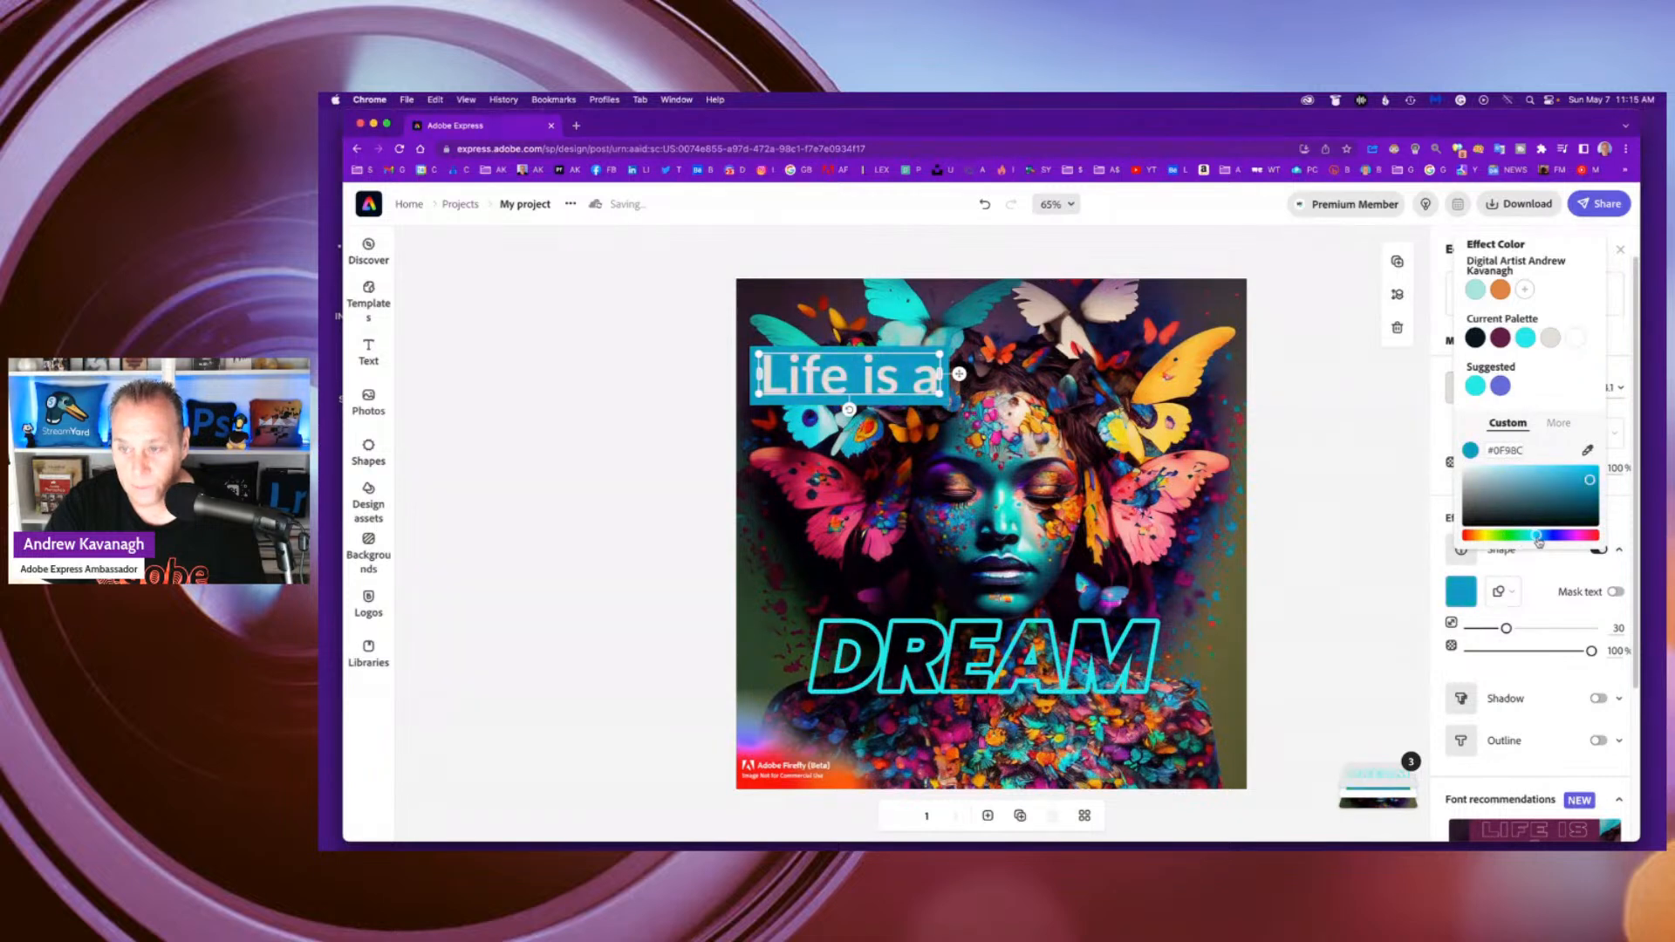
{"action": "mouse_move", "coordinate": [1585, 481]}
{"action": "left_mouse_down"}
{"action": "mouse_move", "coordinate": [1512, 473]}
{"action": "mouse_move", "coordinate": [1601, 472]}
{"action": "mouse_move", "coordinate": [1601, 494]}
{"action": "mouse_move", "coordinate": [1604, 479]}
{"action": "left_mouse_up"}
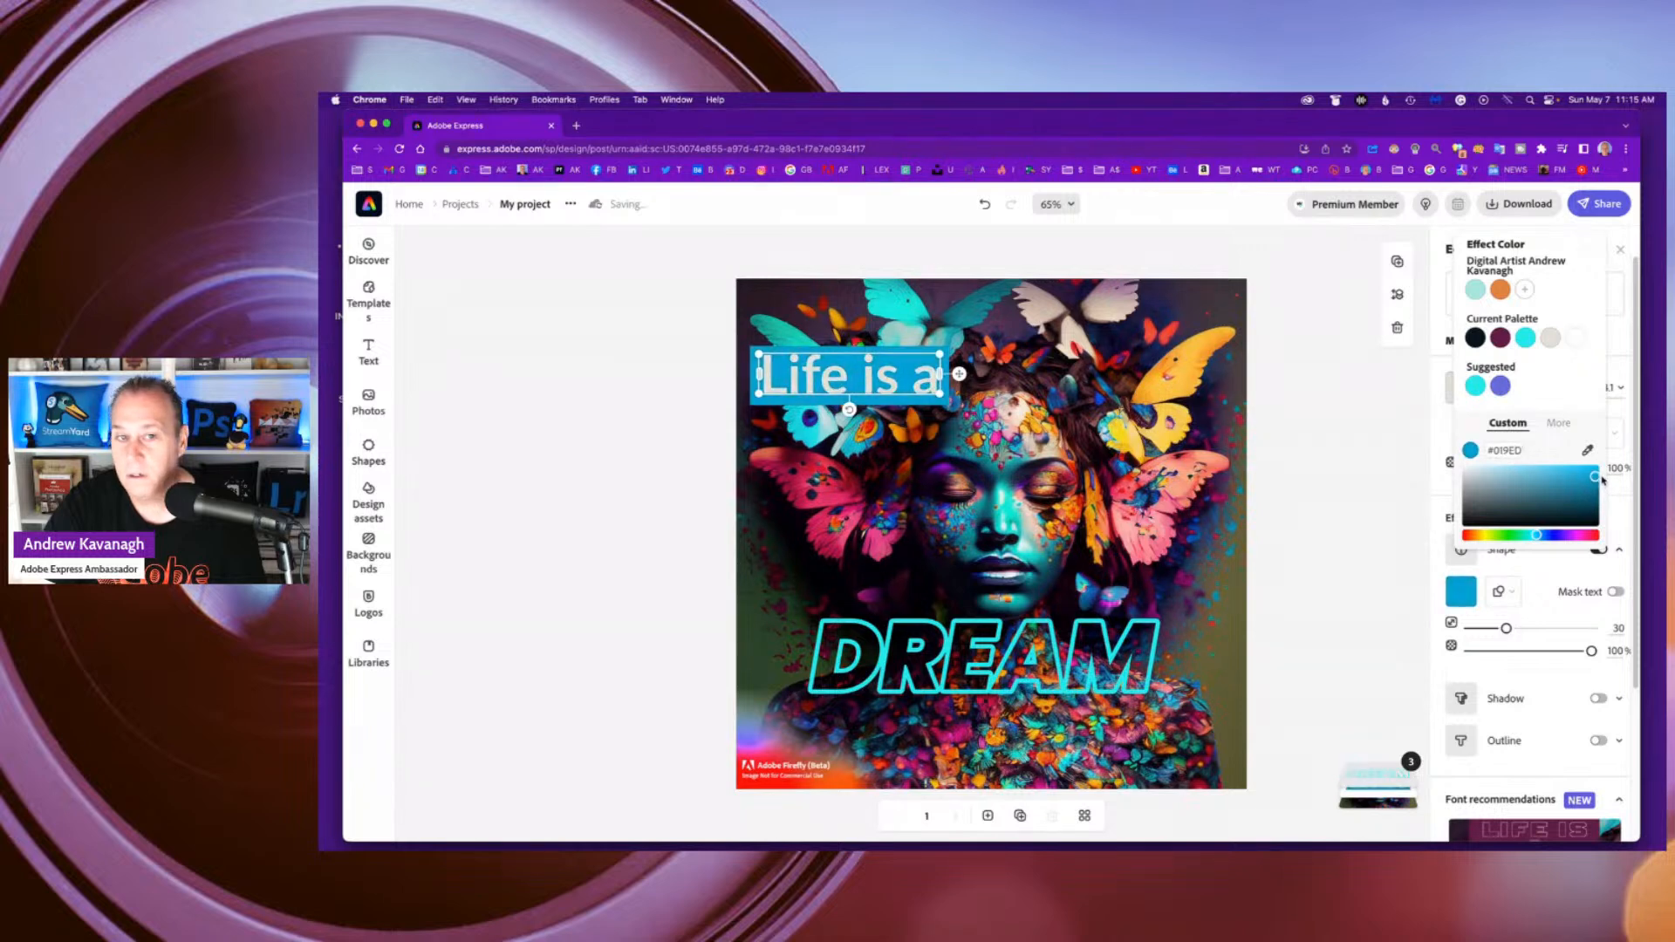
{"action": "left_click", "coordinate": [1387, 502]}
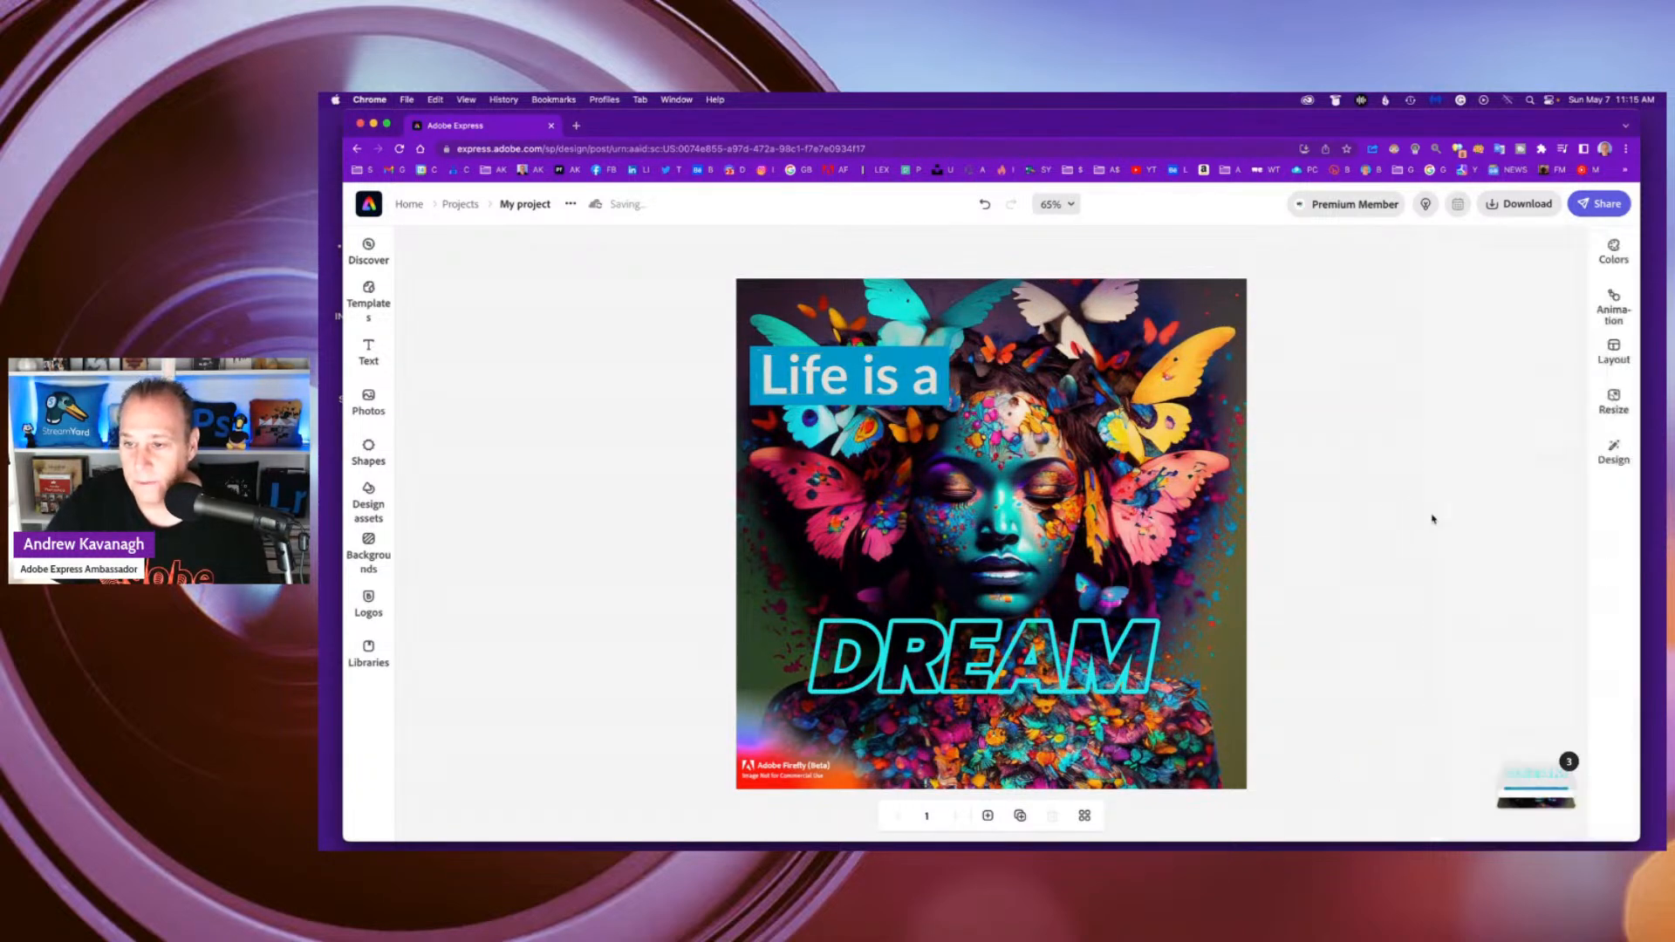
Remove the shape behind "Life is a" and colour the text with the current palette's bright turquoise
{"action": "left_click", "coordinate": [917, 385]}
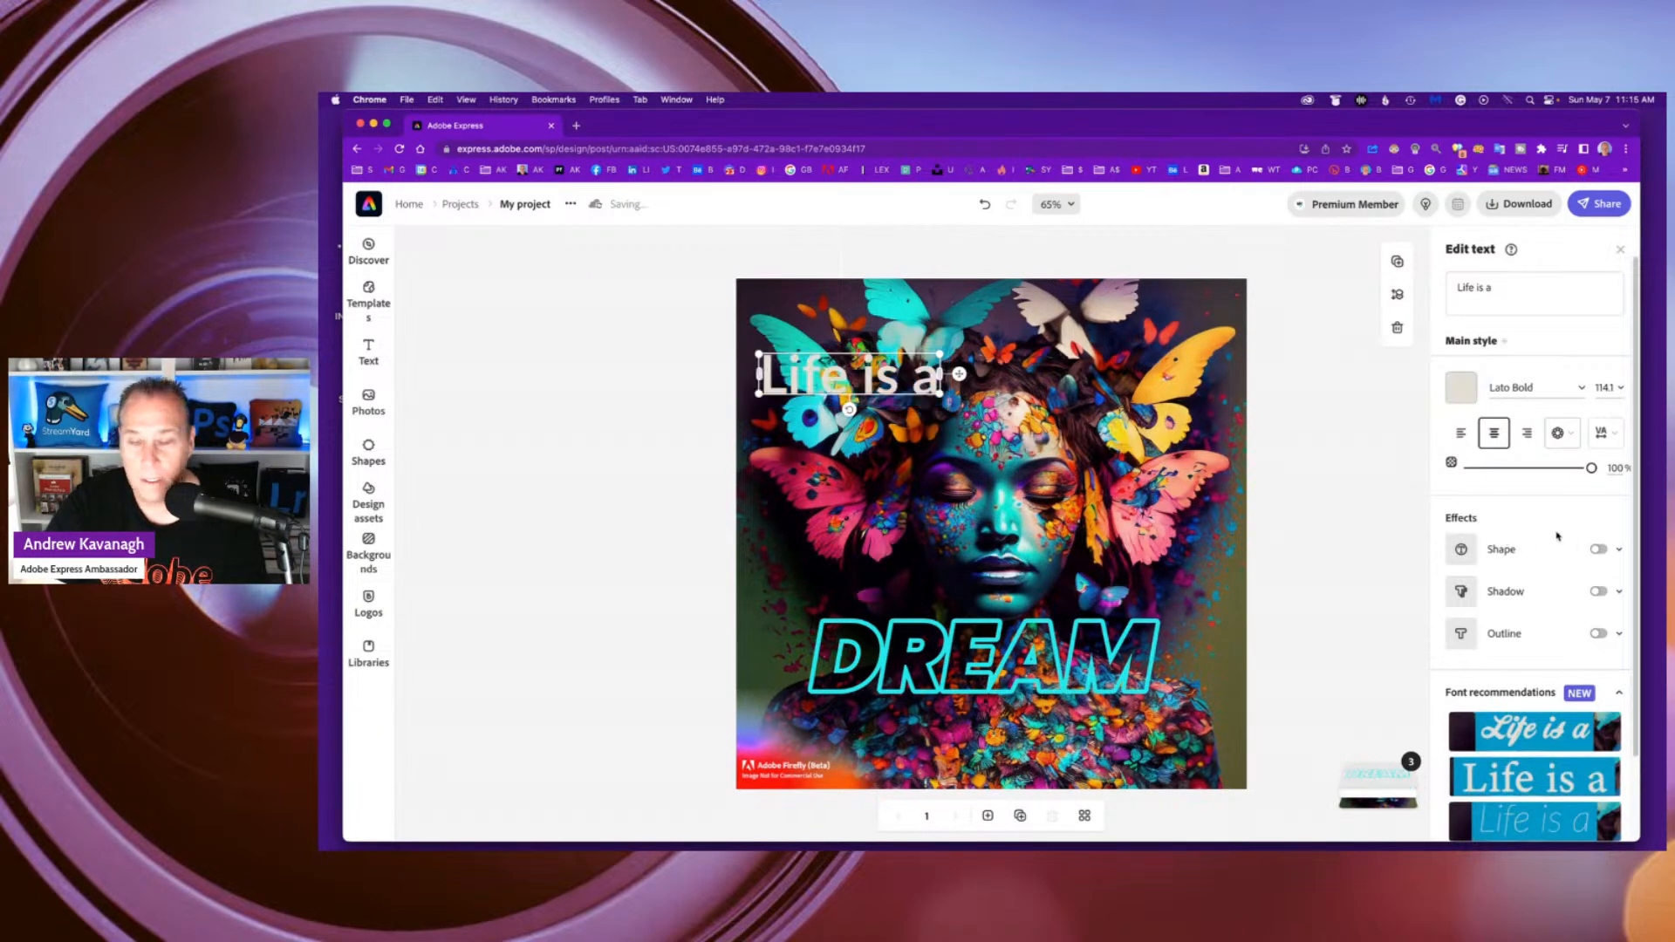
{"action": "left_click", "coordinate": [1462, 387]}
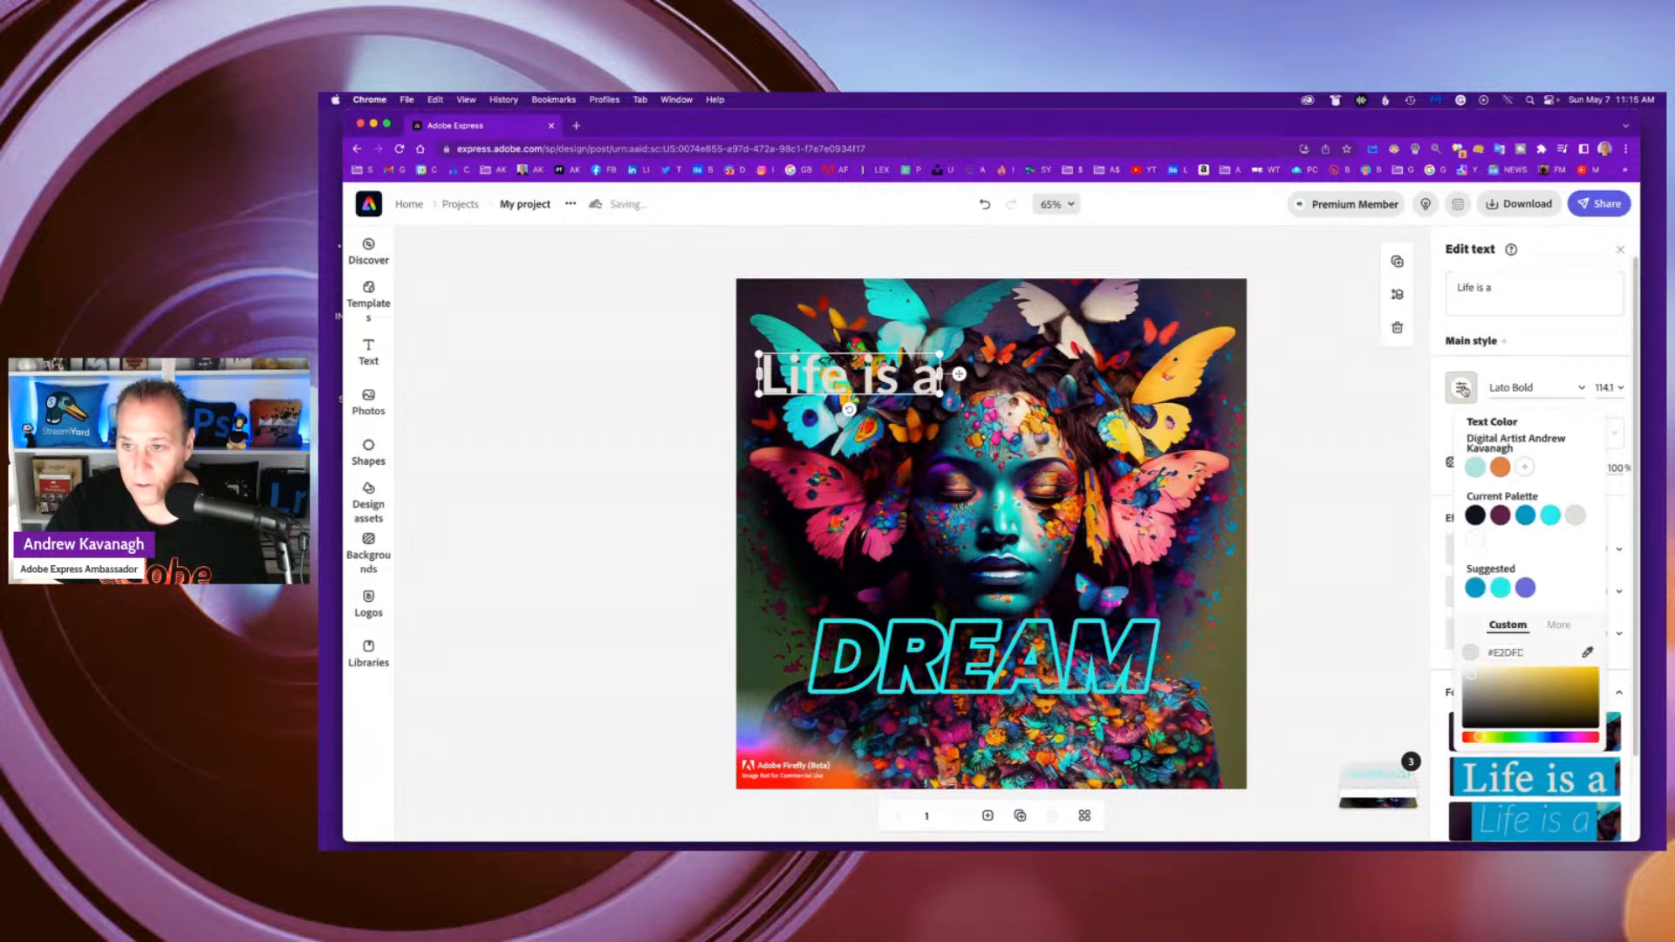
{"action": "left_click", "coordinate": [1551, 518]}
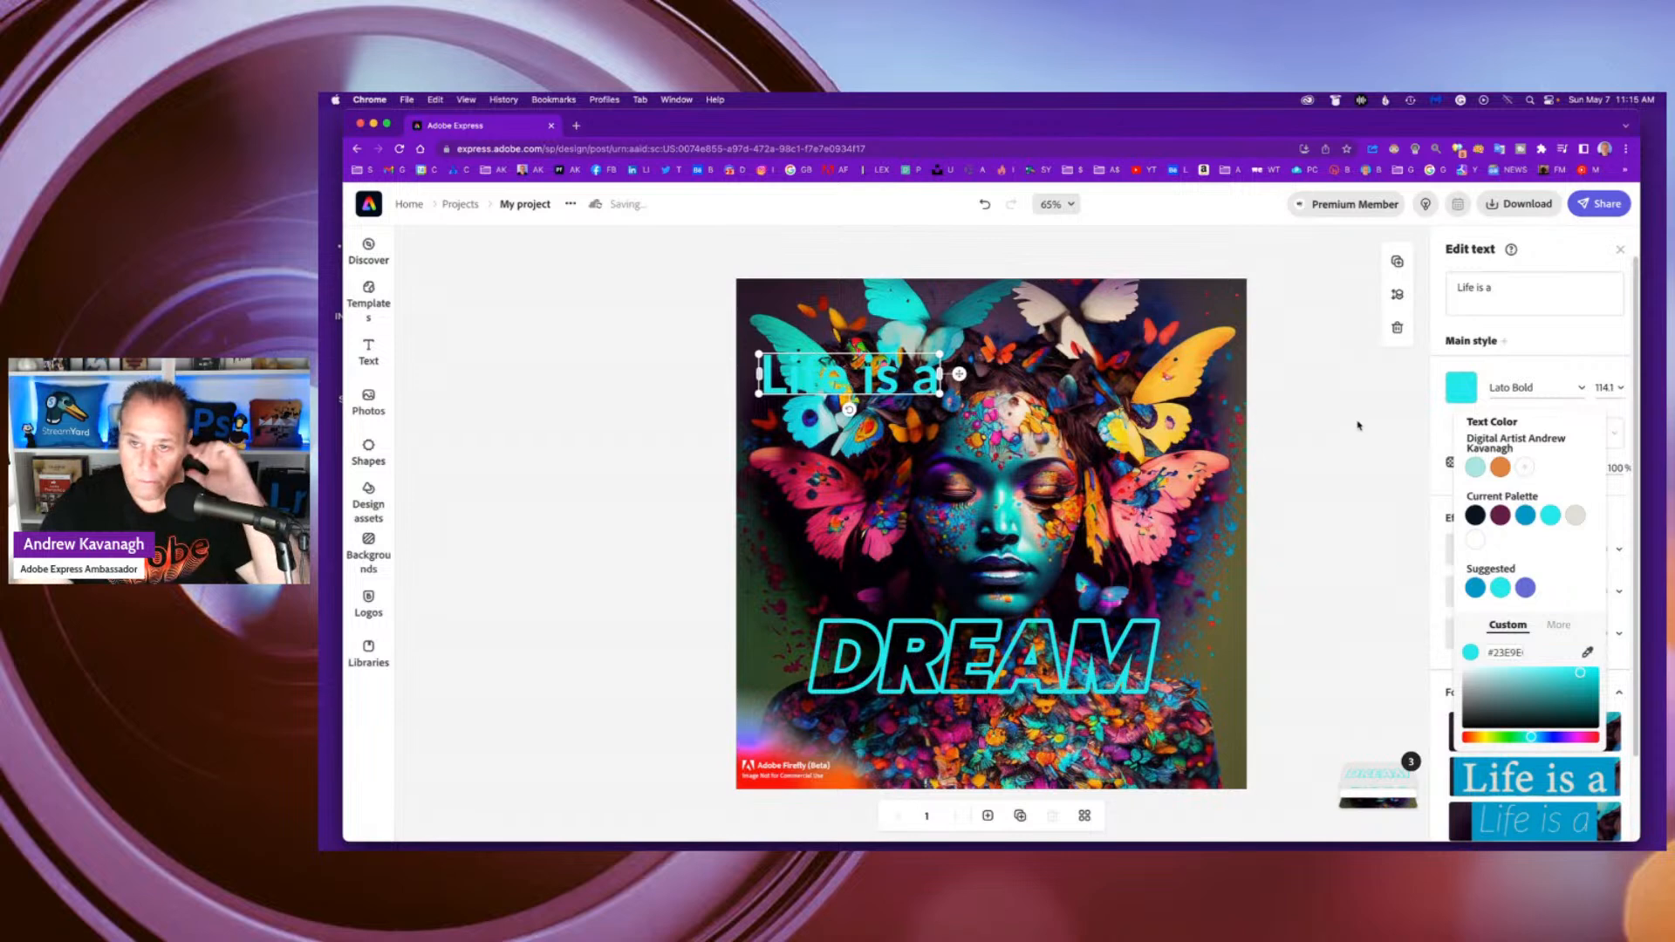
{"action": "left_click", "coordinate": [1330, 472]}
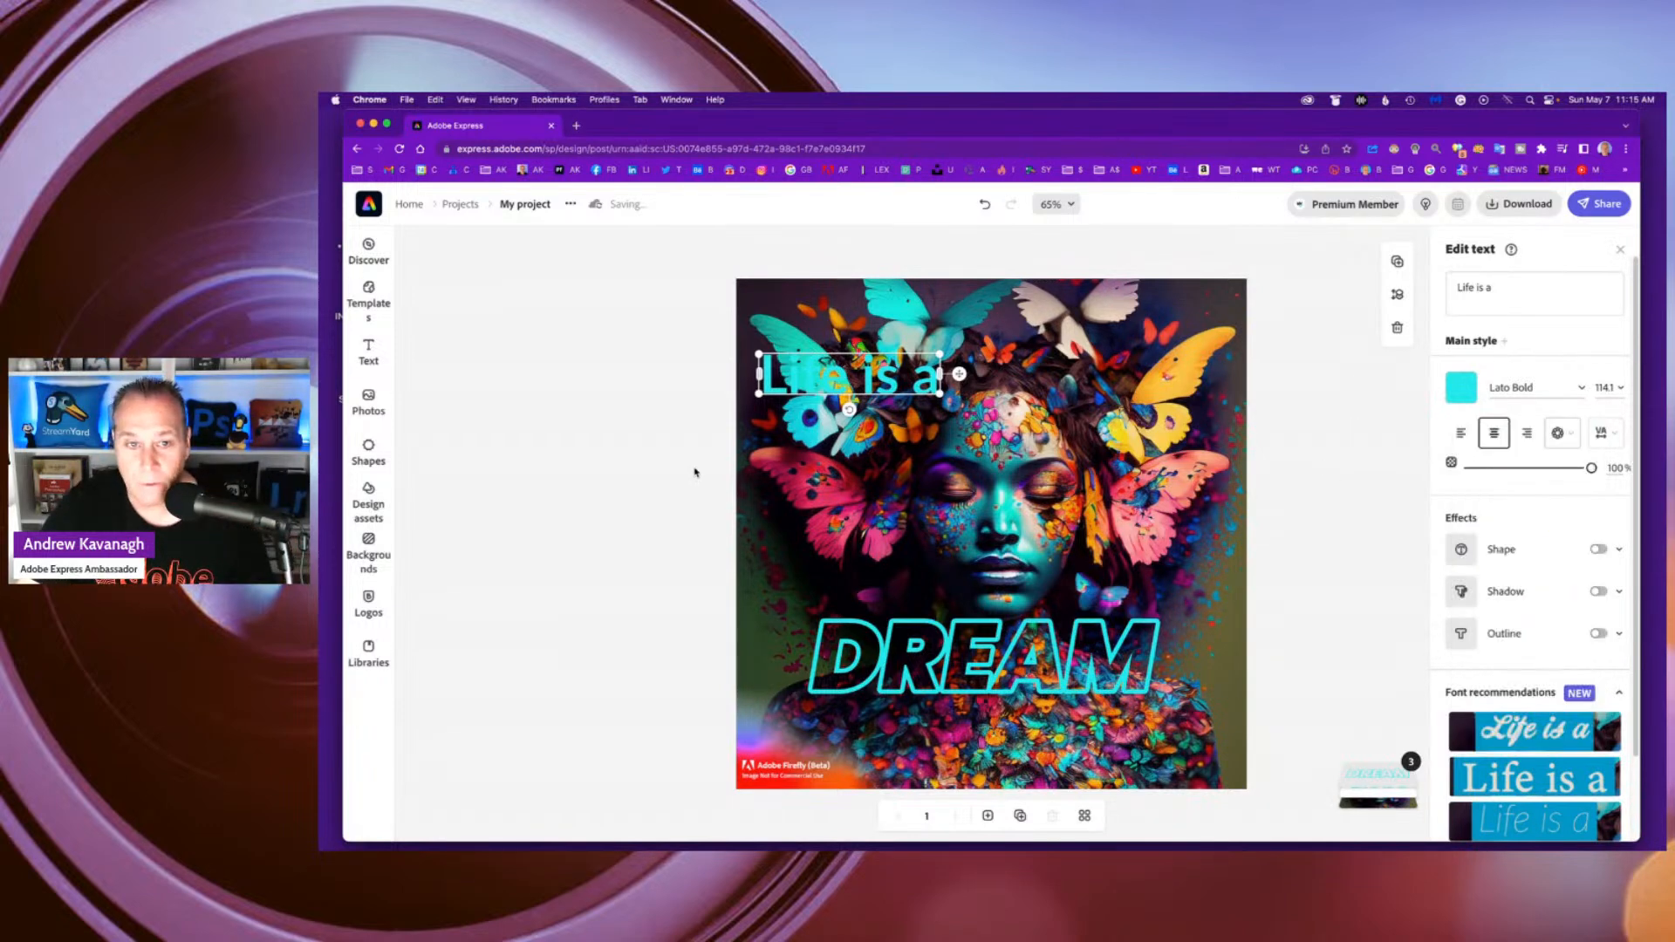
Shrink the "Life is a" text to a size of about 97 and place it beside the figure's face, left of the nose
{"action": "left_click", "coordinate": [662, 455]}
{"action": "left_click_drag", "start_coordinate": [831, 394], "coordinate": [816, 504]}
{"action": "left_click_drag", "start_coordinate": [922, 471], "coordinate": [860, 509]}
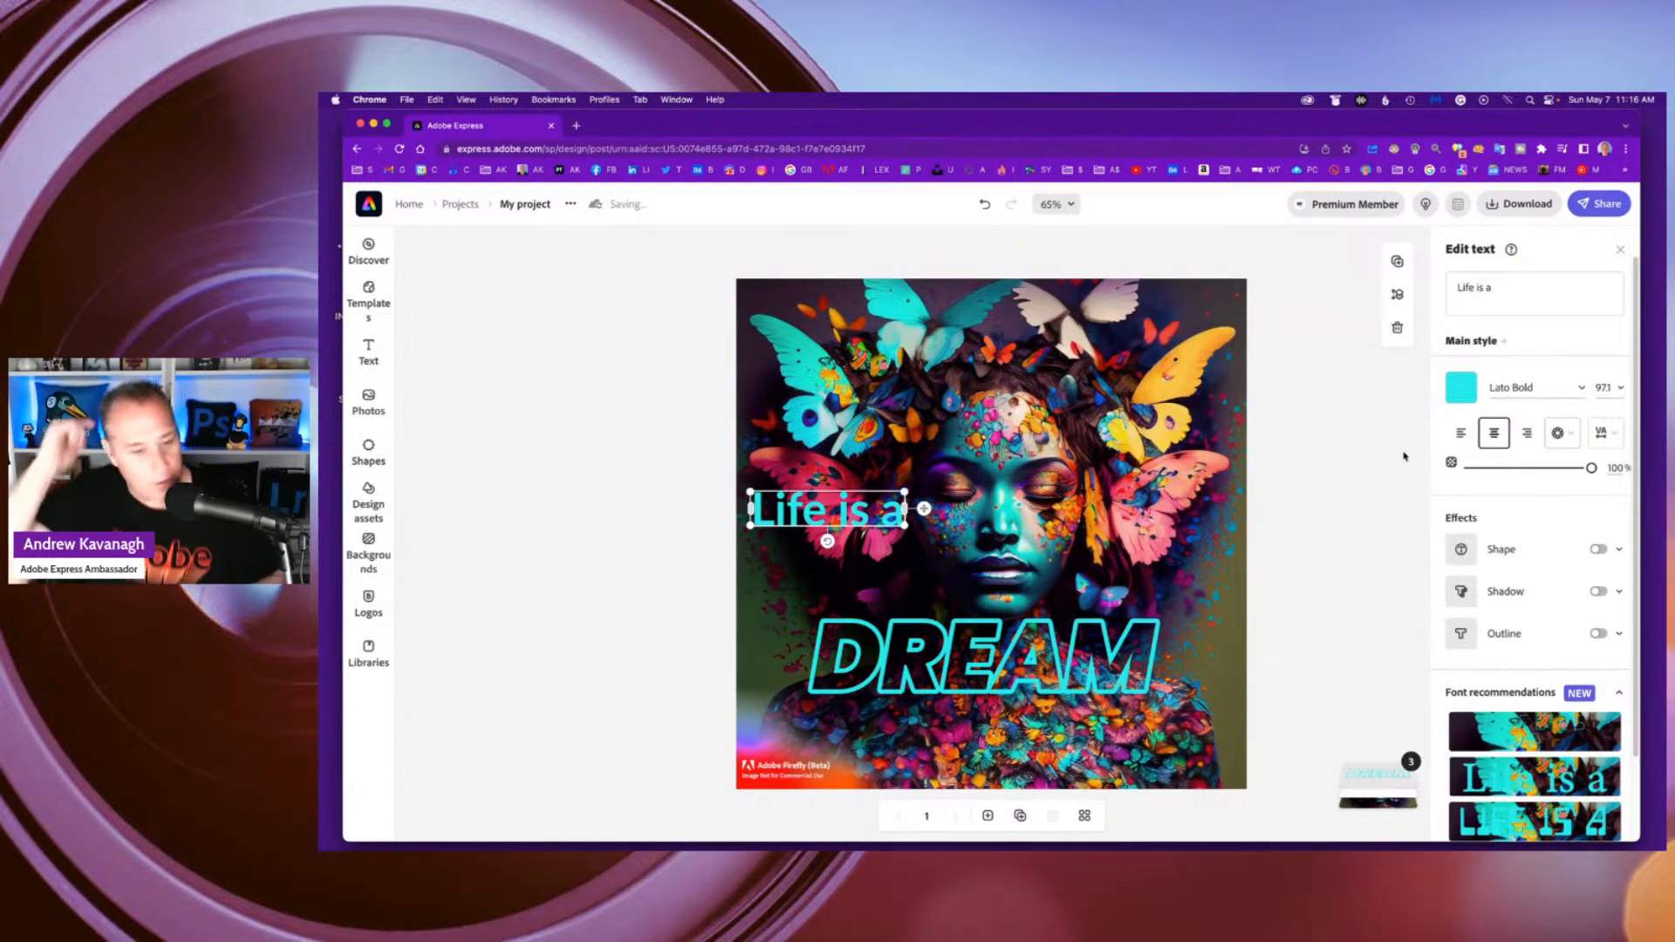
Add a shadow to the "Life is a" text and give it a custom near-black plum colour
{"action": "left_click", "coordinate": [1523, 599]}
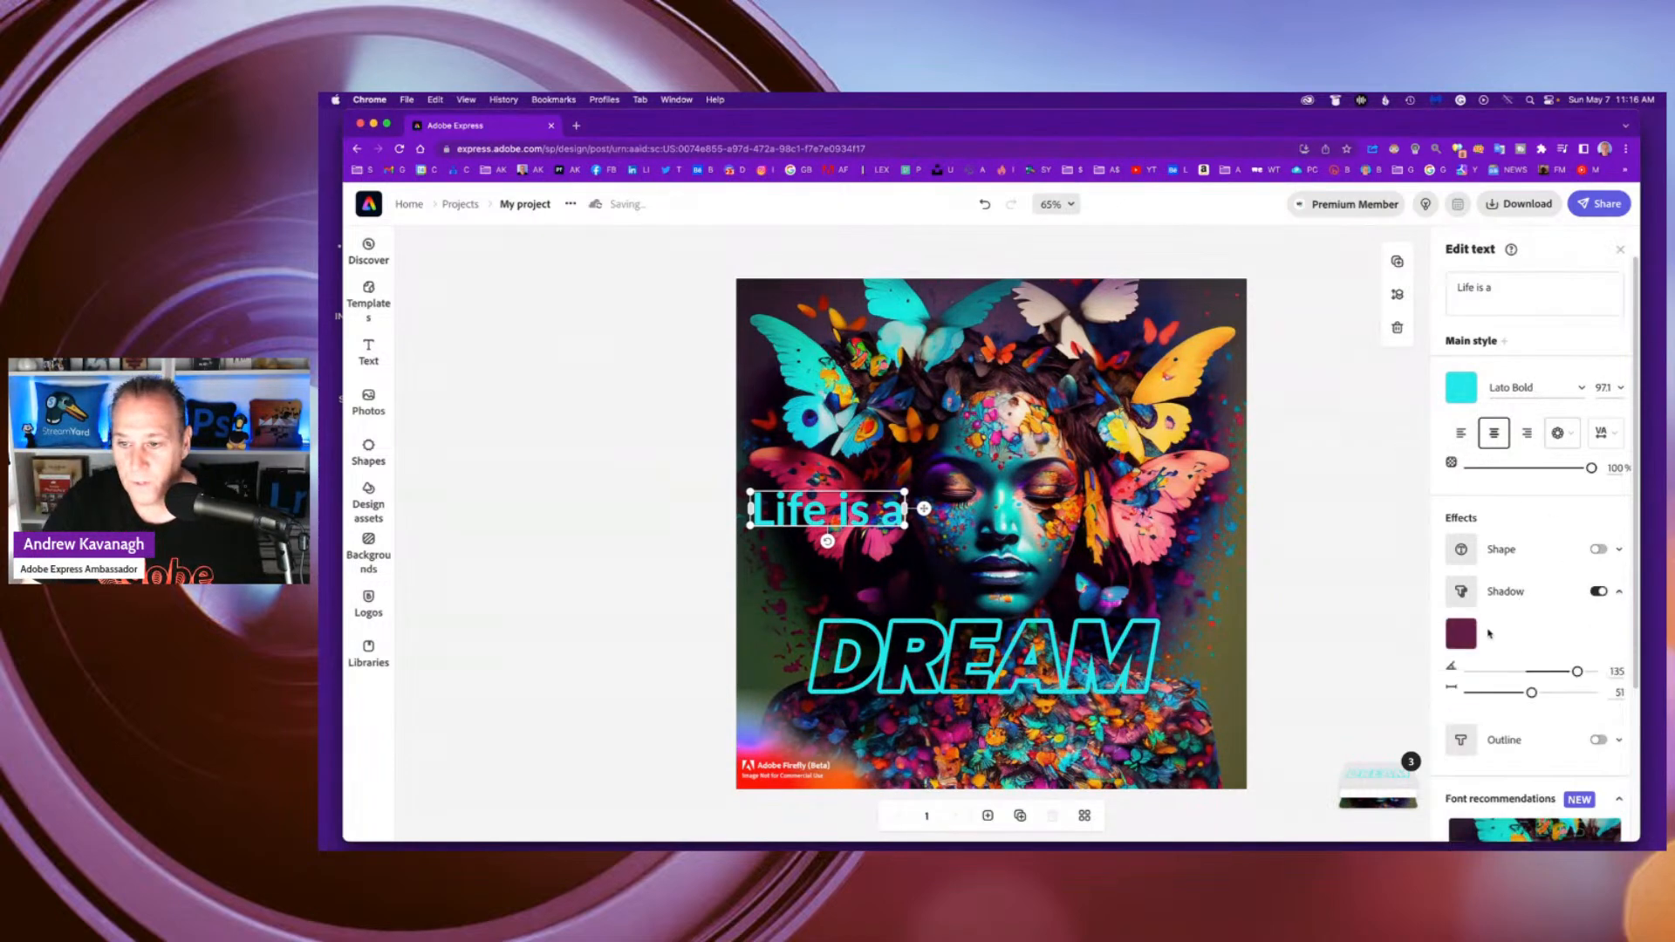
{"action": "left_click", "coordinate": [1461, 634]}
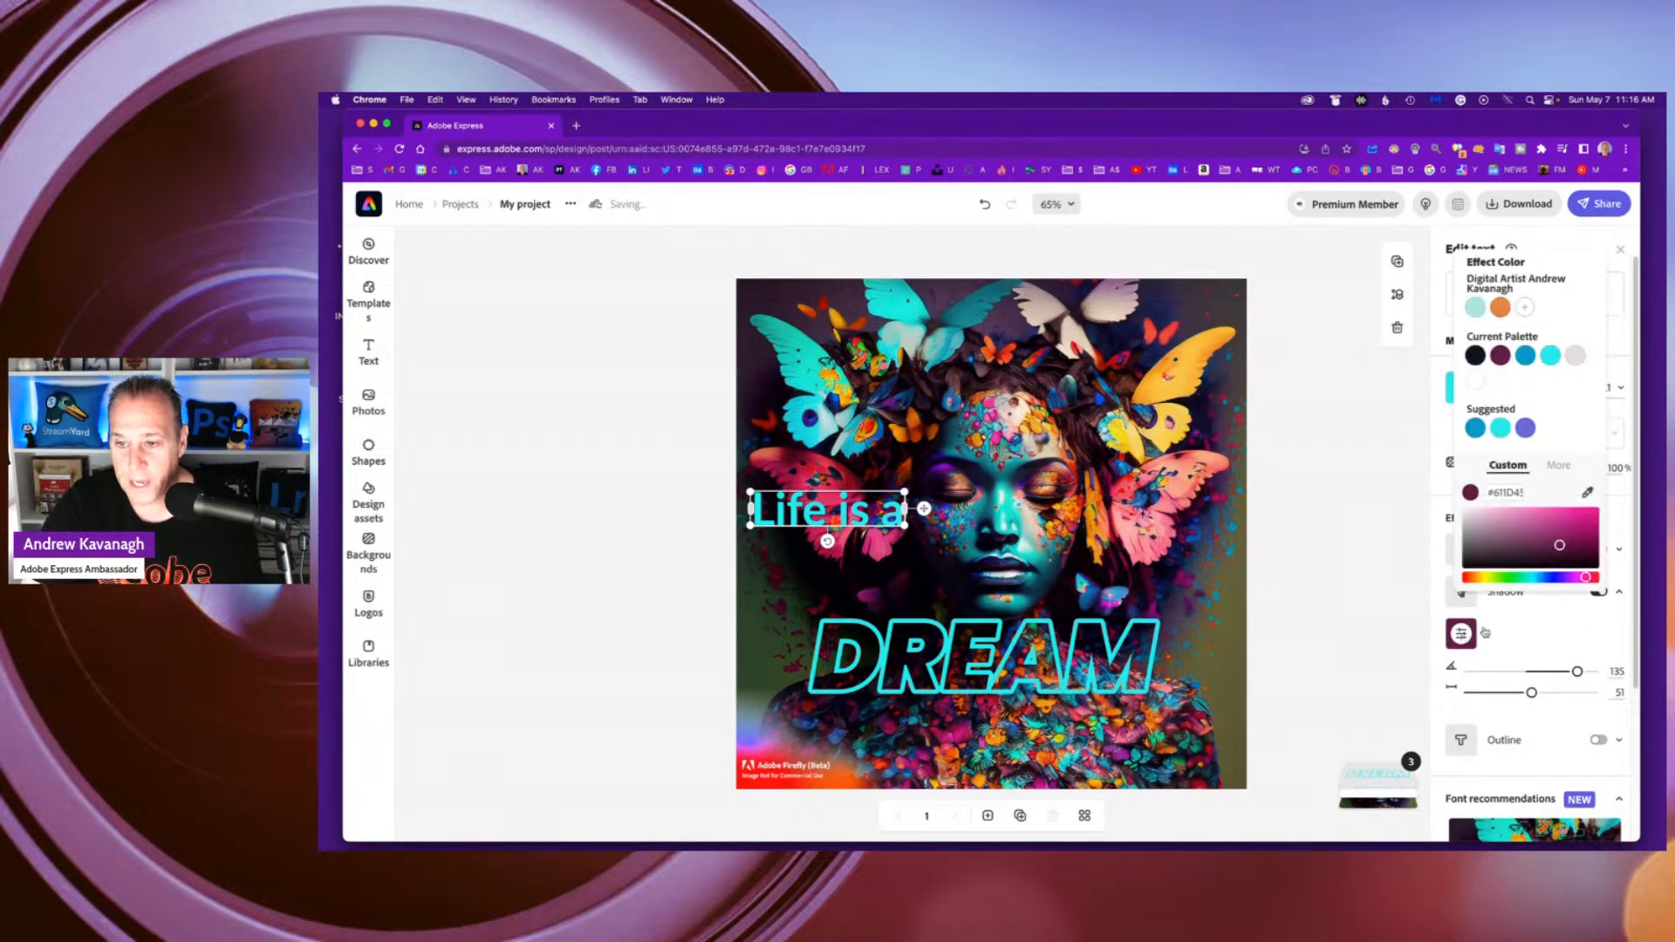
{"action": "left_click", "coordinate": [1596, 564]}
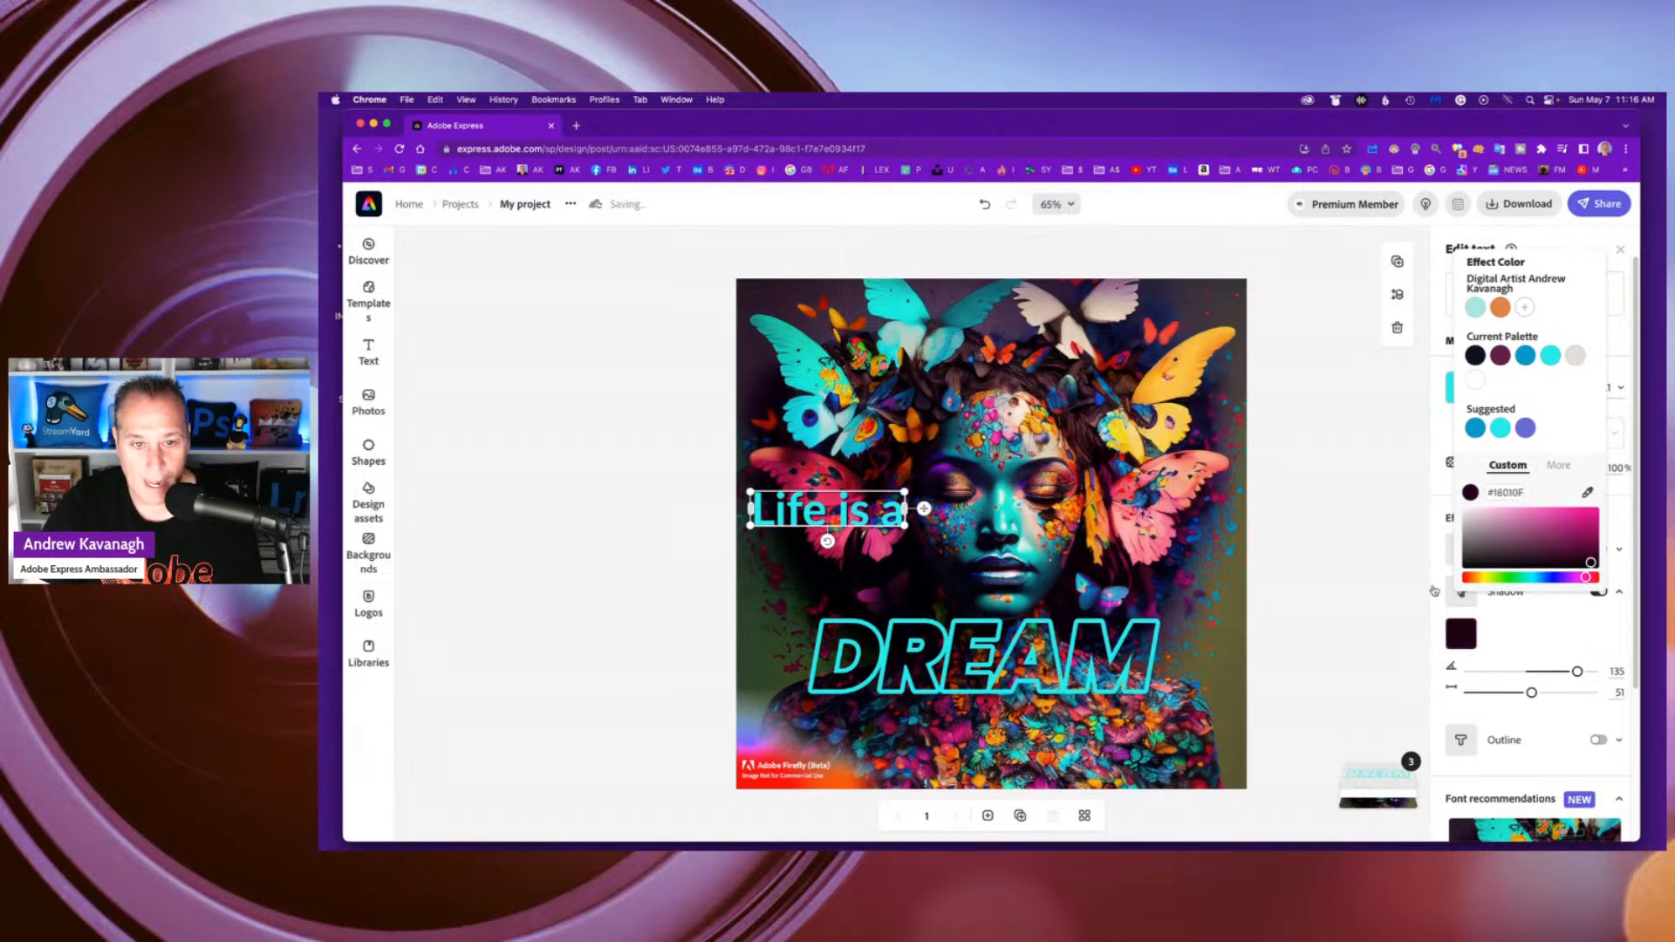
{"action": "left_click", "coordinate": [1530, 636]}
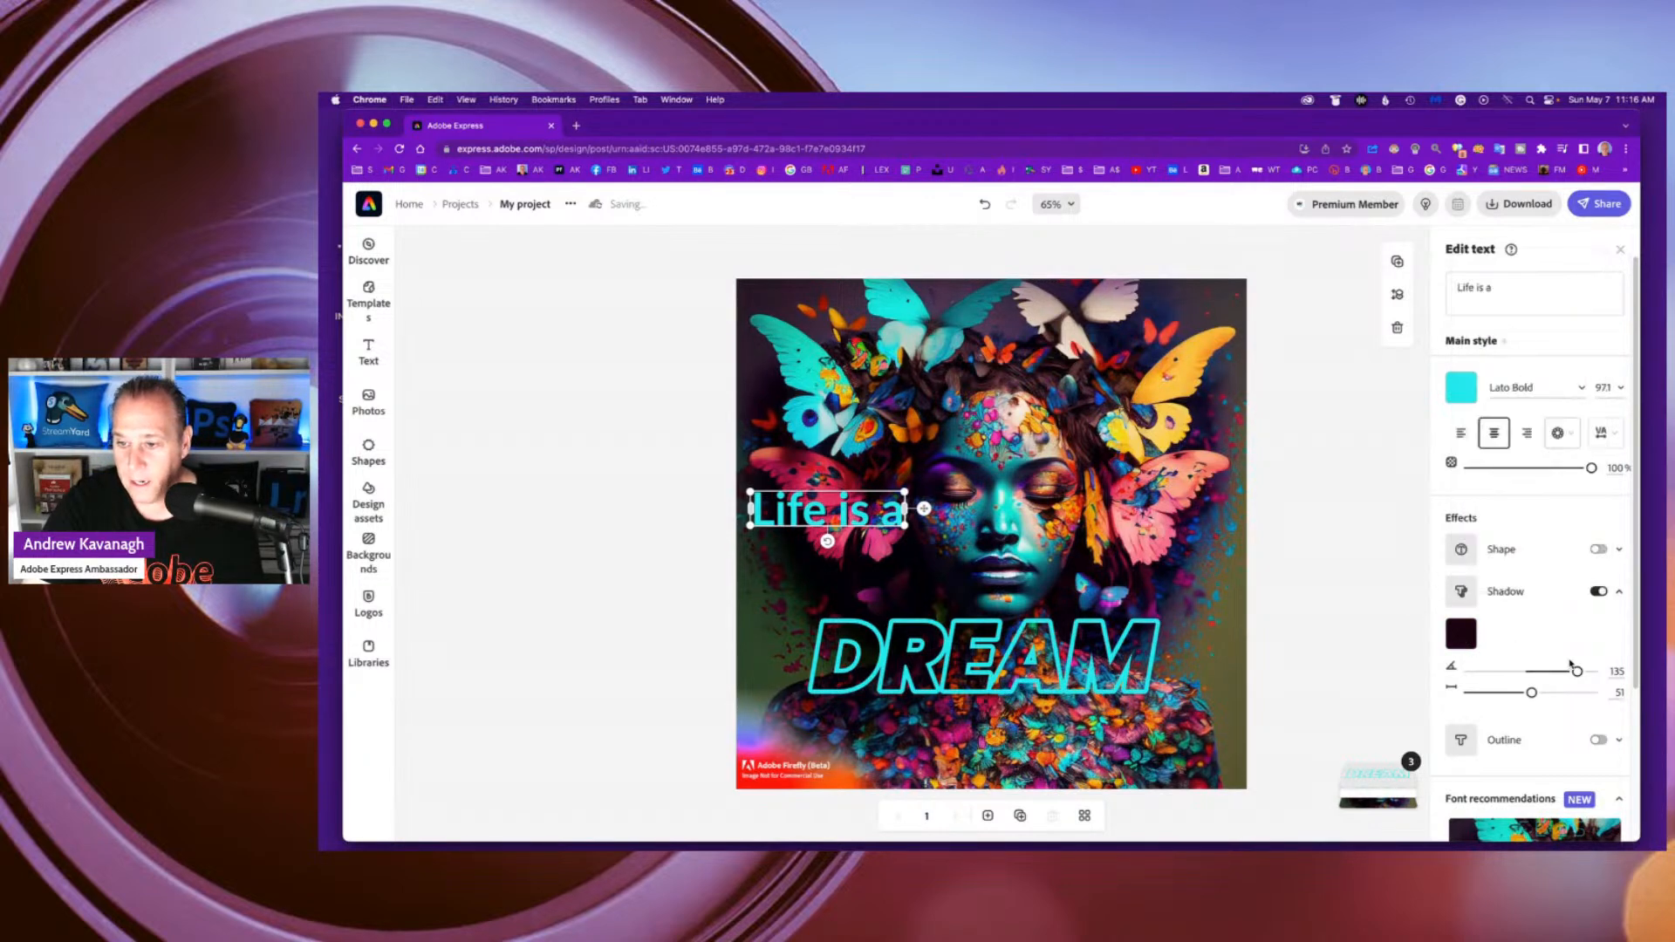
Set the "Life is a" shadow's angle to 125 and its distance to 70
{"action": "left_click", "coordinate": [1619, 593]}
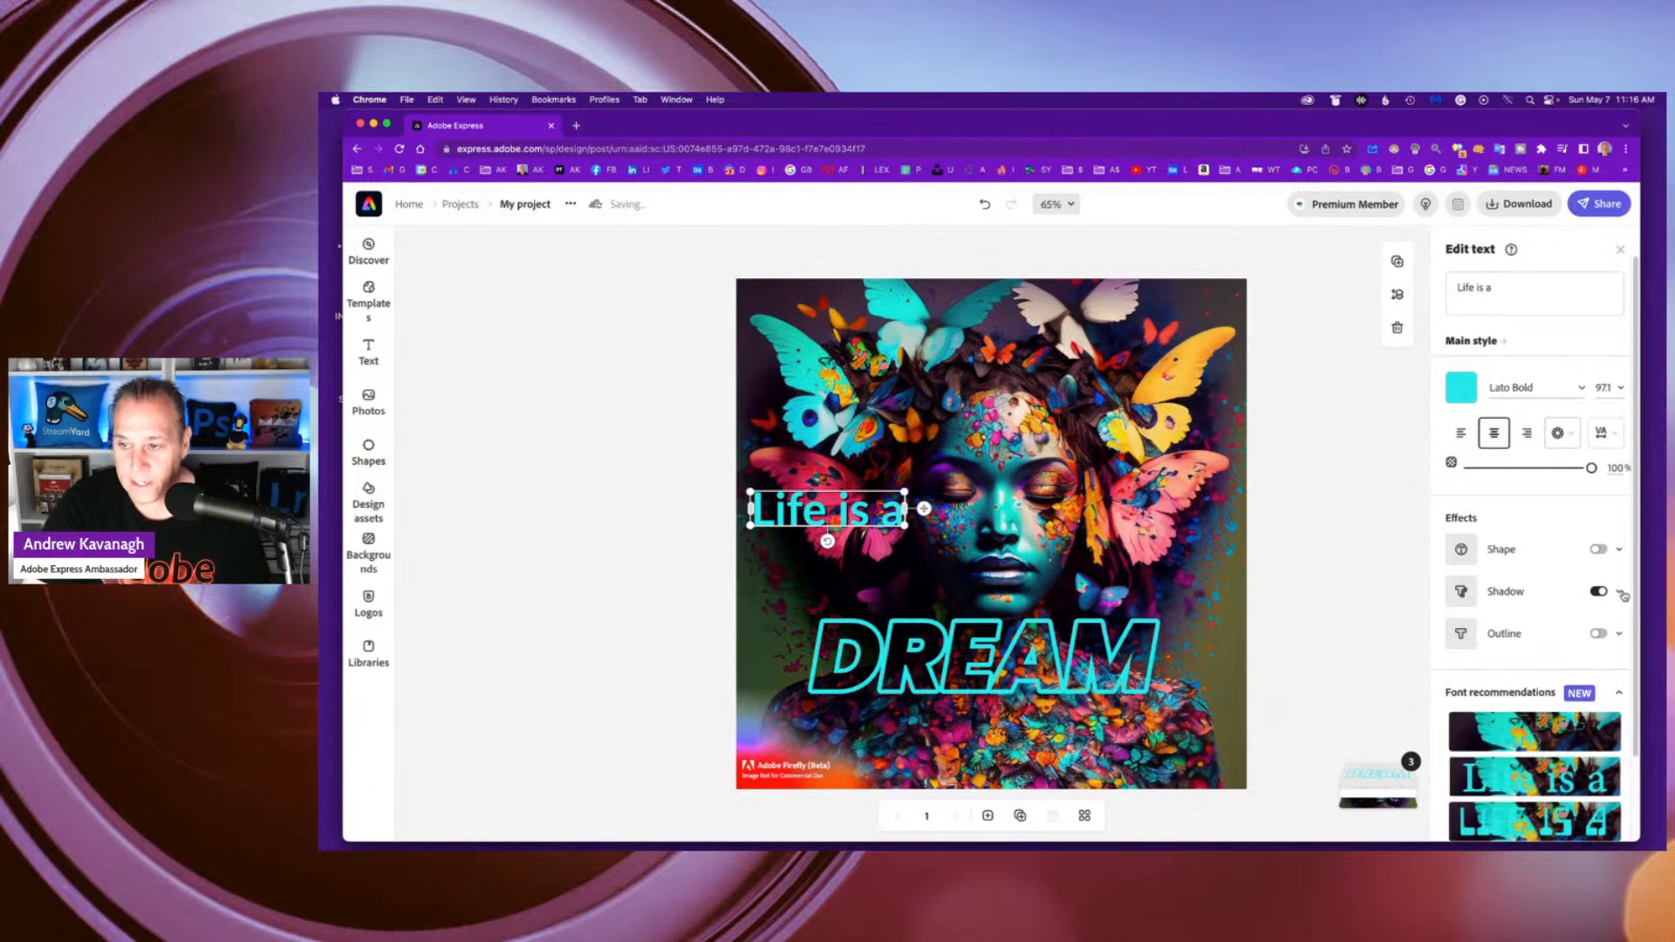
{"action": "left_click", "coordinate": [1619, 594]}
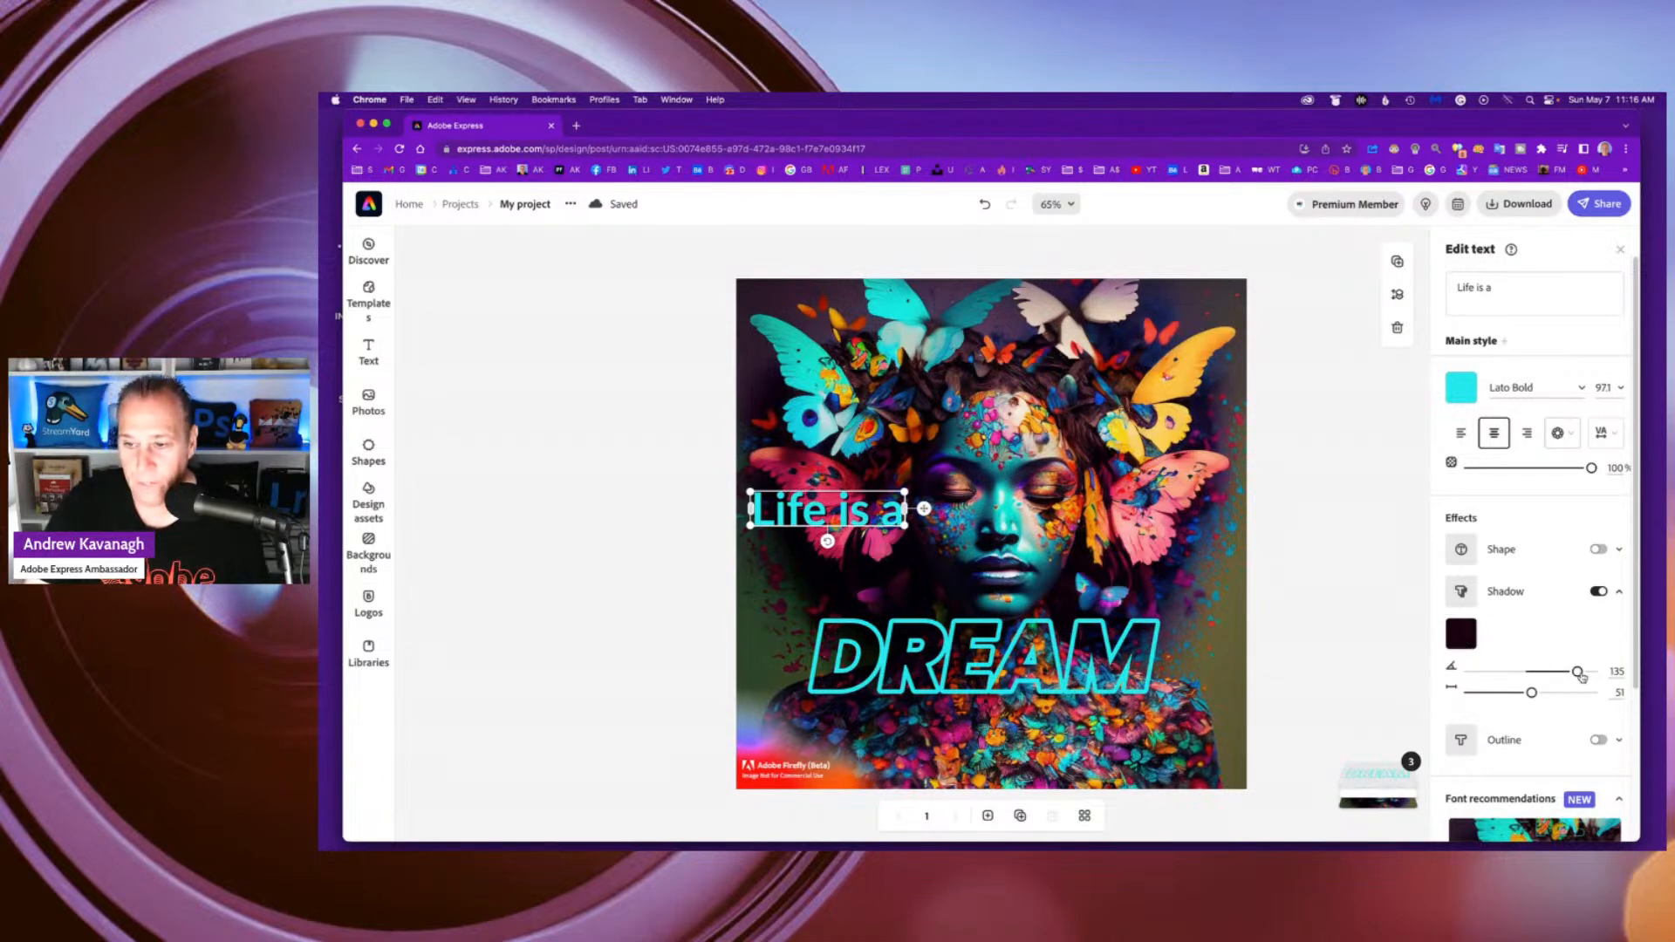
{"action": "left_click_drag", "start_coordinate": [1579, 676], "coordinate": [1576, 676]}
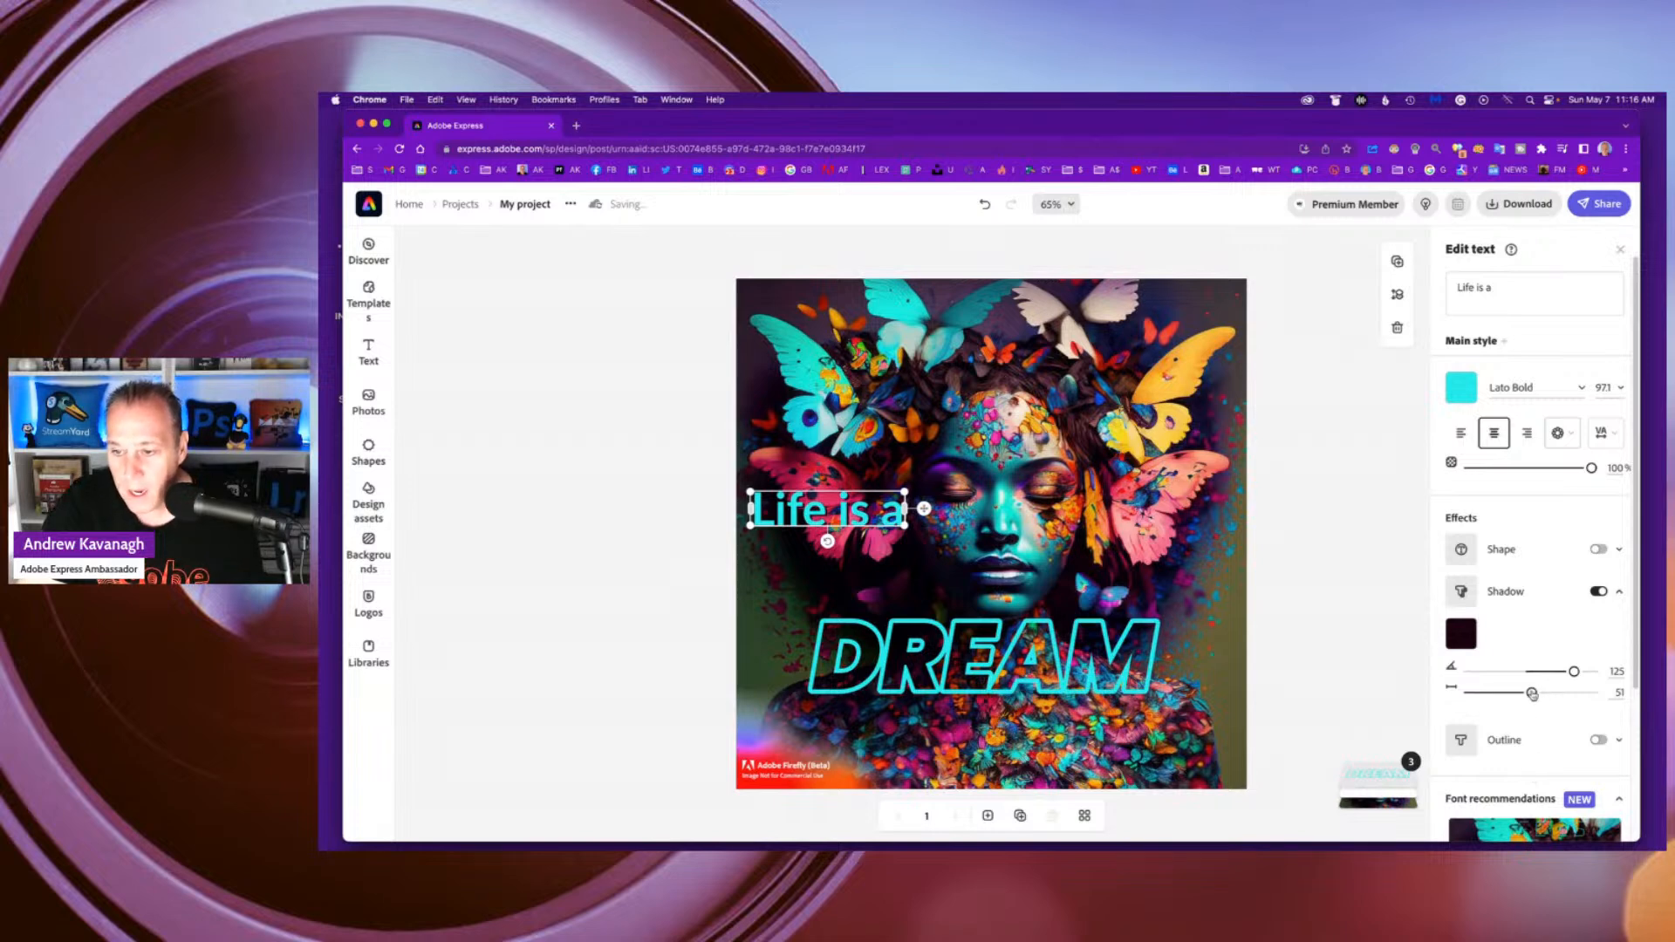
{"action": "mouse_move", "coordinate": [1532, 693]}
{"action": "left_mouse_down"}
{"action": "mouse_move", "coordinate": [1500, 698]}
{"action": "mouse_move", "coordinate": [1605, 687]}
{"action": "mouse_move", "coordinate": [1489, 693]}
{"action": "mouse_move", "coordinate": [1554, 692]}
{"action": "left_mouse_up"}
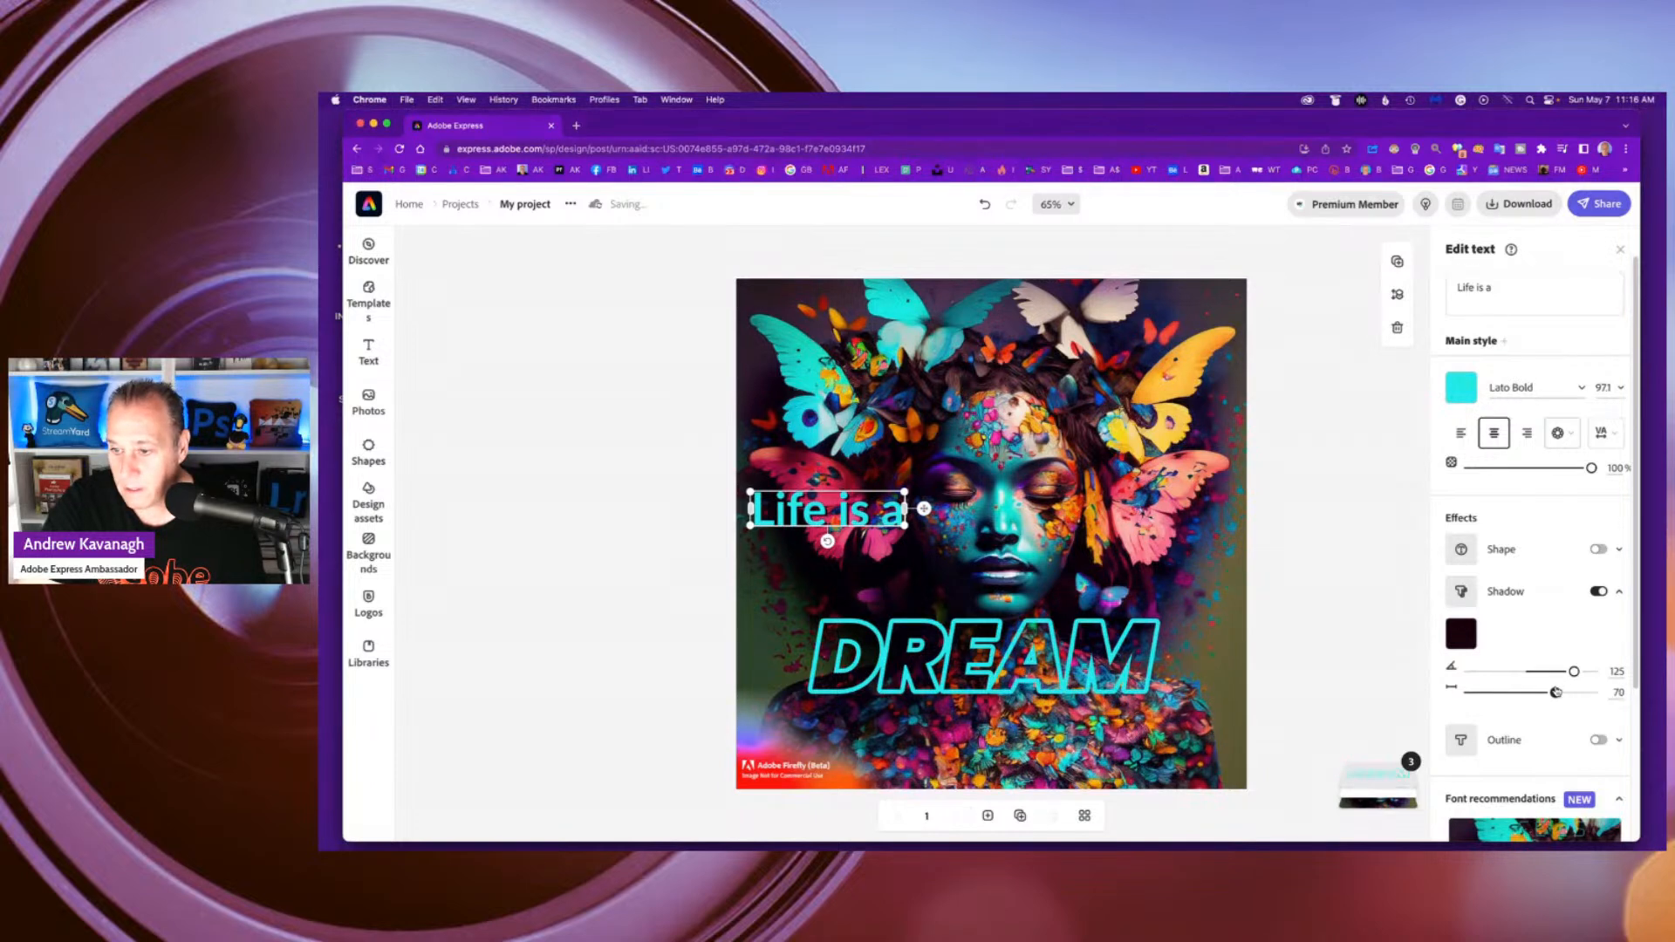
{"action": "left_click", "coordinate": [1302, 612]}
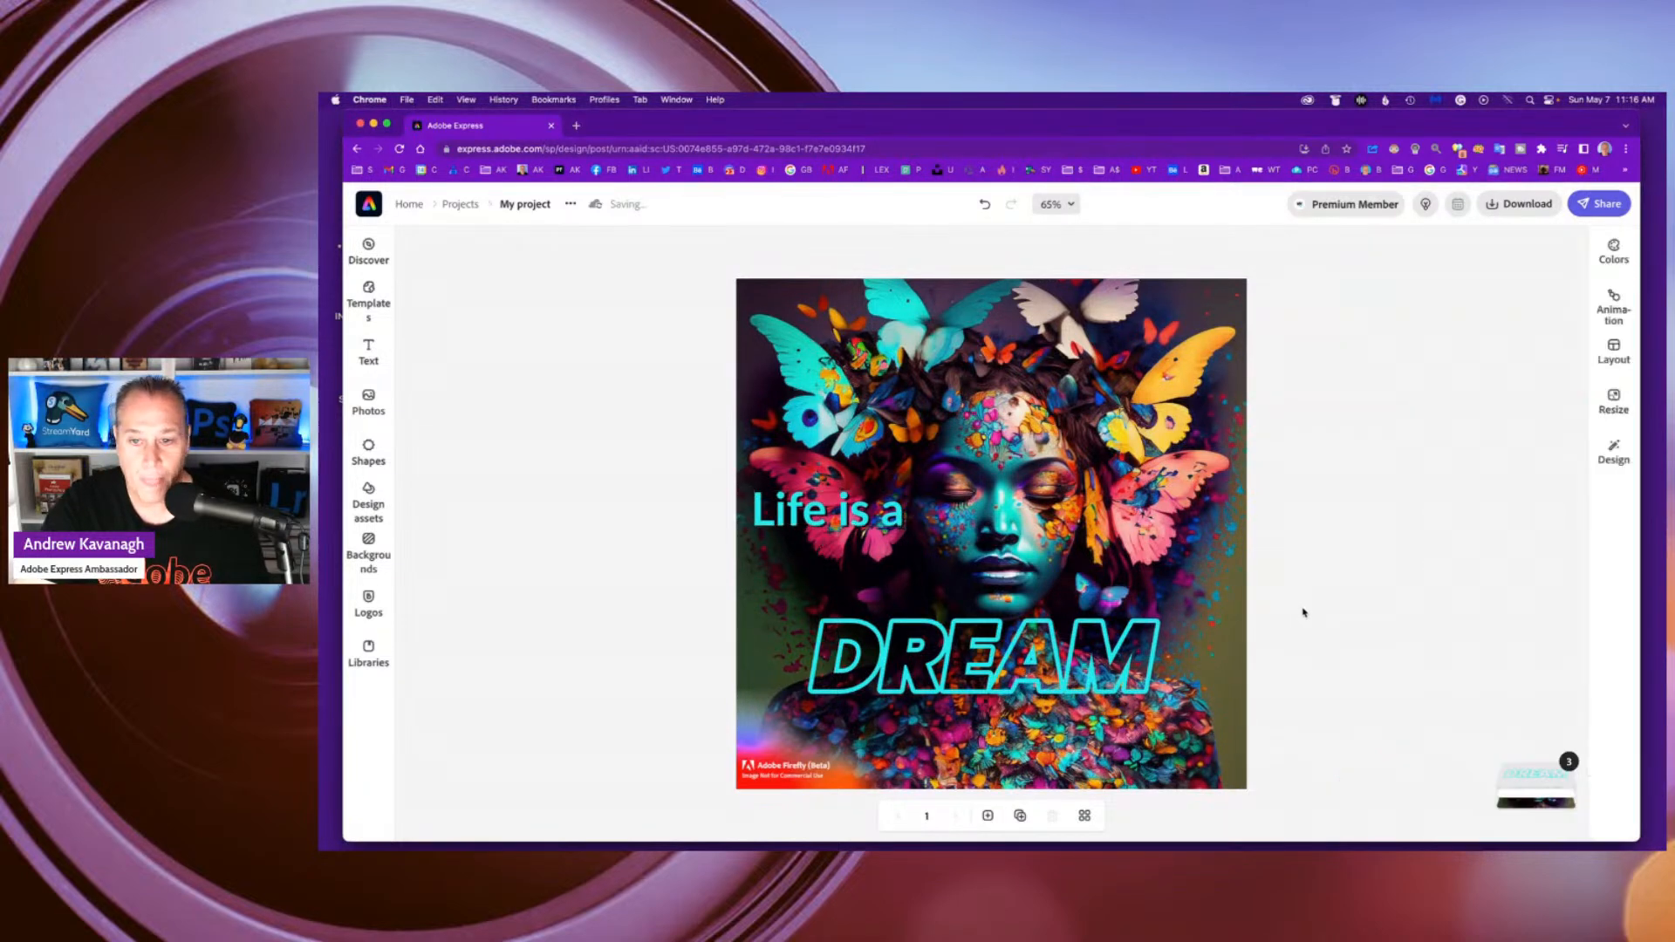
Nudge the "Life is a" text slightly down and right, and the DREAM text slightly to the right
{"action": "left_click", "coordinate": [875, 516]}
{"action": "left_click_drag", "start_coordinate": [887, 516], "coordinate": [898, 526]}
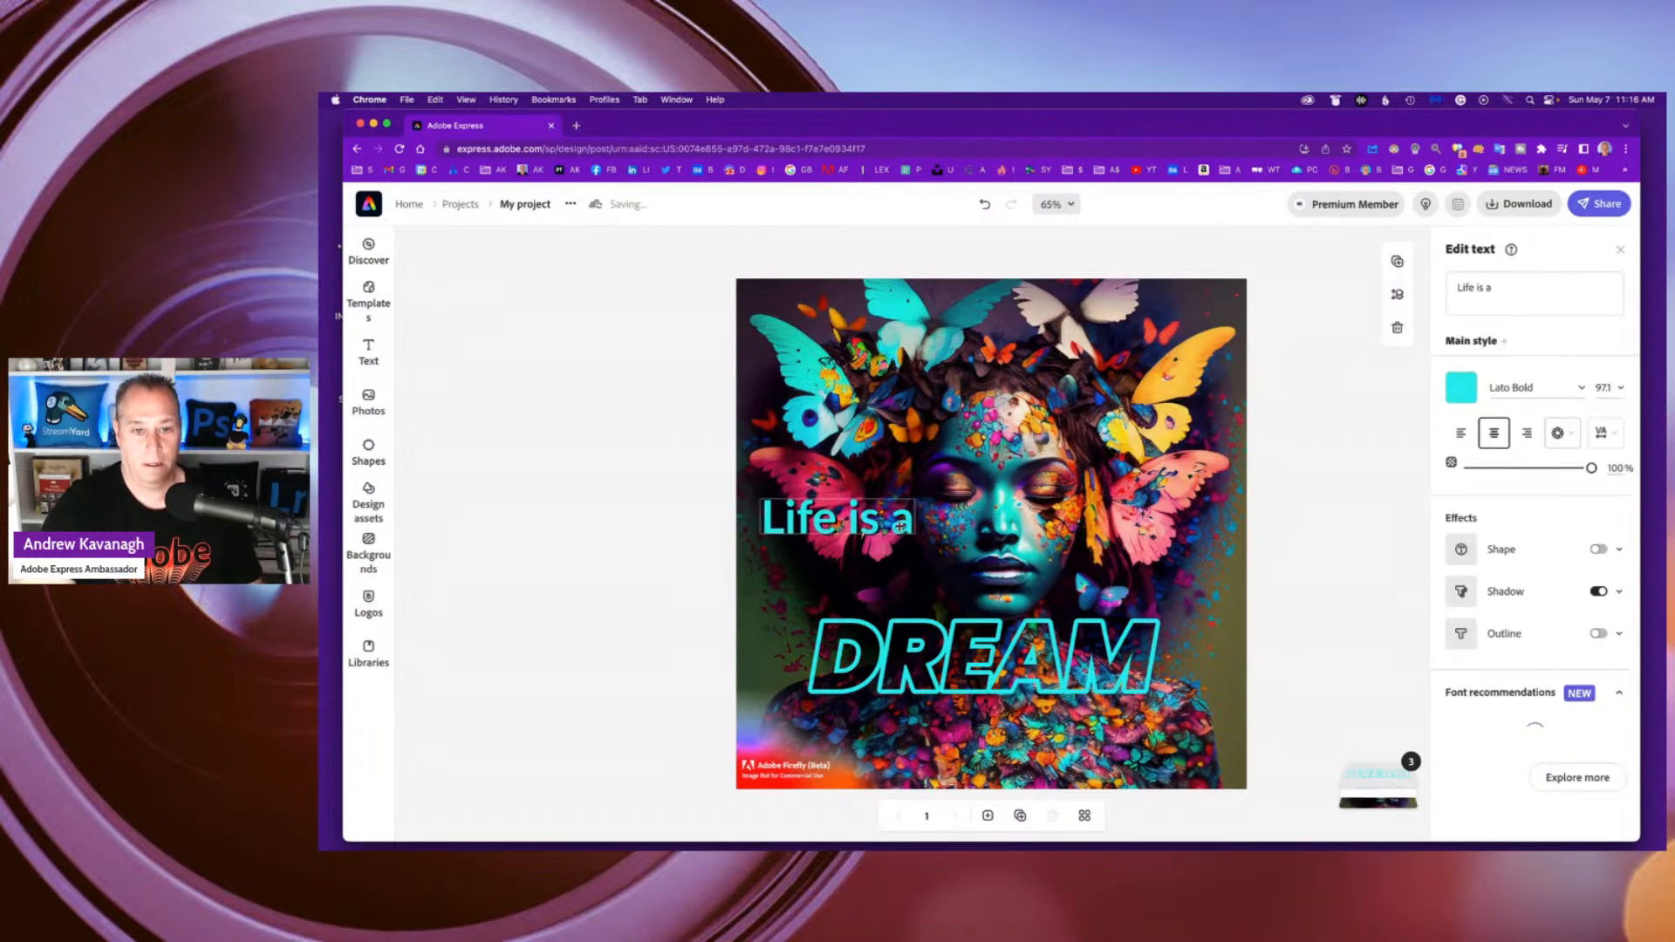
{"action": "left_click", "coordinate": [963, 656]}
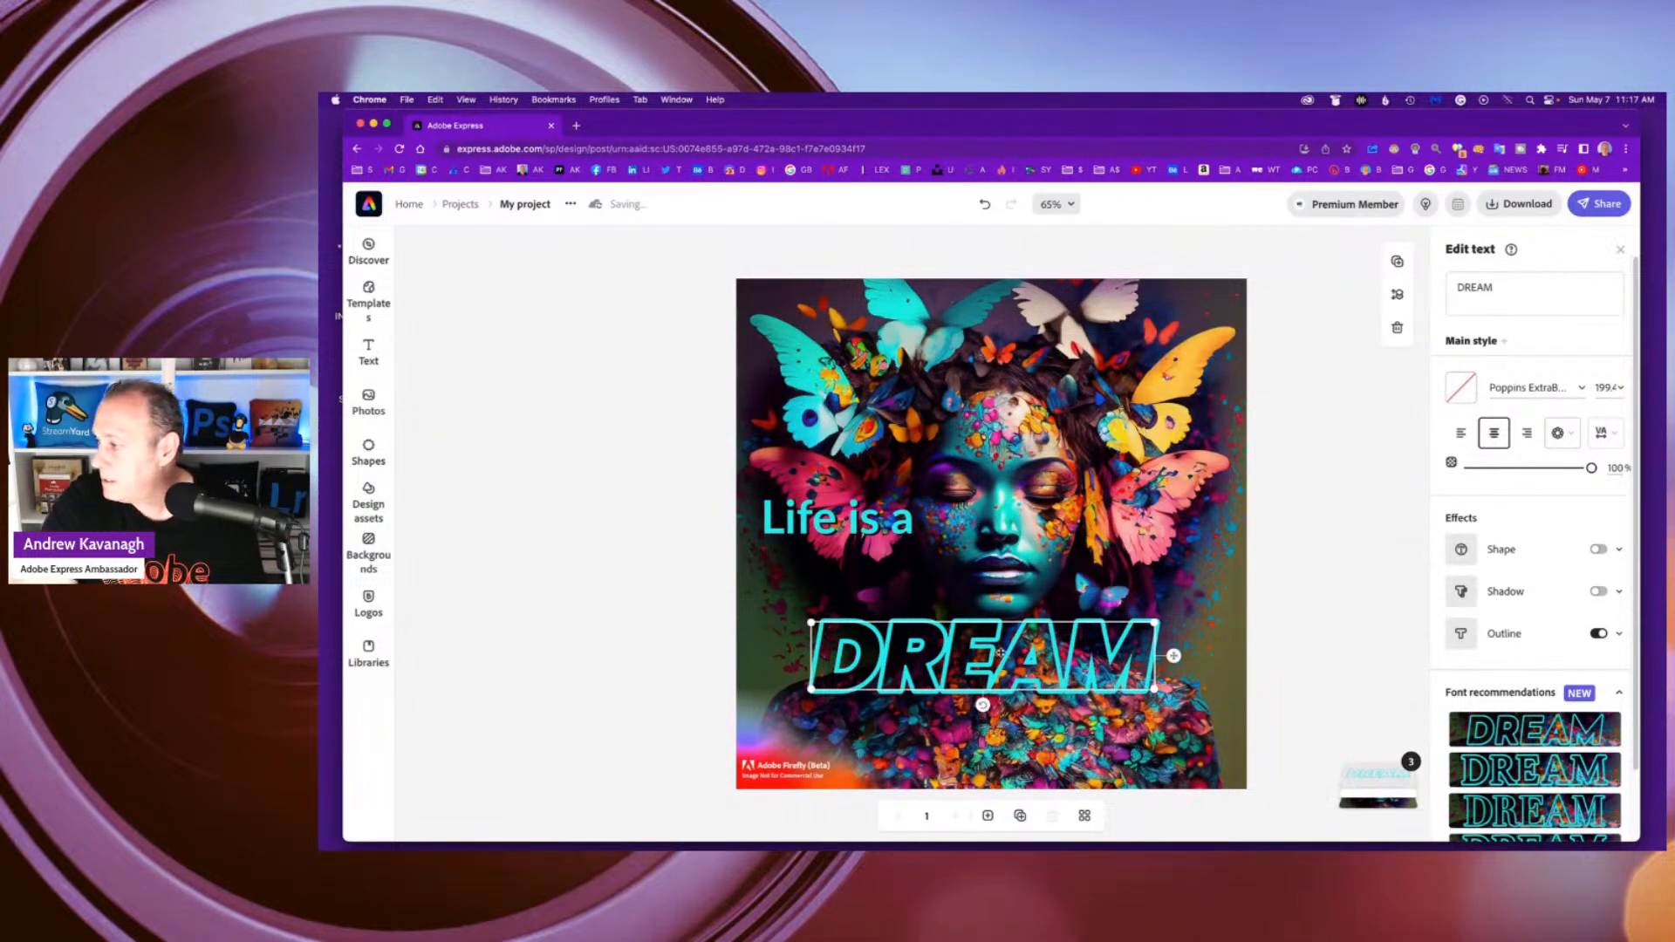
{"action": "left_click_drag", "start_coordinate": [1005, 652], "coordinate": [1009, 651]}
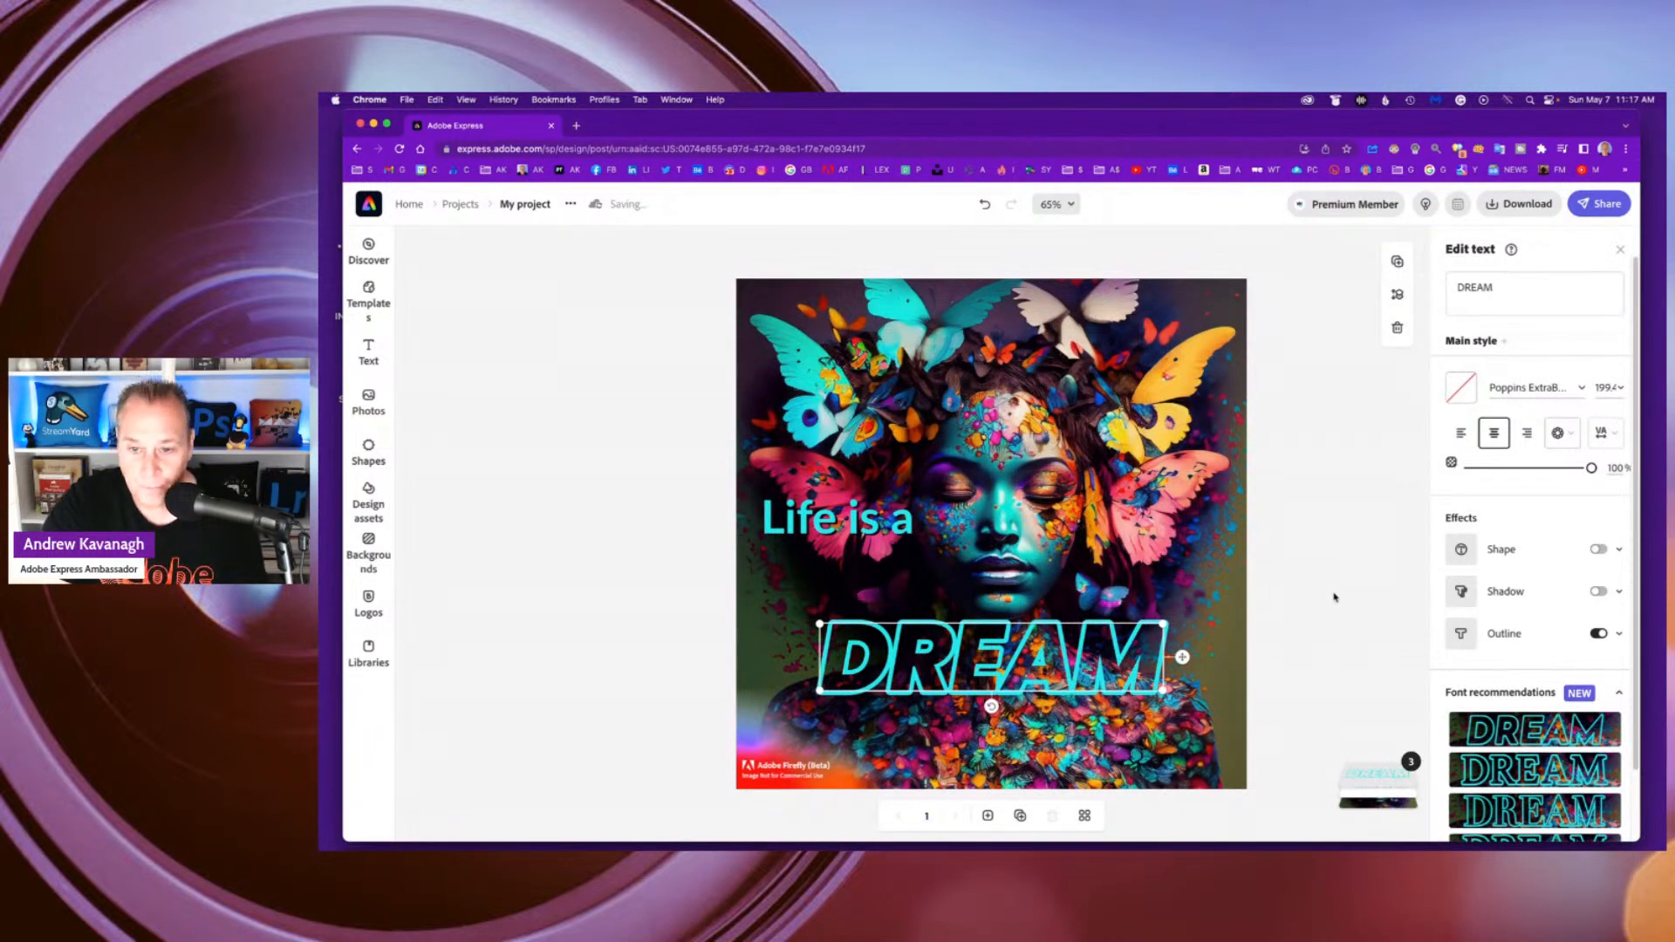
{"action": "left_click", "coordinate": [1265, 613]}
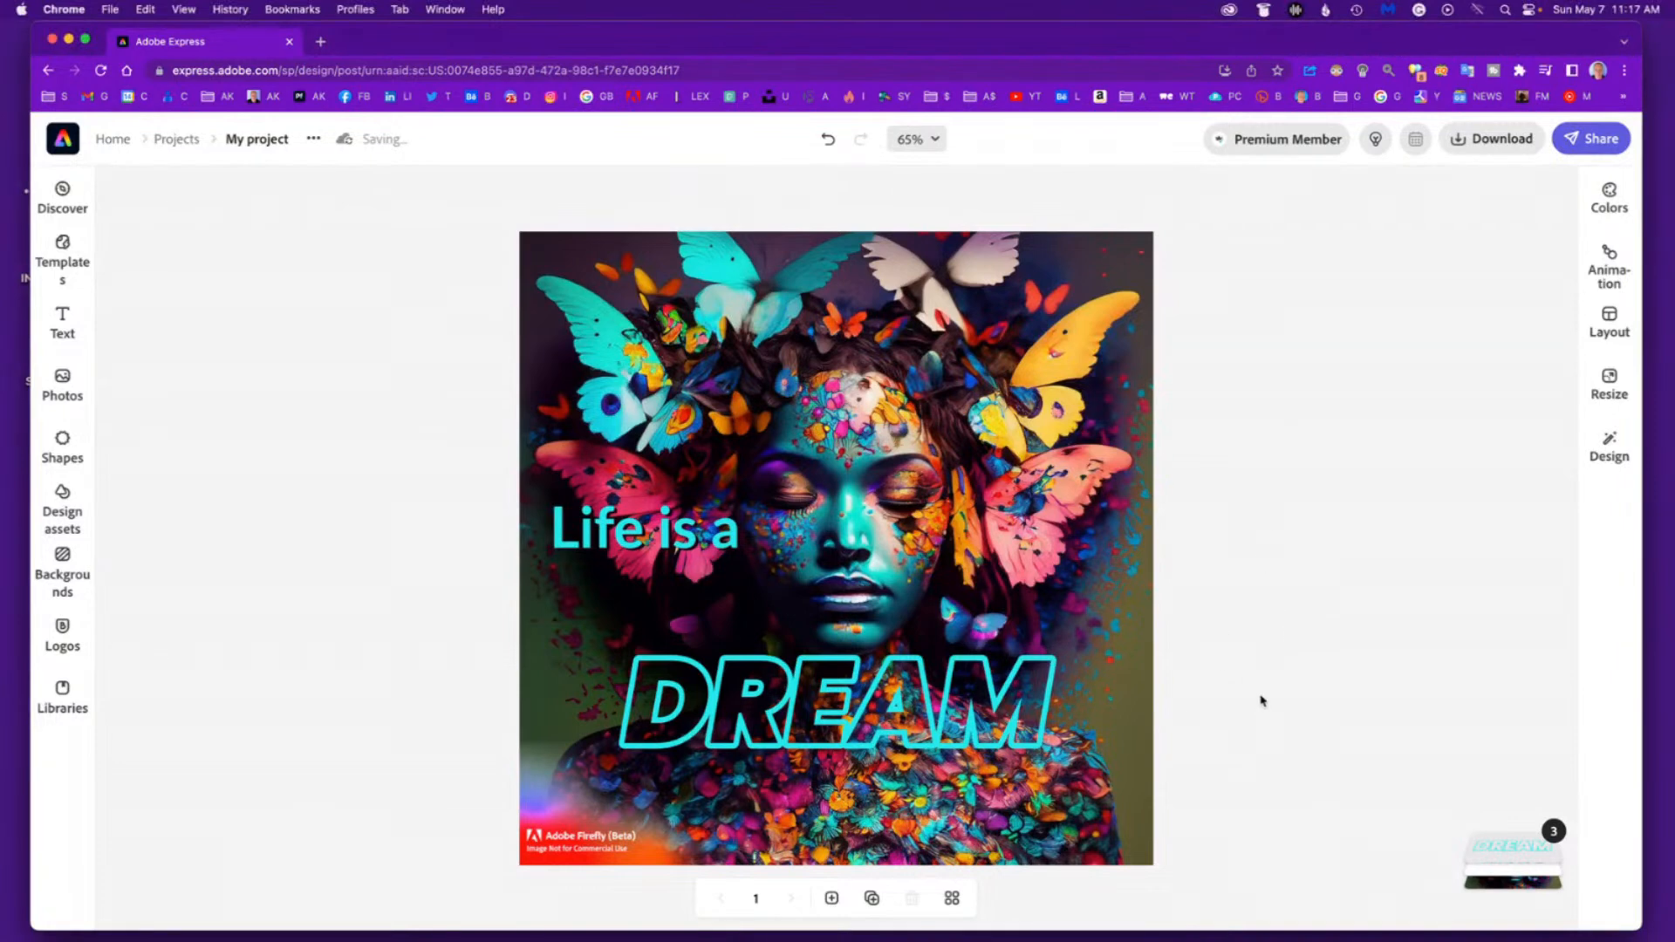
Move the "Life is a" text up and left so it sits level with the figure's eyes
{"action": "left_click", "coordinate": [685, 540]}
{"action": "left_click_drag", "start_coordinate": [685, 541], "coordinate": [670, 500]}
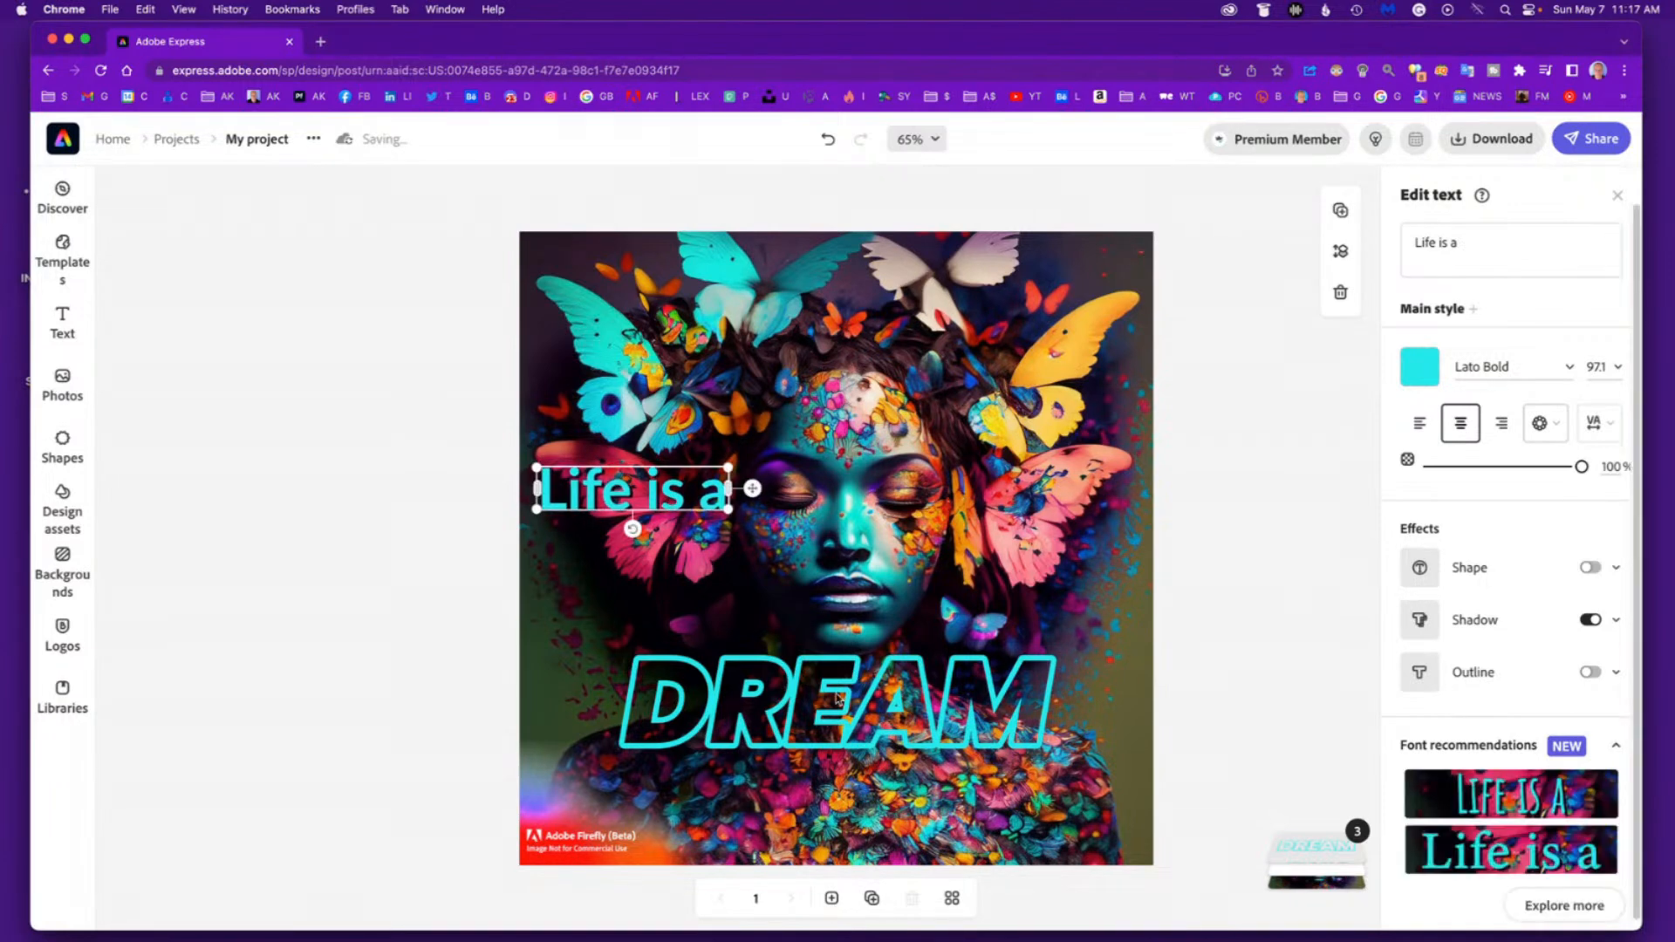
{"action": "left_click", "coordinate": [684, 611]}
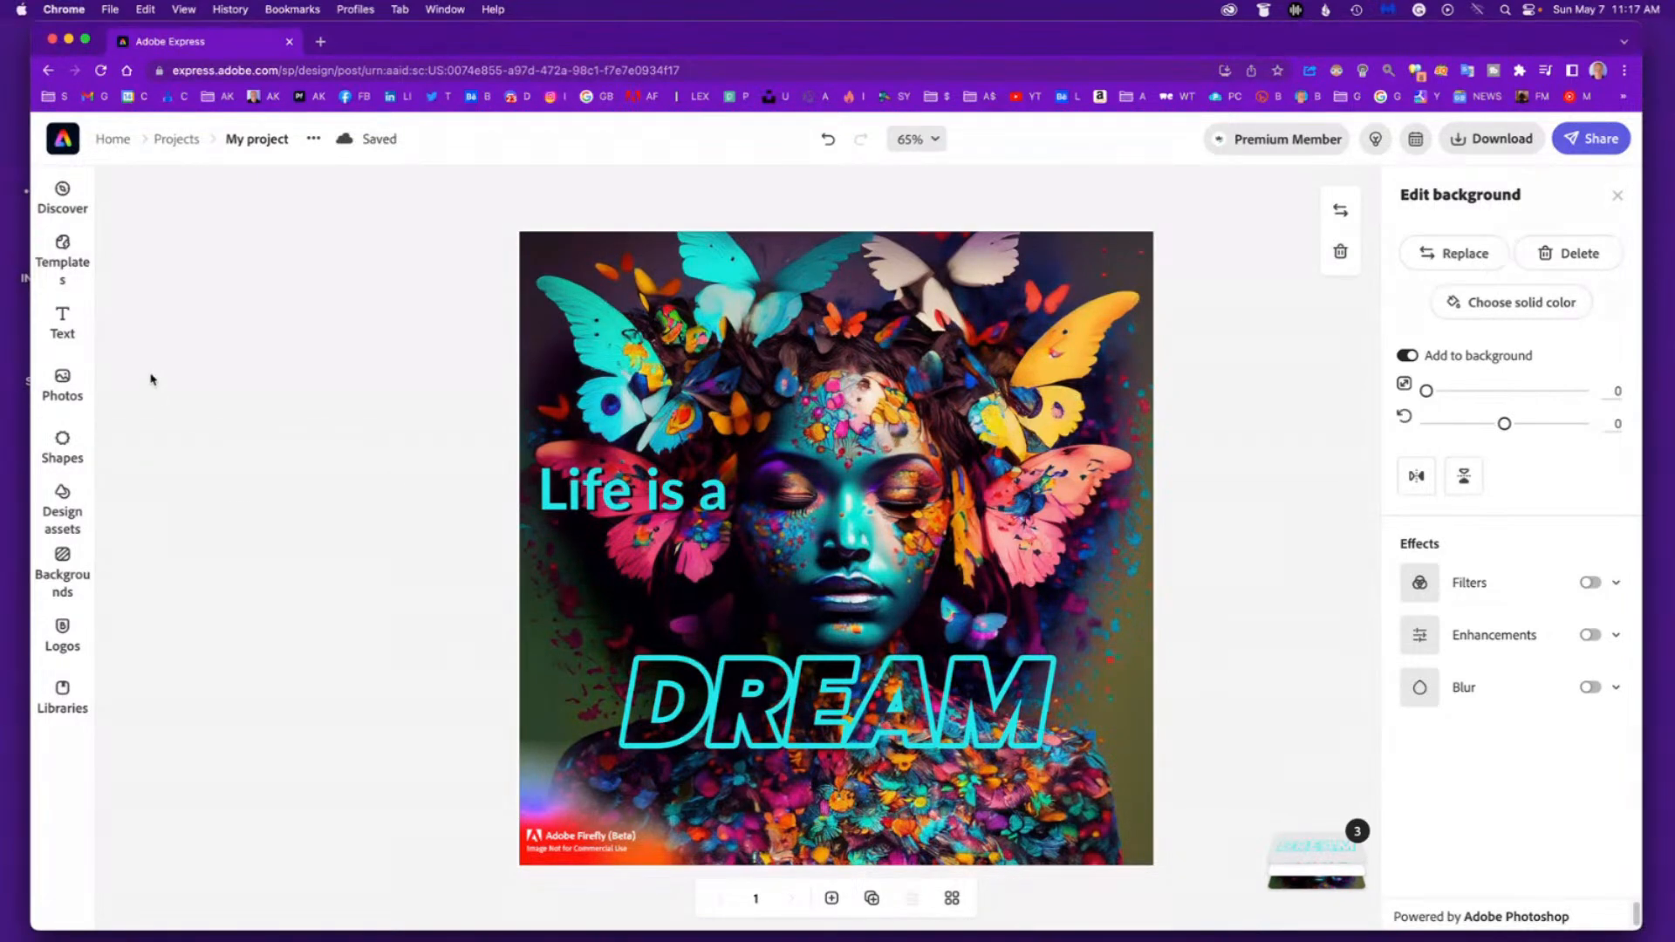
Search the shapes for "Clouds" and place the solid shape of one large and one small cloud over the upper-right butterflies
{"action": "left_click", "coordinate": [60, 462]}
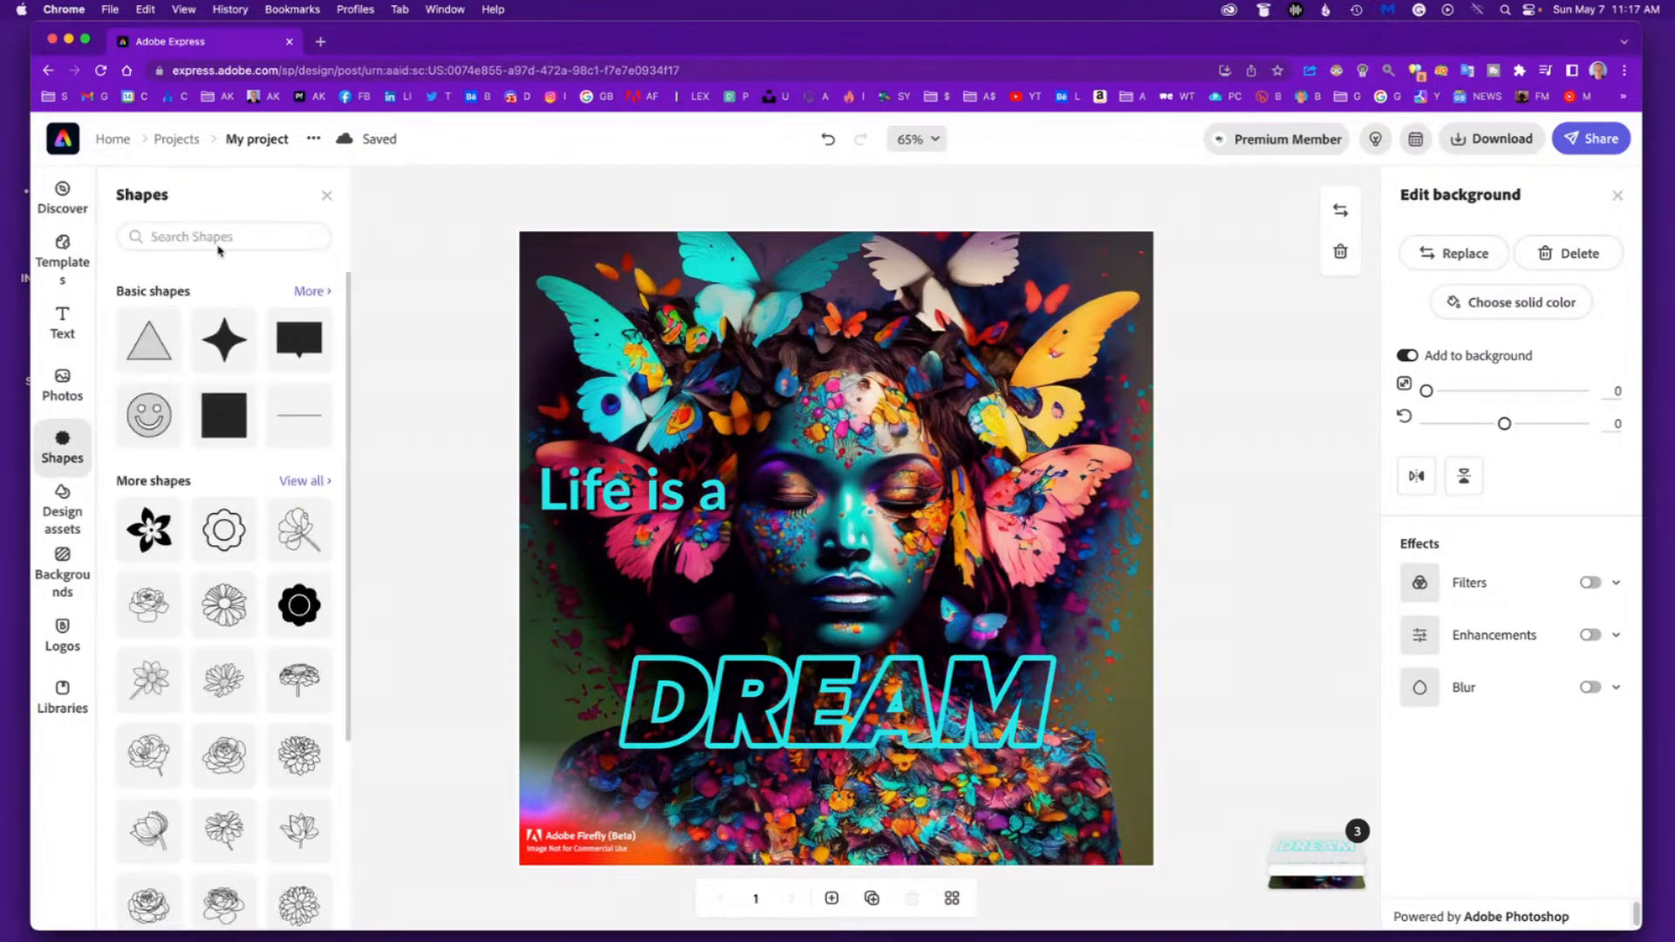
{"action": "left_click", "coordinate": [215, 232]}
{"action": "type", "text": "Clouds"}
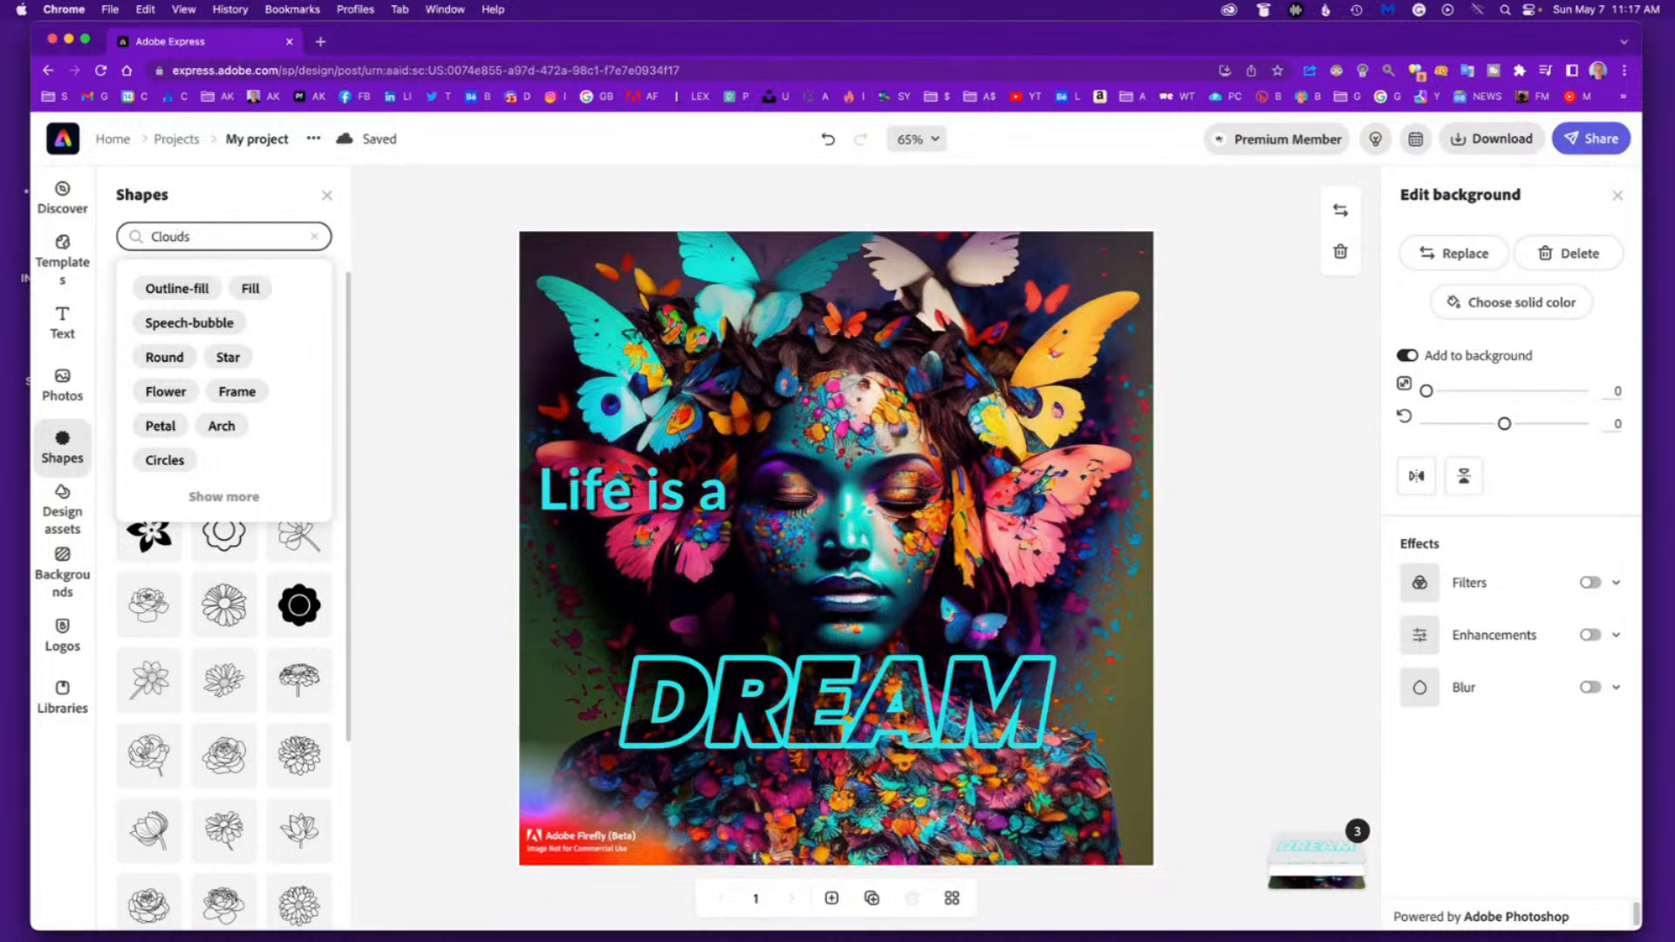
{"action": "key", "text": "Return"}
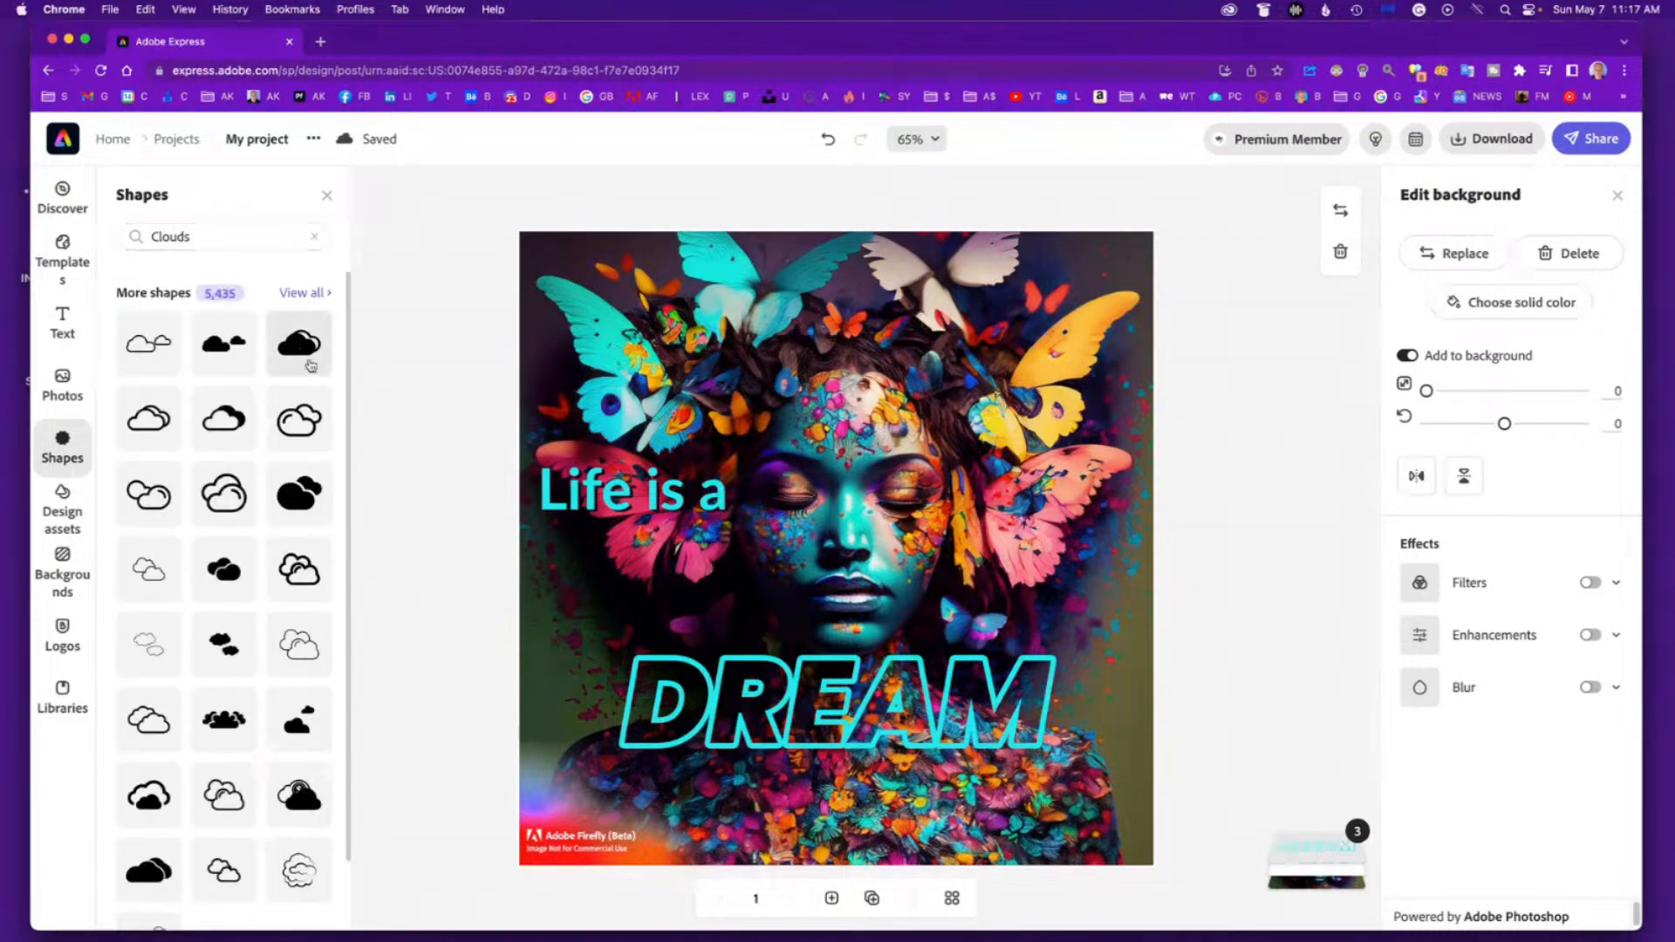
{"action": "scroll", "coordinate": [319, 523], "scroll_direction": "down", "scroll_amount": 3}
{"action": "scroll", "coordinate": [321, 530], "scroll_direction": "down", "scroll_amount": 5}
{"action": "scroll", "coordinate": [299, 620], "scroll_direction": "down", "scroll_amount": 2}
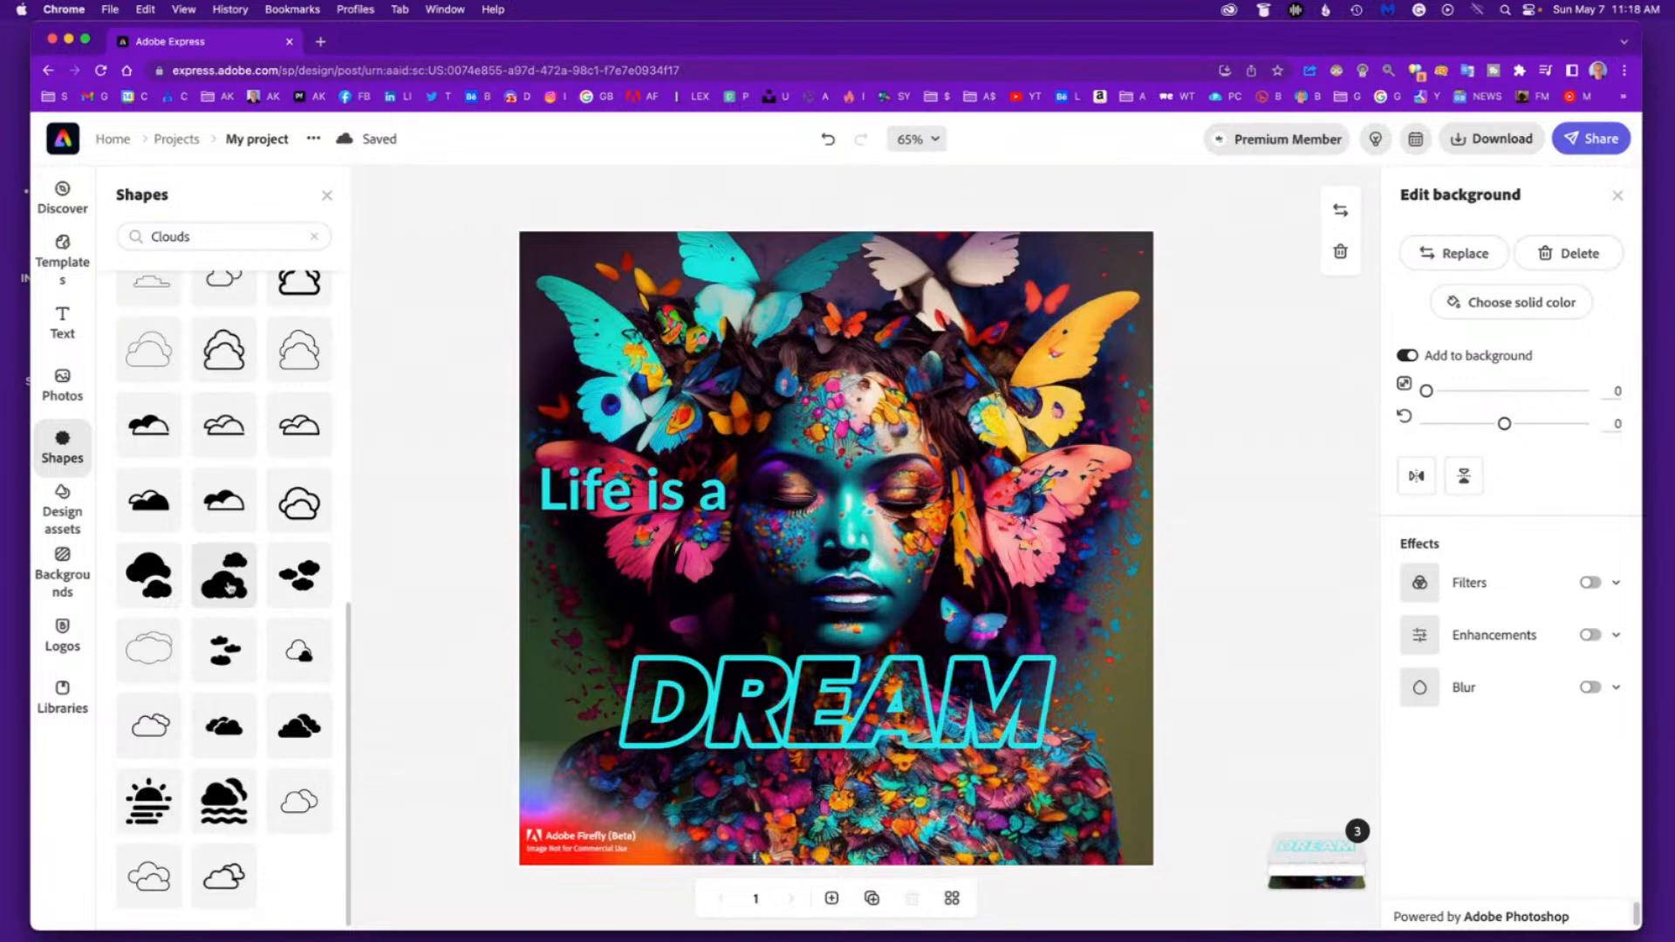
{"action": "left_click", "coordinate": [229, 587]}
{"action": "left_click_drag", "start_coordinate": [690, 729], "coordinate": [1026, 403]}
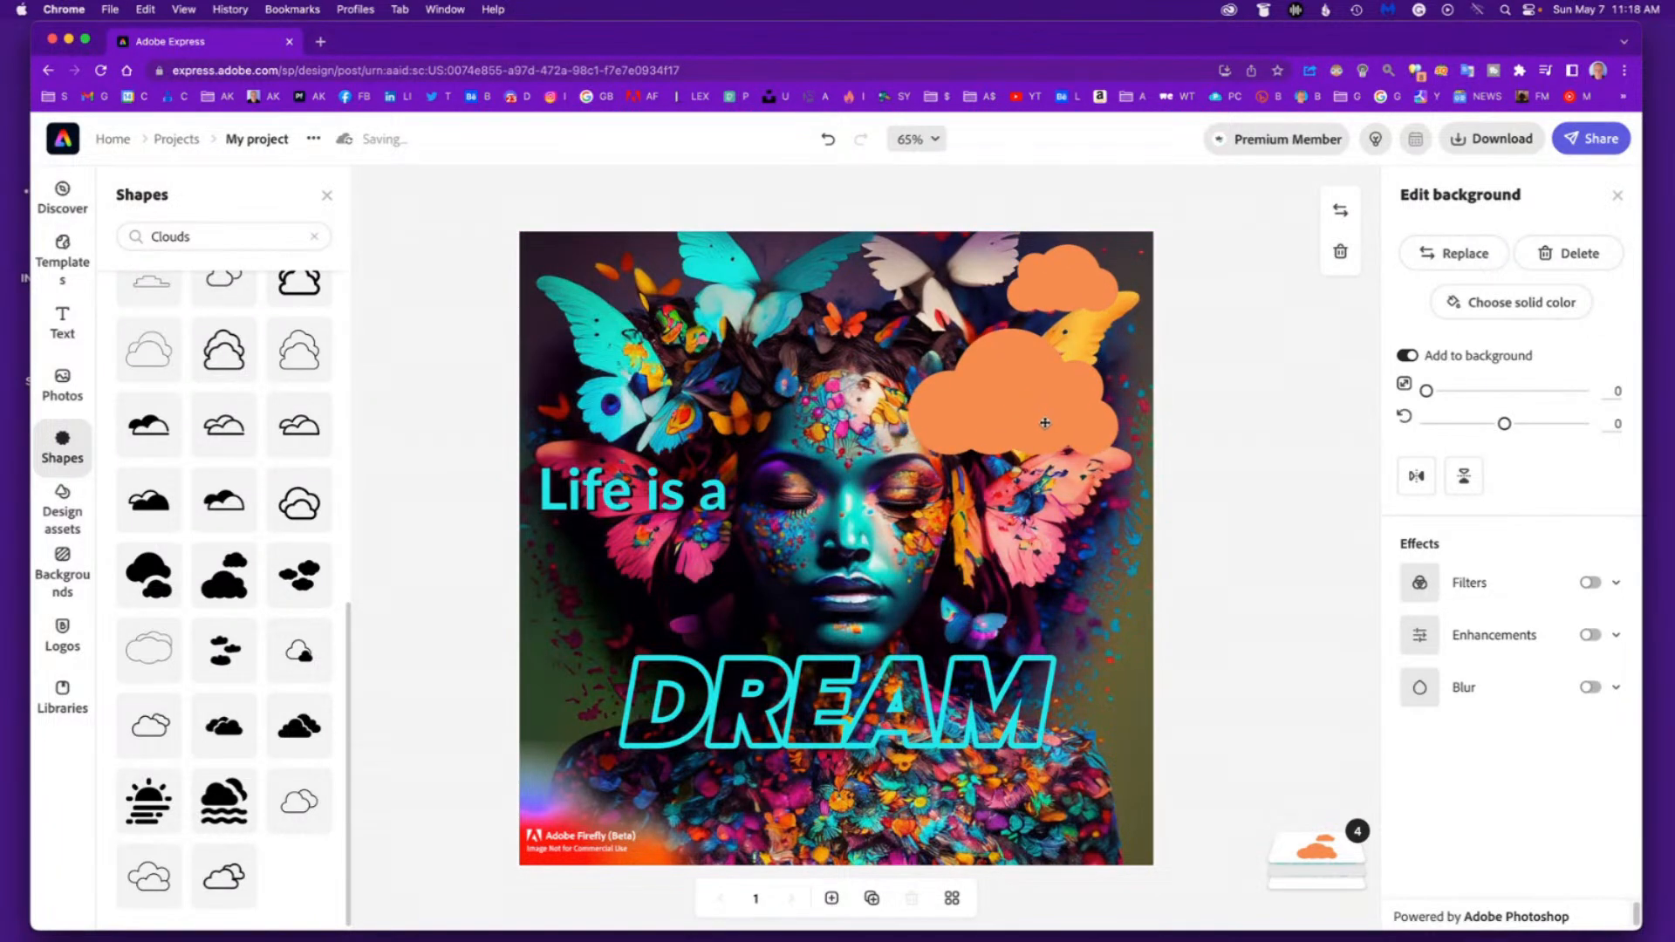
Shrink the cloud shape slightly and reposition it near the design's upper-right corner
{"action": "left_click", "coordinate": [1047, 419]}
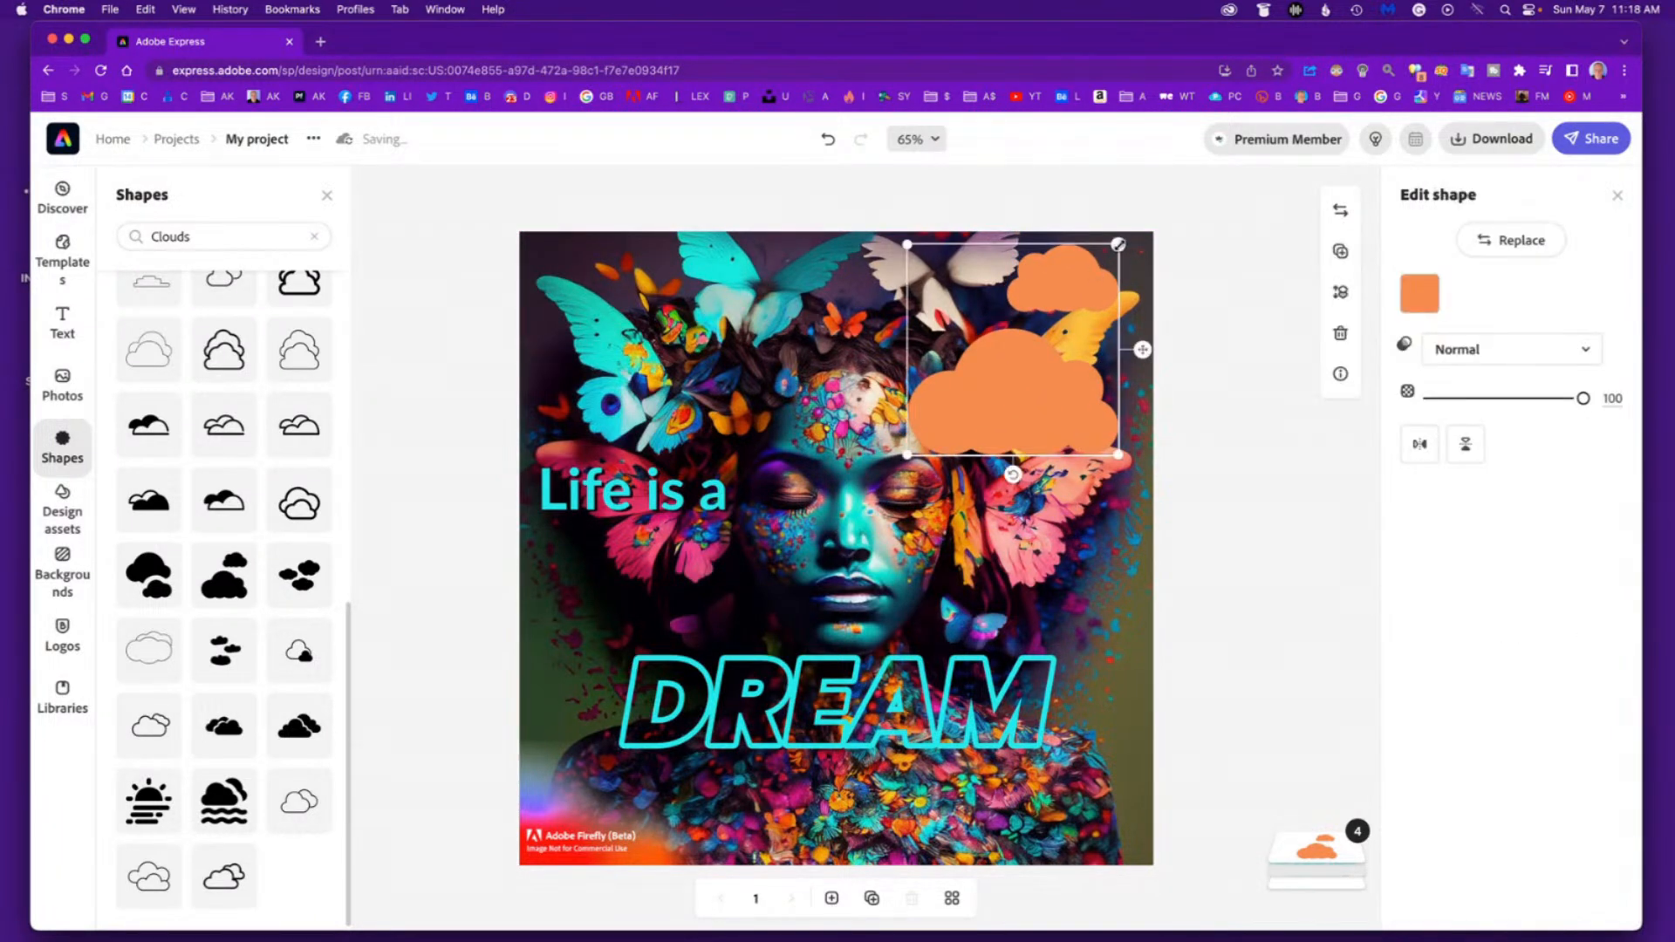
{"action": "left_click_drag", "start_coordinate": [1119, 245], "coordinate": [1081, 280]}
{"action": "left_click_drag", "start_coordinate": [1005, 428], "coordinate": [1036, 407]}
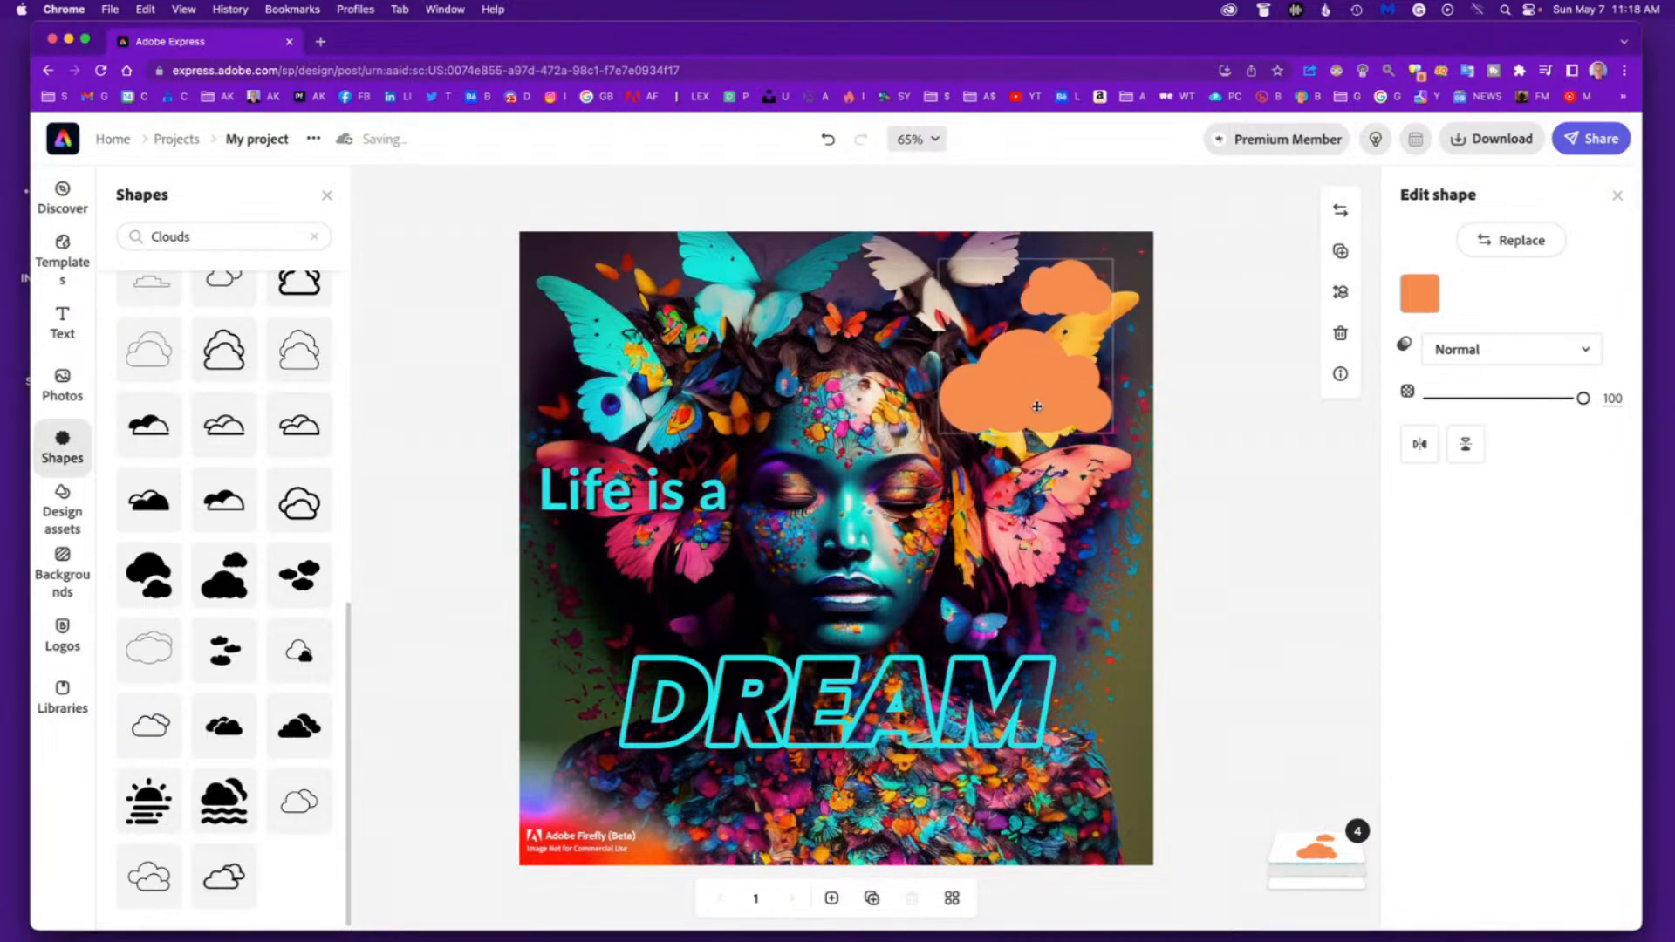
Recolour the cloud shape with the brand's pale mint and deselect it
{"action": "left_click", "coordinate": [1419, 293]}
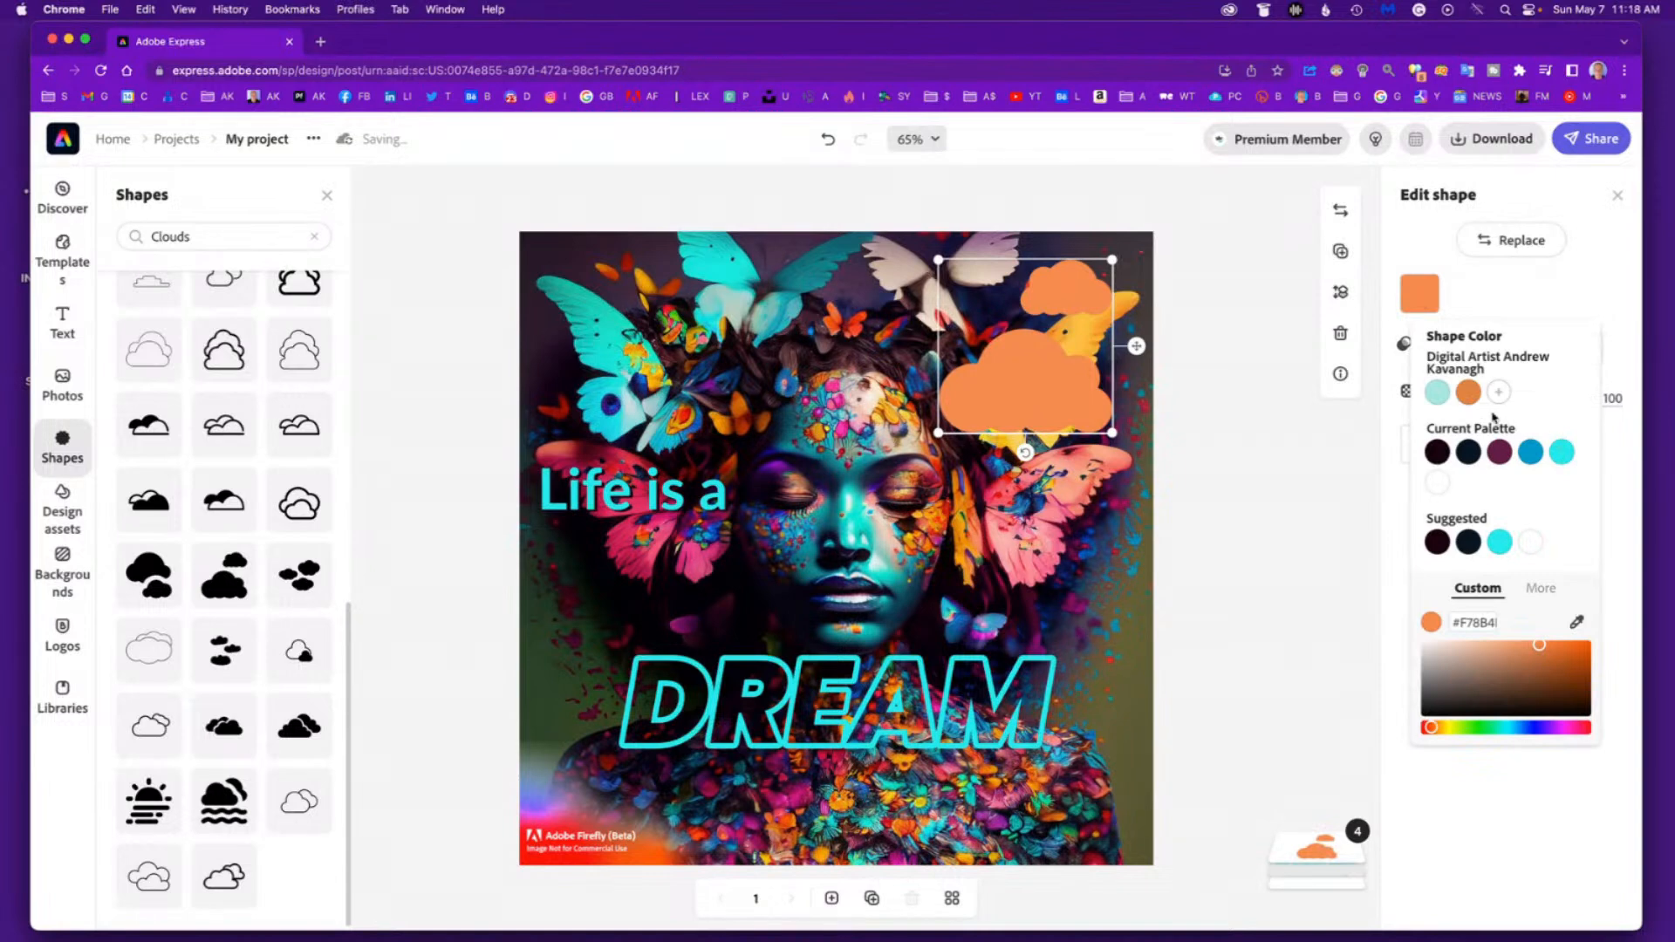
{"action": "left_click", "coordinate": [1433, 394]}
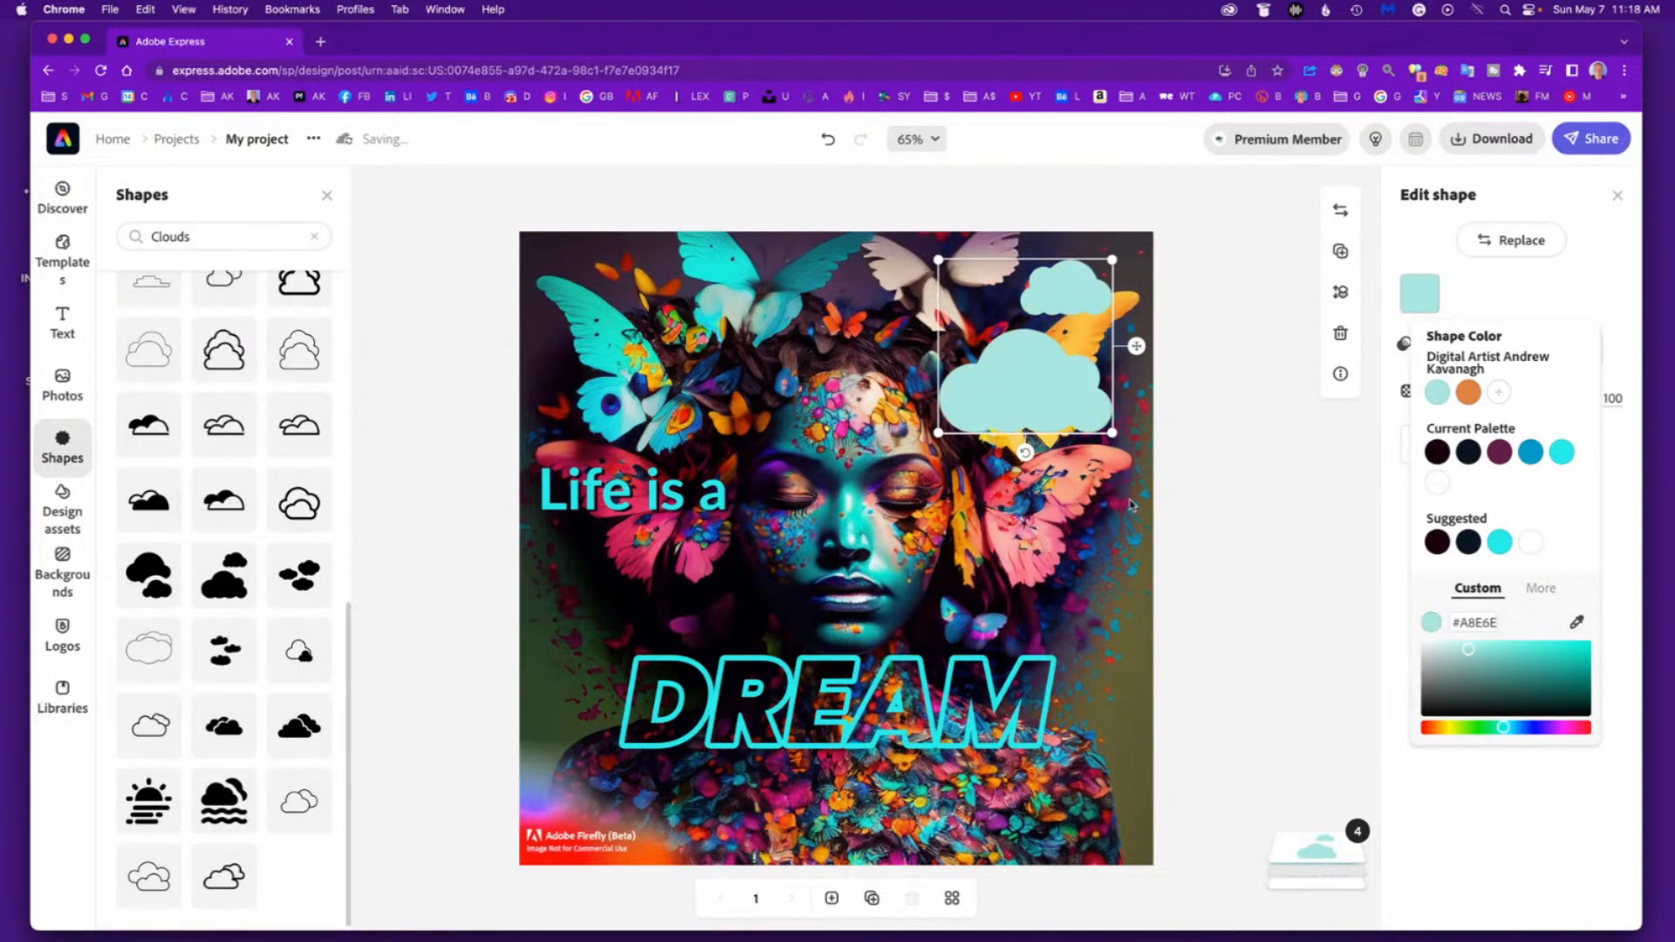
{"action": "left_click", "coordinate": [1114, 475]}
{"action": "left_click", "coordinate": [1064, 398]}
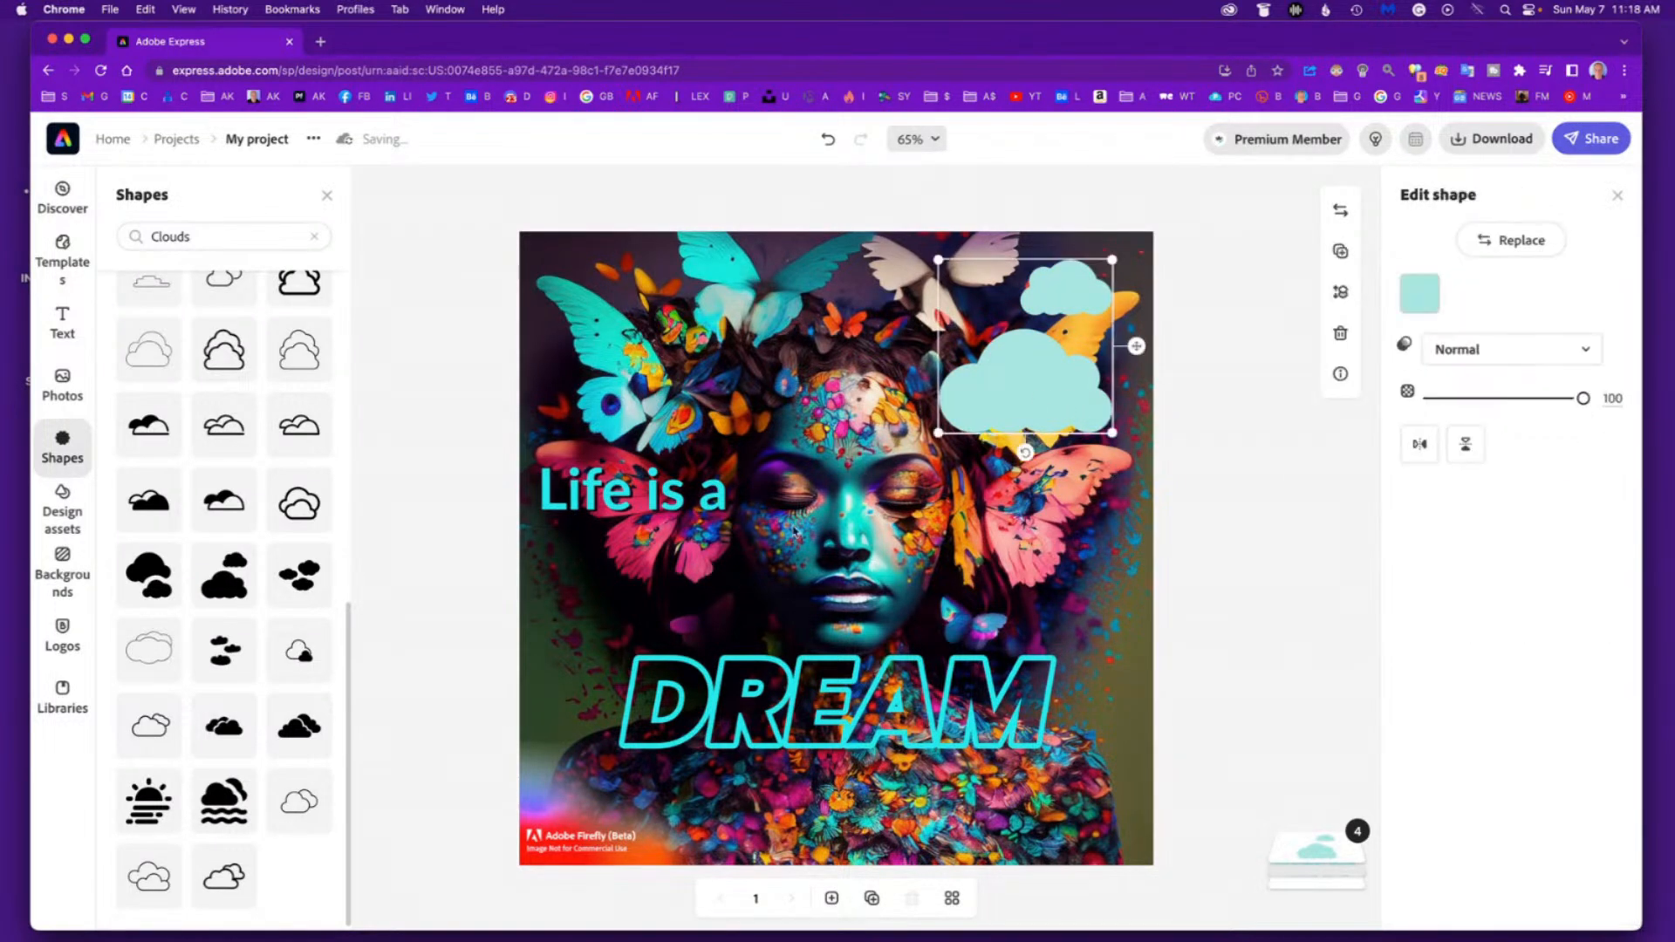
{"action": "left_click", "coordinate": [418, 646]}
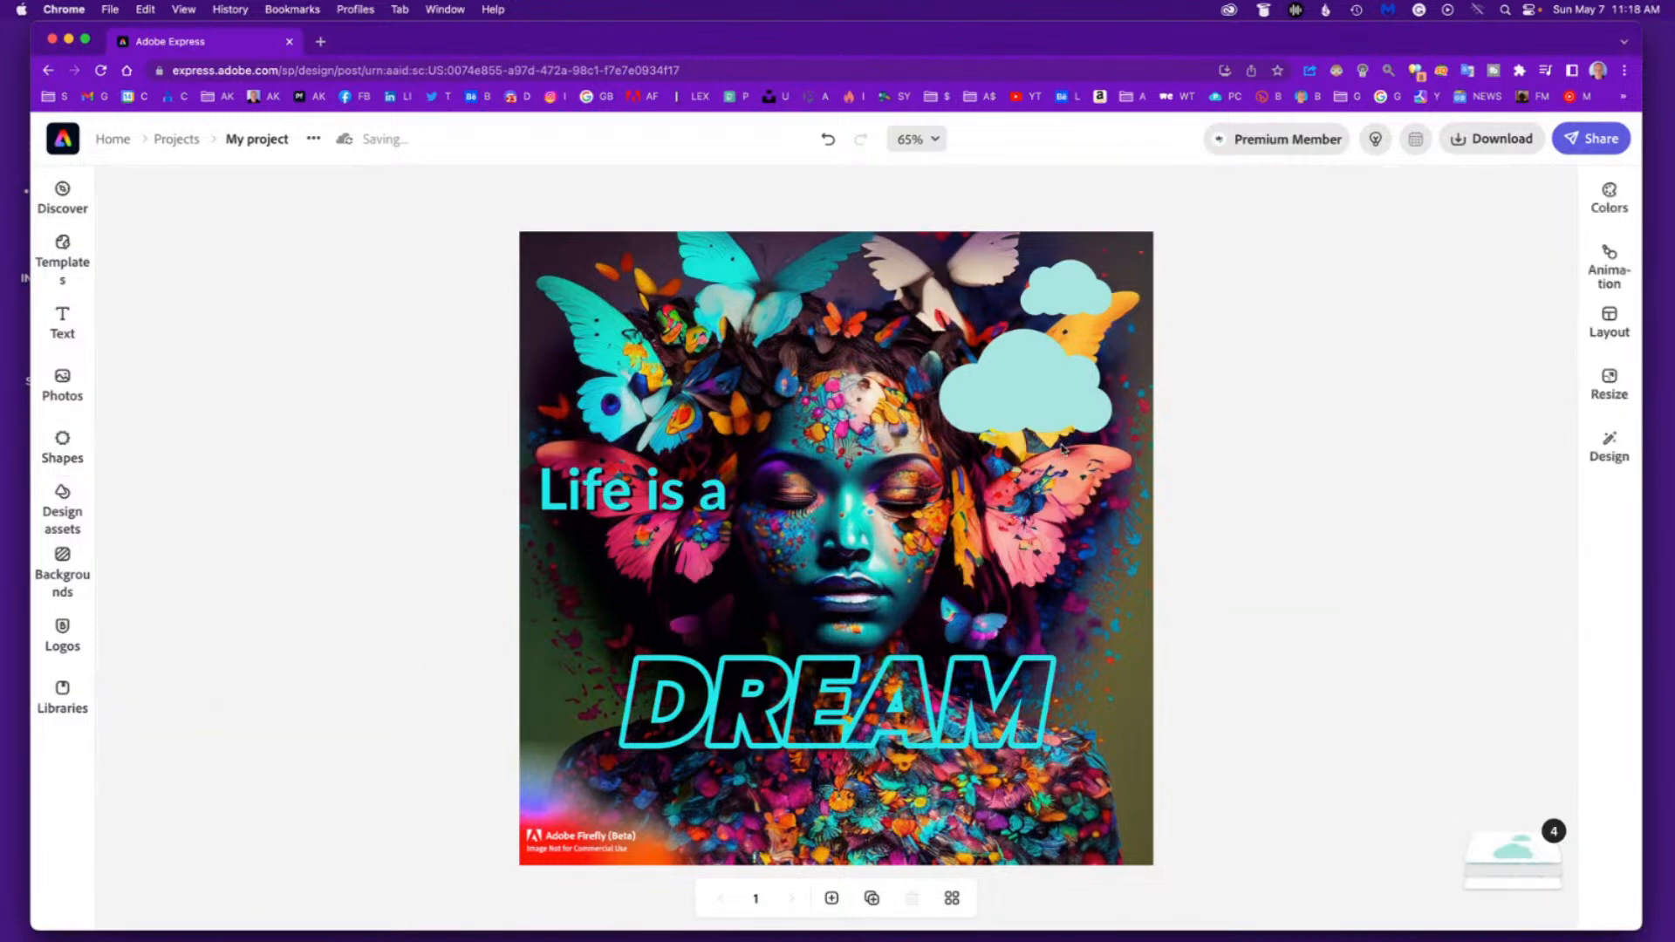
Try a solid flat-bottomed three-cloud shape over the figure's hair and delete it
{"action": "left_click", "coordinate": [1053, 382]}
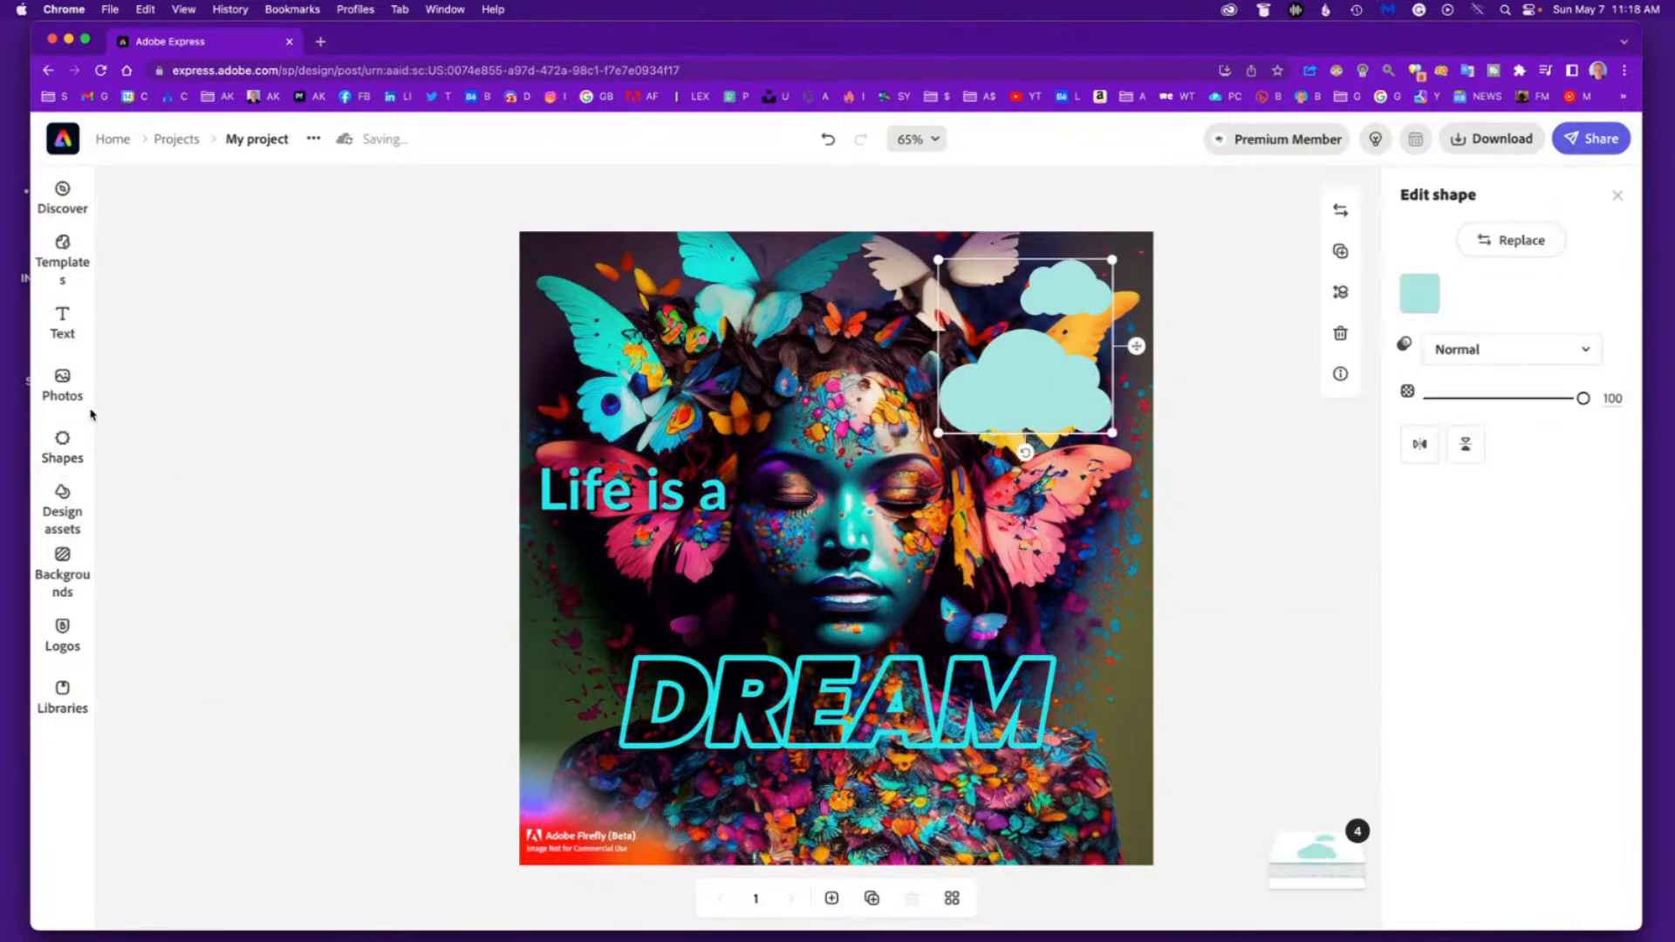
{"action": "left_click", "coordinate": [61, 440]}
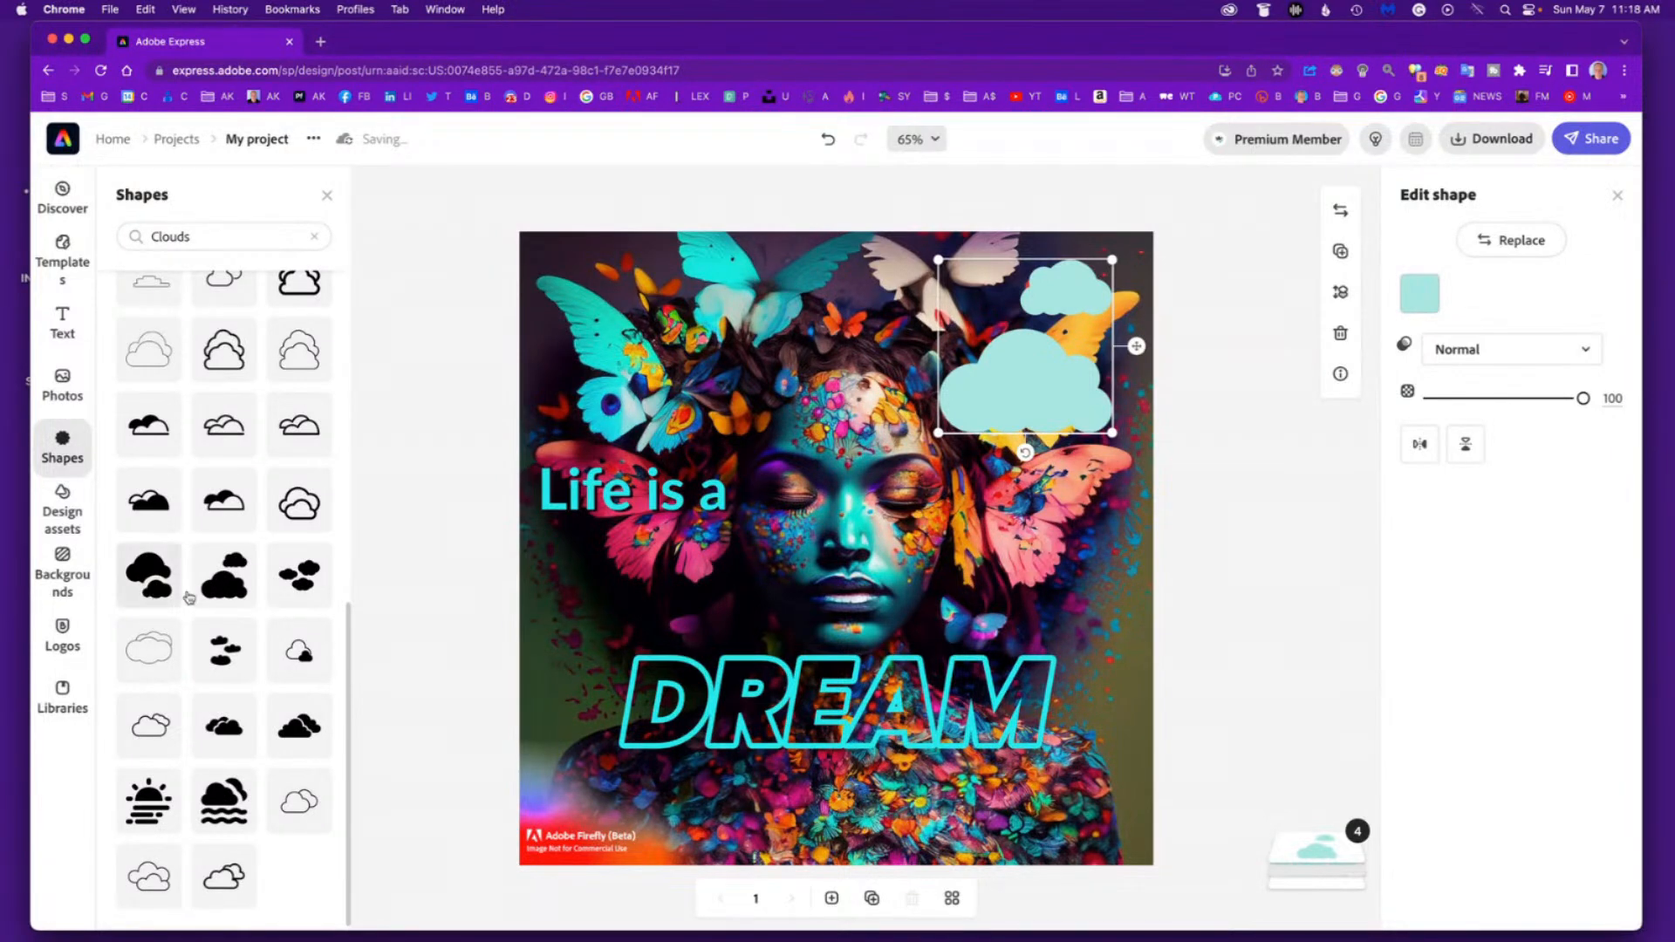
{"action": "scroll", "coordinate": [265, 616], "scroll_direction": "down", "scroll_amount": 3}
{"action": "scroll", "coordinate": [264, 616], "scroll_direction": "down", "scroll_amount": 7}
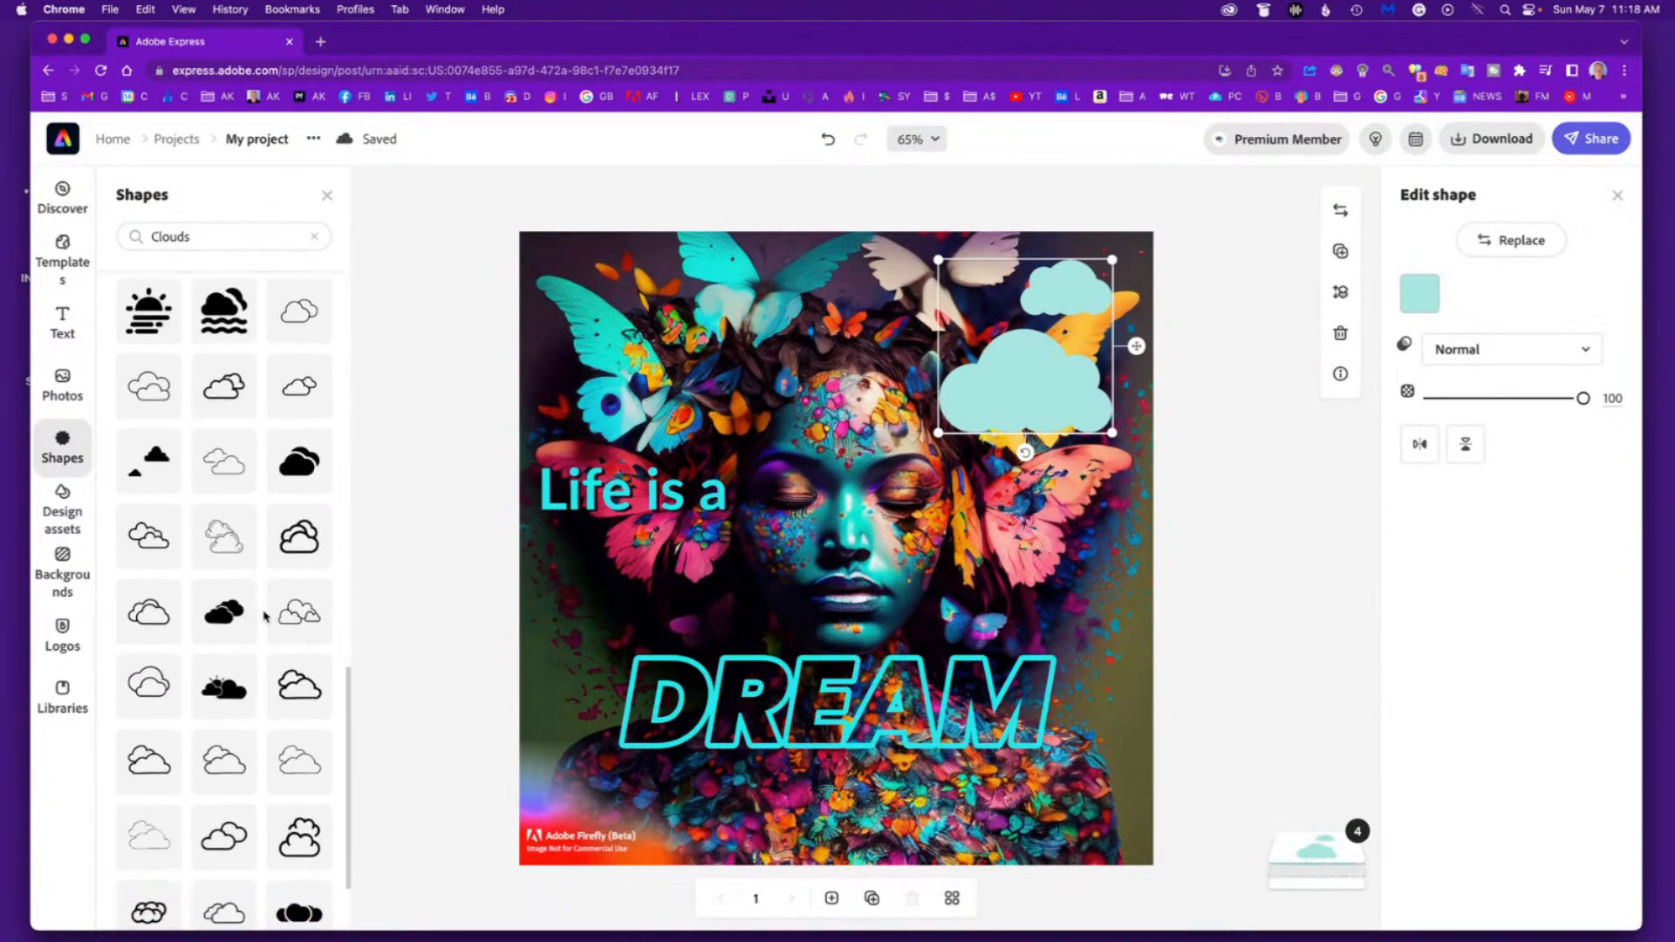
{"action": "scroll", "coordinate": [264, 616], "scroll_direction": "down", "scroll_amount": 3}
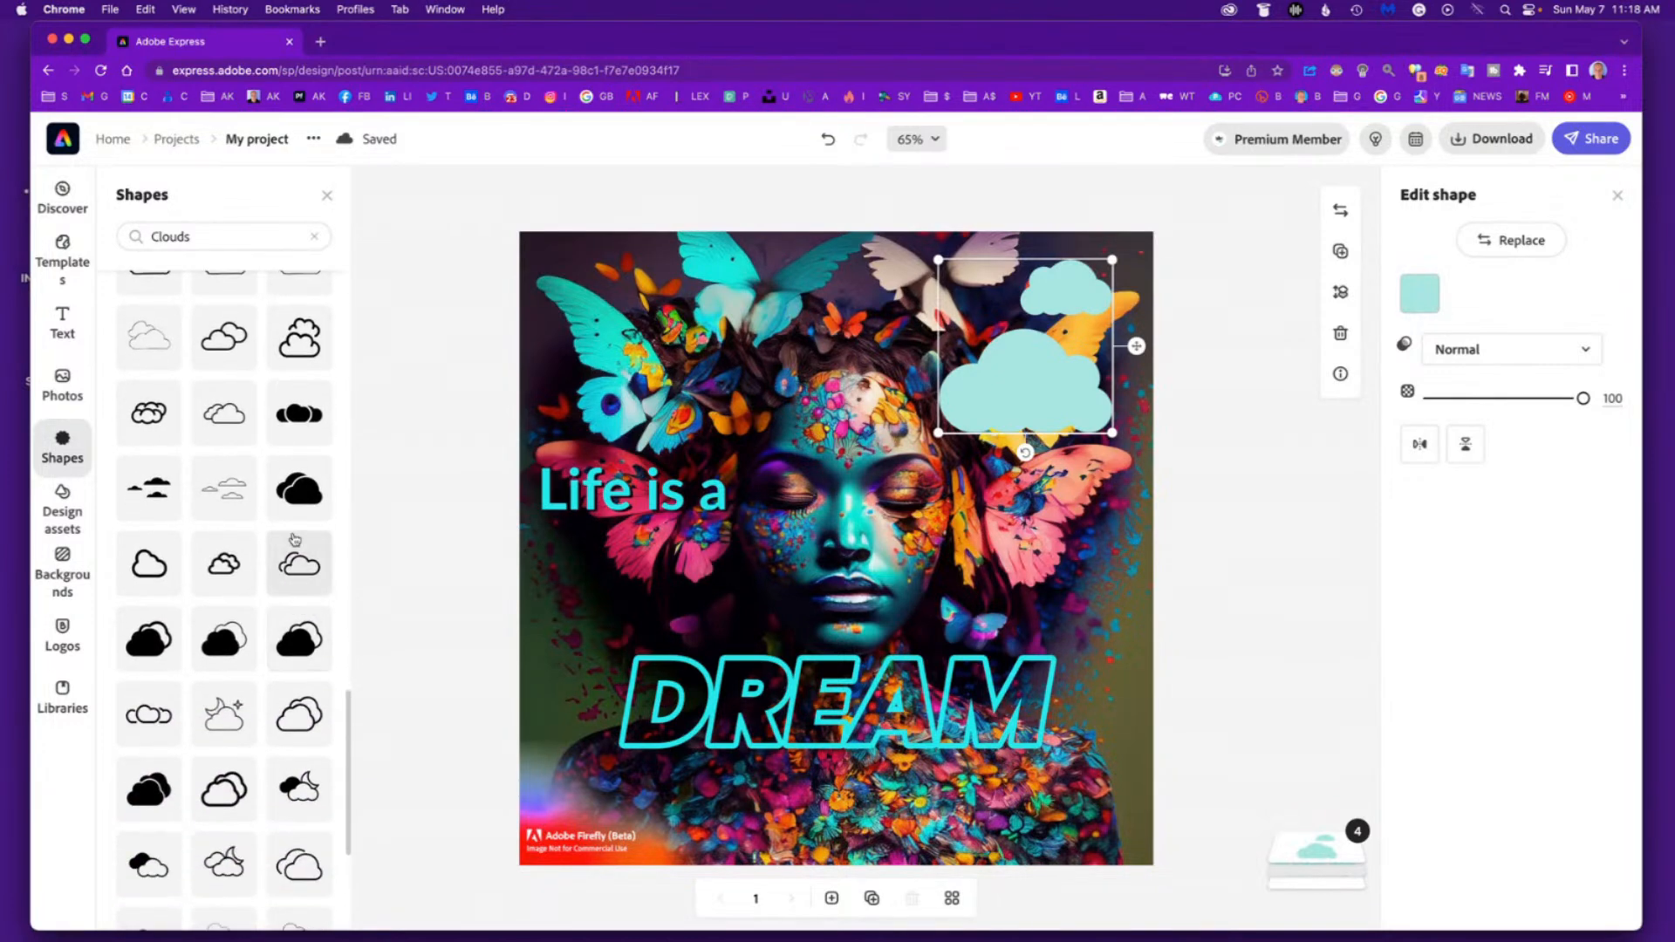
{"action": "left_click", "coordinate": [158, 497]}
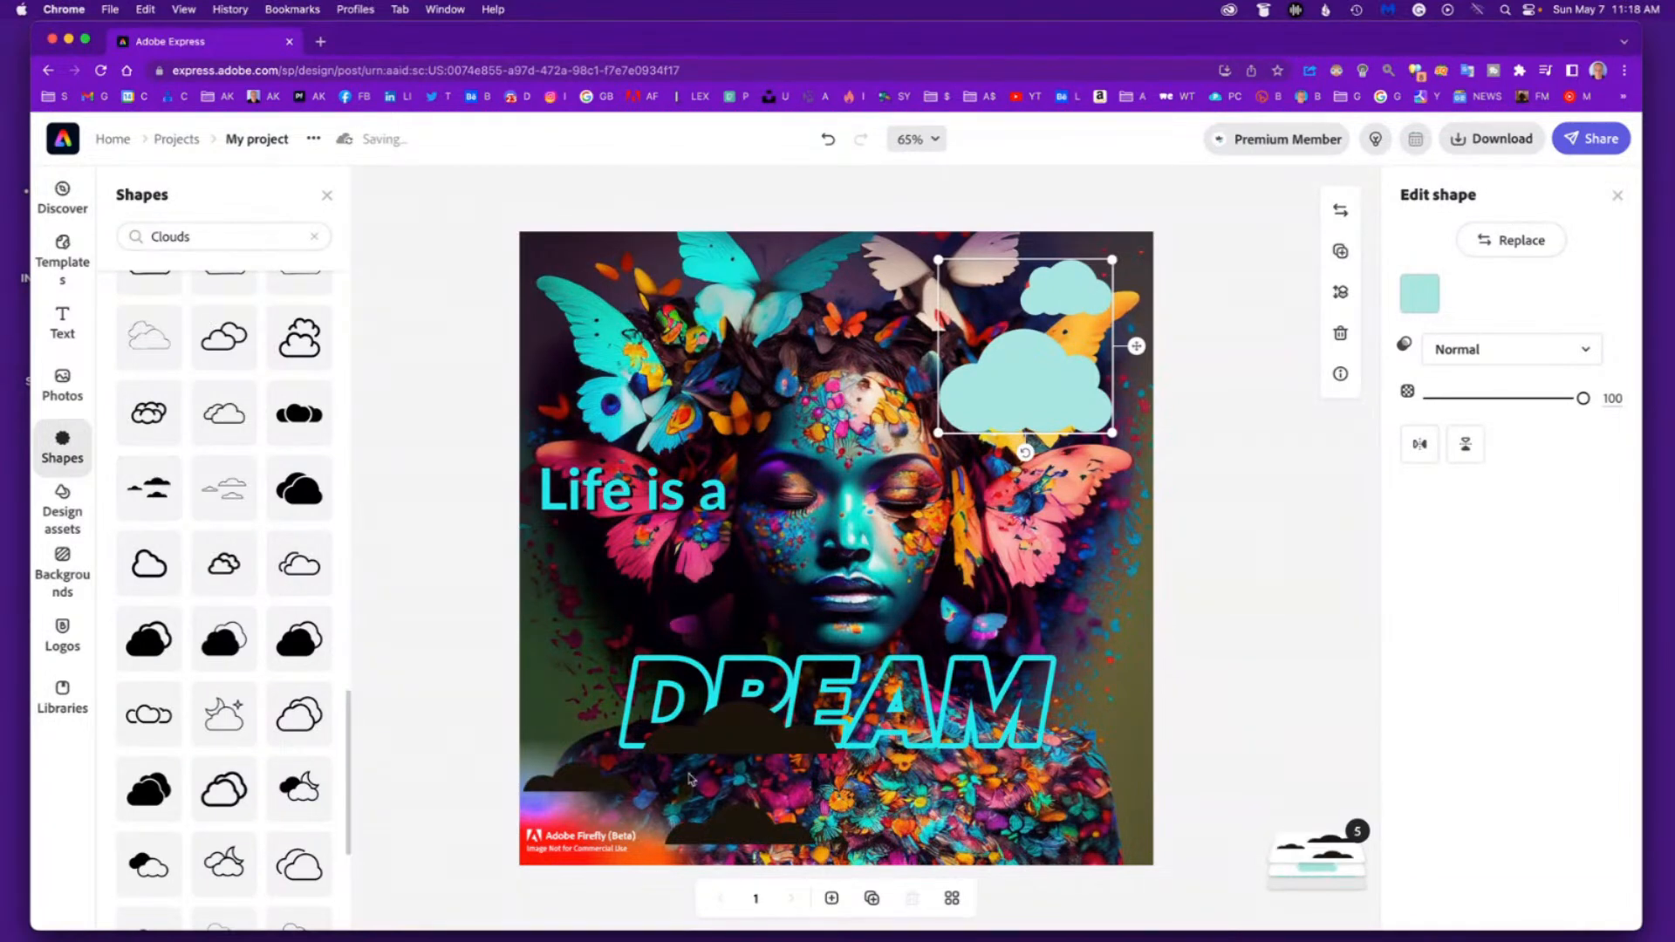
{"action": "left_click_drag", "start_coordinate": [731, 740], "coordinate": [806, 313]}
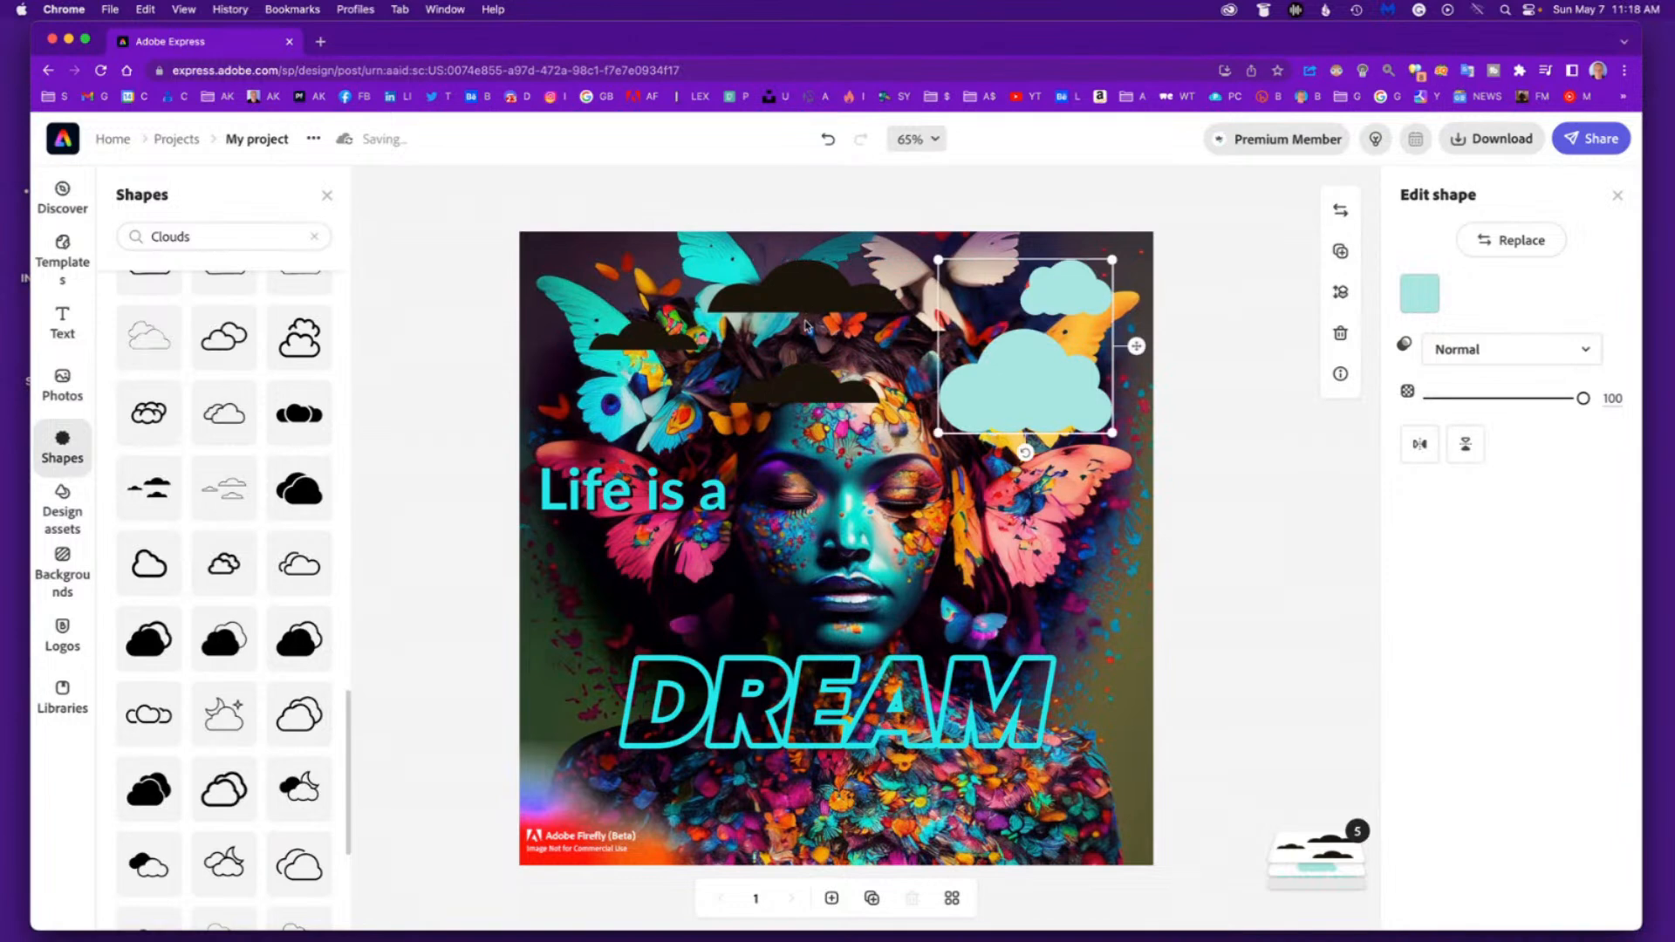
{"action": "left_click", "coordinate": [799, 311]}
{"action": "key", "text": "Delete"}
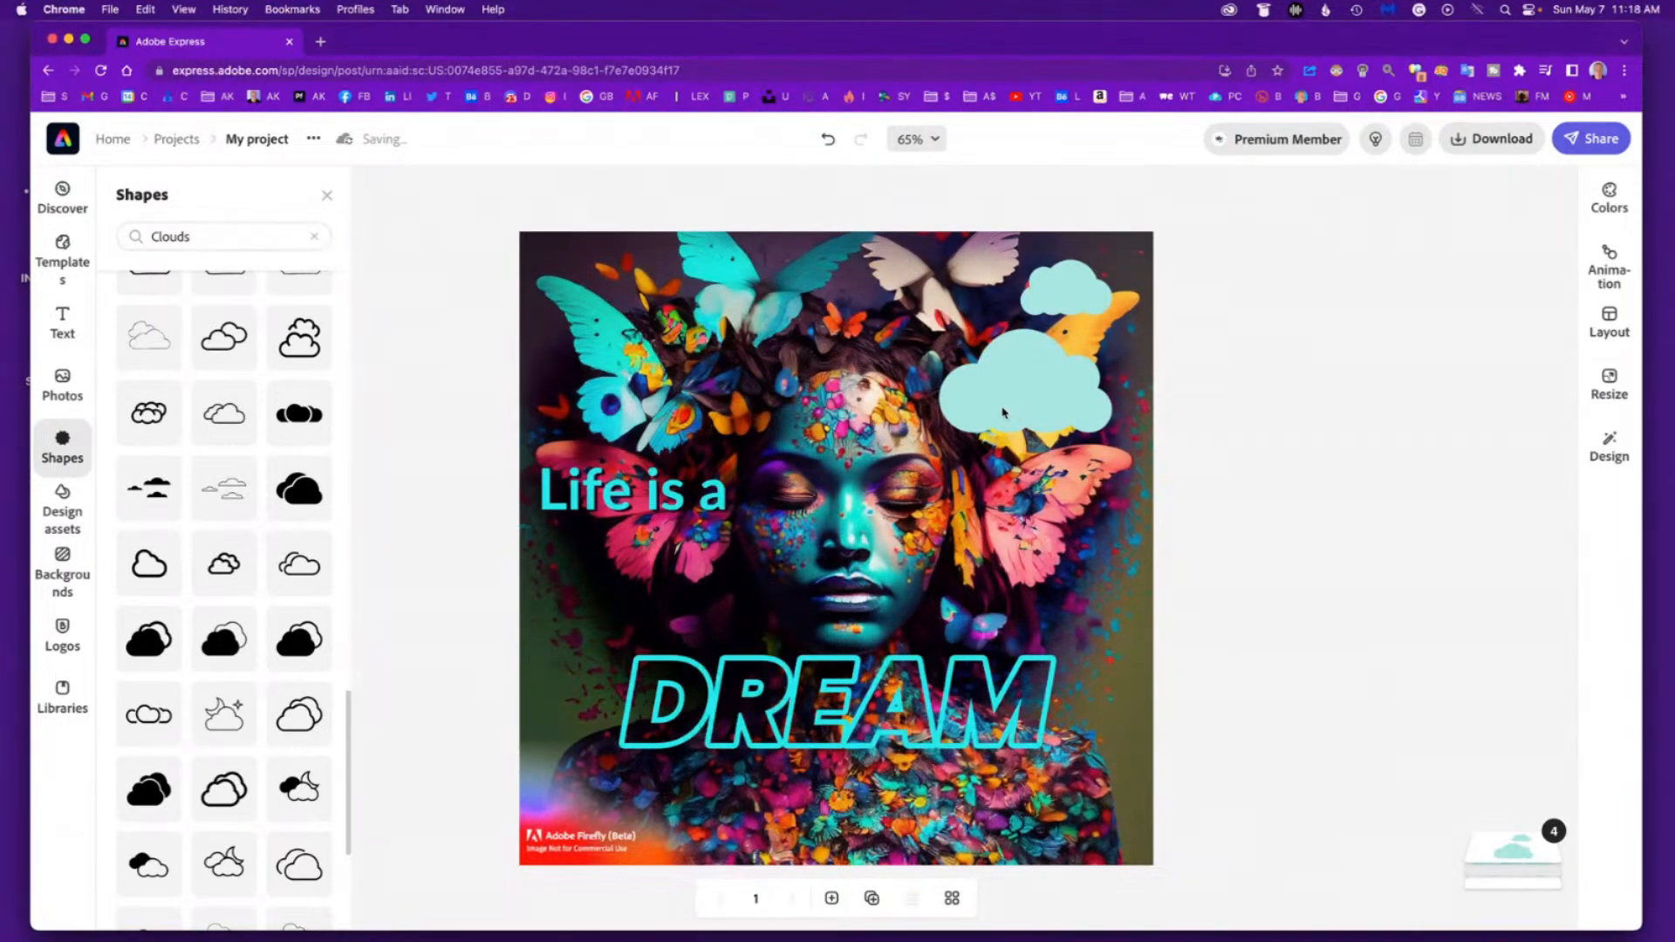
Browse further through the Clouds shapes and add the thin-lined cluster of swirling clouds with small circles to the design
{"action": "scroll", "coordinate": [336, 698], "scroll_direction": "down", "scroll_amount": 5}
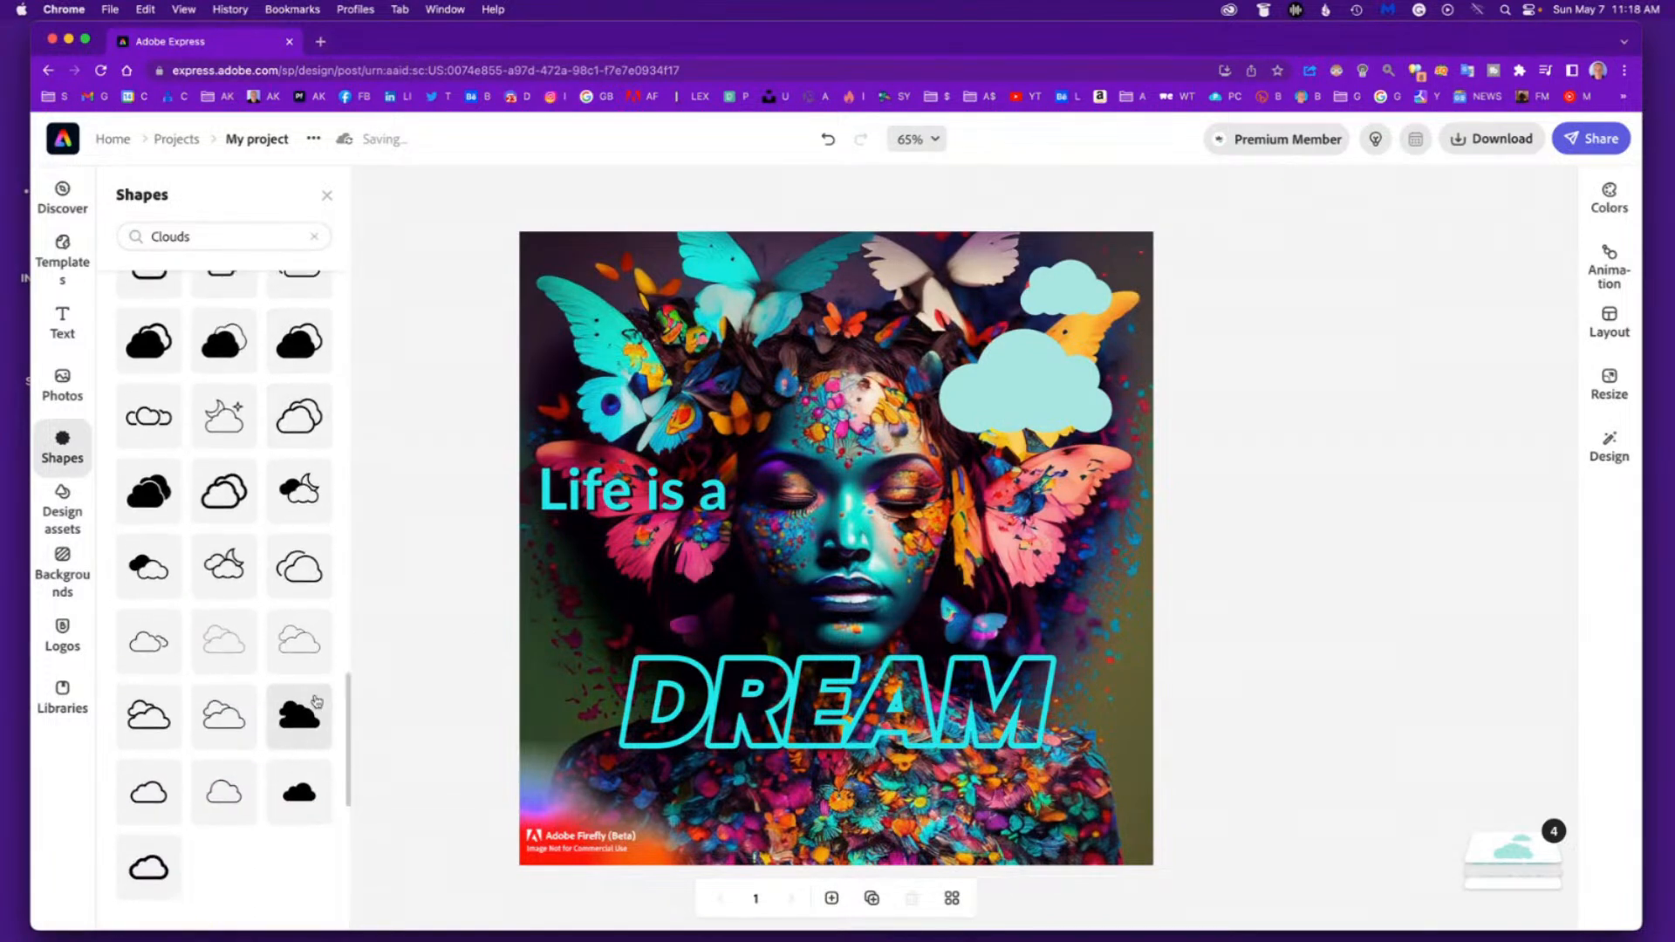
{"action": "scroll", "coordinate": [317, 701], "scroll_direction": "down", "scroll_amount": 6}
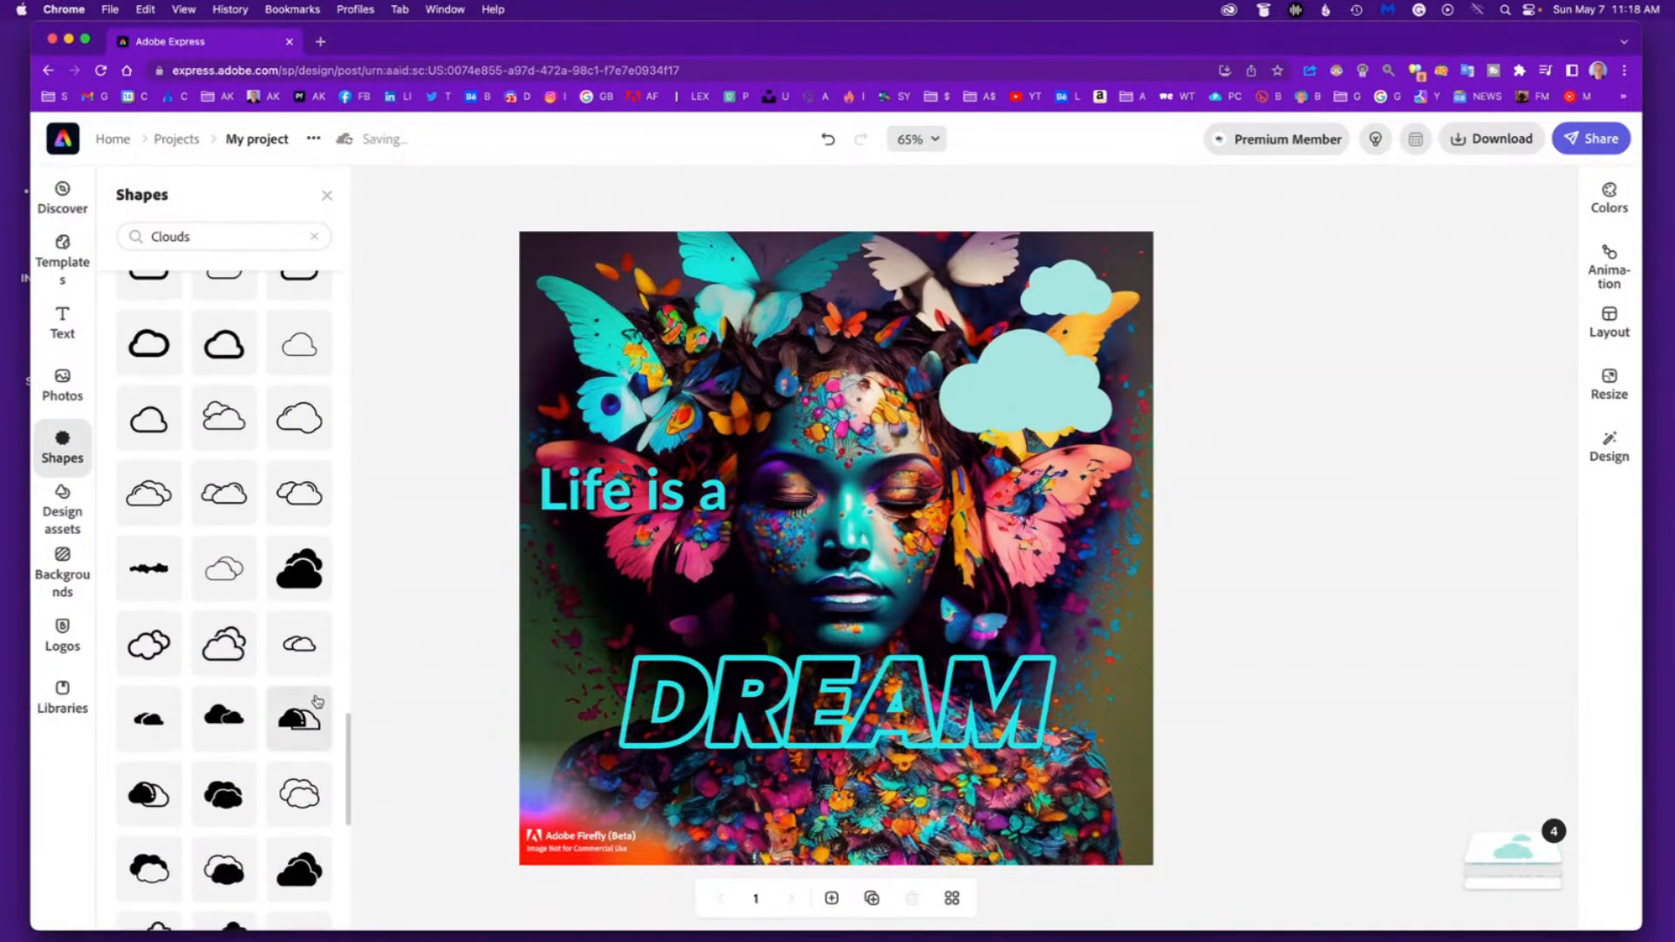
{"action": "scroll", "coordinate": [319, 703], "scroll_direction": "down", "scroll_amount": 7}
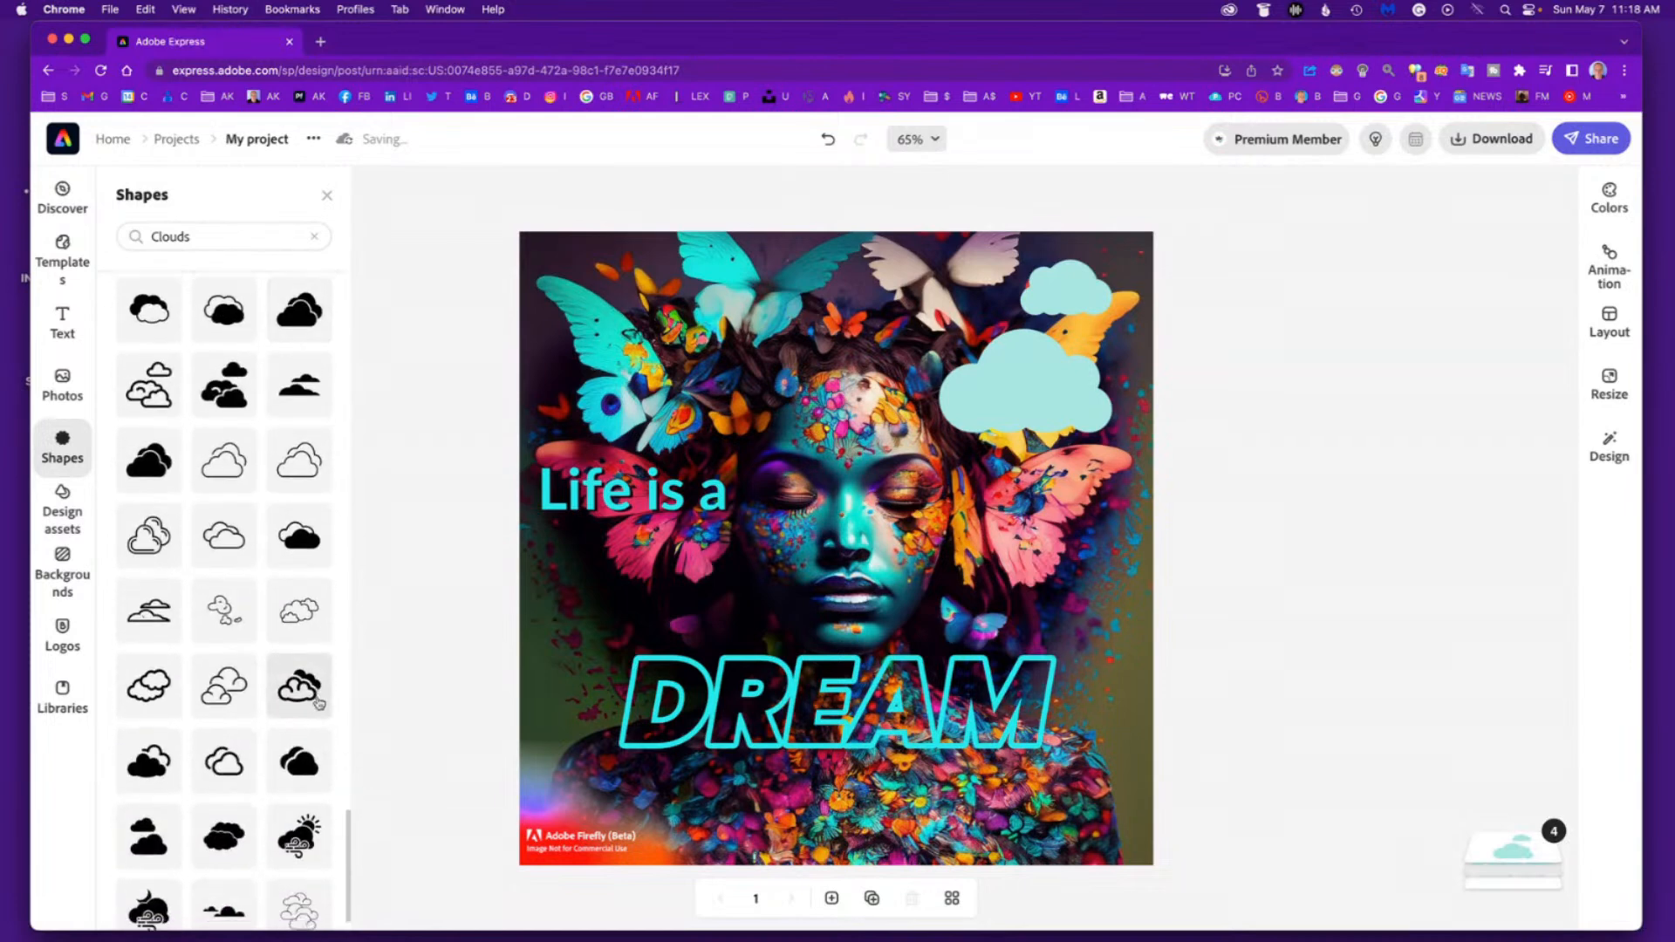
{"action": "scroll", "coordinate": [319, 703], "scroll_direction": "down", "scroll_amount": 2}
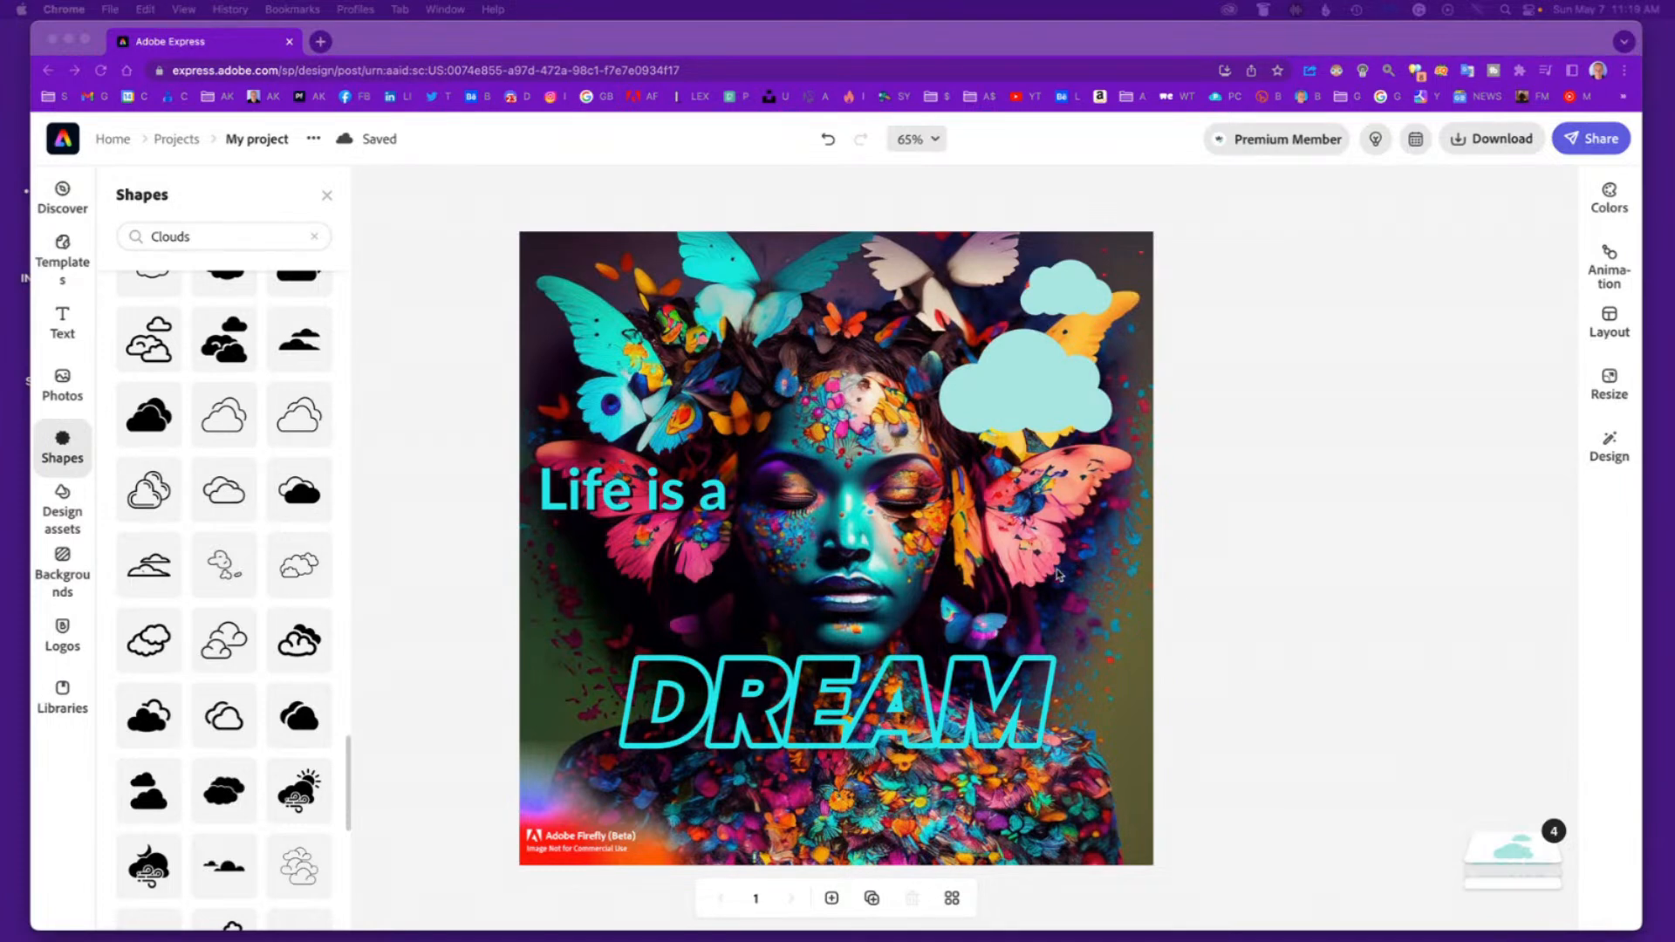
{"action": "scroll", "coordinate": [317, 698], "scroll_direction": "down", "scroll_amount": 5}
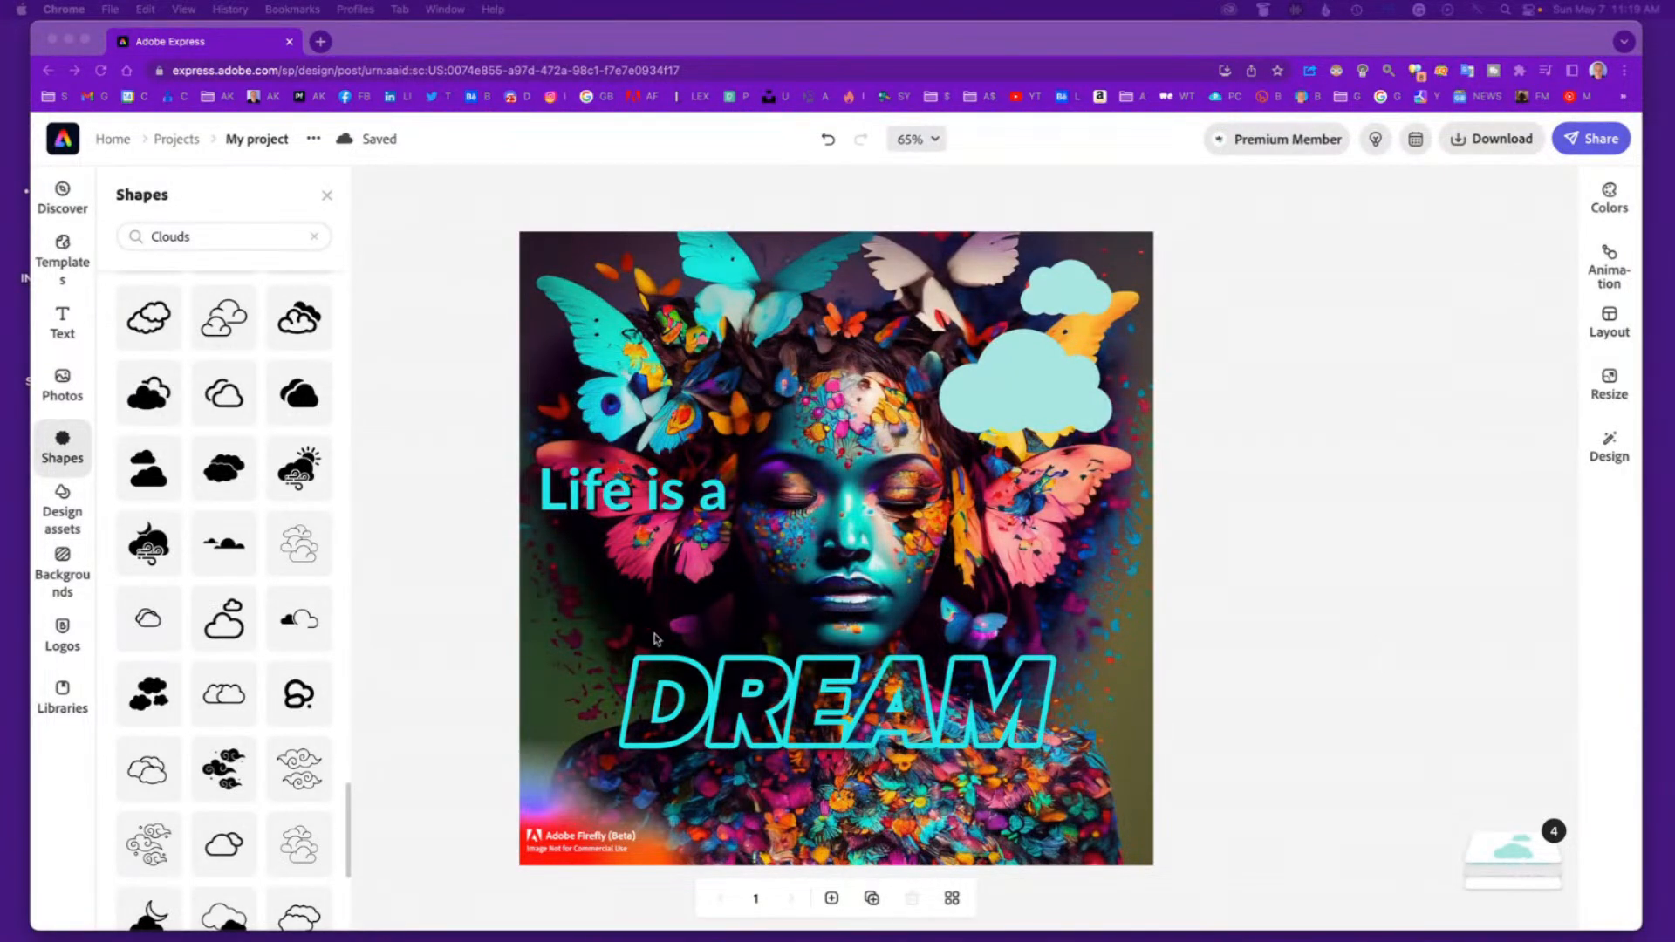
{"action": "scroll", "coordinate": [257, 621], "scroll_direction": "down", "scroll_amount": 1}
{"action": "scroll", "coordinate": [256, 621], "scroll_direction": "down", "scroll_amount": 3}
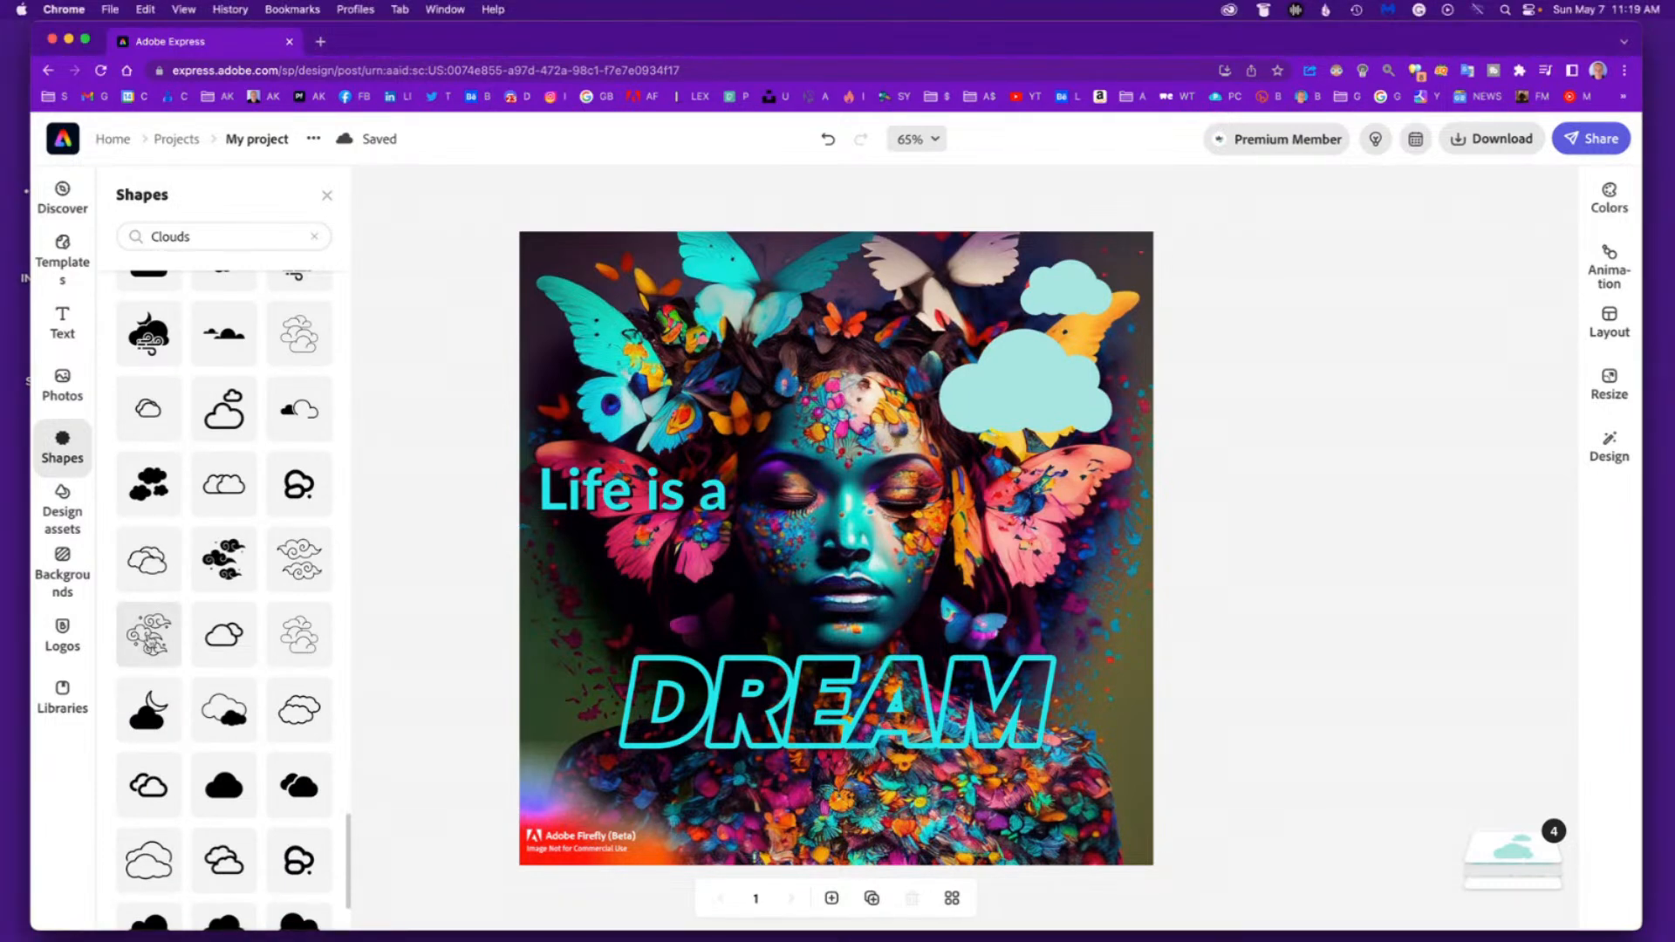
{"action": "left_click", "coordinate": [148, 635]}
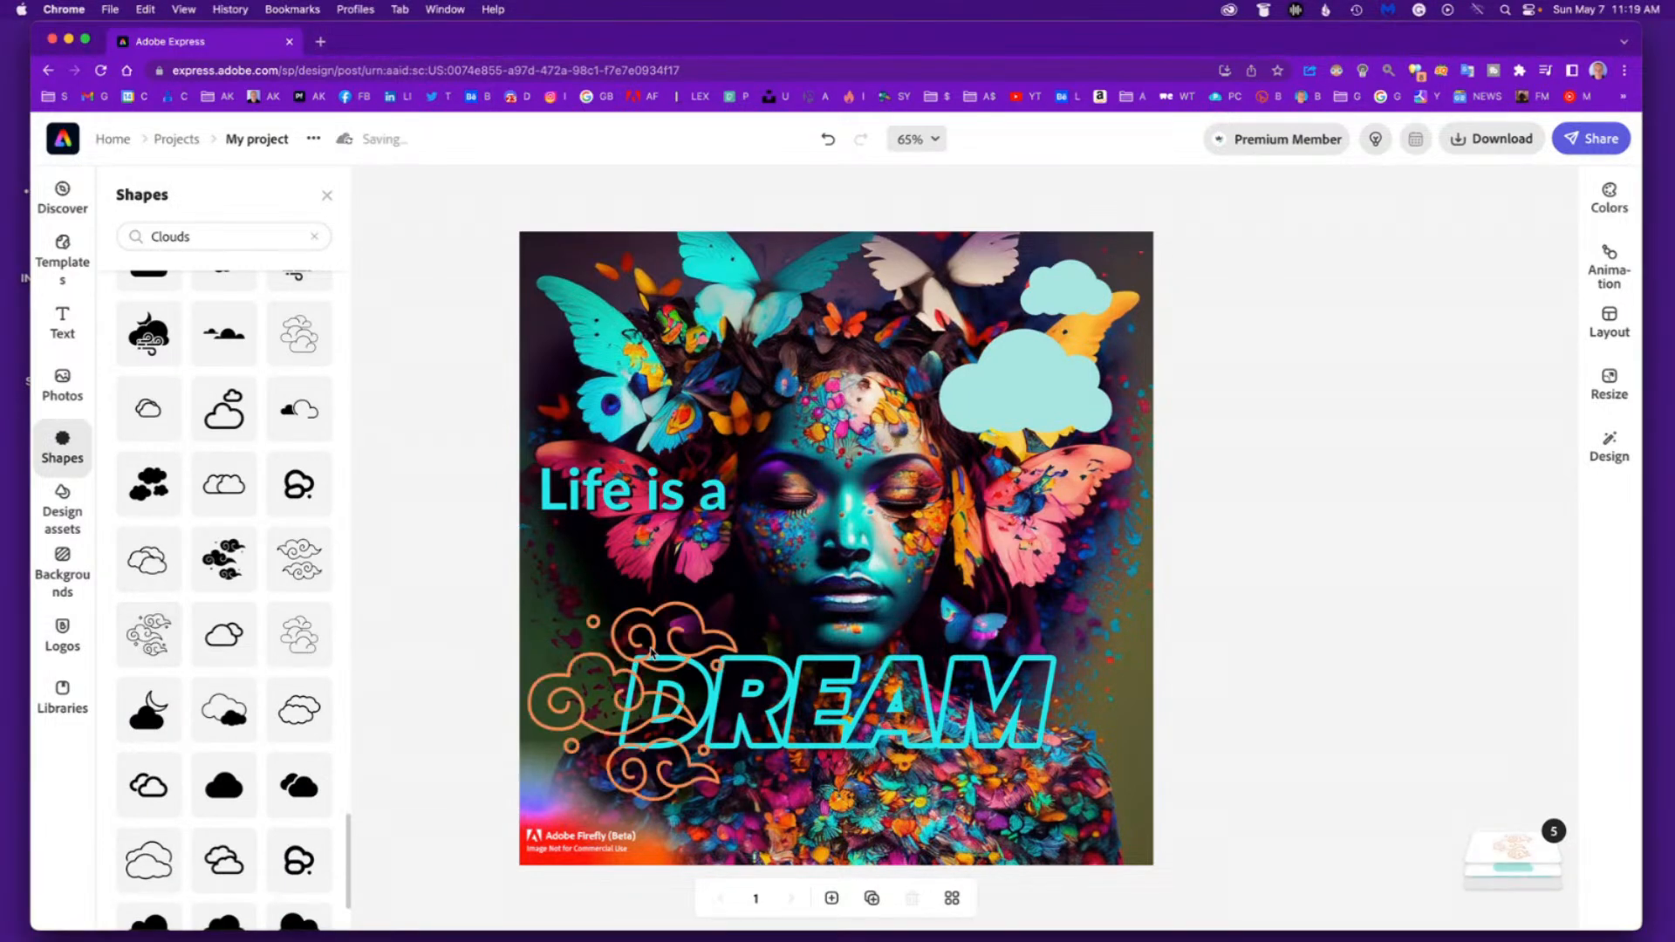
Move the swirling cloud outline over the upper-left butterflies and recolour it with the brand's pale mint
{"action": "left_click_drag", "start_coordinate": [693, 631], "coordinate": [720, 272]}
{"action": "left_click", "coordinate": [703, 314]}
{"action": "left_click_drag", "start_coordinate": [667, 321], "coordinate": [759, 298]}
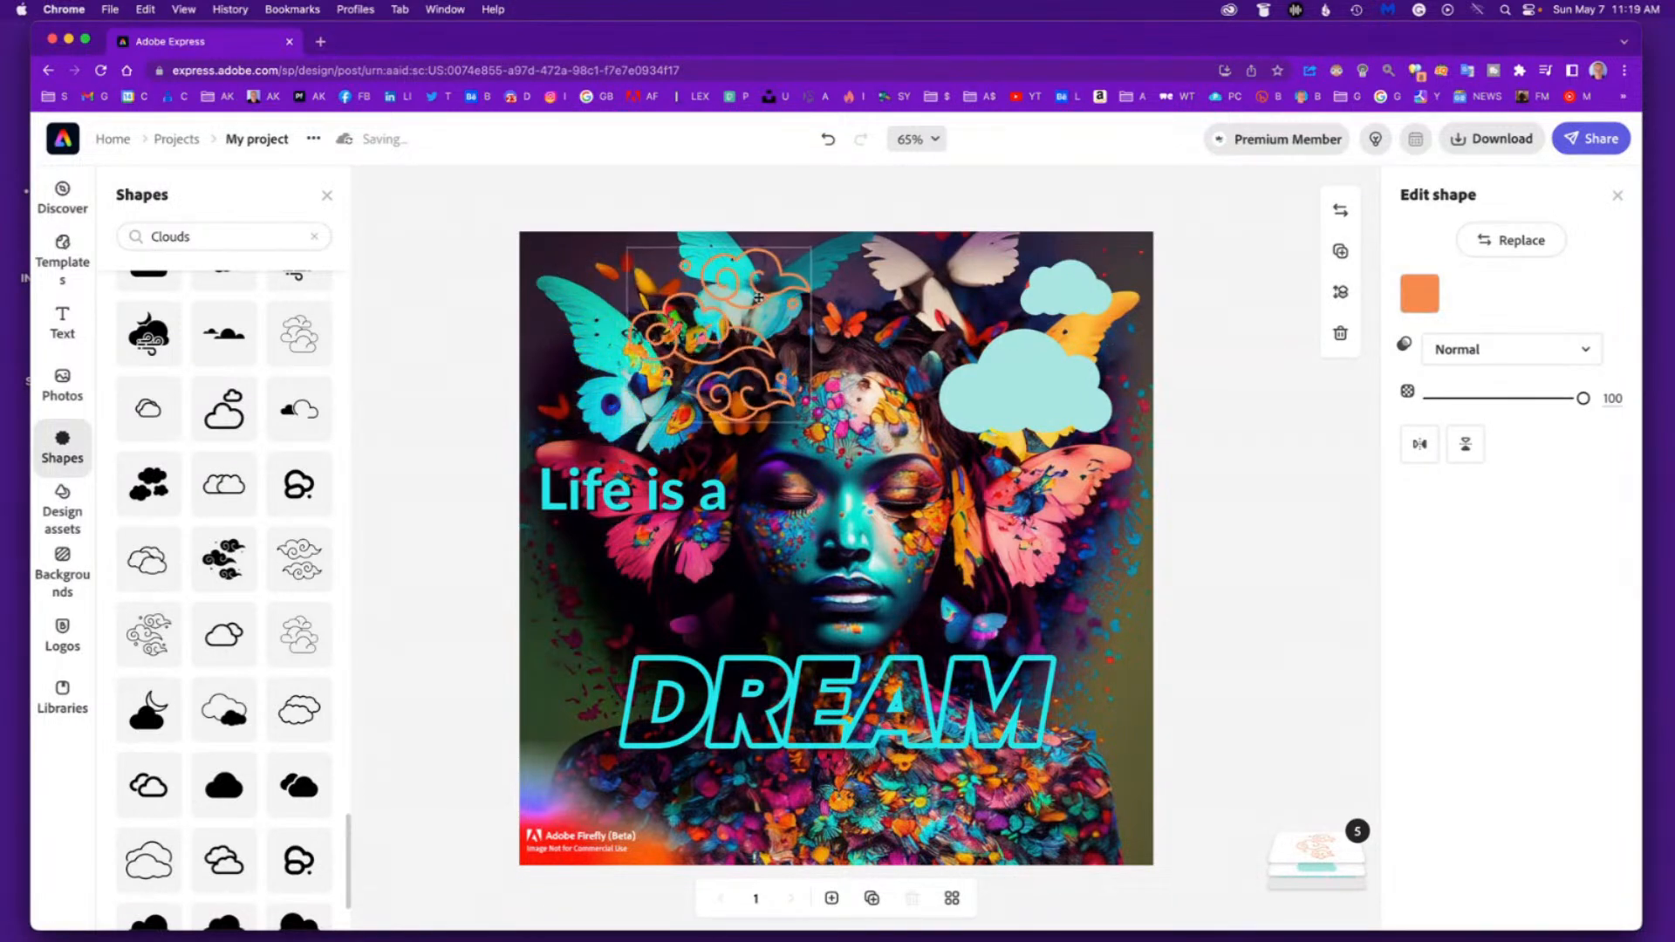
{"action": "left_click", "coordinate": [1419, 293]}
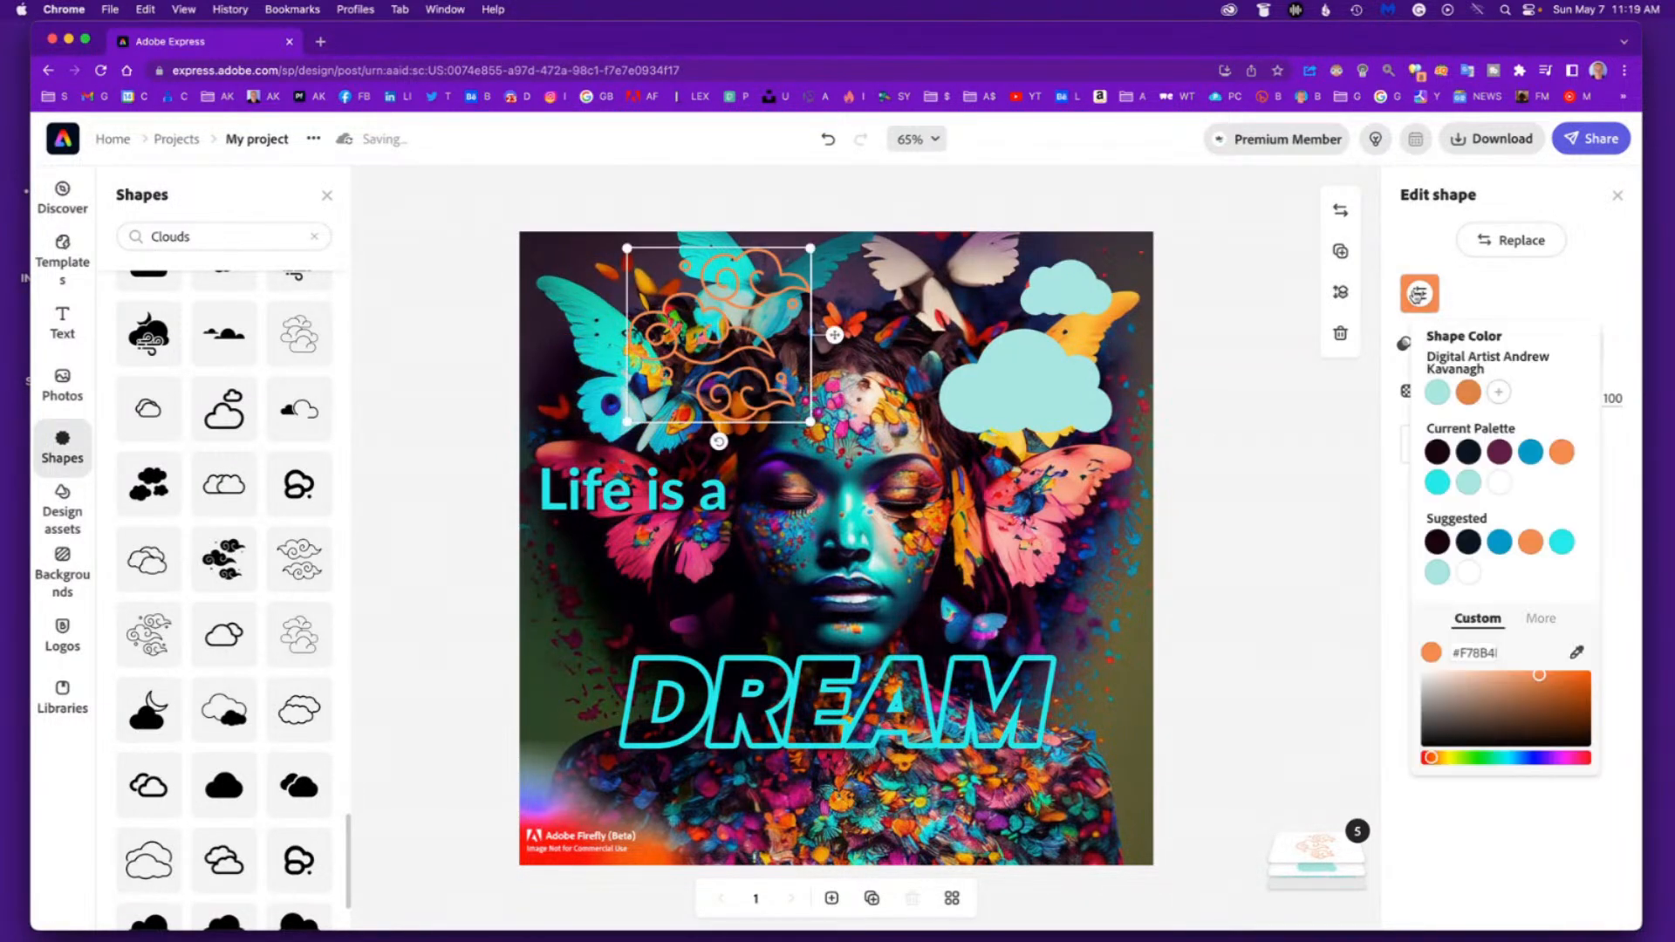
{"action": "left_click", "coordinate": [1437, 392]}
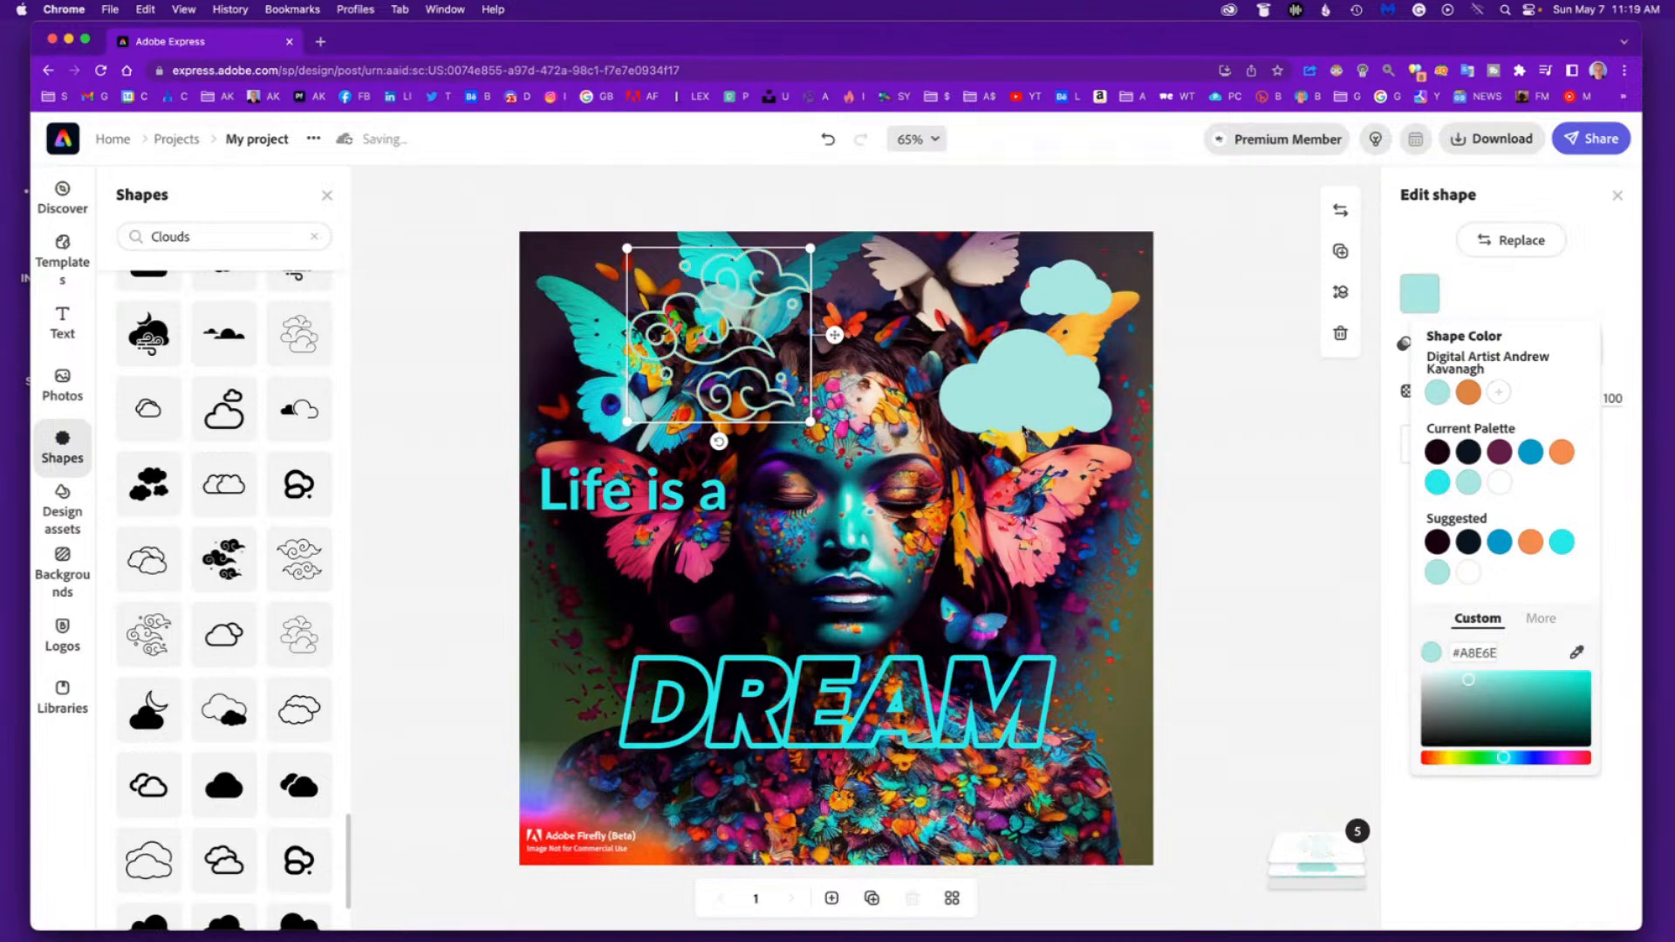
Delete the solid cloud shape and move the swirling cloud outline into its place over the upper-right butterflies
{"action": "left_click", "coordinate": [1045, 393]}
{"action": "key", "text": "Delete"}
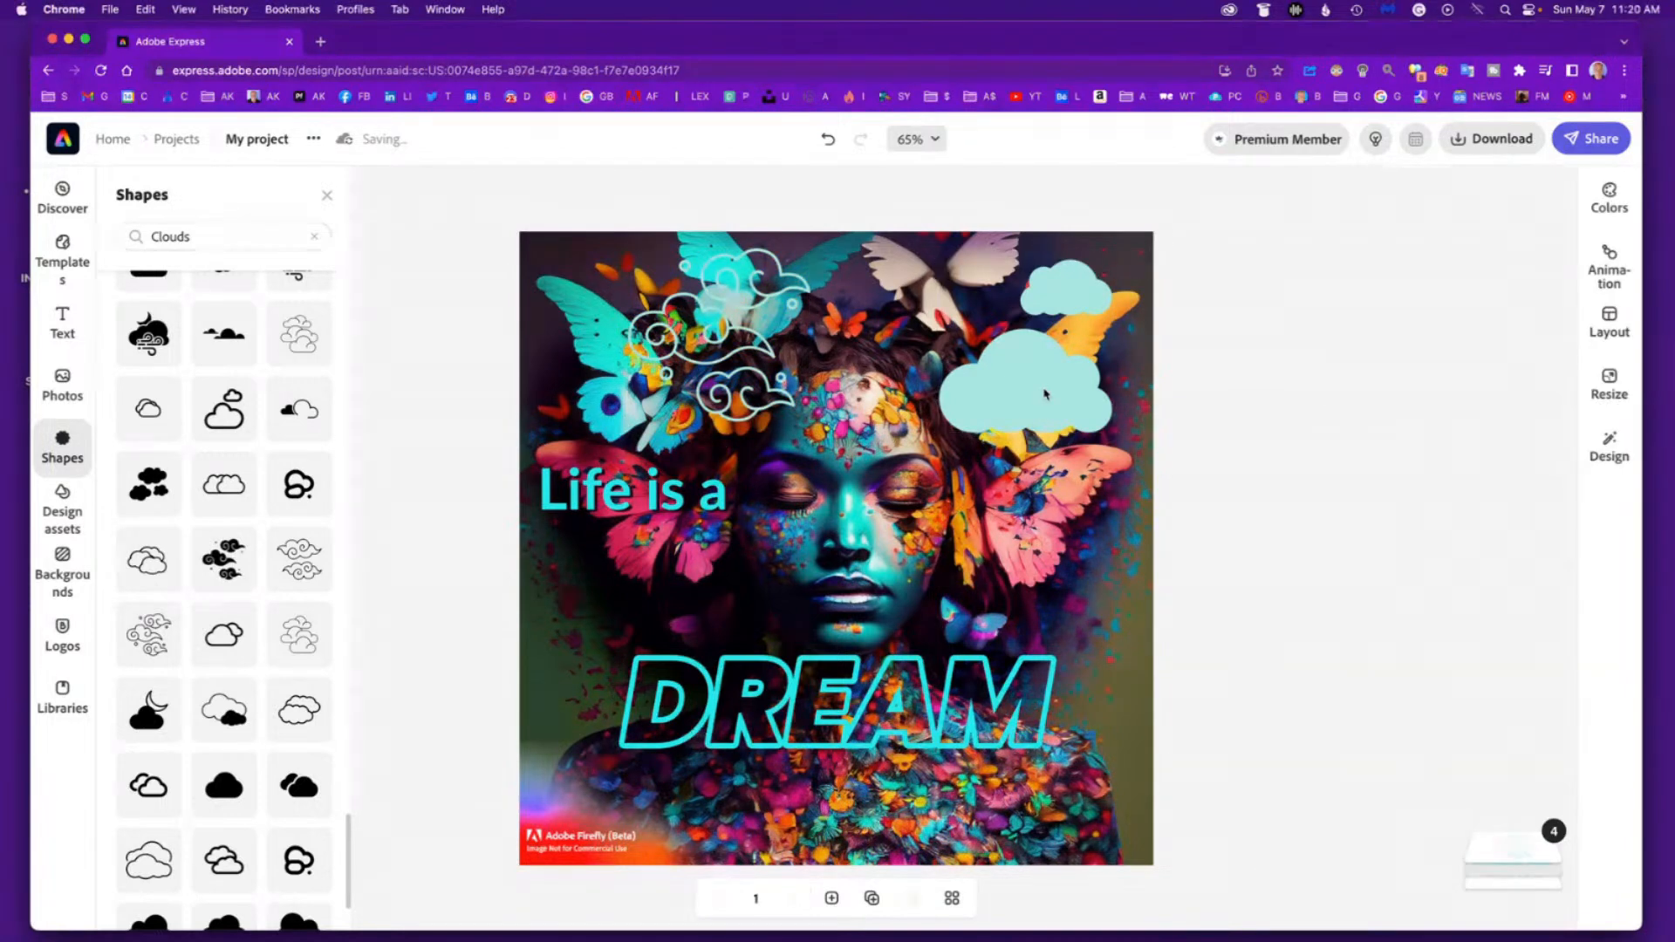
{"action": "left_click_drag", "start_coordinate": [759, 347], "coordinate": [1085, 349]}
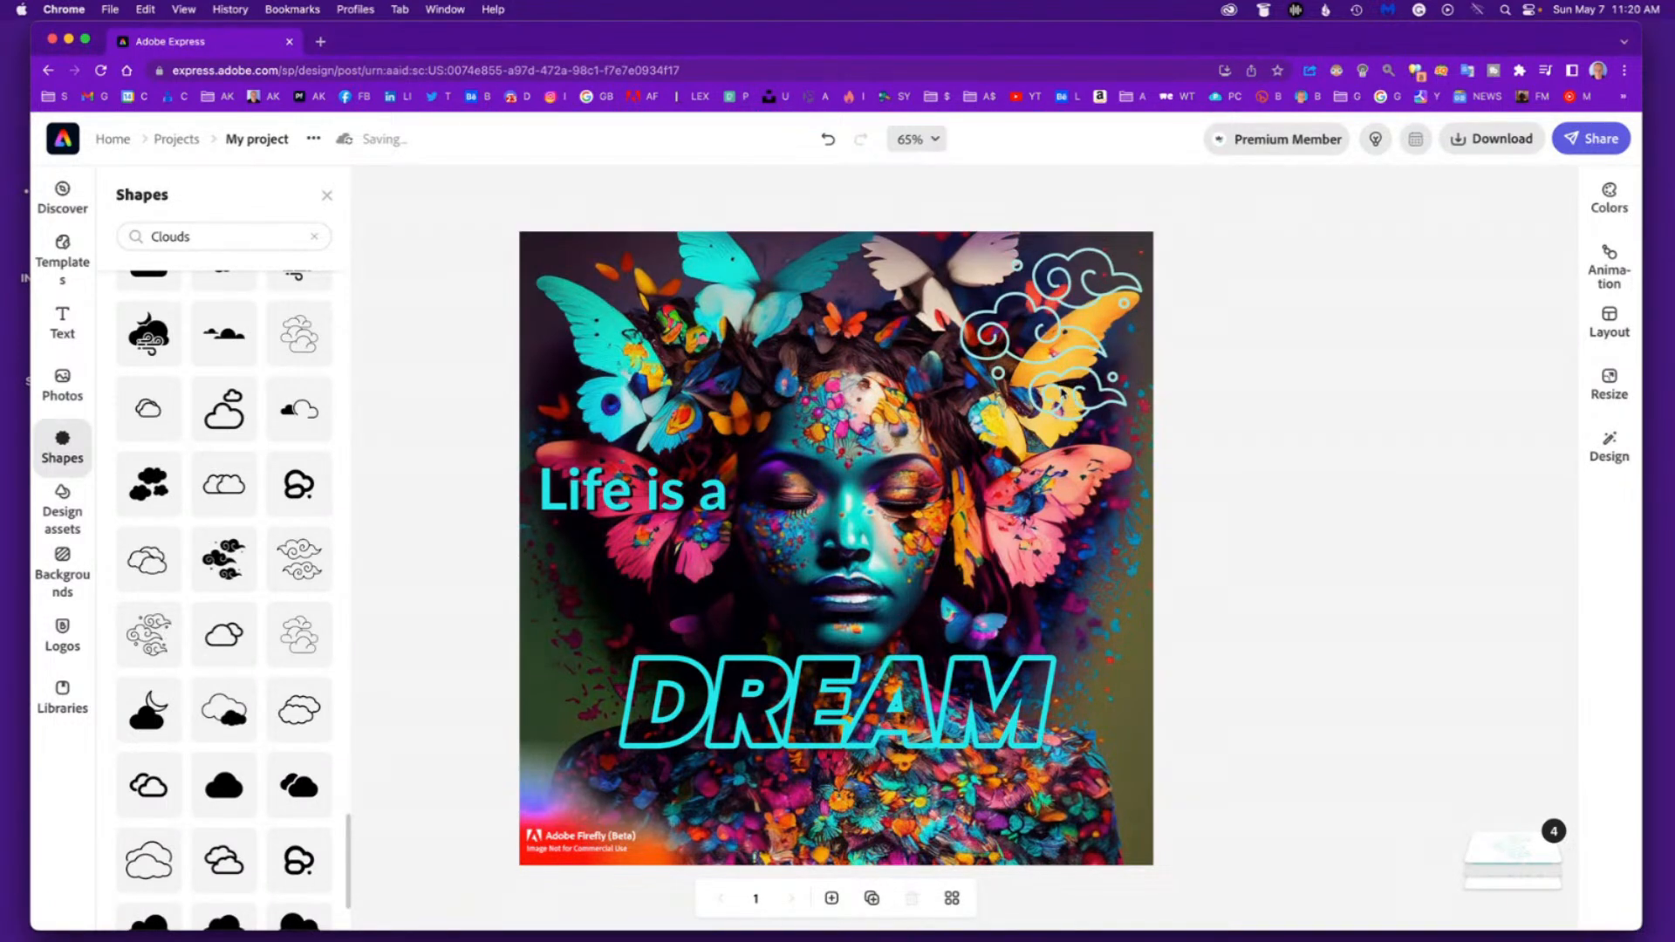
Try copying the swirling cloud outline to the area below "Life is a" and undo the copy
{"action": "left_click", "coordinate": [1060, 388]}
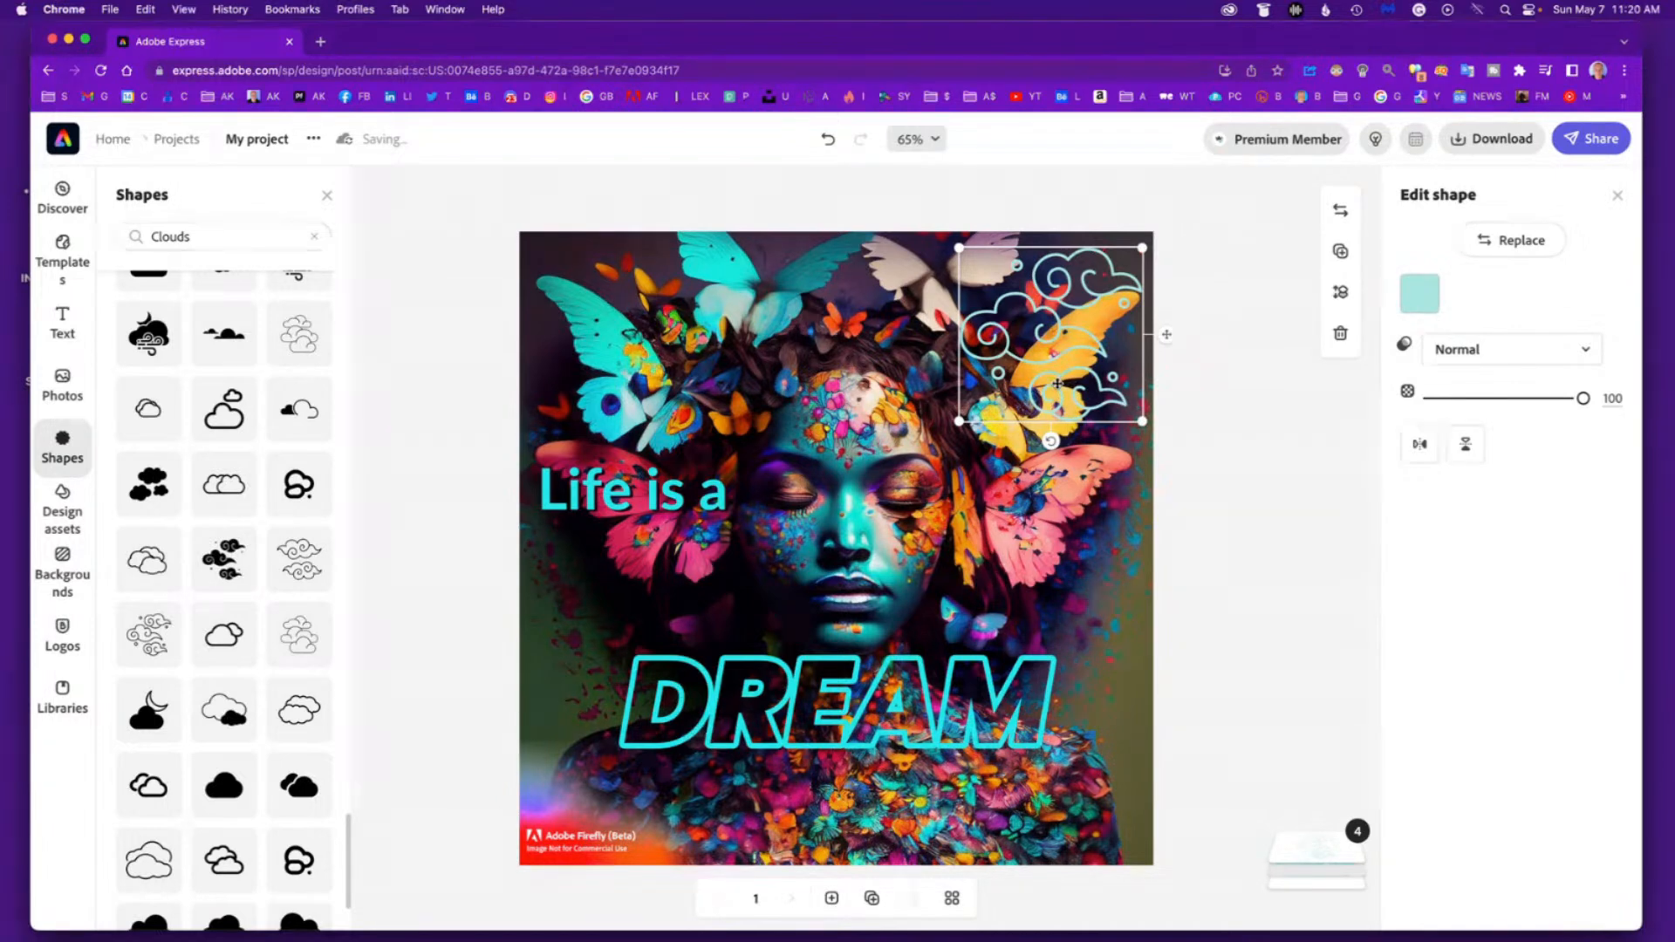
{"action": "left_click_drag", "start_coordinate": [1057, 386], "coordinate": [656, 681]}
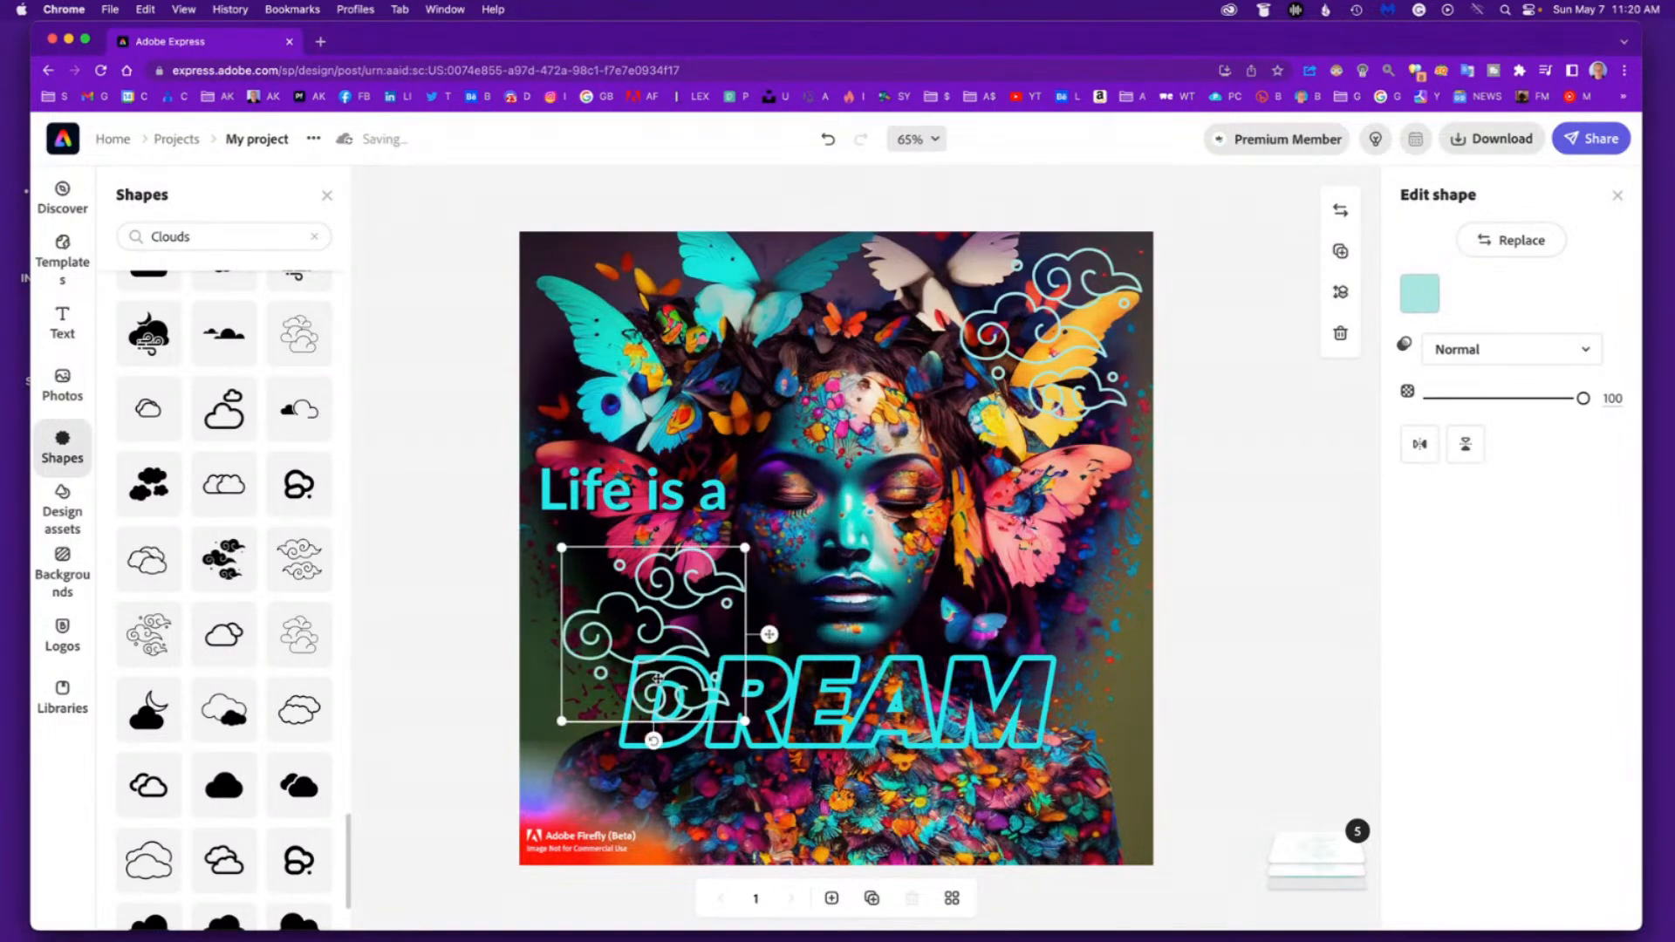
{"action": "key", "text": "super+z"}
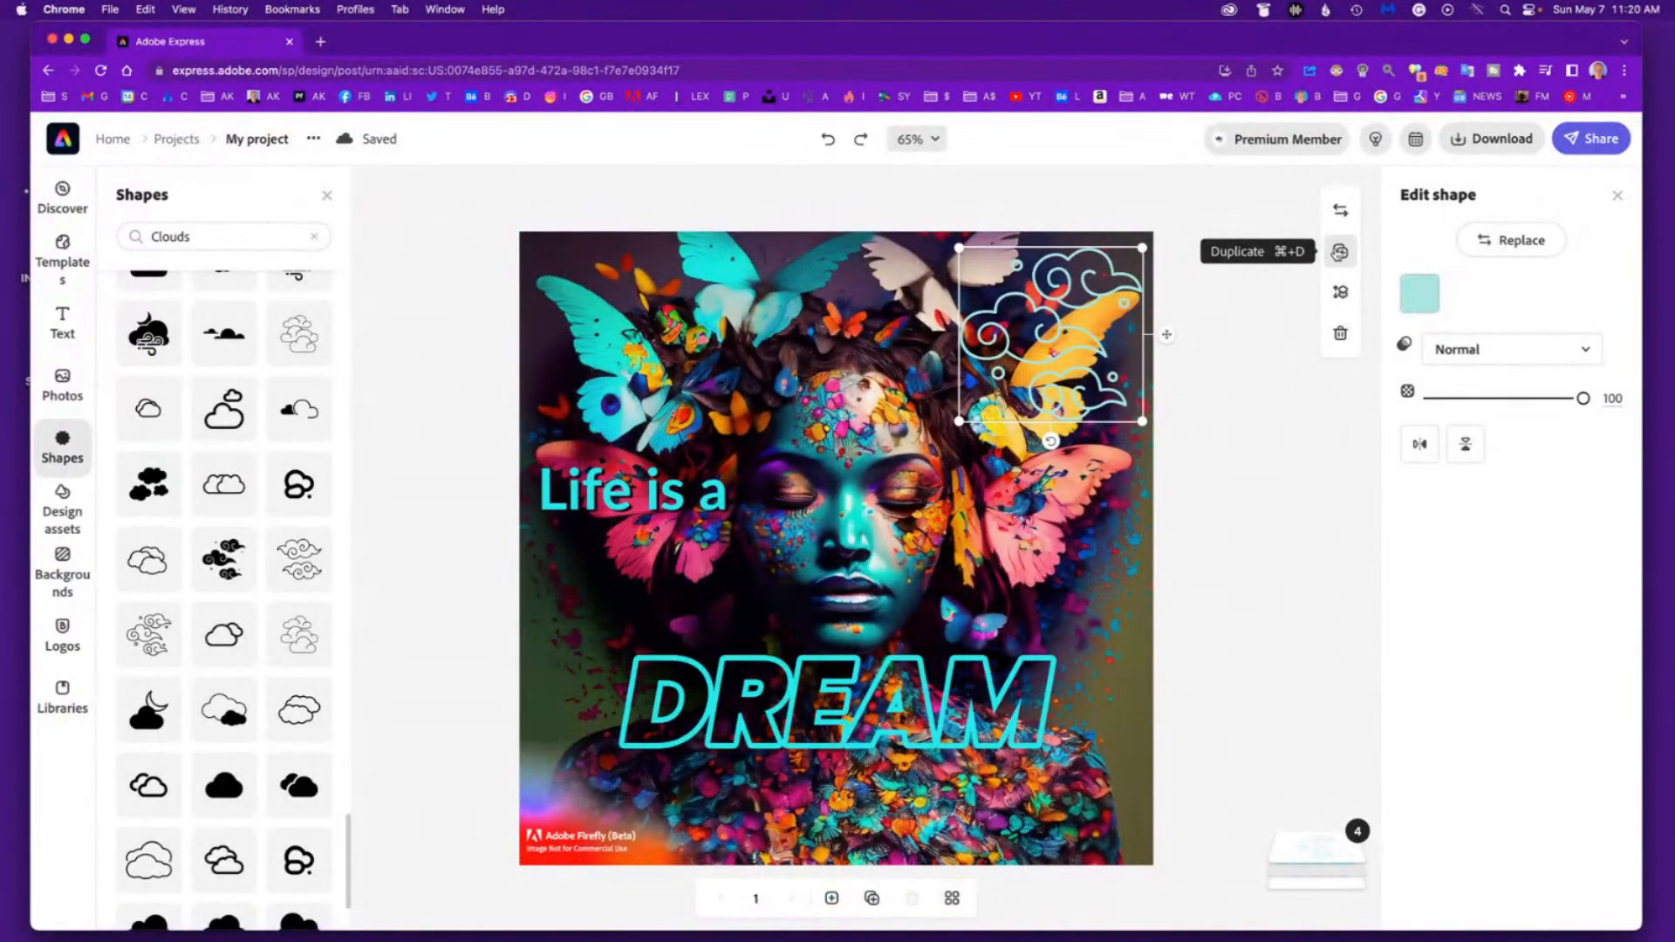
Duplicate the swirling clouds into the design's lower-left corner and move the copy's layer directly beneath the DREAM text
{"action": "left_click", "coordinate": [1339, 253]}
{"action": "left_click_drag", "start_coordinate": [966, 356], "coordinate": [617, 720]}
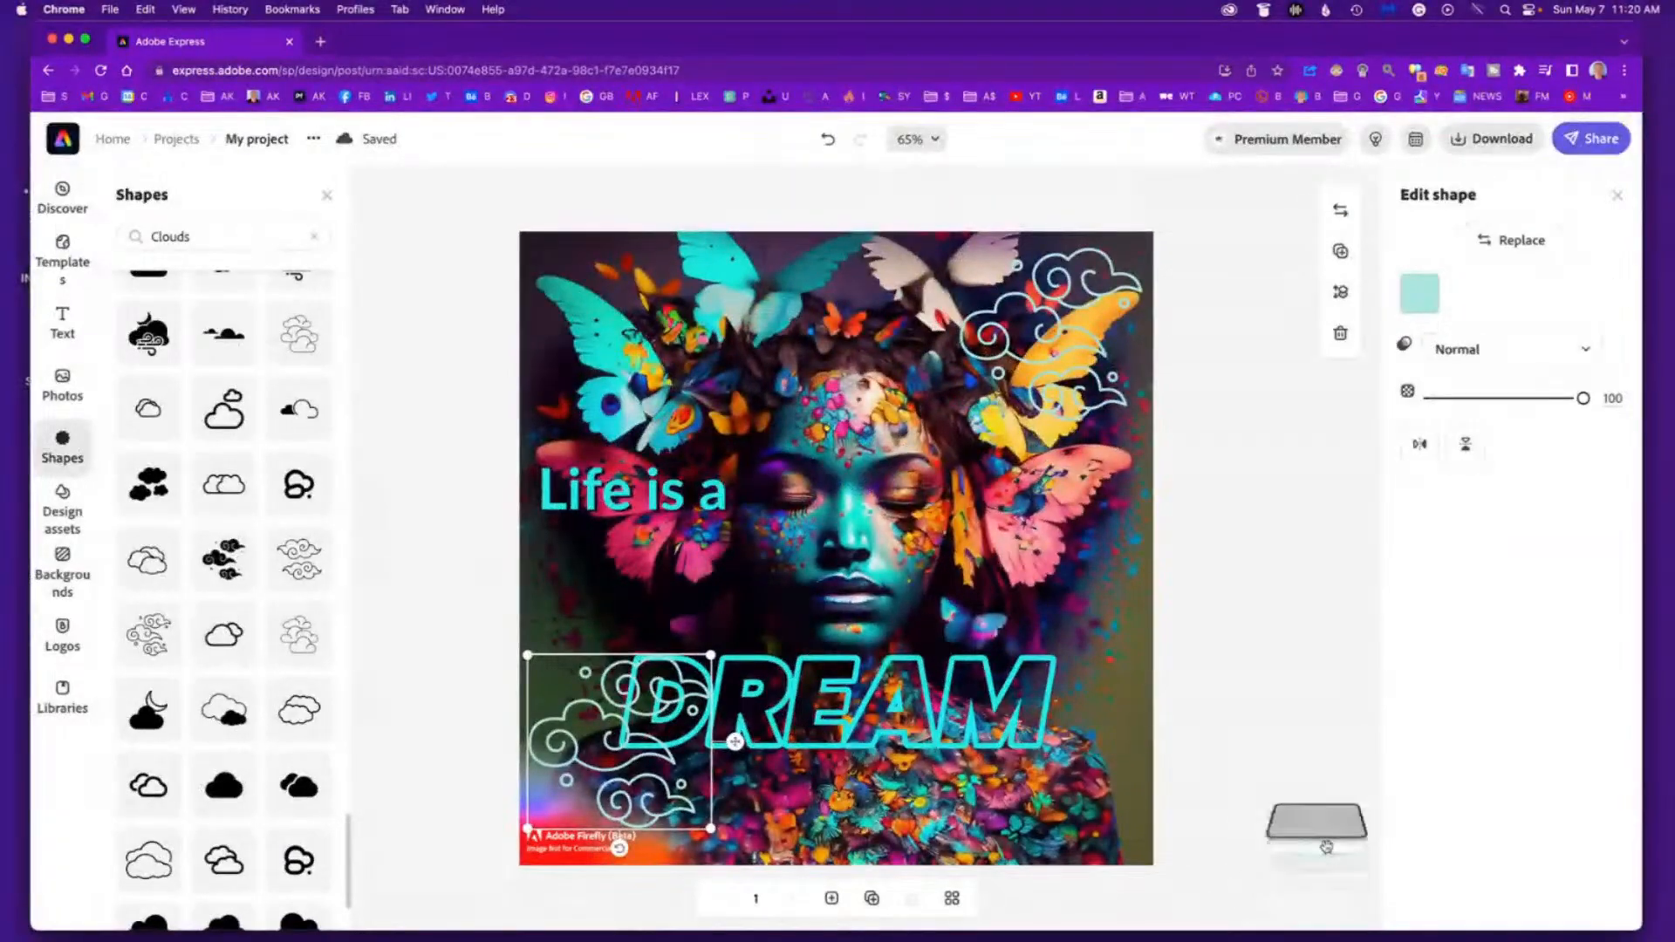
{"action": "left_click", "coordinate": [1326, 858]}
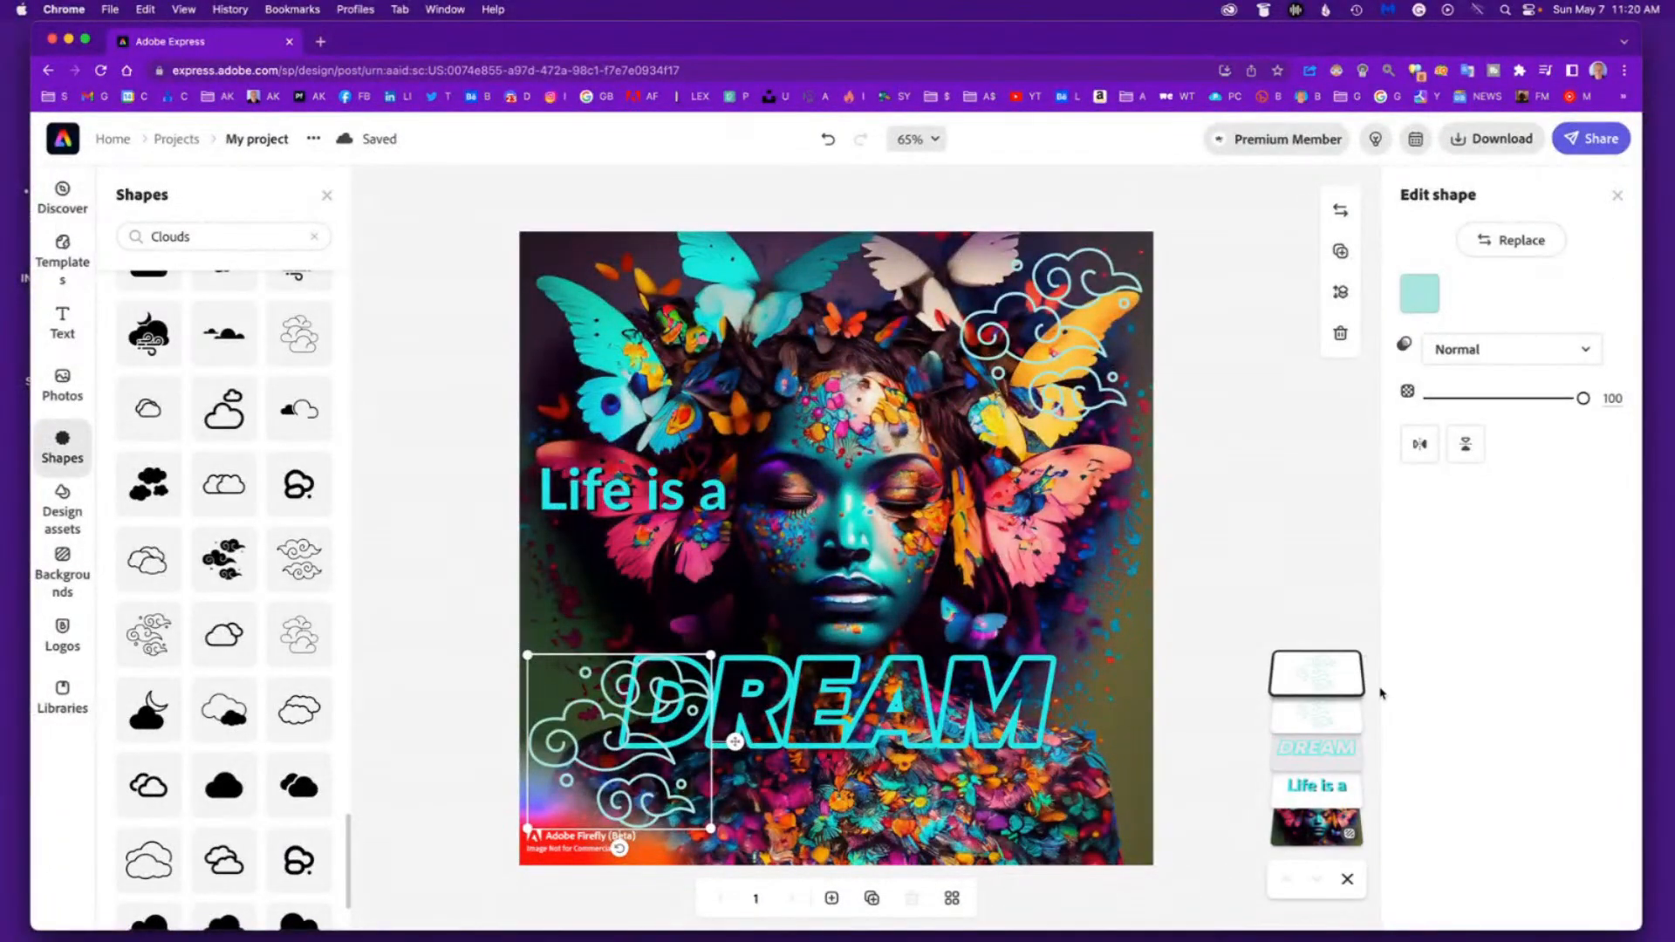
{"action": "left_click_drag", "start_coordinate": [1317, 674], "coordinate": [1317, 747]}
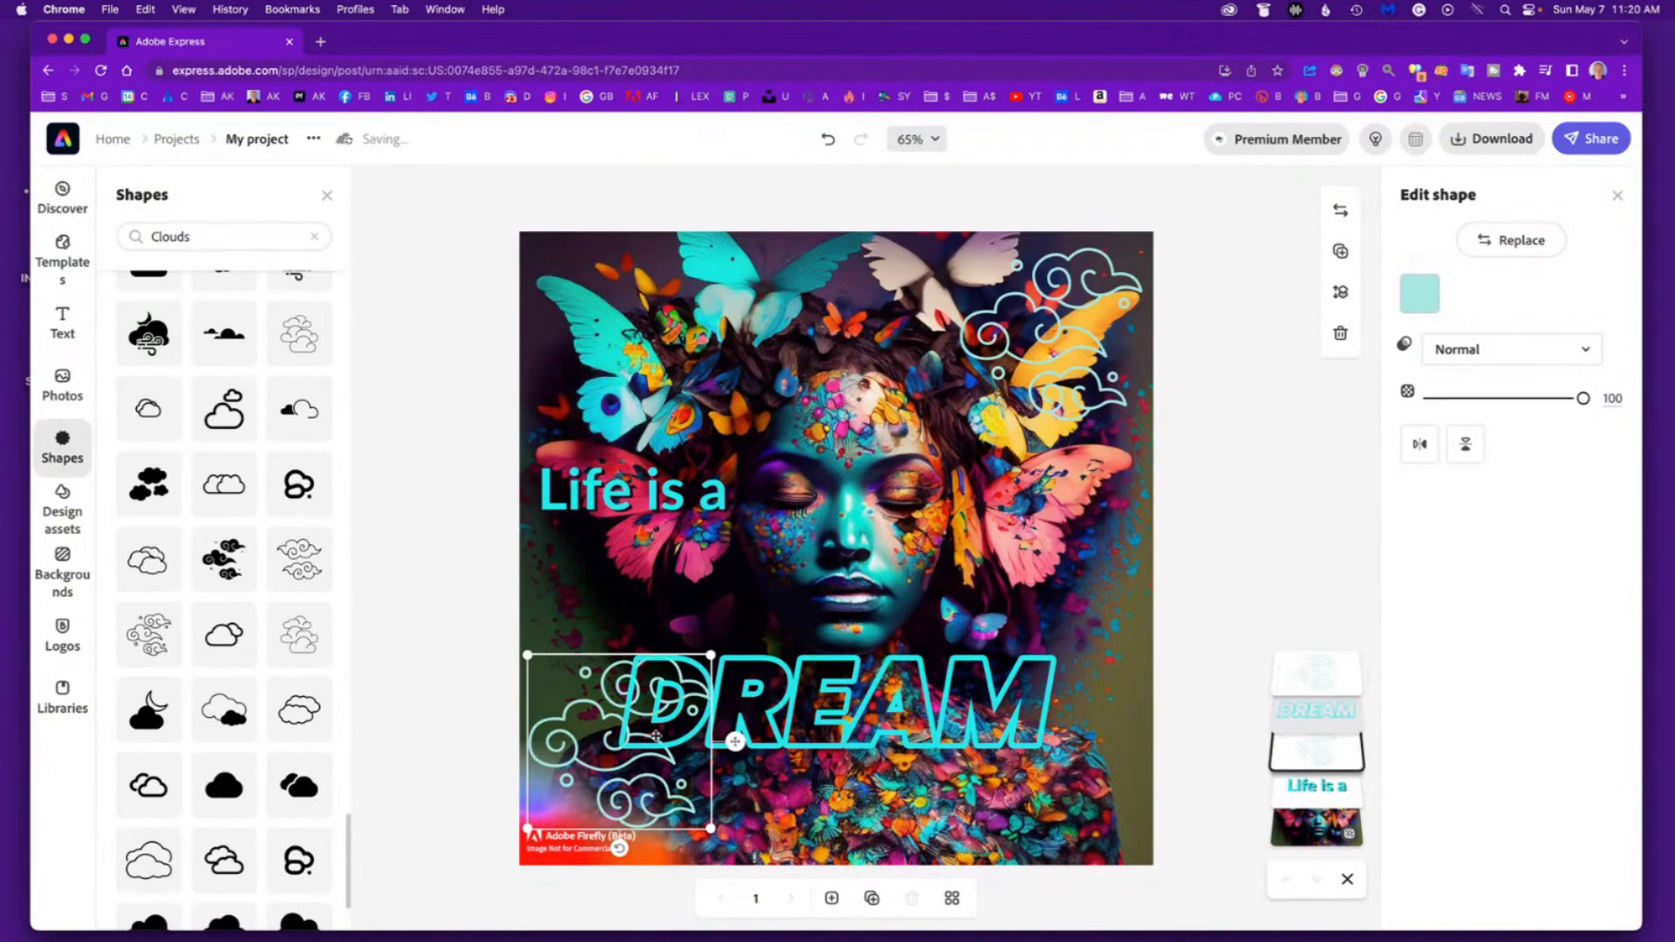
Shift the lower-left swirling clouds partly off the left edge and the upper-right ones partly off the right edge
{"action": "left_click_drag", "start_coordinate": [602, 680], "coordinate": [568, 666]}
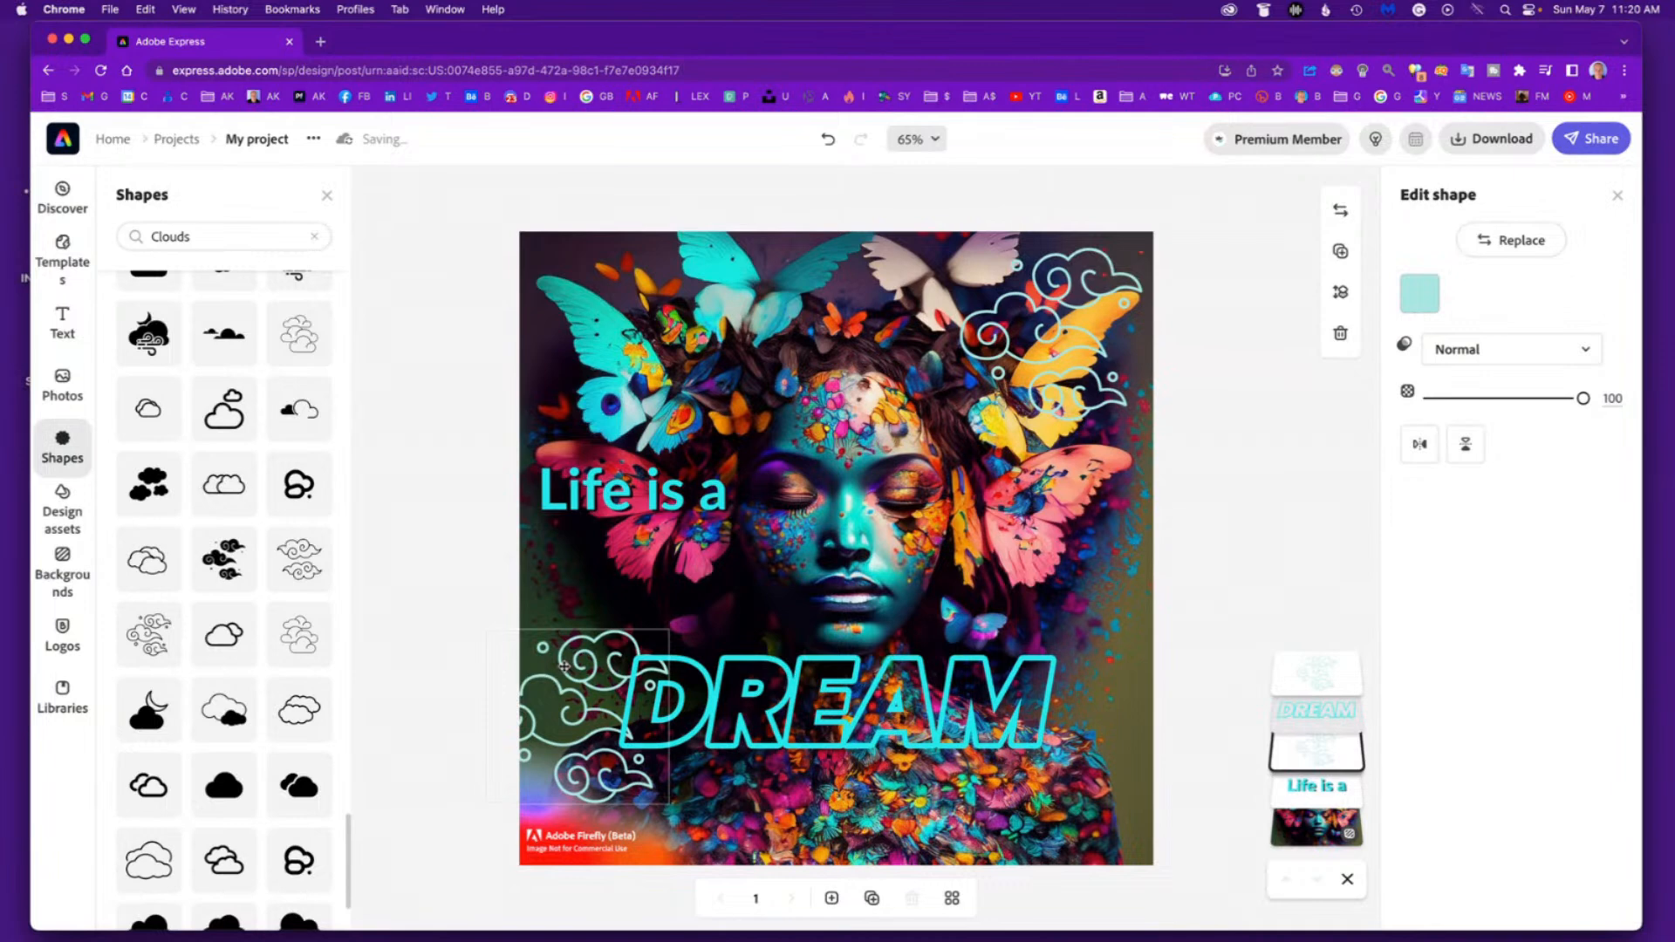
{"action": "left_click_drag", "start_coordinate": [565, 666], "coordinate": [563, 666]}
{"action": "left_click", "coordinate": [1249, 583]}
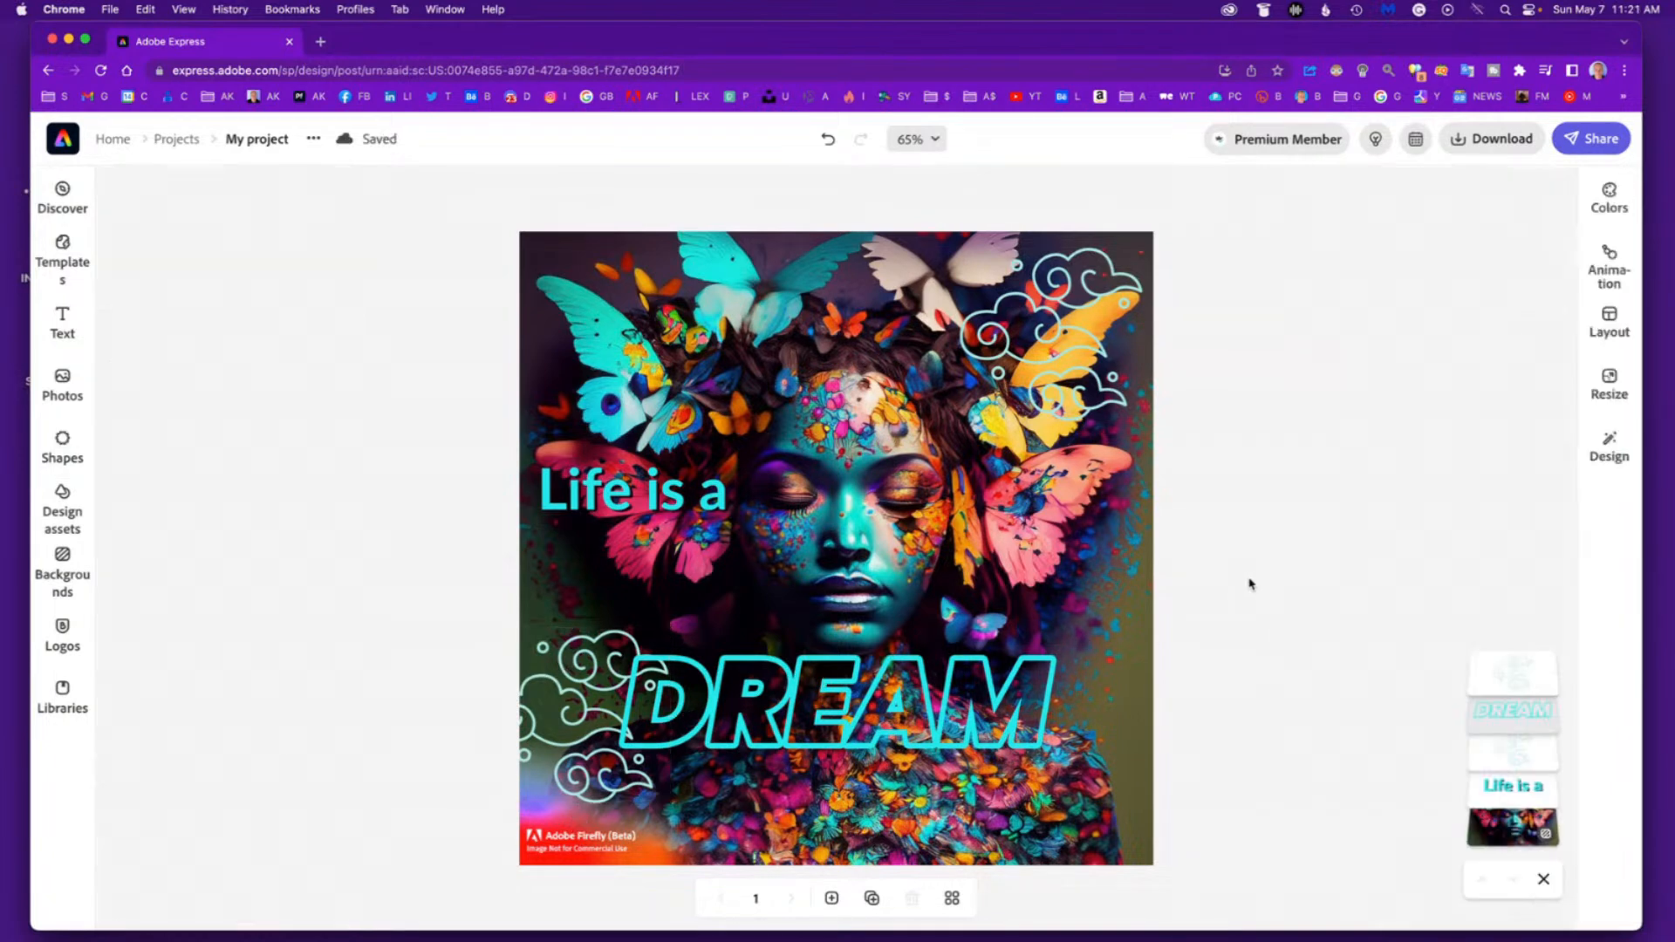
{"action": "left_click", "coordinate": [1032, 343]}
{"action": "left_click_drag", "start_coordinate": [1032, 343], "coordinate": [1096, 327]}
{"action": "left_click", "coordinate": [1286, 545]}
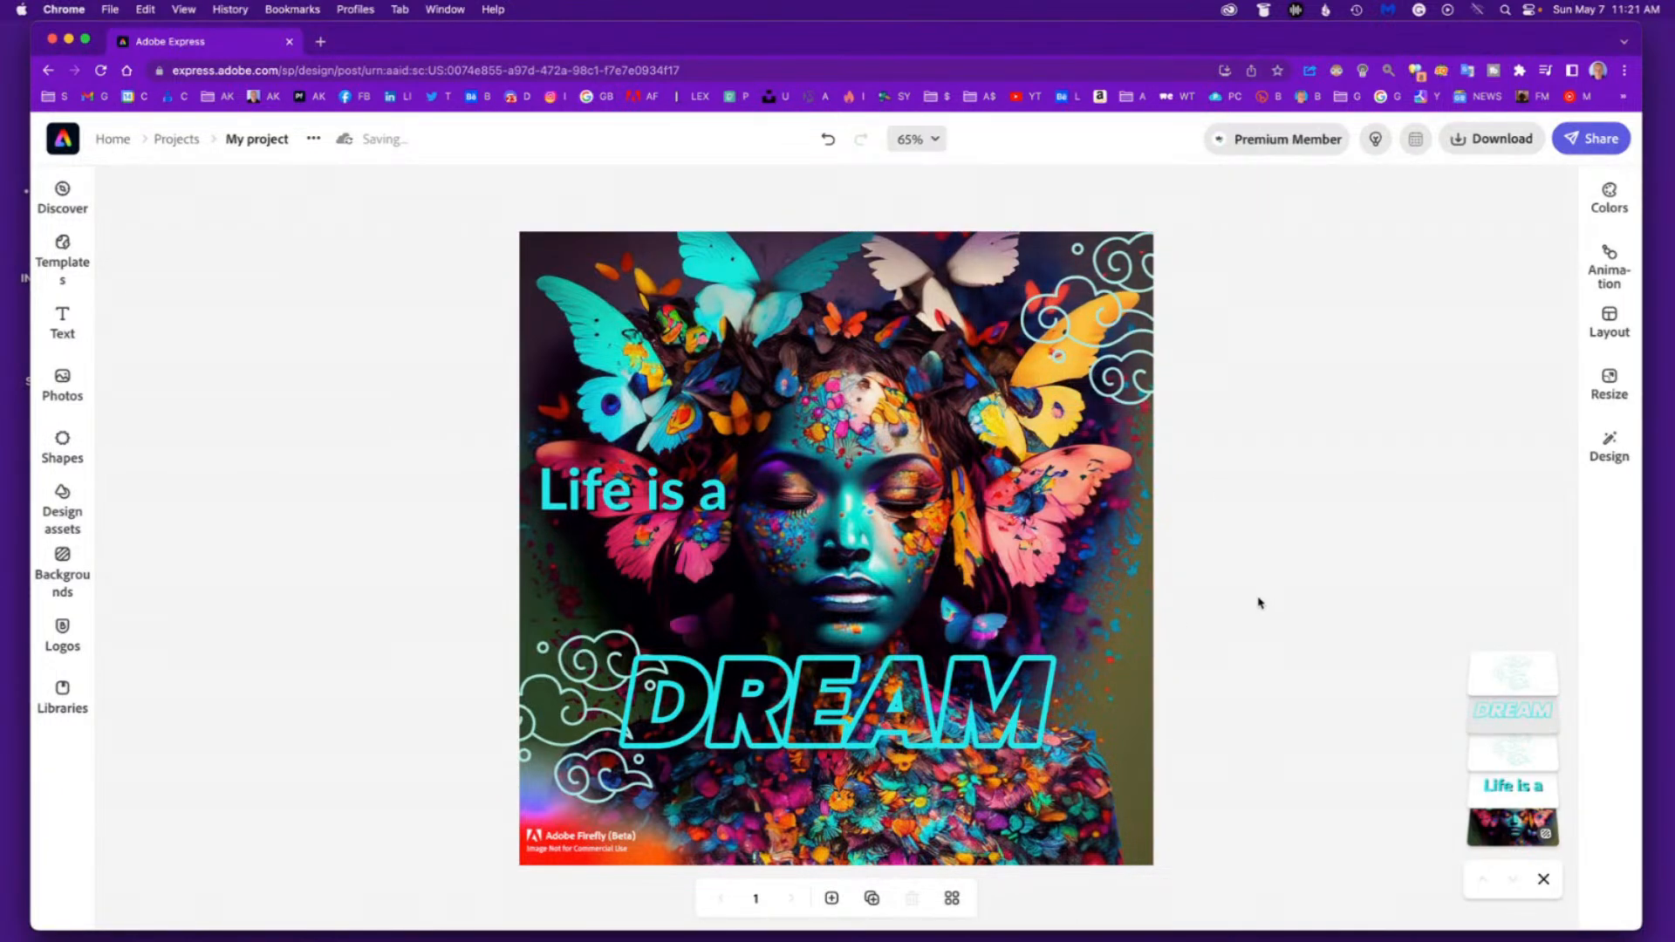
Reopen the shape library and select the lower-left swirling cloud shape for editing
{"action": "left_click", "coordinate": [67, 449]}
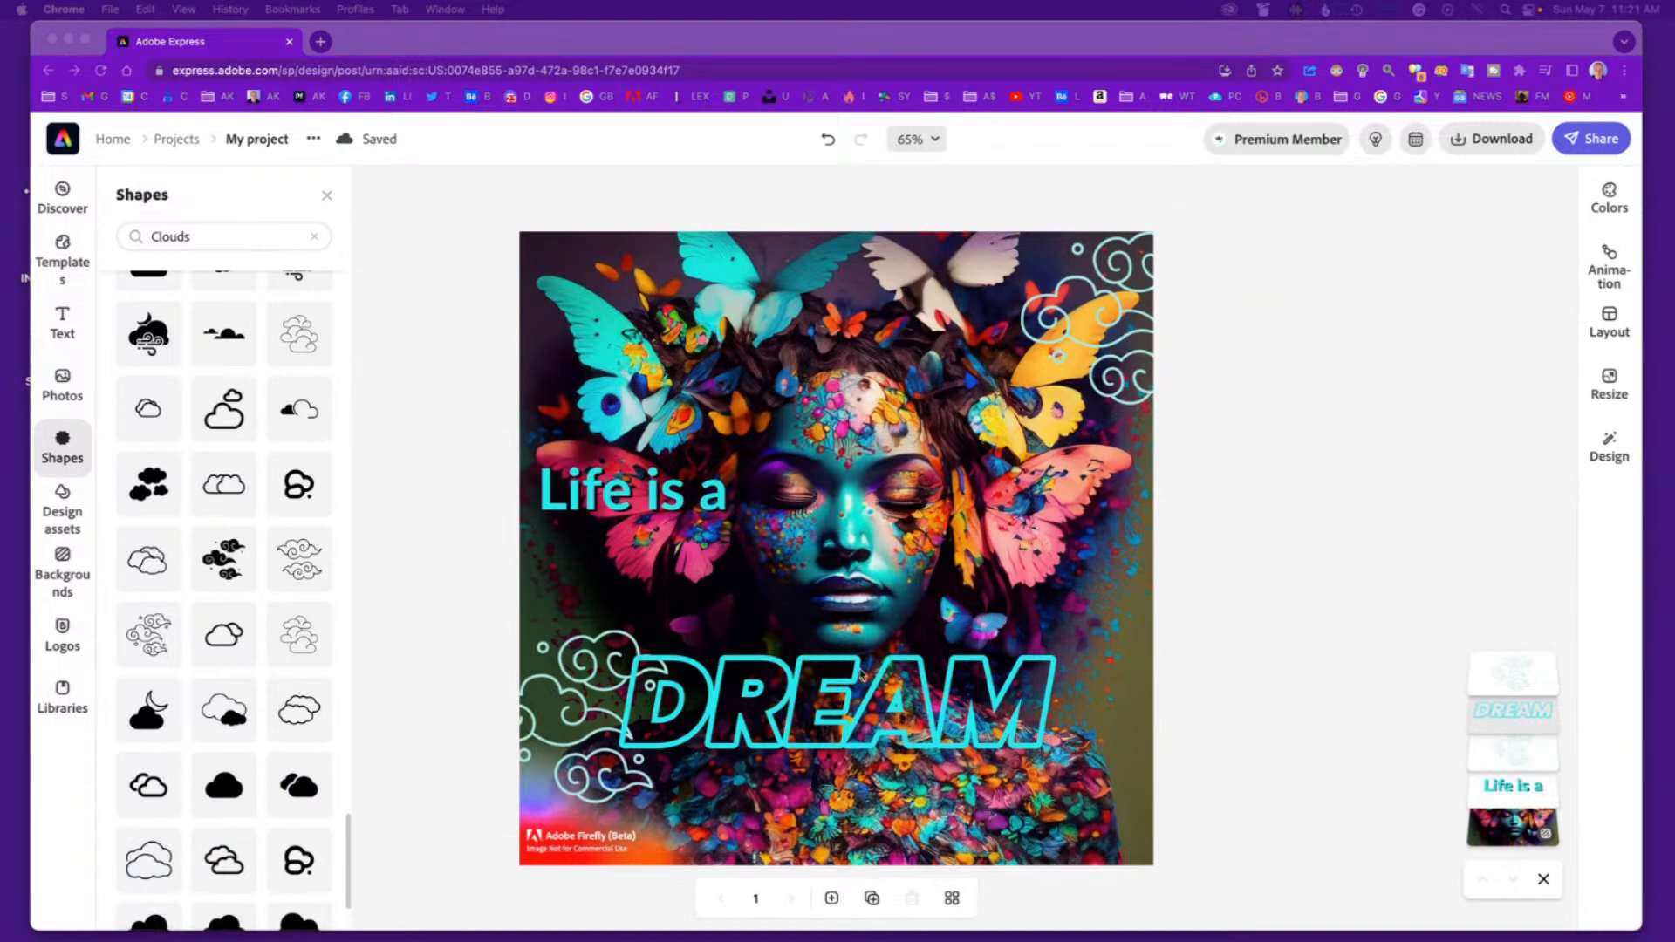
{"action": "left_click", "coordinate": [588, 703]}
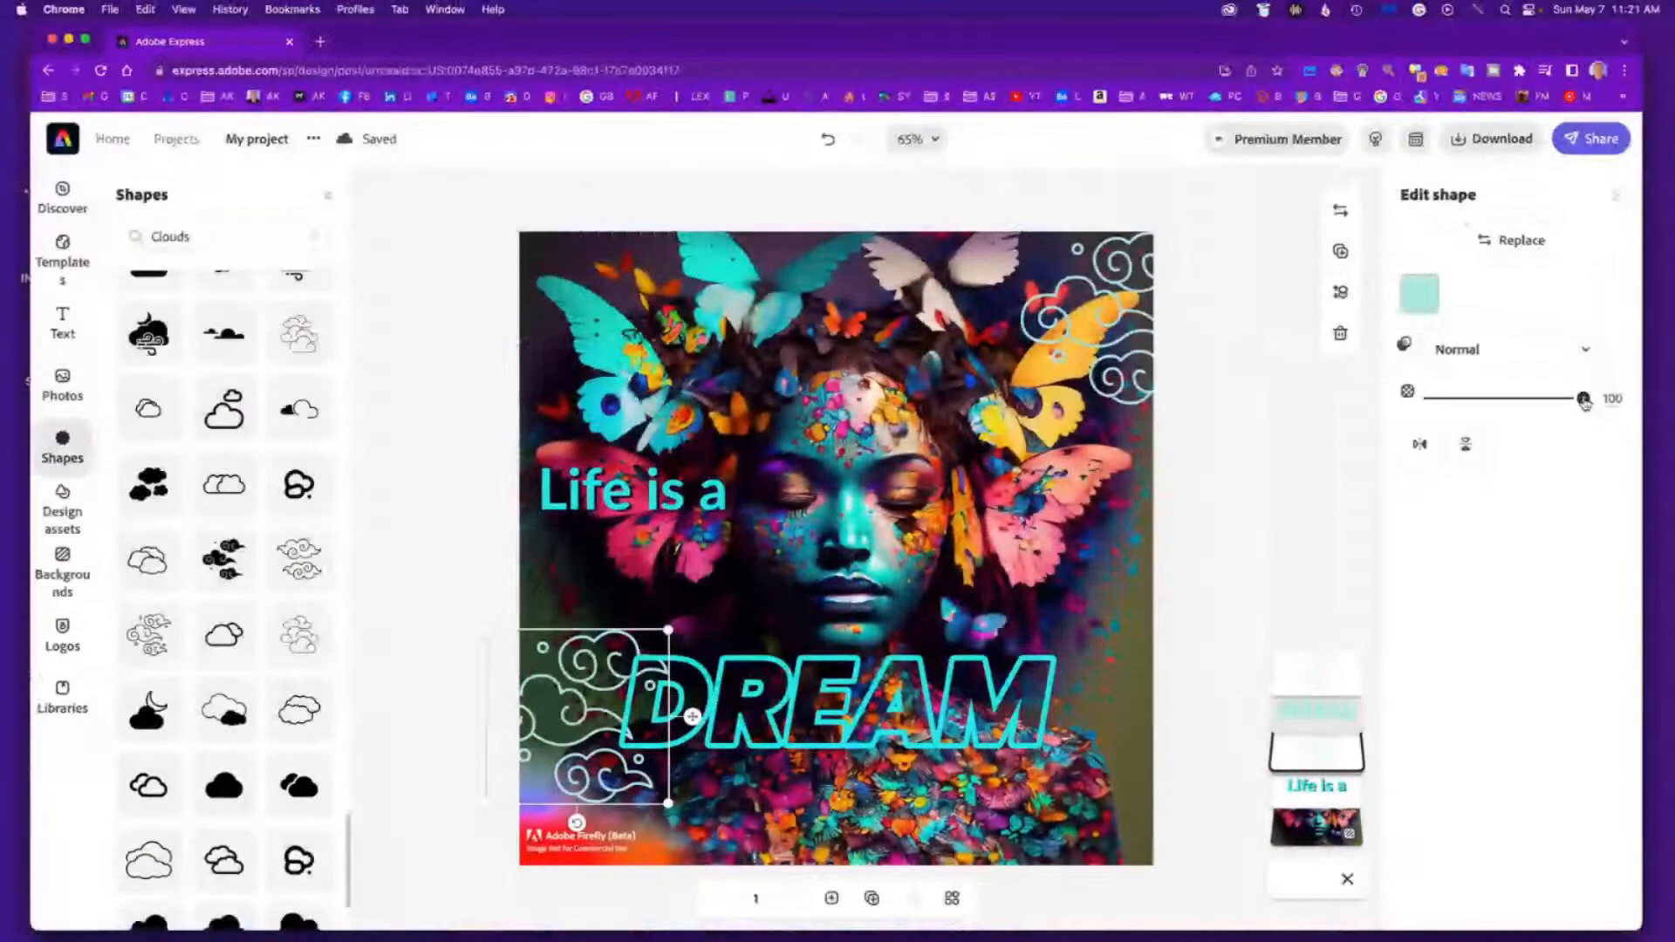
Lower the opacity of both swirling cloud shapes, in the design's lower-left and upper-right corners, to 40
{"action": "left_click_drag", "start_coordinate": [1583, 399], "coordinate": [1486, 415]}
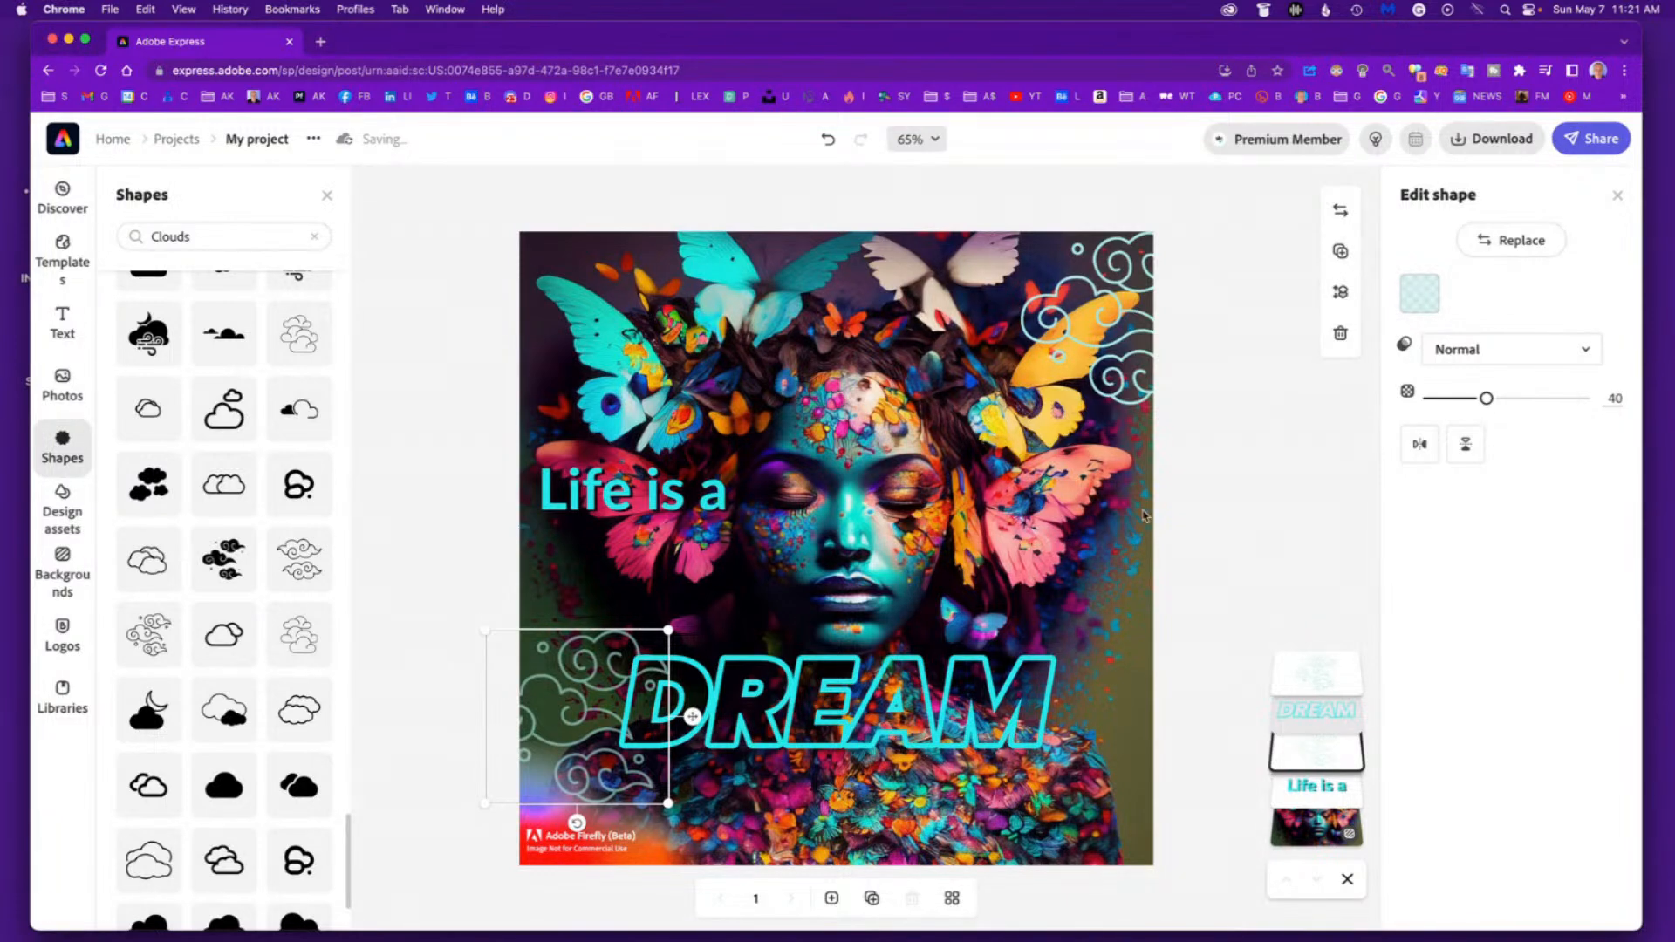
{"action": "left_click", "coordinate": [1202, 540]}
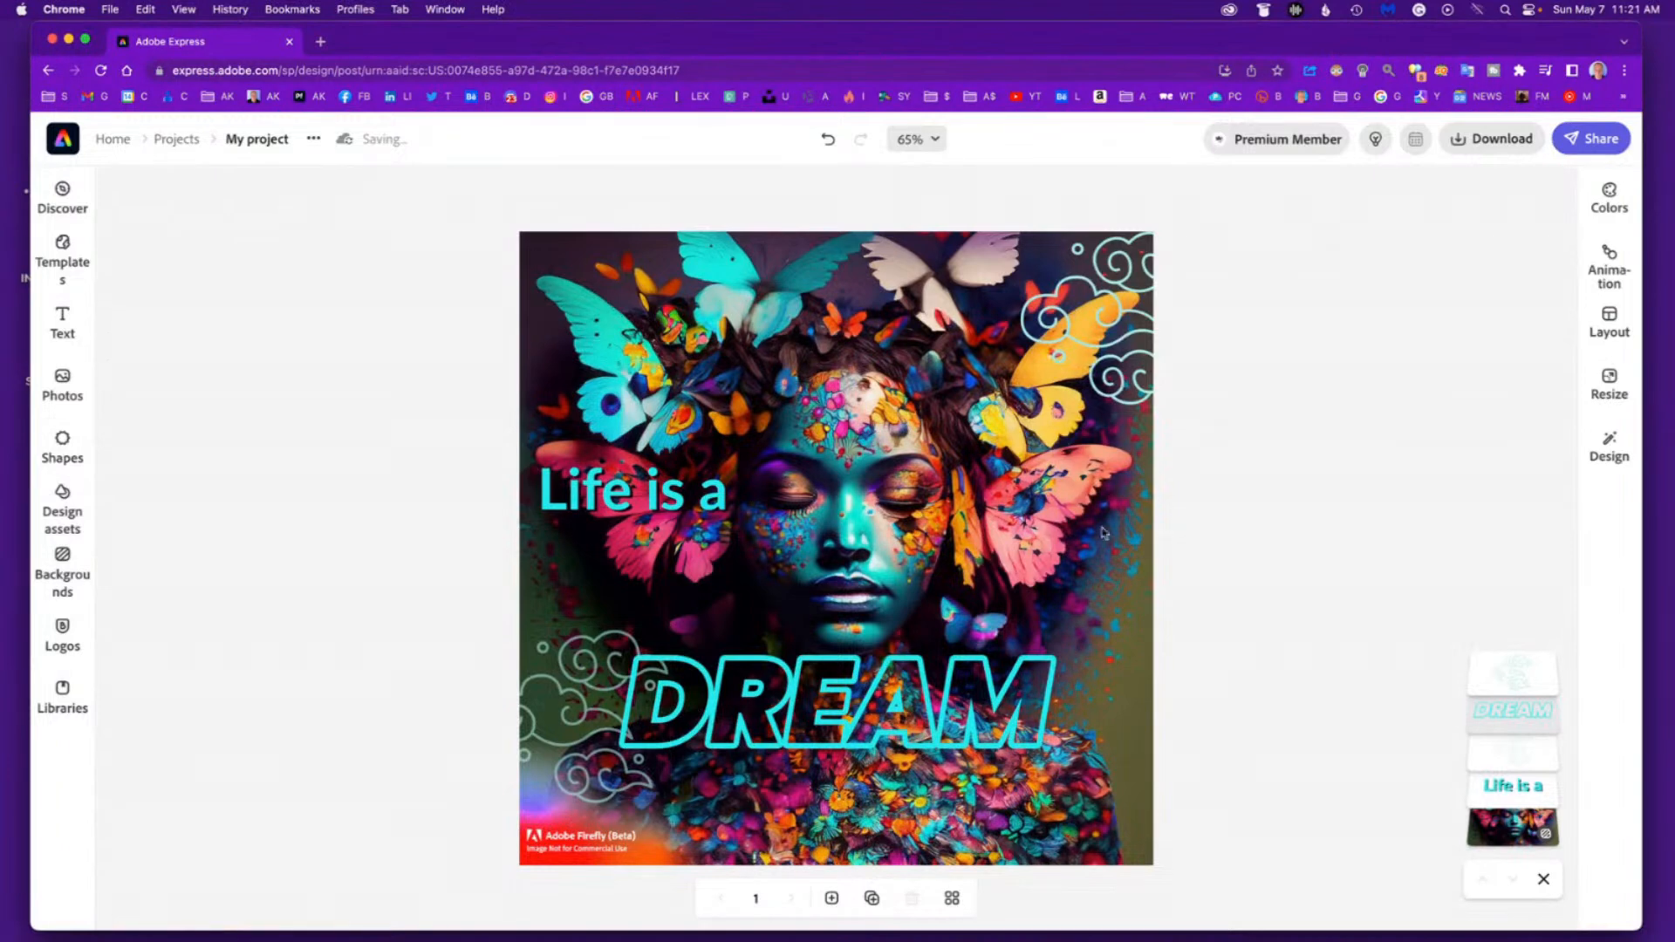
{"action": "left_click", "coordinate": [1139, 381]}
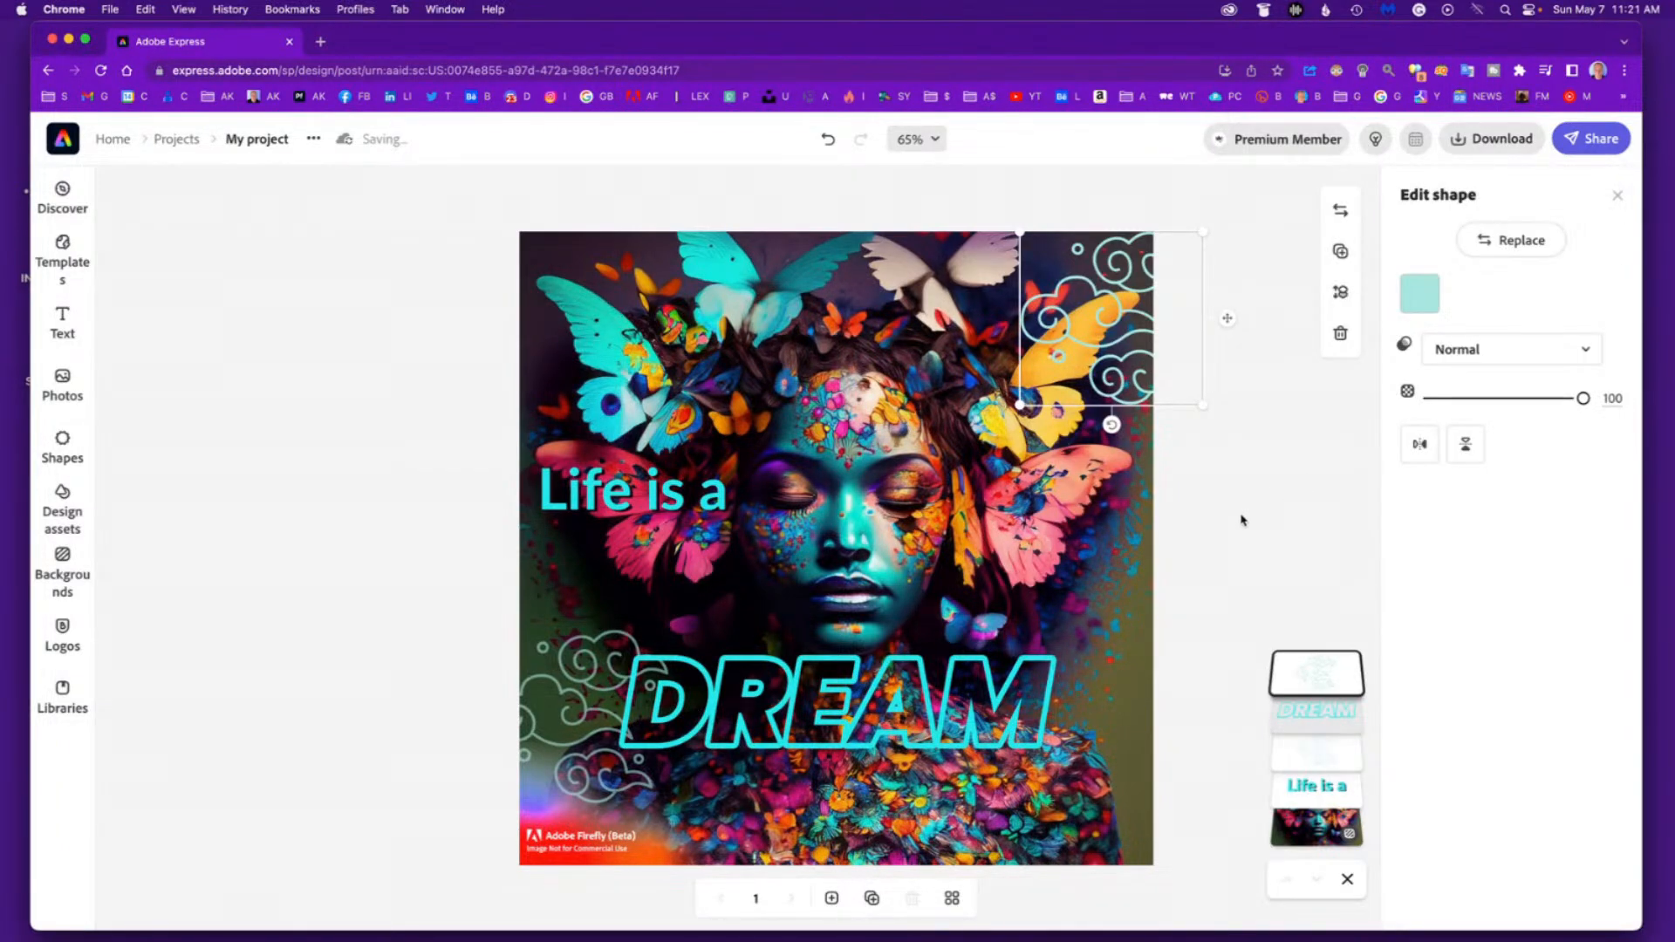
{"action": "left_click_drag", "start_coordinate": [1590, 400], "coordinate": [1484, 406]}
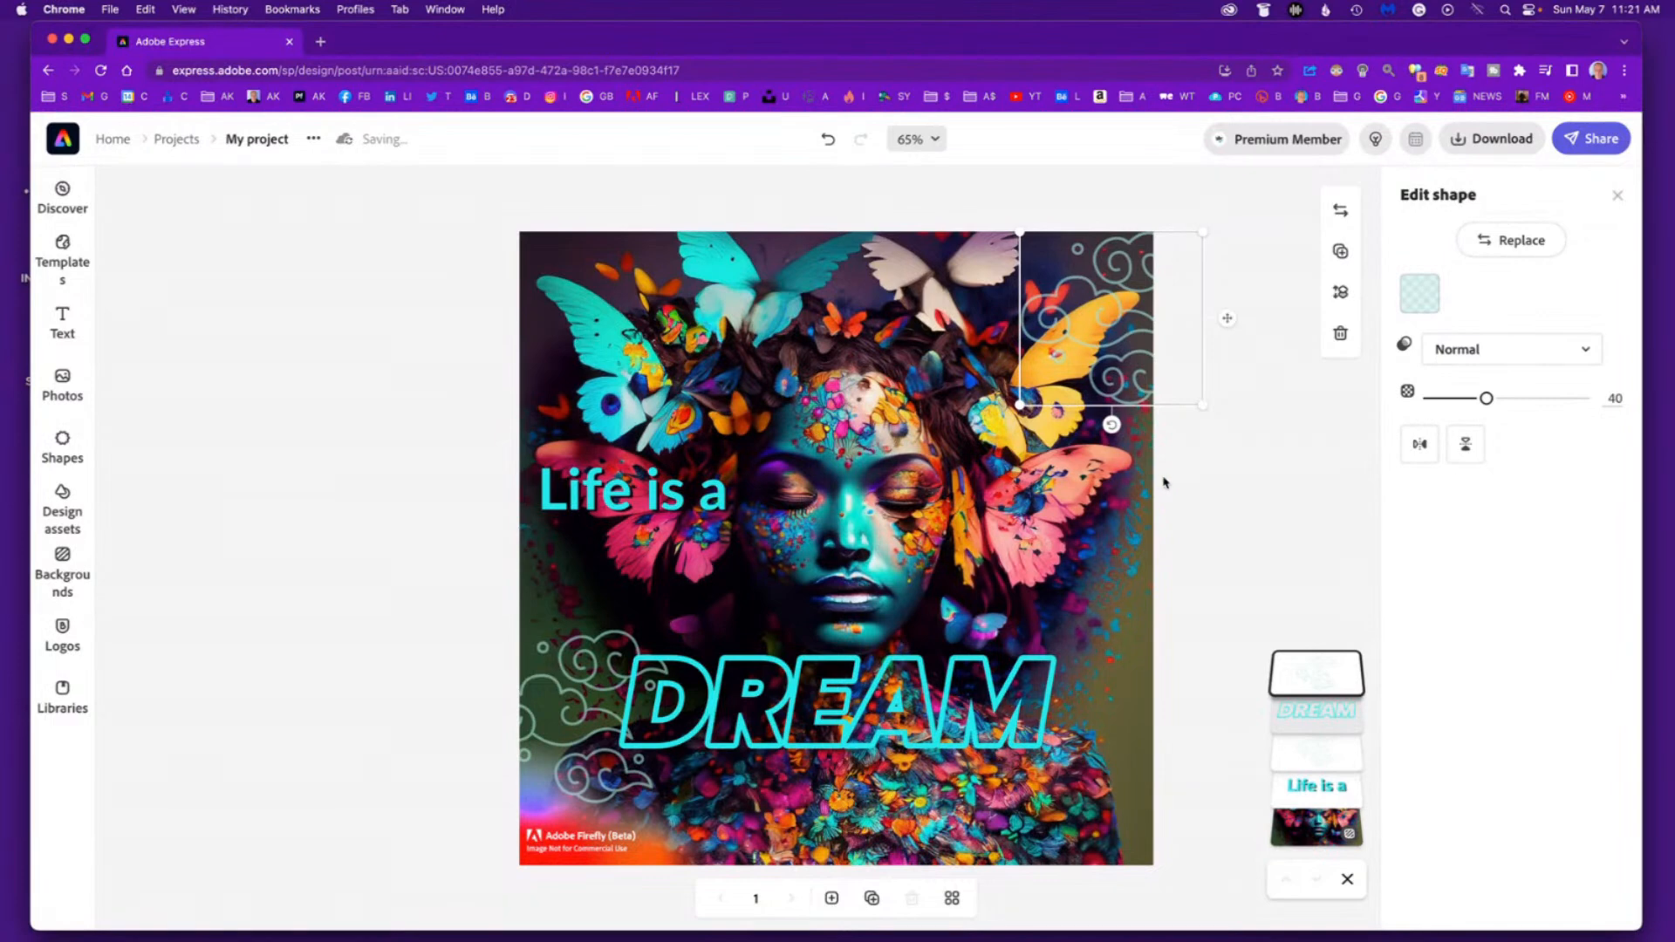
{"action": "left_click", "coordinate": [1161, 480]}
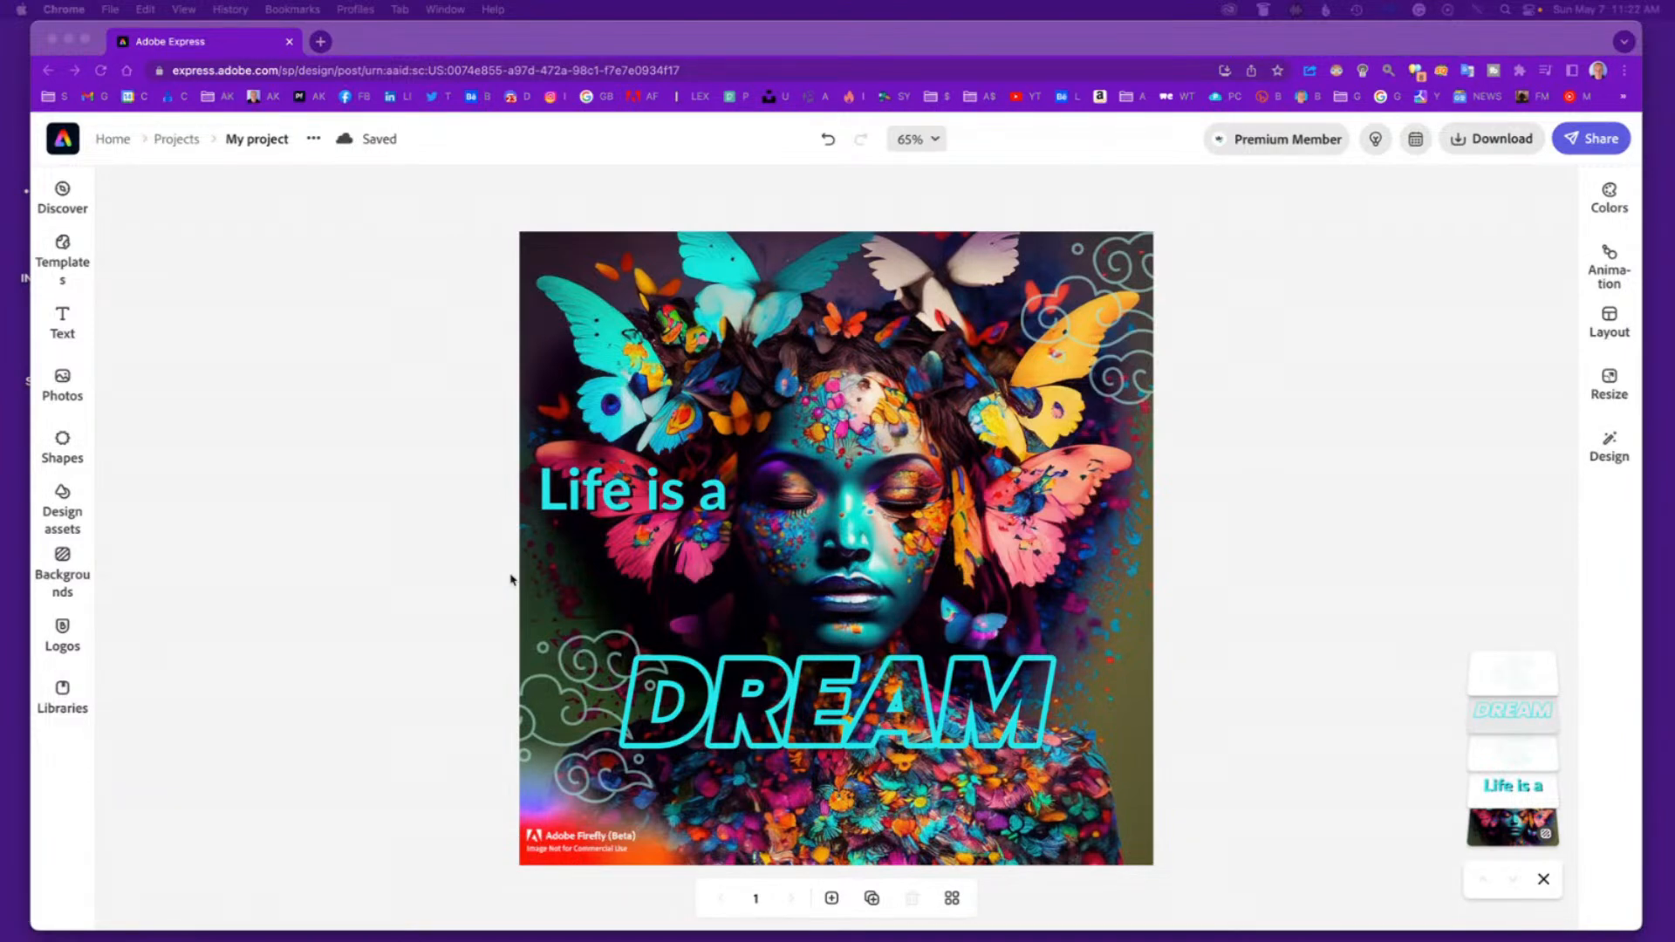
{"action": "left_click", "coordinate": [503, 472]}
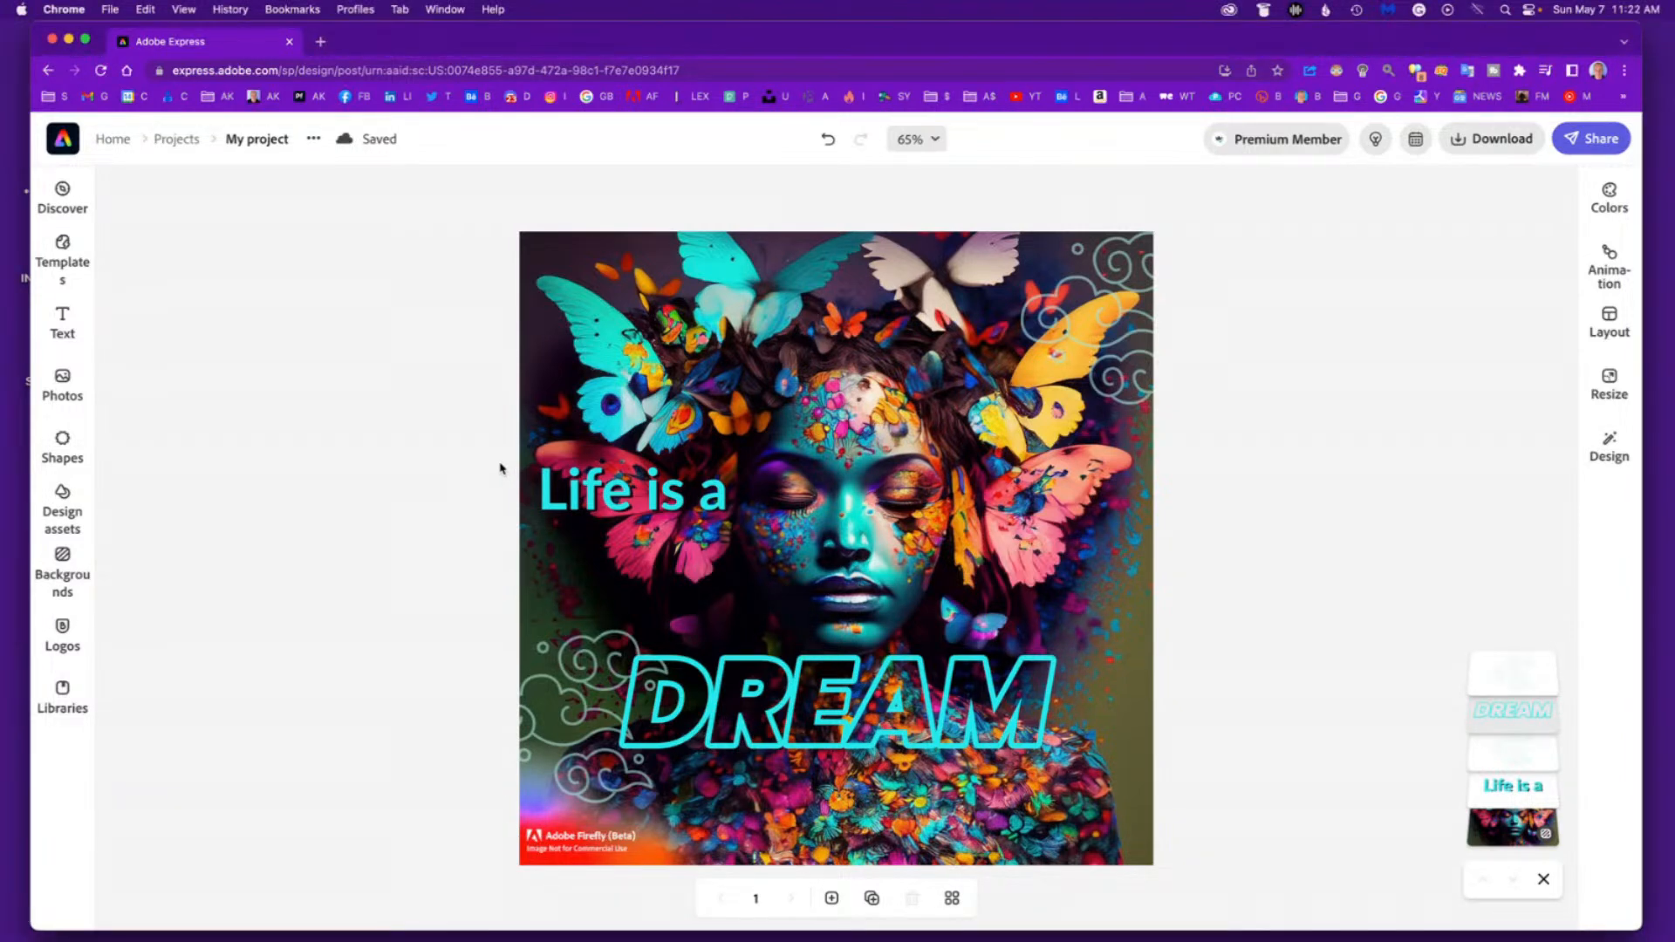
Recolor the "Life is a" text with a custom pink, starting from the dark plum palette color
{"action": "left_click", "coordinate": [667, 505]}
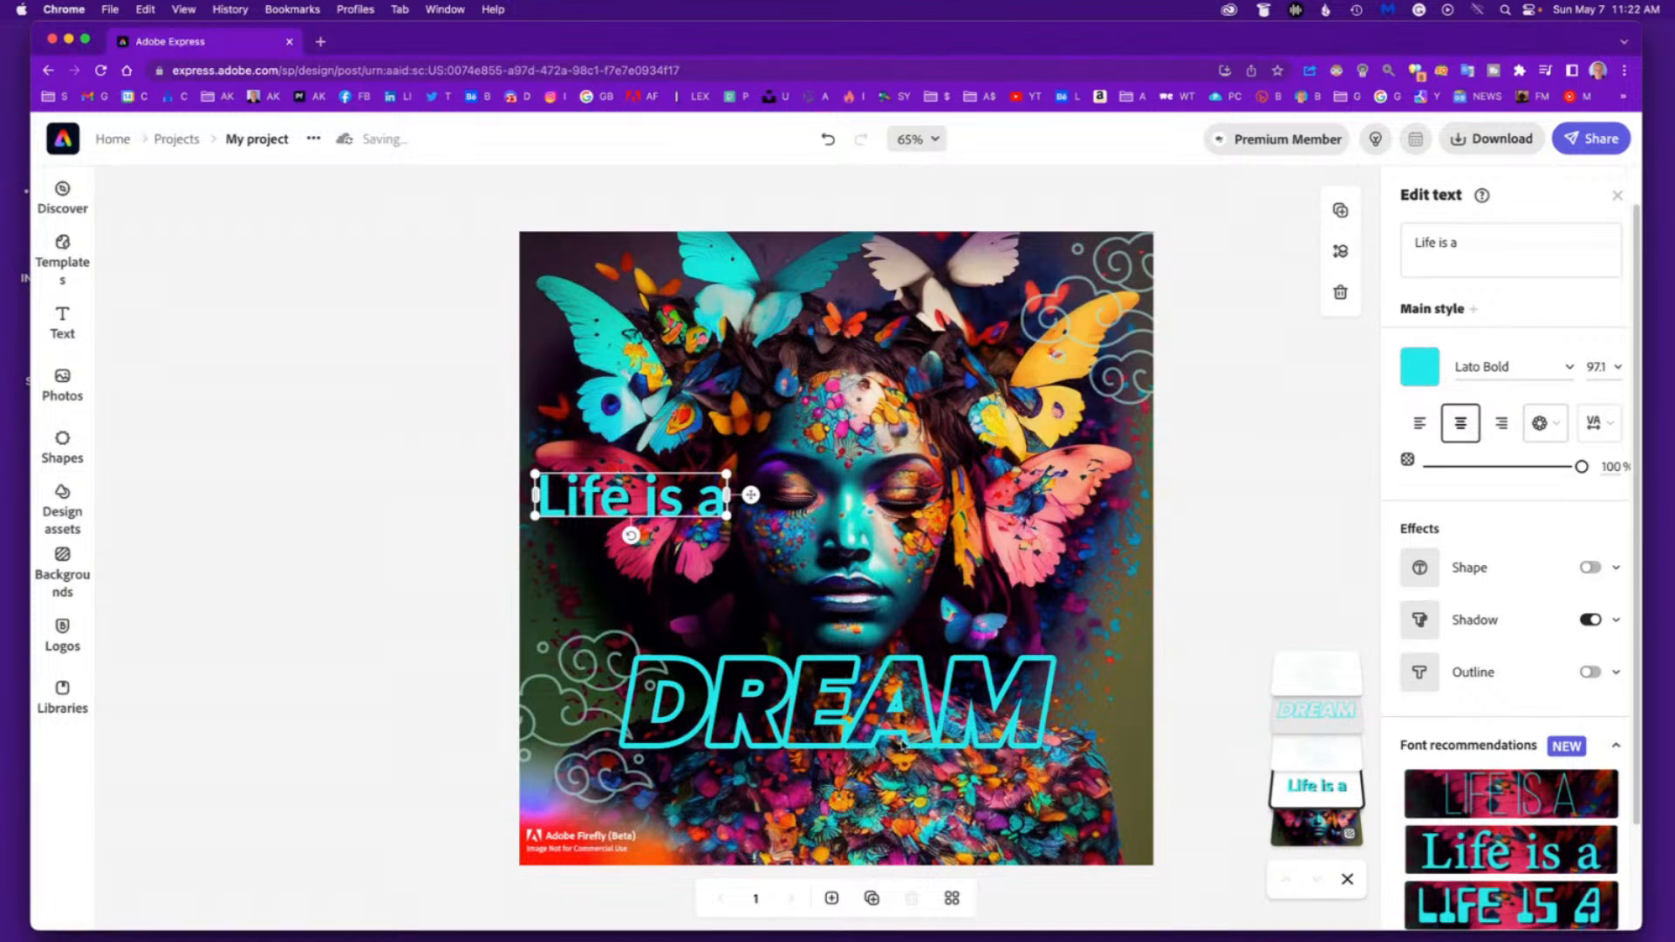
{"action": "left_click", "coordinate": [1419, 366]}
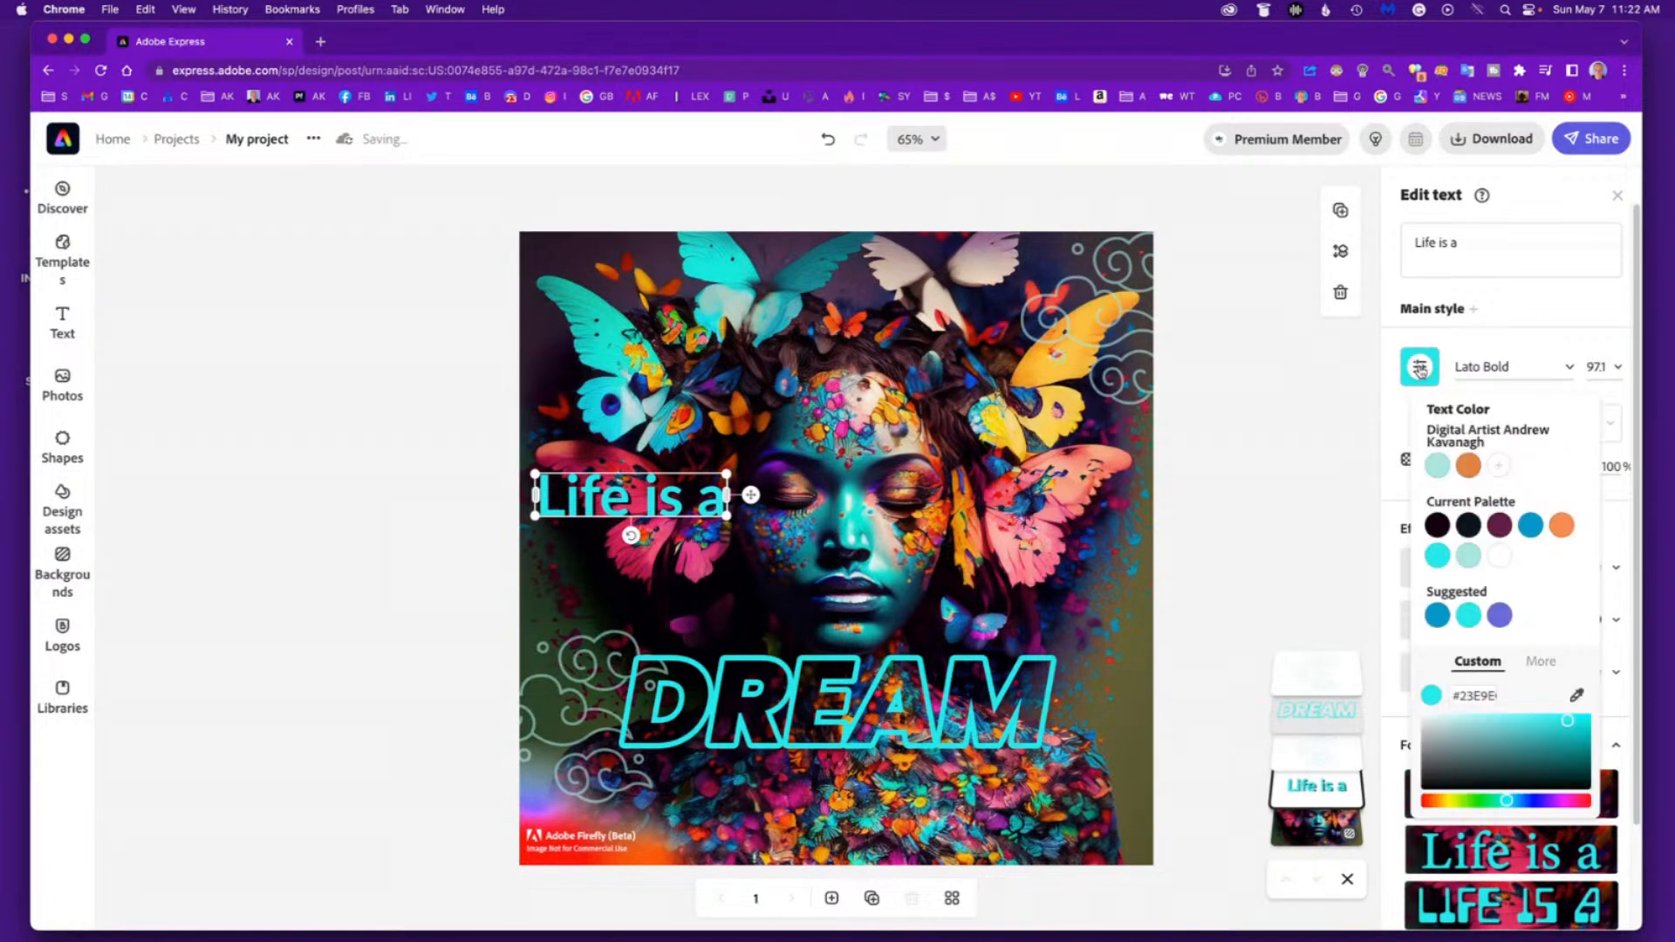
{"action": "left_click", "coordinate": [1500, 524]}
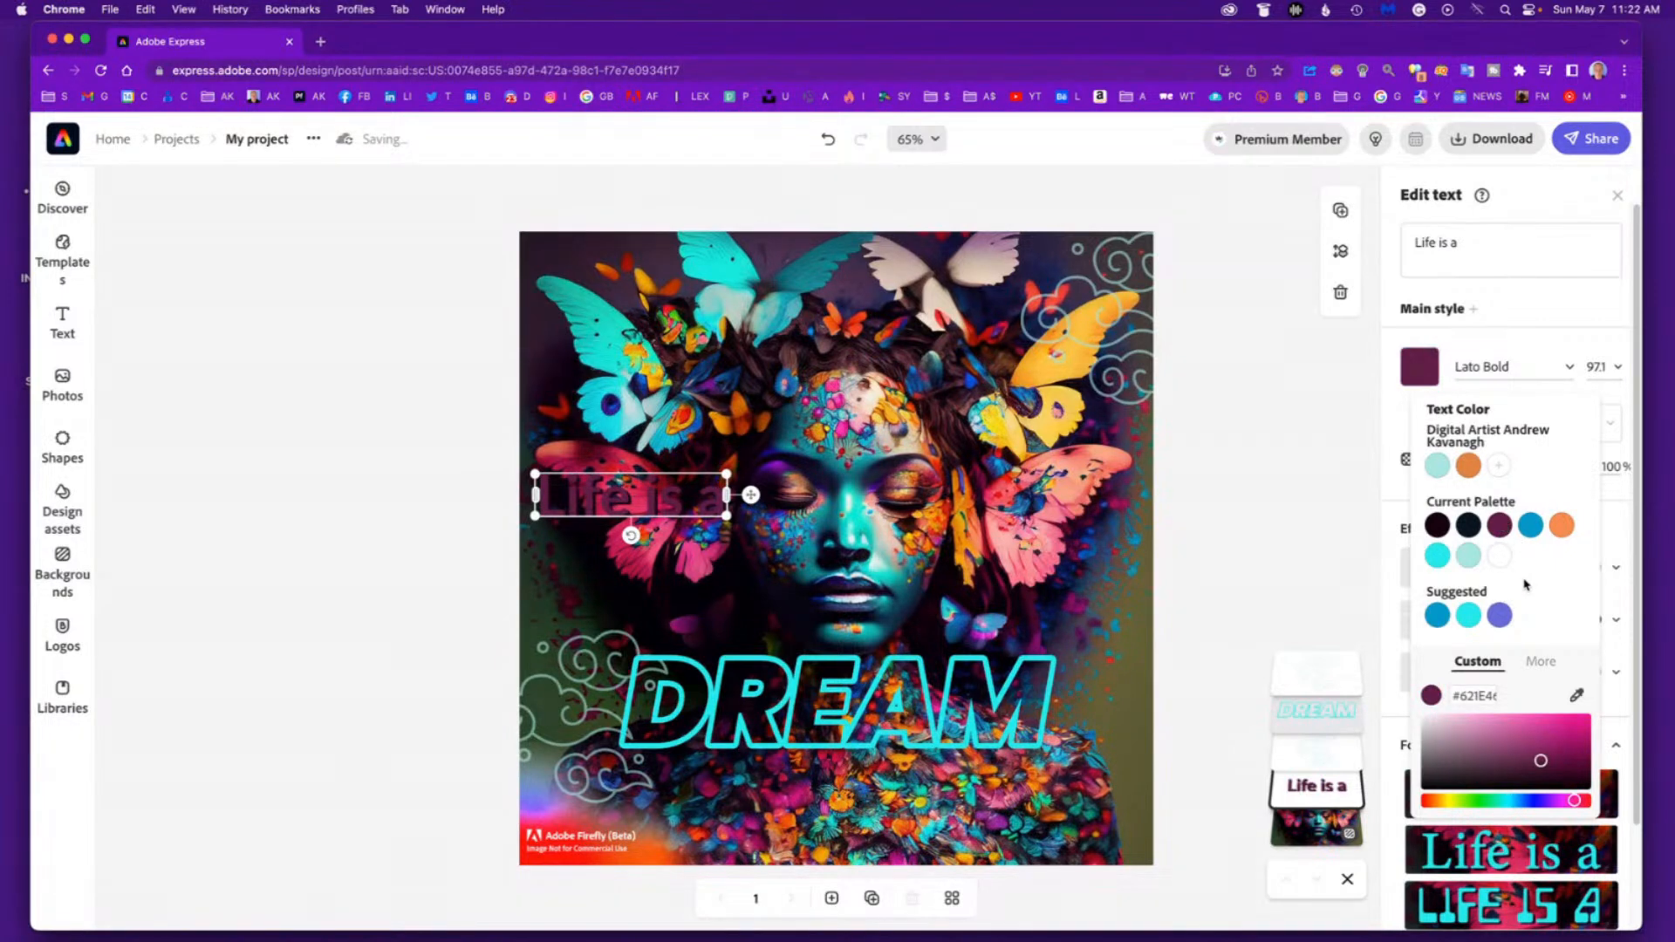
{"action": "left_click", "coordinate": [1529, 732]}
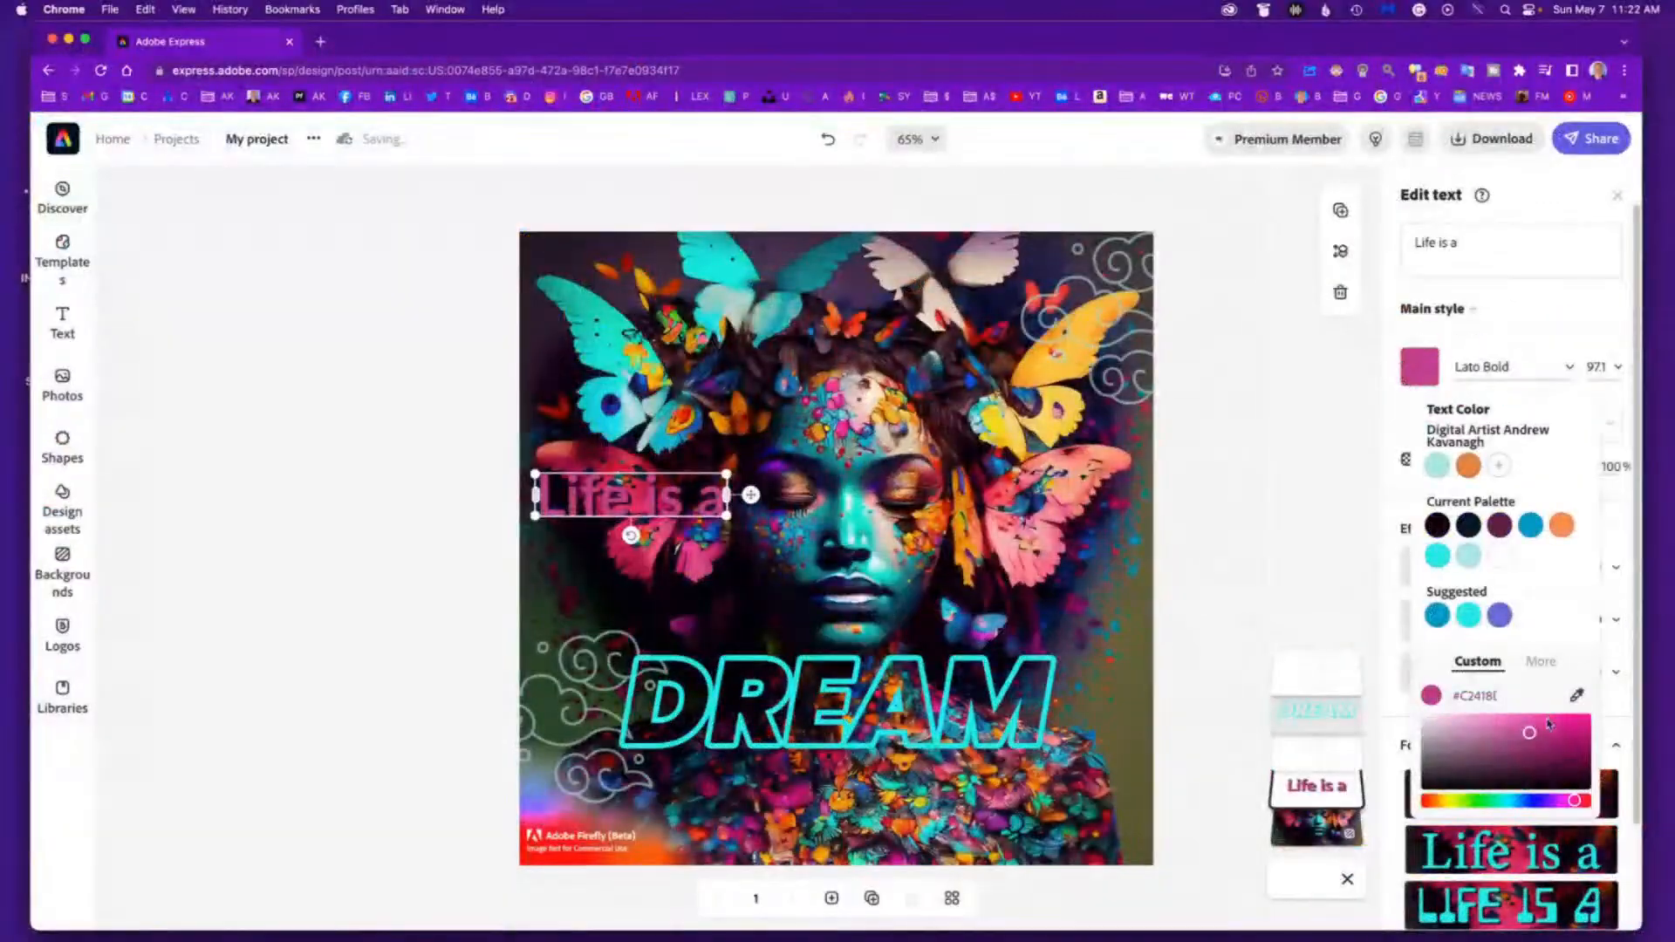
{"action": "left_click", "coordinate": [1493, 713]}
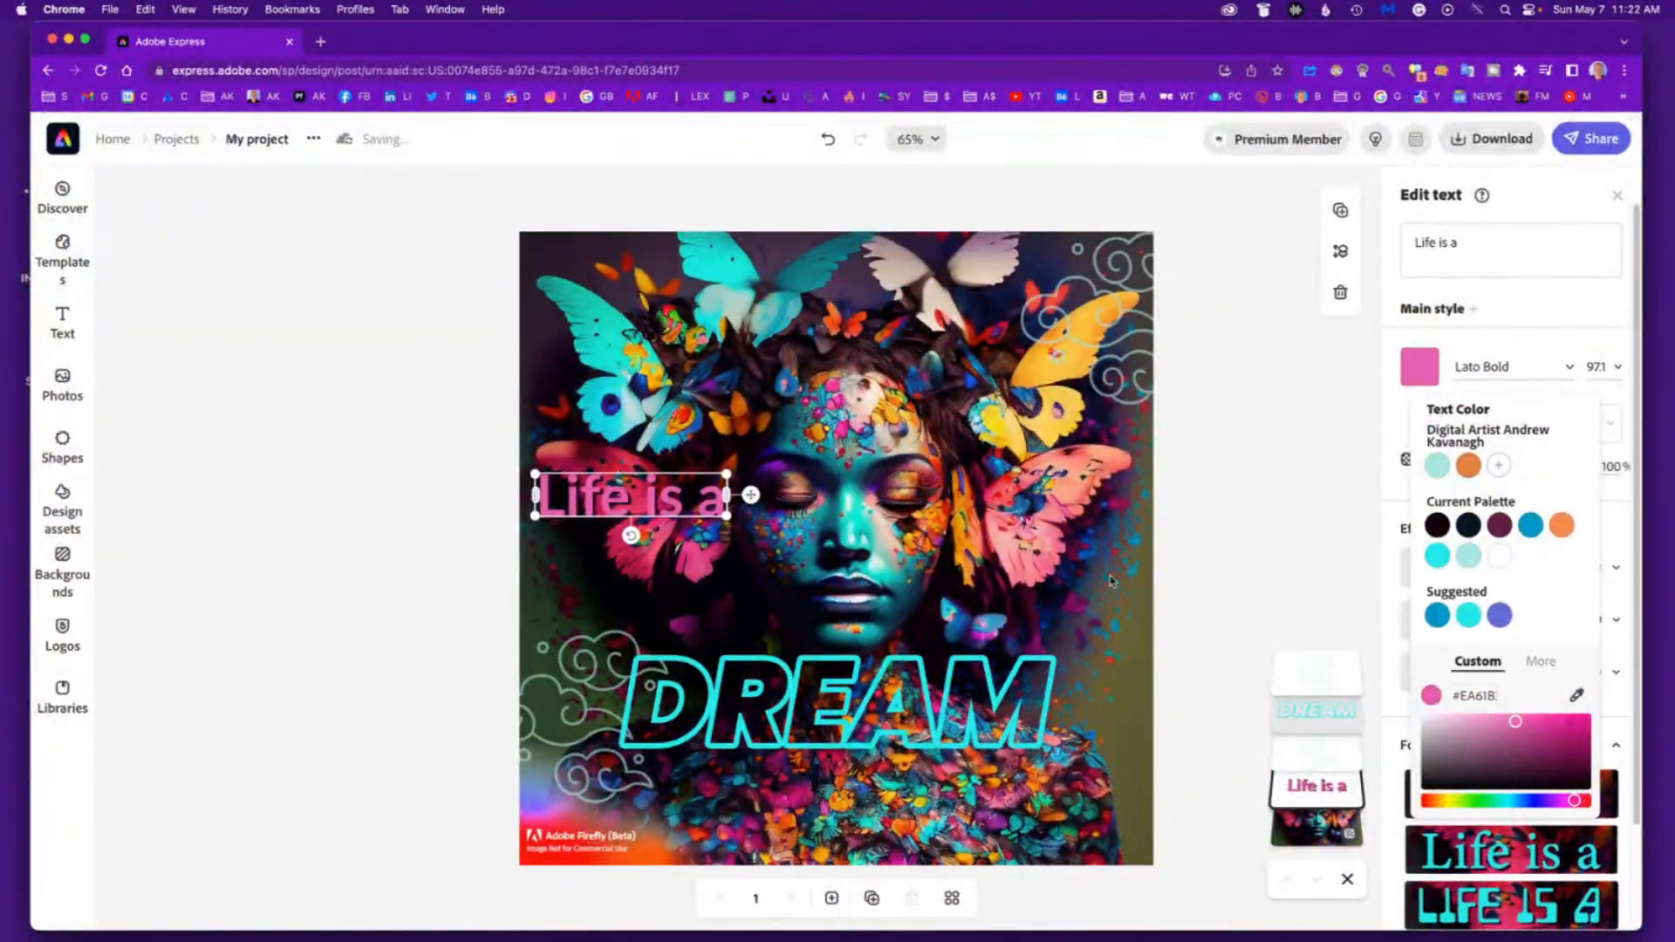
{"action": "left_click", "coordinate": [1200, 551]}
{"action": "left_click", "coordinate": [1234, 539]}
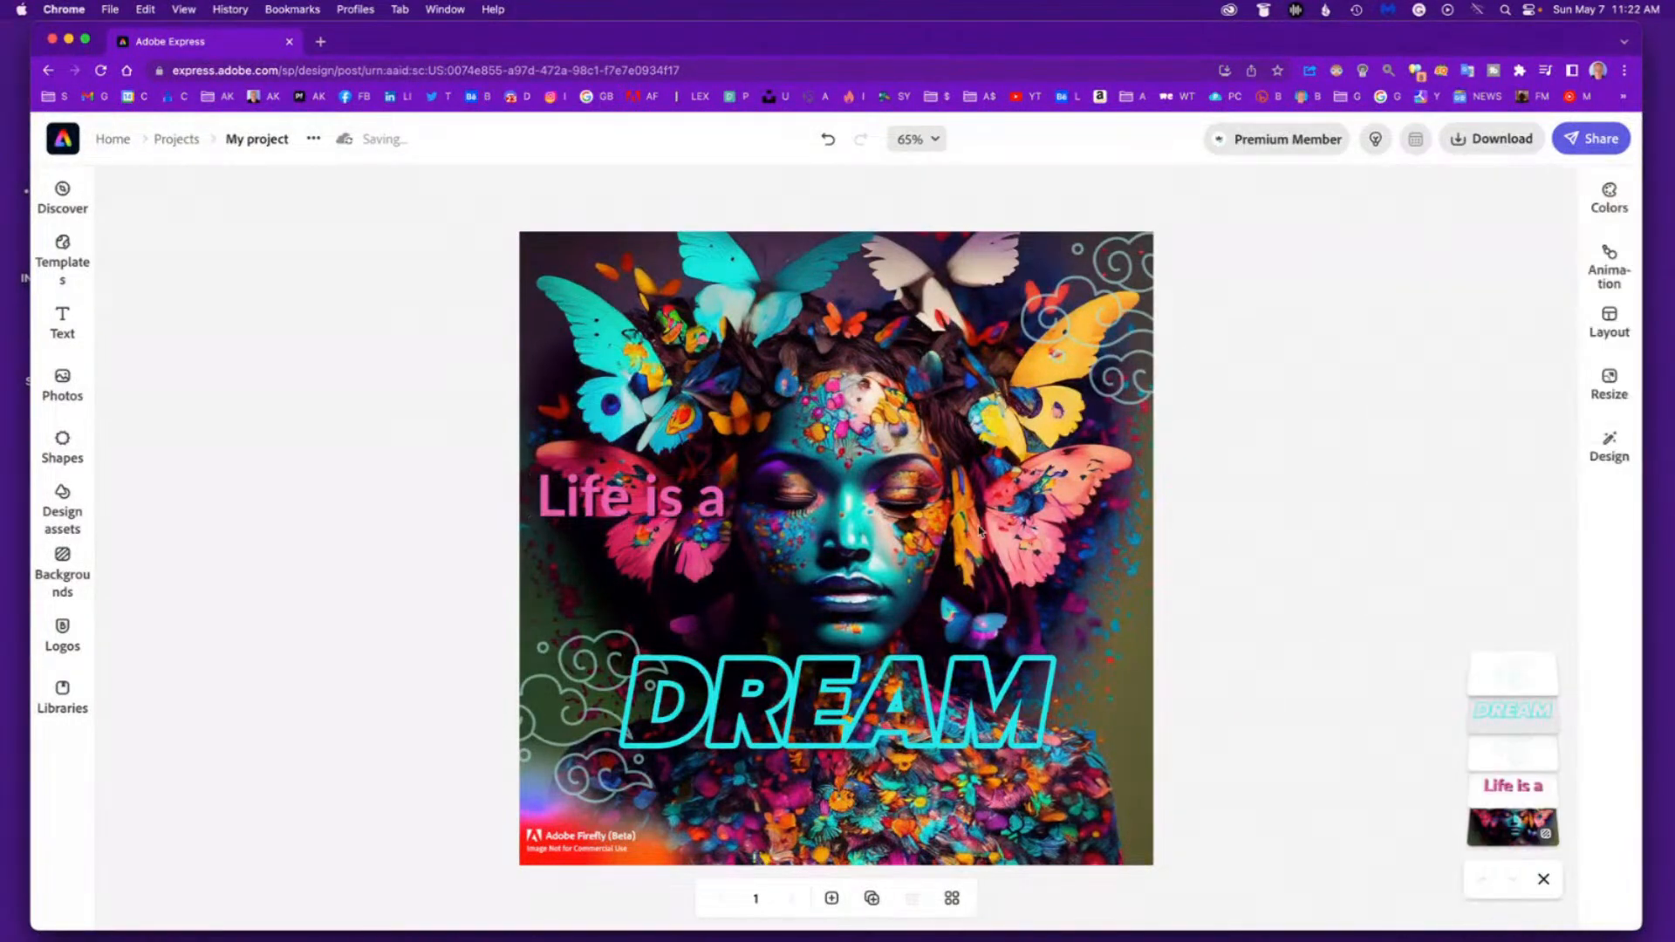
Lighten the "Life is a" text color to a paler pink using the custom color picker
{"action": "left_click", "coordinate": [672, 513]}
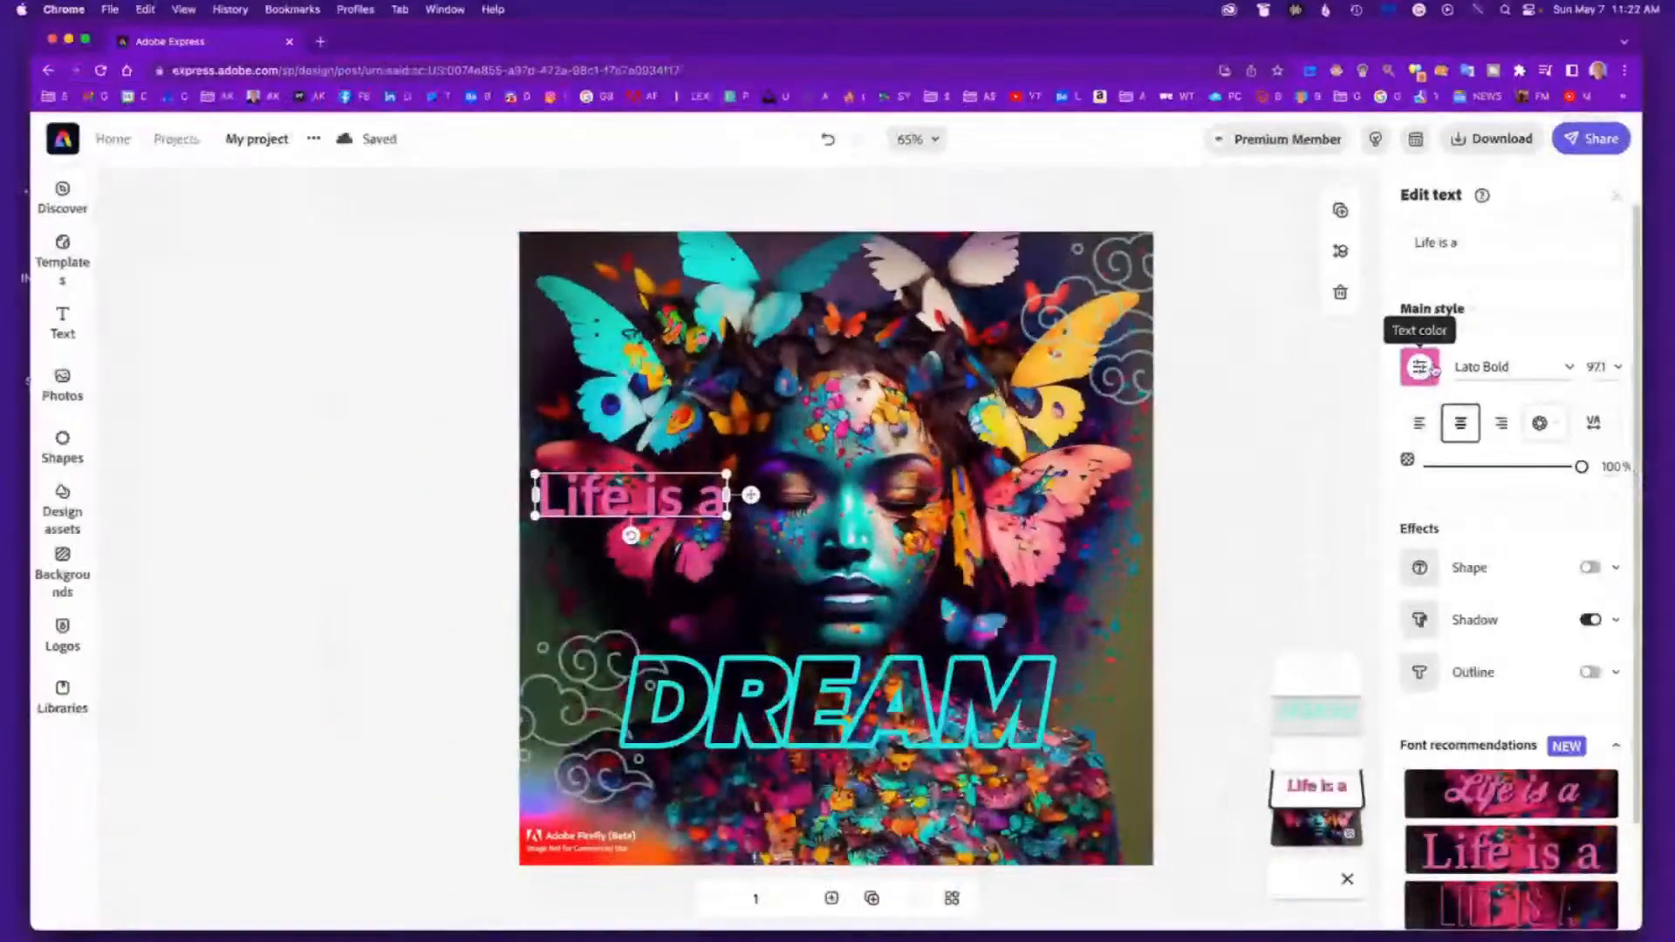
{"action": "left_click", "coordinate": [1361, 375]}
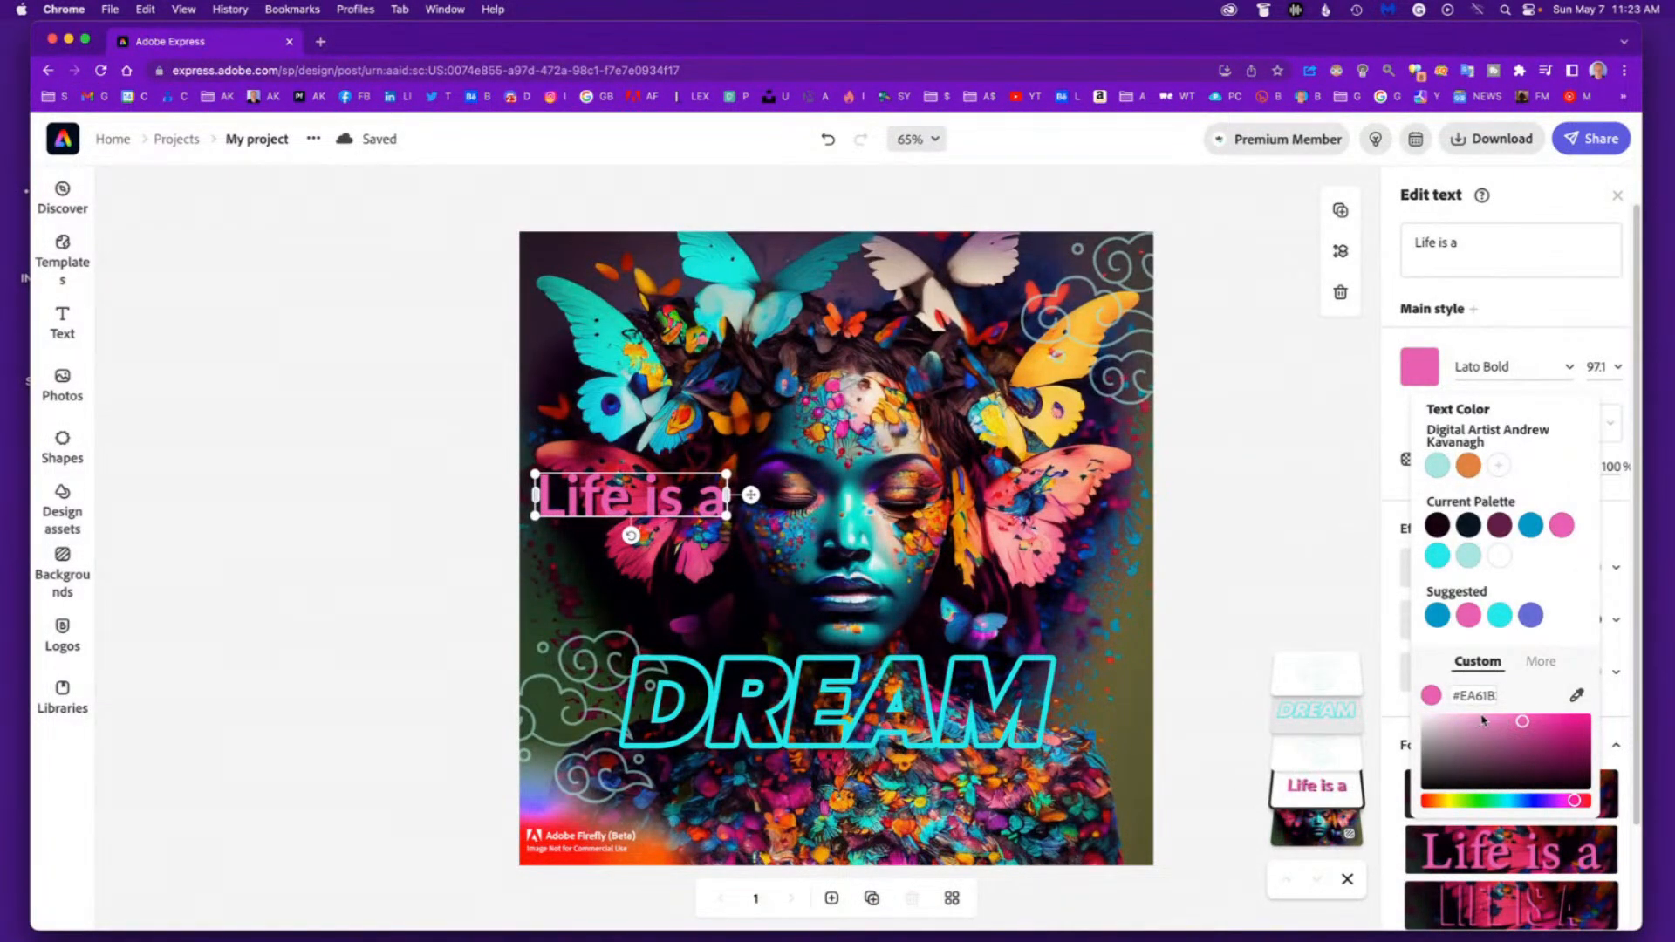
{"action": "left_click", "coordinate": [1481, 720]}
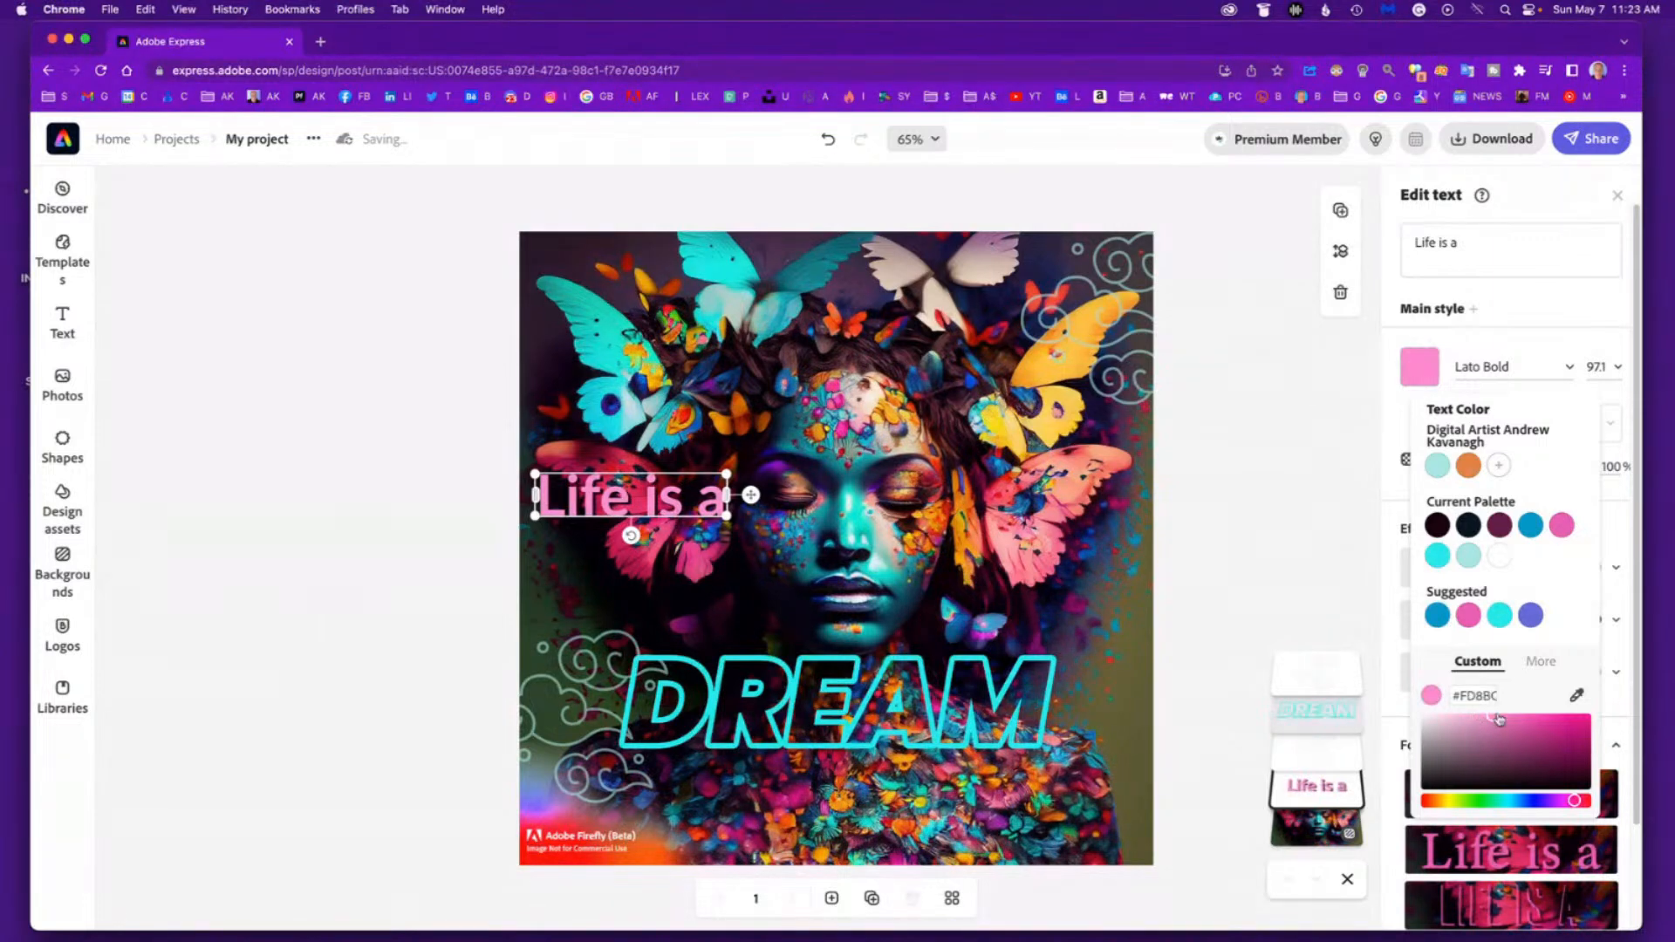
{"action": "left_click", "coordinate": [1271, 446]}
{"action": "left_click", "coordinate": [1280, 516]}
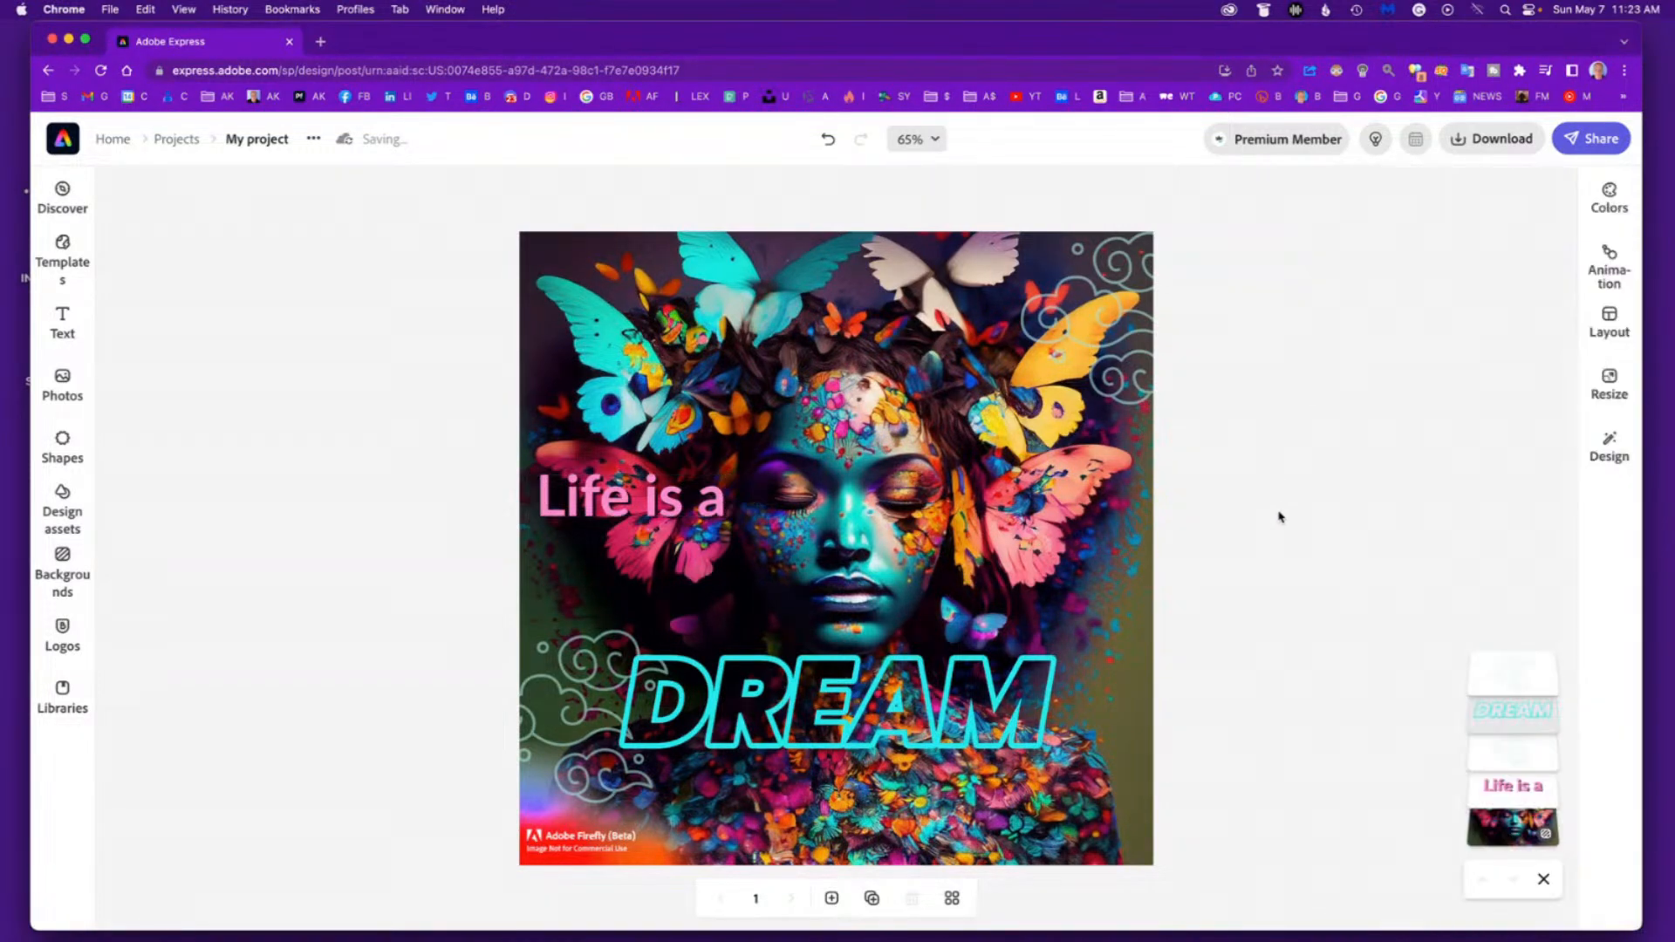
Move the "Life is a" text slightly down over the butterfly wing and fine-tune its size
{"action": "left_click", "coordinate": [716, 510]}
{"action": "left_click_drag", "start_coordinate": [713, 510], "coordinate": [717, 523]}
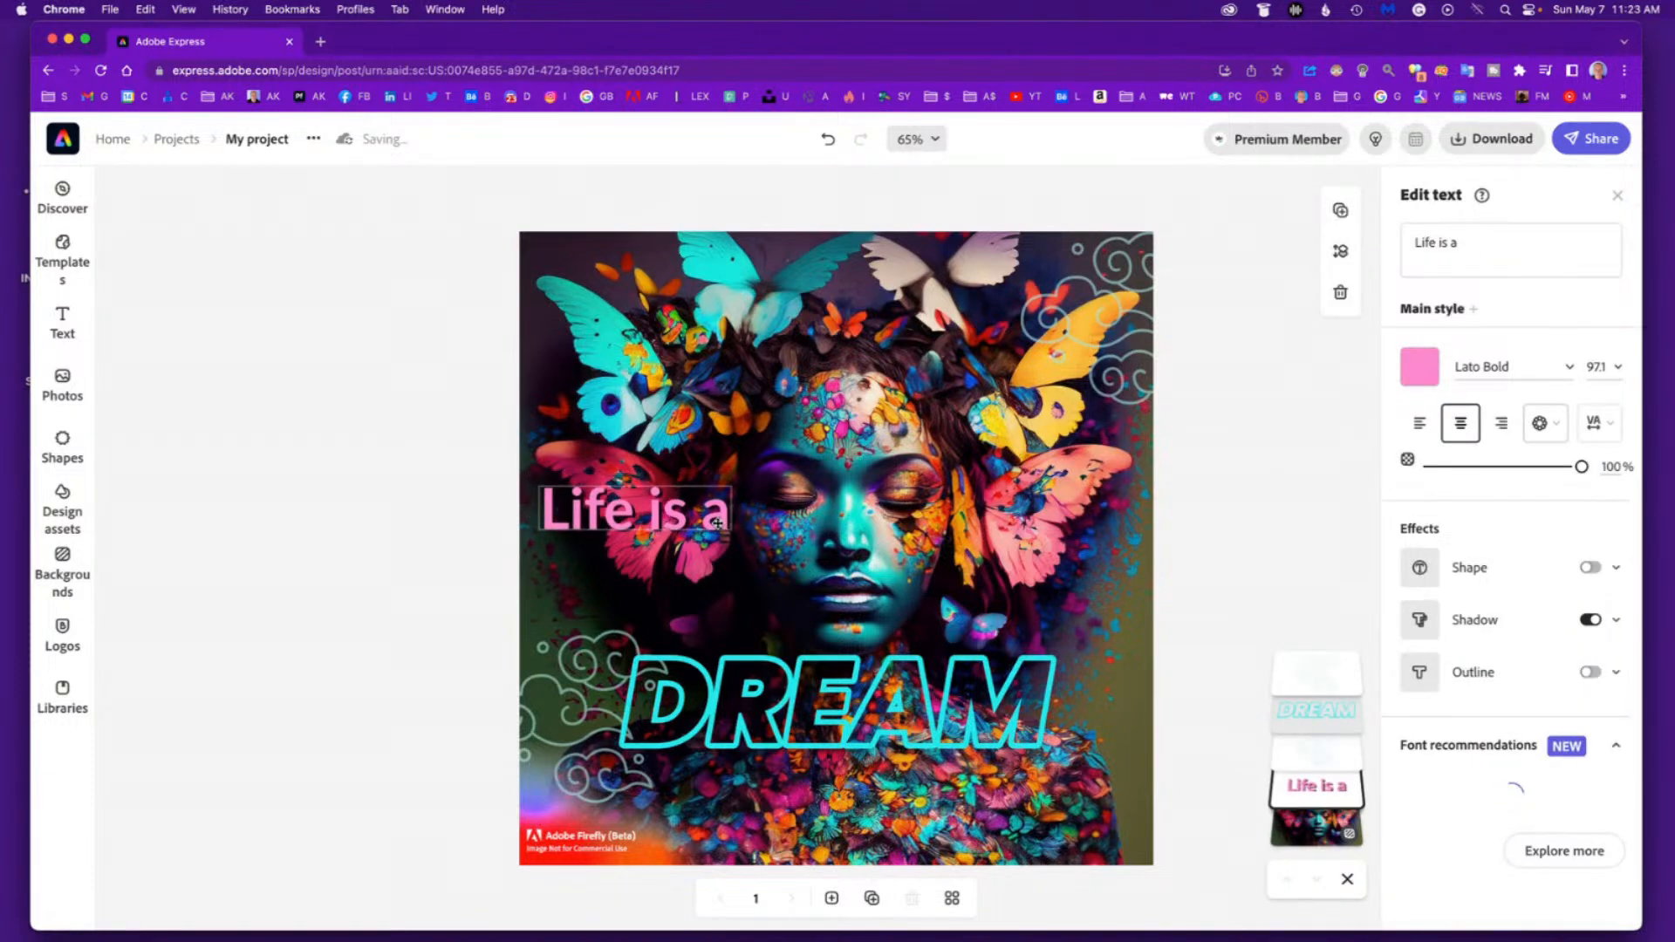
{"action": "left_click", "coordinate": [1227, 556]}
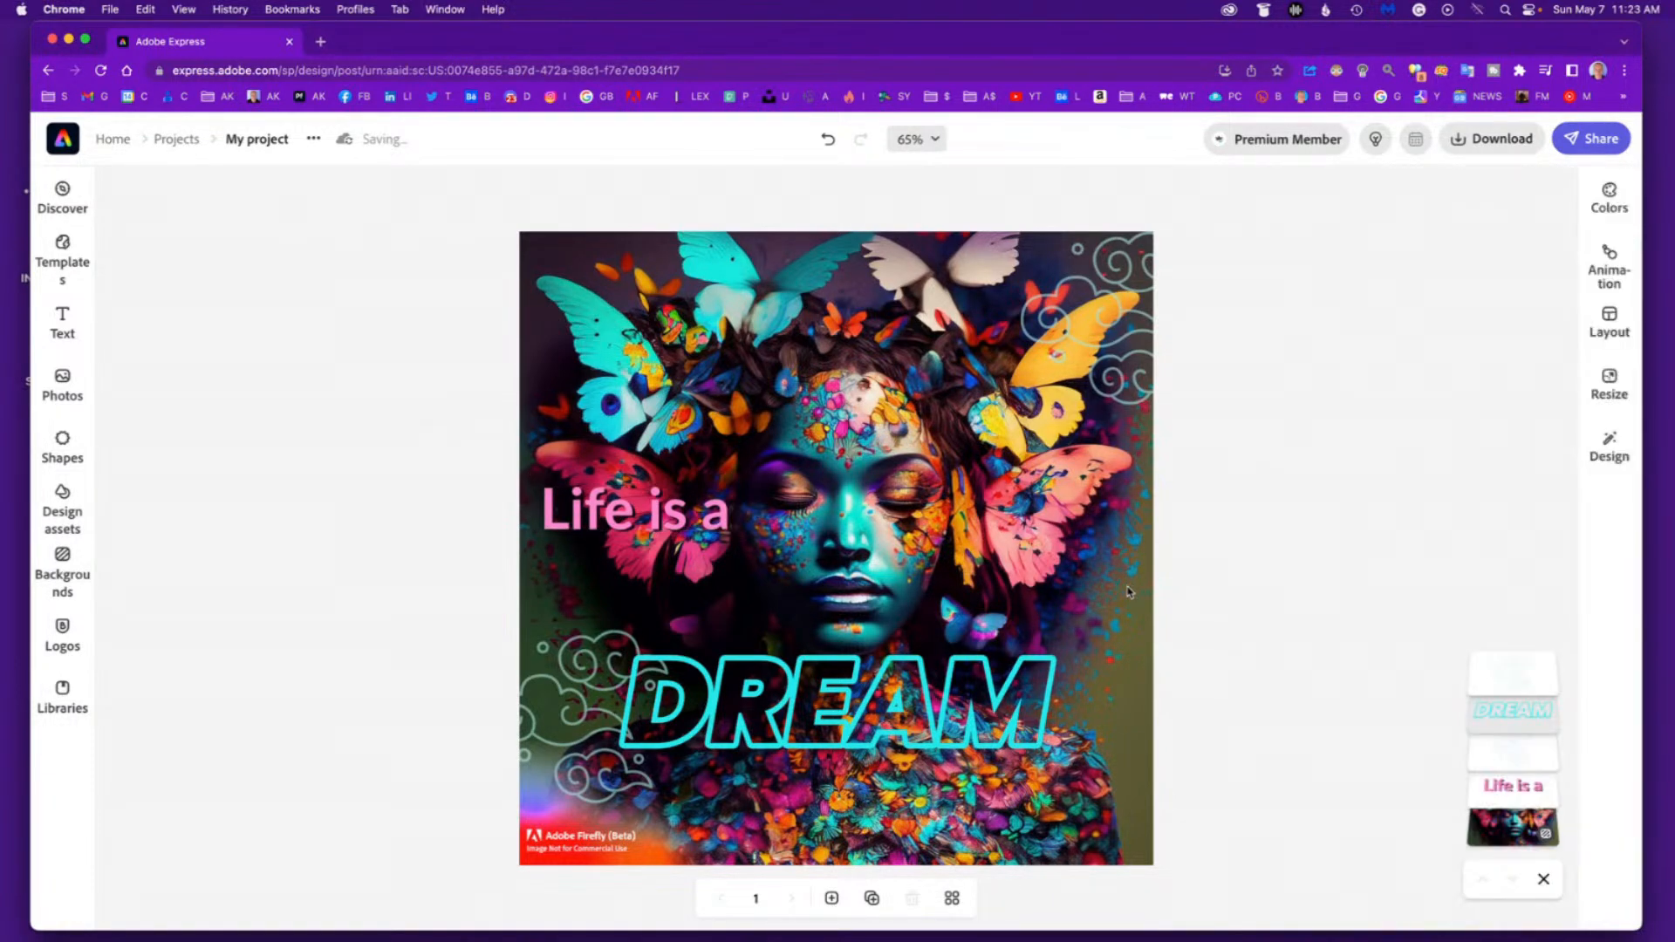
{"action": "left_click", "coordinate": [715, 523]}
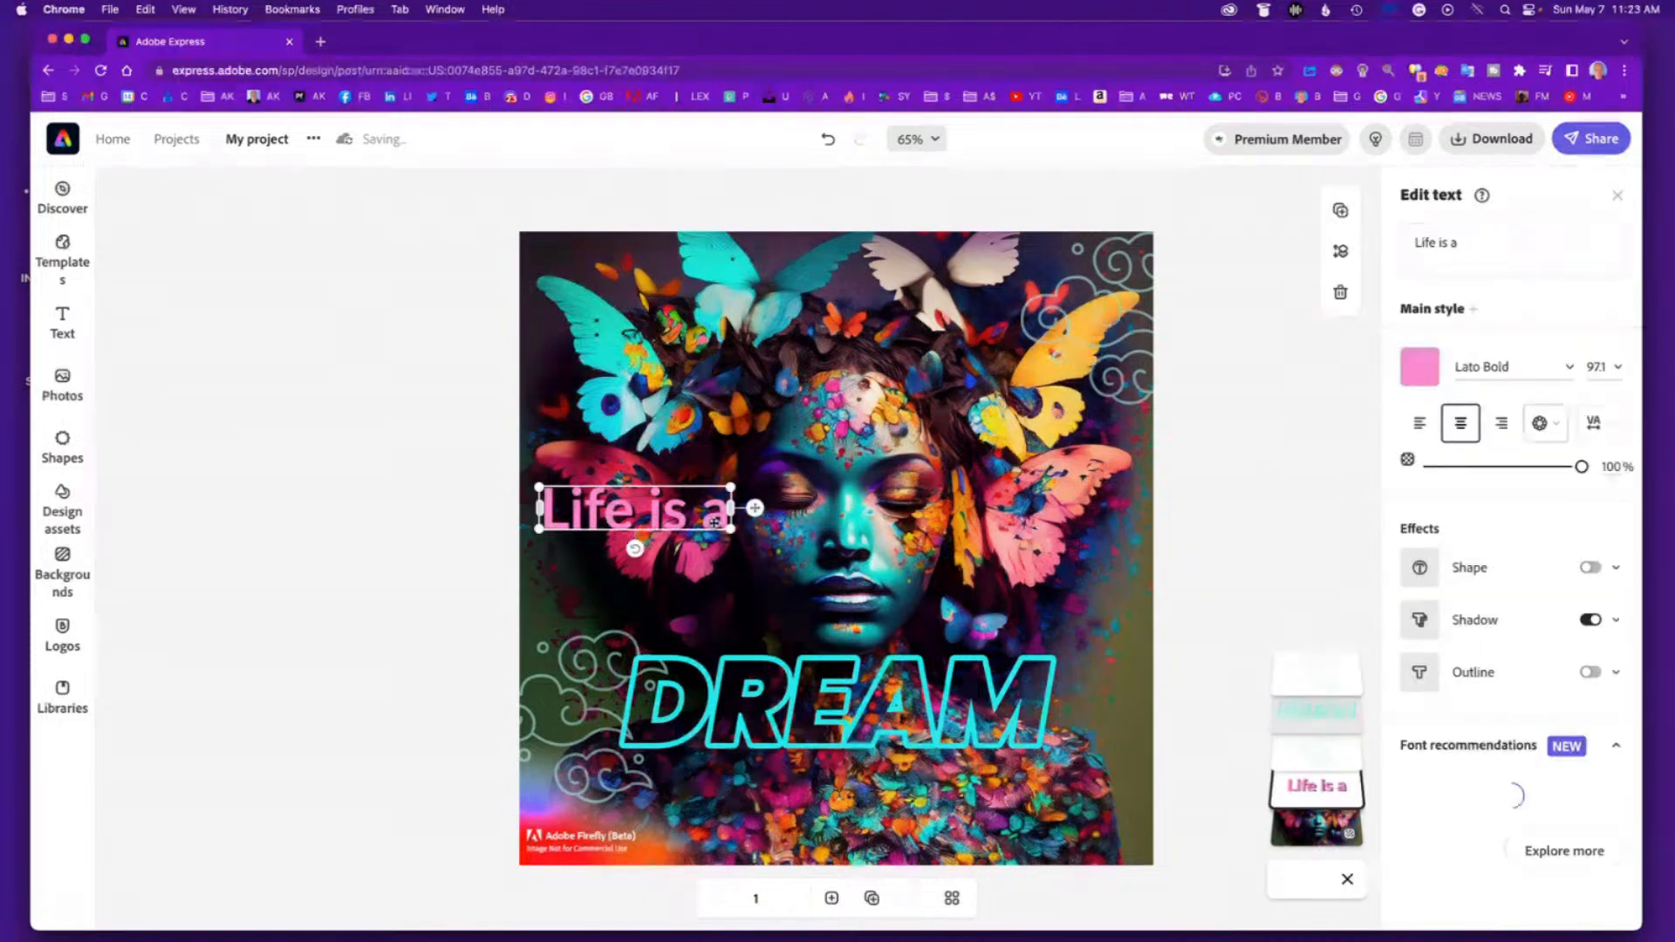
{"action": "mouse_move", "coordinate": [731, 530]}
{"action": "left_mouse_down"}
{"action": "mouse_move", "coordinate": [682, 573]}
{"action": "mouse_move", "coordinate": [712, 577]}
{"action": "mouse_move", "coordinate": [729, 559]}
{"action": "mouse_move", "coordinate": [665, 565]}
{"action": "mouse_move", "coordinate": [584, 525]}
{"action": "mouse_move", "coordinate": [738, 528]}
{"action": "left_mouse_up"}
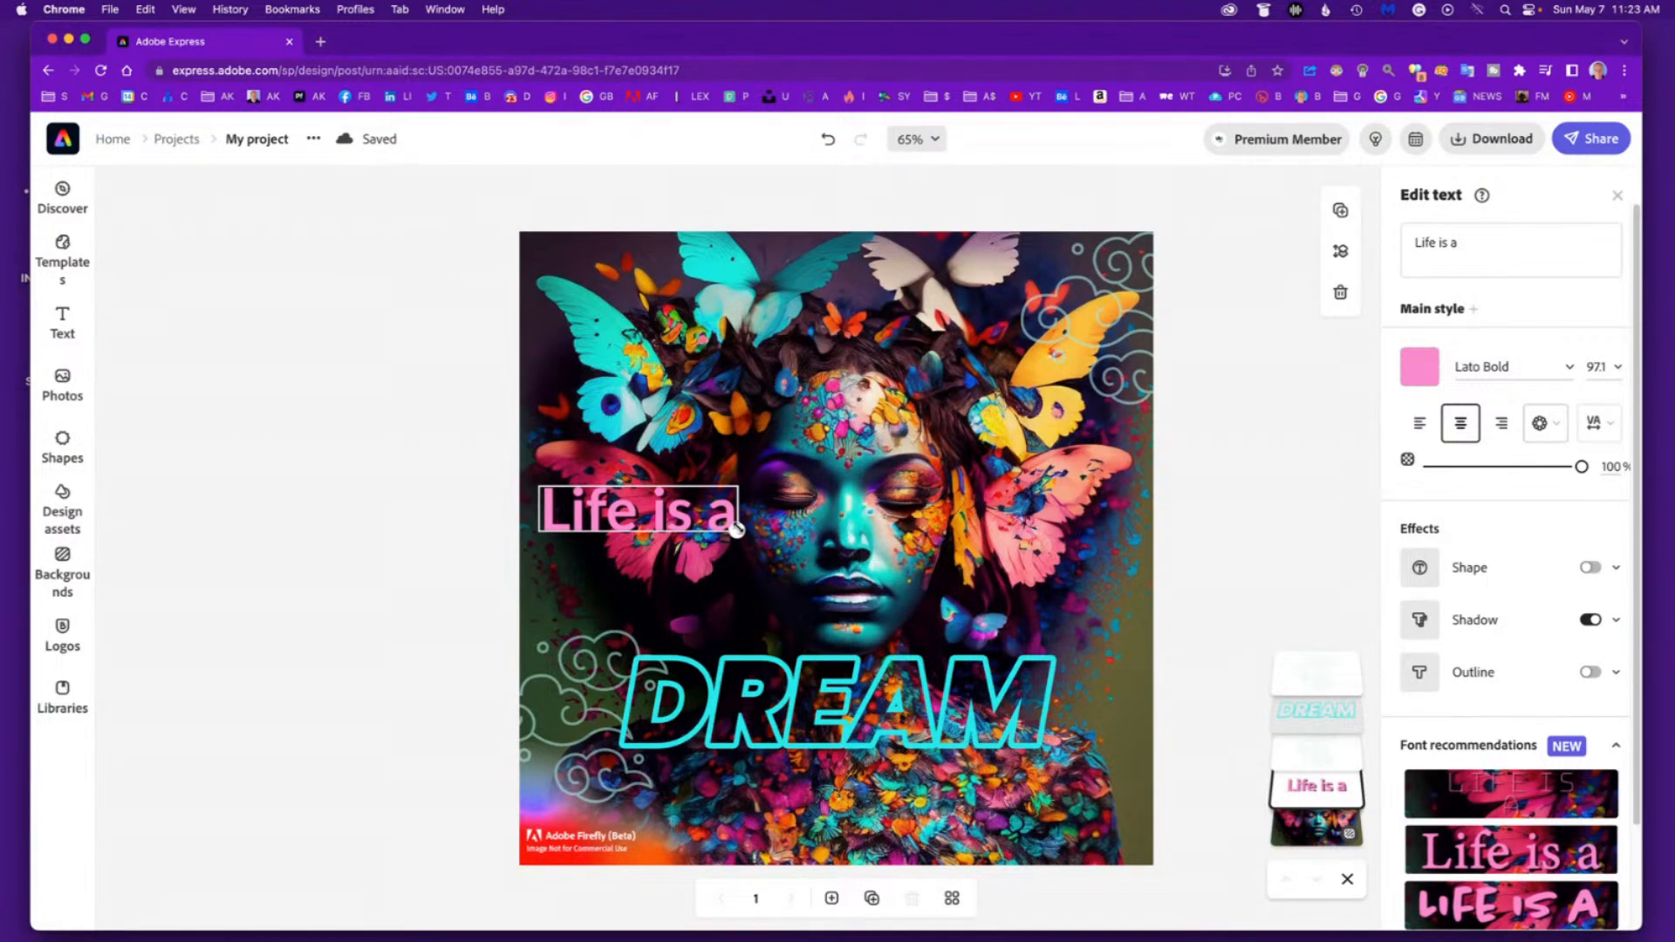
{"action": "left_click_drag", "start_coordinate": [737, 529], "coordinate": [671, 516]}
{"action": "left_click", "coordinate": [1228, 566]}
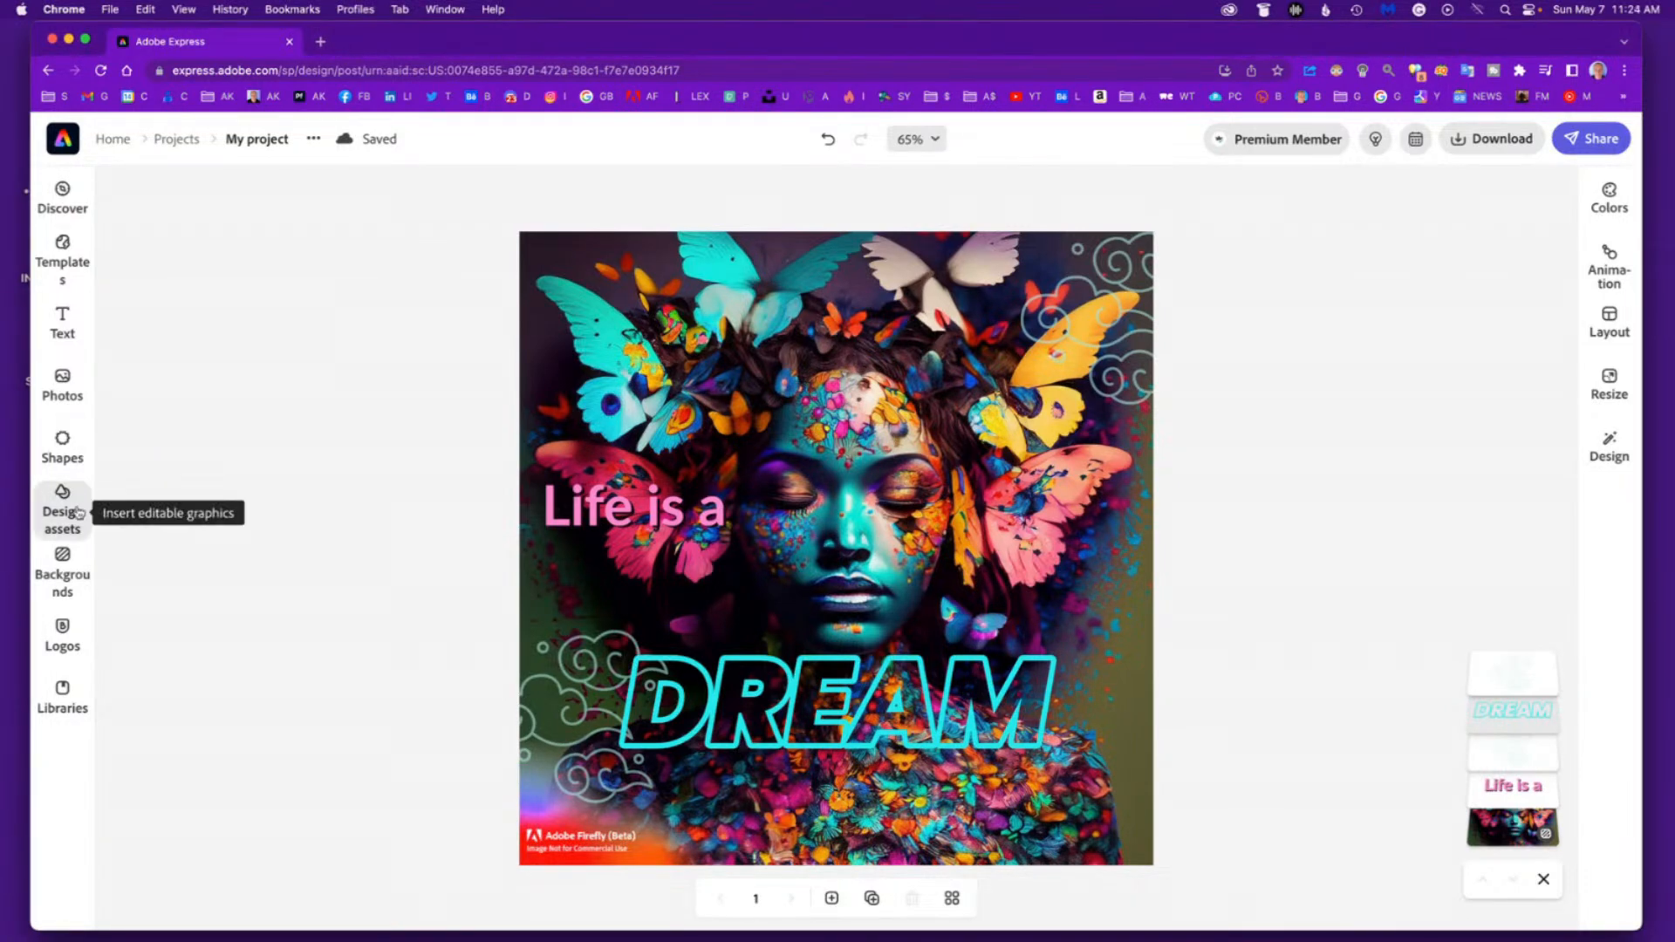
{"action": "left_click", "coordinate": [274, 140]}
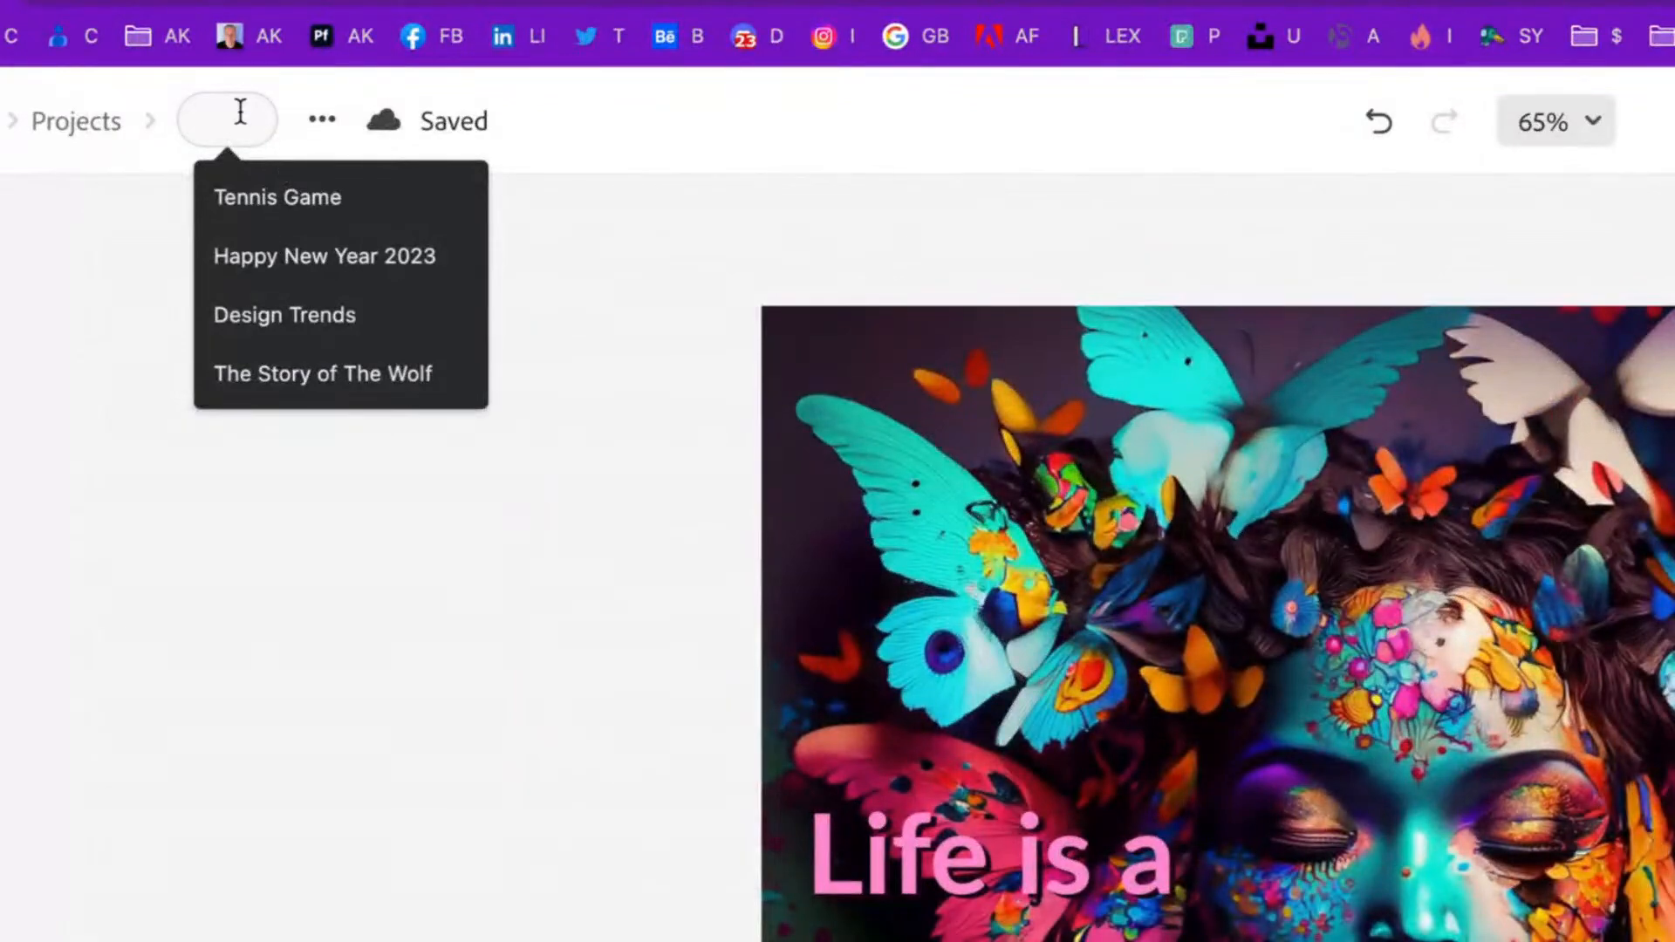
{"action": "type", "text": "Happ"}
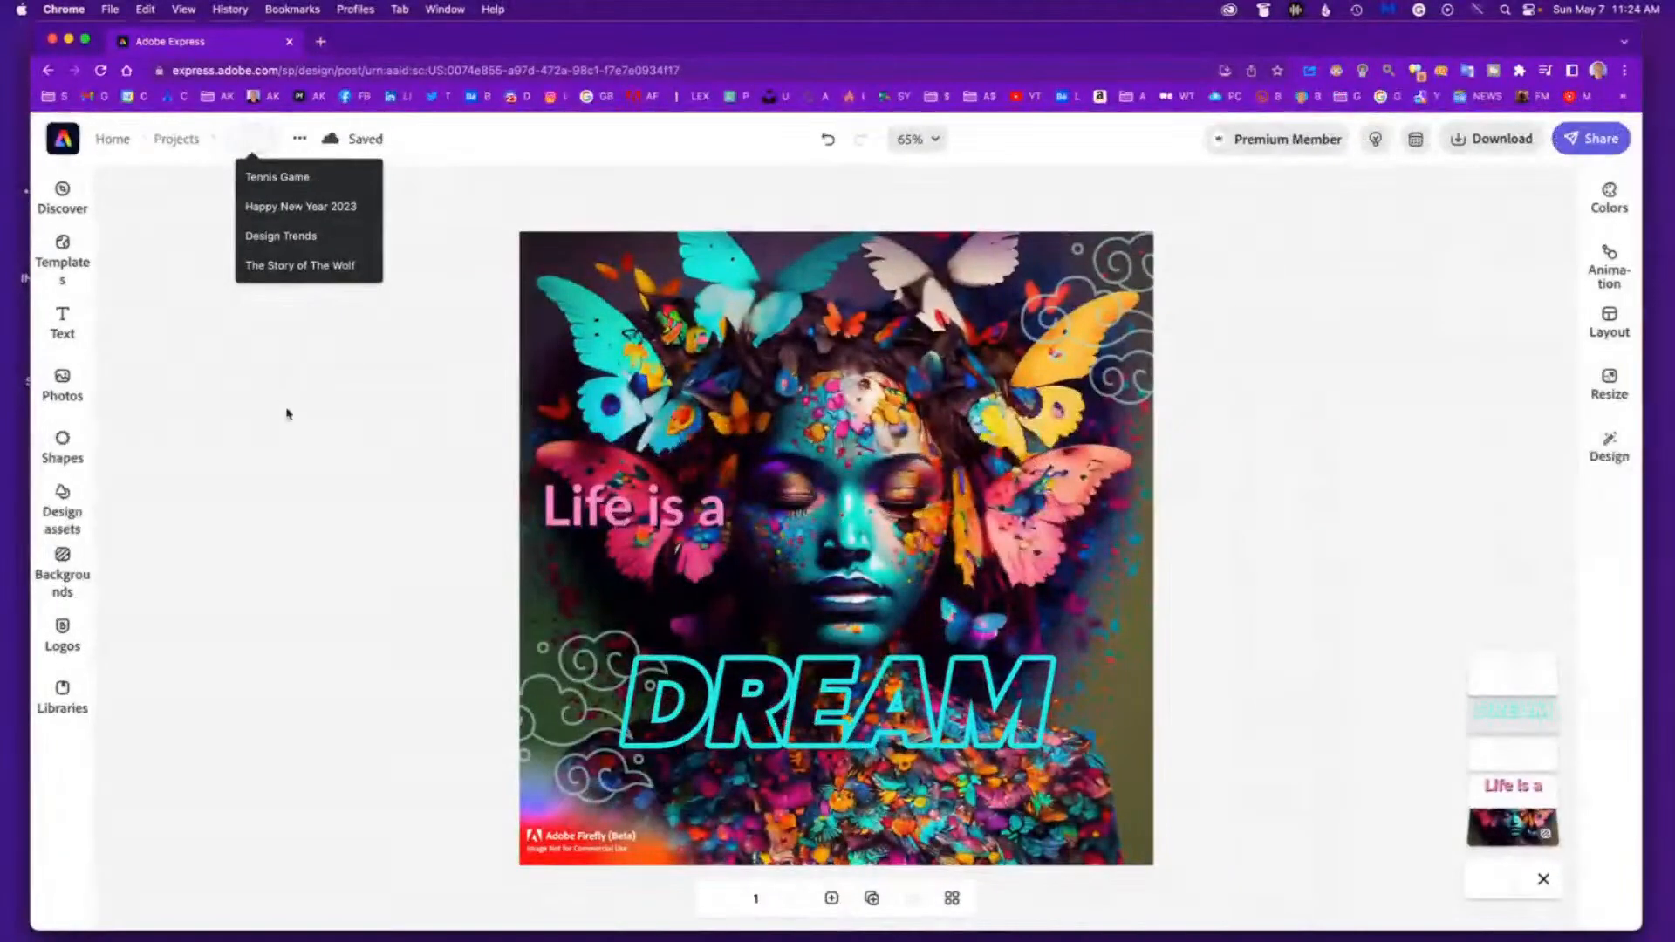
{"action": "left_click", "coordinate": [297, 660]}
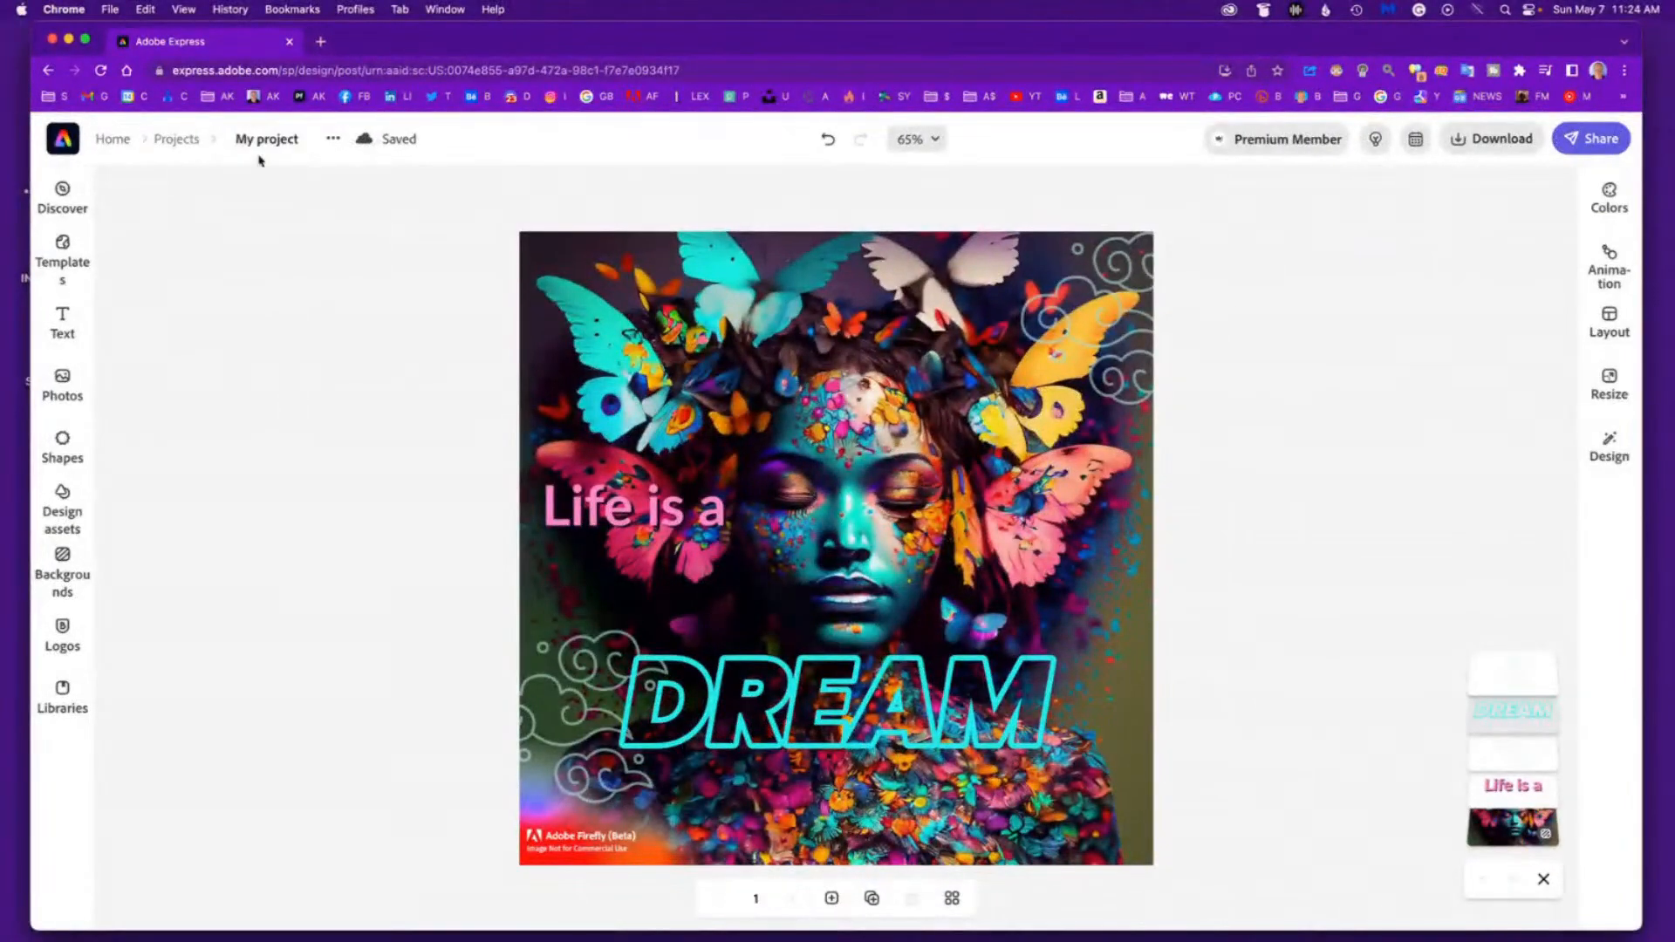
Rename the project as "Life is a Dream"
{"action": "left_click", "coordinate": [270, 142]}
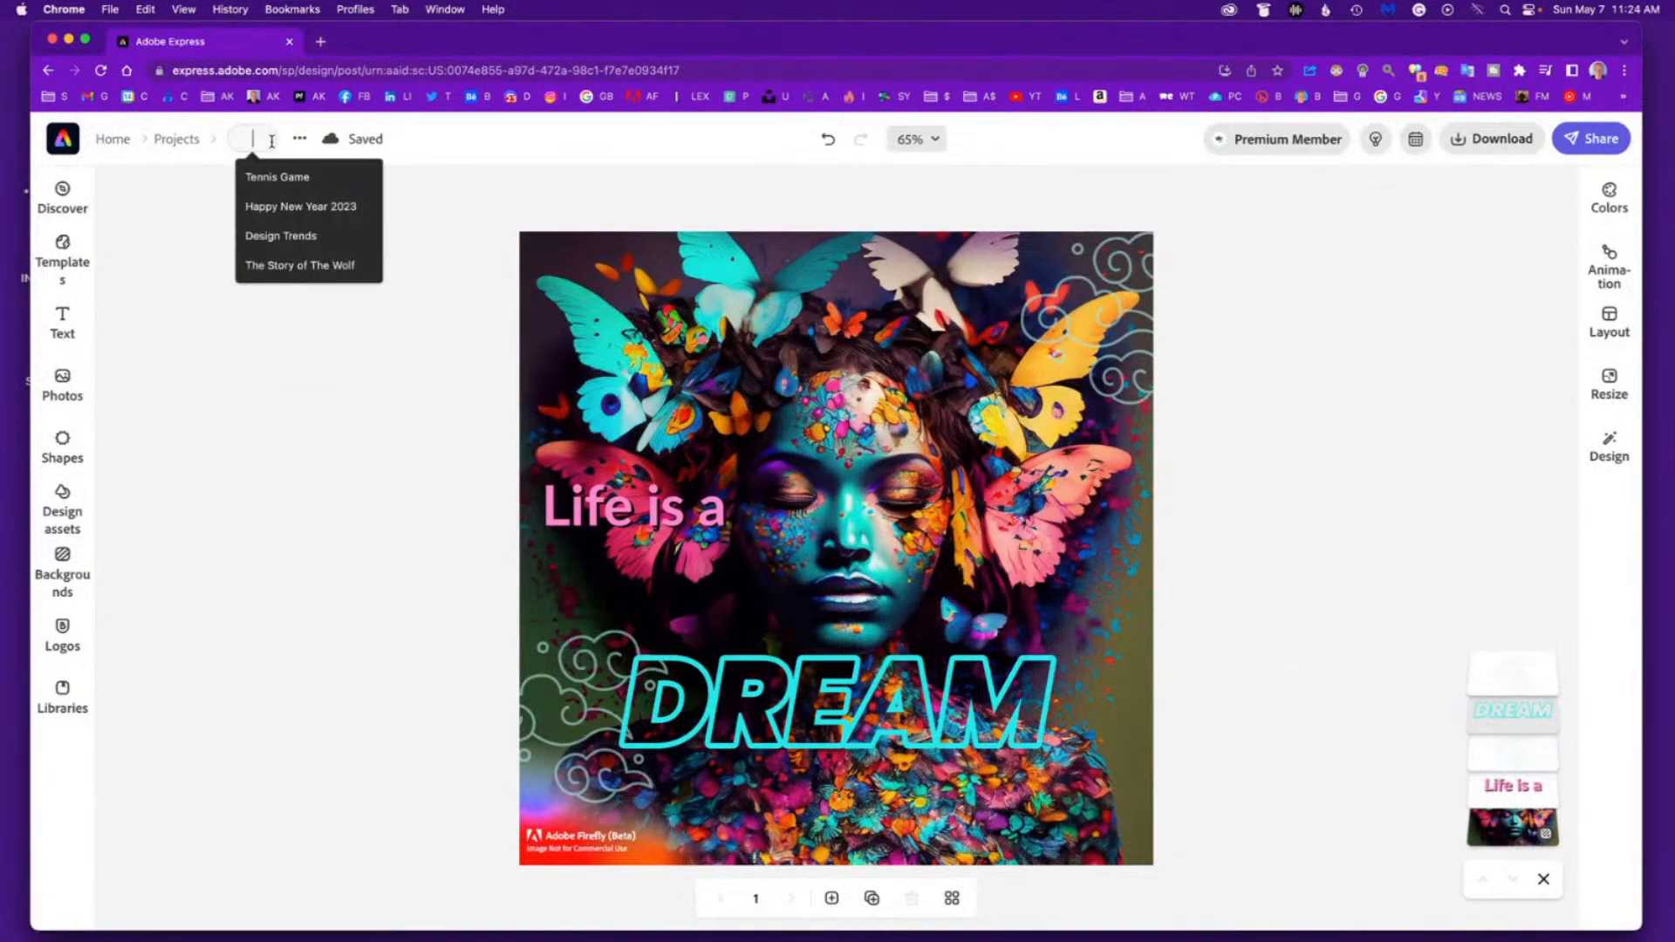
{"action": "type", "text": "Life is a Dream"}
{"action": "key", "text": "Return"}
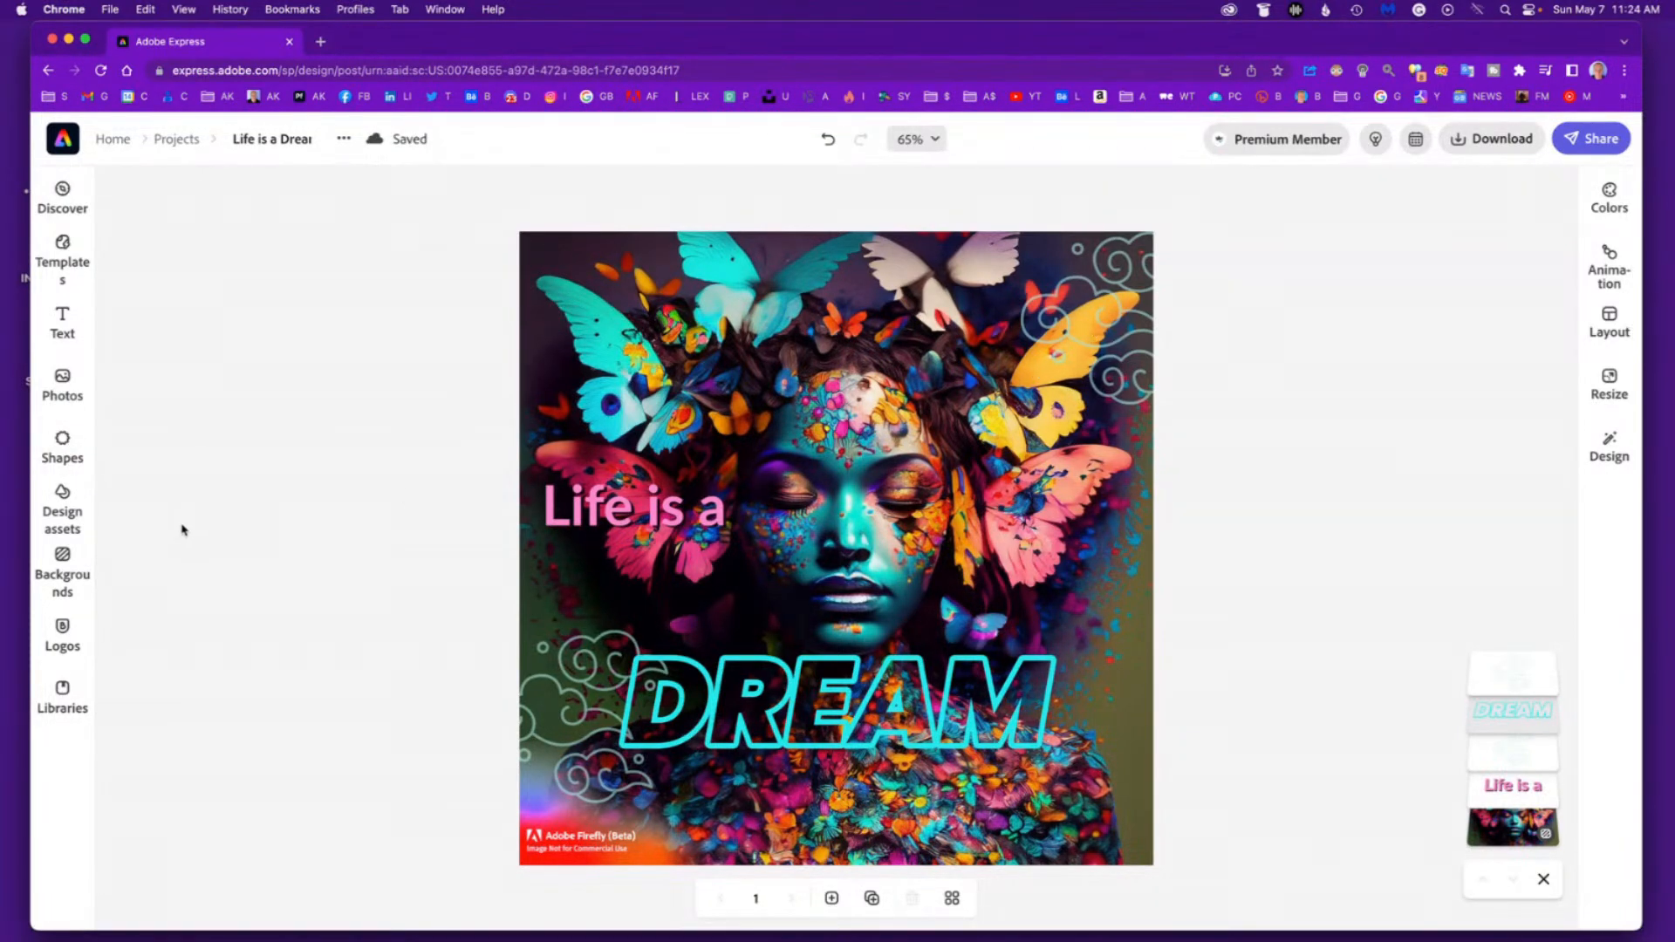
Search the design assets for "Clouds"
{"action": "left_click", "coordinate": [75, 510]}
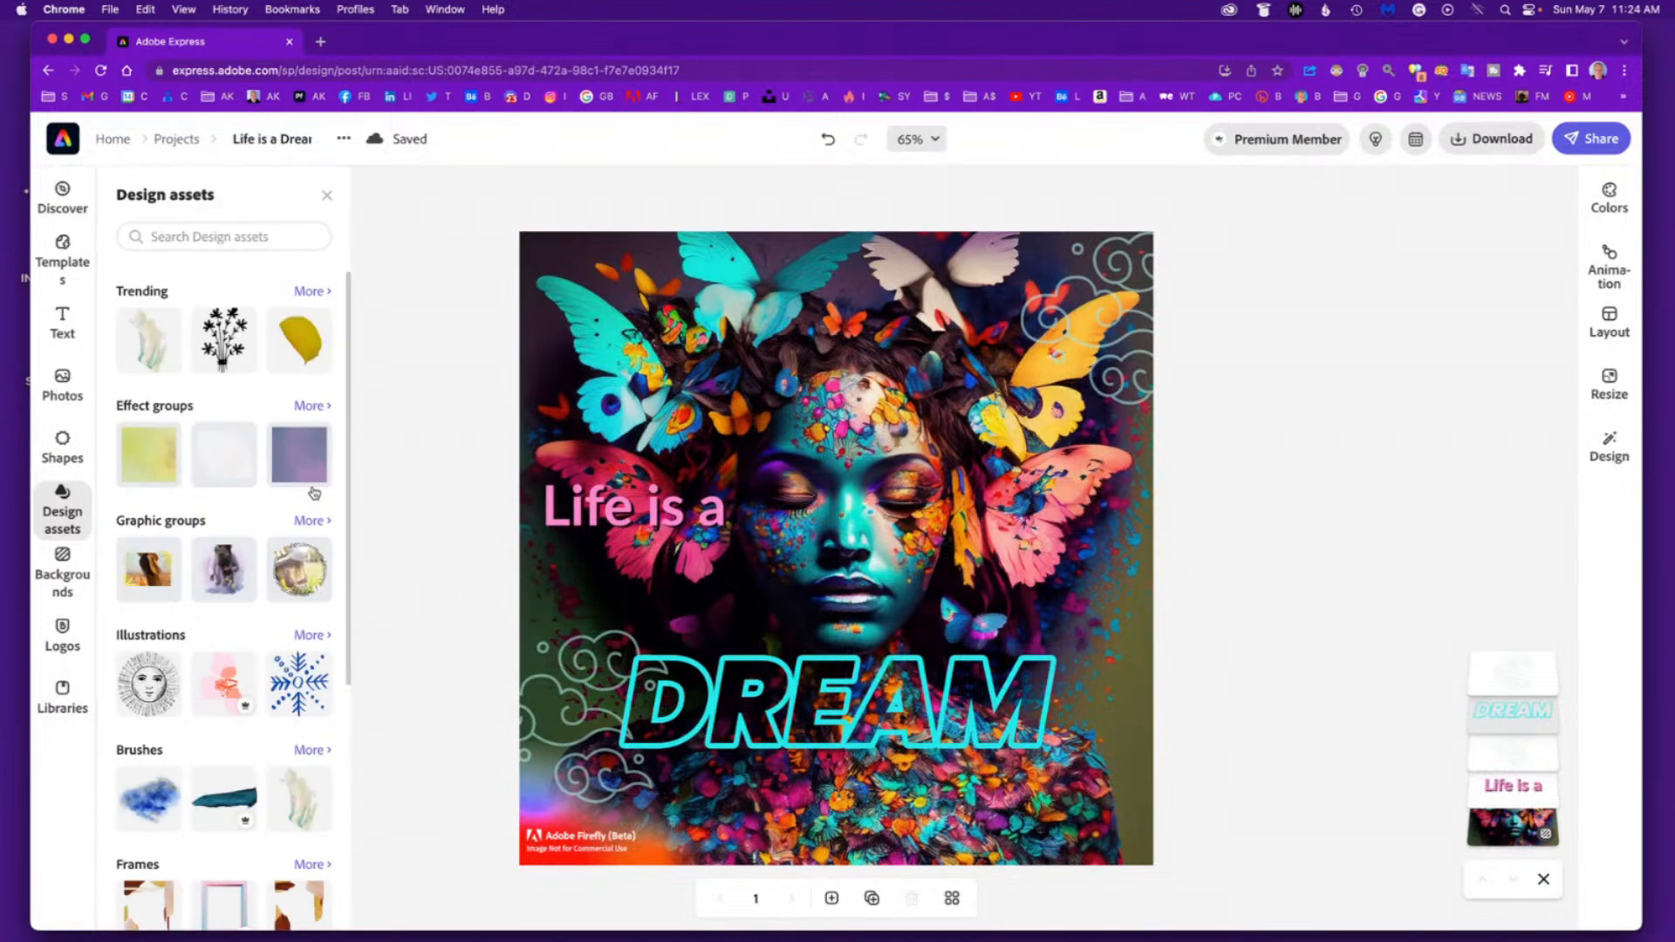
{"action": "scroll", "coordinate": [273, 486], "scroll_direction": "down", "scroll_amount": 1}
{"action": "left_click", "coordinate": [218, 236]}
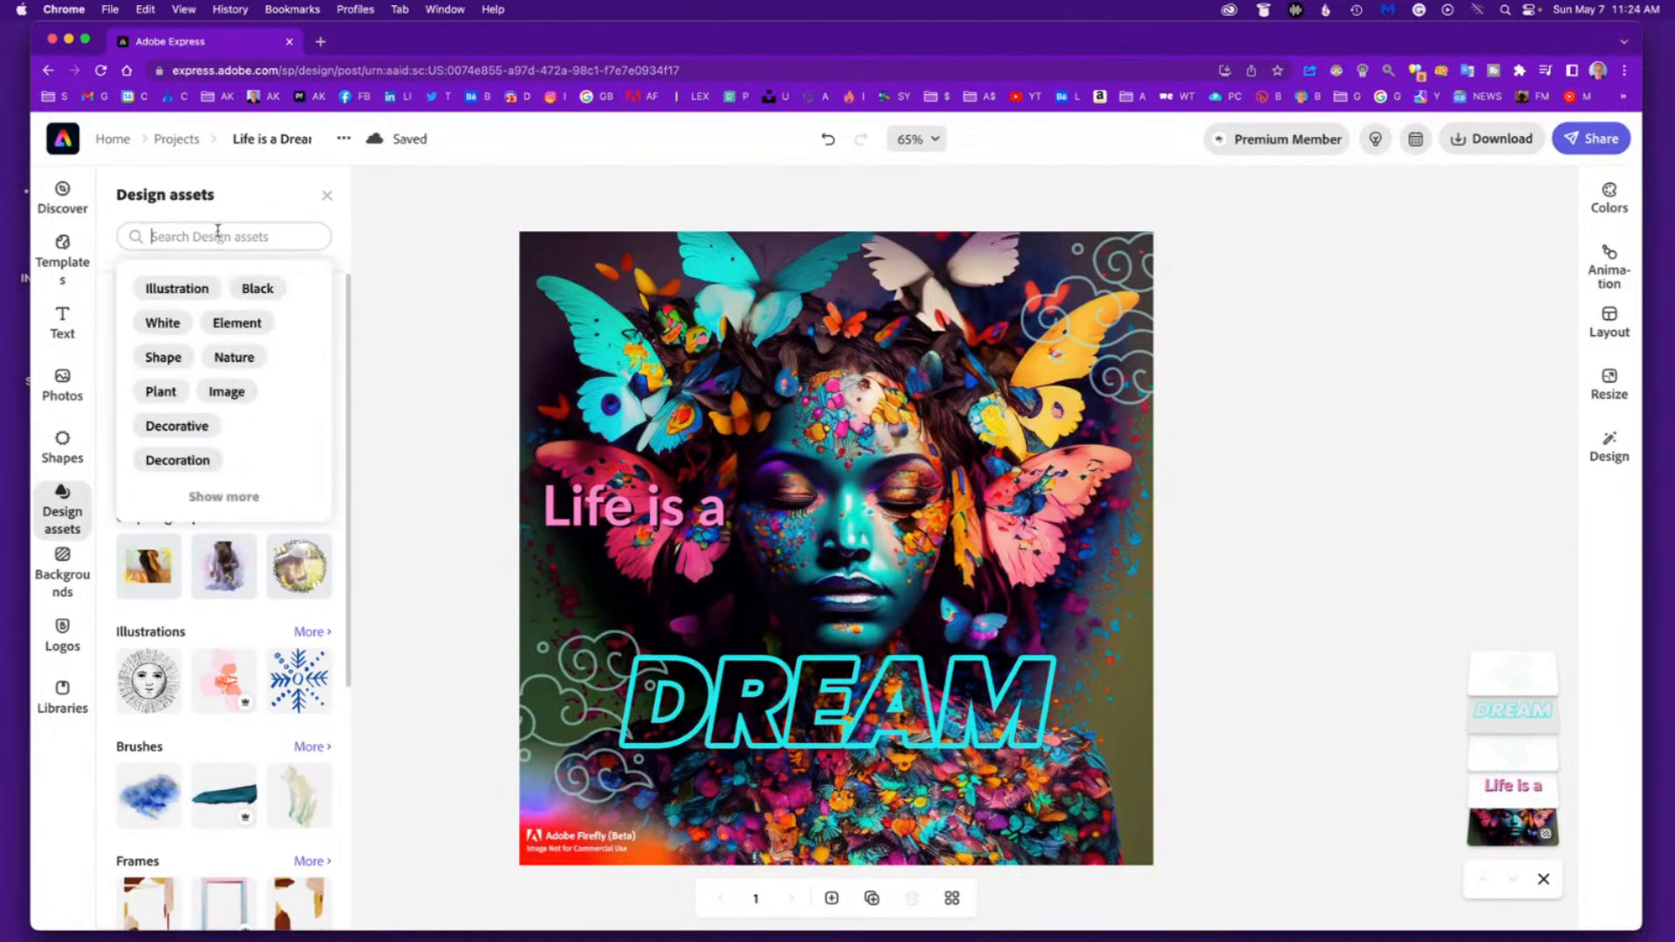
{"action": "type", "text": "Cloyds"}
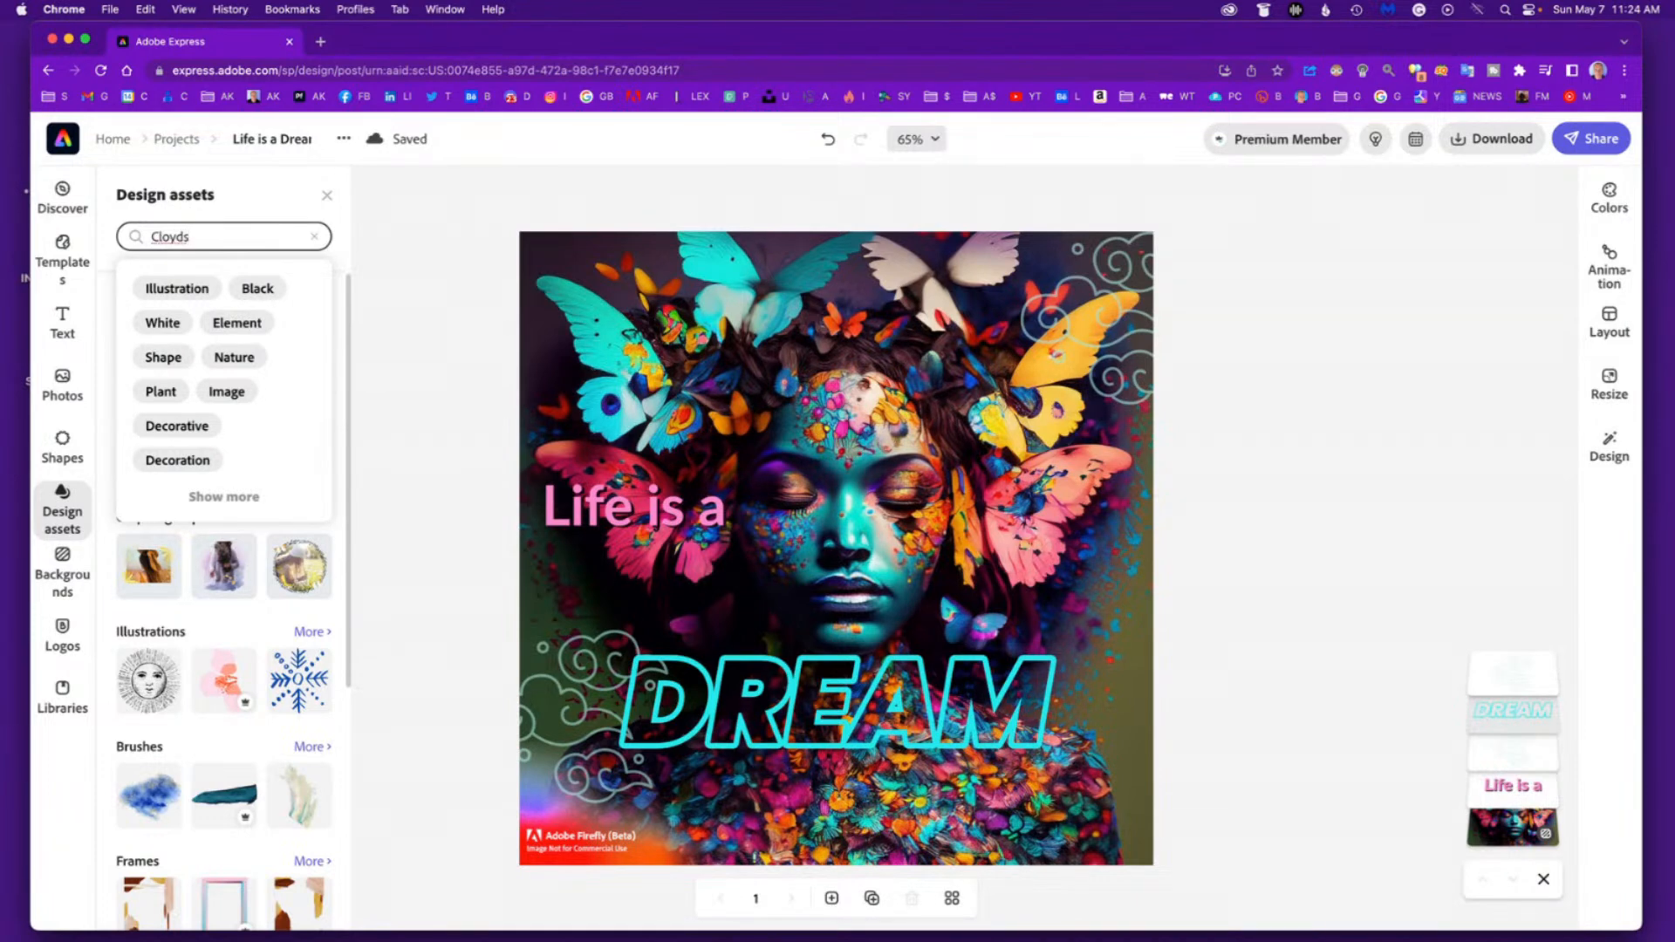
{"action": "key", "text": "BackSpace"}
{"action": "type", "text": "u"}
{"action": "key", "text": "Return"}
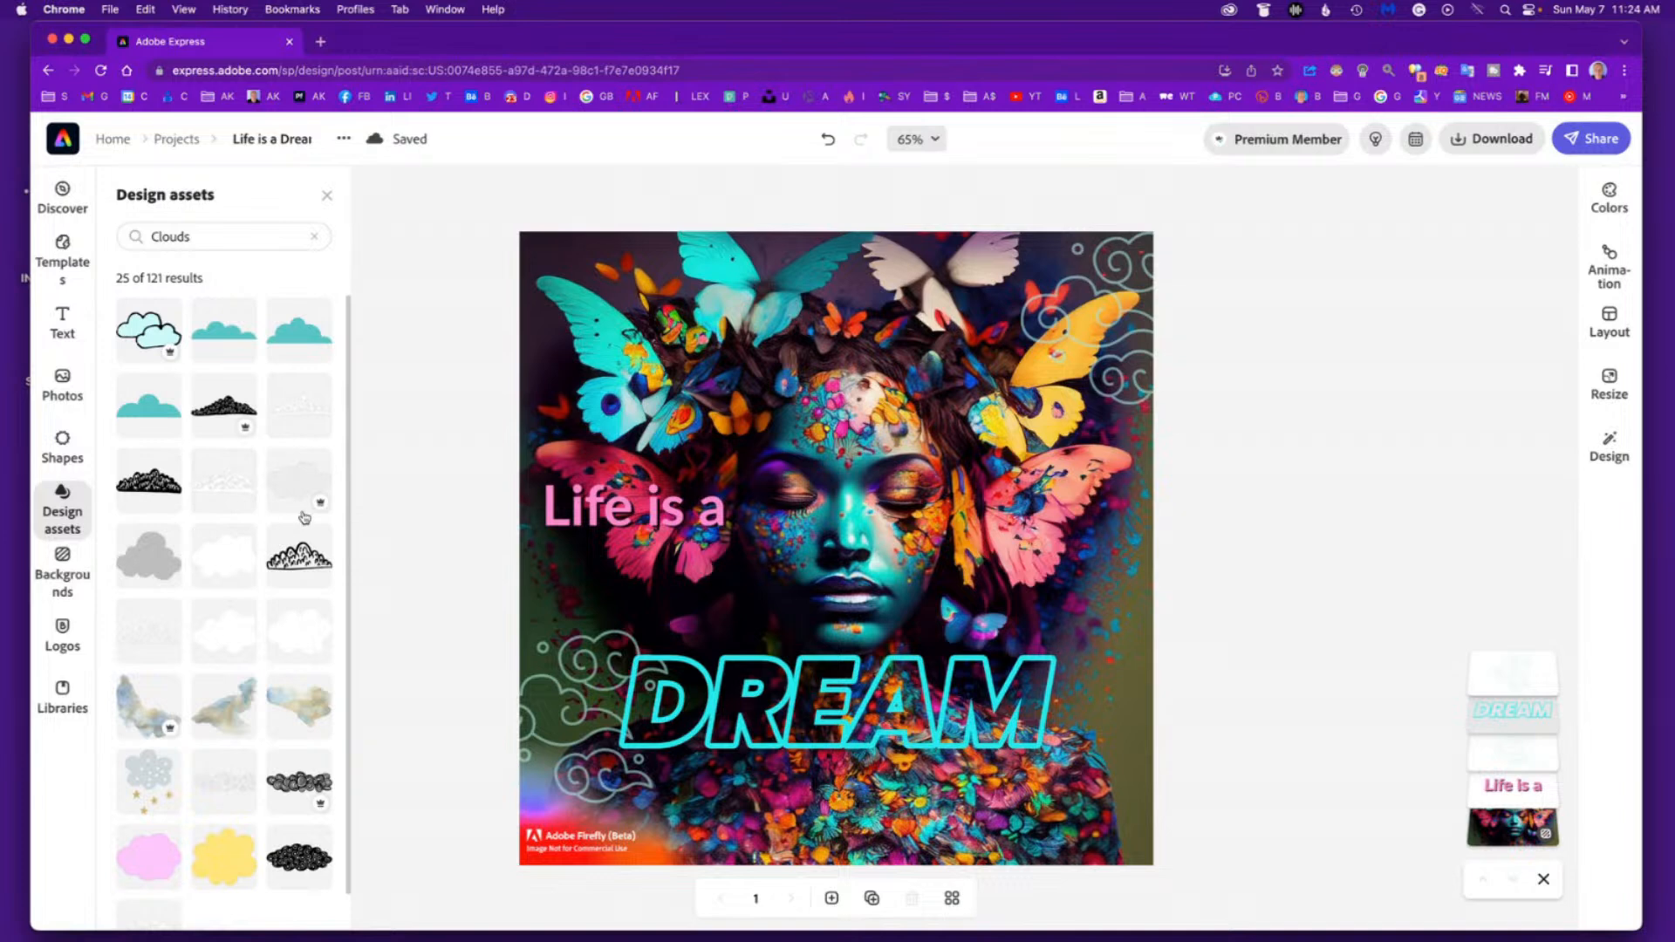
Add the wide black swirl-patterned cloud illustration and place it beside the face, running past the design's right edge above DREAM
{"action": "scroll", "coordinate": [305, 523], "scroll_direction": "down", "scroll_amount": 1}
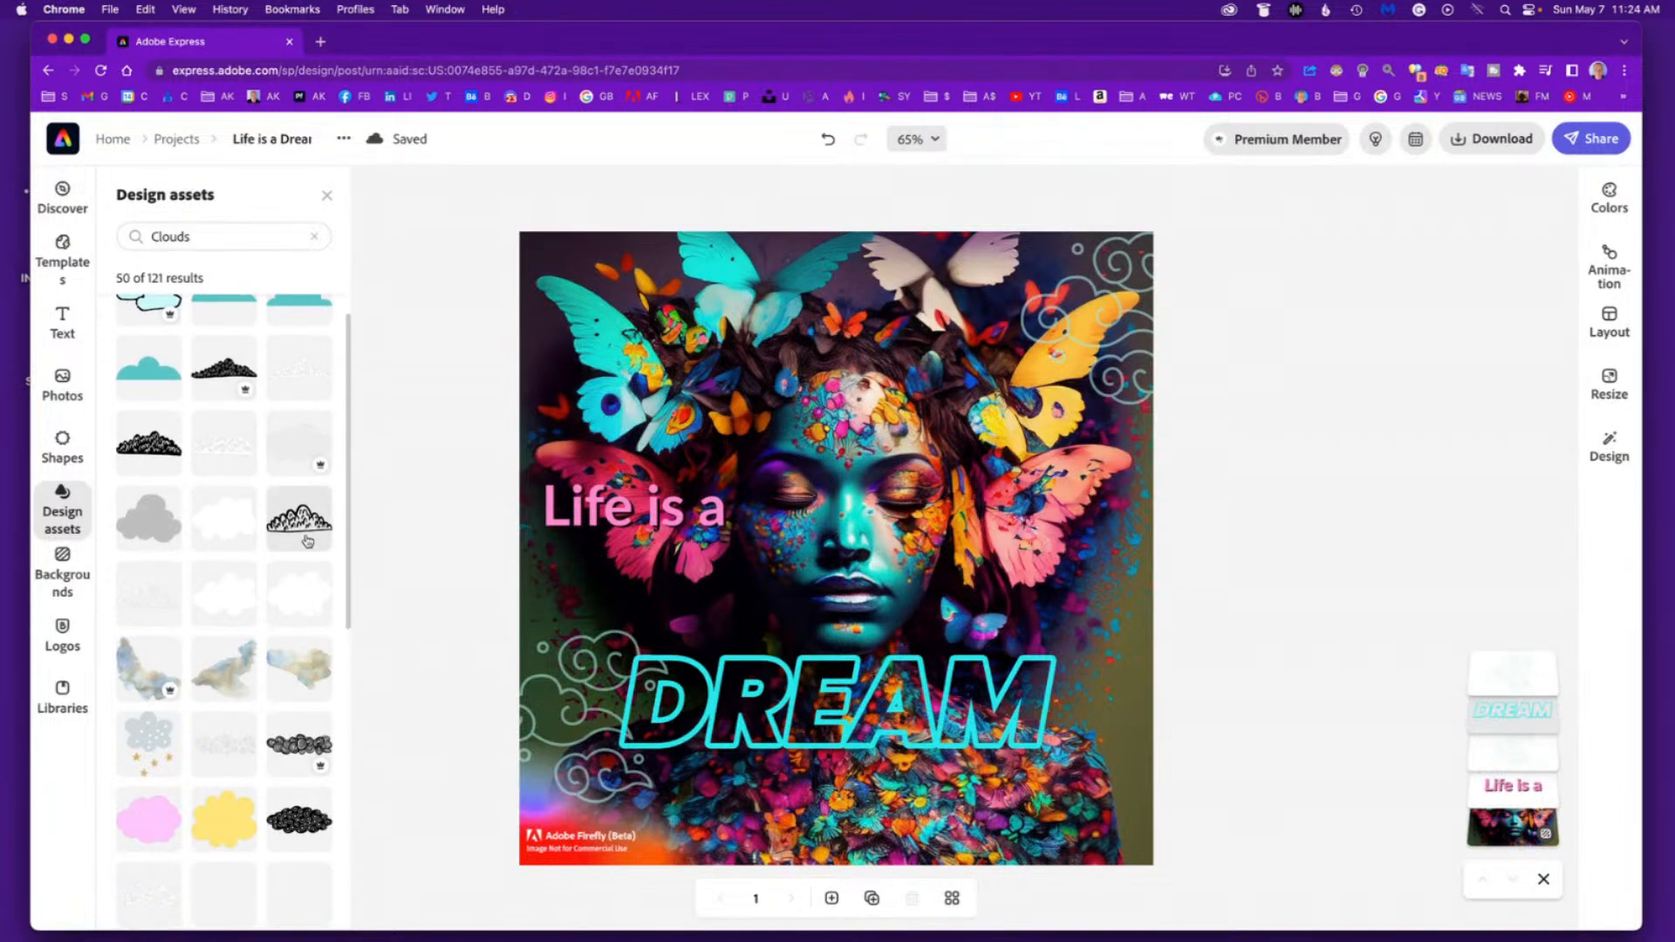
{"action": "scroll", "coordinate": [325, 602], "scroll_direction": "down", "scroll_amount": 3}
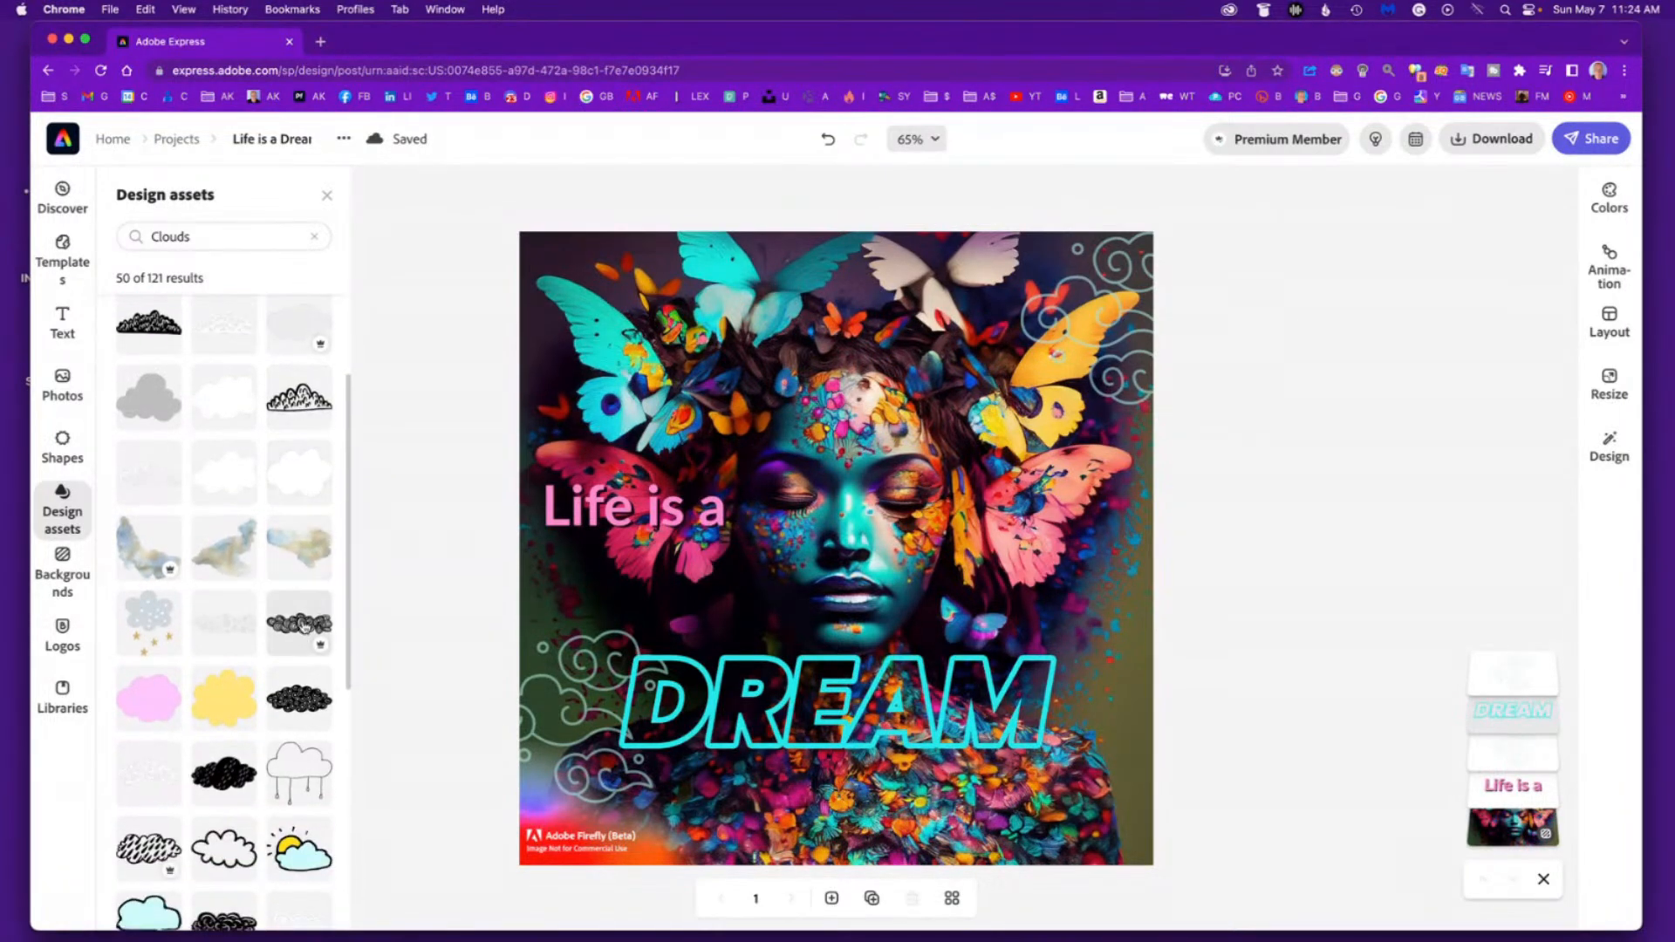
{"action": "left_click", "coordinate": [303, 624]}
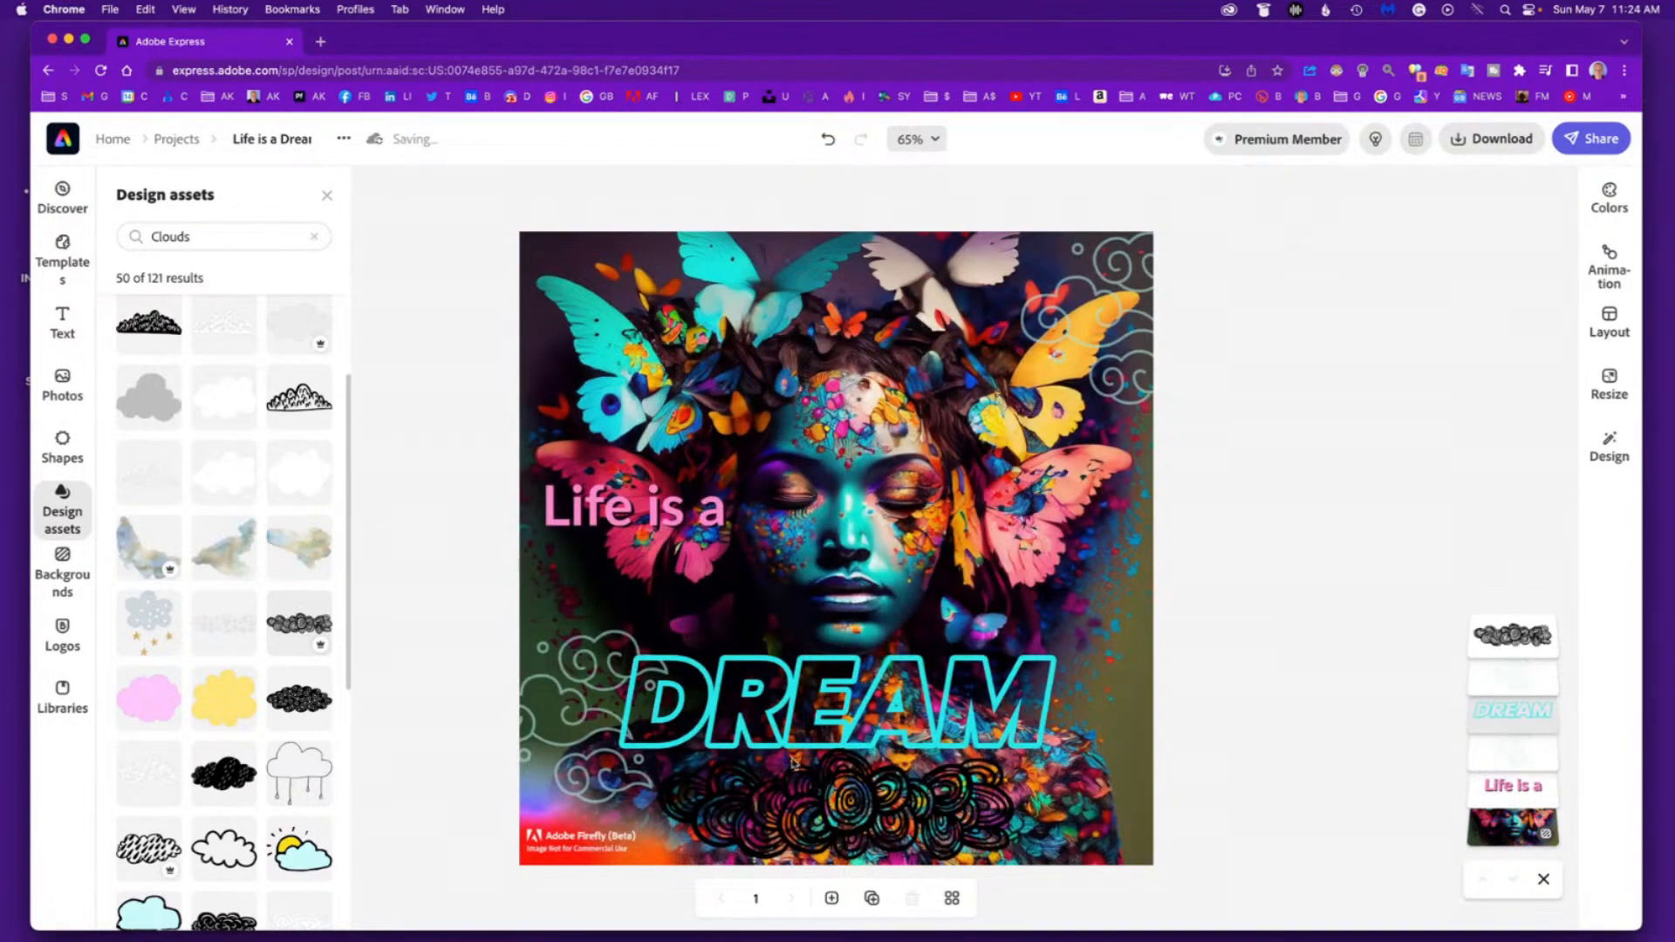
{"action": "left_click", "coordinate": [902, 811]}
{"action": "mouse_move", "coordinate": [937, 744]}
{"action": "left_mouse_down"}
{"action": "mouse_move", "coordinate": [938, 463]}
{"action": "mouse_move", "coordinate": [831, 288]}
{"action": "mouse_move", "coordinate": [938, 337]}
{"action": "left_mouse_up"}
{"action": "mouse_move", "coordinate": [1041, 521]}
{"action": "left_mouse_down"}
{"action": "mouse_move", "coordinate": [1256, 580]}
{"action": "mouse_move", "coordinate": [1216, 583]}
{"action": "left_mouse_up"}
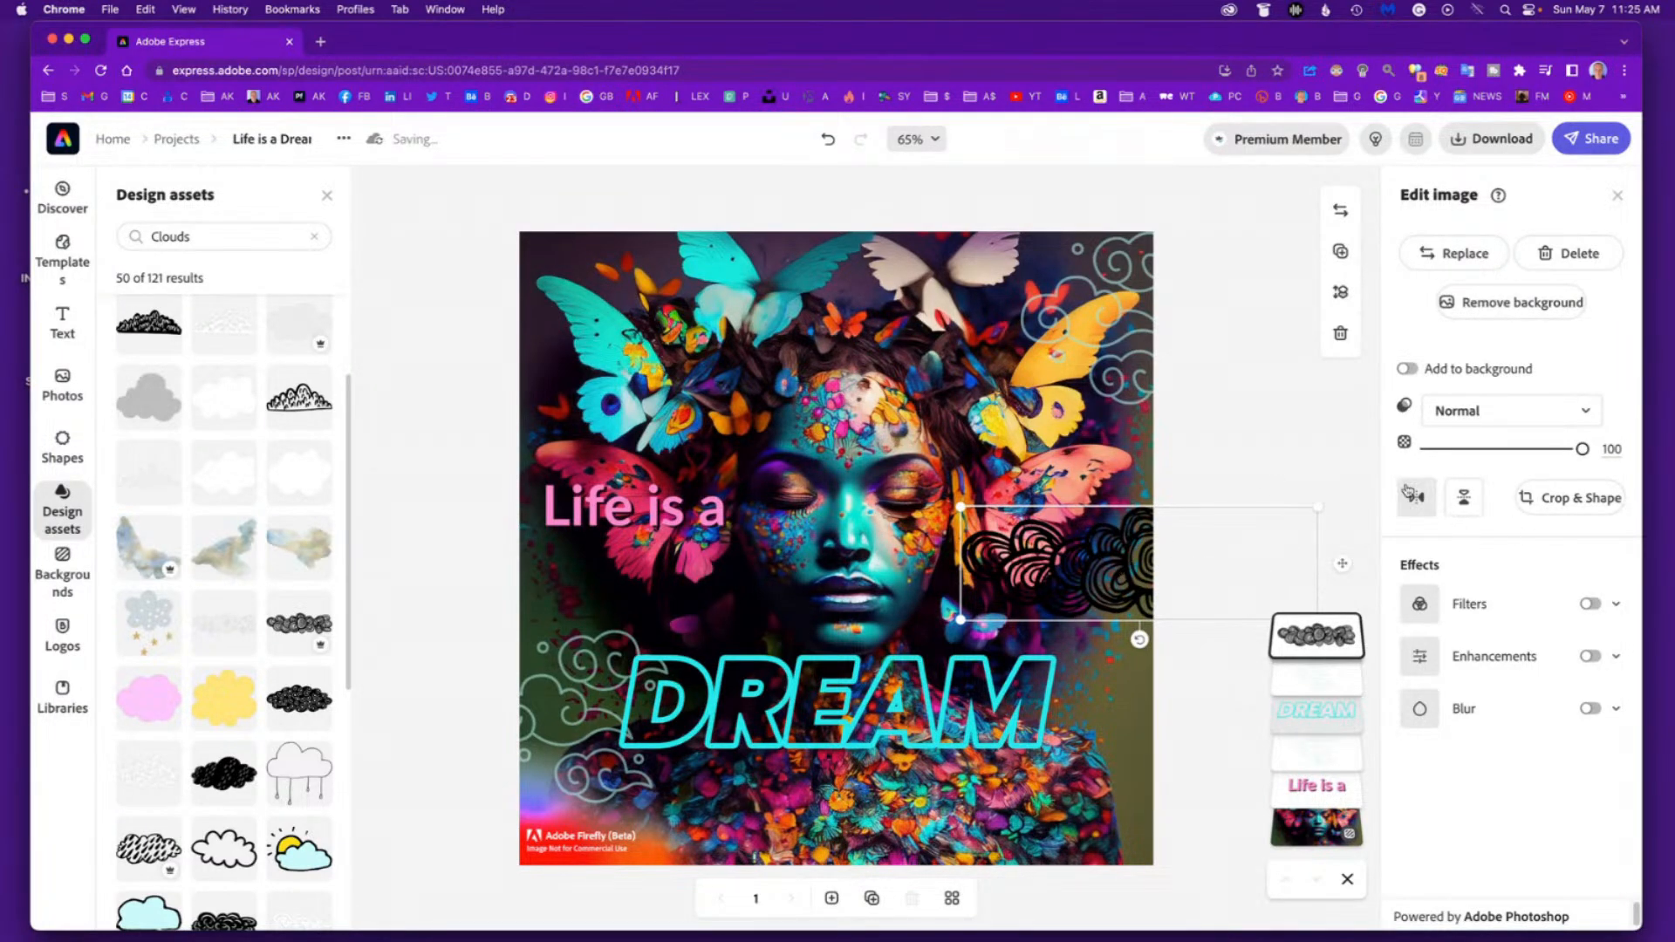
{"action": "left_click", "coordinate": [1279, 443]}
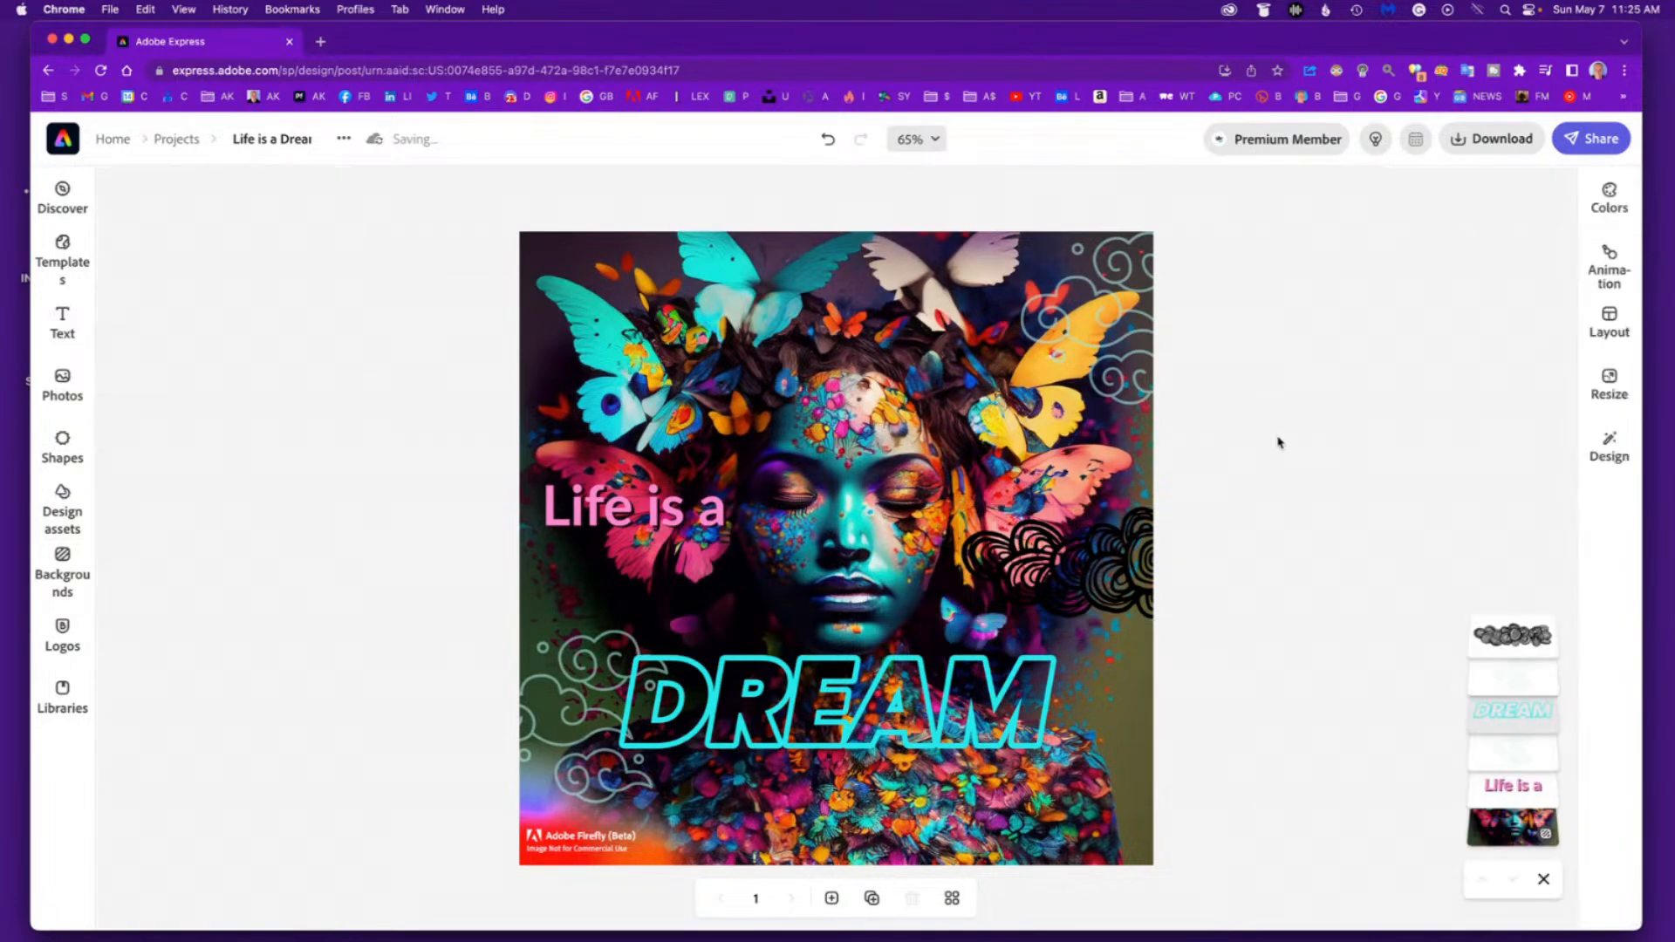
Apply the Duotone filter to the black swirl cloud and set its shadows colour to the palette's bright cyan
{"action": "left_click", "coordinate": [1118, 568]}
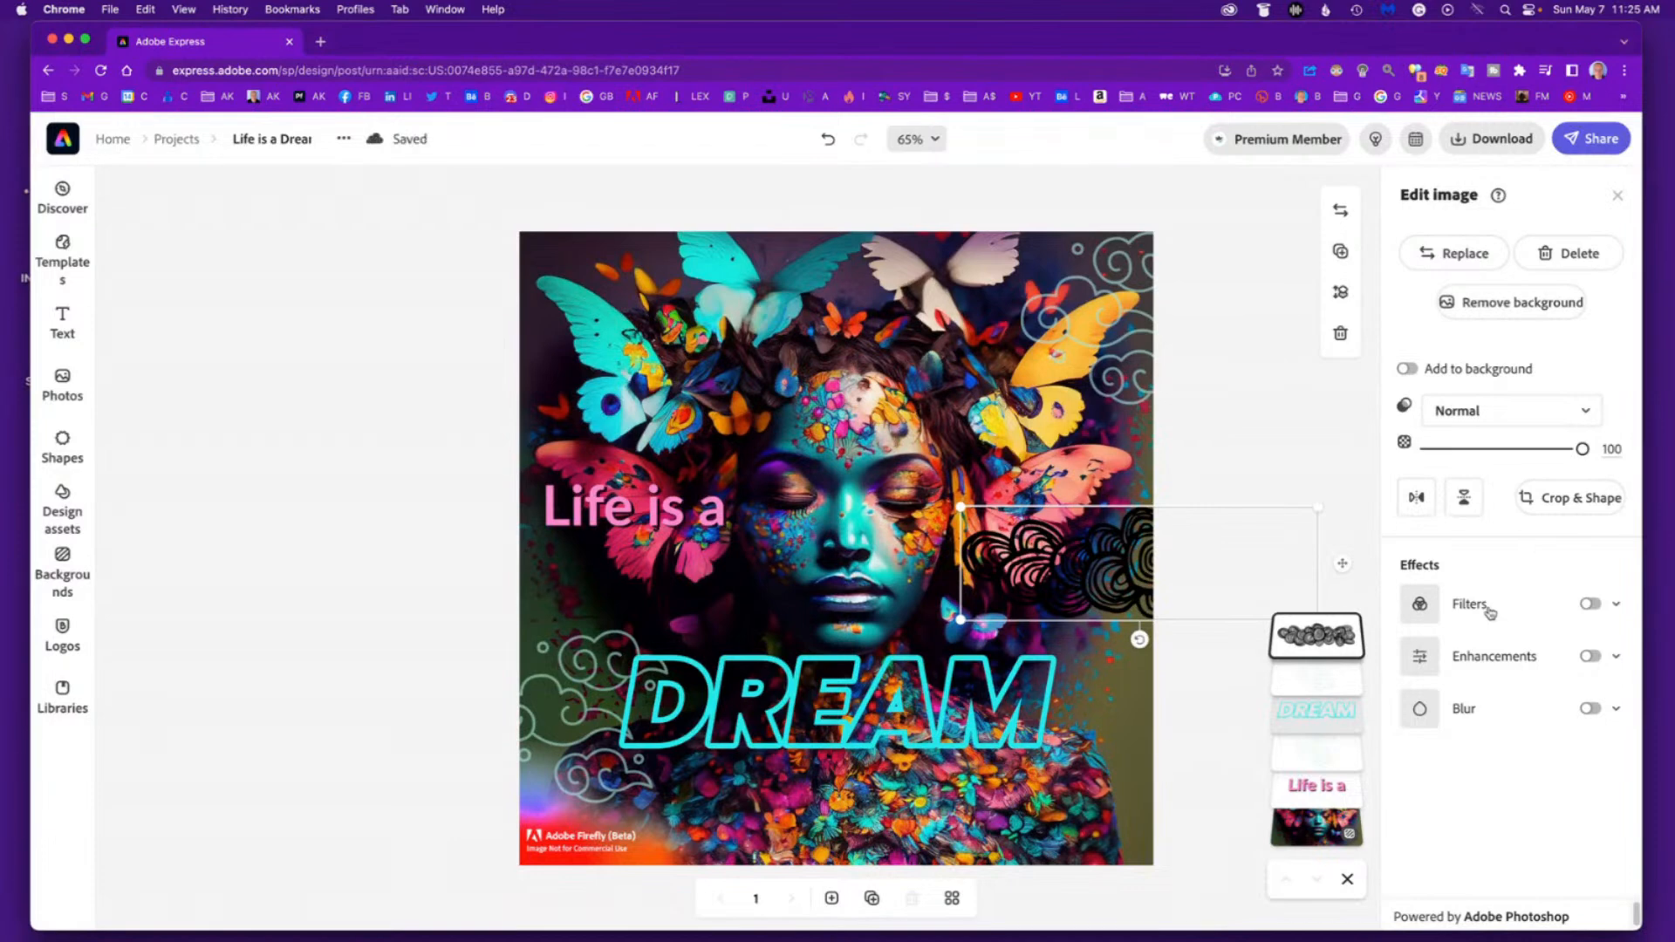
{"action": "left_click", "coordinate": [1516, 608]}
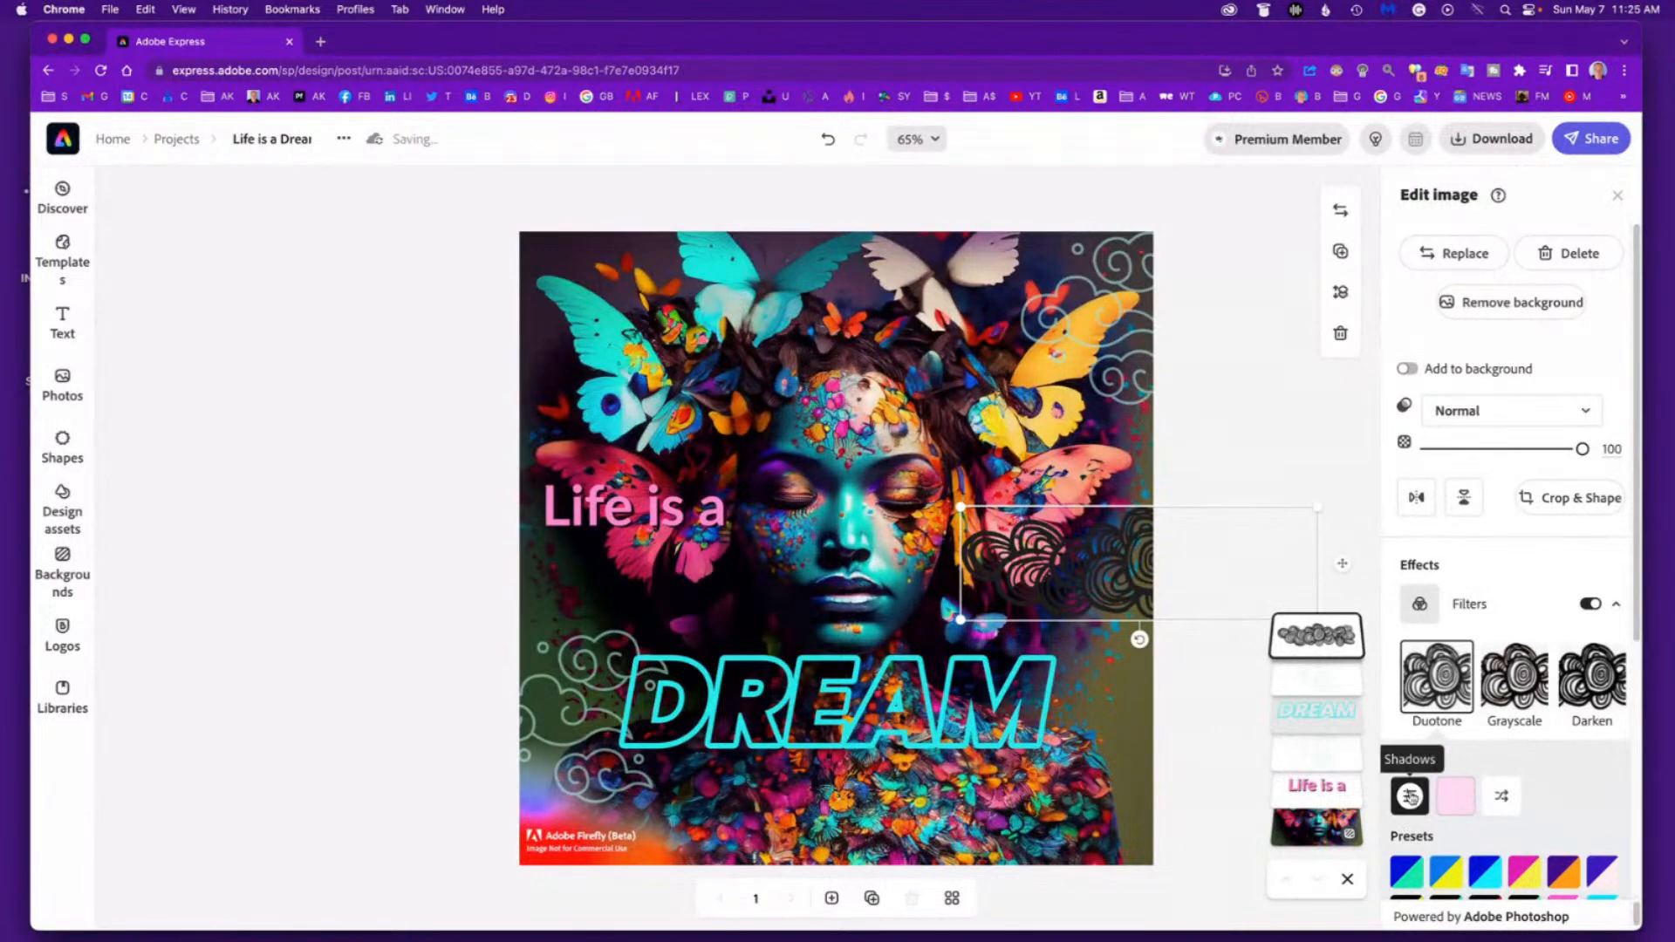
{"action": "left_click", "coordinate": [1410, 796]}
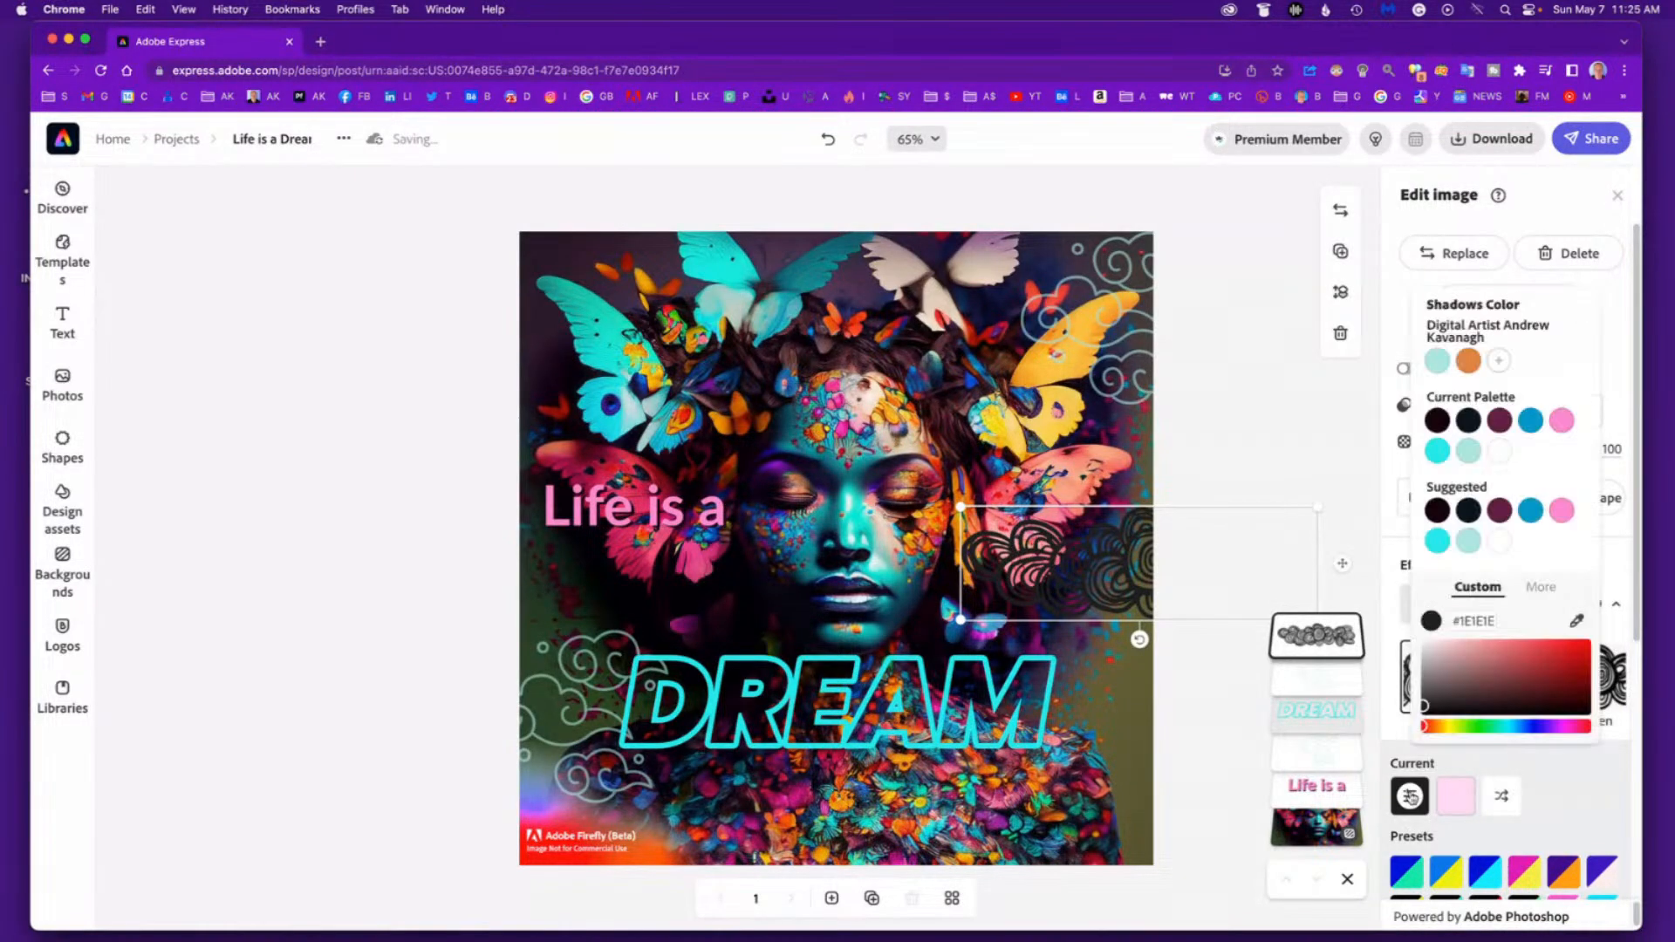
{"action": "left_click", "coordinate": [1438, 451]}
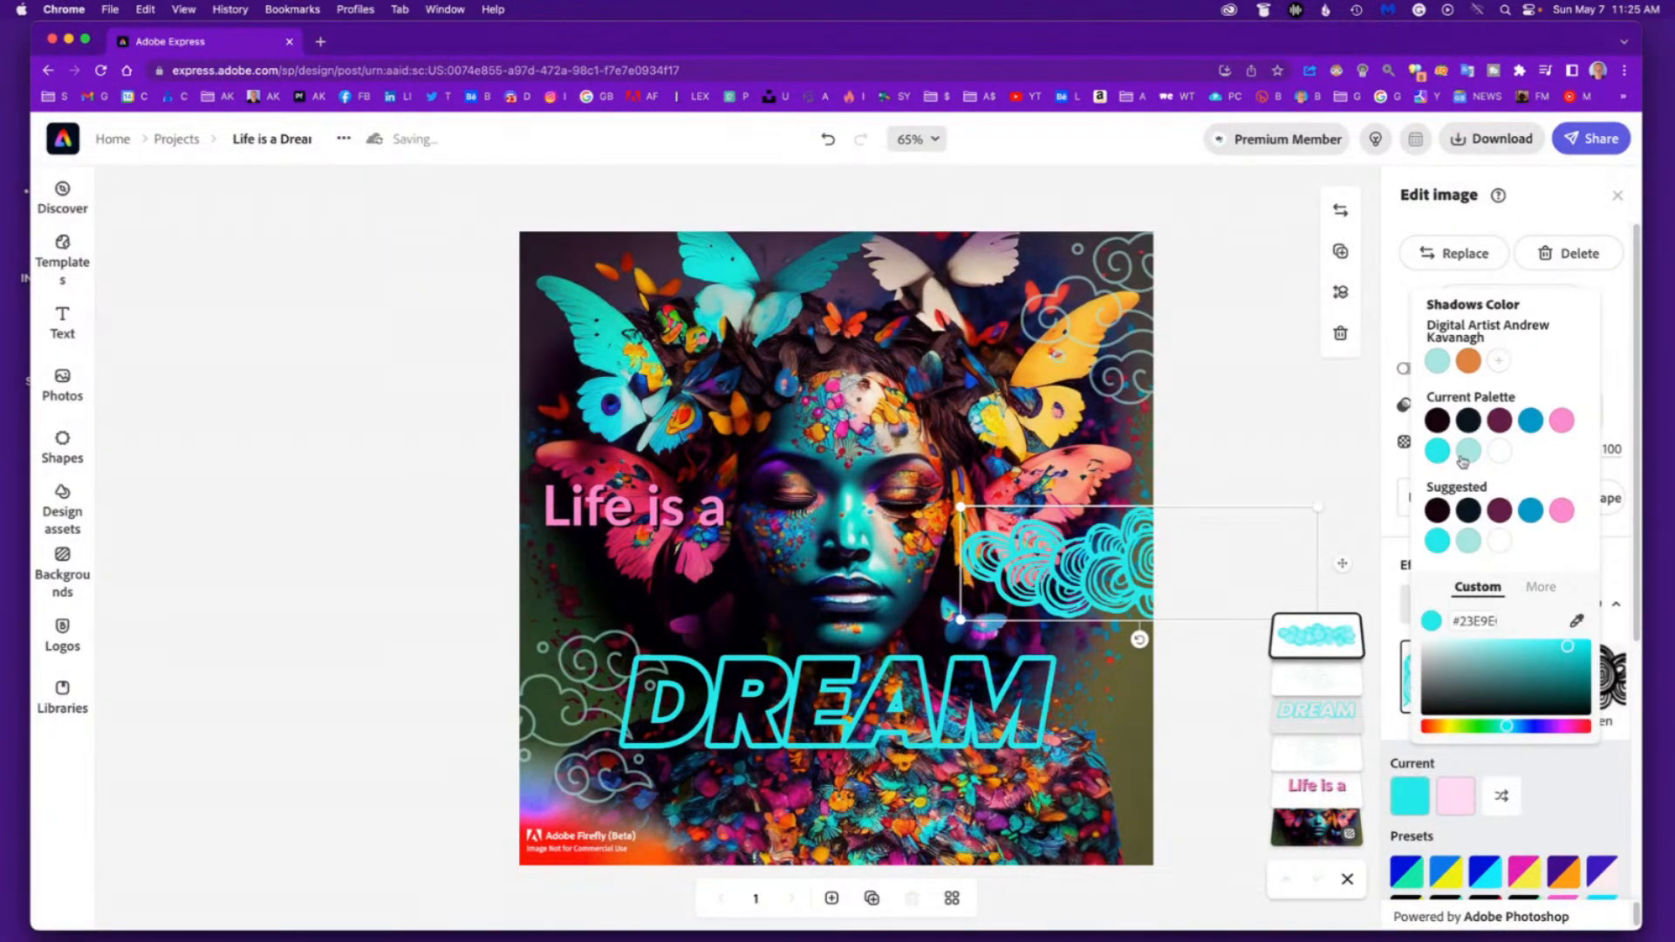
{"action": "left_click", "coordinate": [1468, 453]}
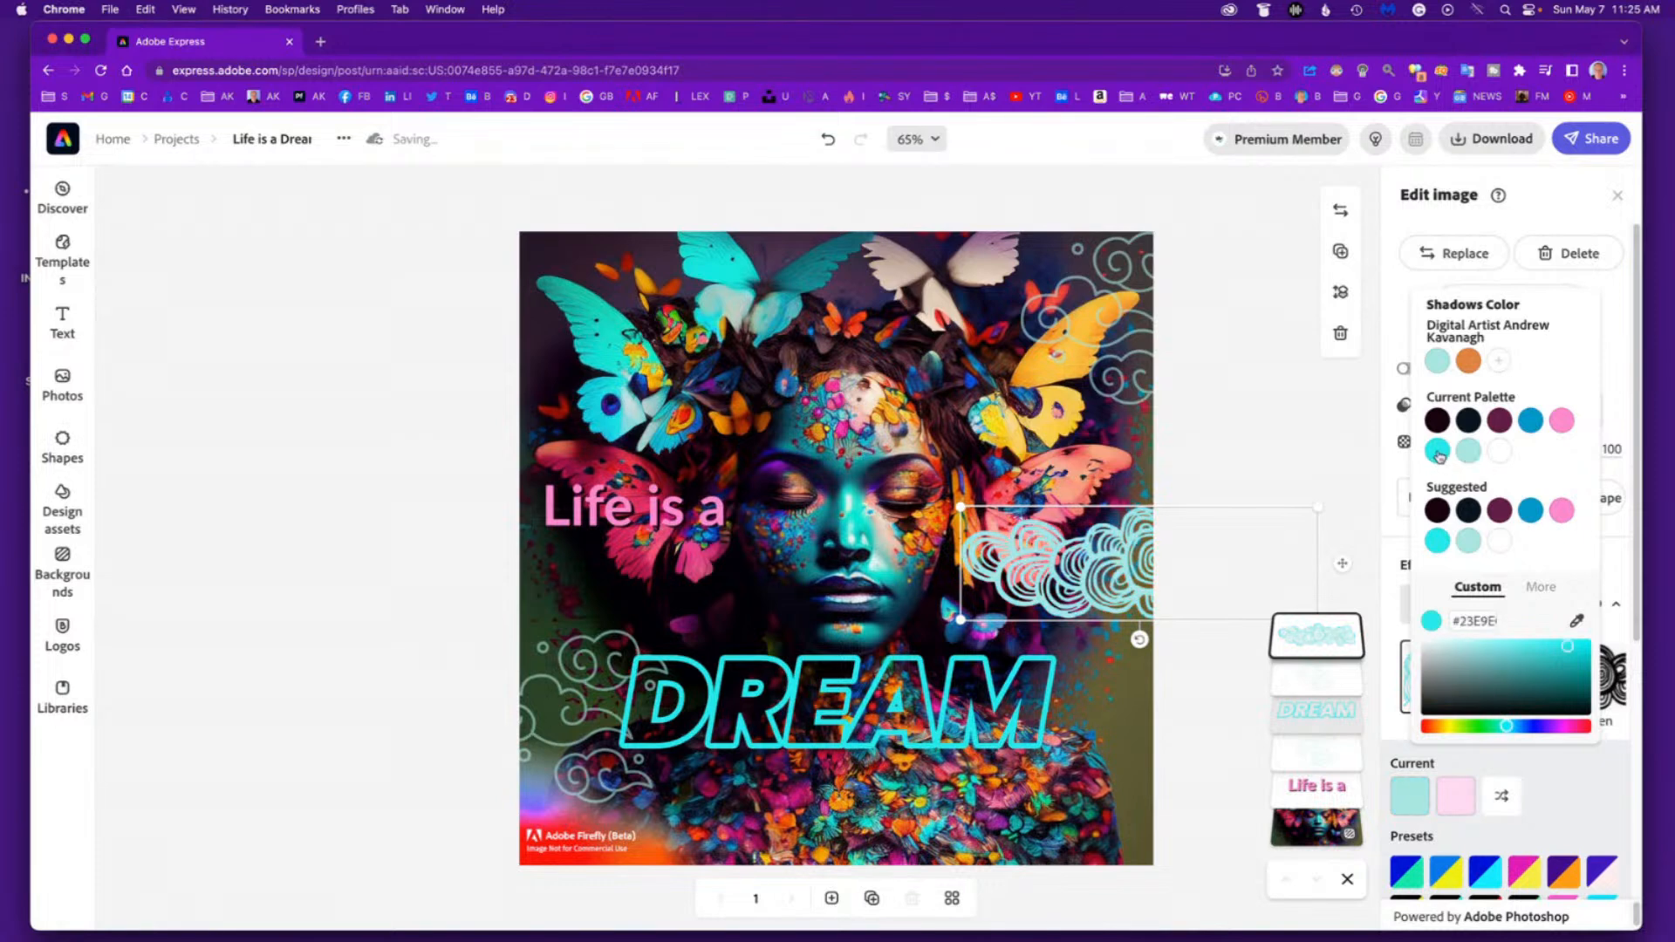
{"action": "left_click", "coordinate": [1438, 451]}
{"action": "left_click", "coordinate": [1295, 463]}
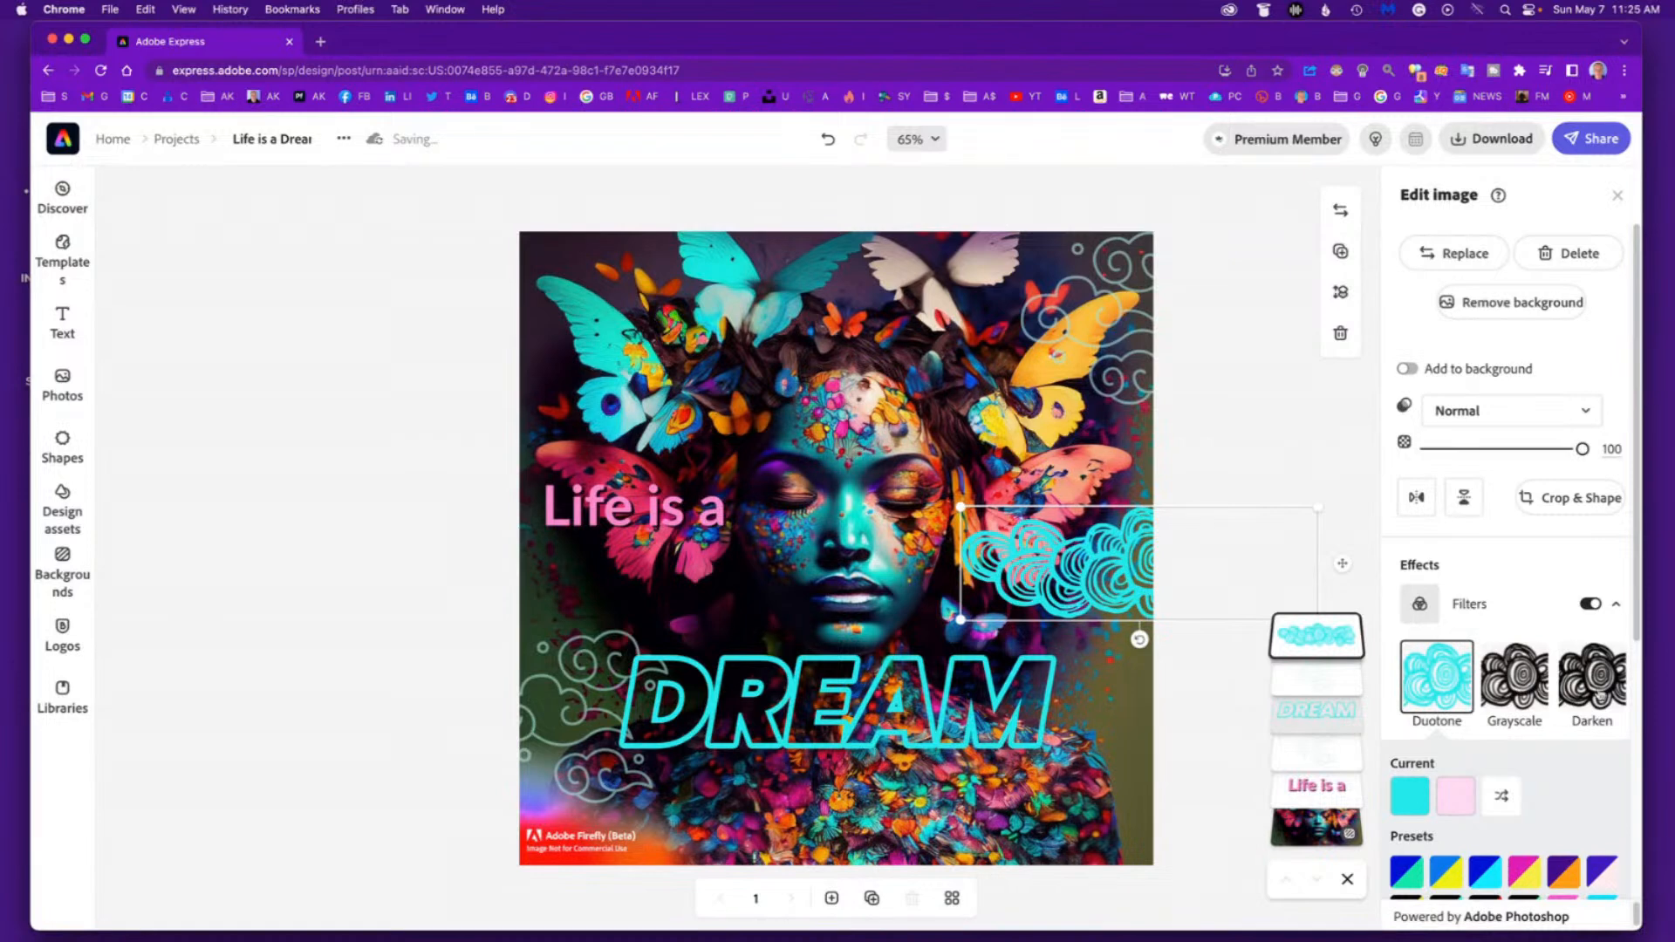
Try several purple, blue and black Duotone presets on the swirl cloud
{"action": "left_click", "coordinate": [1617, 605]}
{"action": "left_click", "coordinate": [1617, 605]}
{"action": "scroll", "coordinate": [1498, 748], "scroll_direction": "down", "scroll_amount": 3}
{"action": "scroll", "coordinate": [1495, 747], "scroll_direction": "down", "scroll_amount": 3}
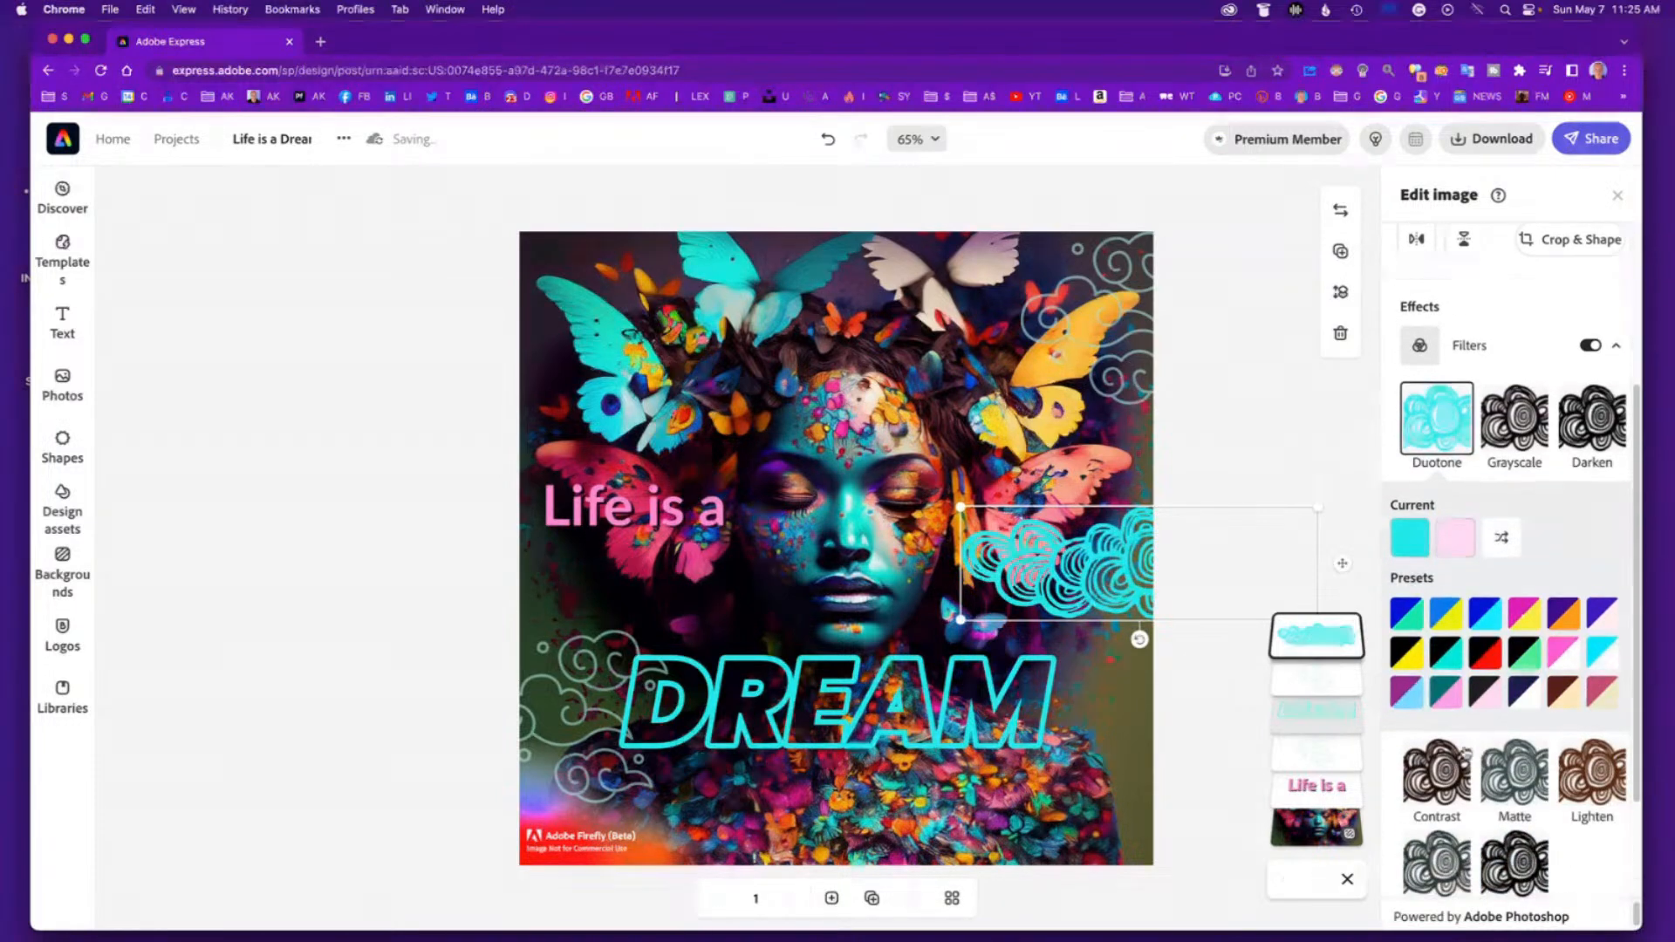
{"action": "left_click", "coordinate": [1408, 692]}
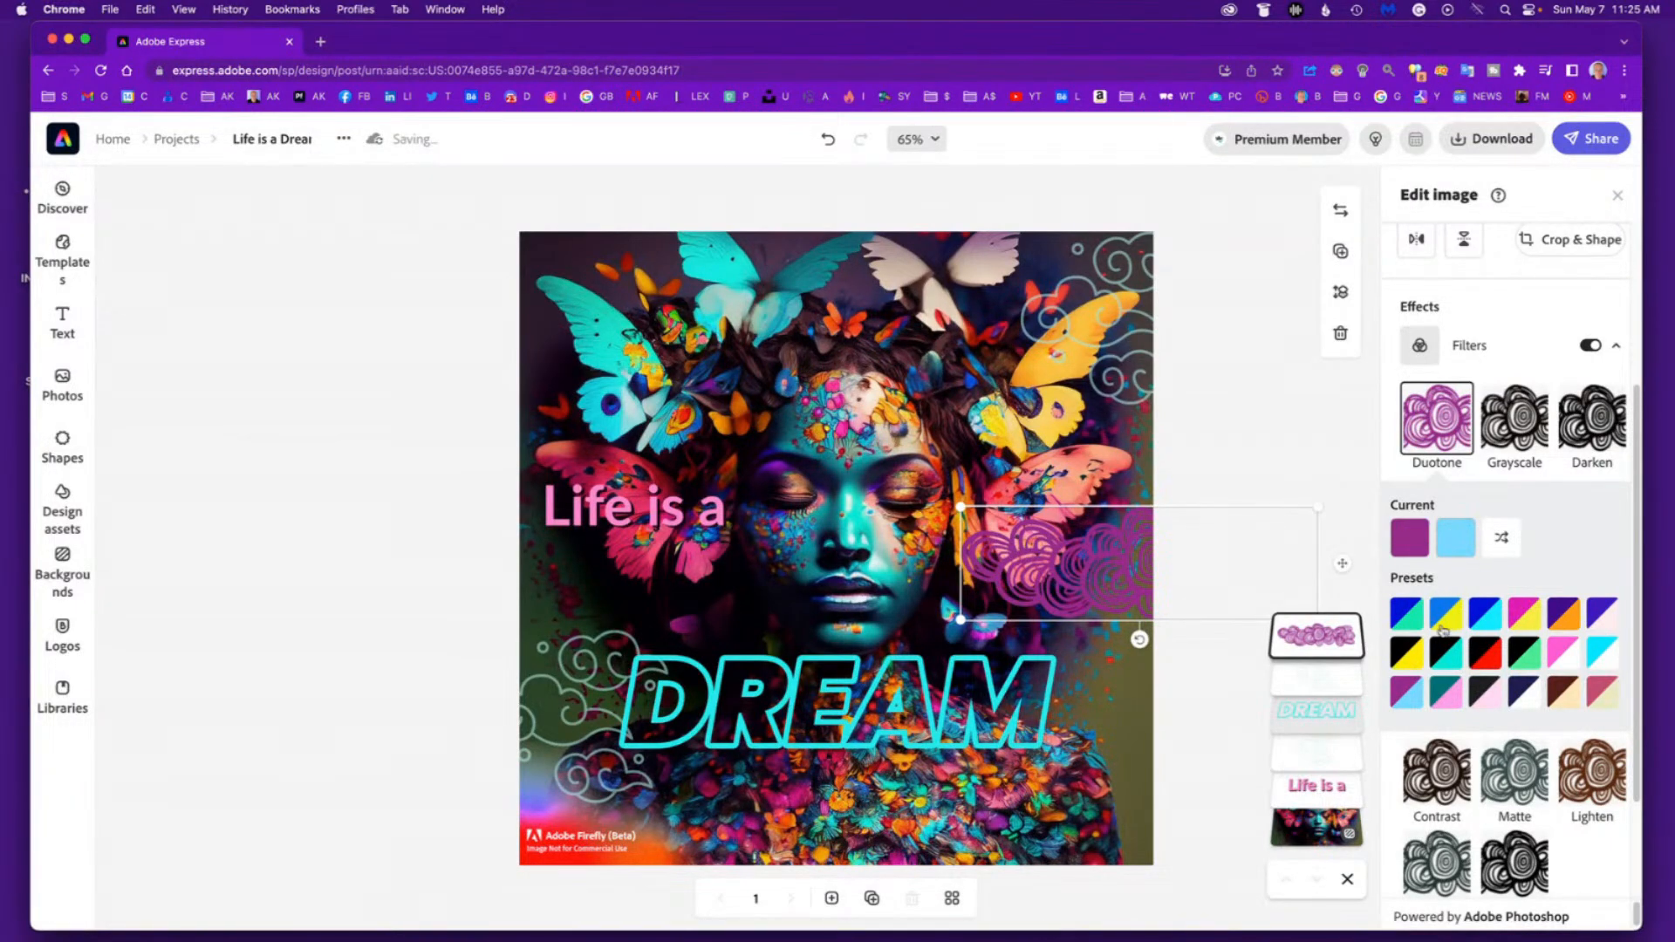
{"action": "left_click", "coordinate": [1409, 614]}
{"action": "left_click", "coordinate": [1450, 618]}
{"action": "left_click", "coordinate": [1499, 617]}
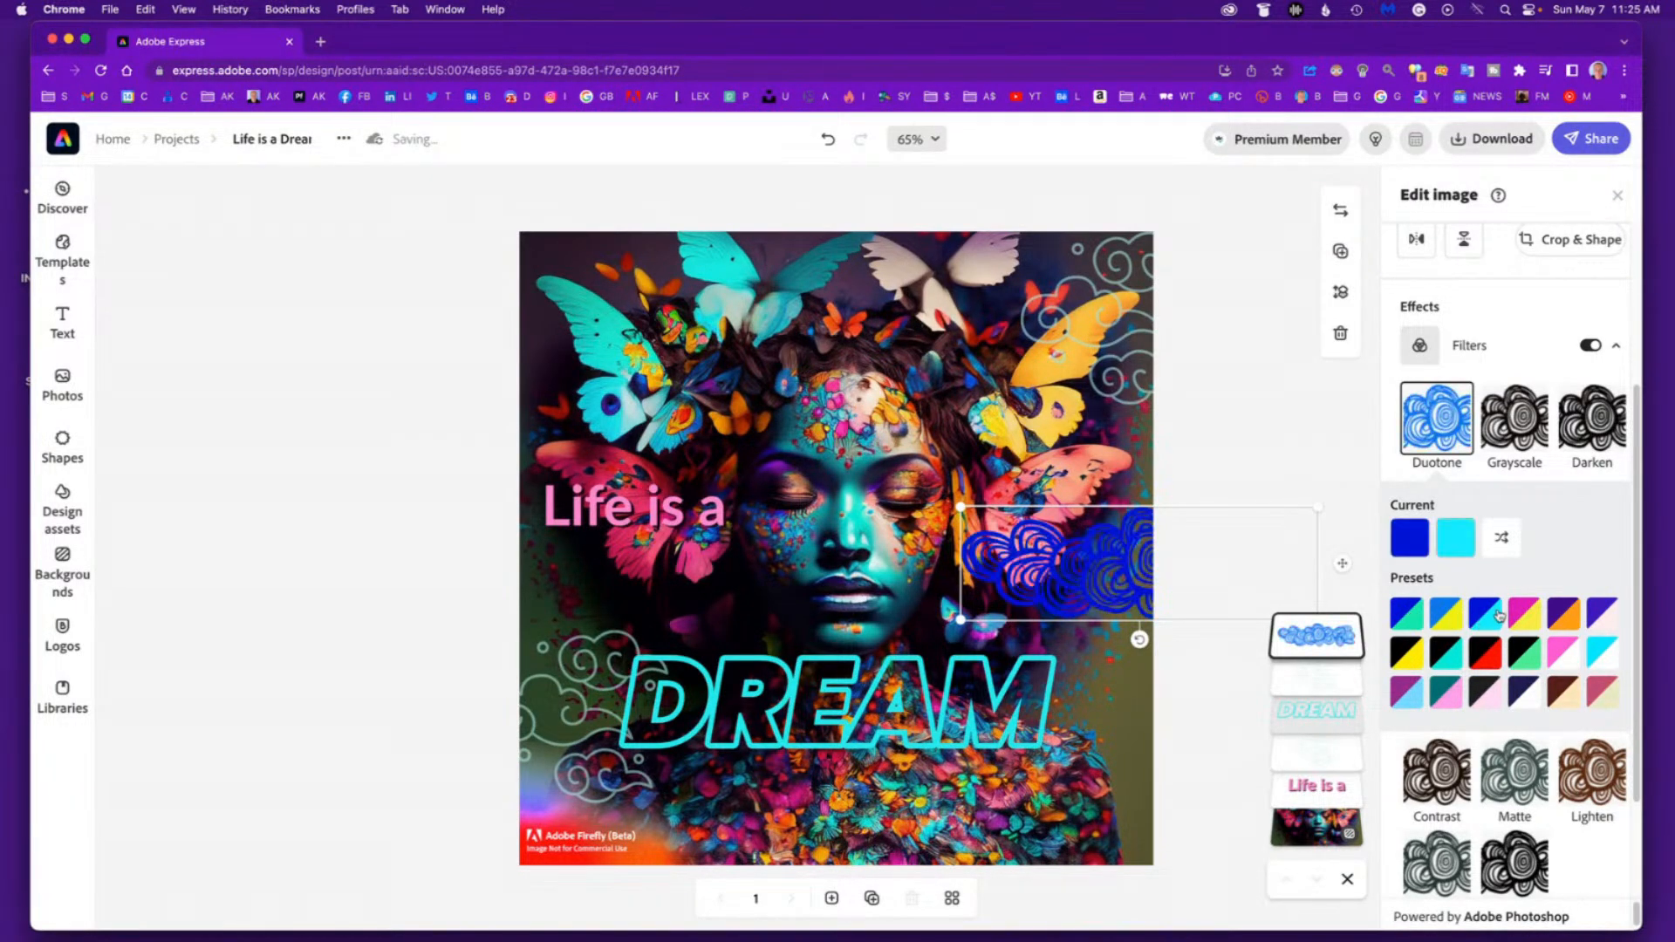
{"action": "left_click", "coordinate": [1446, 652]}
{"action": "left_click", "coordinate": [1405, 652]}
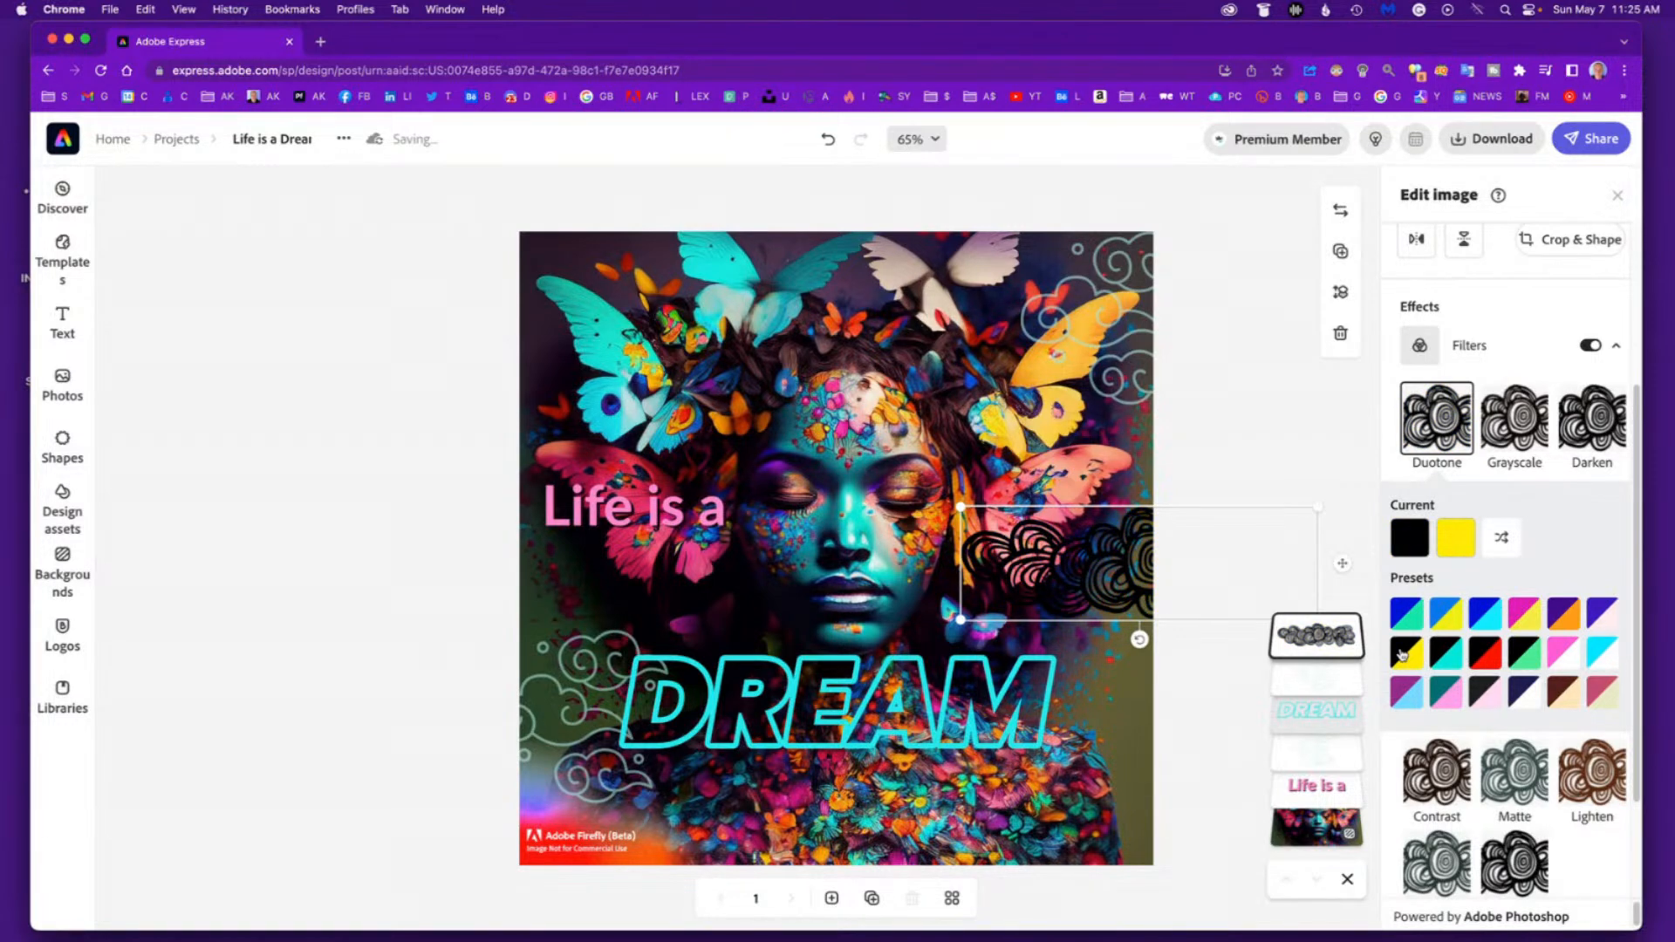
{"action": "left_click", "coordinate": [1527, 662]}
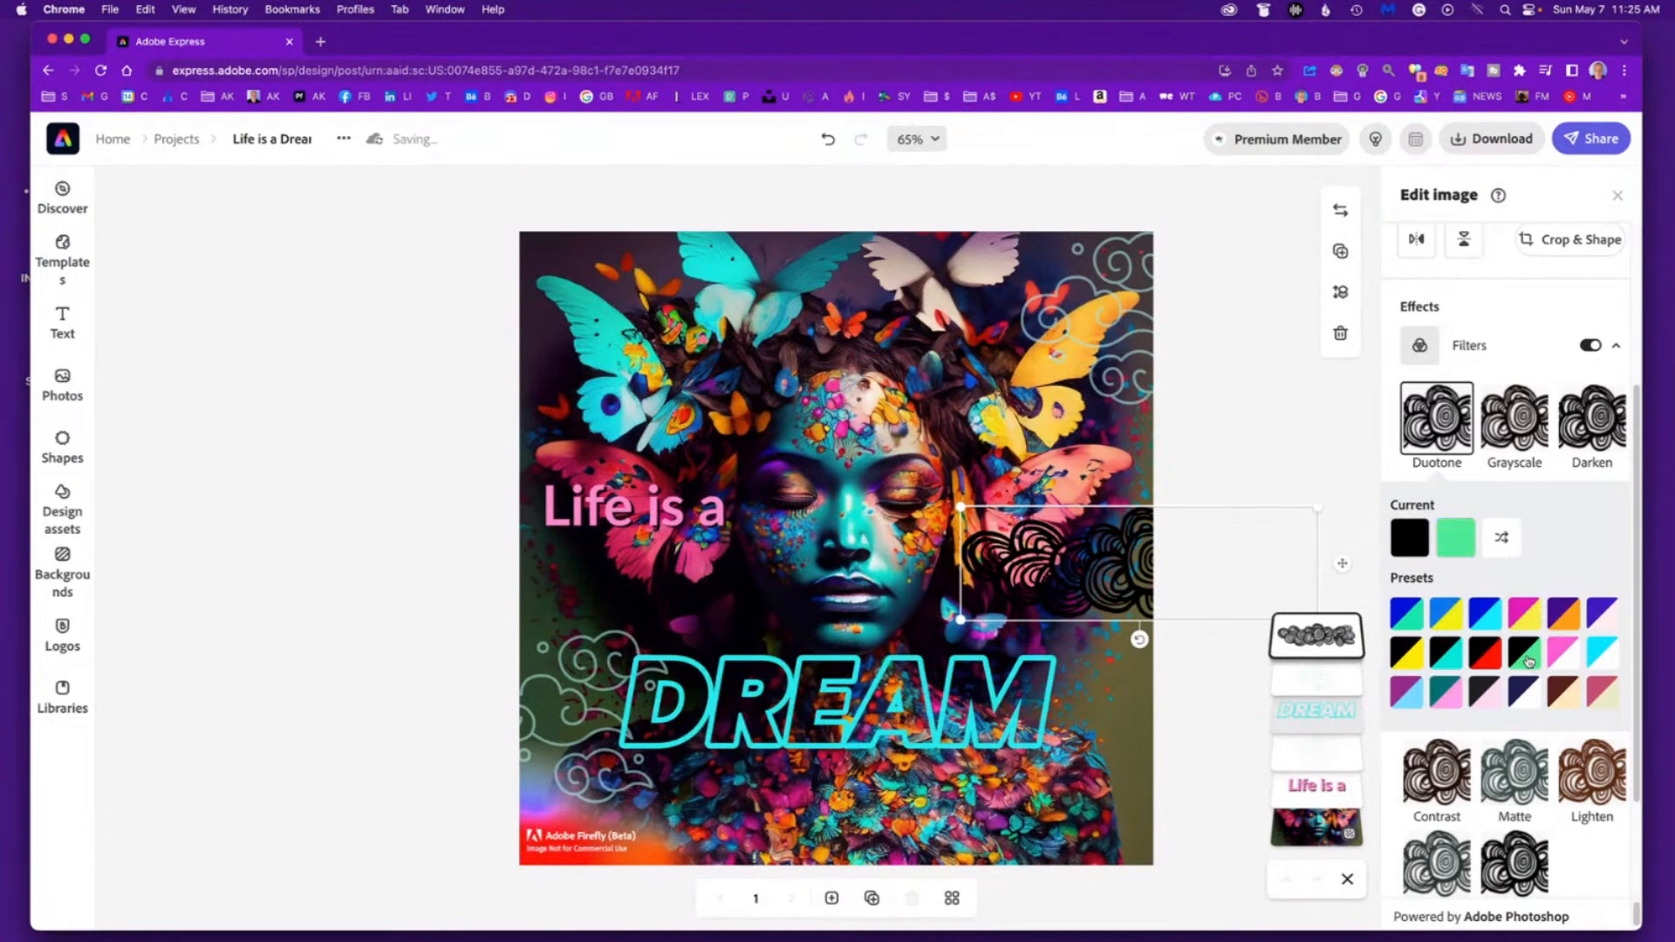
{"action": "left_click", "coordinate": [1481, 696]}
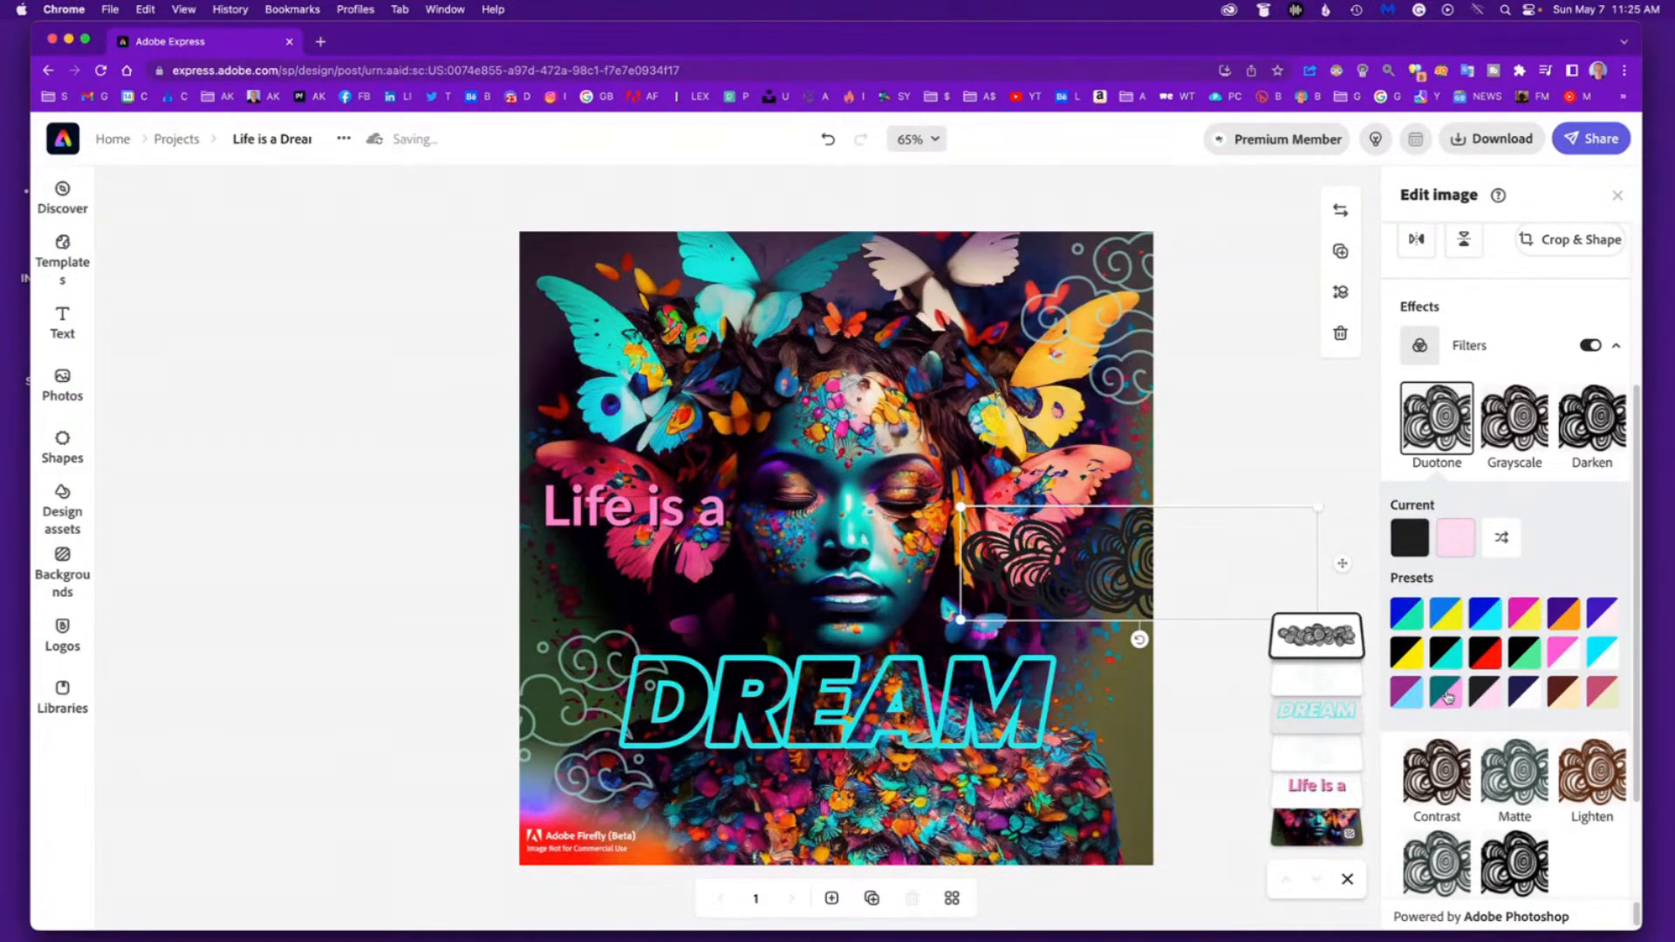
Apply the teal-and-pink Duotone preset to the swirl cloud and change its shadows colour to the palette's bright cyan
{"action": "left_click", "coordinate": [1441, 694]}
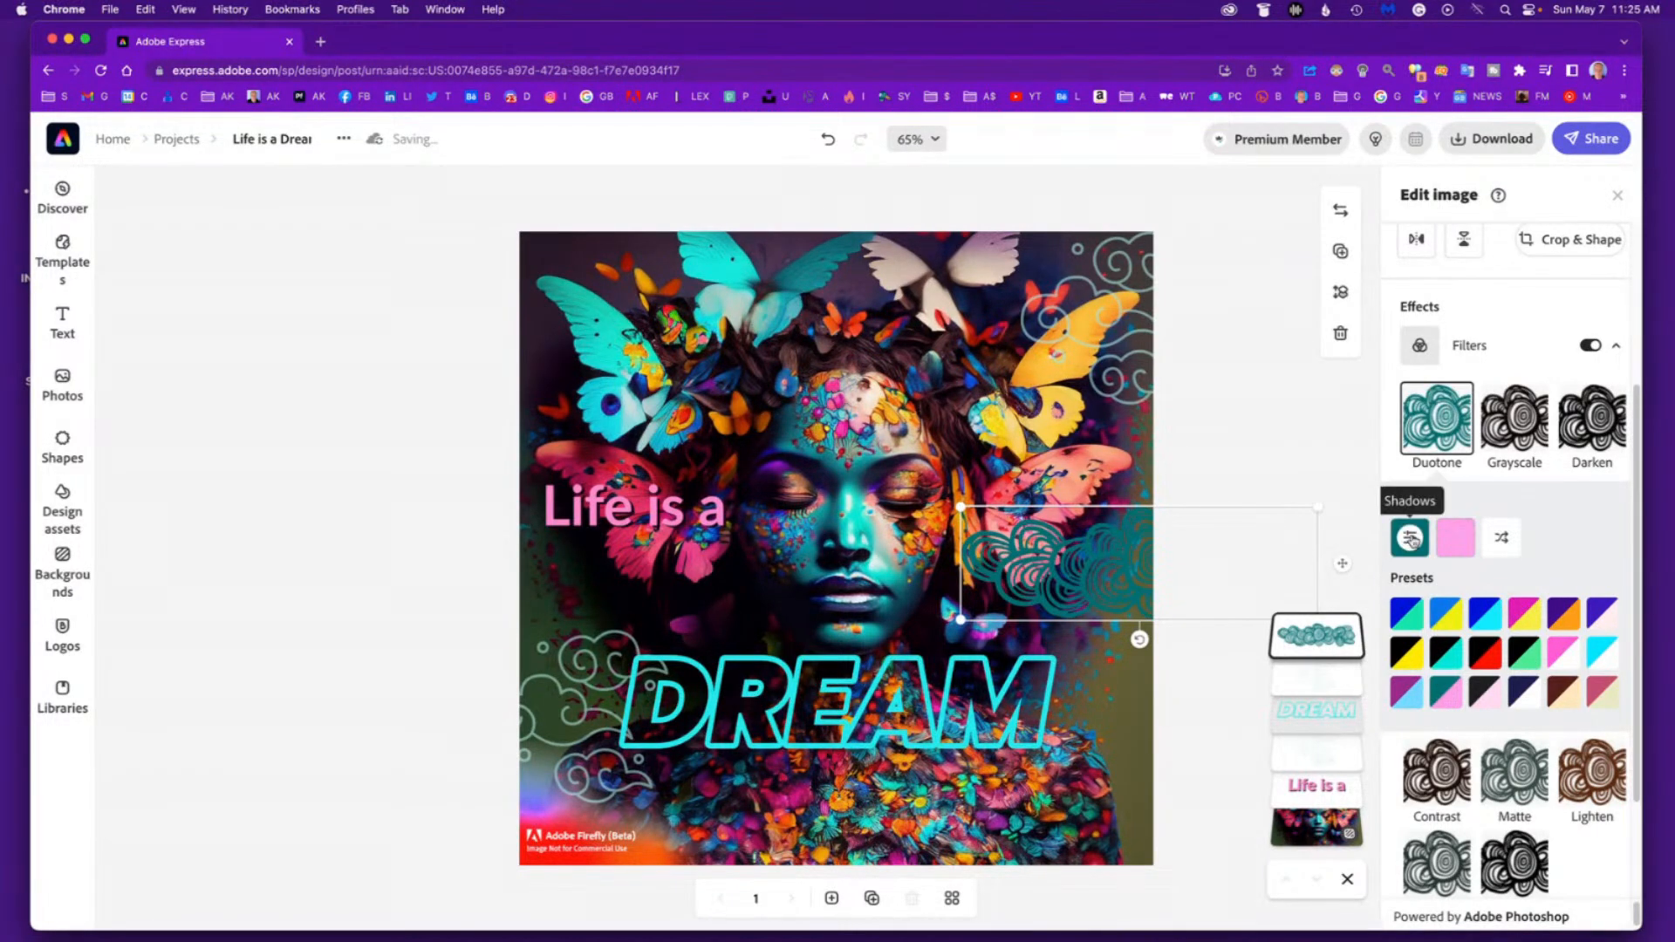
{"action": "left_click", "coordinate": [1410, 537]}
{"action": "left_click", "coordinate": [1211, 455]}
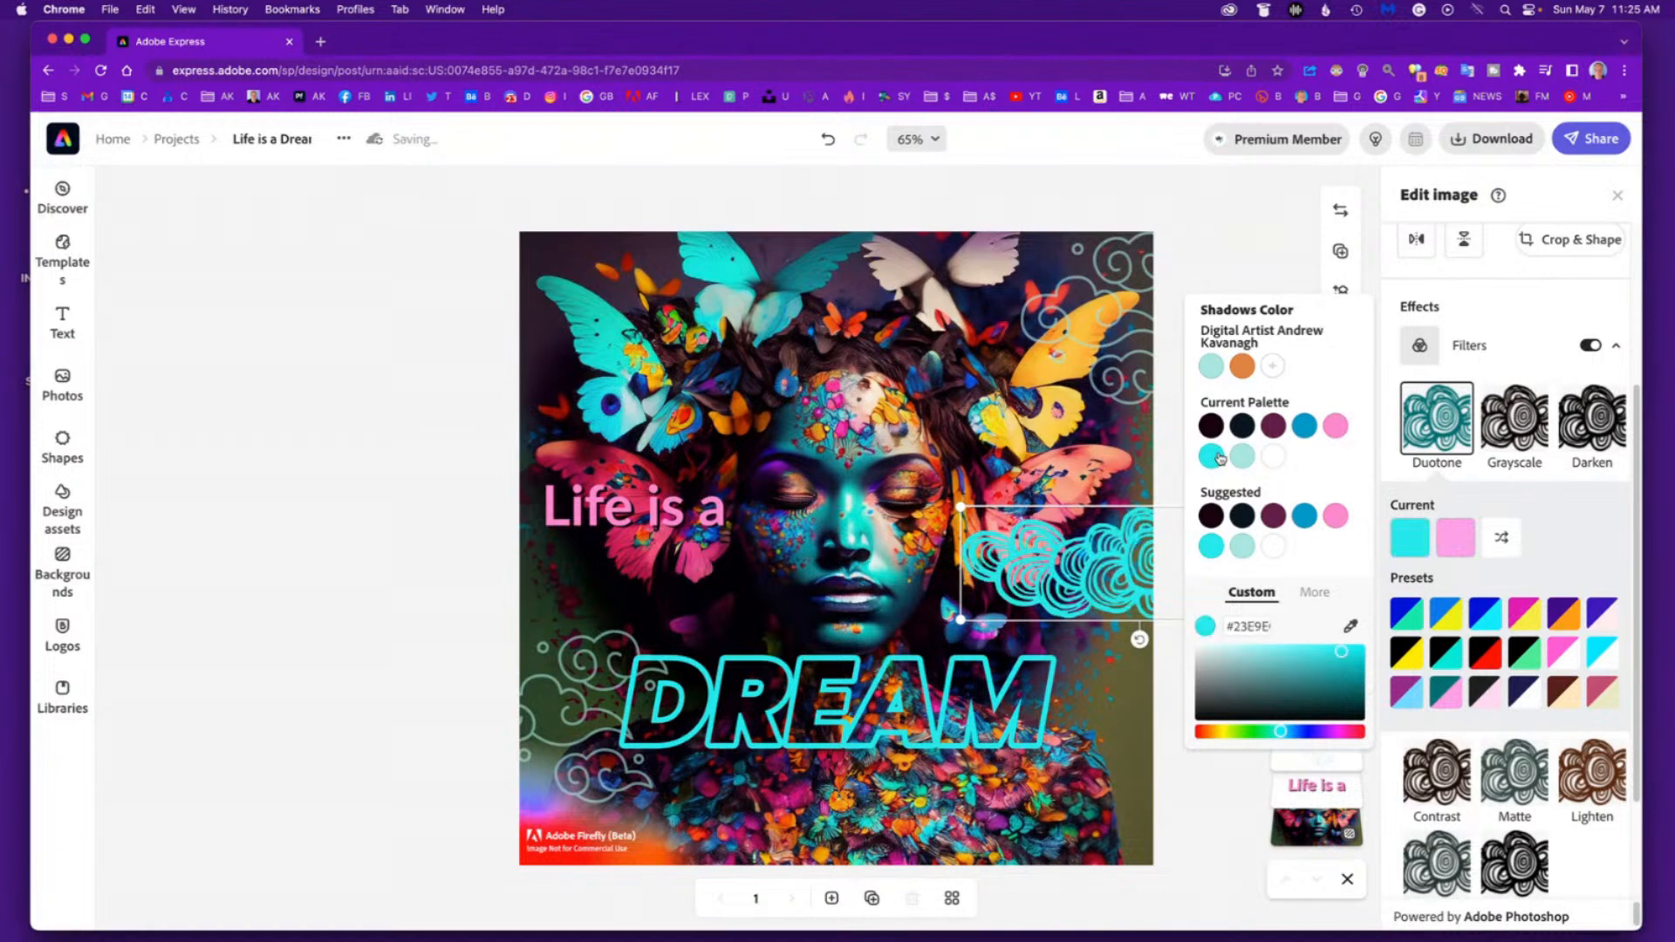
{"action": "left_click", "coordinate": [1112, 570]}
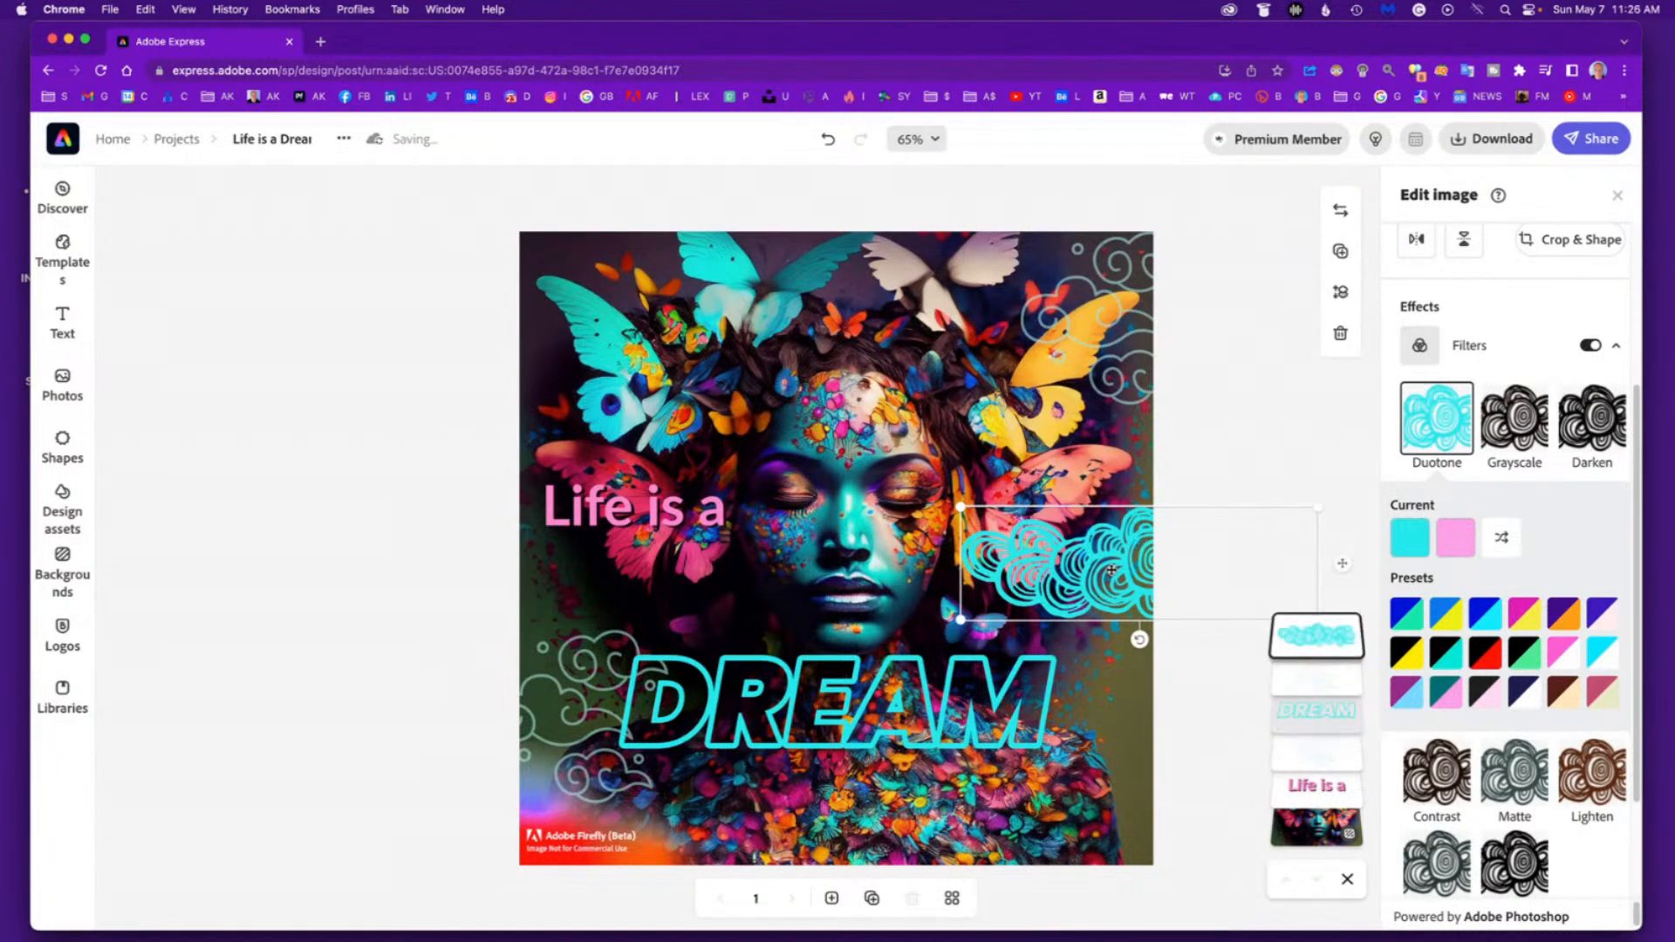
{"action": "left_click", "coordinate": [1261, 425]}
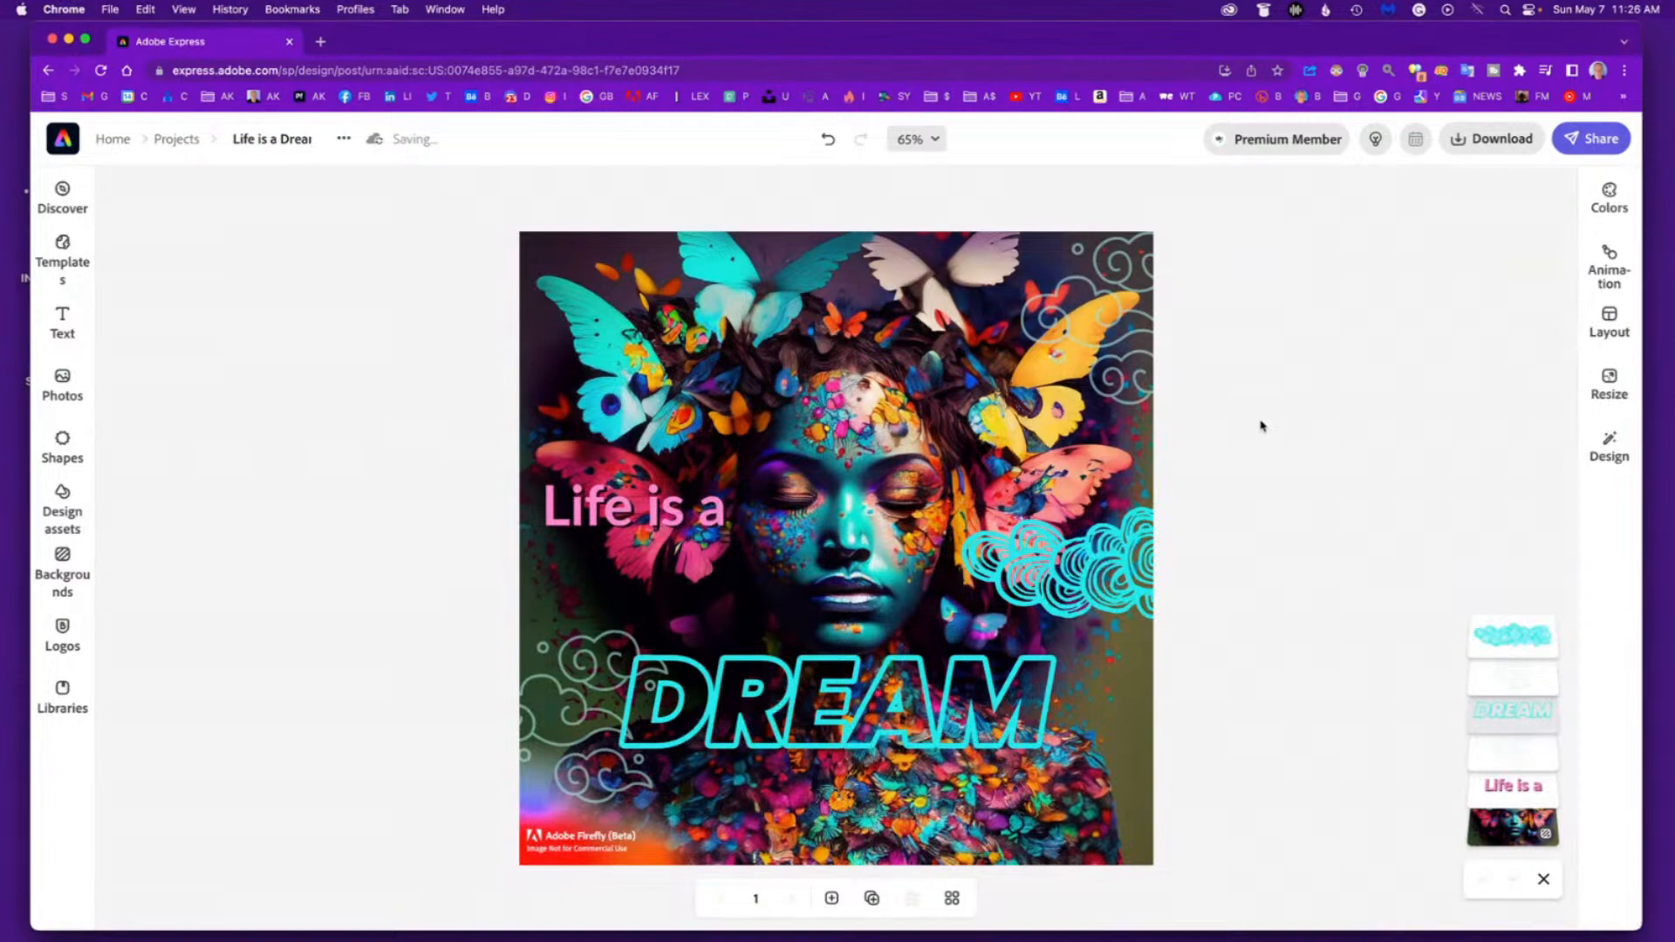
Set the cyan swirl cloud's opacity to 49
{"action": "left_click", "coordinate": [1074, 566]}
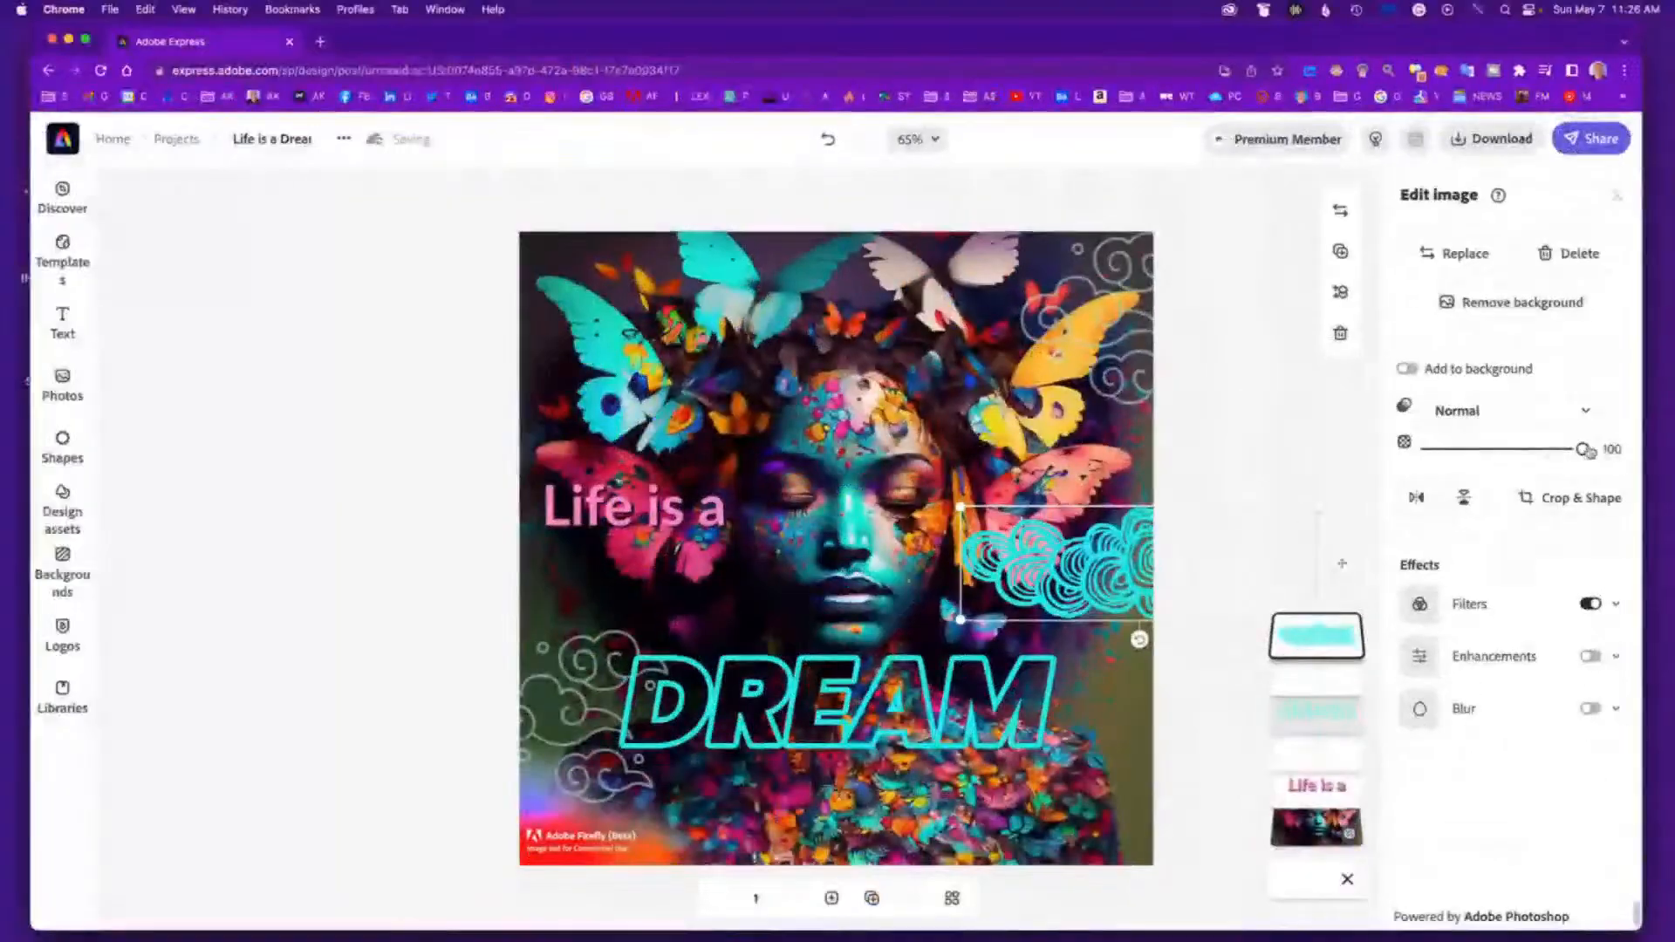
{"action": "left_click_drag", "start_coordinate": [1585, 451], "coordinate": [1504, 459]}
{"action": "left_click", "coordinate": [1217, 679]}
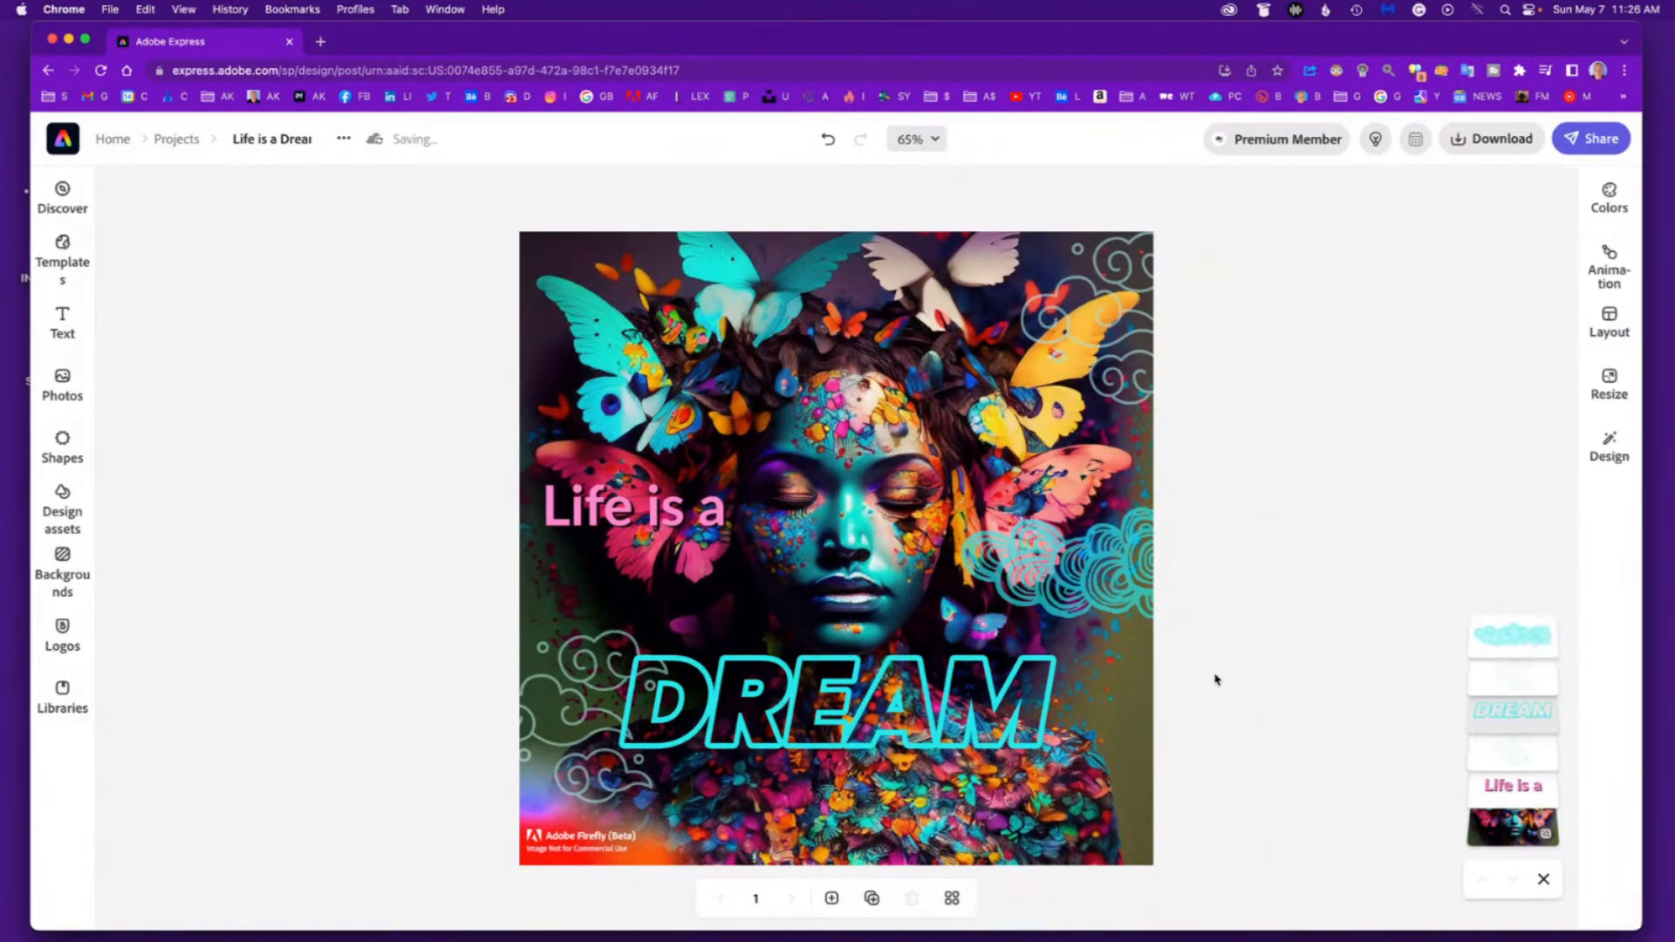
{"action": "left_click", "coordinate": [1121, 579]}
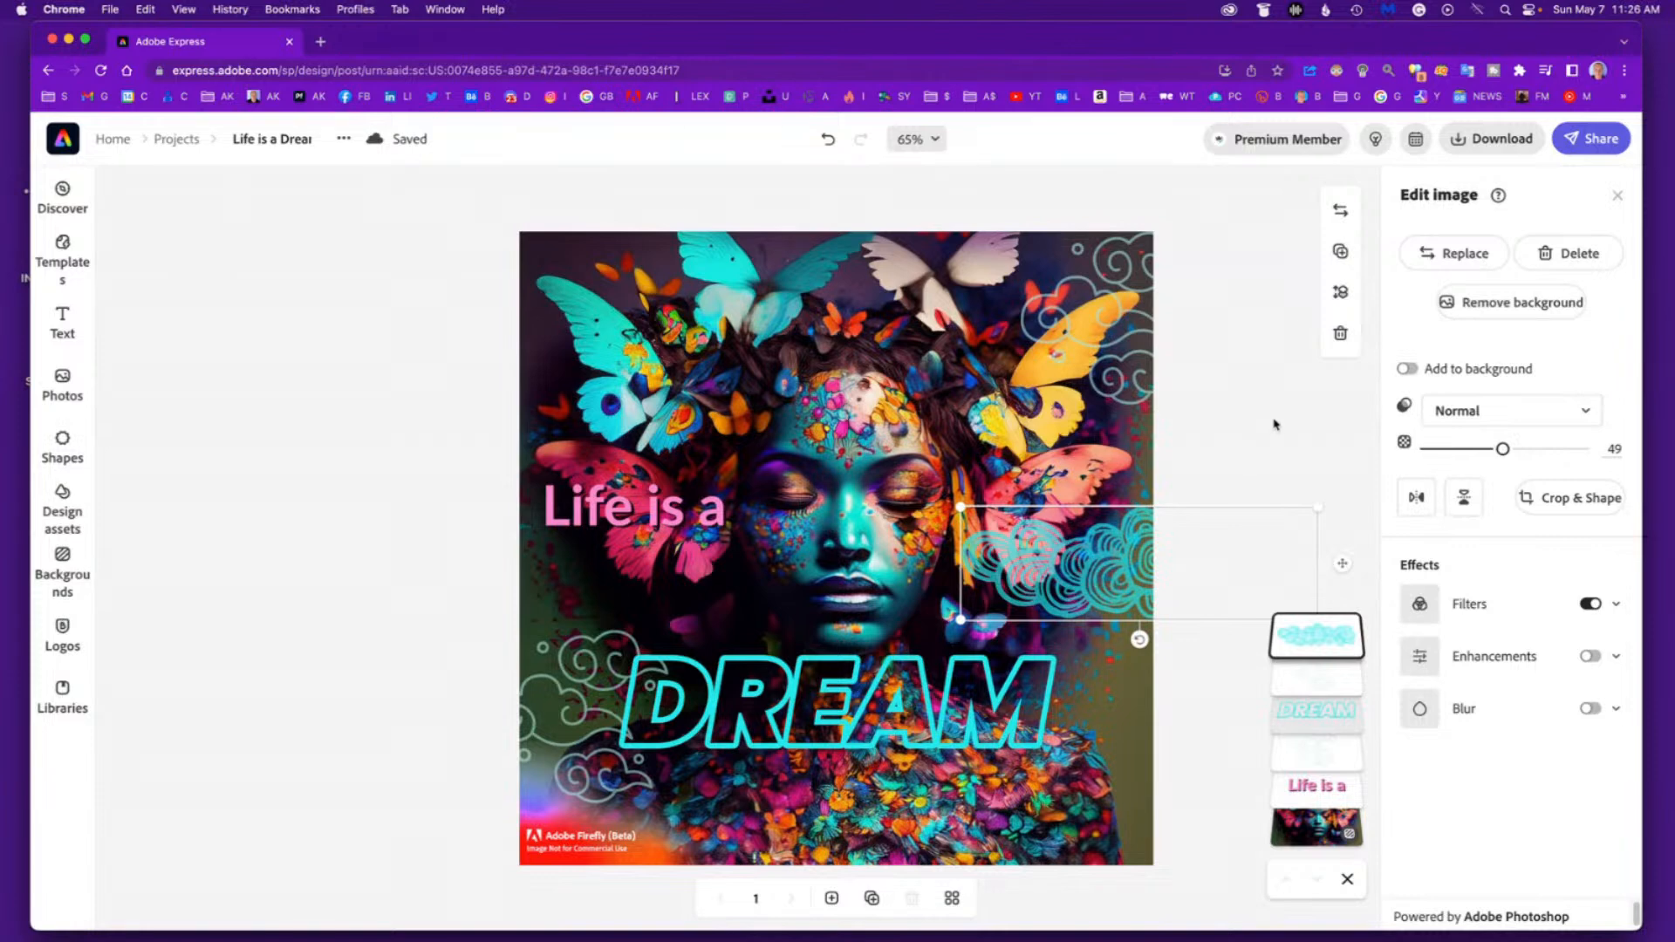
{"action": "left_click", "coordinate": [1239, 411]}
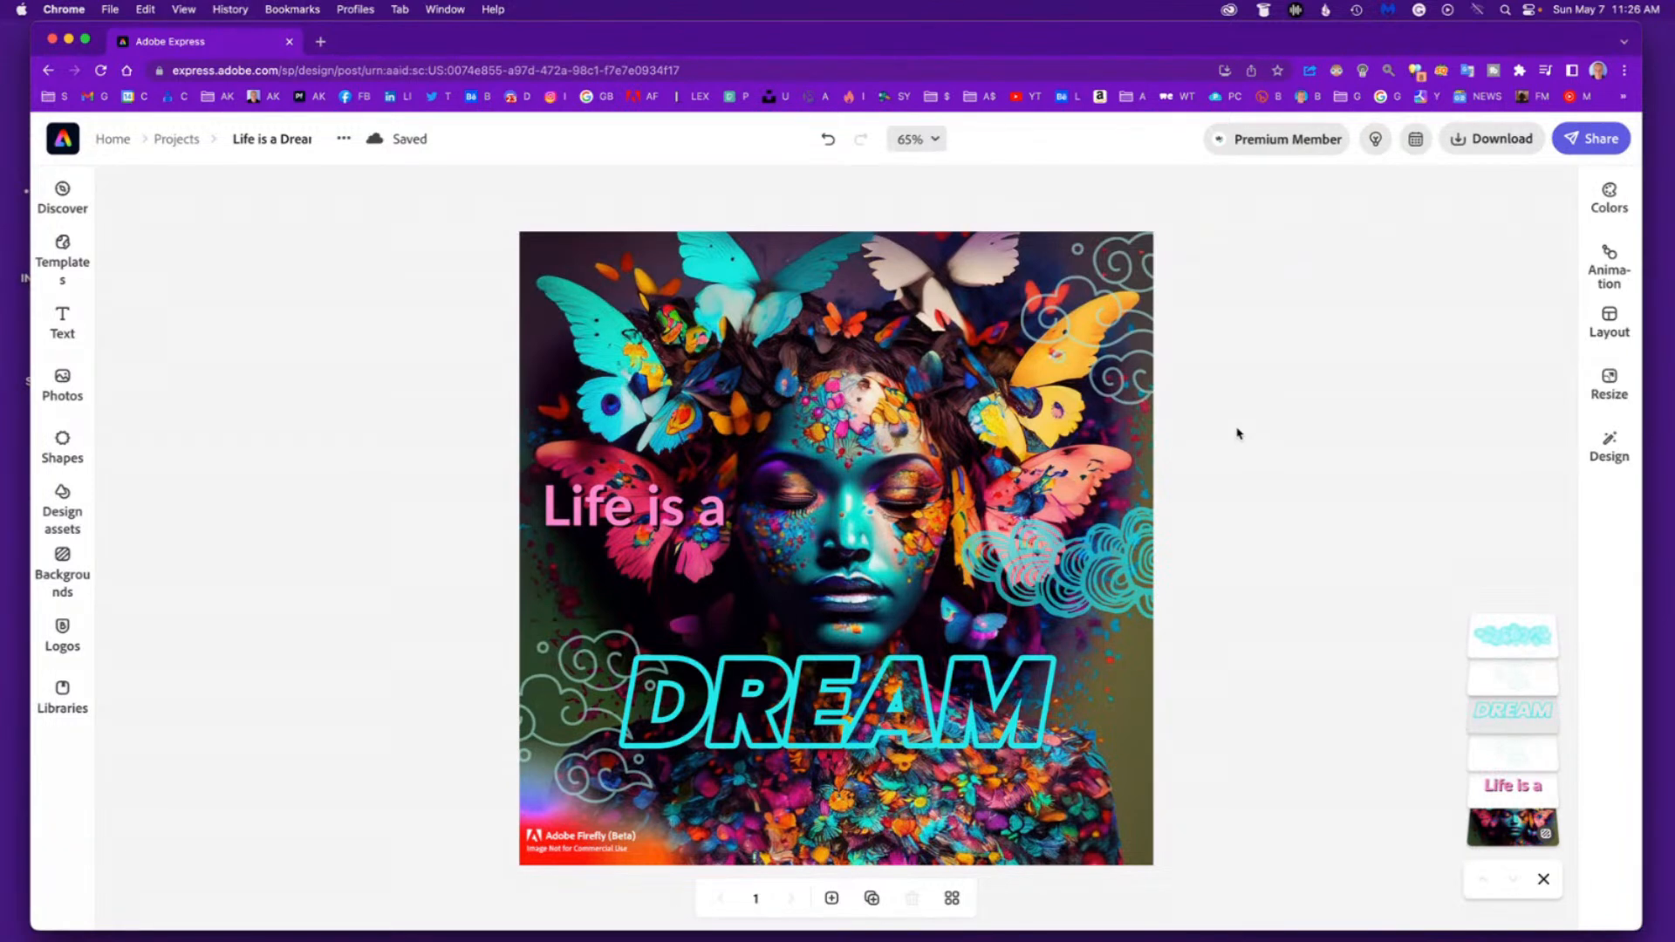
Move the swirl cloud below DREAM into the poster's lower-right corner and try flipping it horizontally and vertically
{"action": "left_click", "coordinate": [1117, 576]}
{"action": "left_click_drag", "start_coordinate": [1105, 573], "coordinate": [1050, 836]}
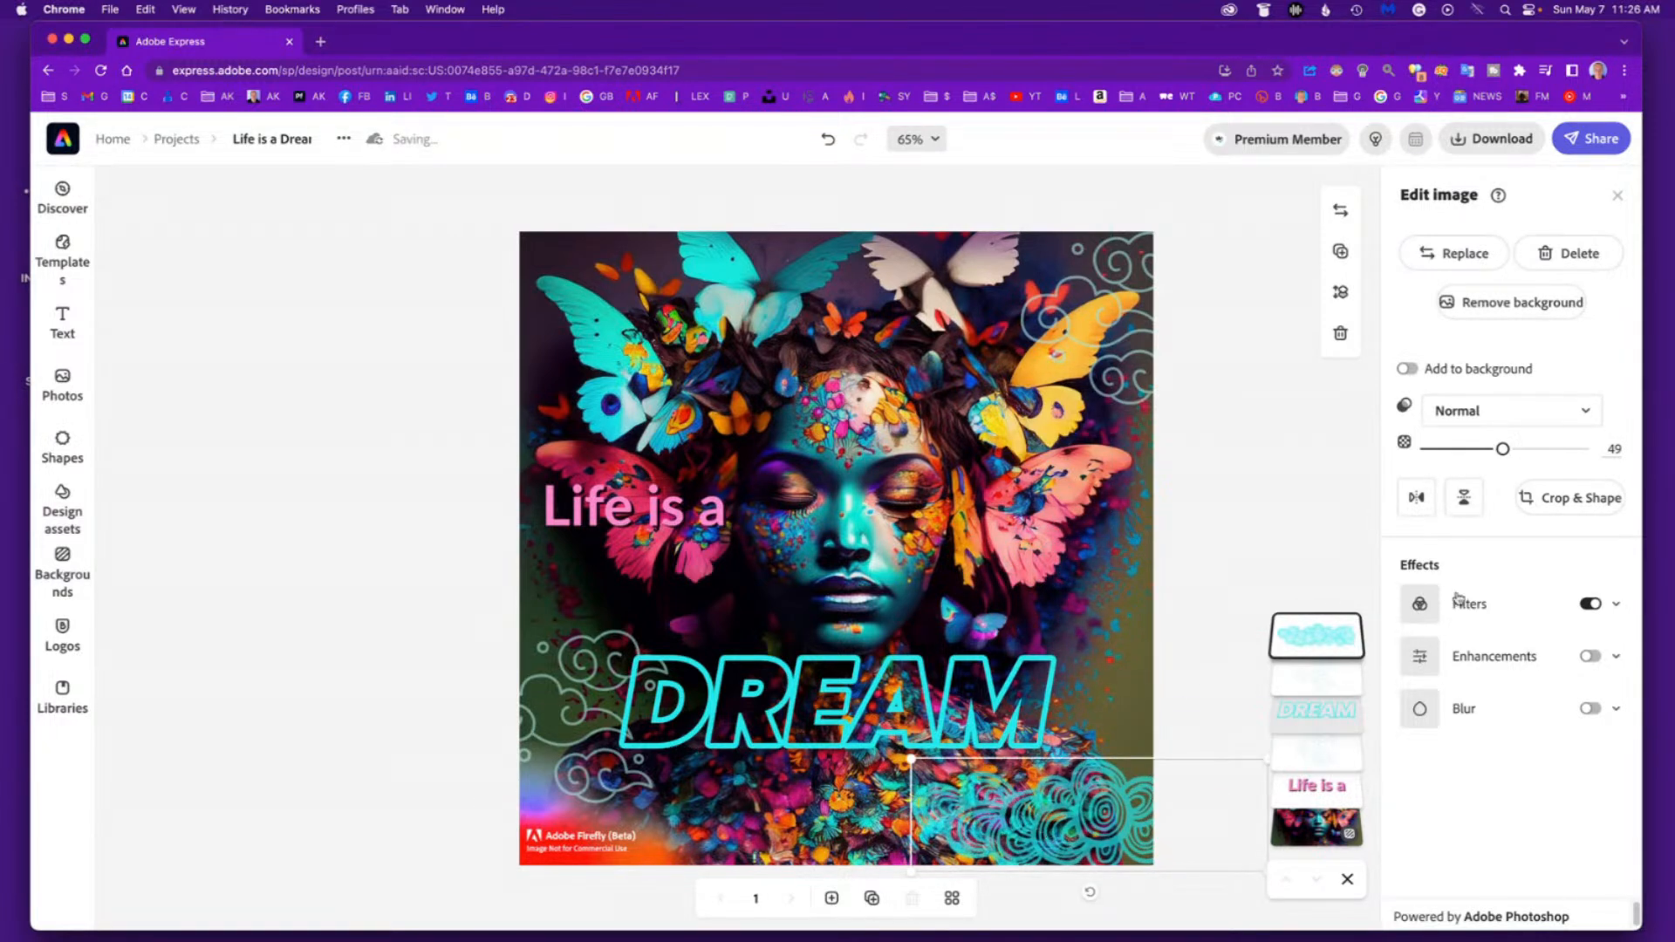
{"action": "left_click", "coordinate": [1417, 499]}
{"action": "left_click", "coordinate": [1419, 503]}
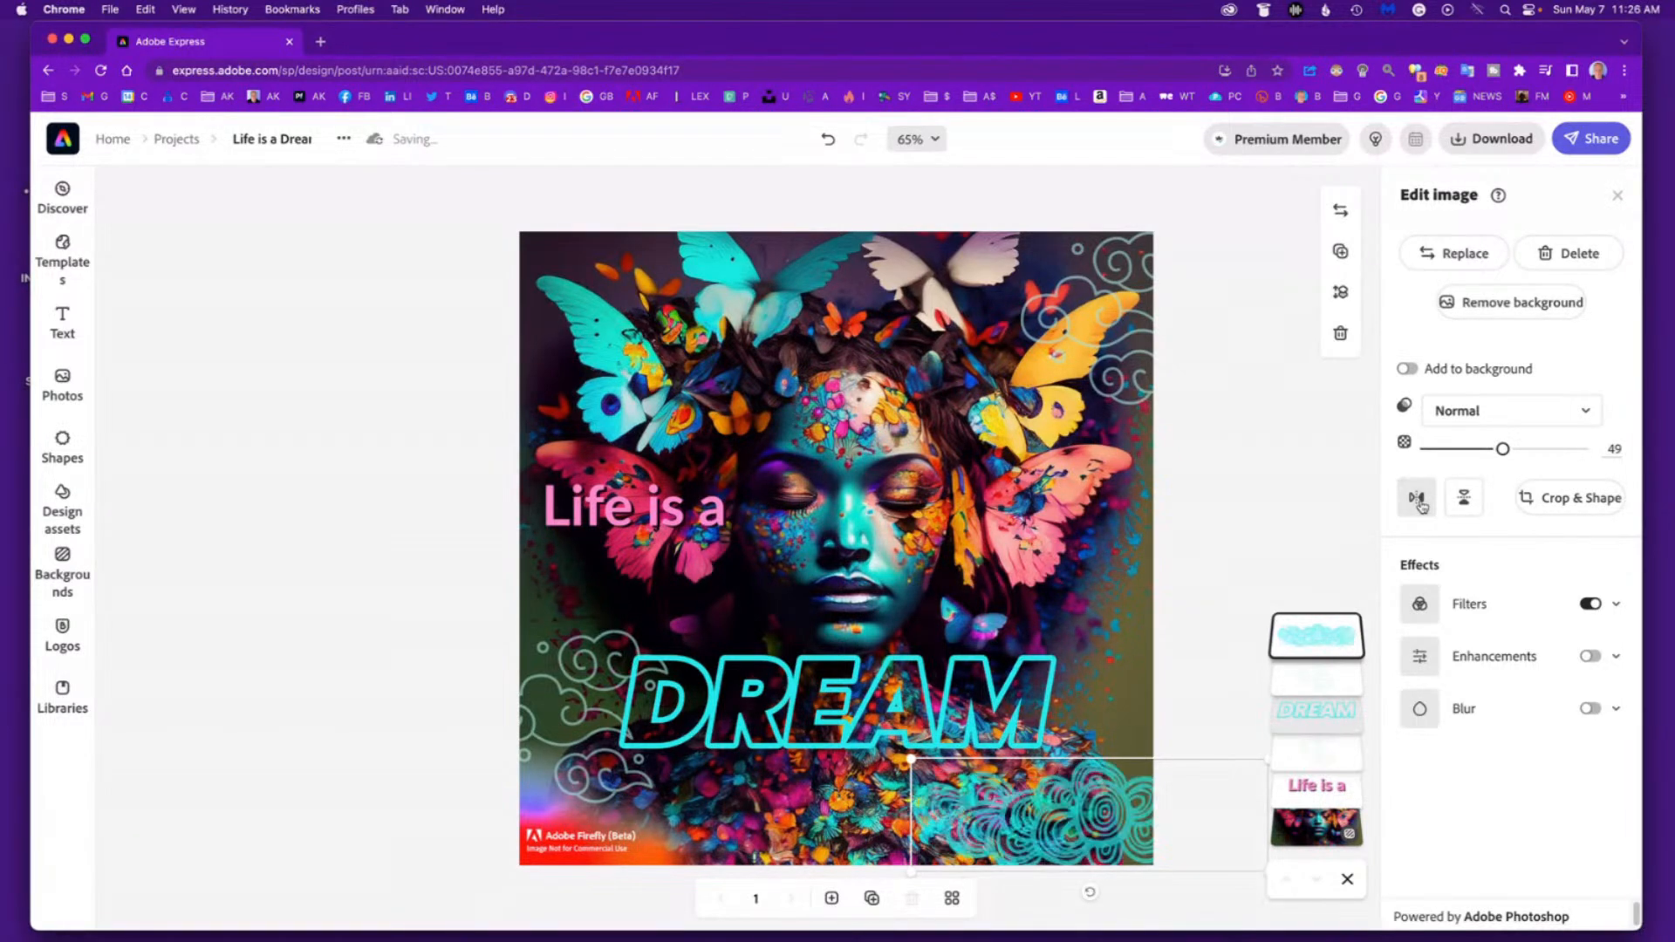
{"action": "left_click", "coordinate": [1464, 499]}
{"action": "left_click", "coordinate": [1465, 501]}
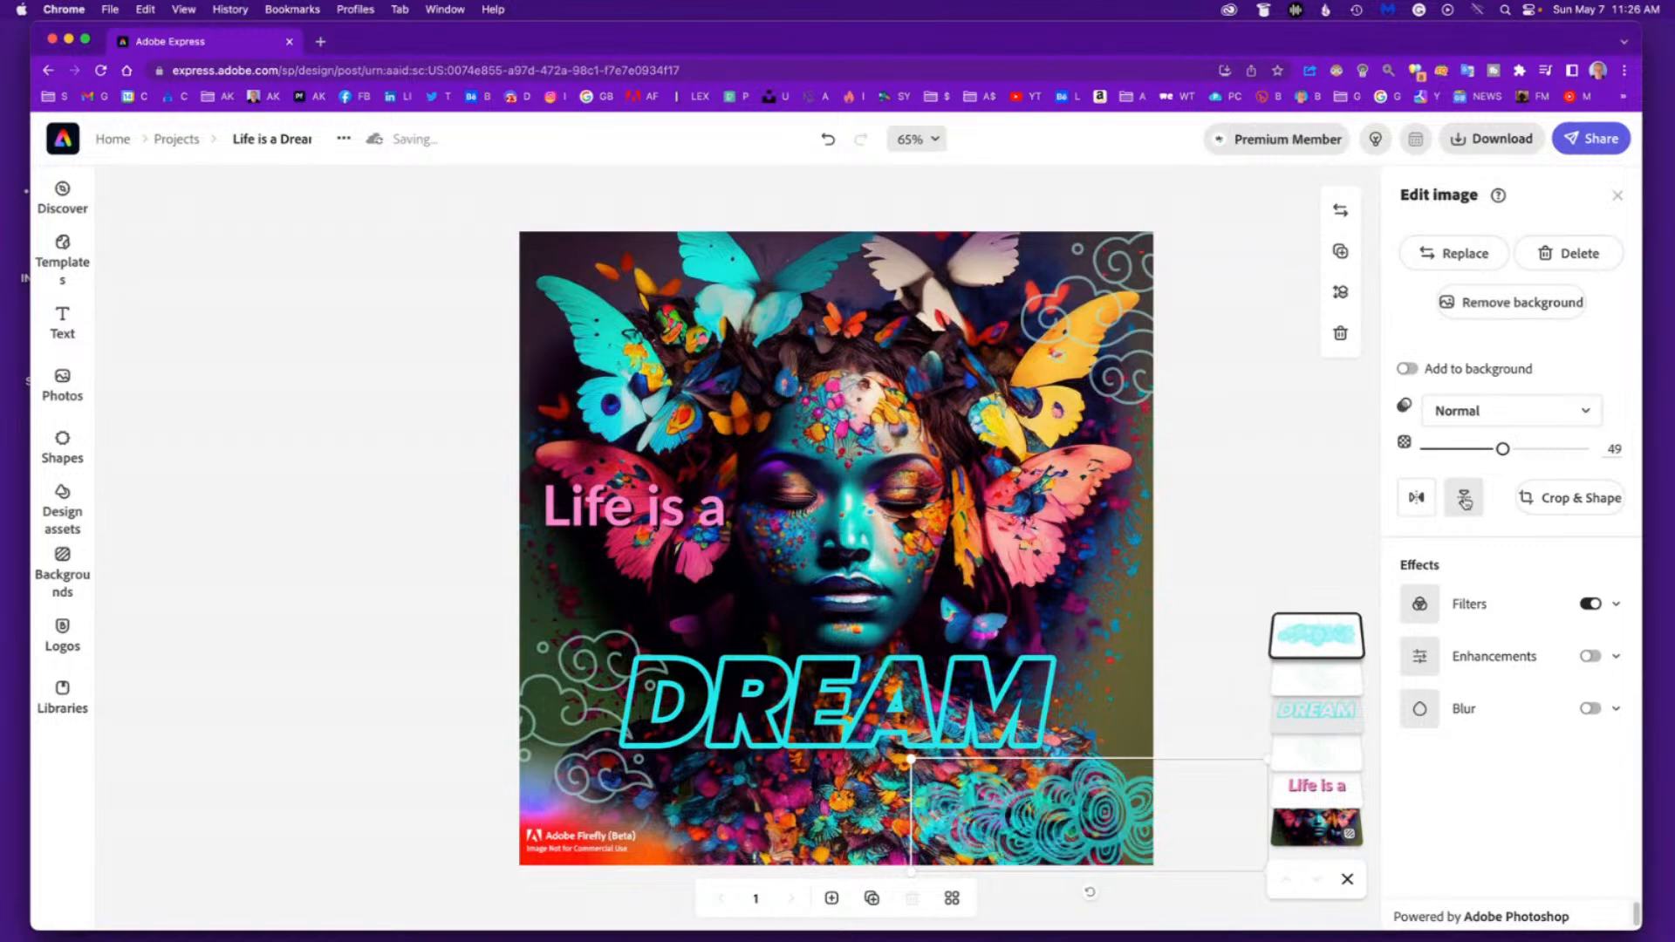
Raise the swirl cloud slightly so it sits just beneath the end of DREAM
{"action": "left_click", "coordinate": [1277, 492]}
{"action": "left_click", "coordinate": [1090, 820]}
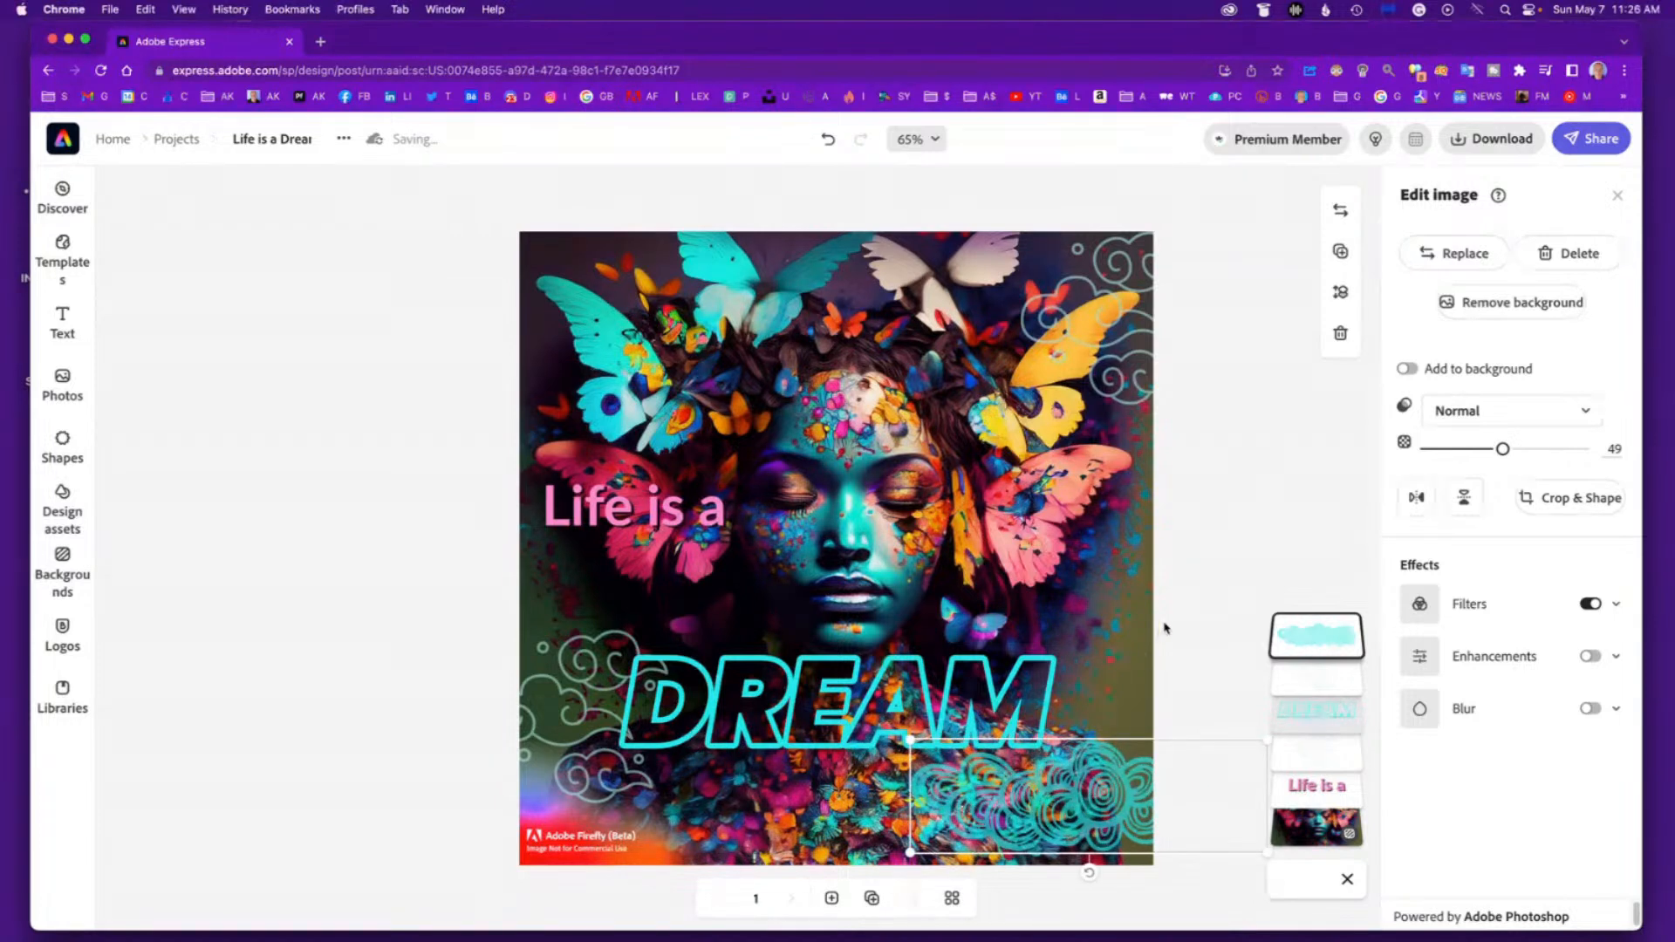
{"action": "left_click", "coordinate": [1163, 628]}
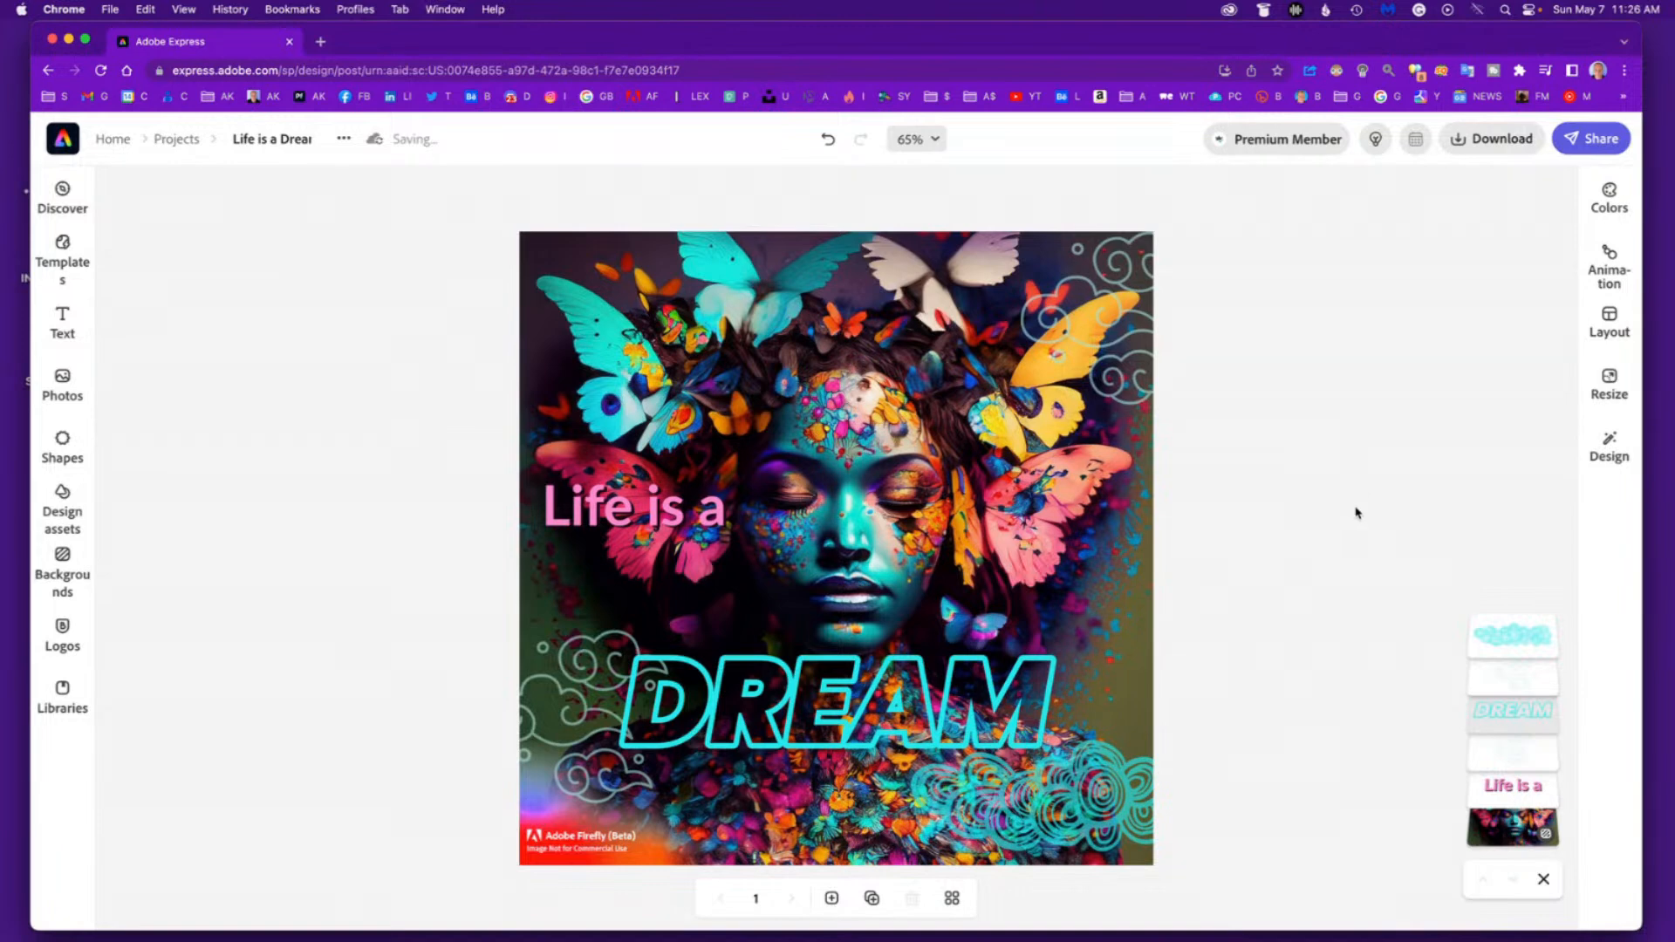
Try the Typewriter, Dynamic, Flicker, Color shuffle and Grow text animations on the poster
{"action": "mouse_move", "coordinate": [410, 145]}
{"action": "left_click", "coordinate": [1610, 266]}
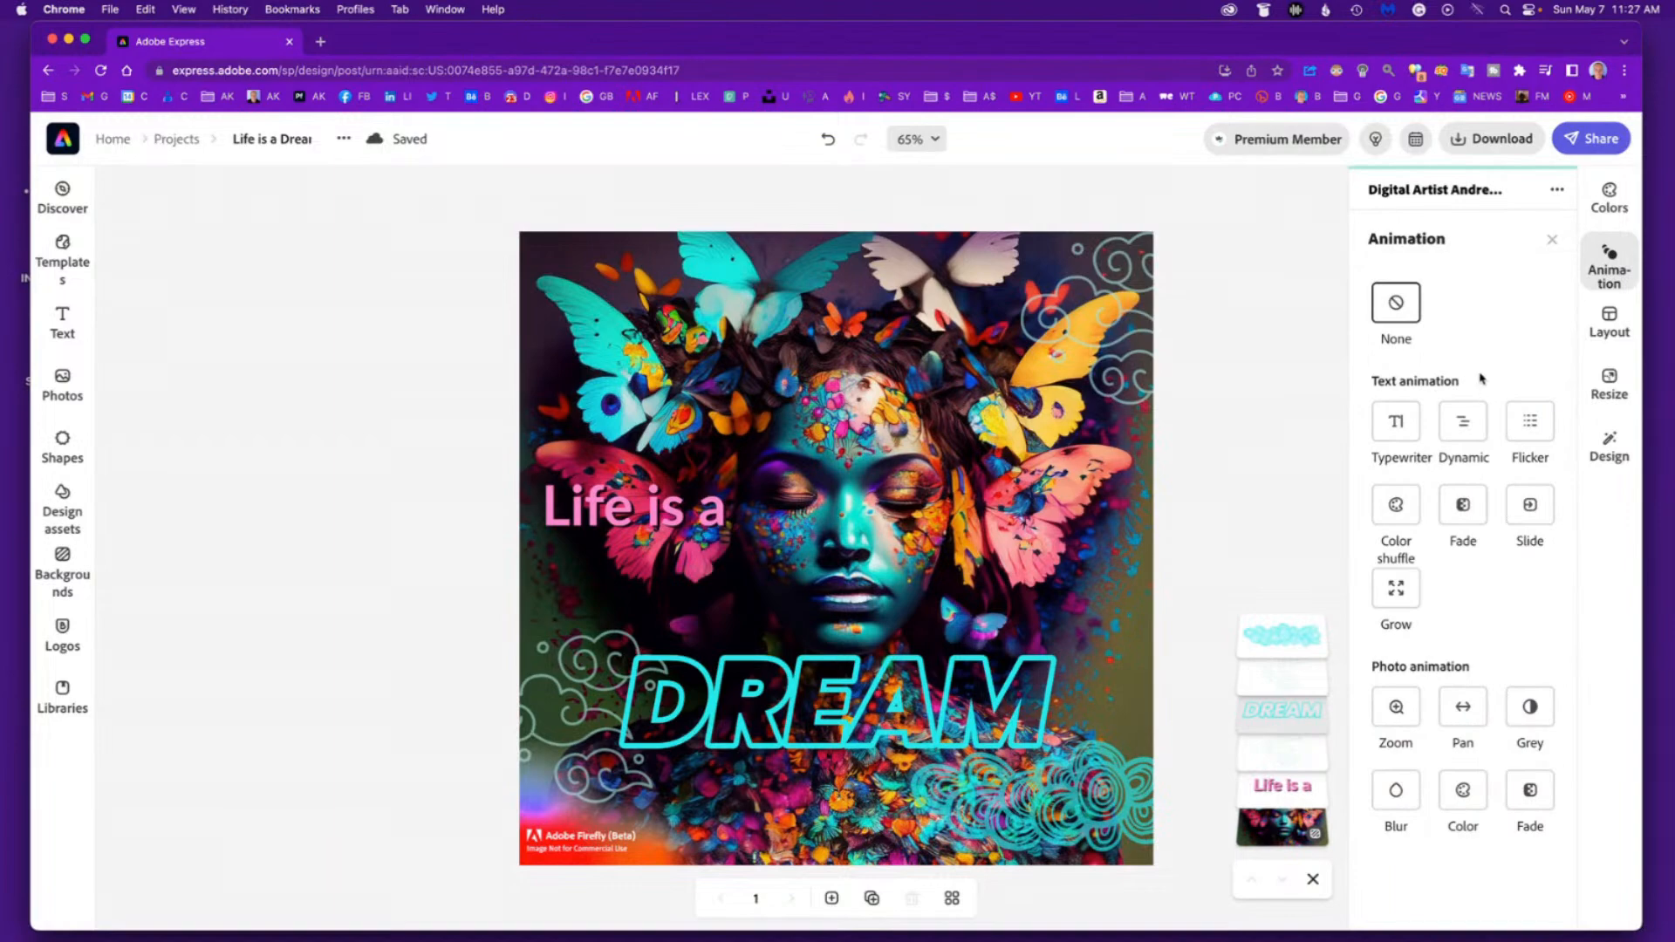
{"action": "left_click", "coordinate": [1396, 425]}
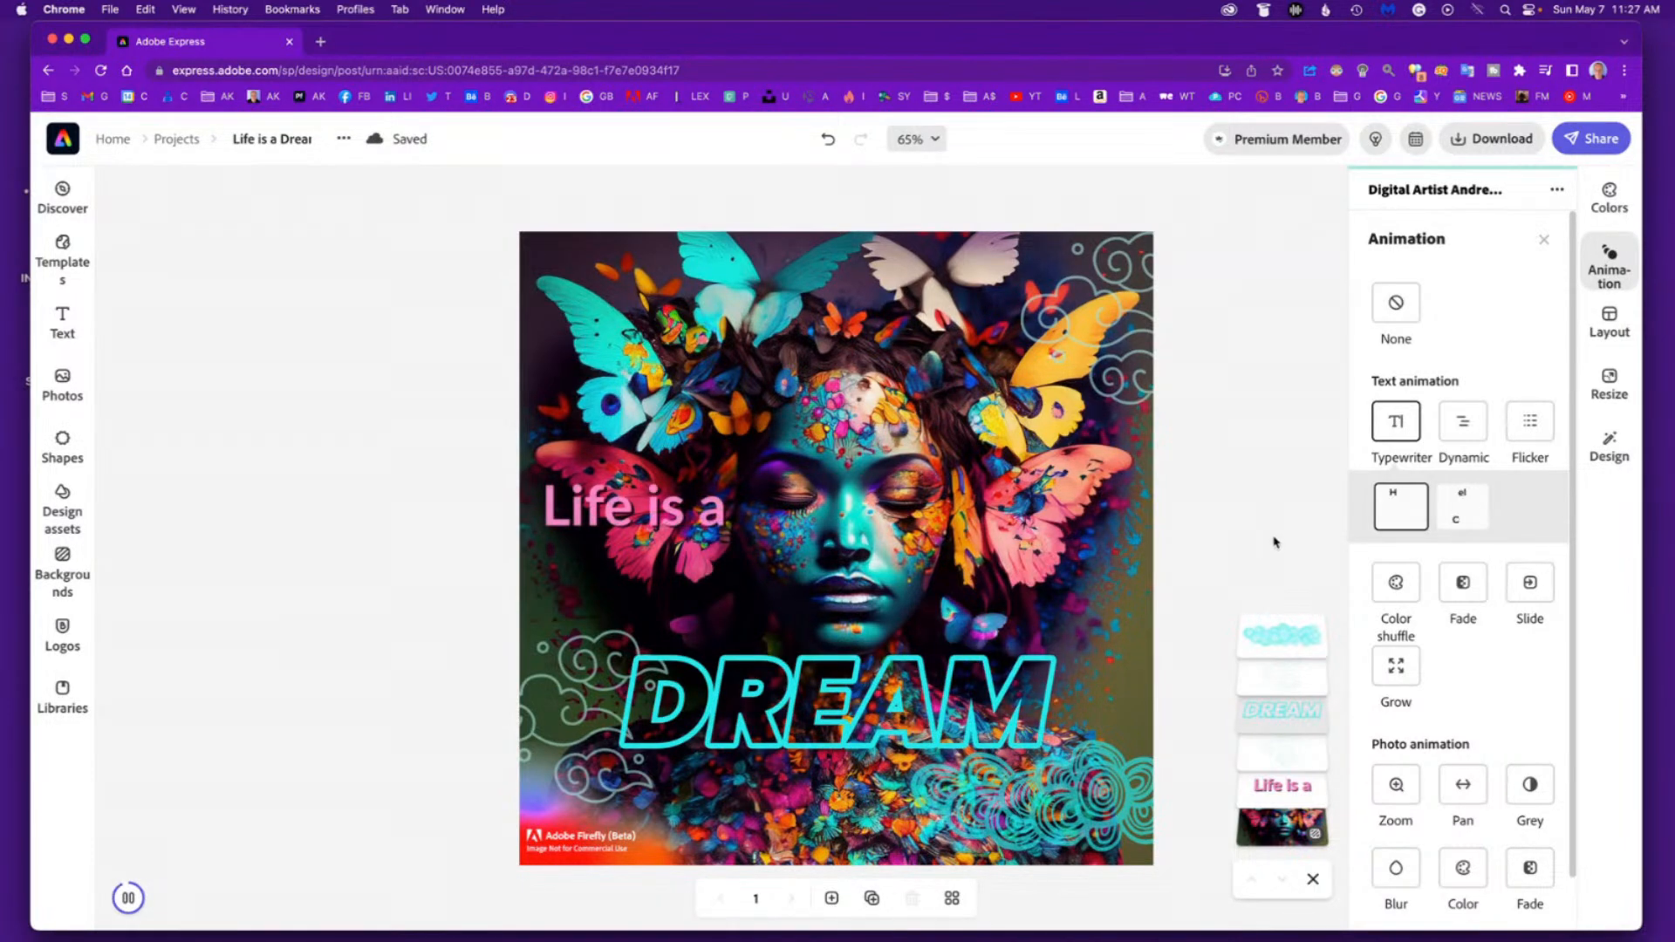
{"action": "left_click", "coordinate": [1465, 424]}
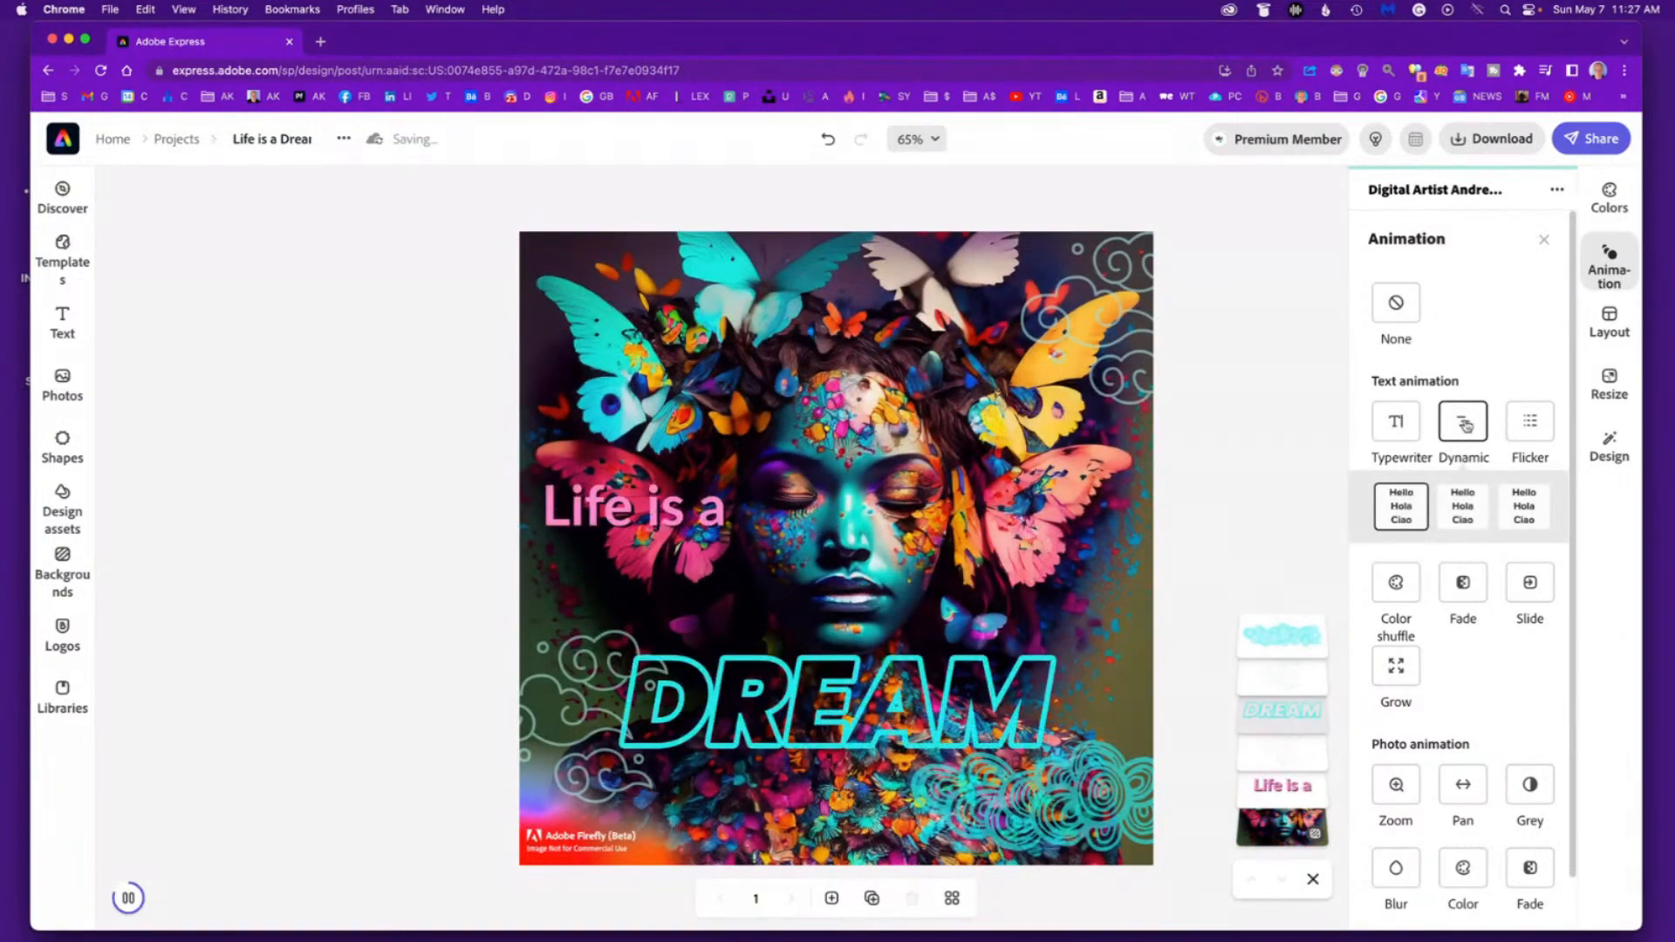
{"action": "left_click", "coordinate": [1527, 427]}
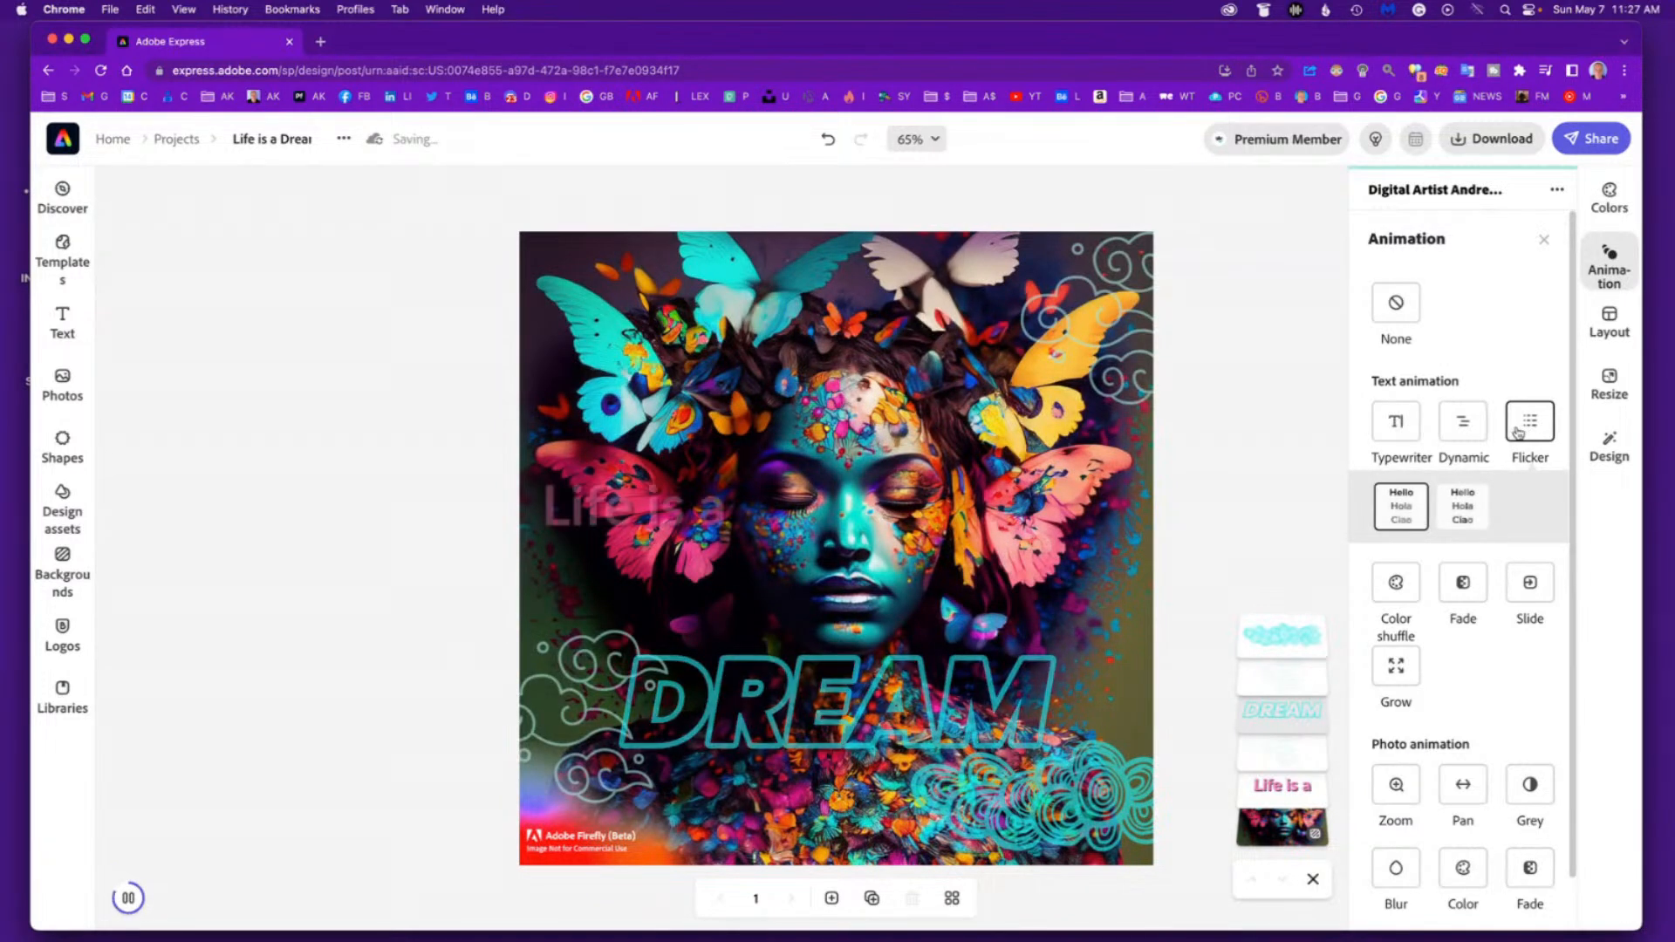
{"action": "left_click", "coordinate": [1396, 590]}
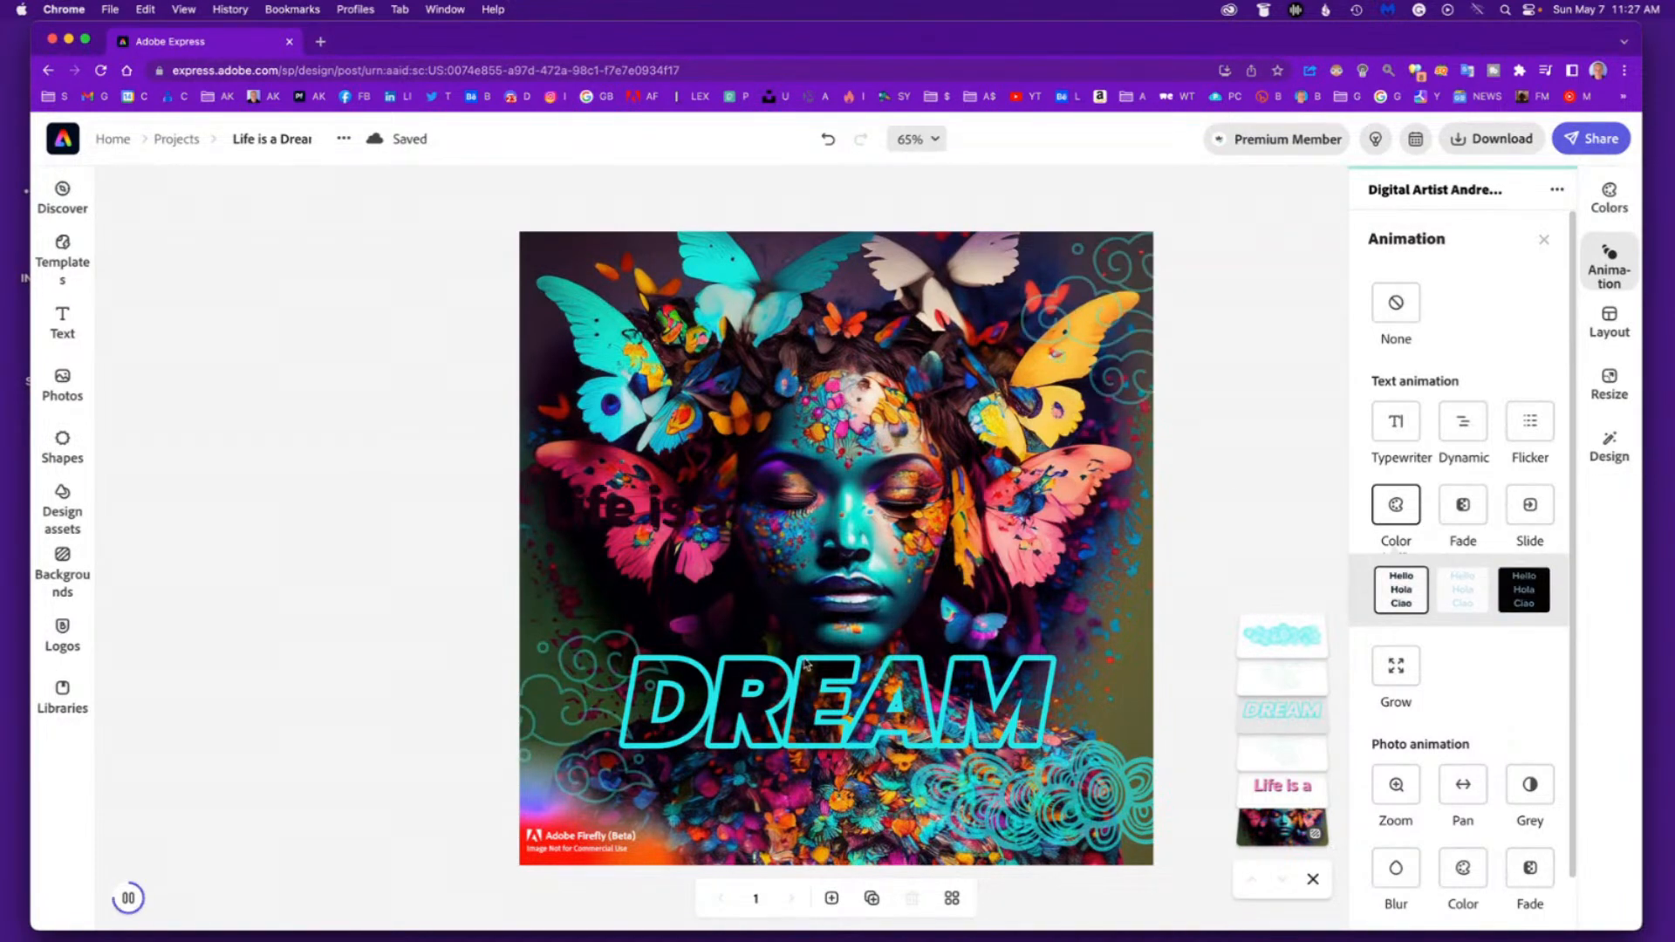
{"action": "left_click", "coordinate": [1396, 668]}
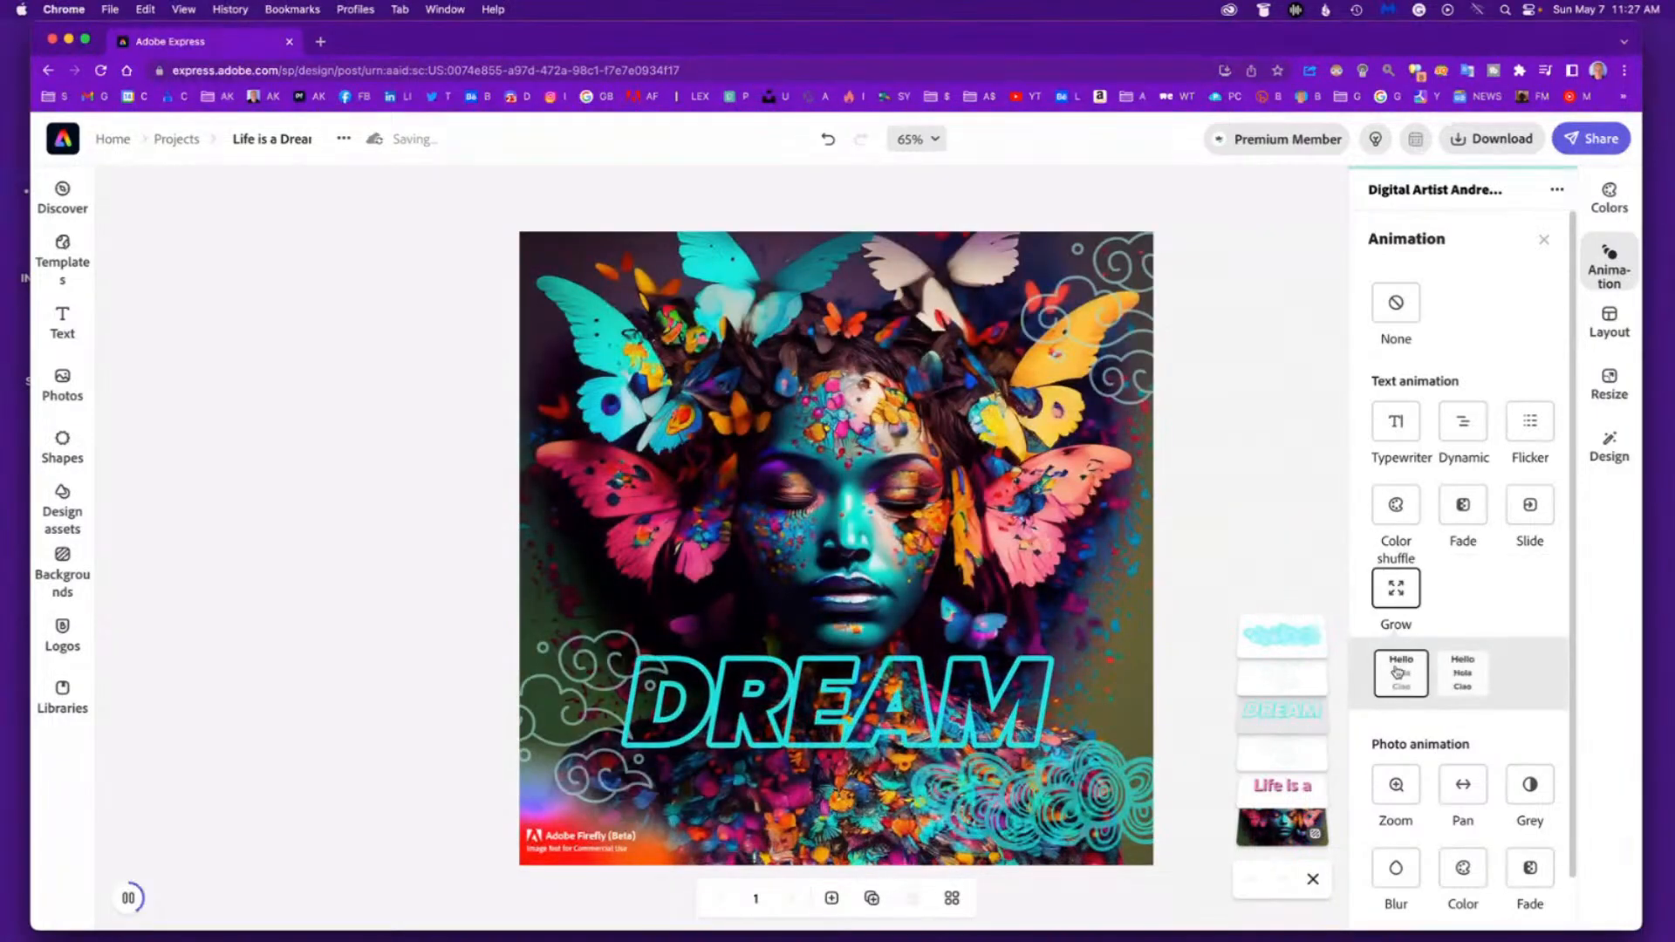
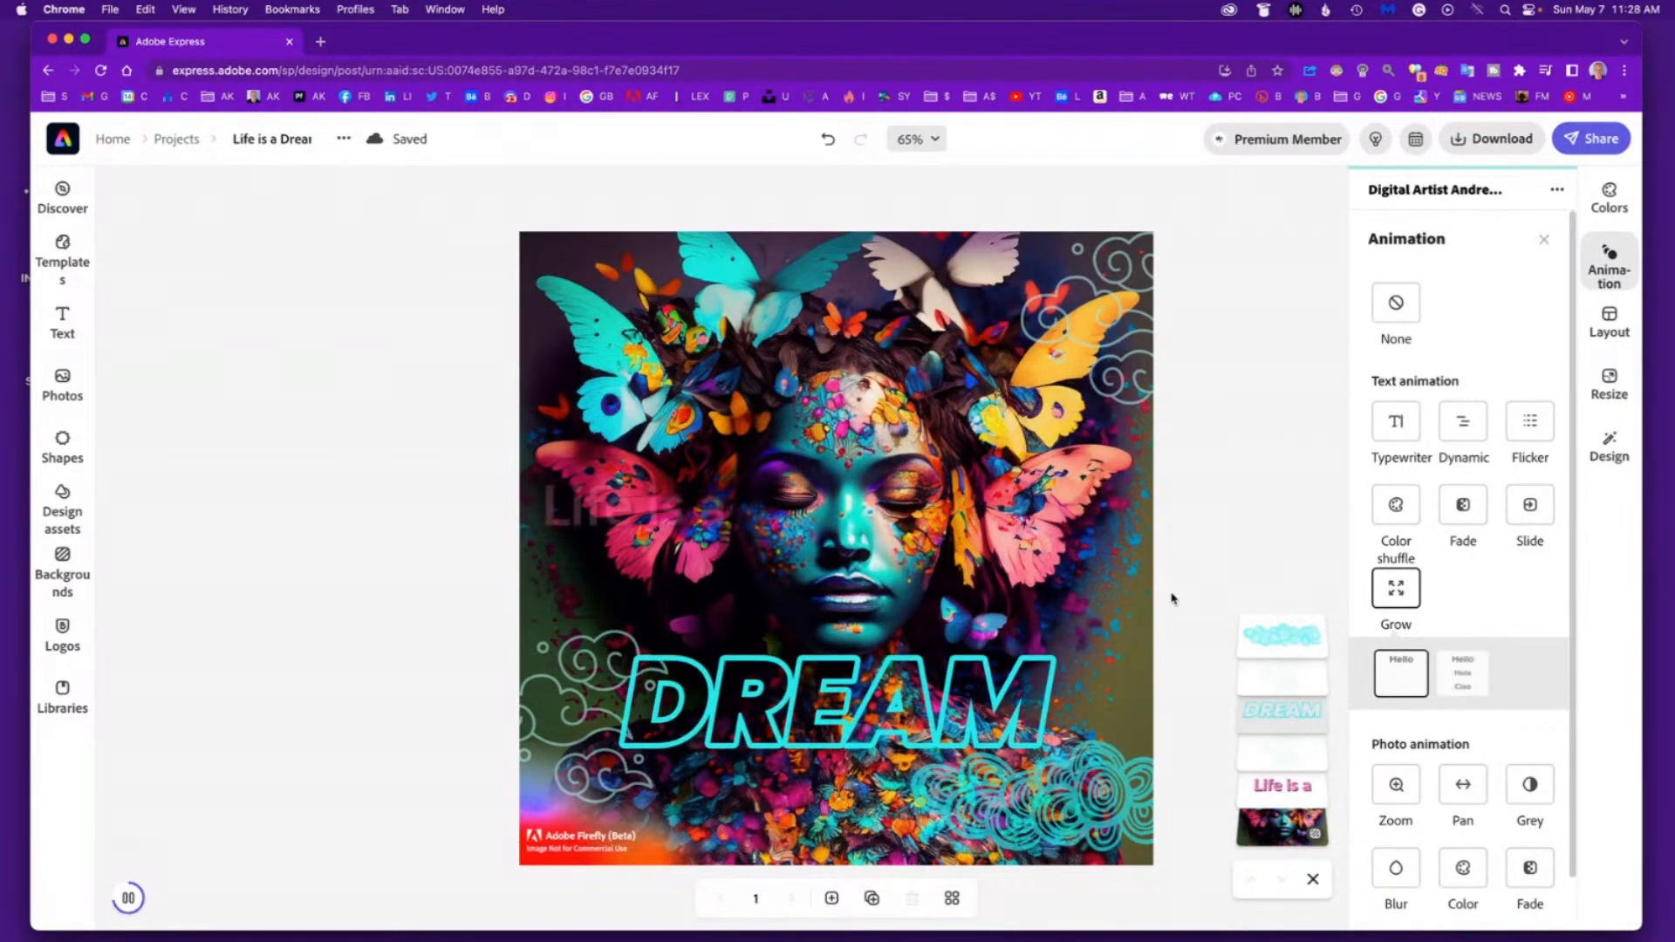
{"action": "left_click", "coordinate": [1395, 436]}
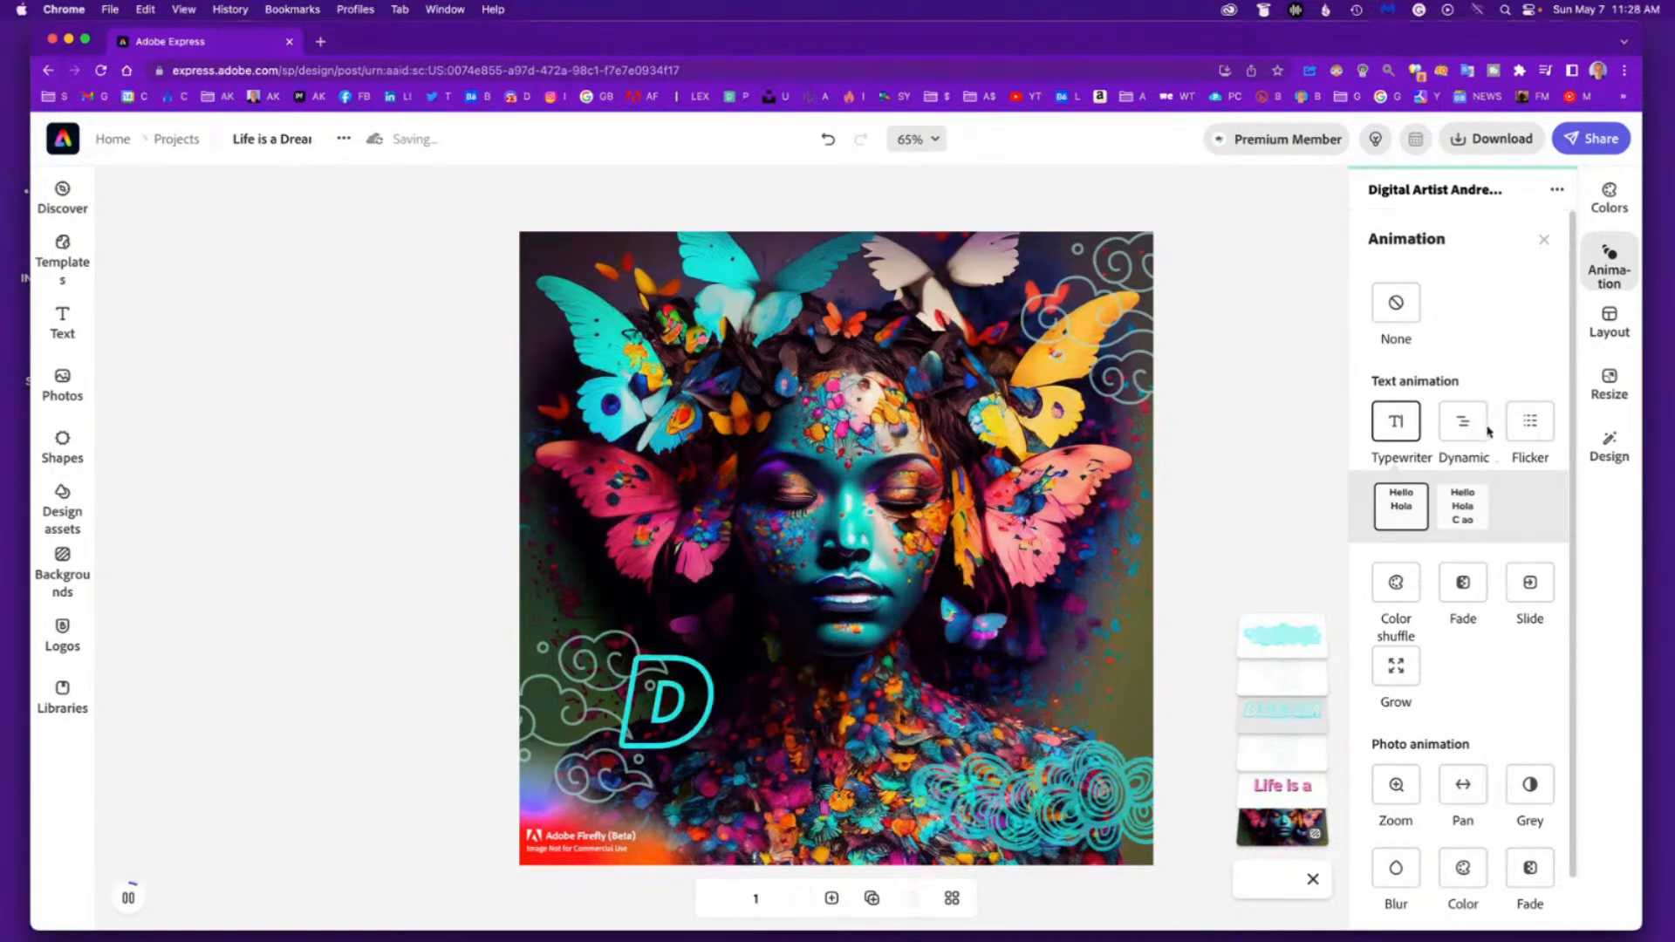
Apply the Color shuffle text animation to the poster and select the DREAM text
{"action": "left_click", "coordinate": [1396, 582]}
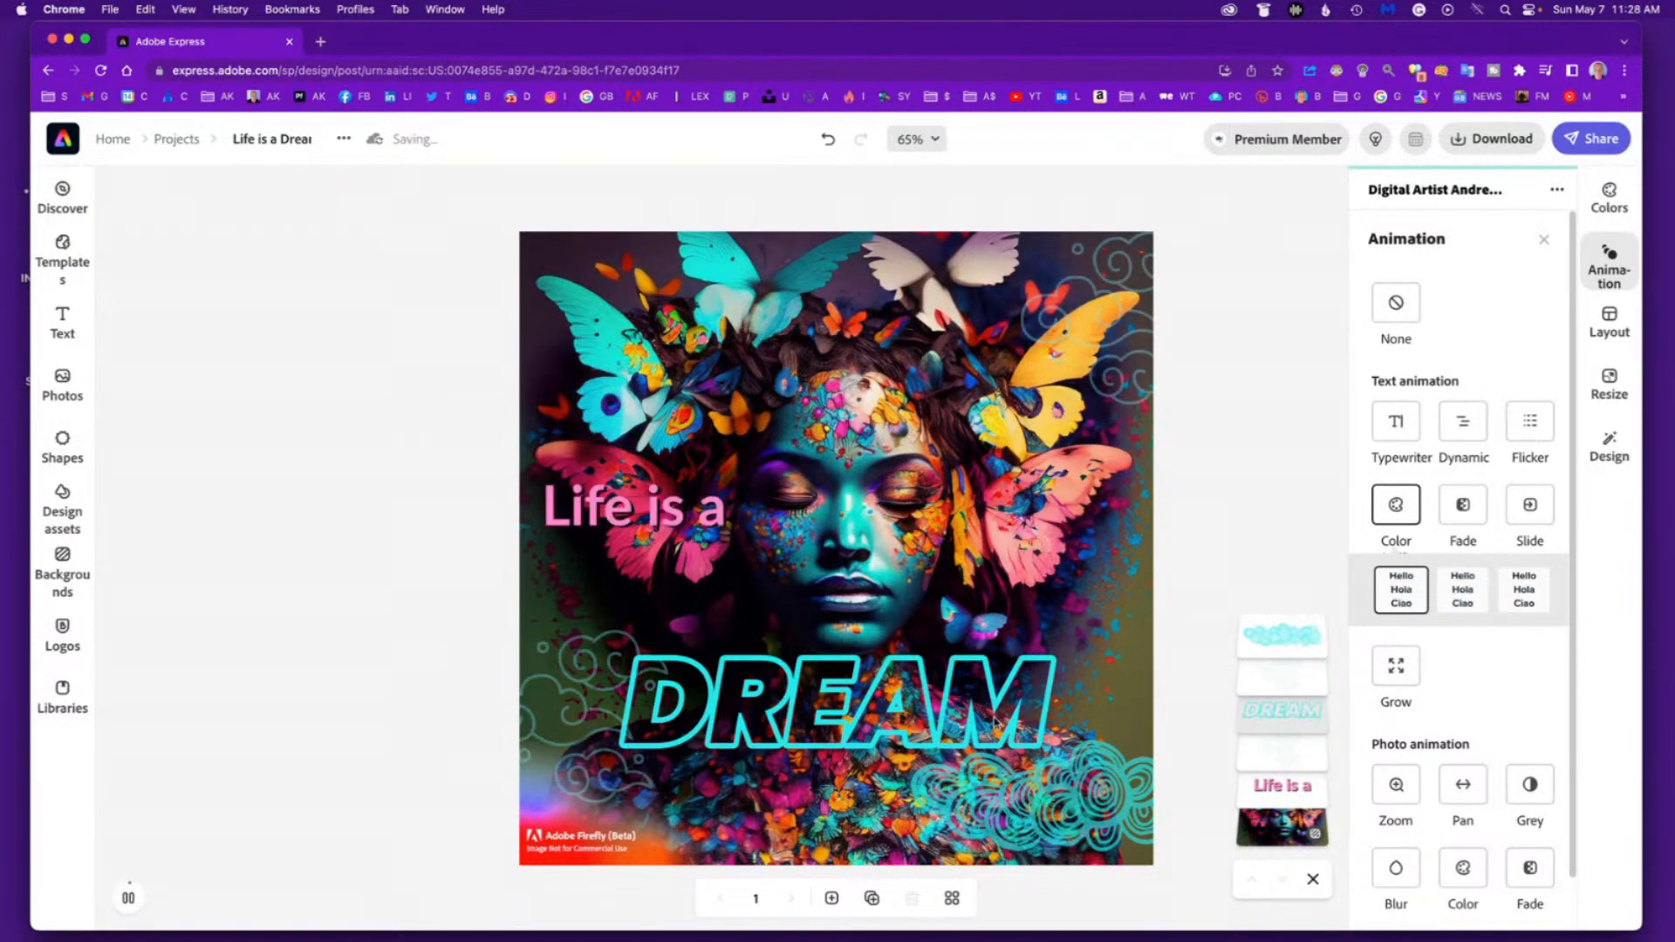
{"action": "left_click", "coordinate": [1041, 707]}
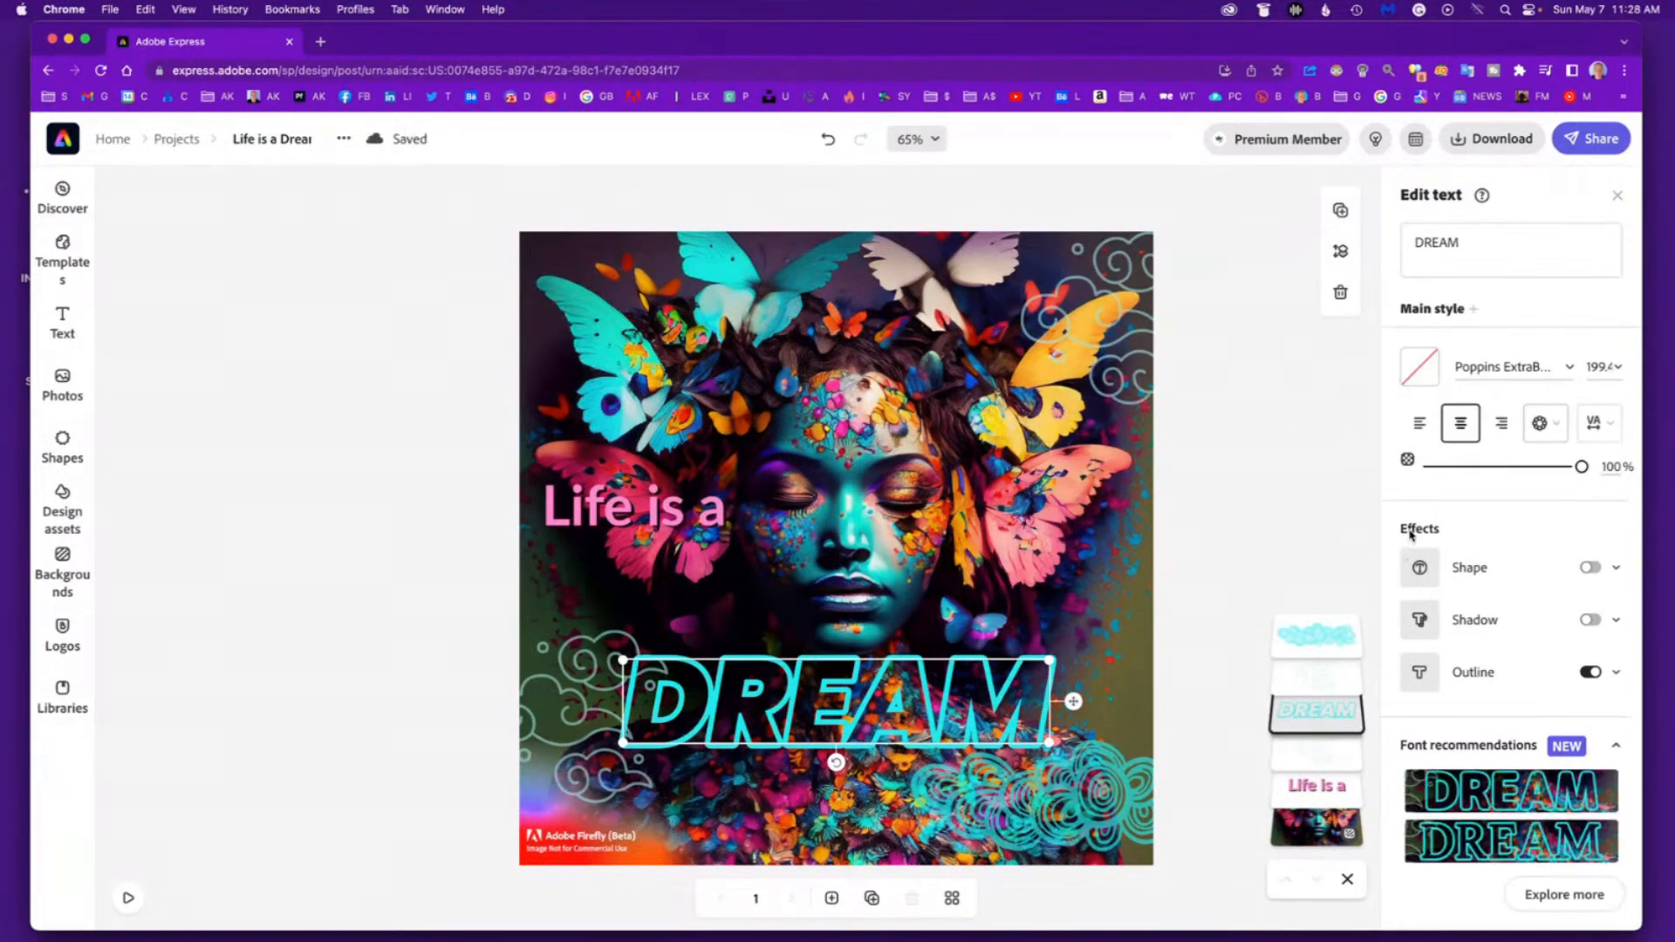
{"action": "left_click", "coordinate": [1281, 505]}
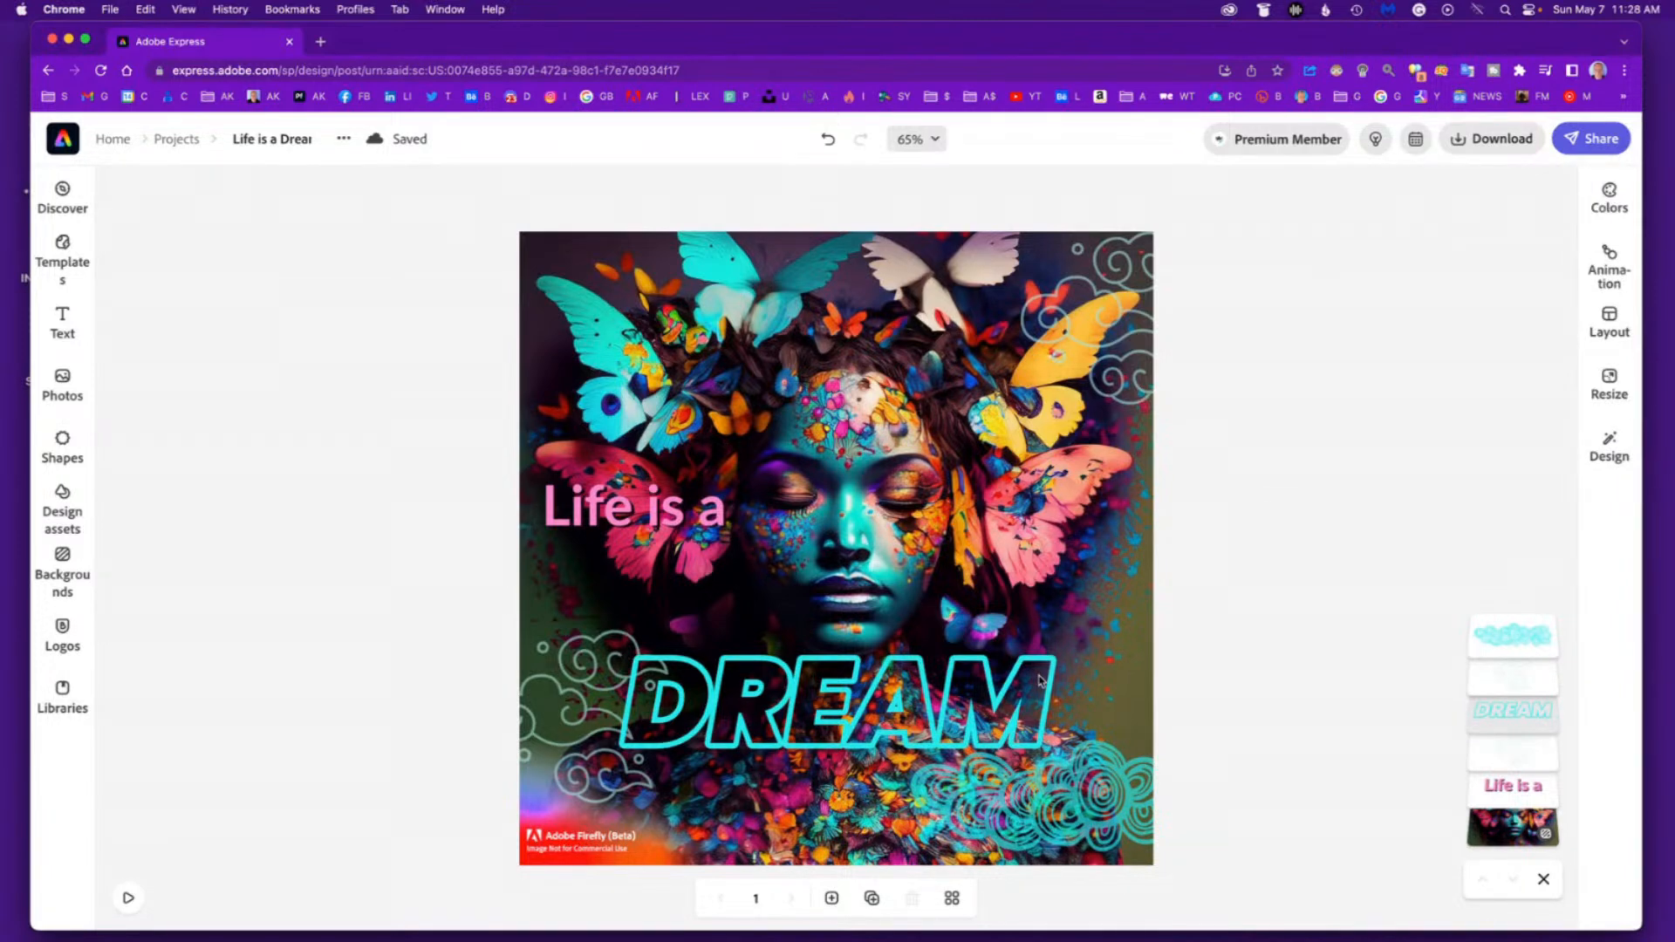
{"action": "left_click", "coordinate": [959, 703]}
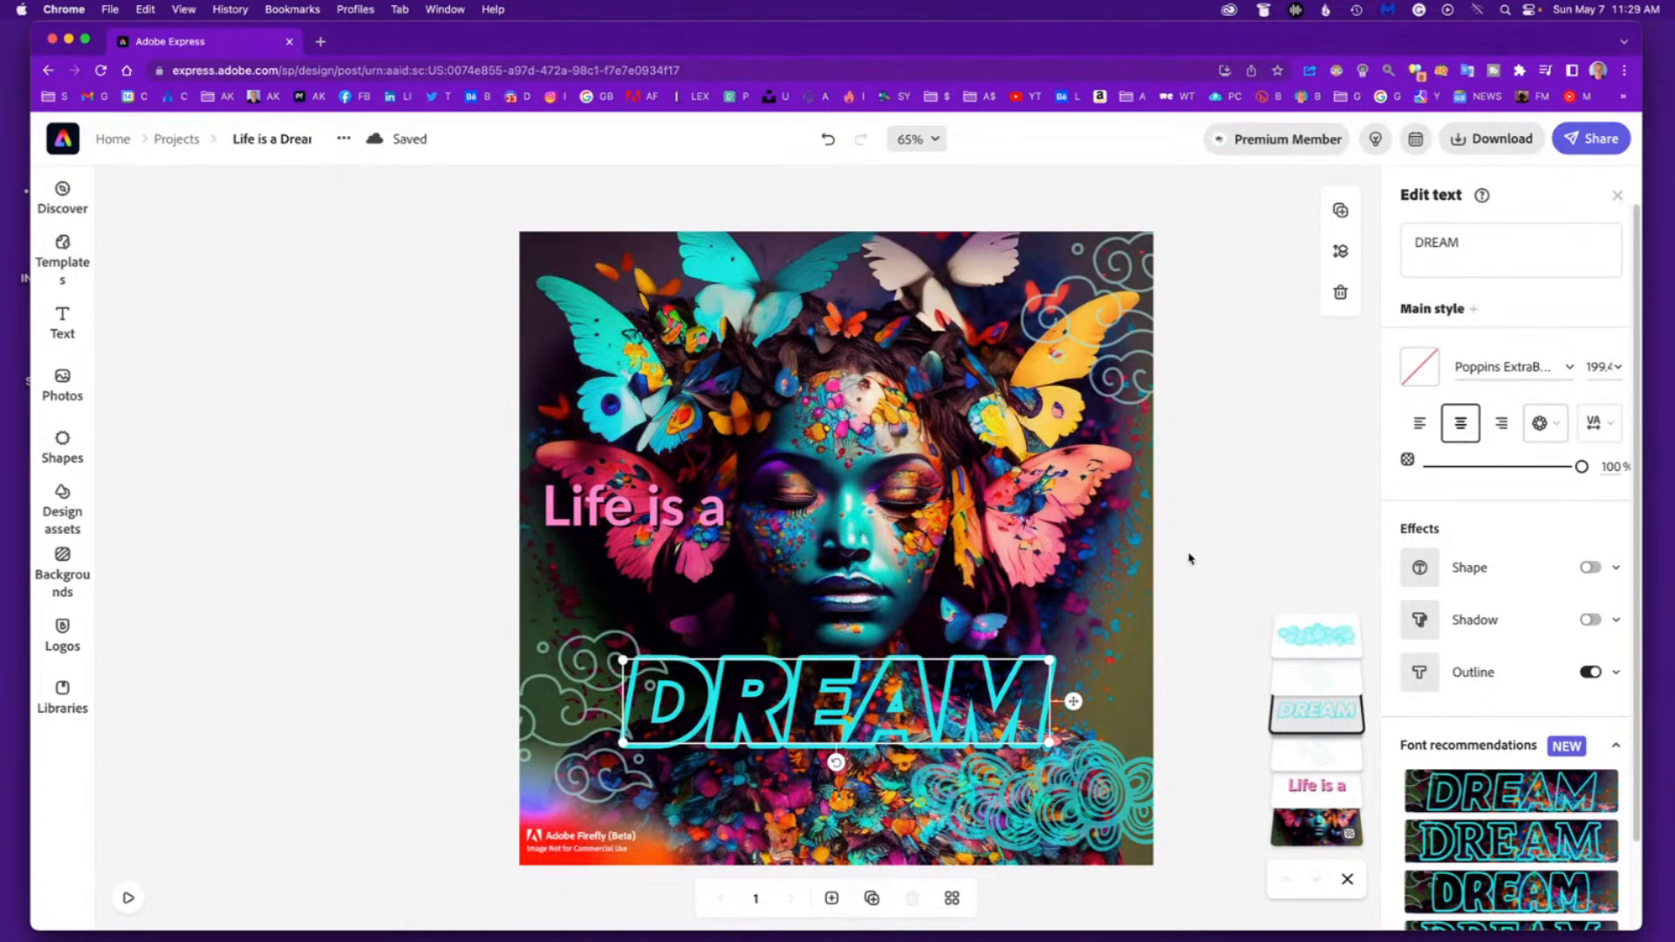
{"action": "left_click", "coordinate": [1273, 501]}
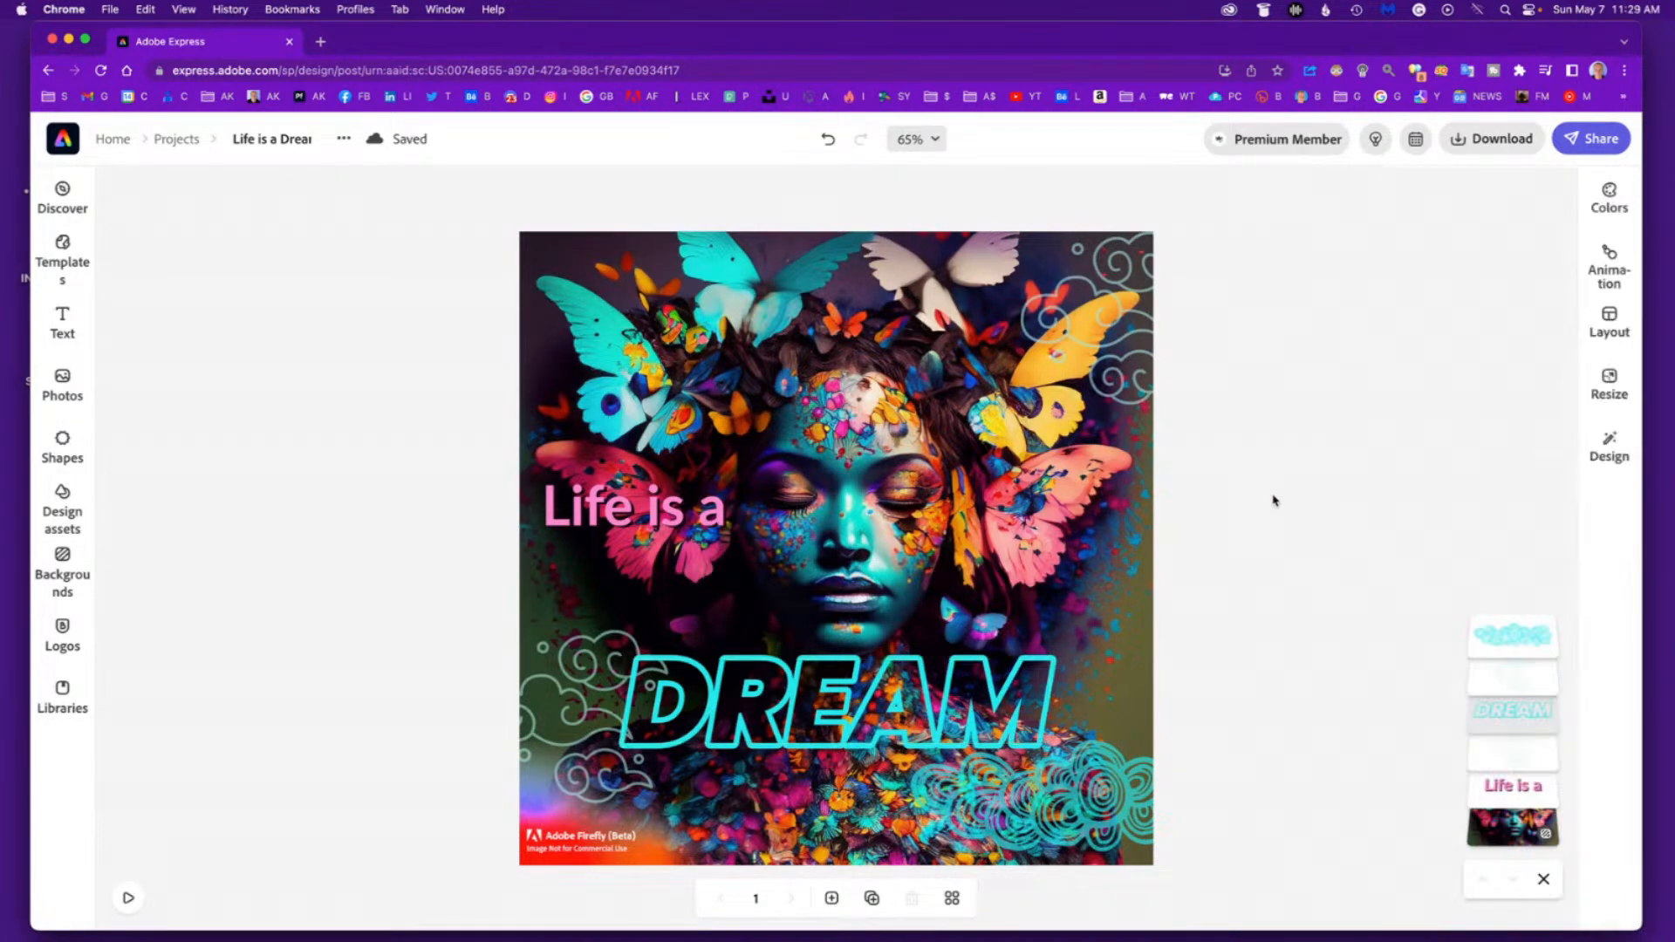
{"action": "left_click", "coordinate": [642, 522]}
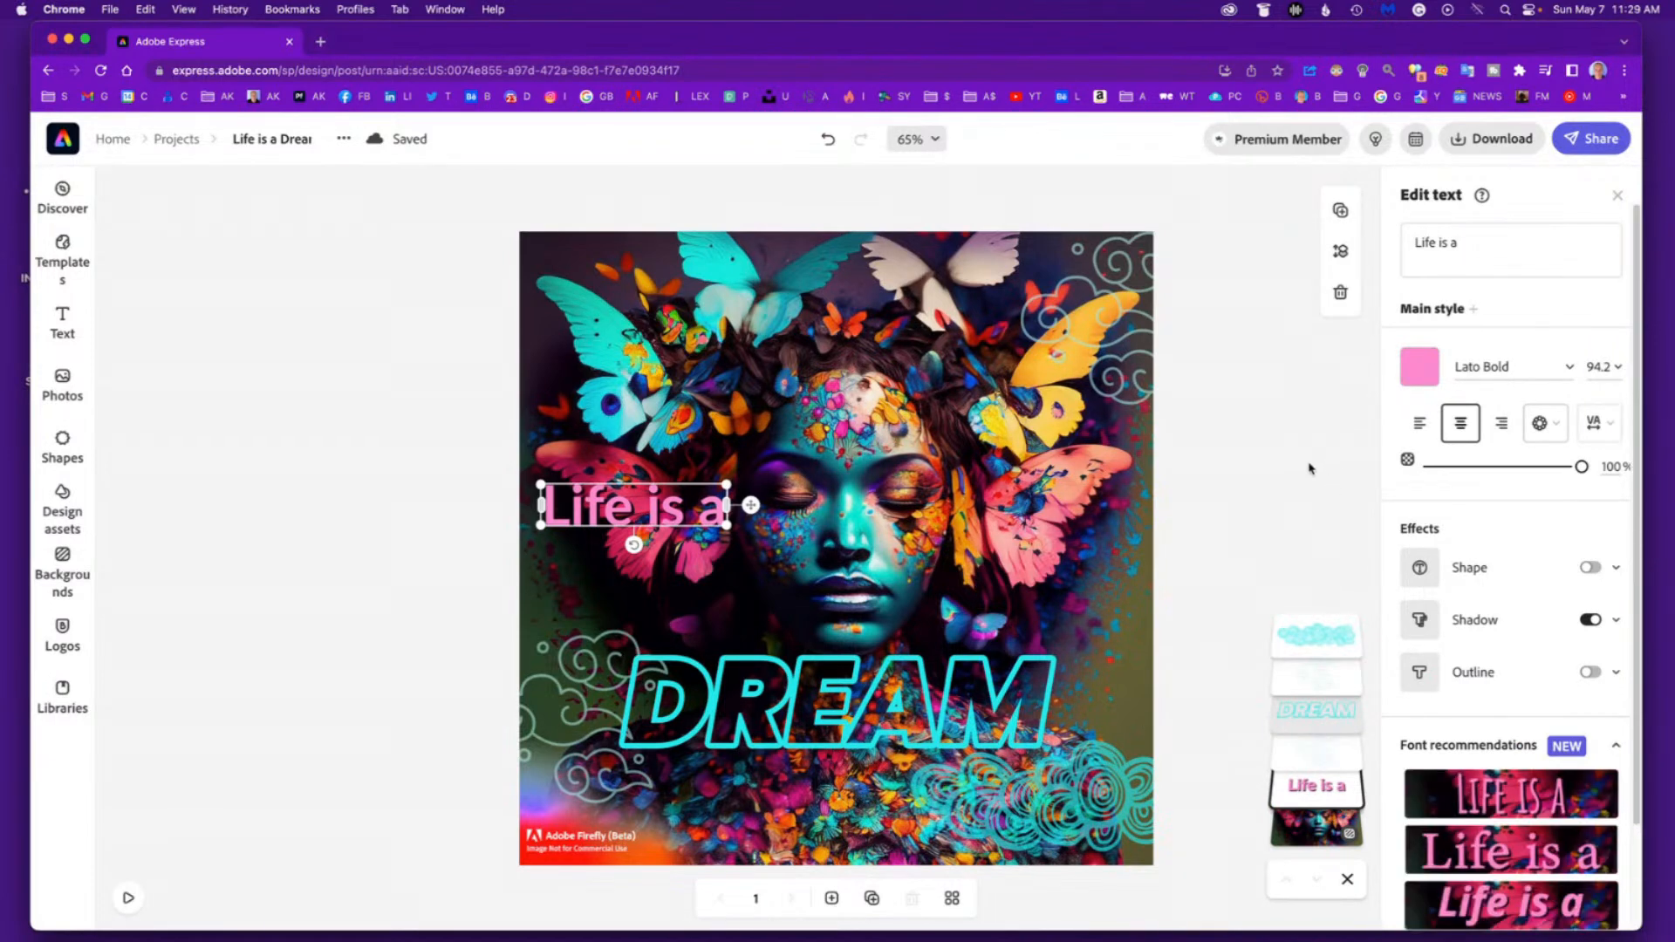
{"action": "left_click", "coordinate": [1250, 538]}
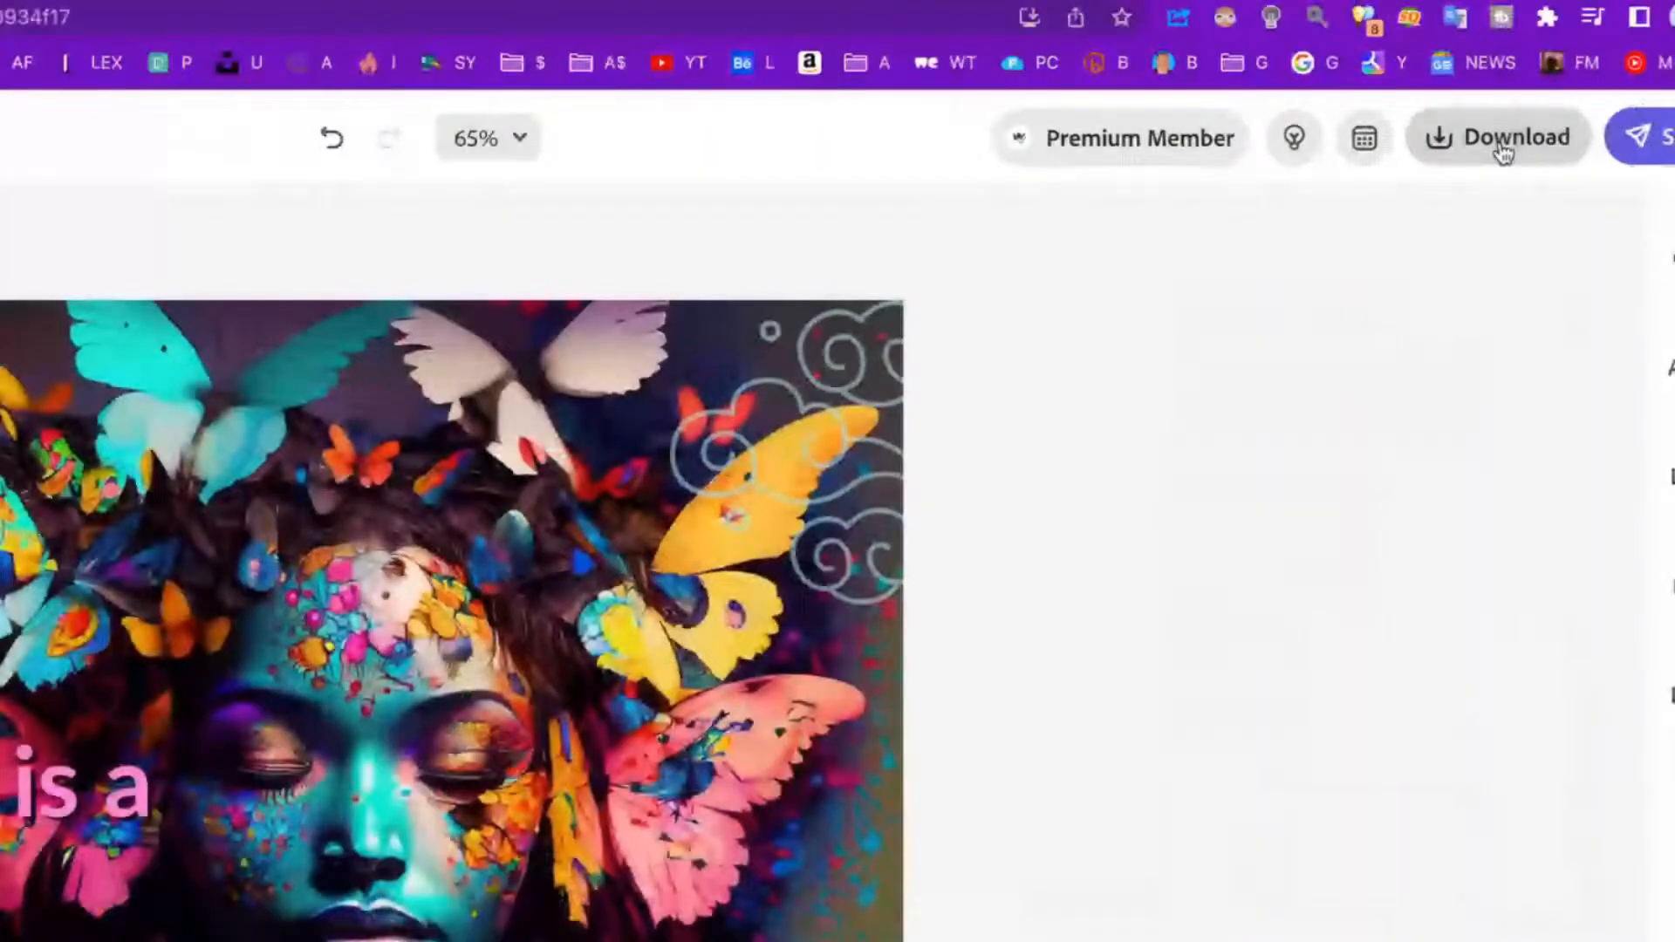
{"action": "left_click", "coordinate": [1502, 153]}
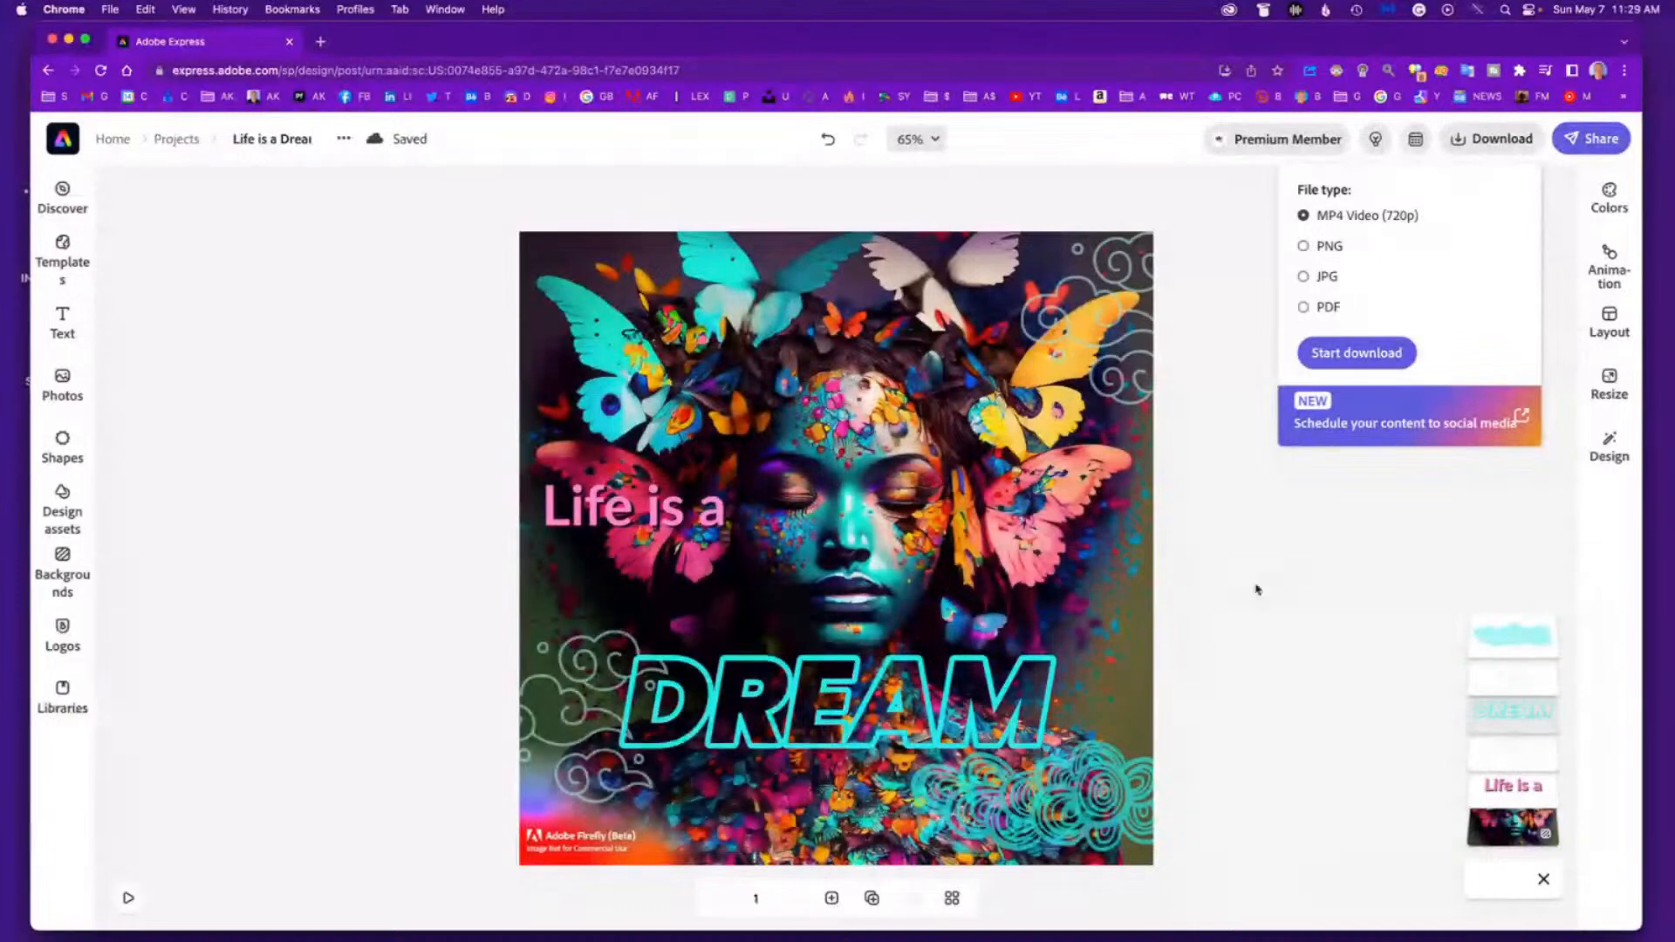
{"action": "left_click", "coordinate": [1297, 504]}
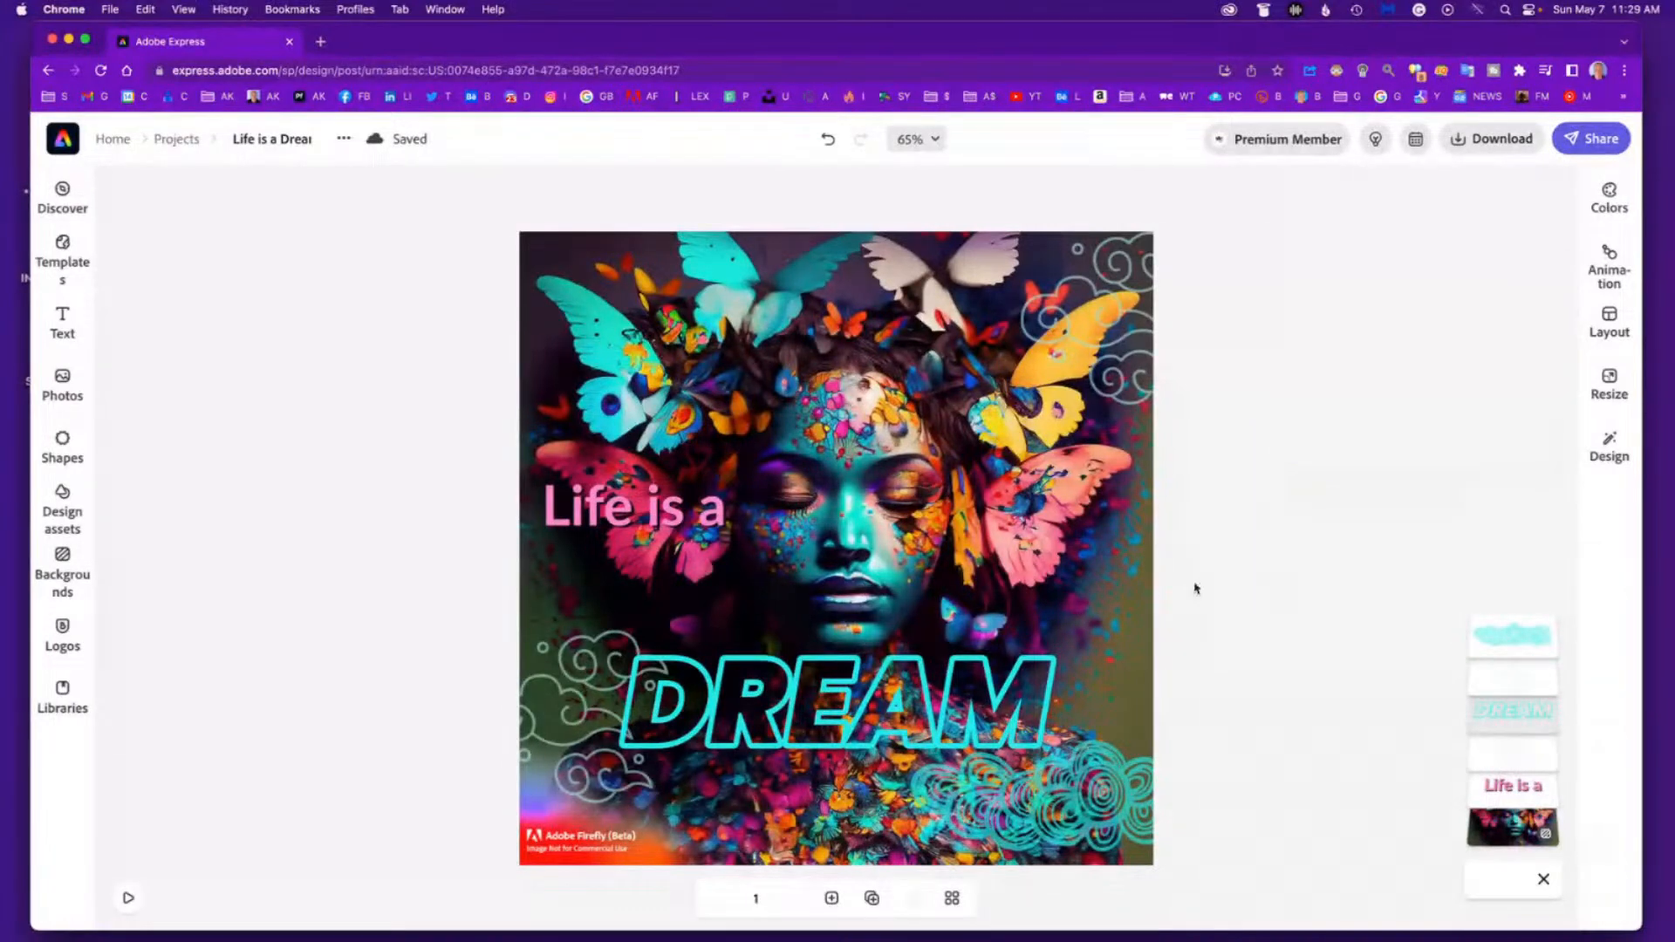
{"action": "left_click", "coordinate": [1609, 266]}
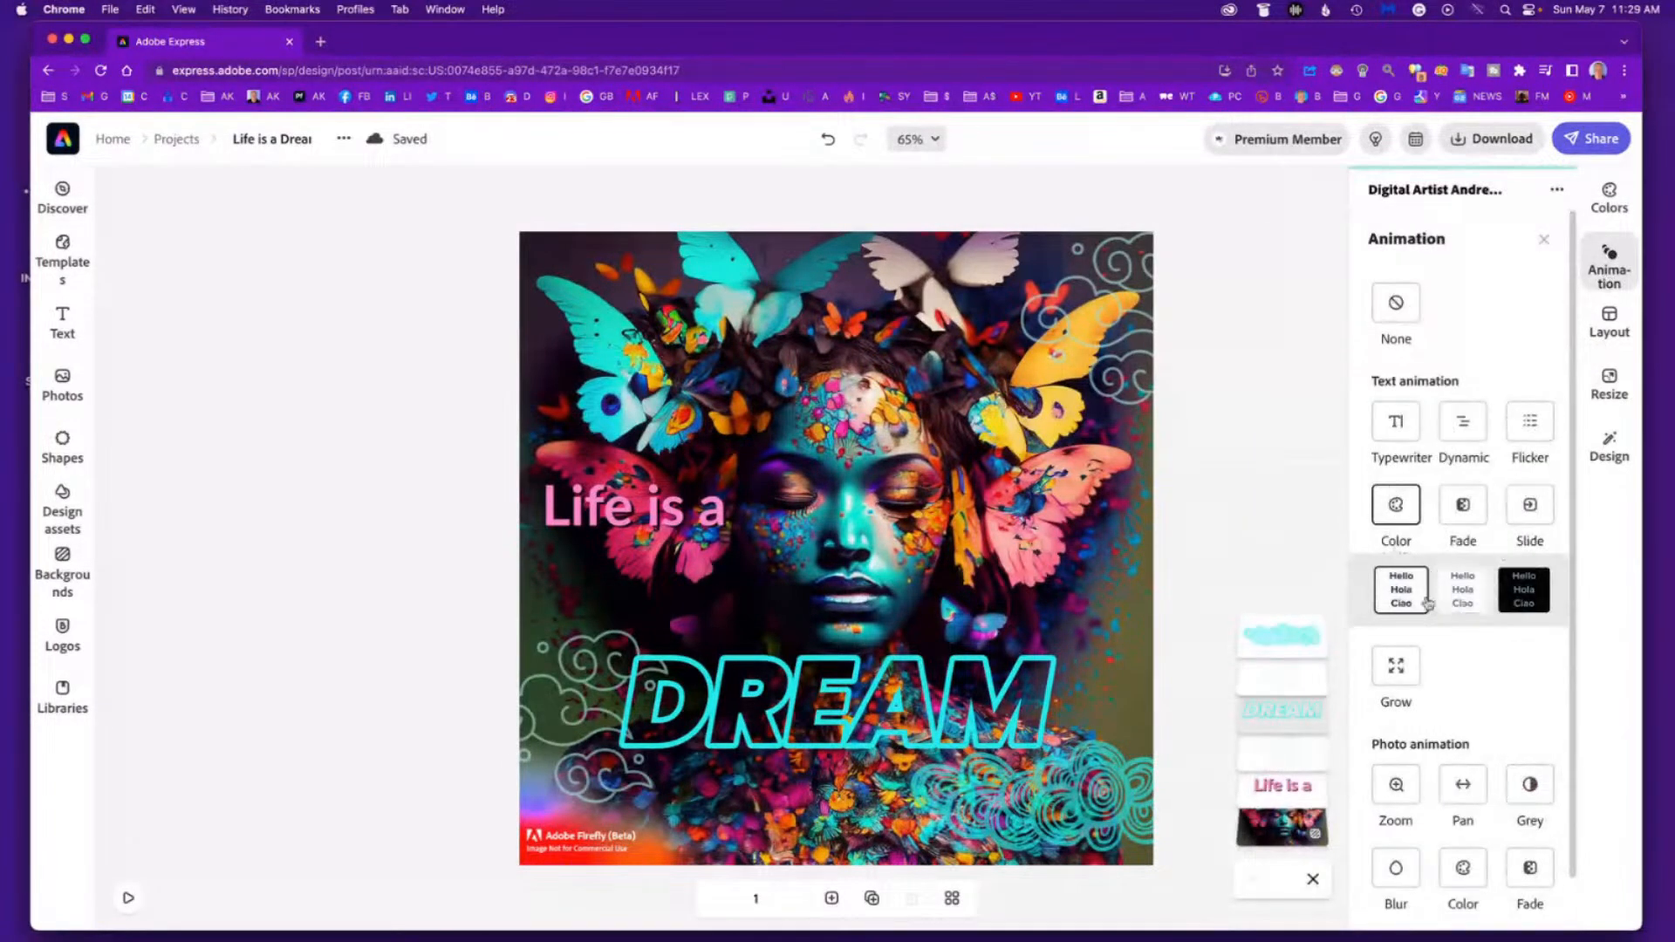
{"action": "left_click", "coordinate": [1301, 517]}
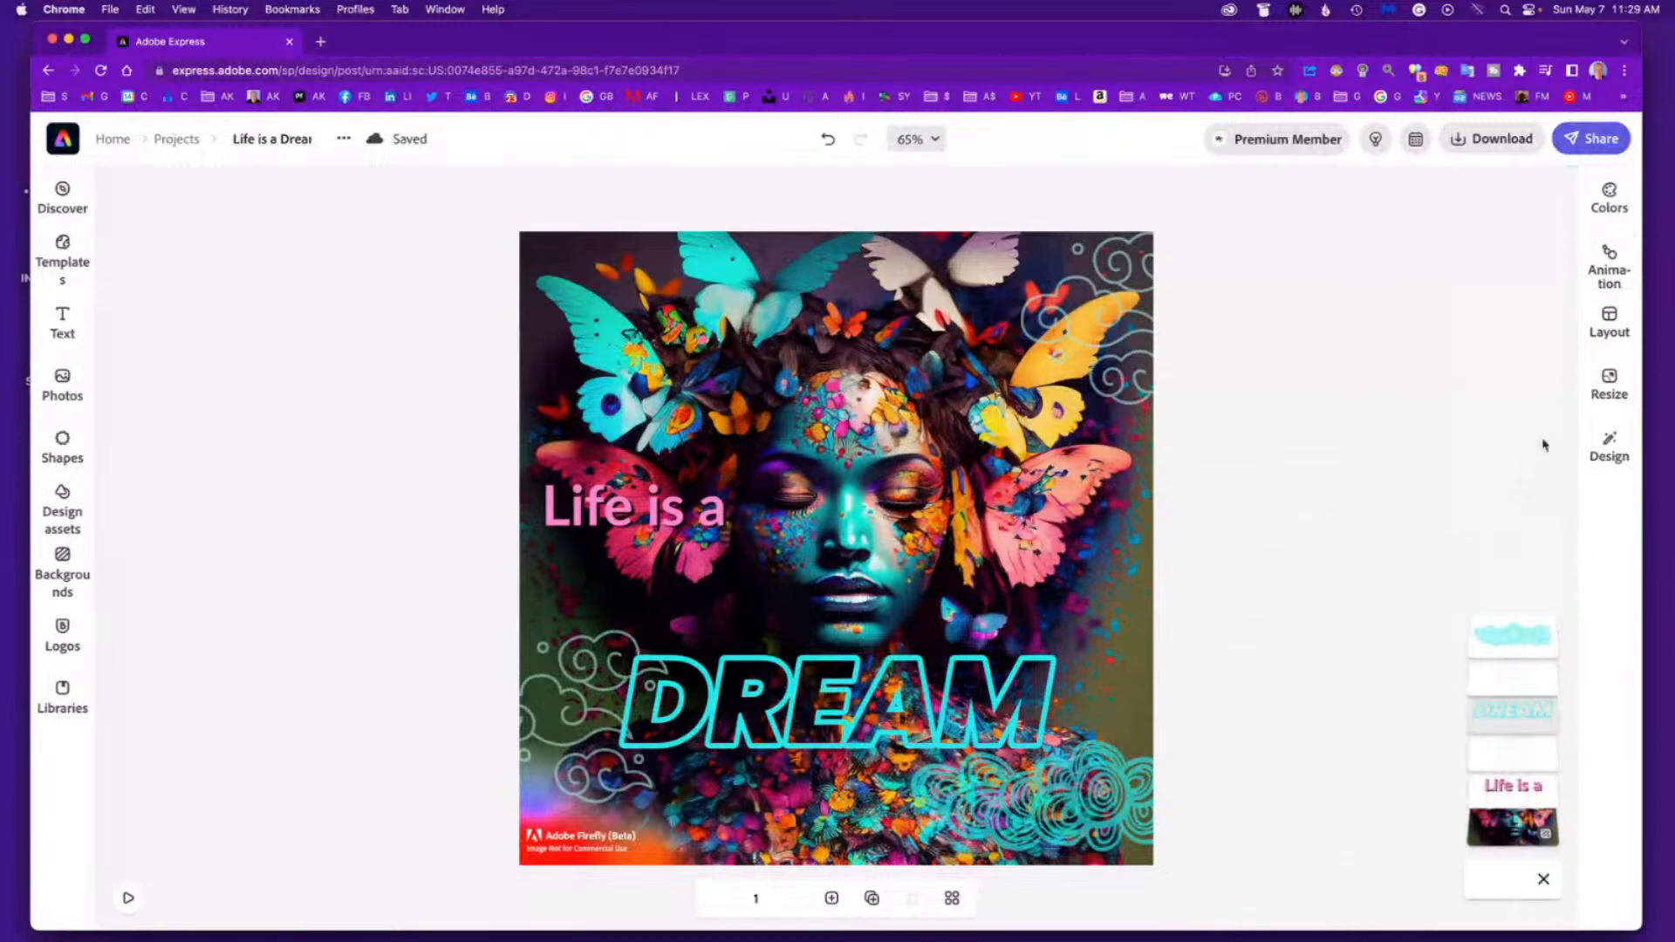
{"action": "left_click", "coordinate": [1610, 264]}
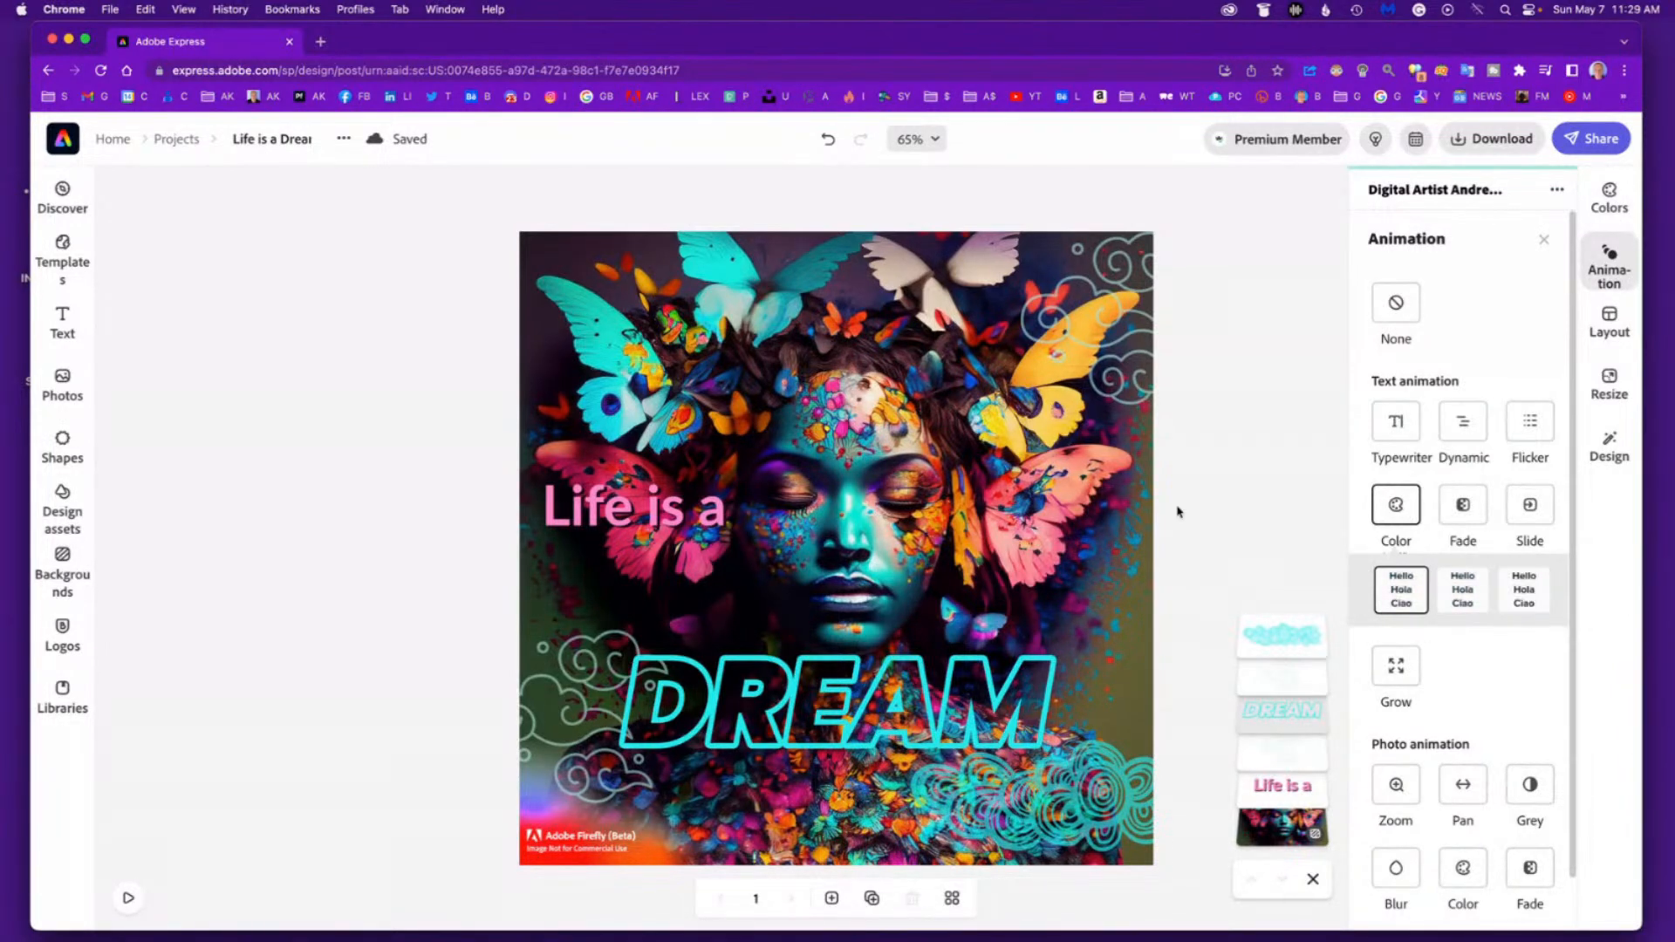
{"action": "left_click", "coordinate": [1259, 529]}
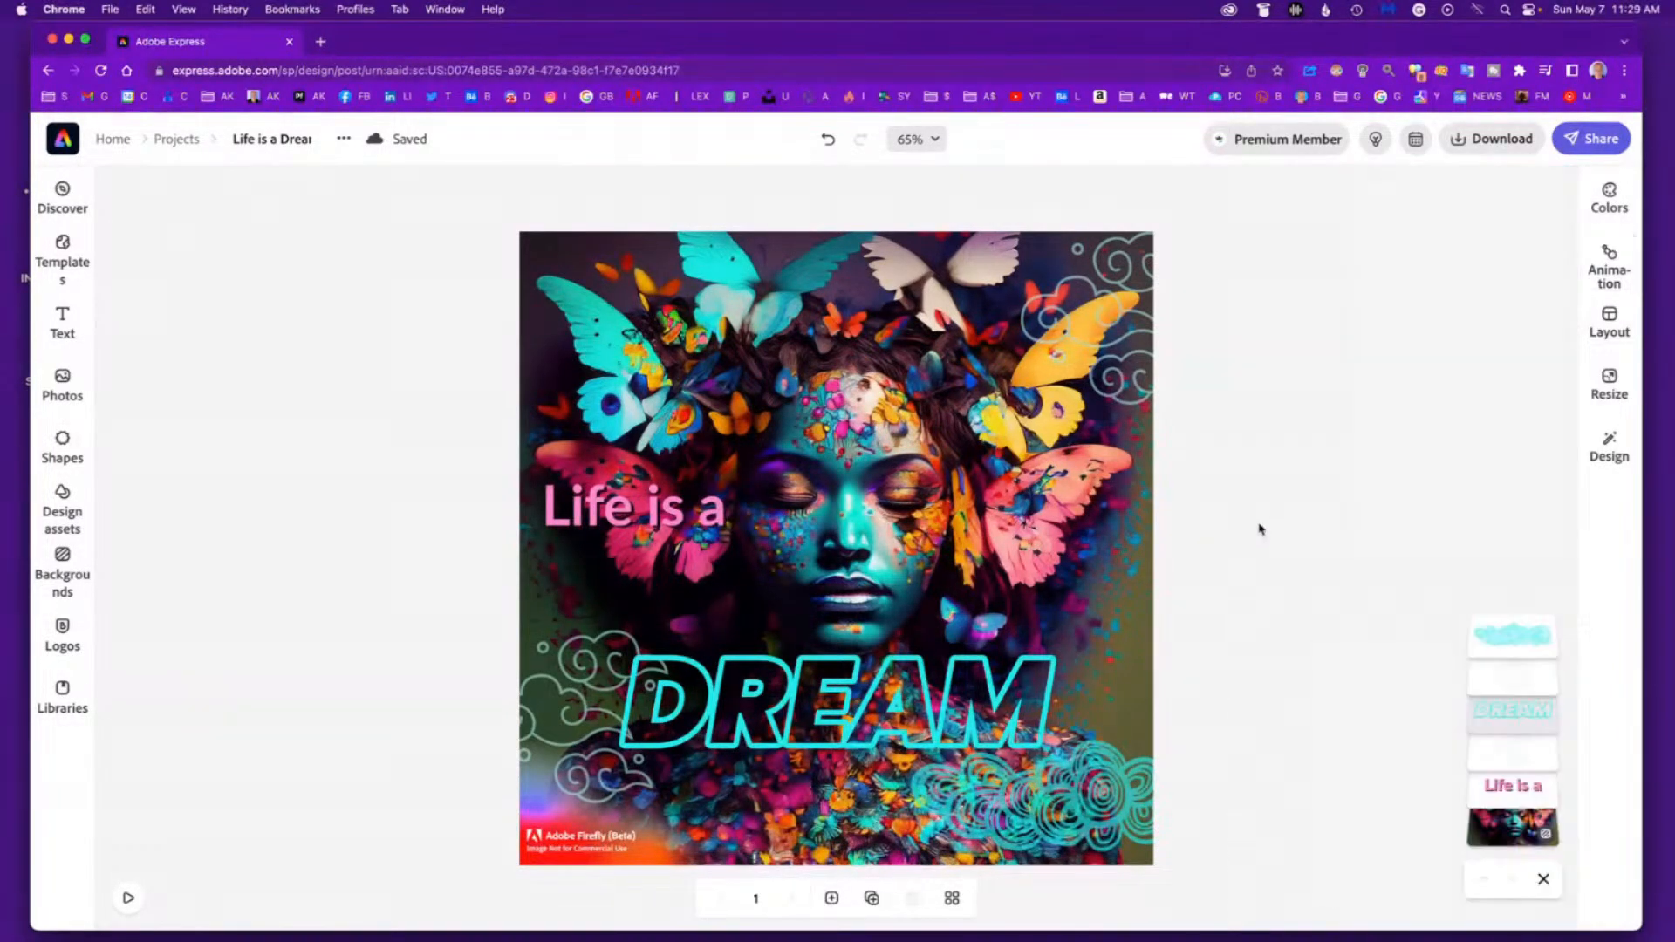
{"action": "left_click", "coordinate": [1135, 663]}
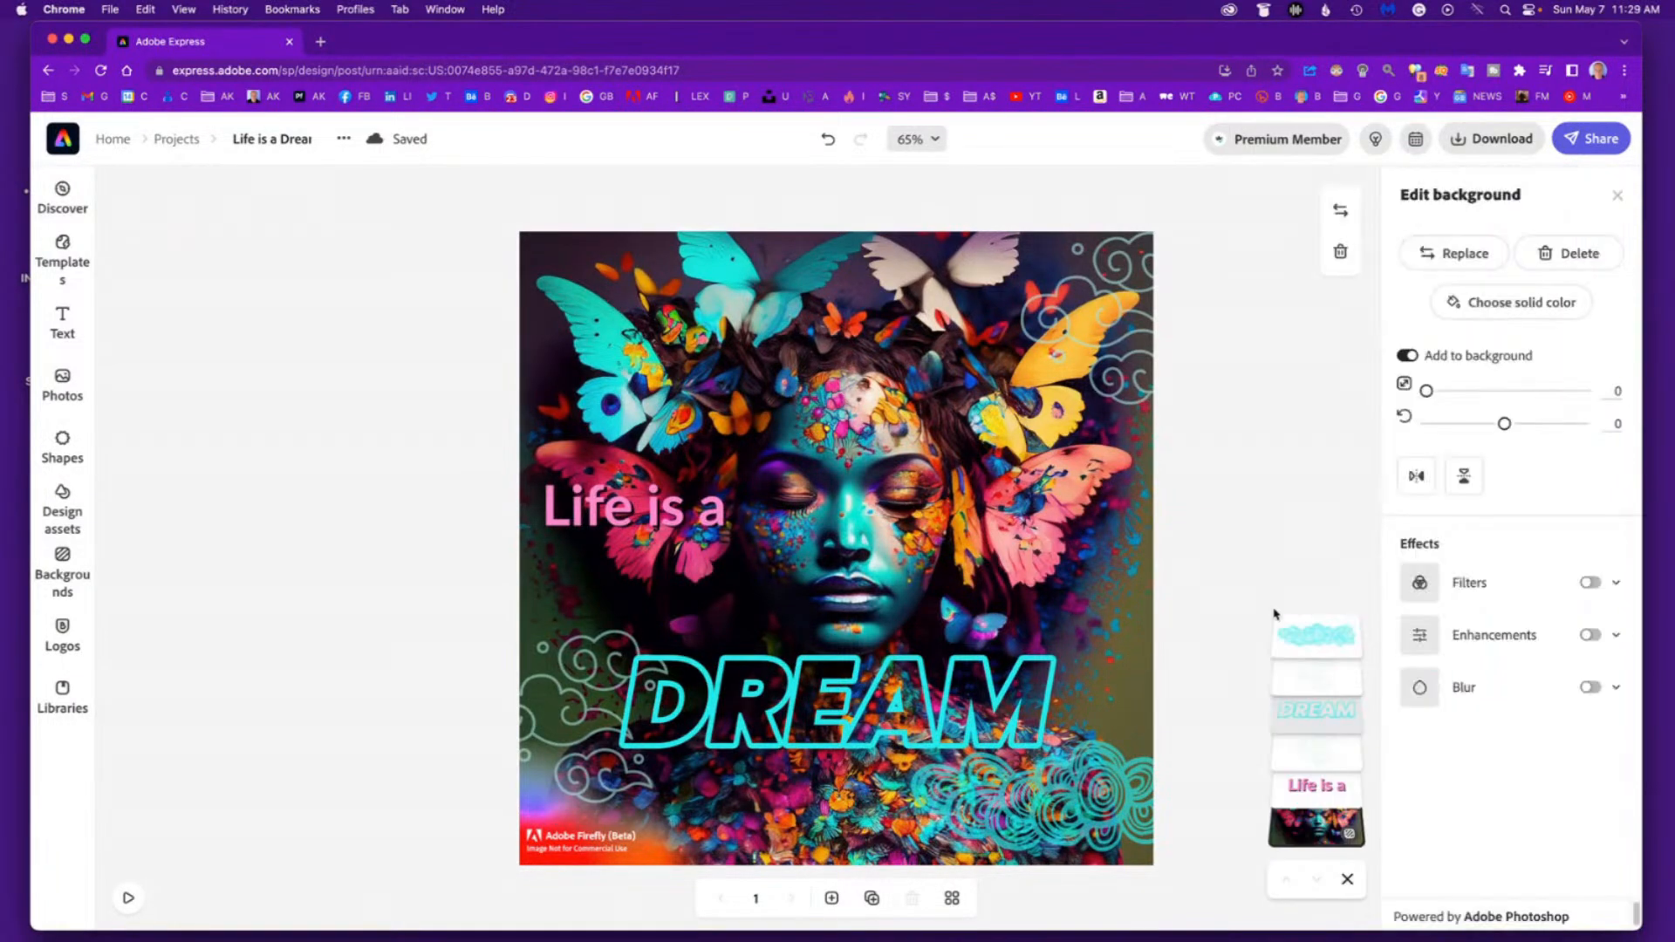
{"action": "left_click", "coordinate": [1217, 518]}
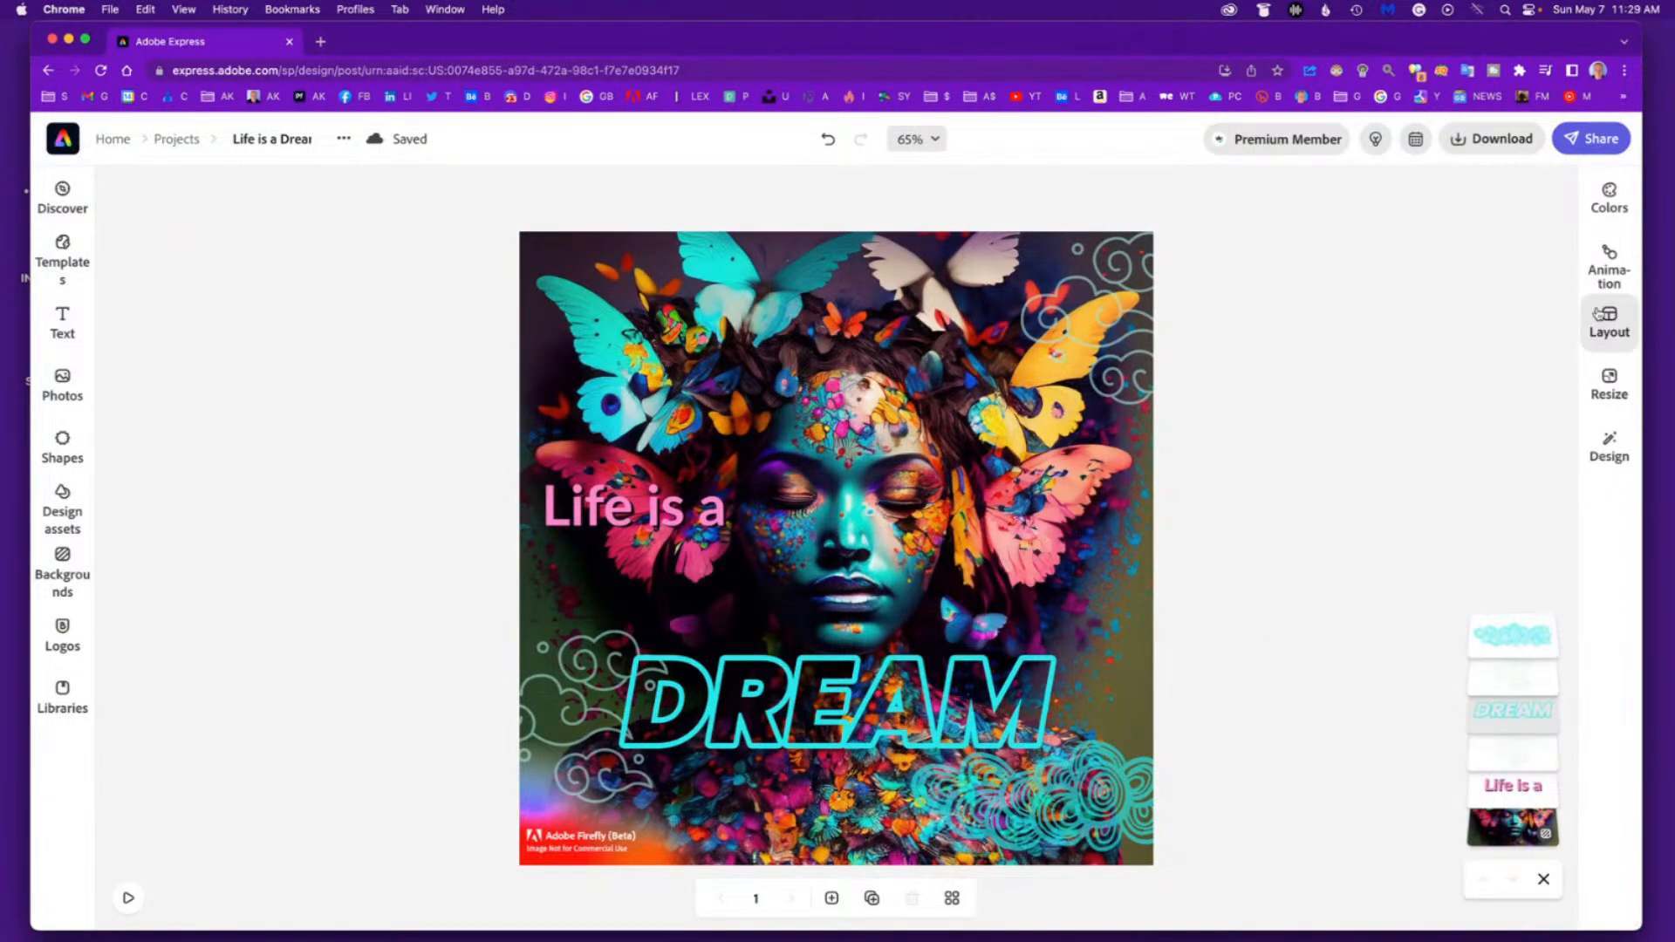
Try the Typewriter text animation on the poster and switch back to the Color shuffle animation
{"action": "left_click", "coordinate": [1609, 259]}
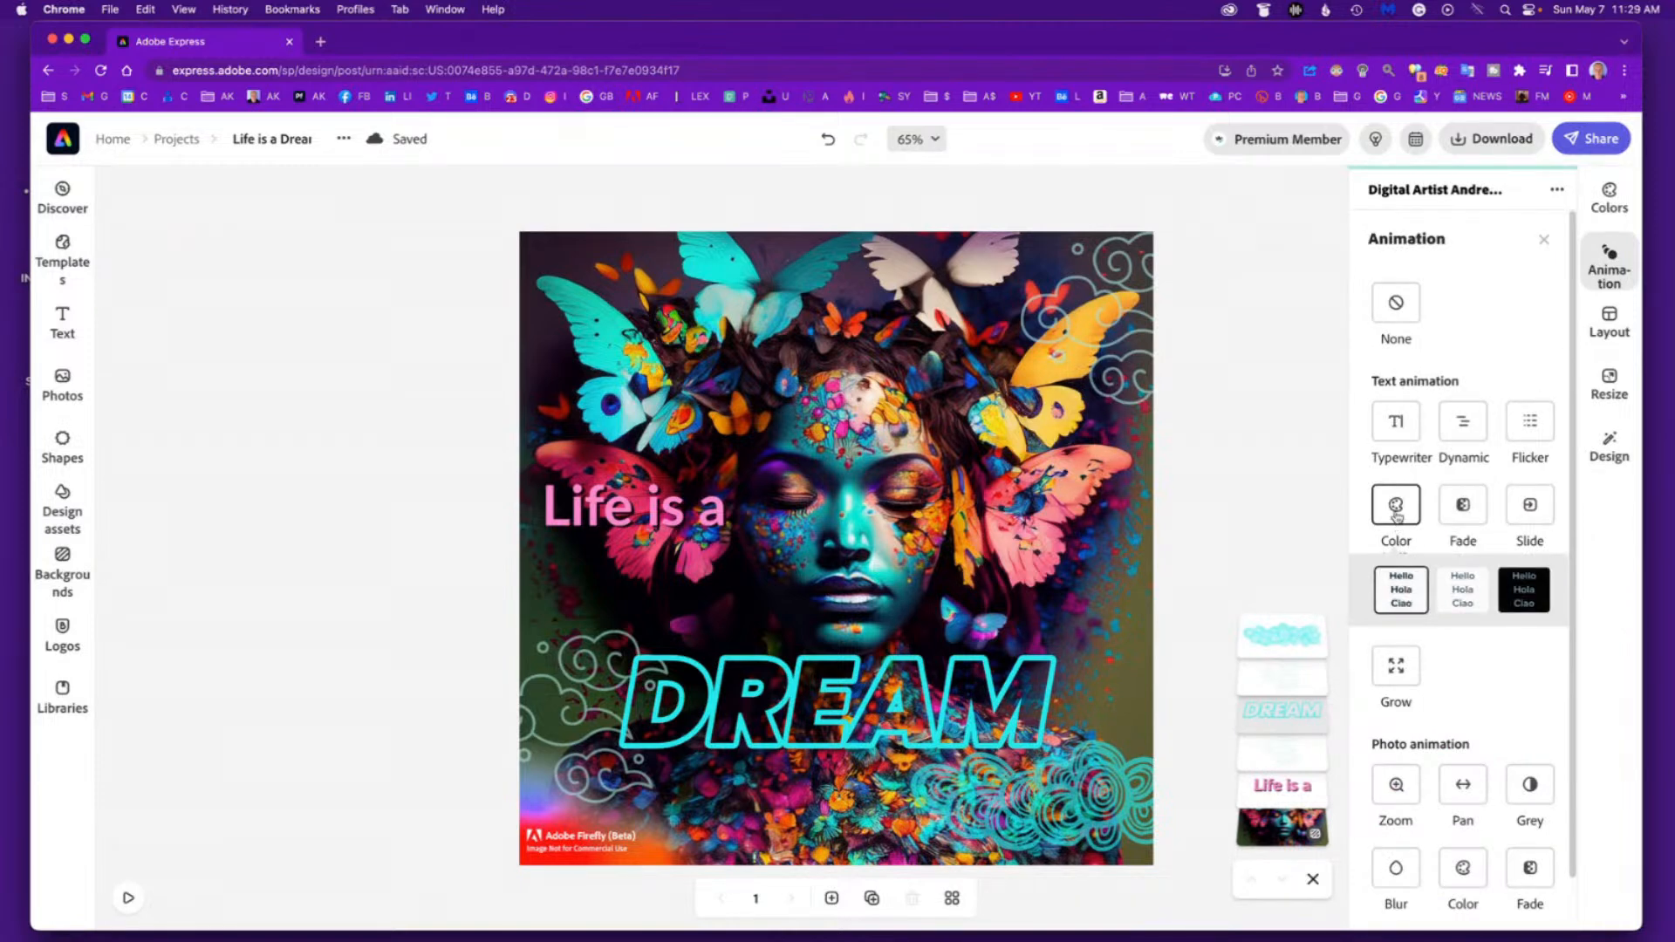
{"action": "left_click", "coordinate": [1397, 423]}
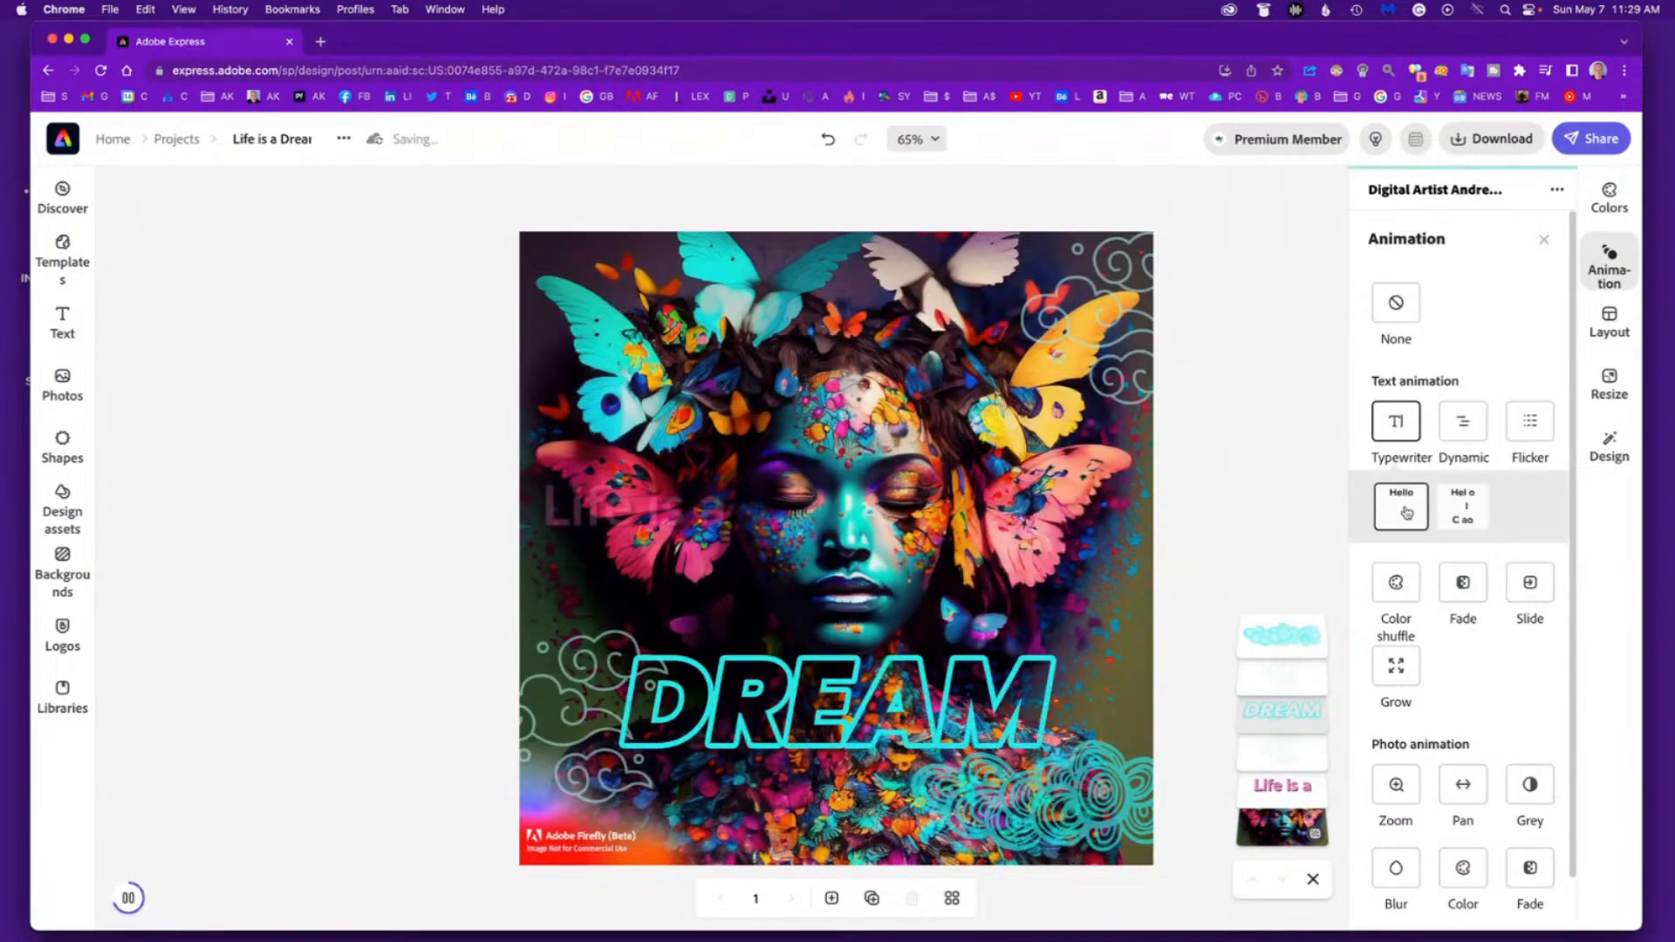
{"action": "left_click", "coordinate": [1396, 585]}
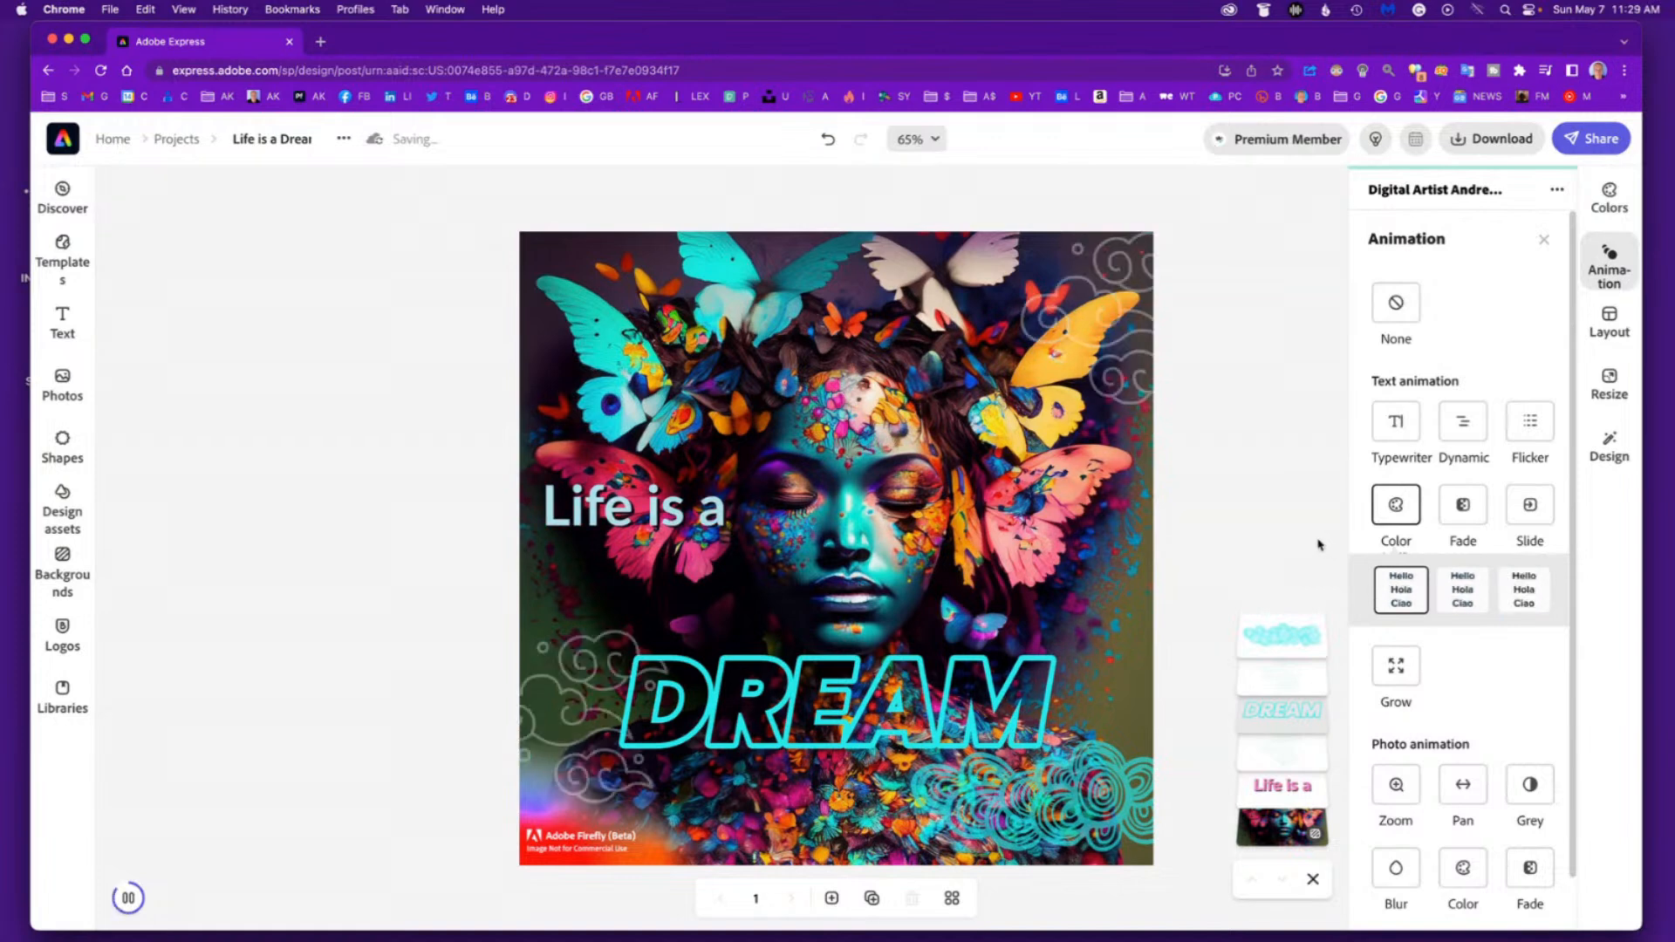
Download the animated poster as an MP4 video at 720p and deselect everything on the canvas
{"action": "left_click", "coordinate": [1489, 139]}
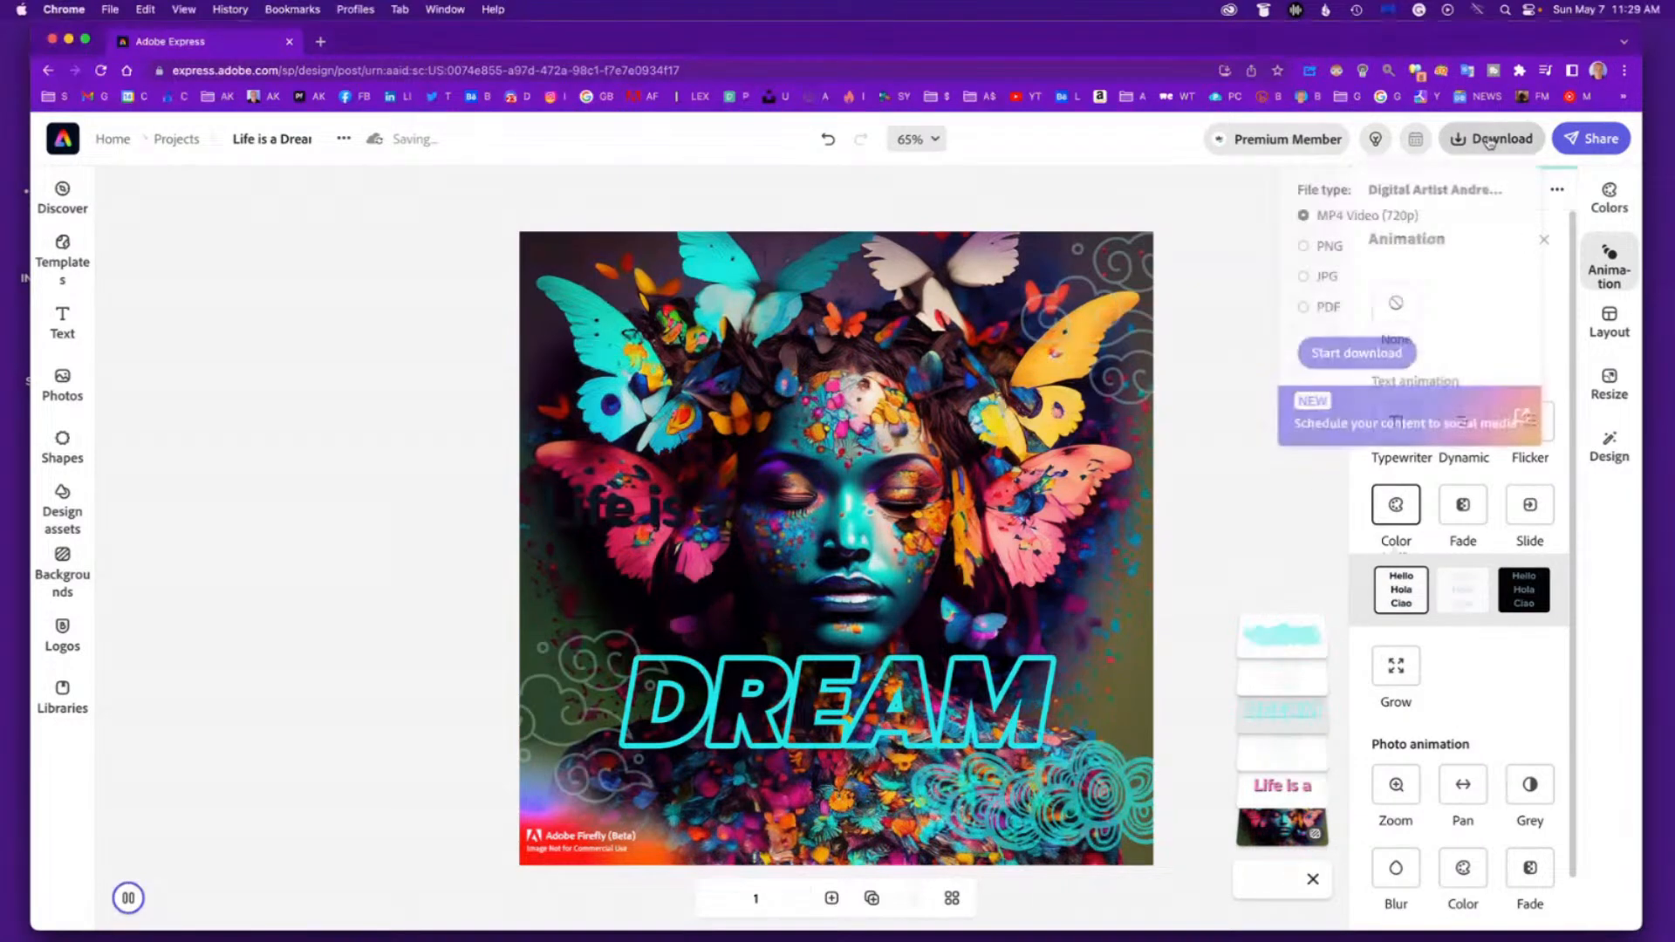
{"action": "left_click", "coordinate": [1367, 359]}
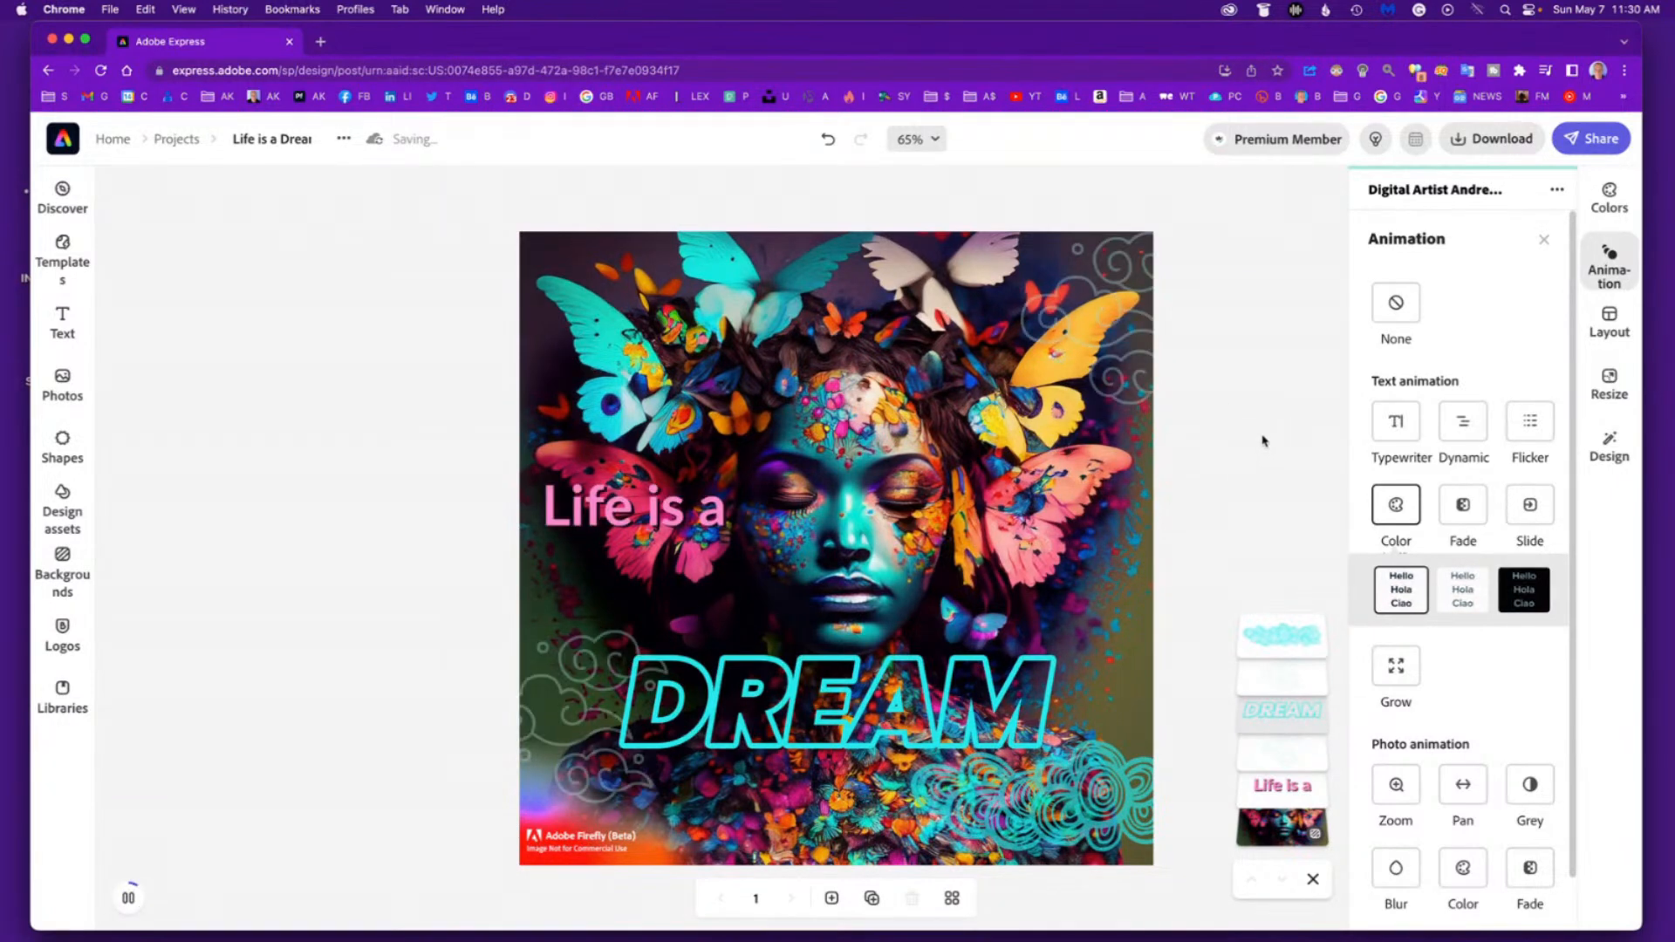
{"action": "left_click", "coordinate": [1262, 440]}
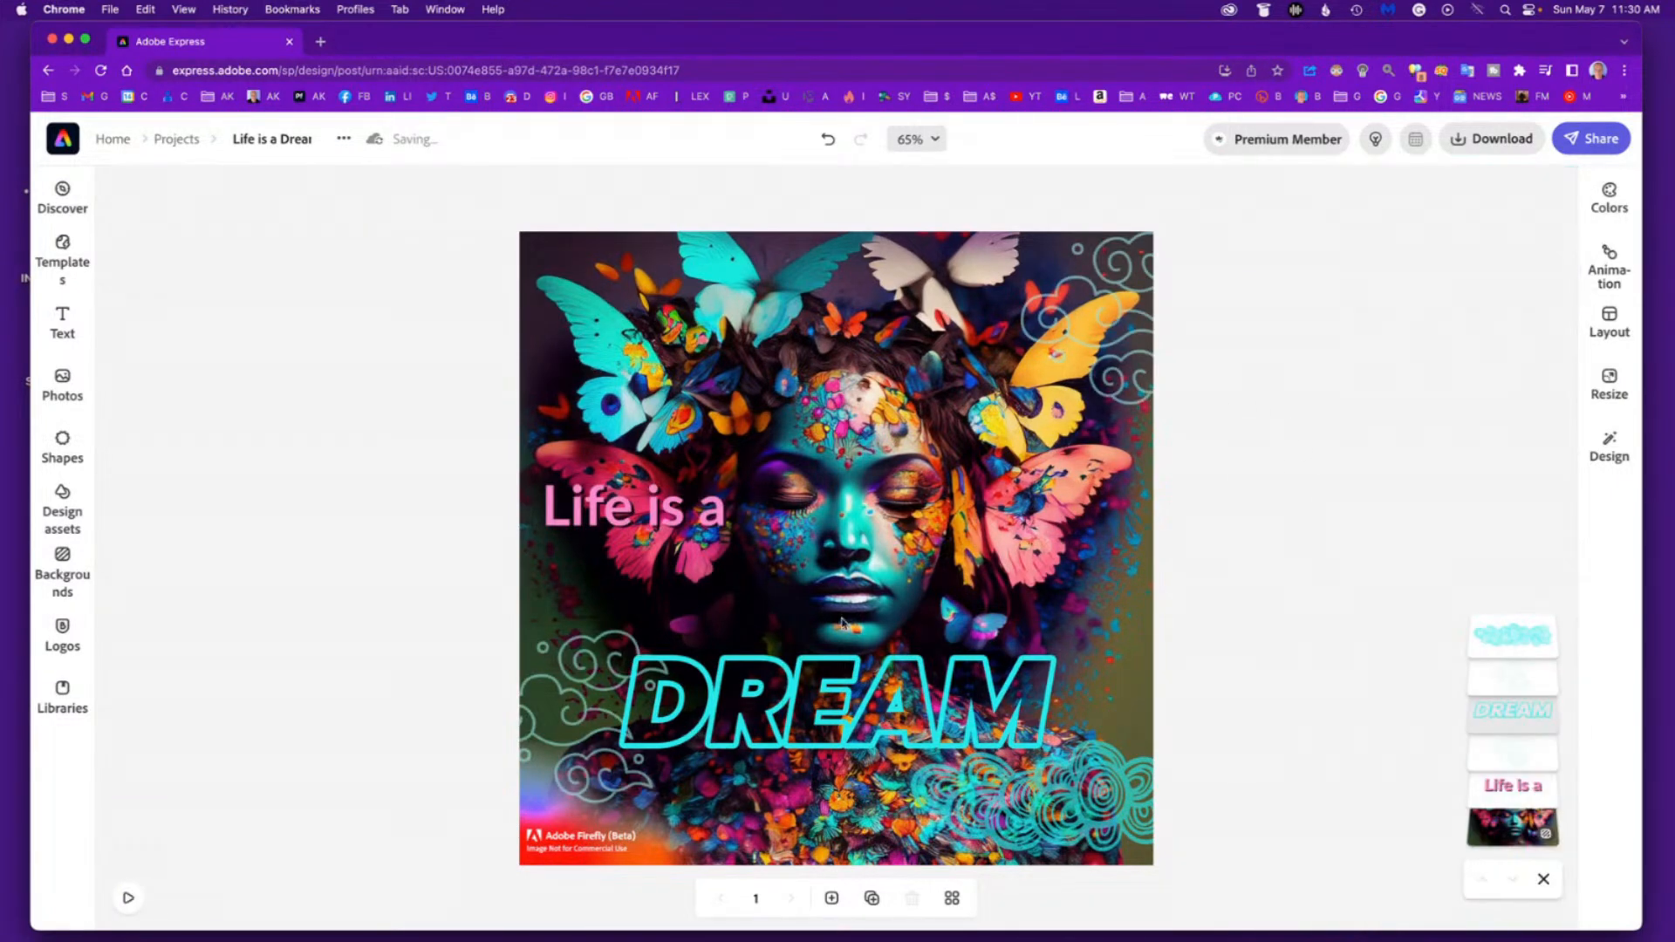
Download a still version of the poster as a PNG file and select its background image
{"action": "left_click", "coordinate": [1497, 141]}
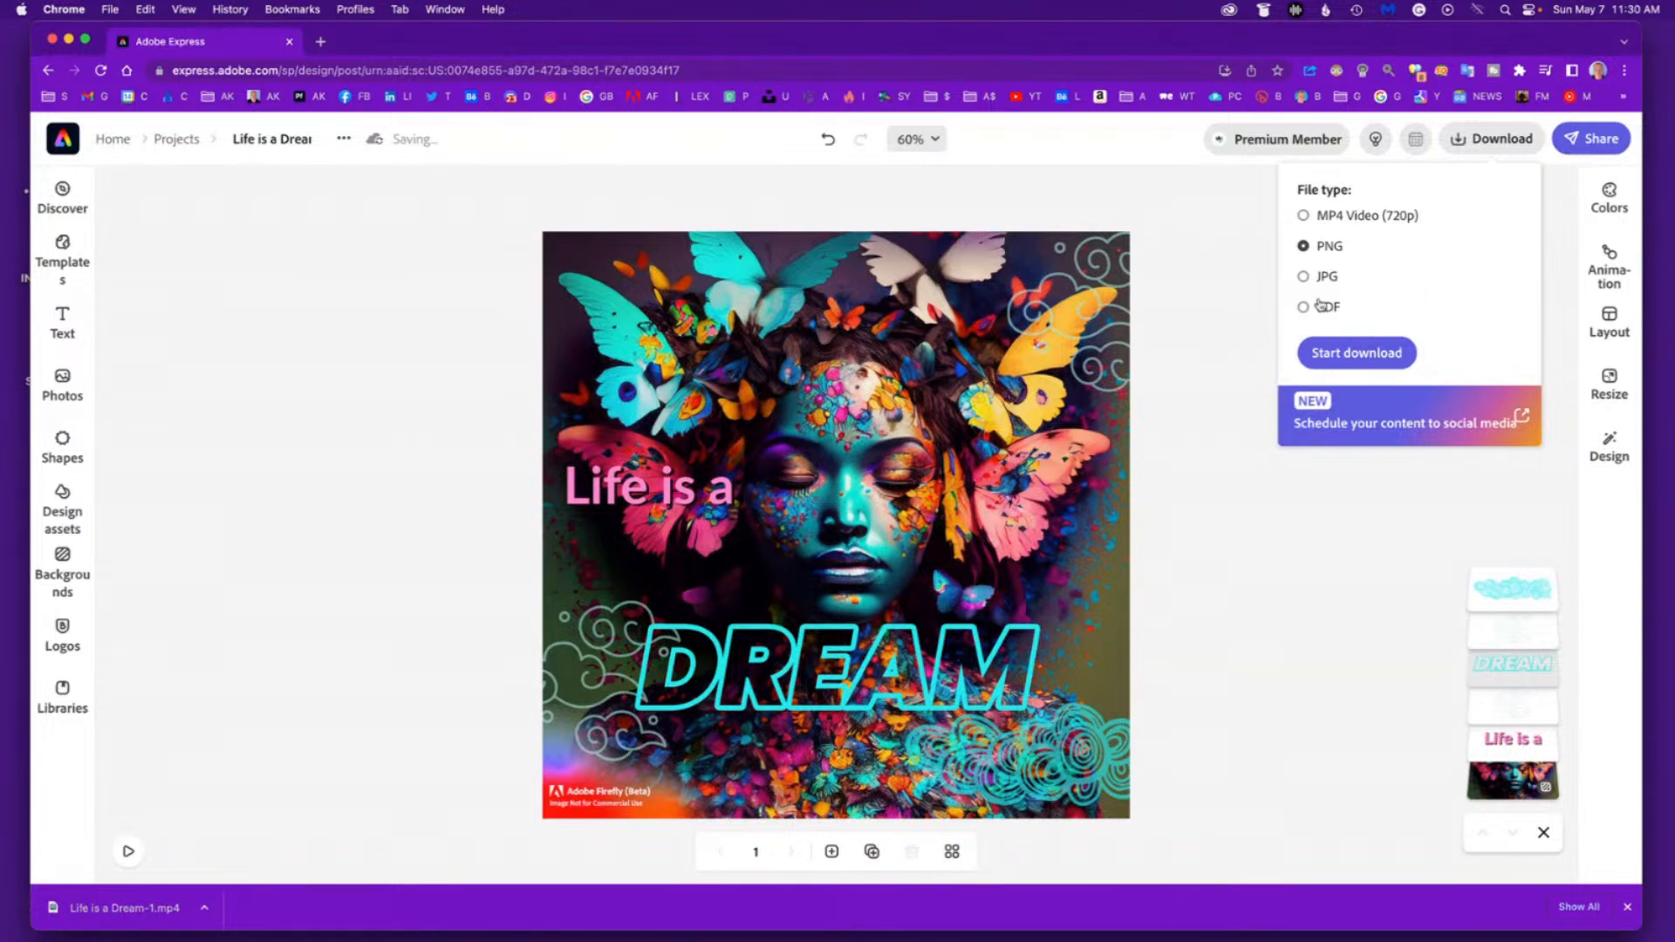
{"action": "left_click", "coordinate": [1361, 355]}
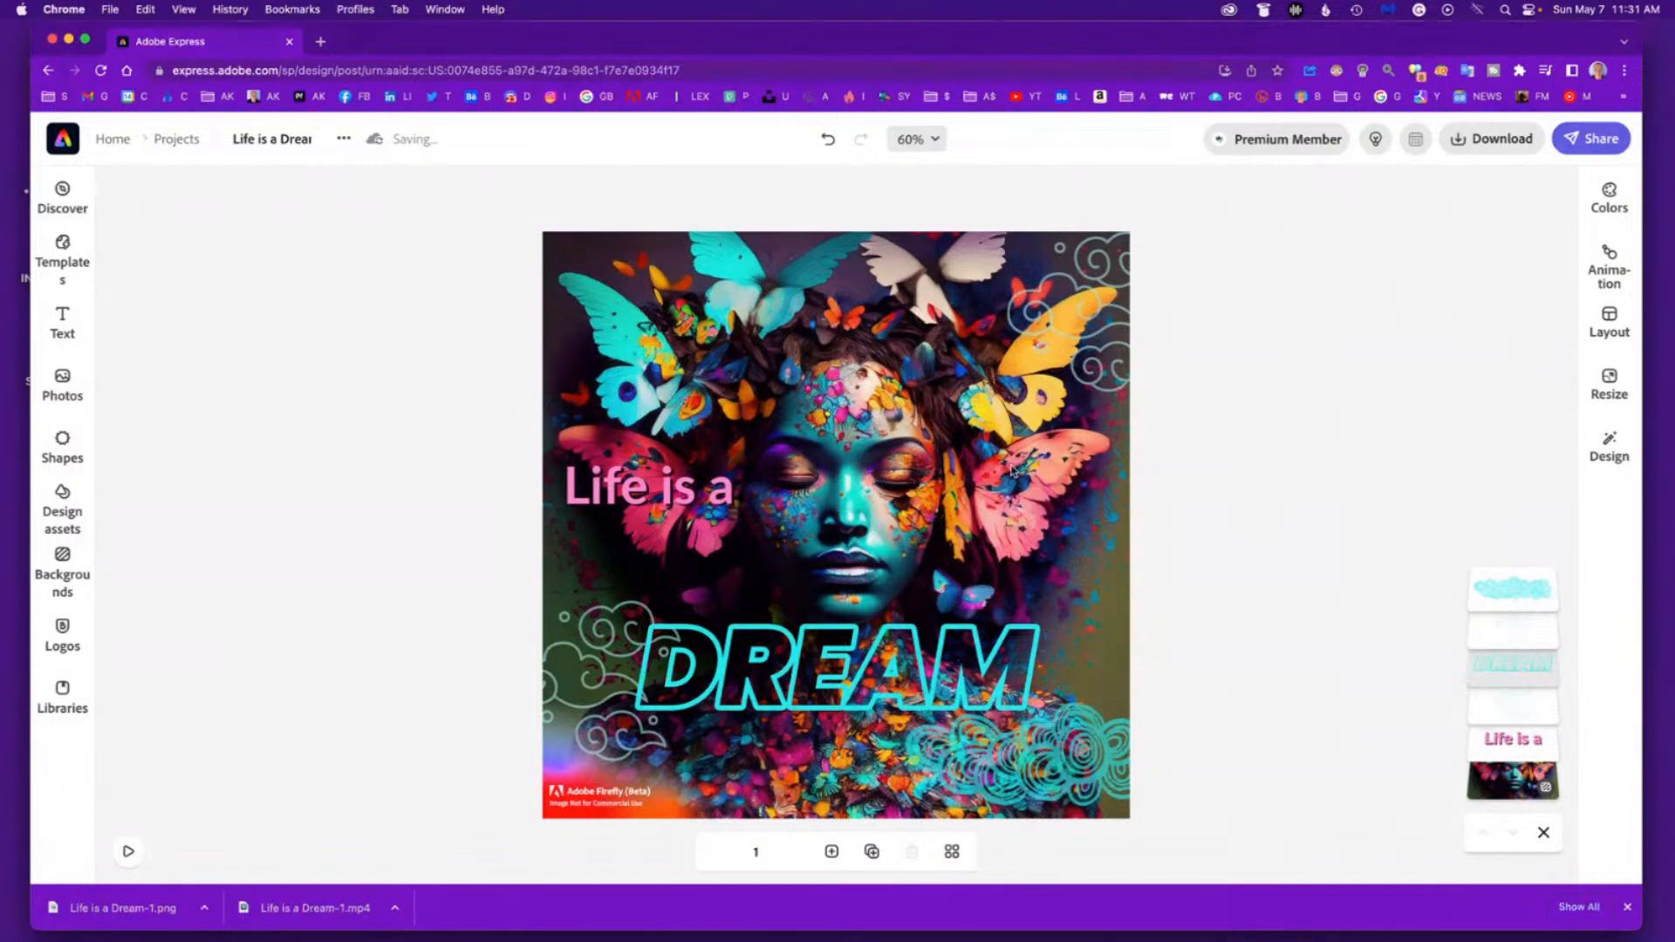
{"action": "left_click", "coordinate": [904, 443]}
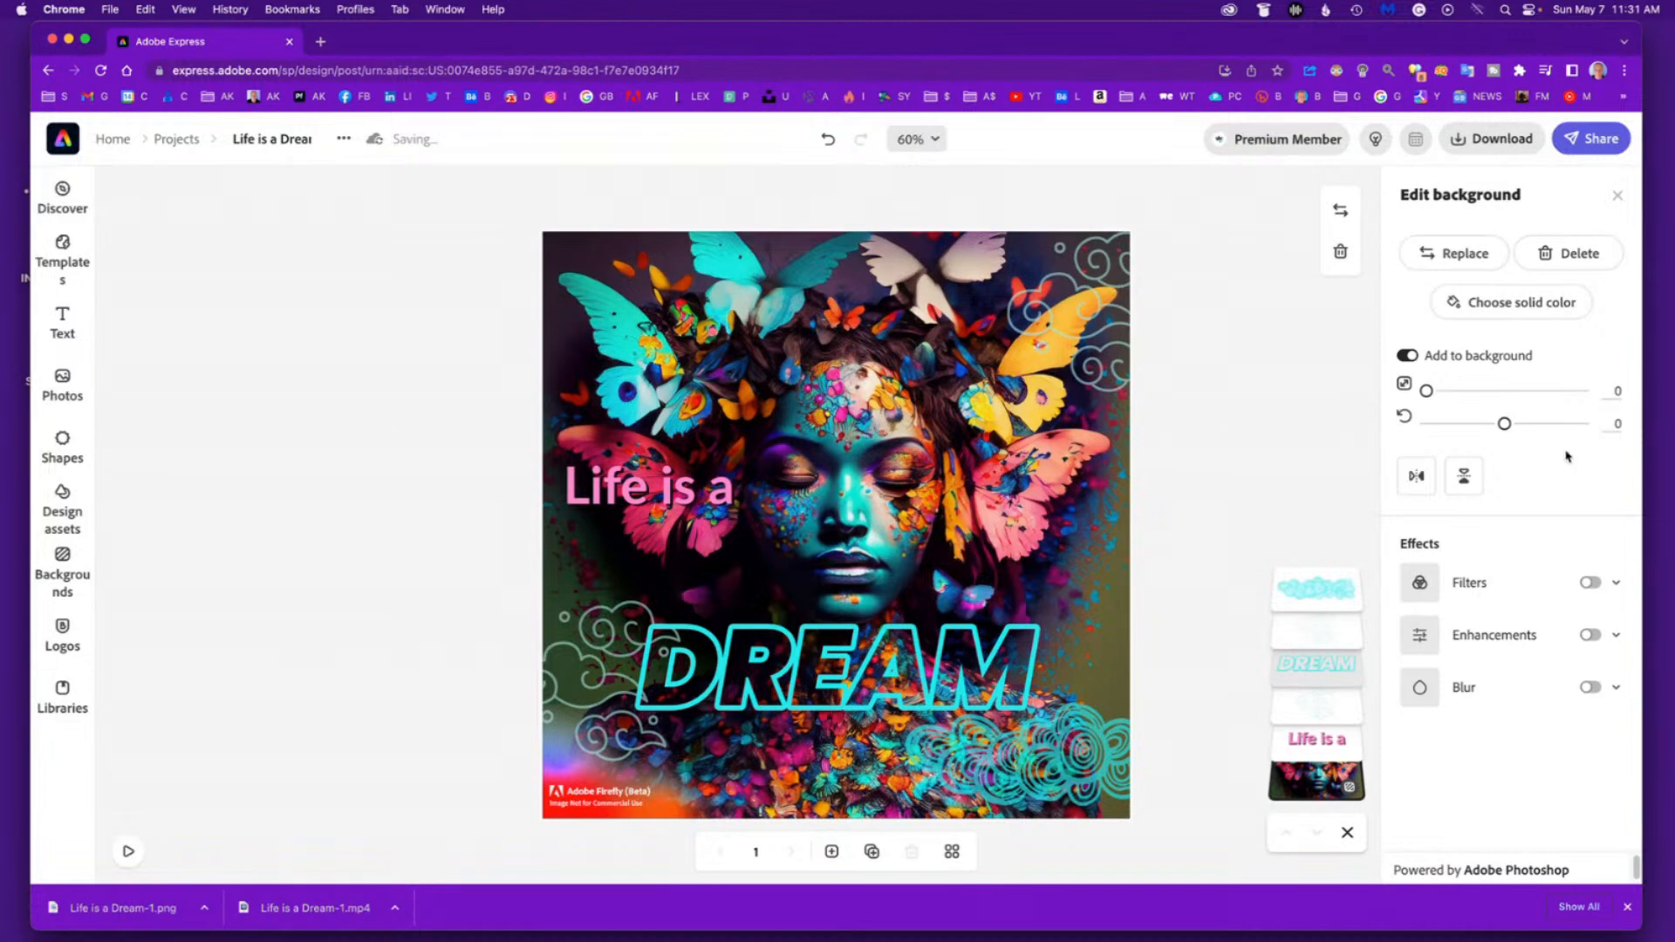
Save the poster as a template named Dream in the Designs library
{"action": "left_click", "coordinate": [1579, 144]}
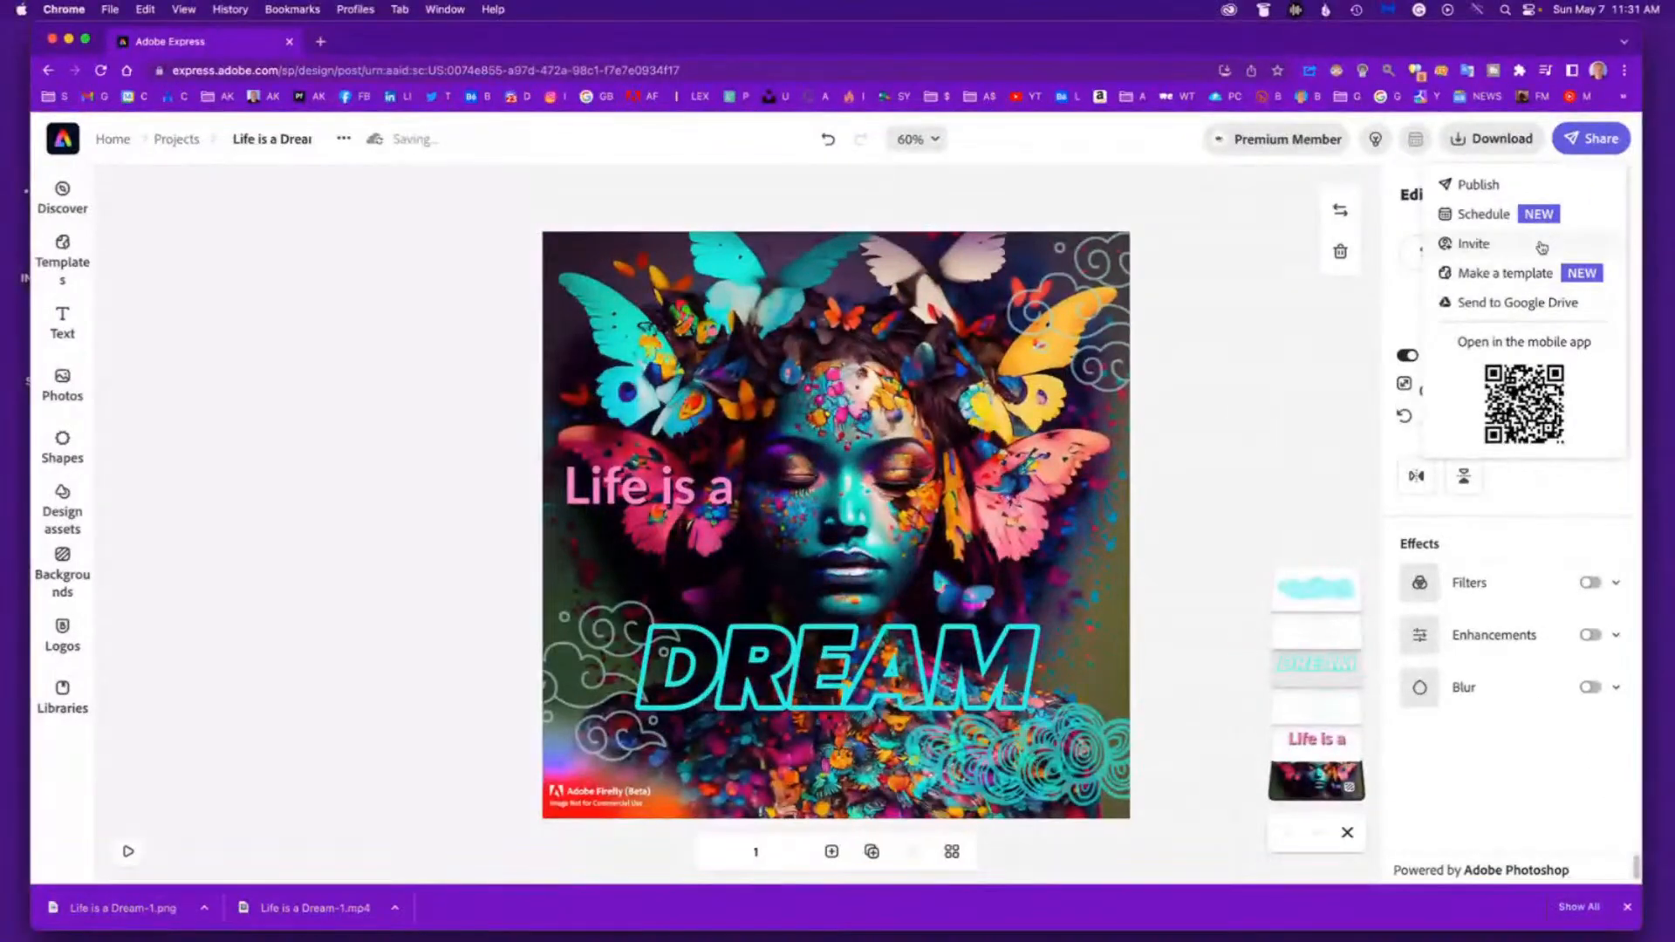
{"action": "left_click", "coordinate": [1504, 273]}
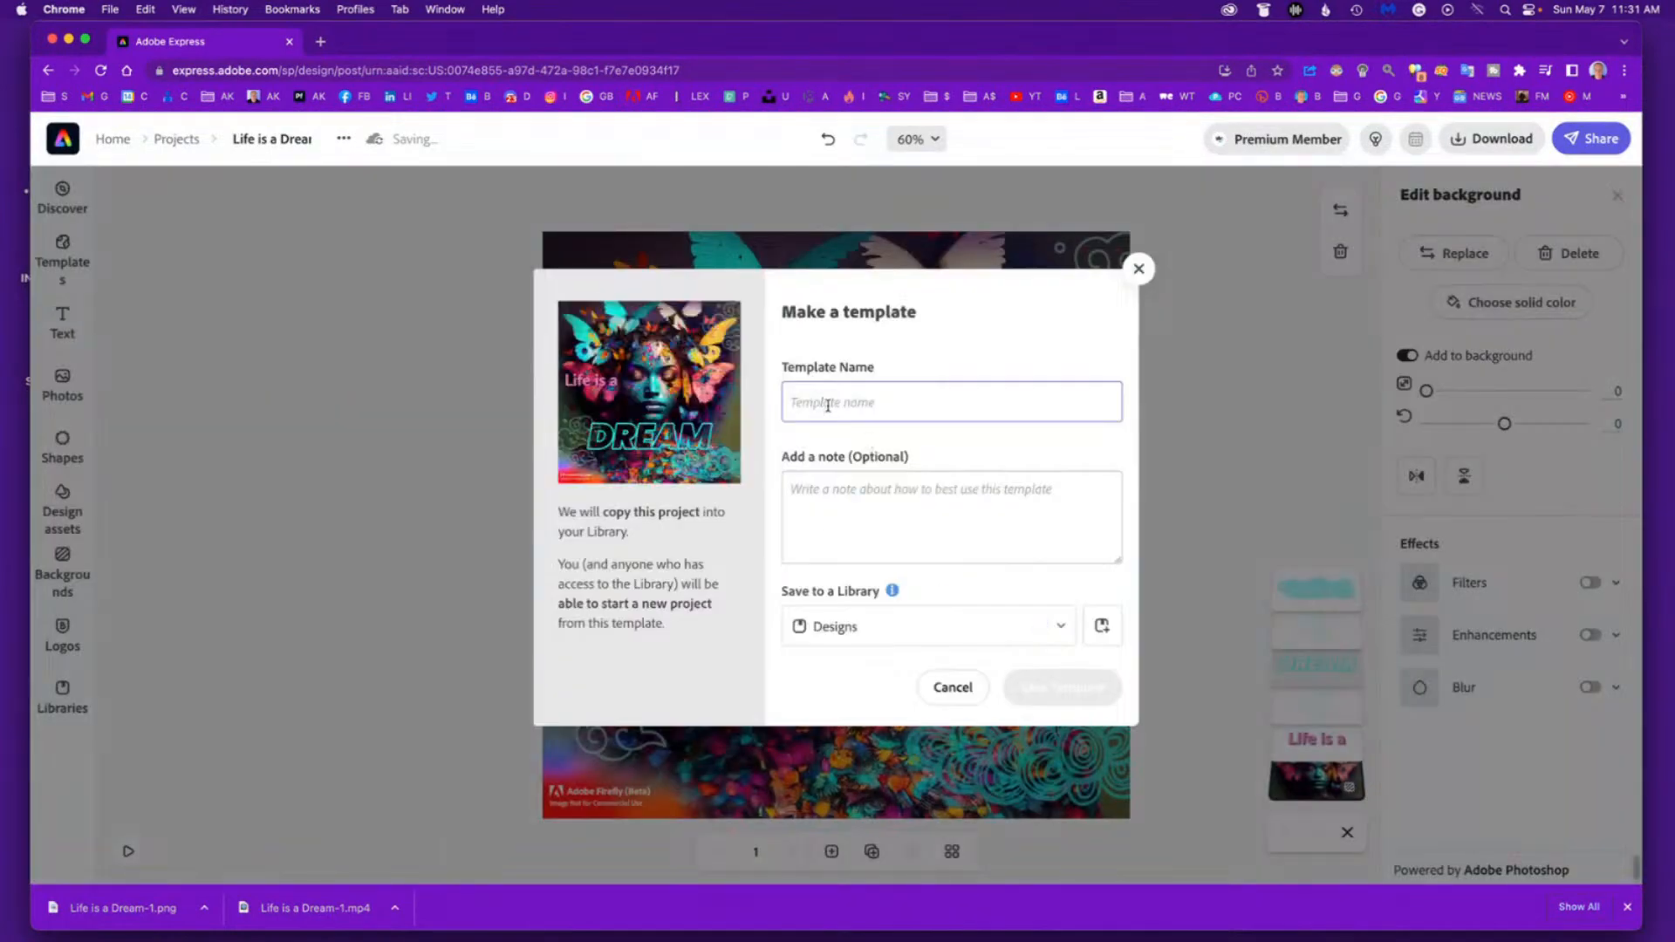
{"action": "type", "text": "Dream"}
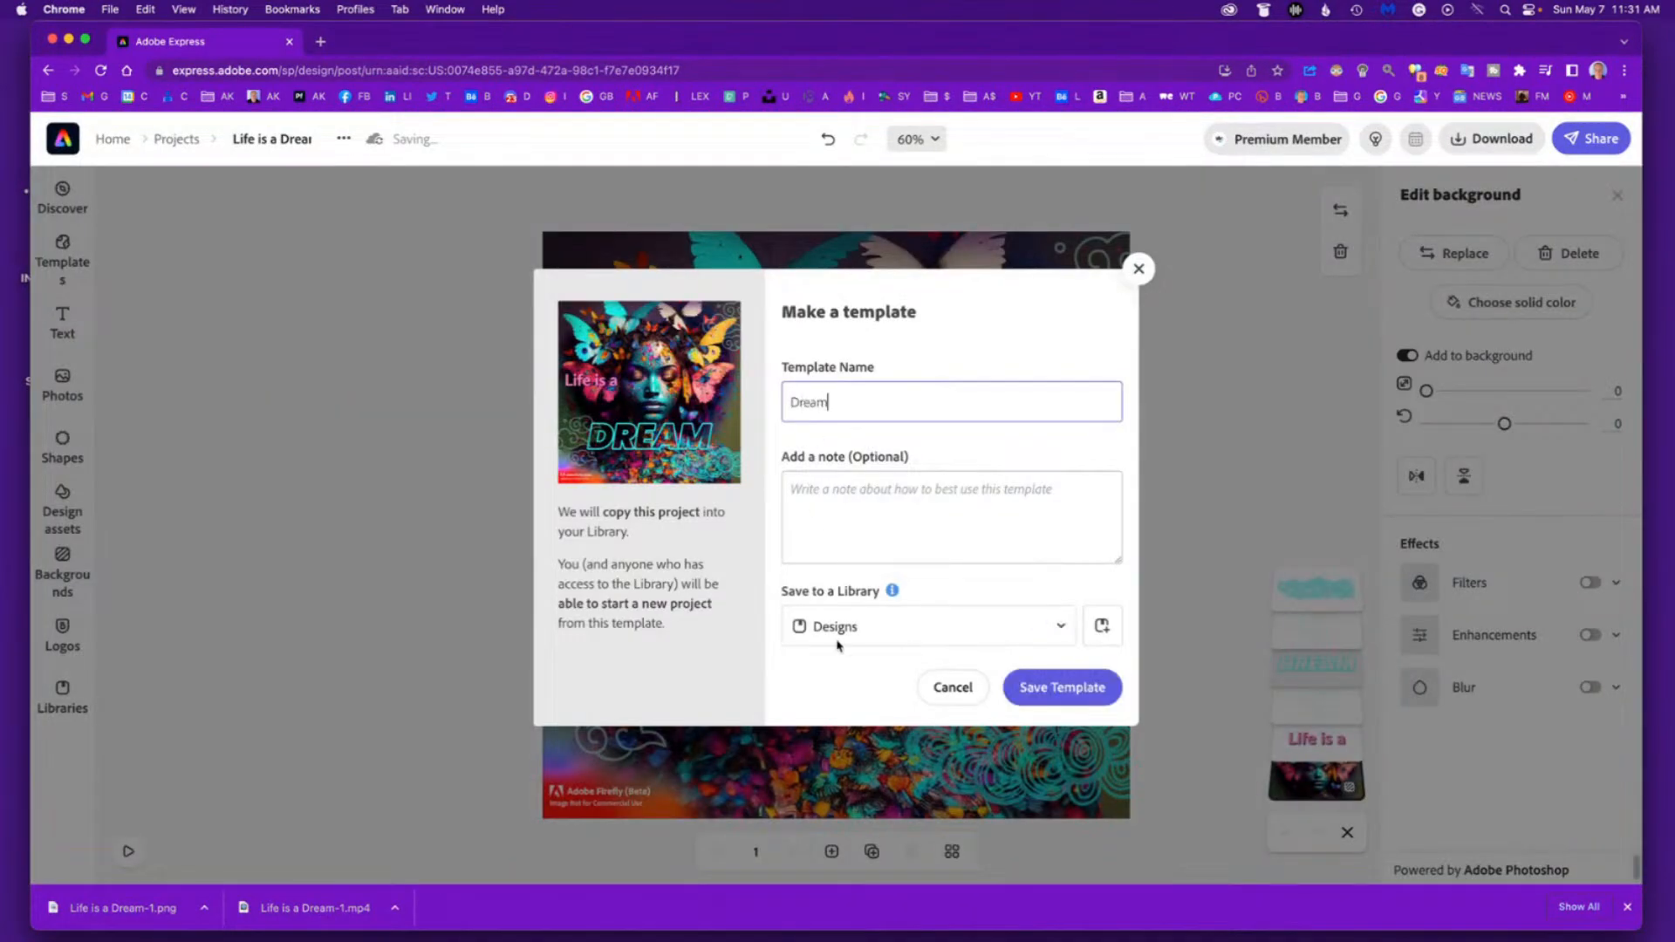
{"action": "left_click", "coordinate": [1062, 631]}
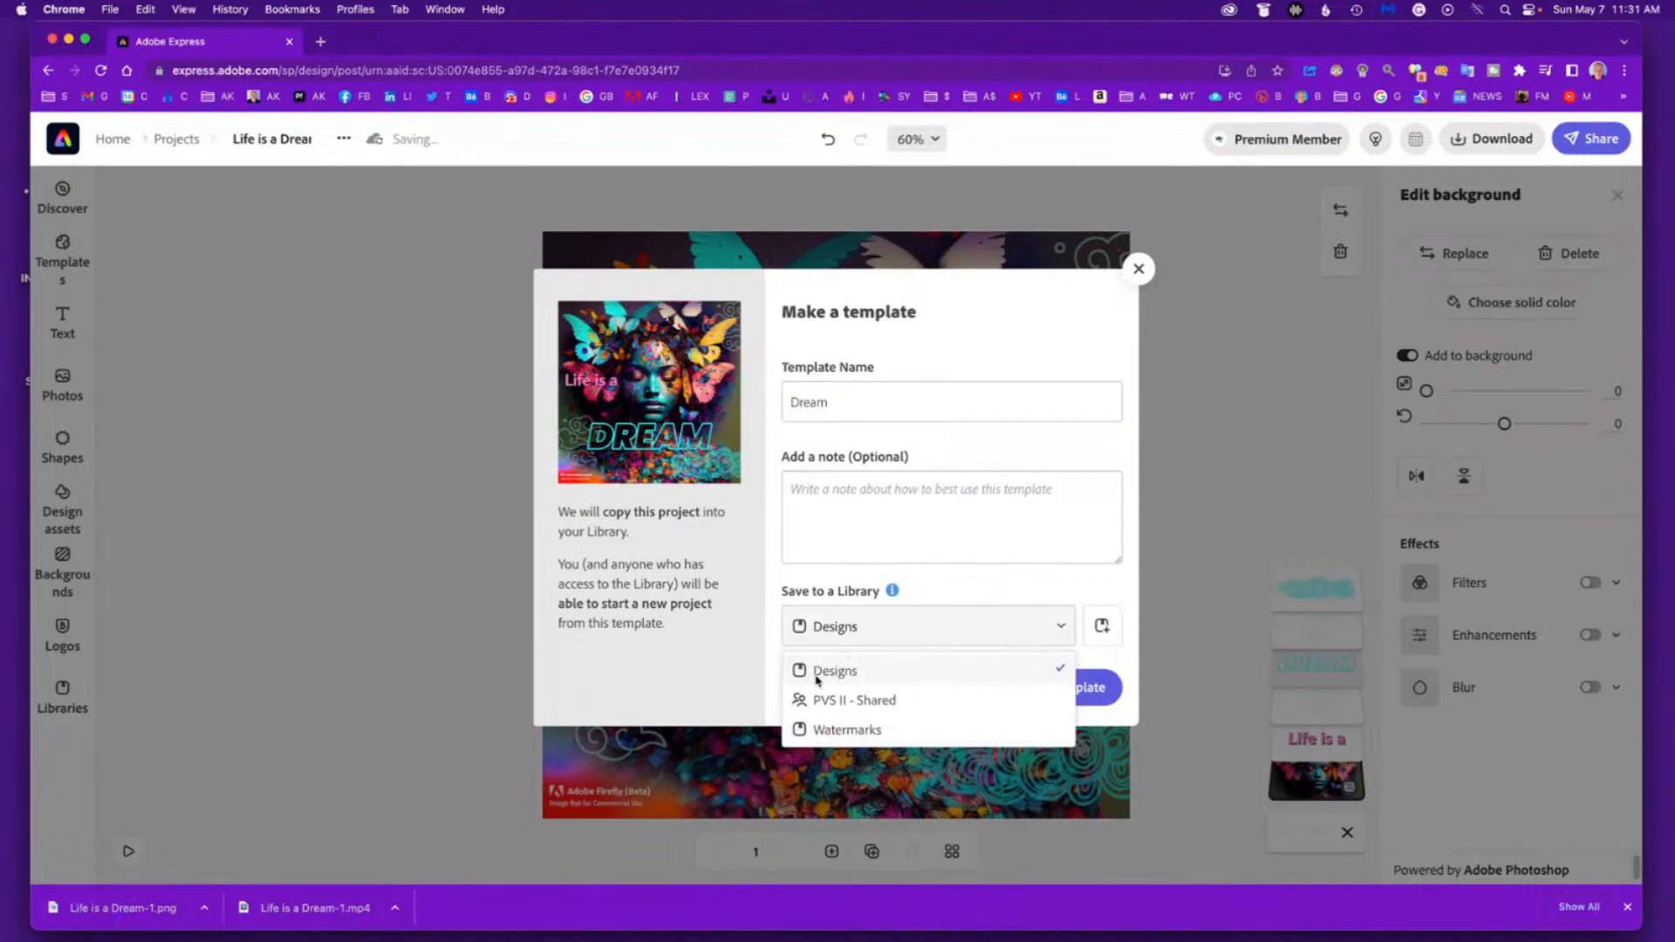
{"action": "left_click", "coordinate": [944, 583]}
{"action": "left_click", "coordinate": [1064, 689]}
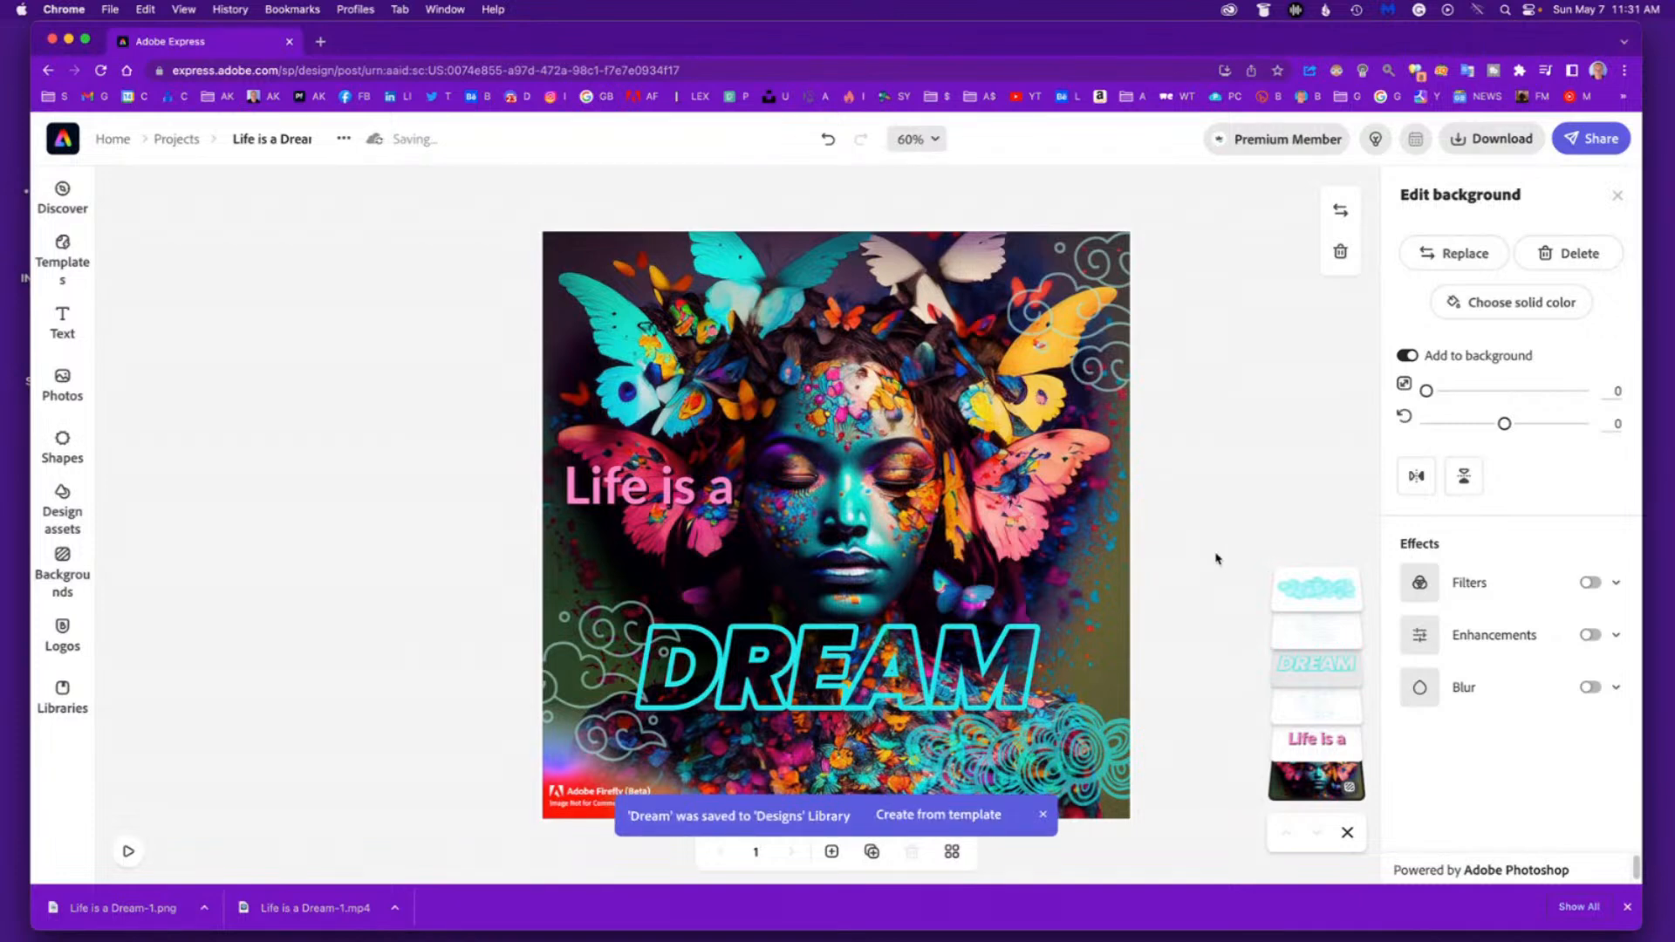
{"action": "left_click", "coordinate": [207, 265]}
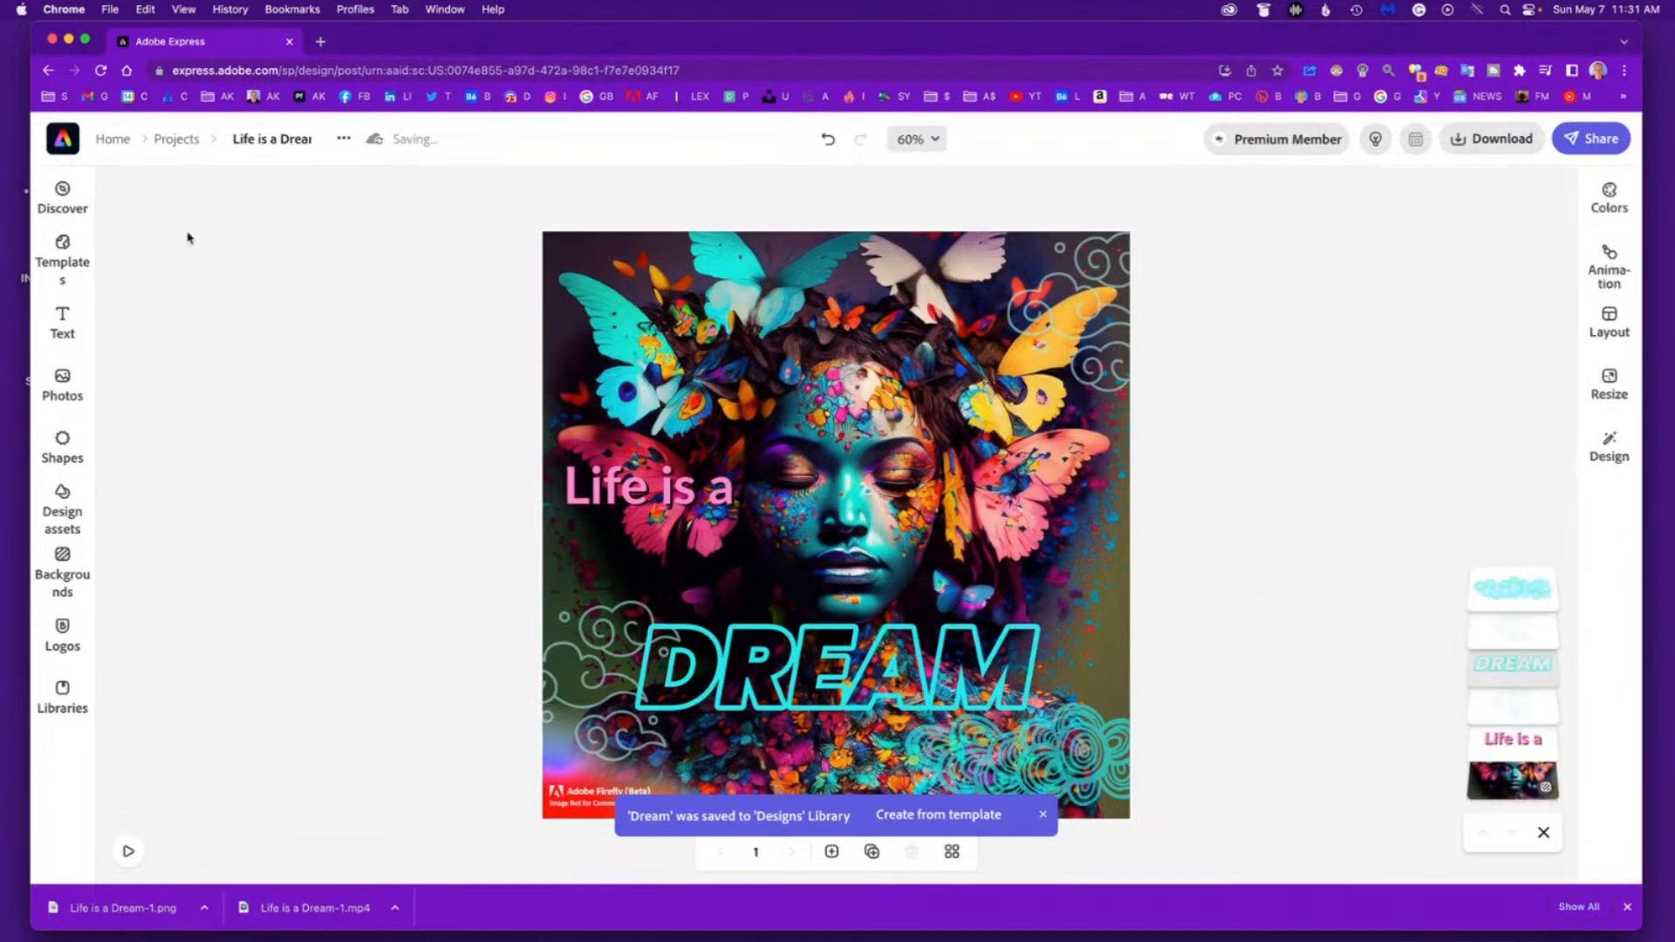
Leave the poster, browse the projects, and open the Designs library to show the Dream template's management options
{"action": "left_click", "coordinate": [113, 140]}
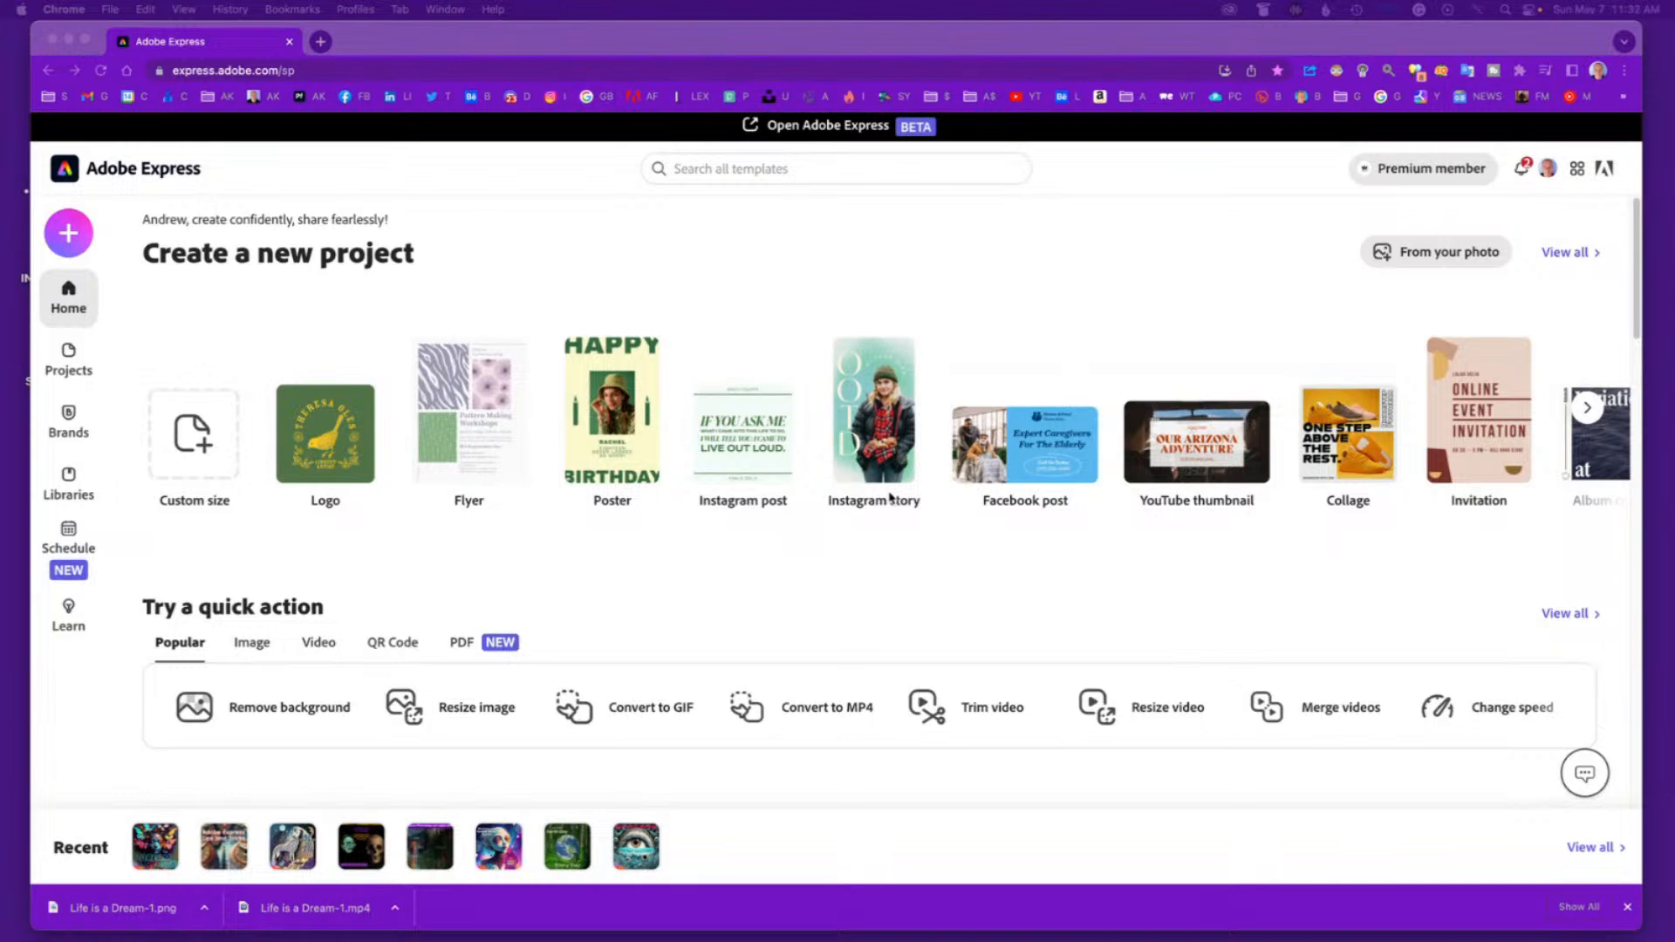
{"action": "left_click", "coordinate": [72, 373]}
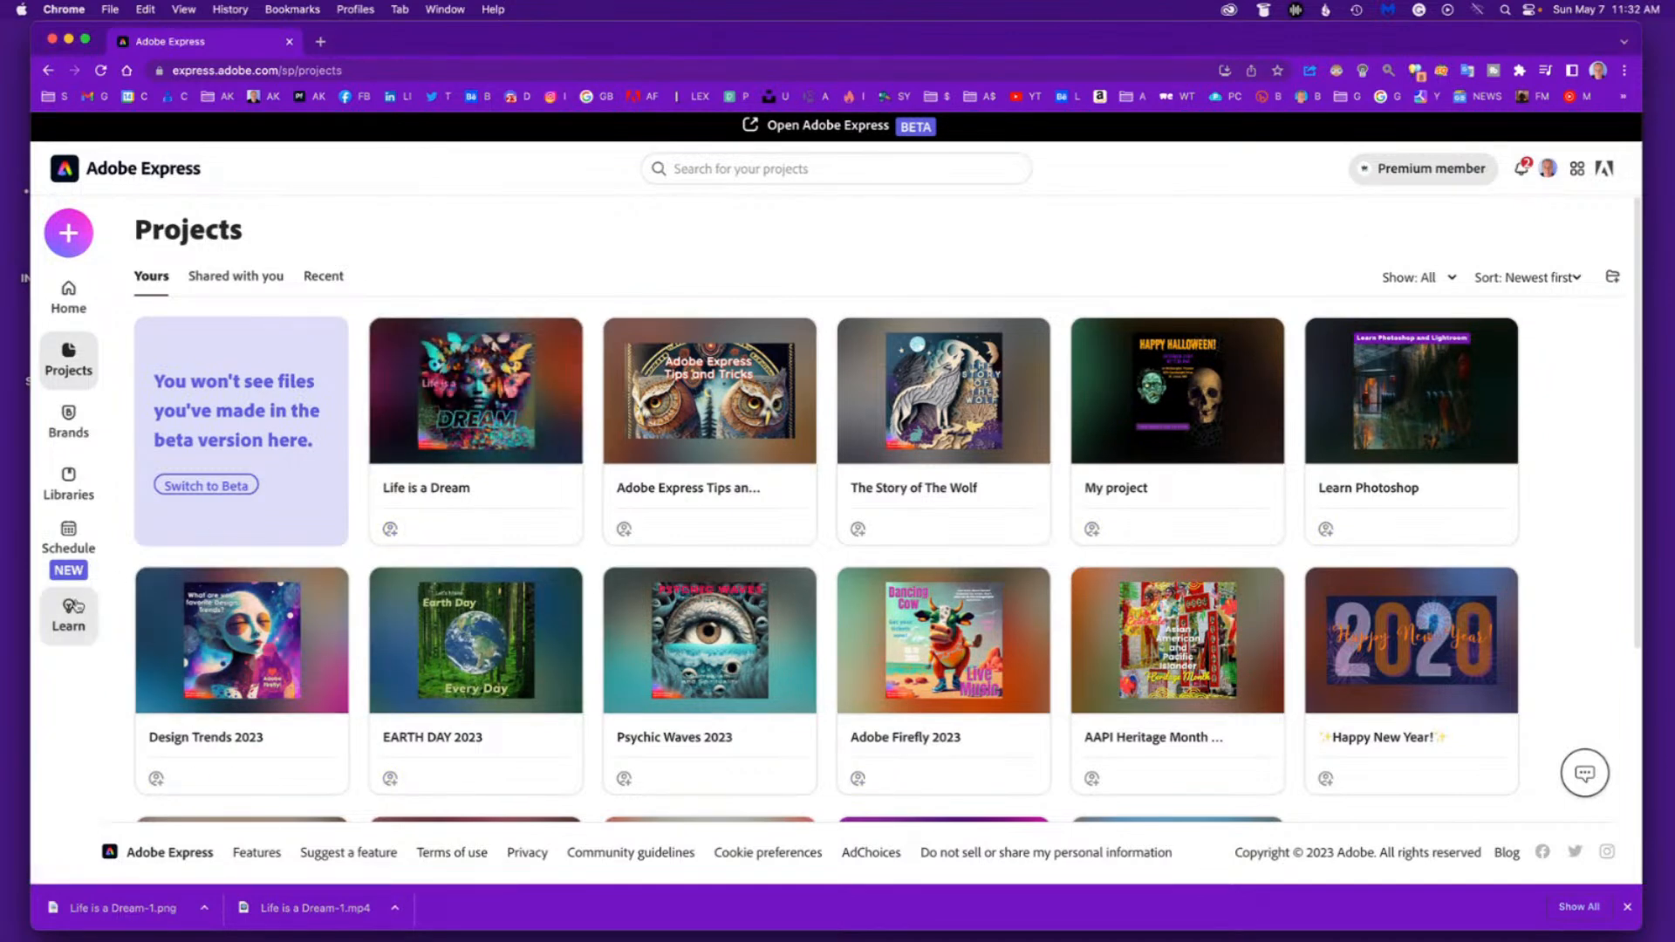
{"action": "left_click", "coordinate": [74, 489]}
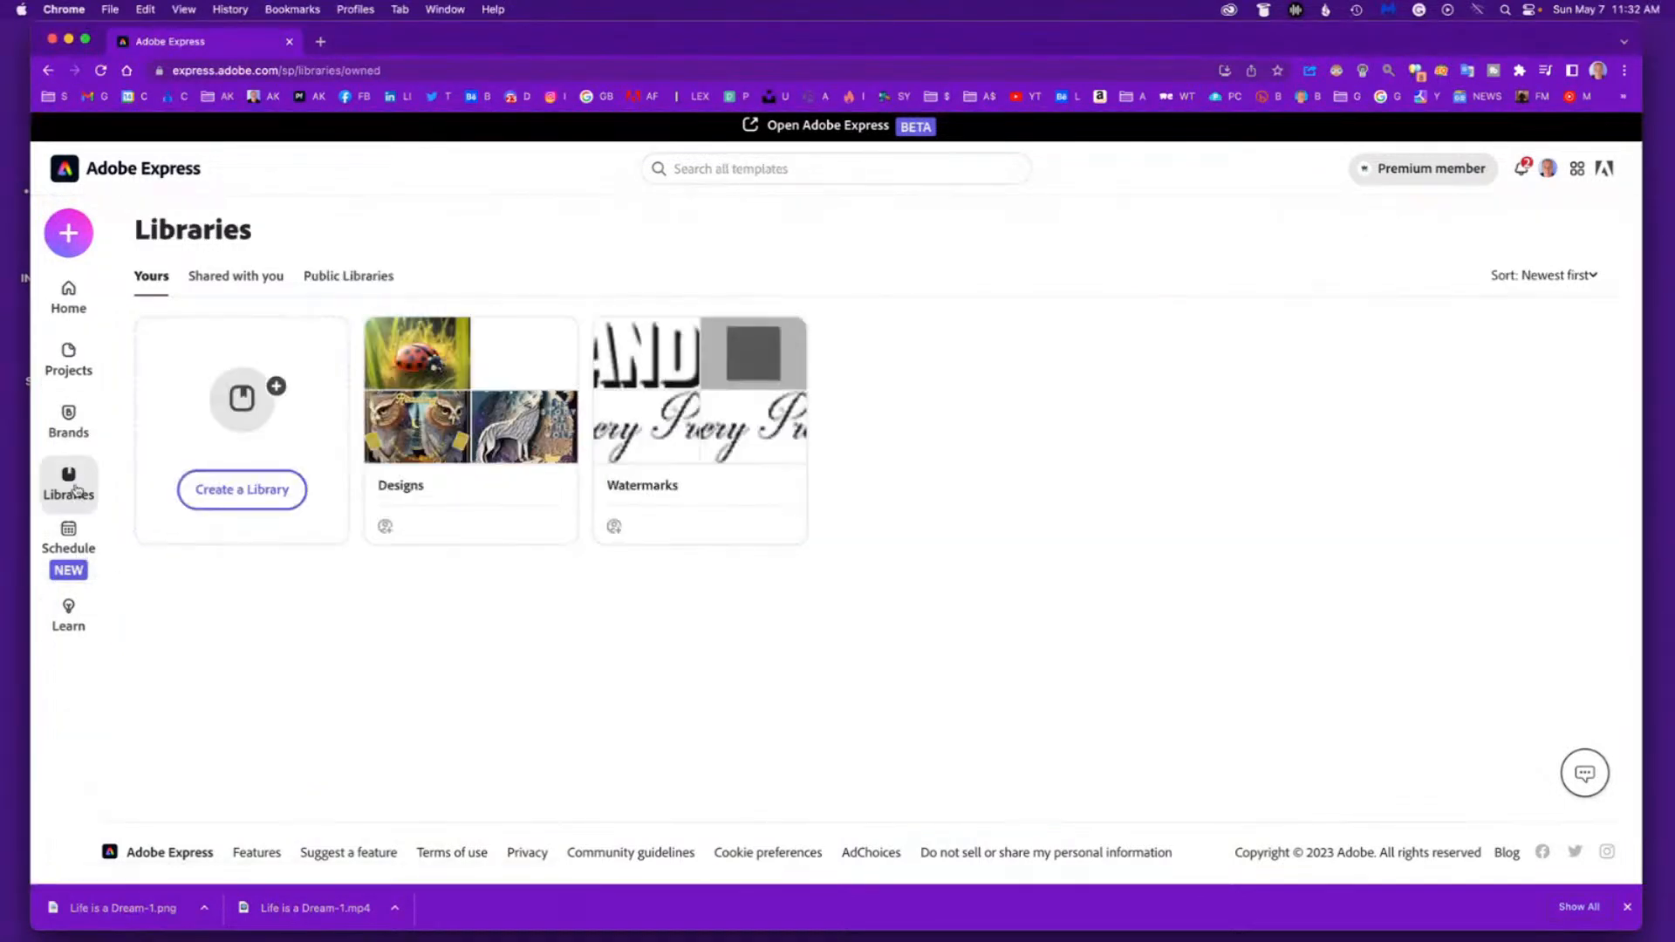
{"action": "mouse_move", "coordinate": [456, 481]}
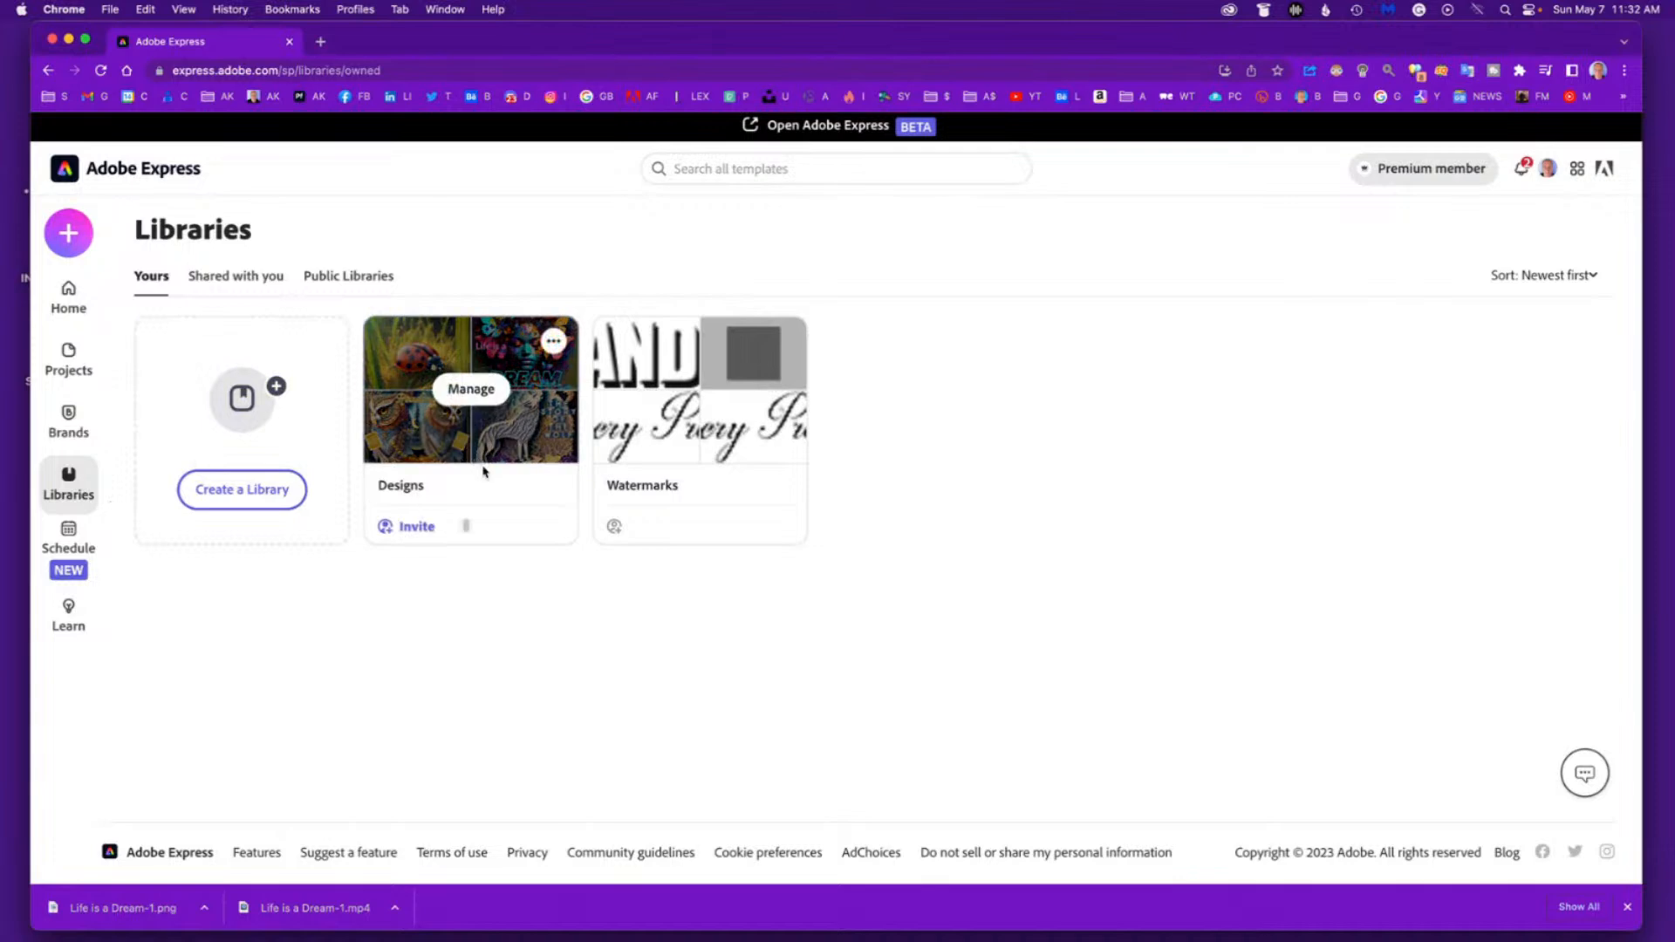
{"action": "left_click", "coordinate": [480, 391]}
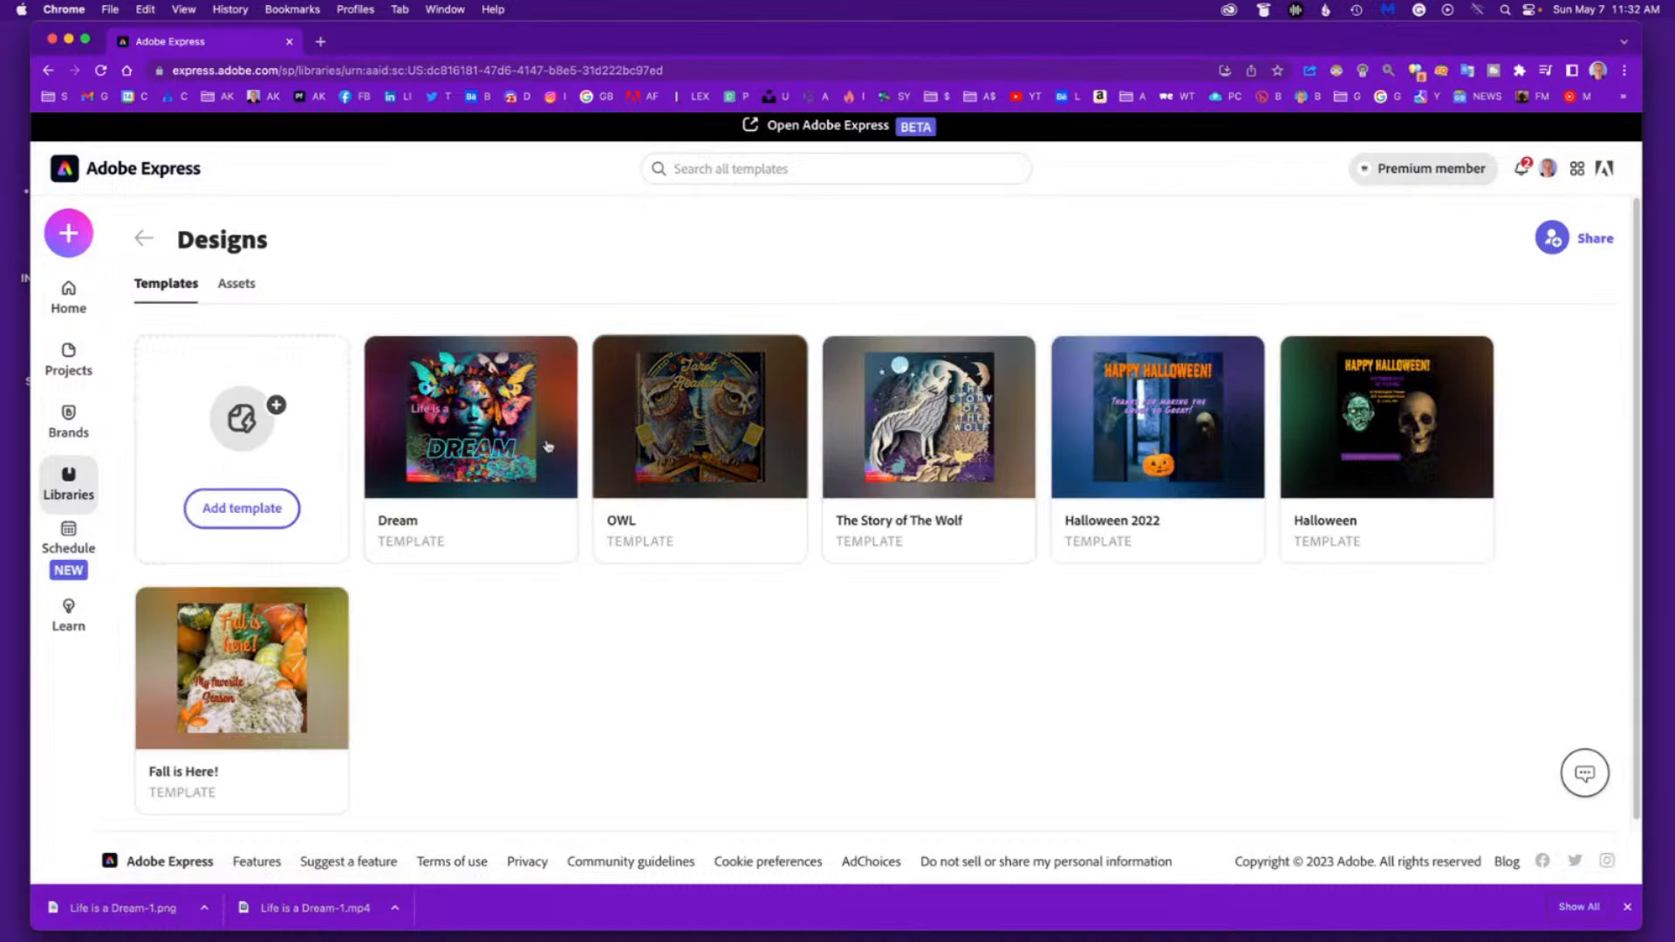
{"action": "mouse_move", "coordinate": [426, 560]}
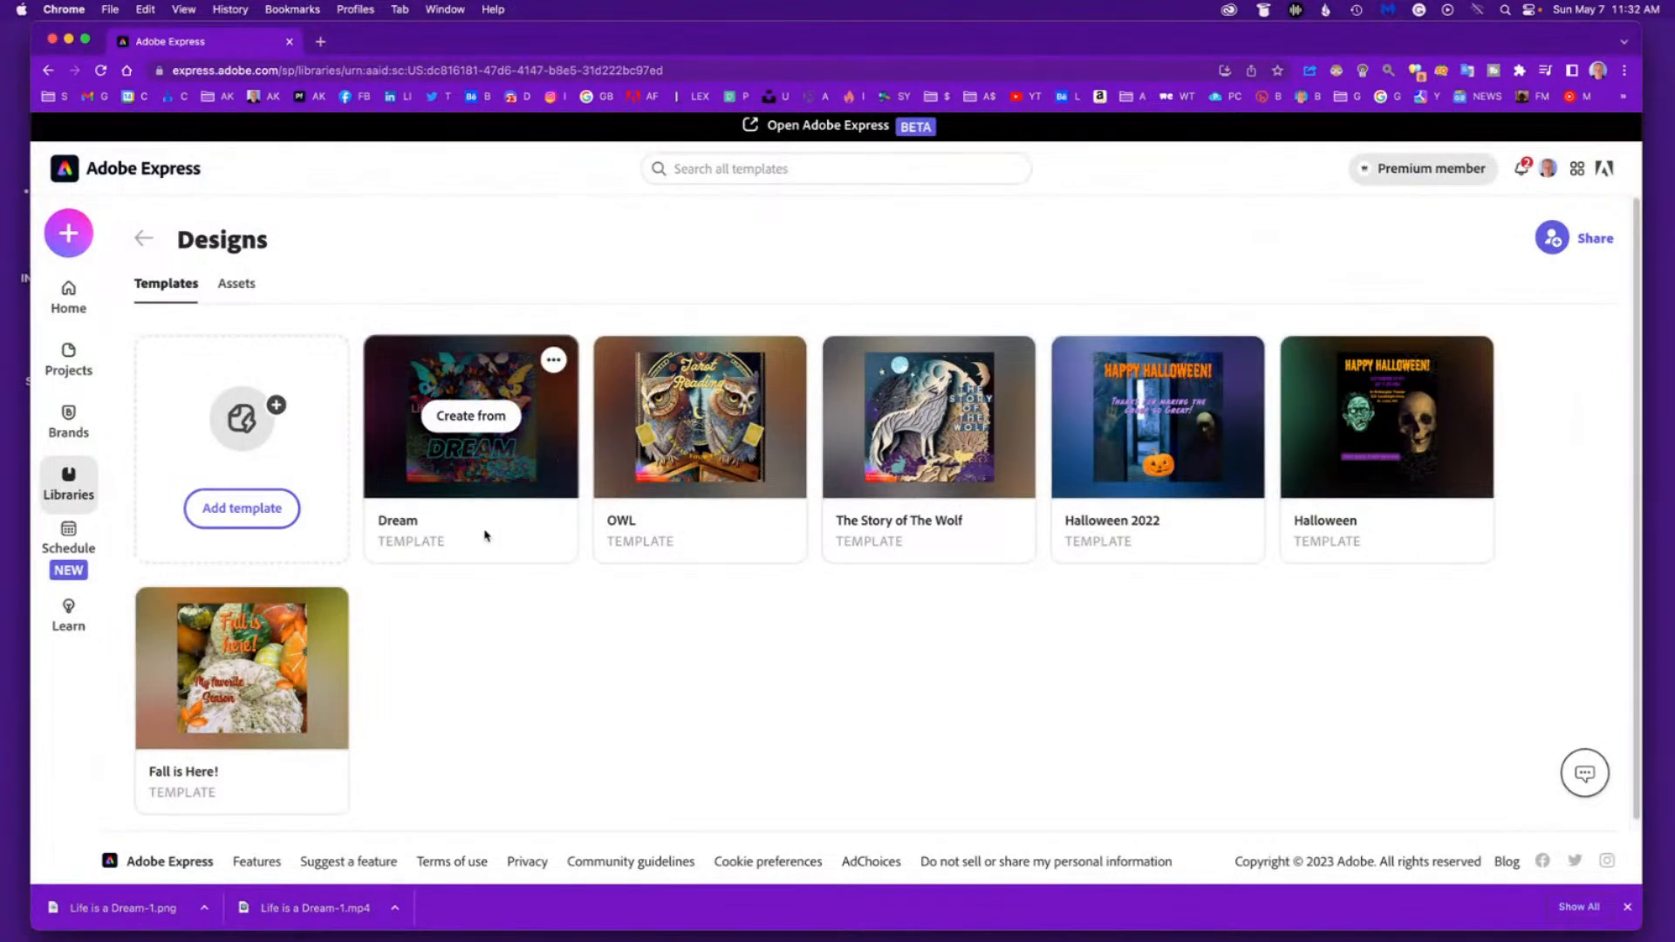
{"action": "left_click", "coordinate": [554, 361]}
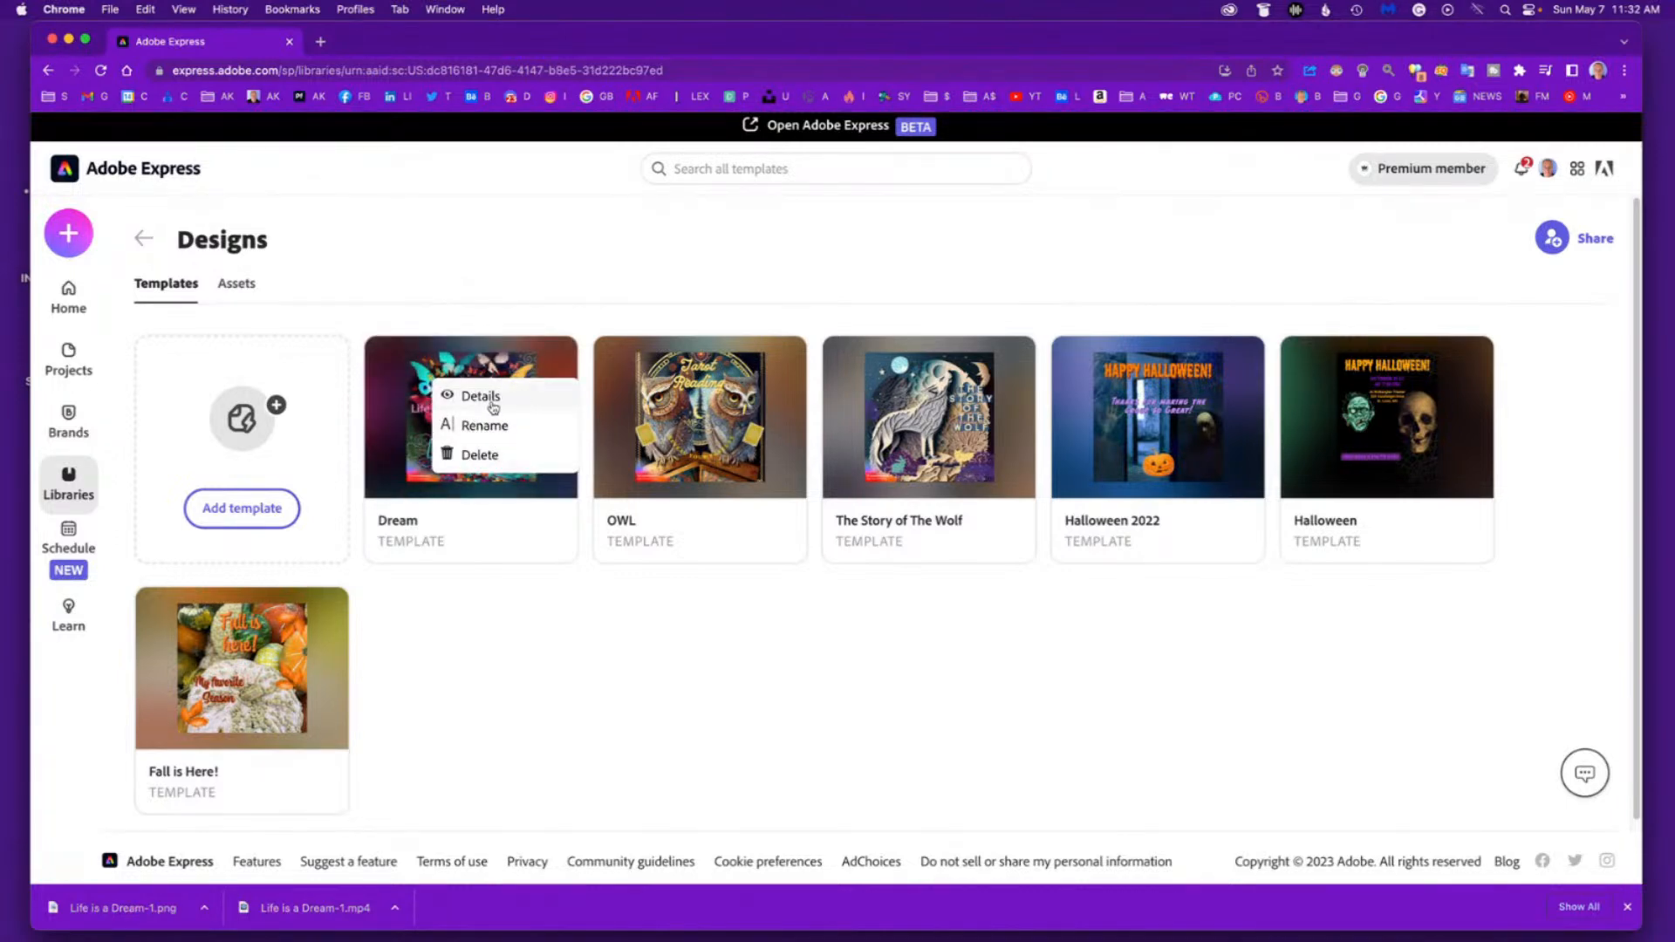
Close the Dream template's options, return to the home page, and browse the Kentucky Derby template results
{"action": "left_click", "coordinate": [574, 606]}
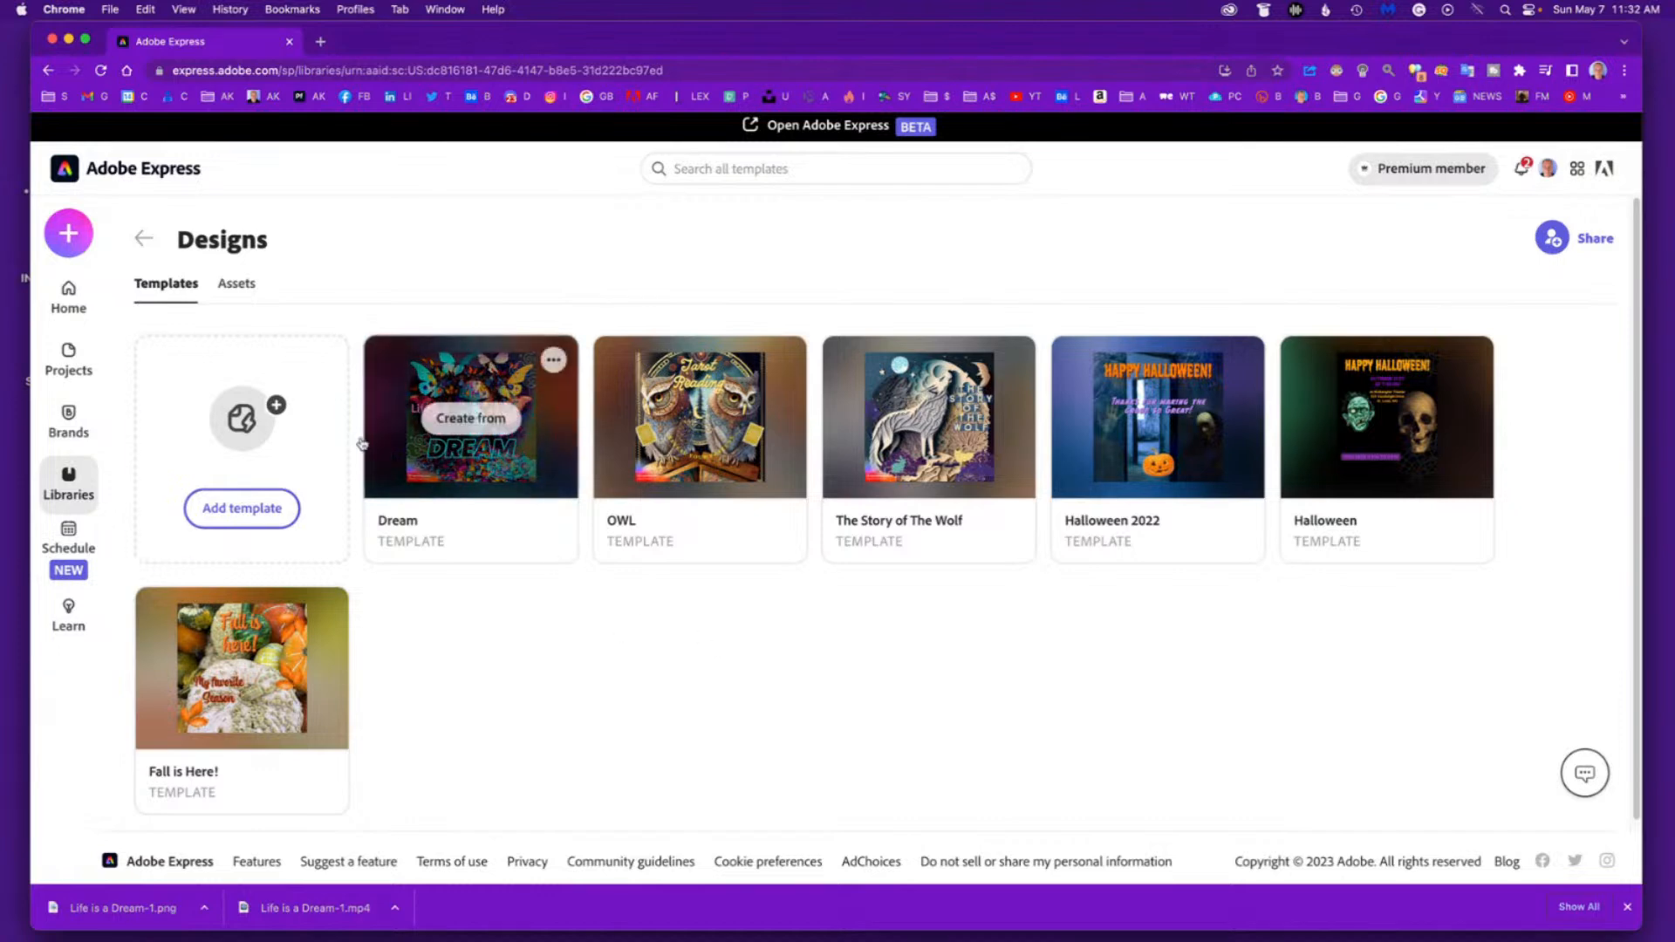
{"action": "left_click", "coordinate": [69, 297]}
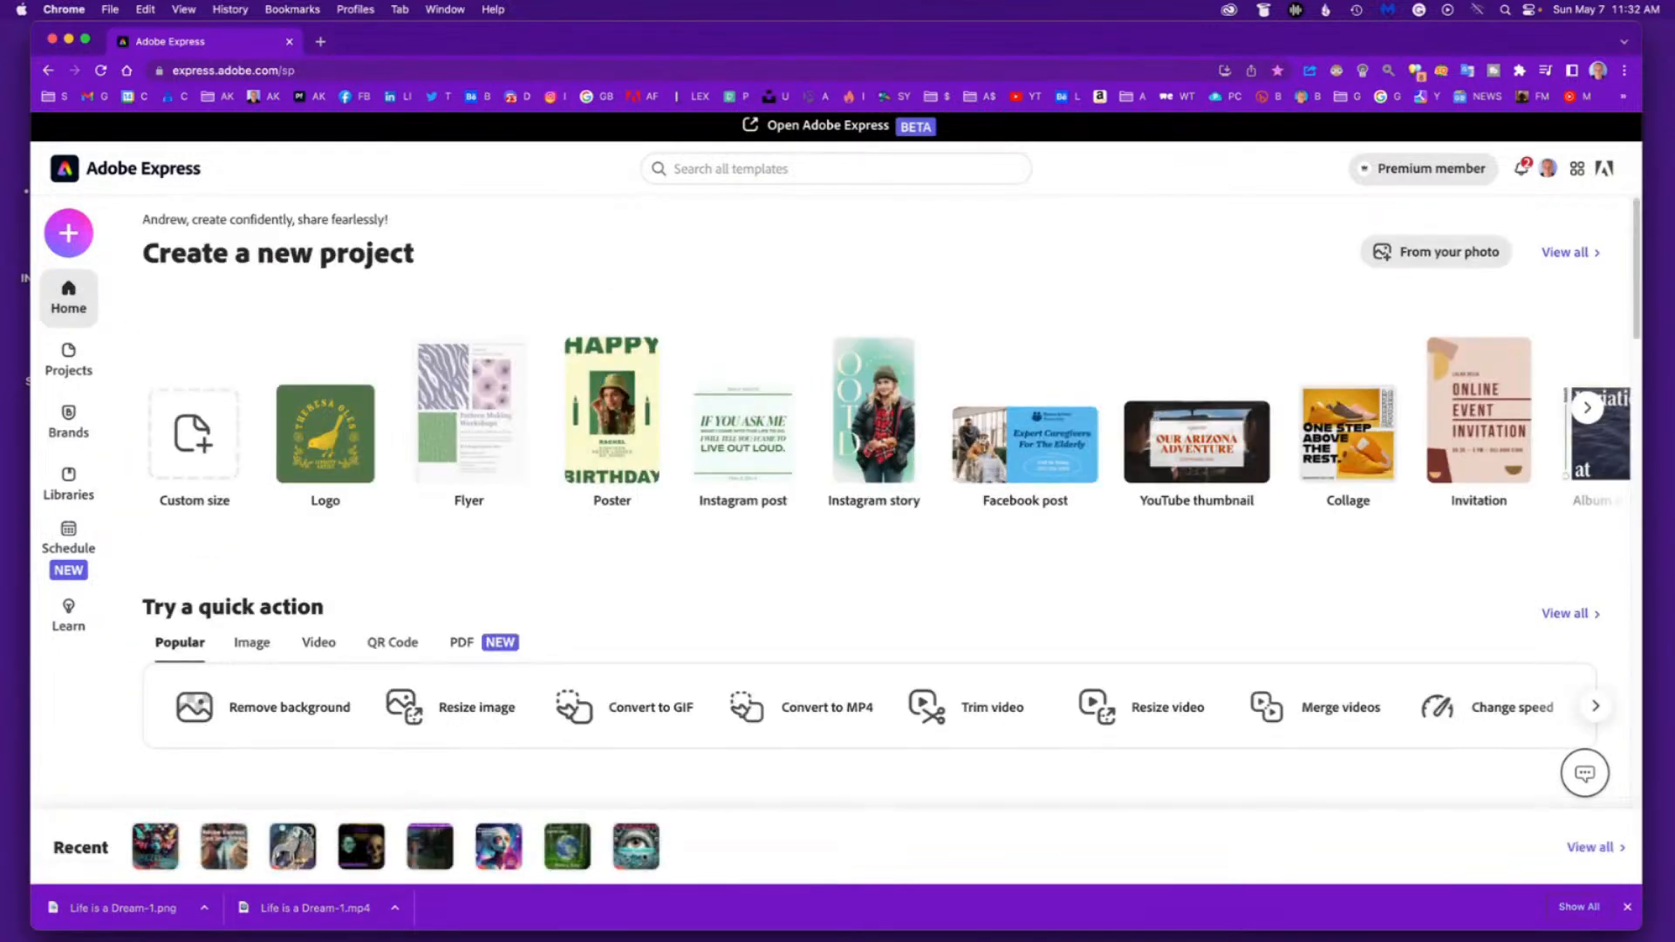
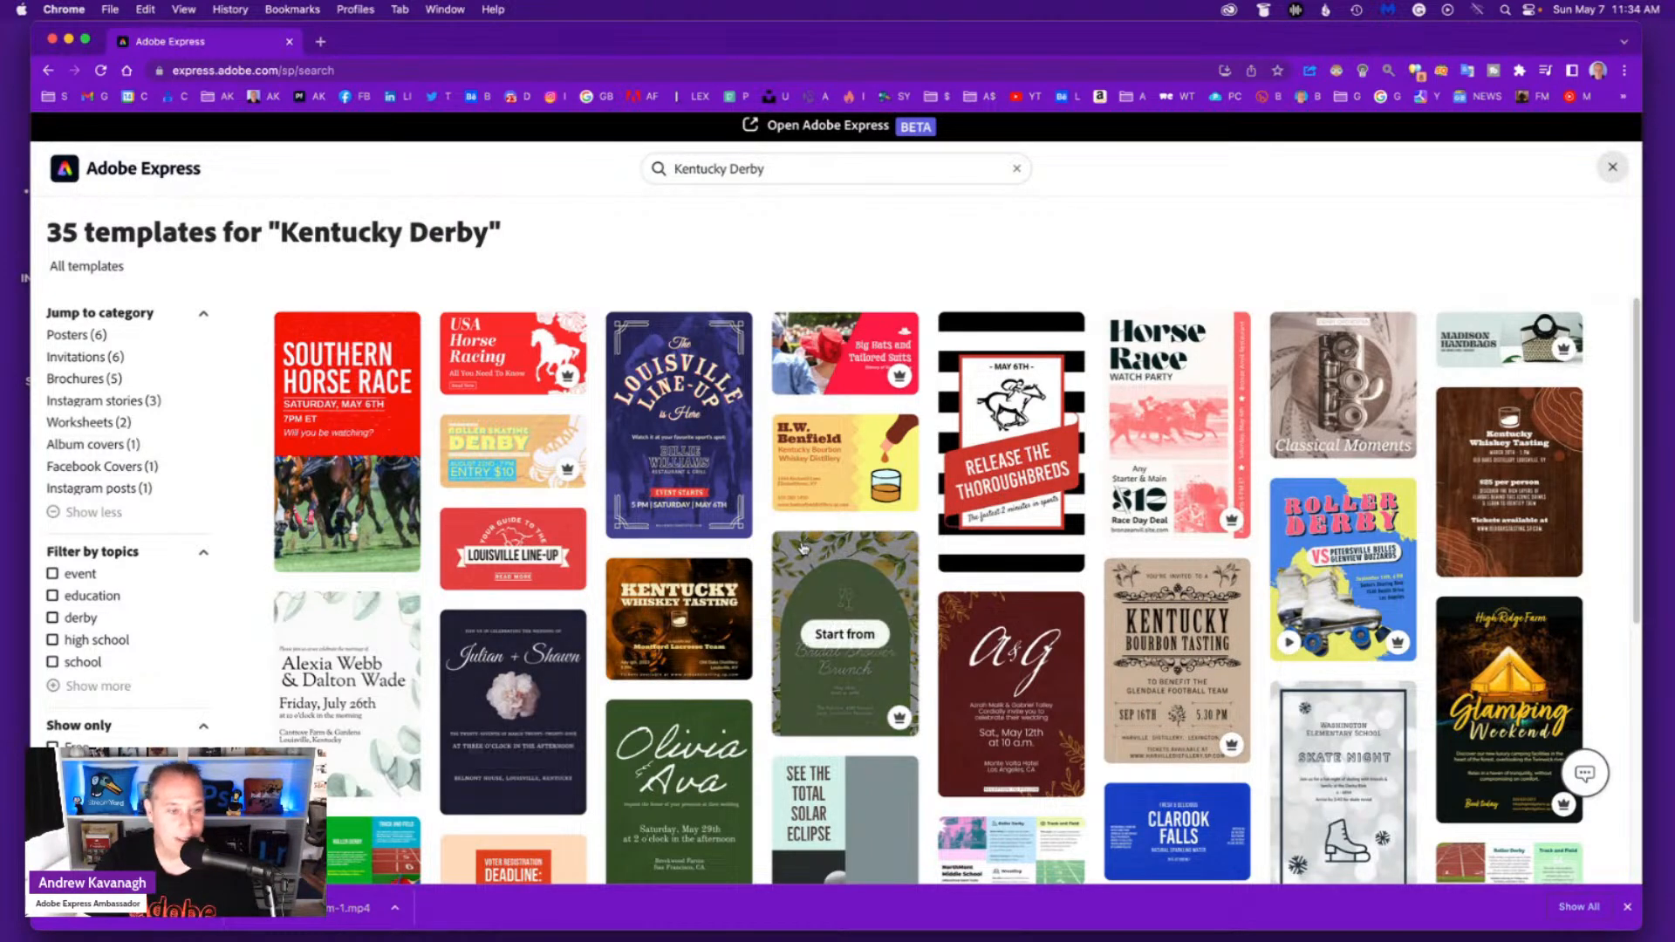
{"action": "scroll", "coordinate": [806, 550], "scroll_direction": "down", "scroll_amount": 3}
{"action": "scroll", "coordinate": [855, 558], "scroll_direction": "down", "scroll_amount": 5}
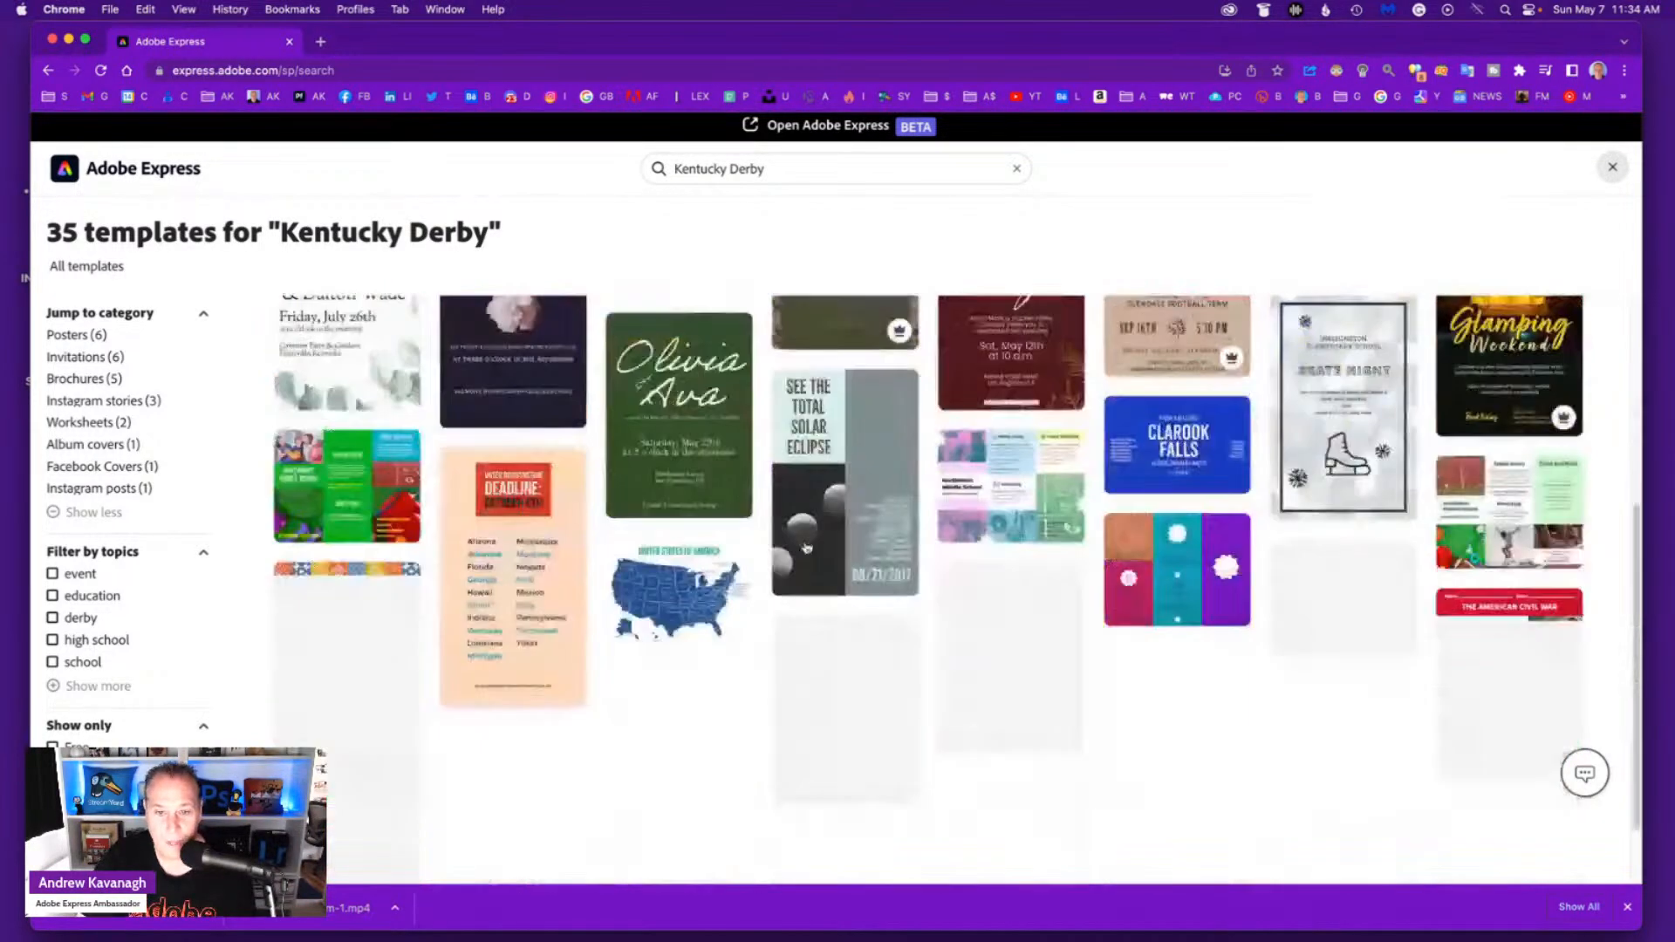
{"action": "scroll", "coordinate": [969, 573], "scroll_direction": "up", "scroll_amount": 3}
{"action": "scroll", "coordinate": [970, 575], "scroll_direction": "up", "scroll_amount": 3}
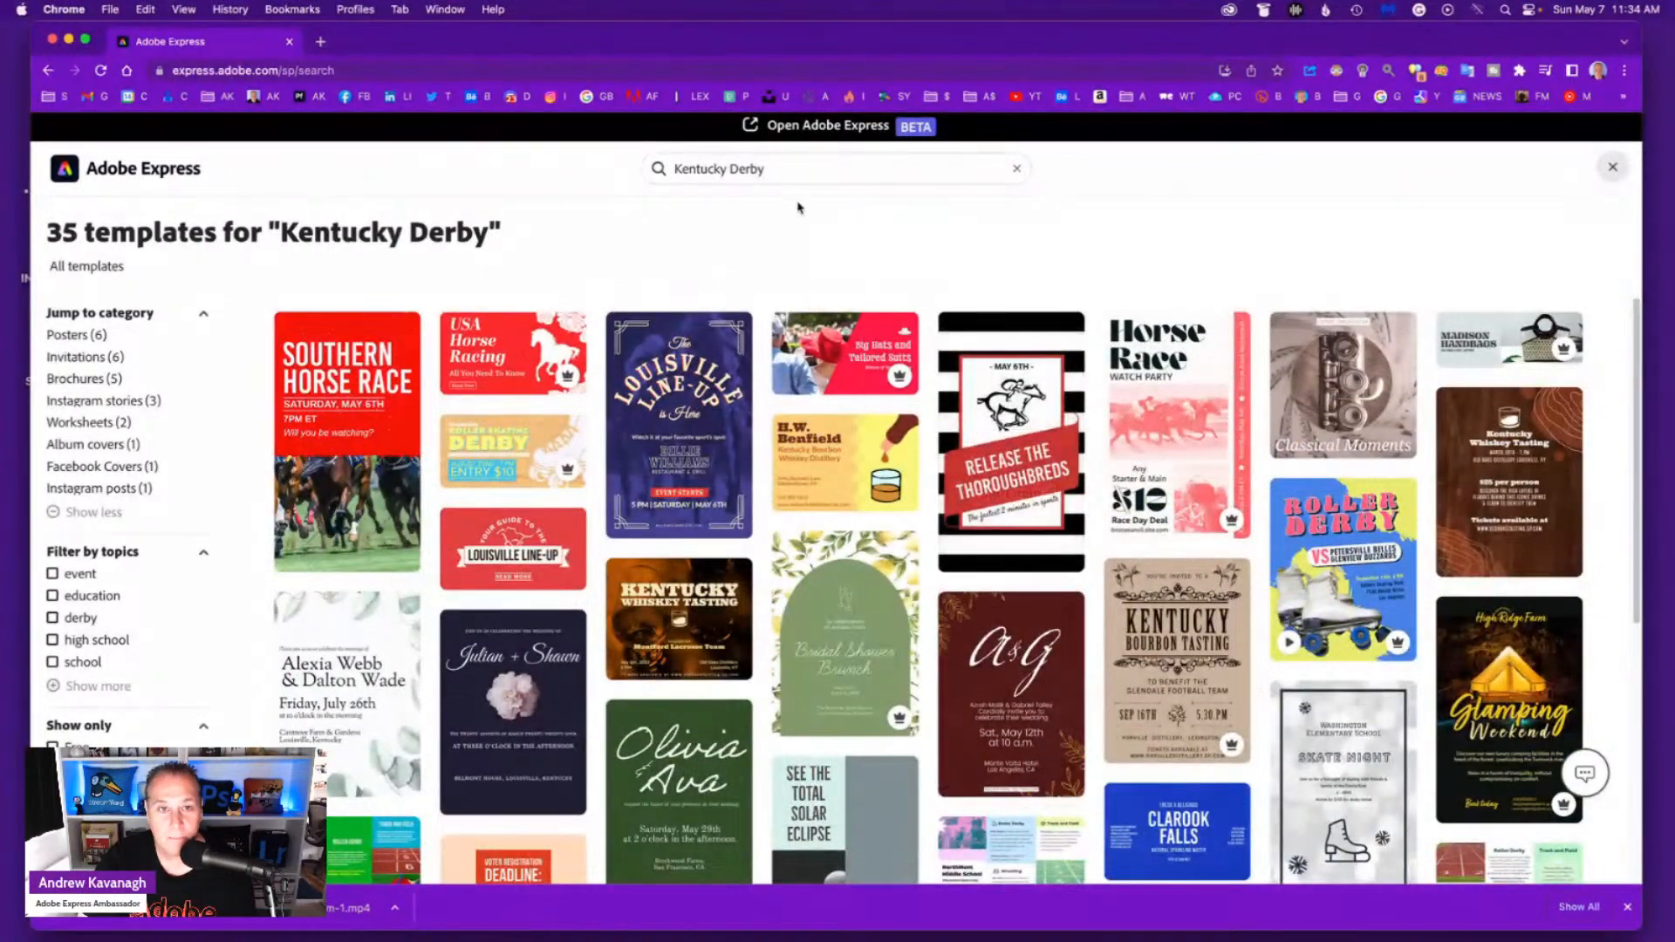
Search the templates for Horse race and start a project from the Relay Races poster
{"action": "left_click", "coordinate": [787, 171]}
{"action": "type", "text": "H"}
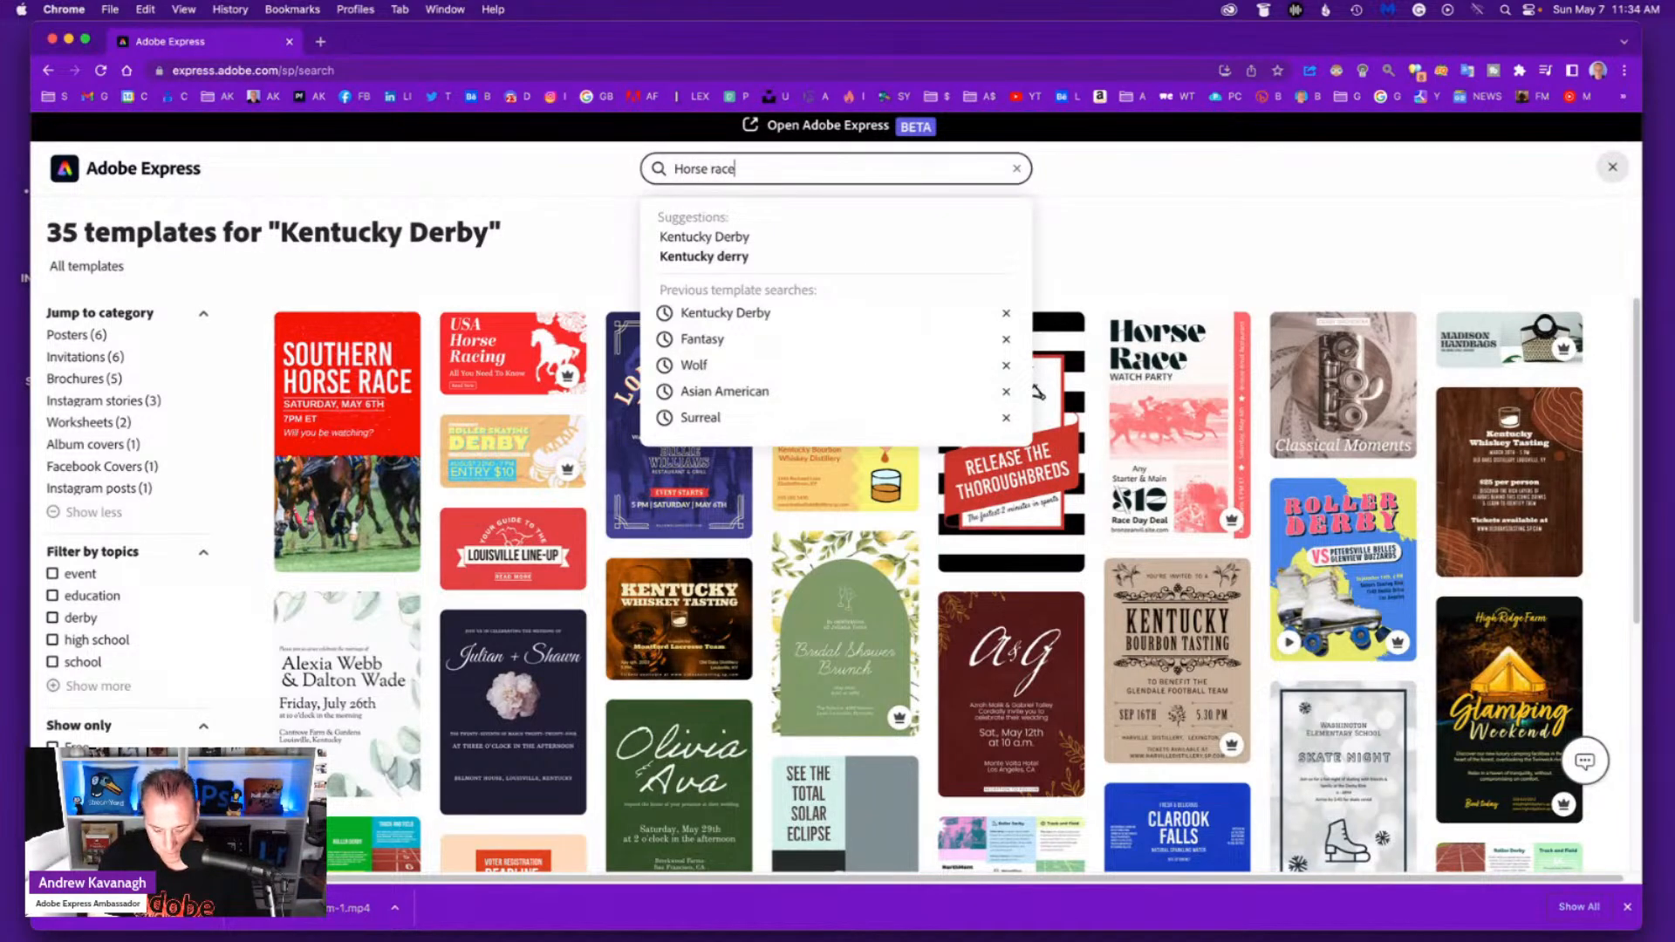
{"action": "type", "text": "orse race"}
{"action": "key", "text": "Return"}
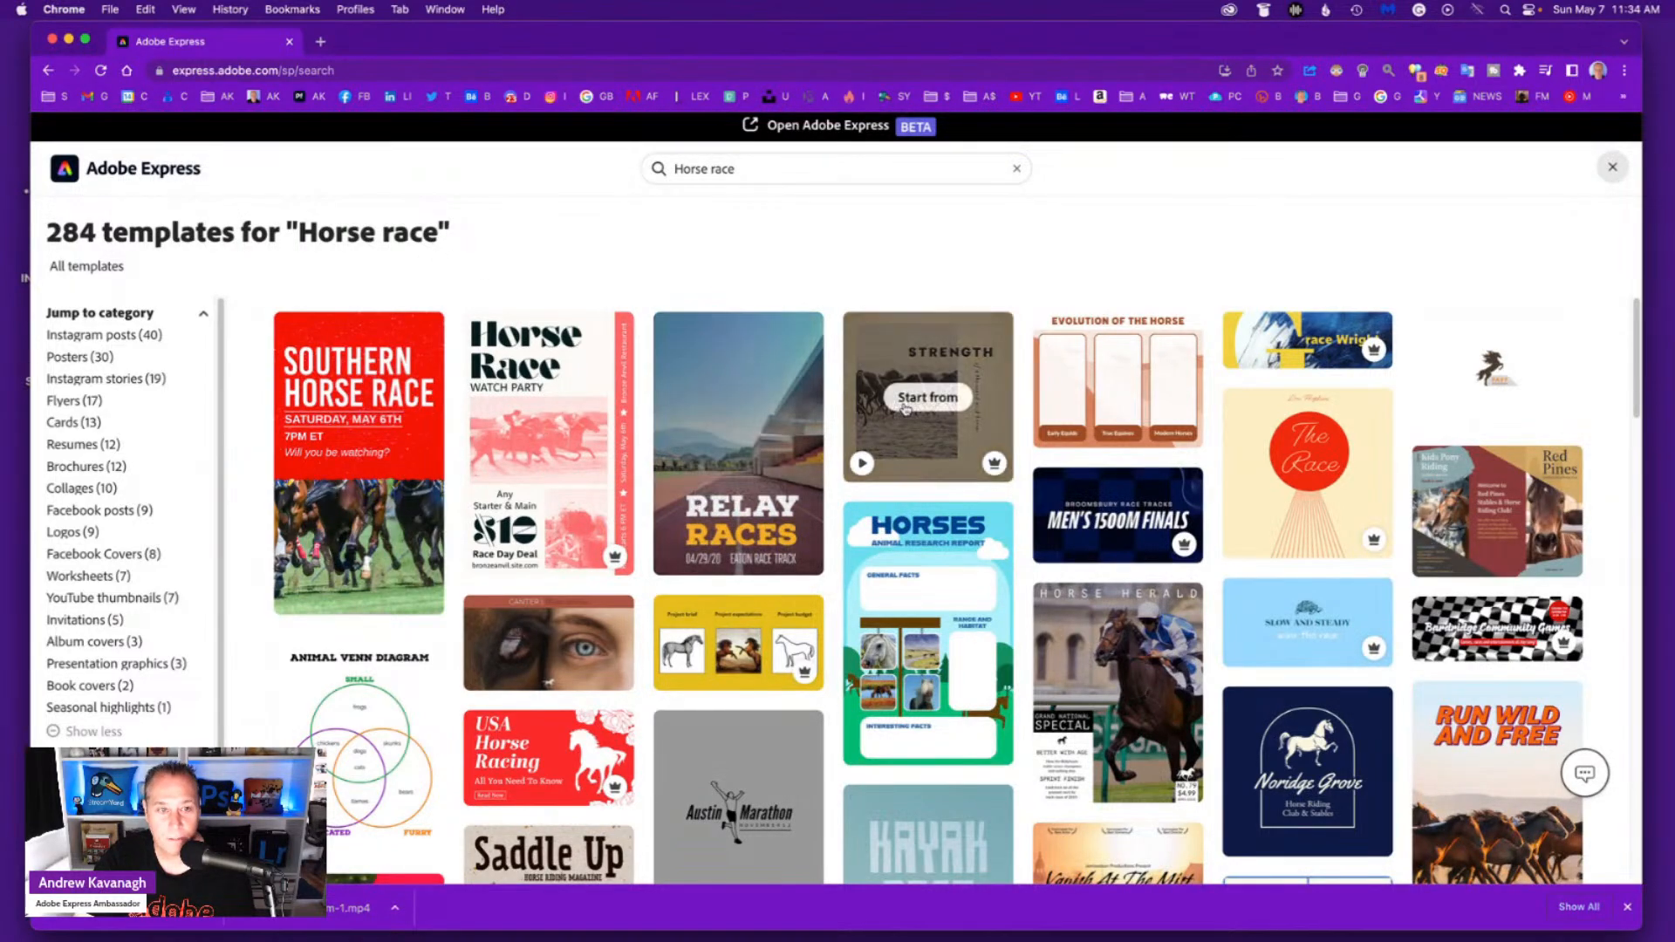
{"action": "scroll", "coordinate": [1116, 497], "scroll_direction": "down", "scroll_amount": 1}
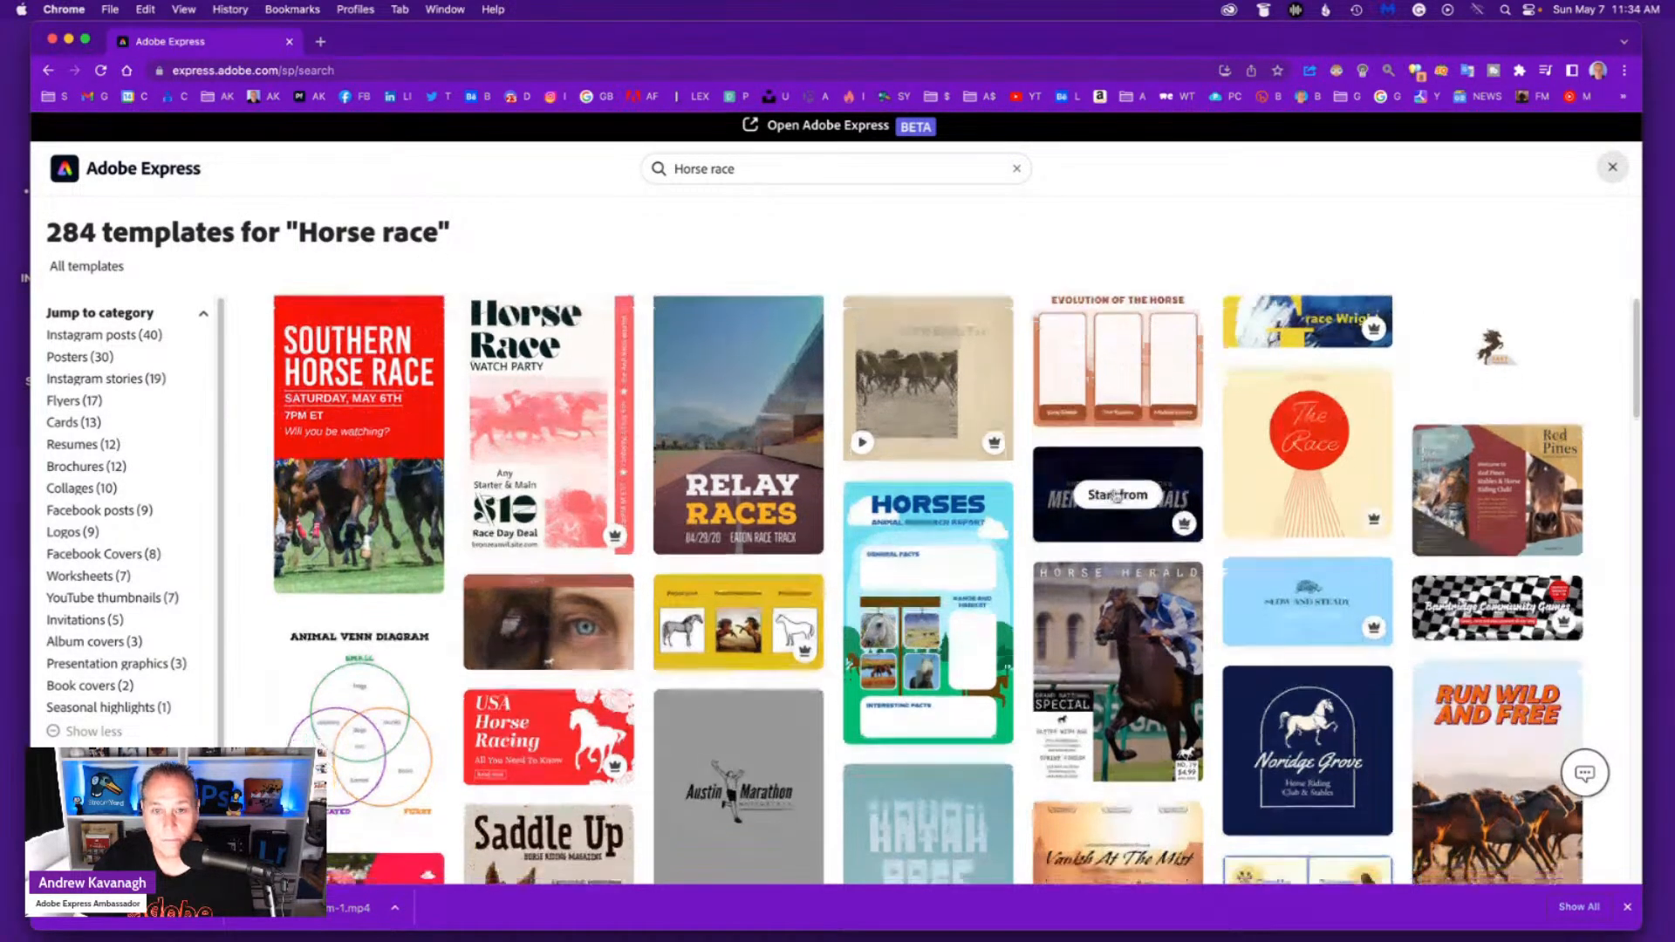
{"action": "scroll", "coordinate": [1116, 496], "scroll_direction": "down", "scroll_amount": 1}
{"action": "scroll", "coordinate": [1113, 496], "scroll_direction": "up", "scroll_amount": 1}
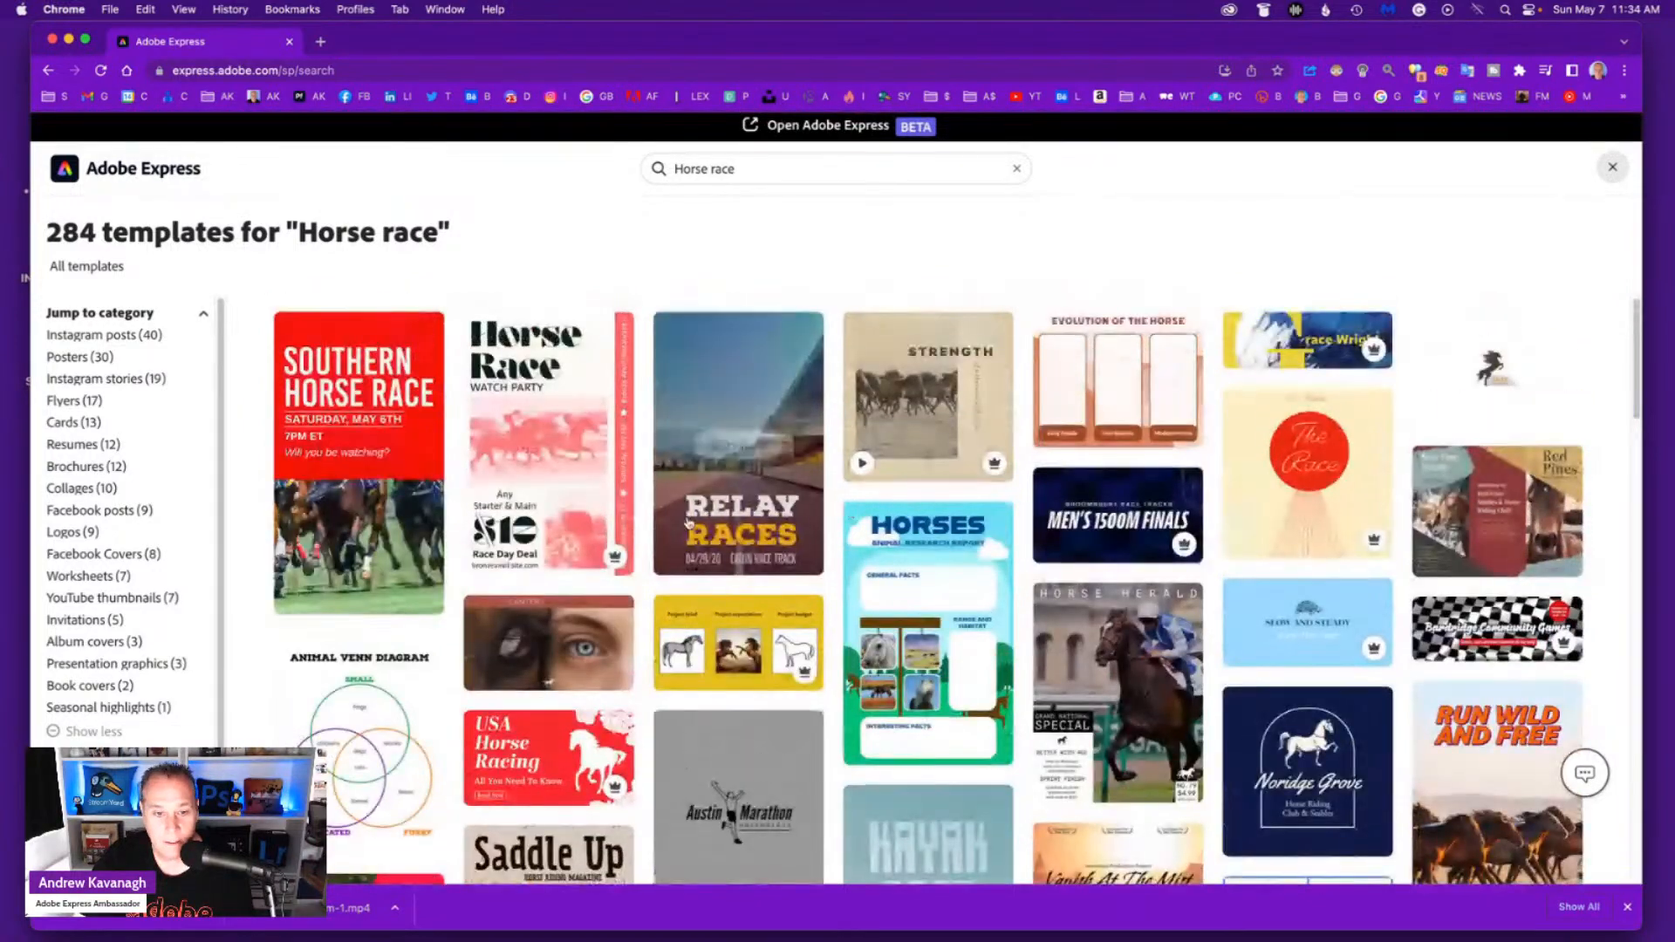
{"action": "left_click", "coordinate": [752, 521]}
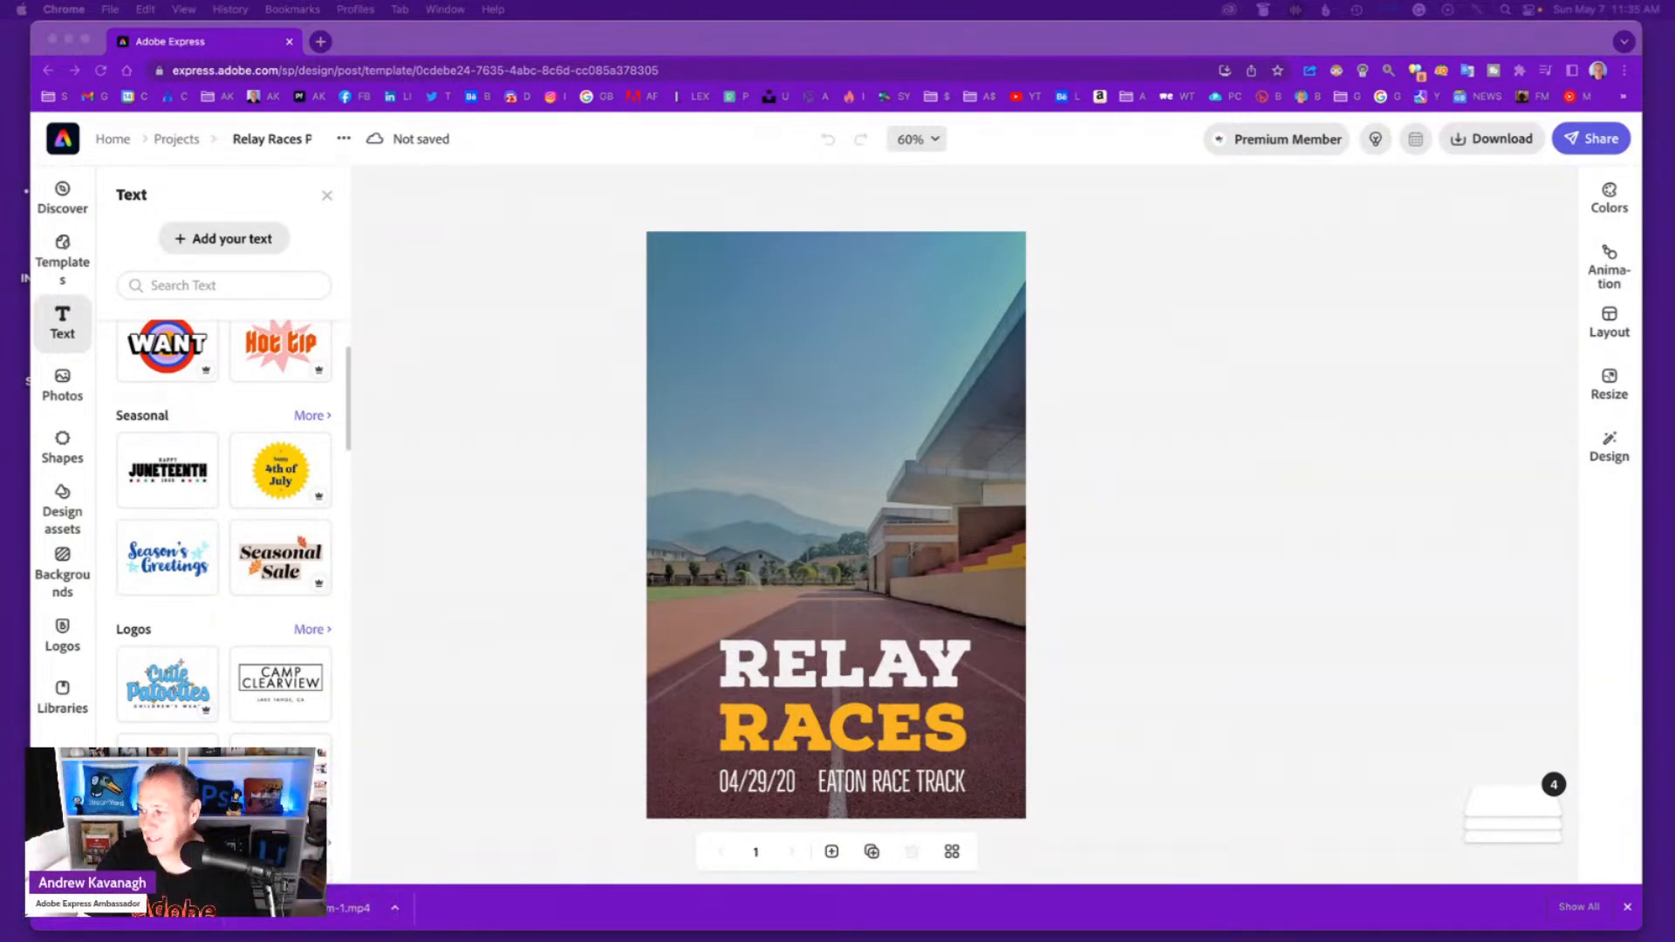
Resize the Relay Races poster to the square Instagram social post format
{"action": "left_click", "coordinate": [900, 506]}
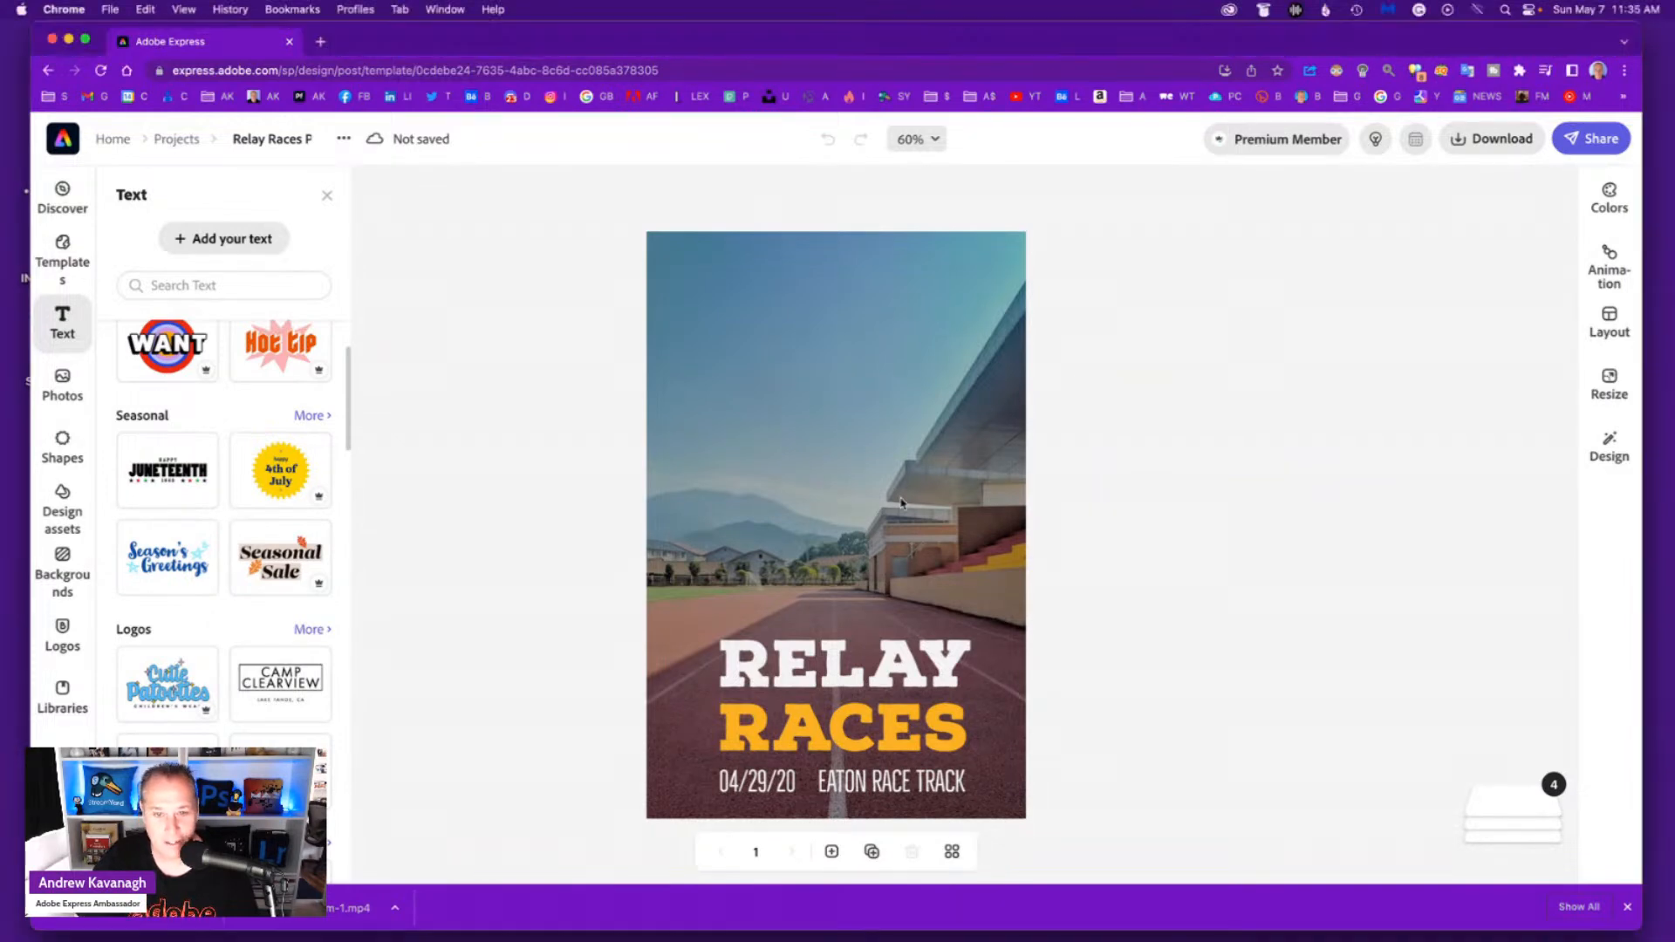
{"action": "left_click", "coordinate": [853, 567]}
{"action": "left_click", "coordinate": [1142, 410]}
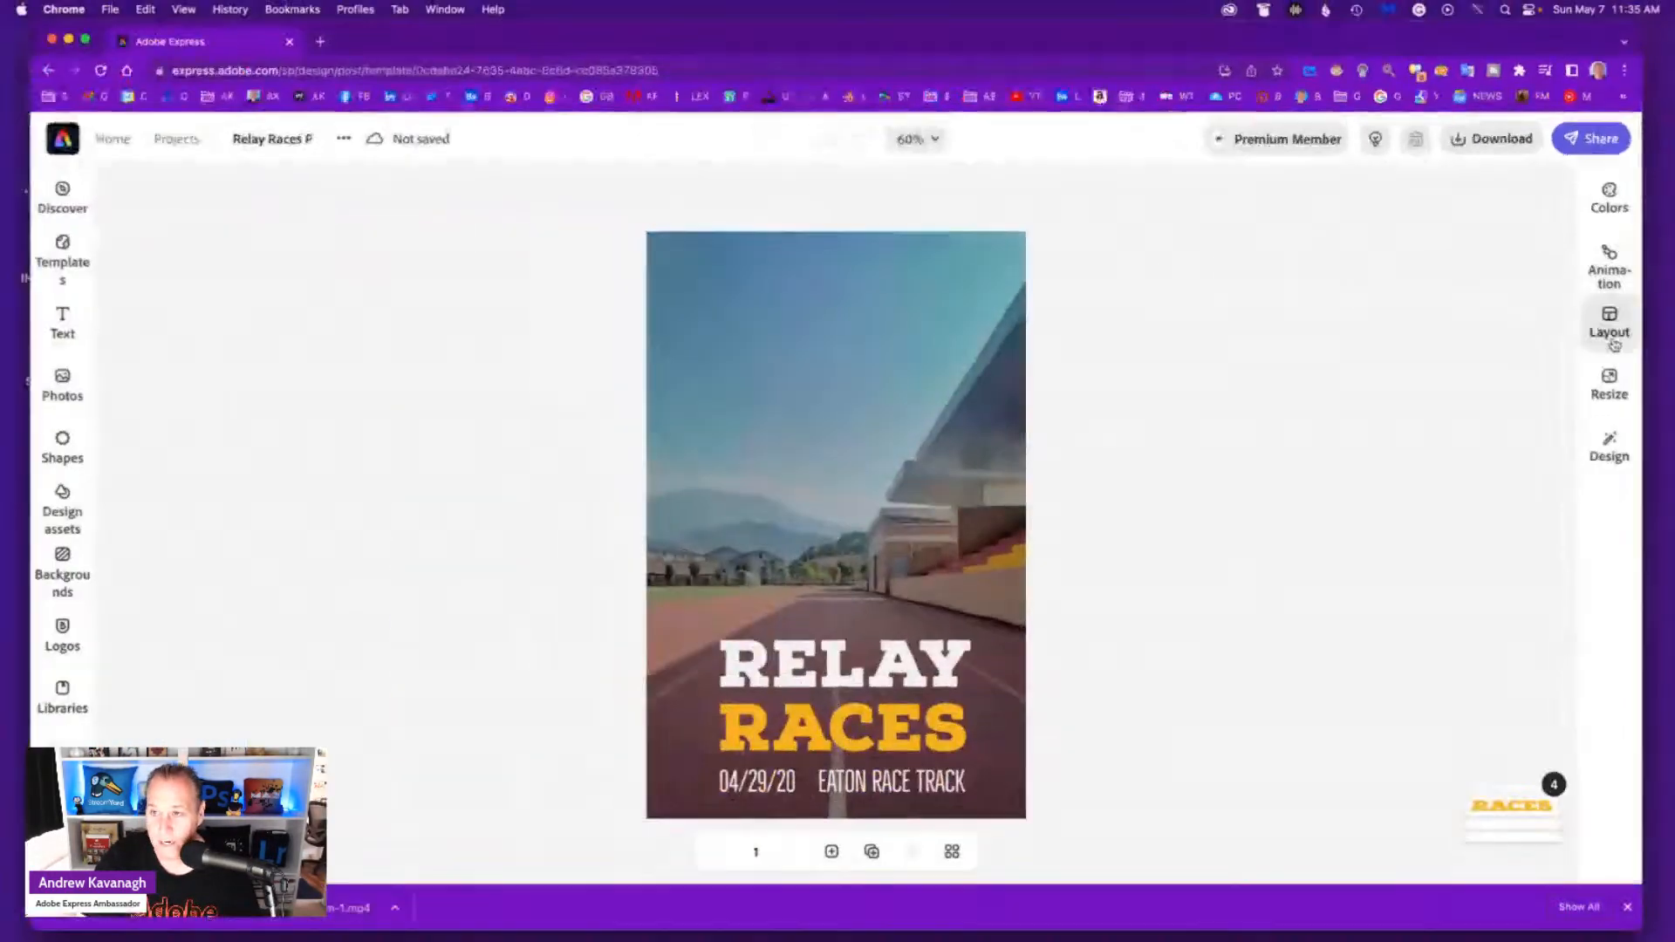
{"action": "left_click", "coordinate": [1606, 519]}
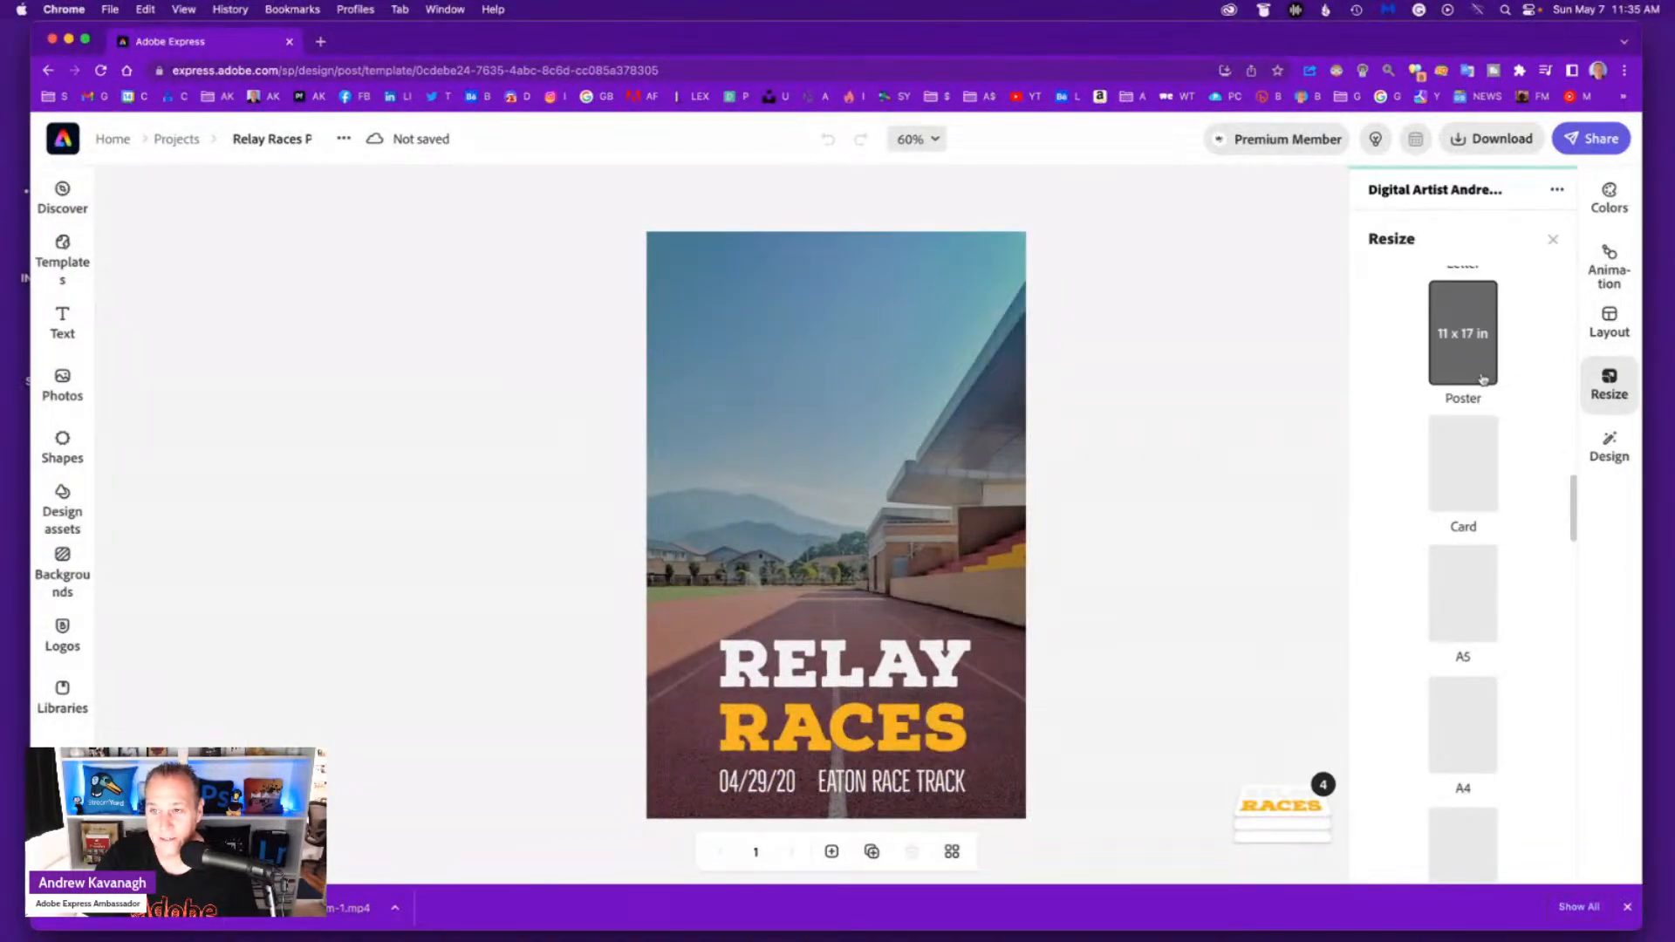
{"action": "scroll", "coordinate": [1538, 476], "scroll_direction": "down", "scroll_amount": 5}
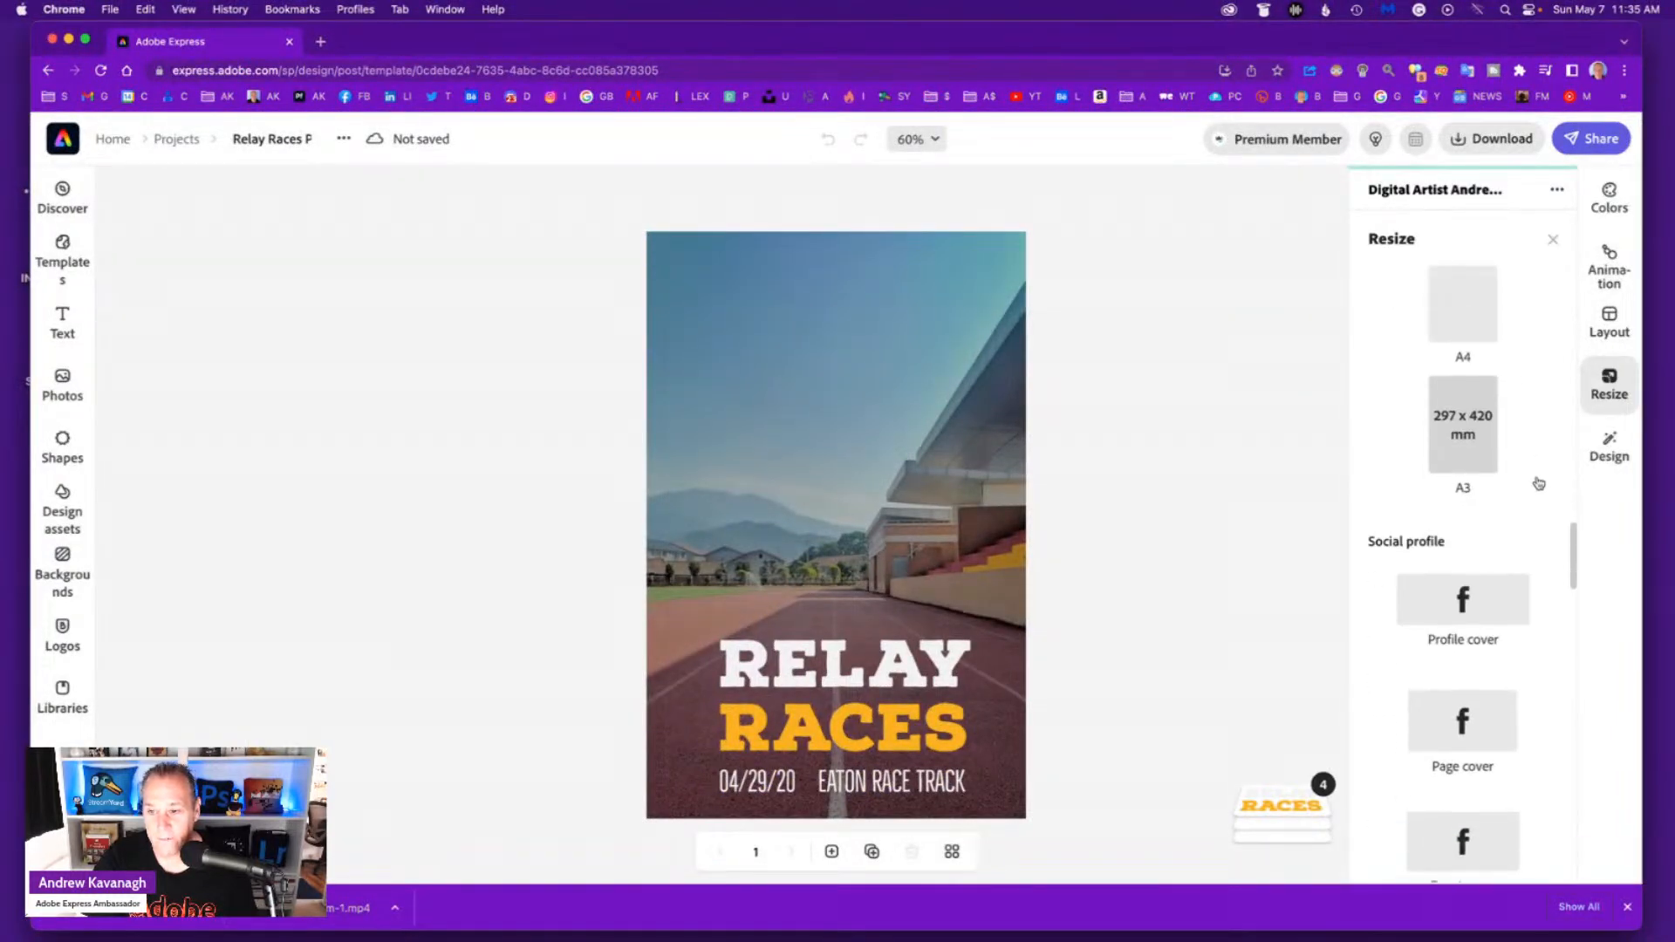
{"action": "scroll", "coordinate": [1538, 479], "scroll_direction": "up", "scroll_amount": 8}
{"action": "scroll", "coordinate": [1537, 480], "scroll_direction": "up", "scroll_amount": 2}
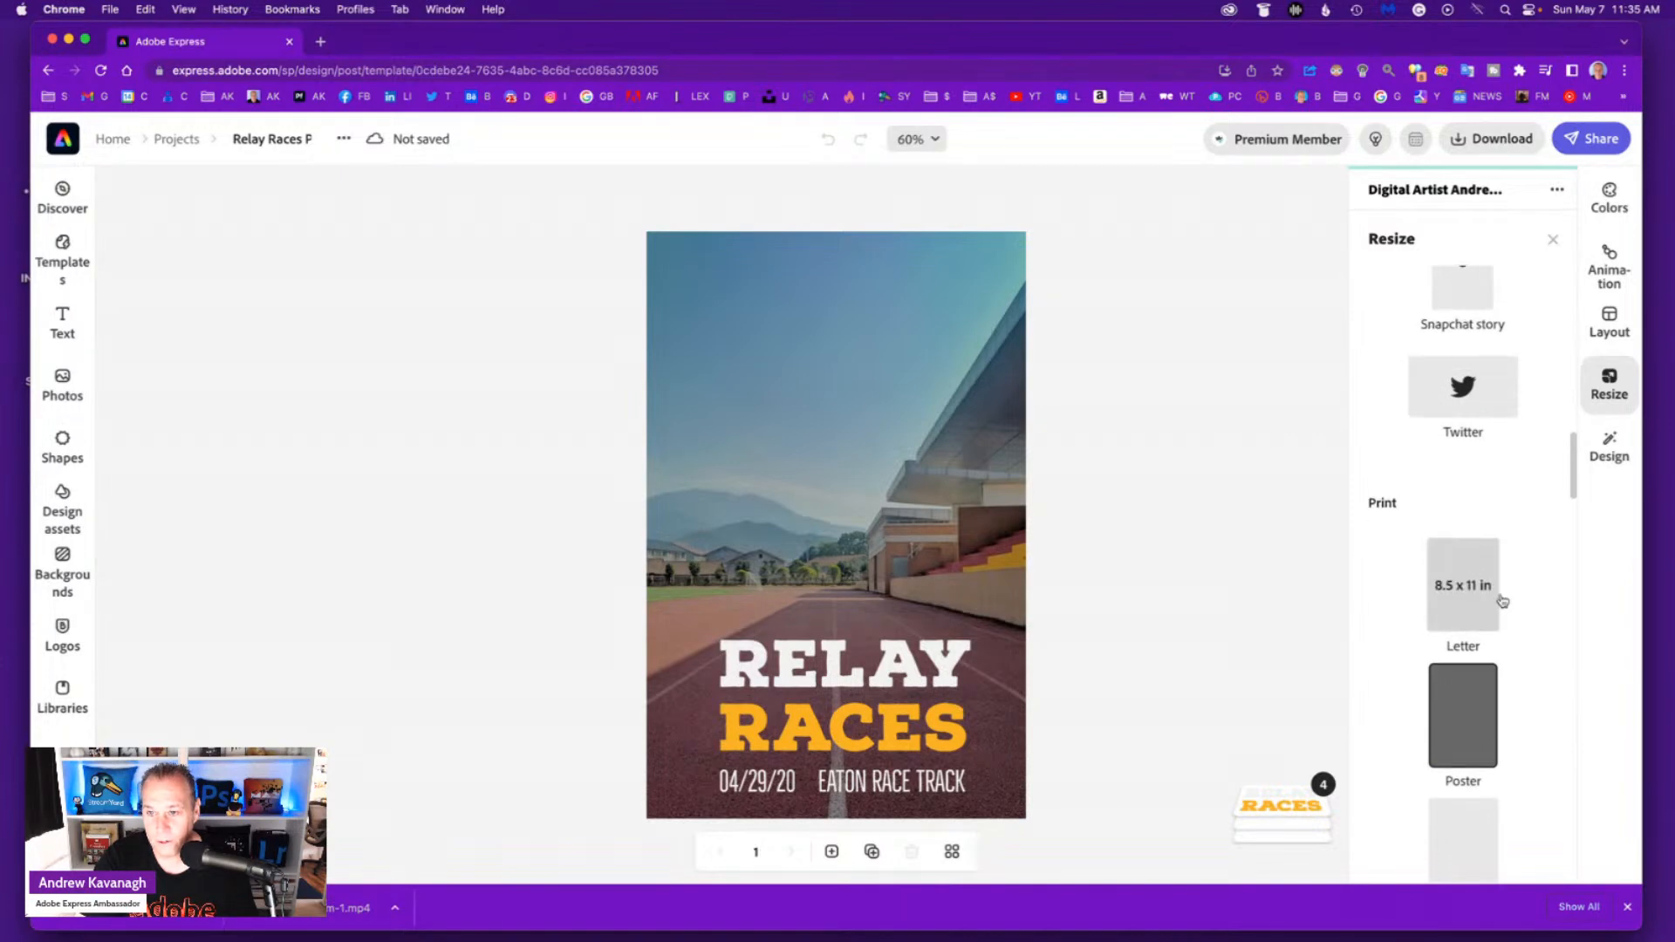
{"action": "scroll", "coordinate": [1503, 580], "scroll_direction": "down", "scroll_amount": 3}
{"action": "scroll", "coordinate": [1508, 567], "scroll_direction": "down", "scroll_amount": 3}
{"action": "scroll", "coordinate": [1507, 565], "scroll_direction": "up", "scroll_amount": 7}
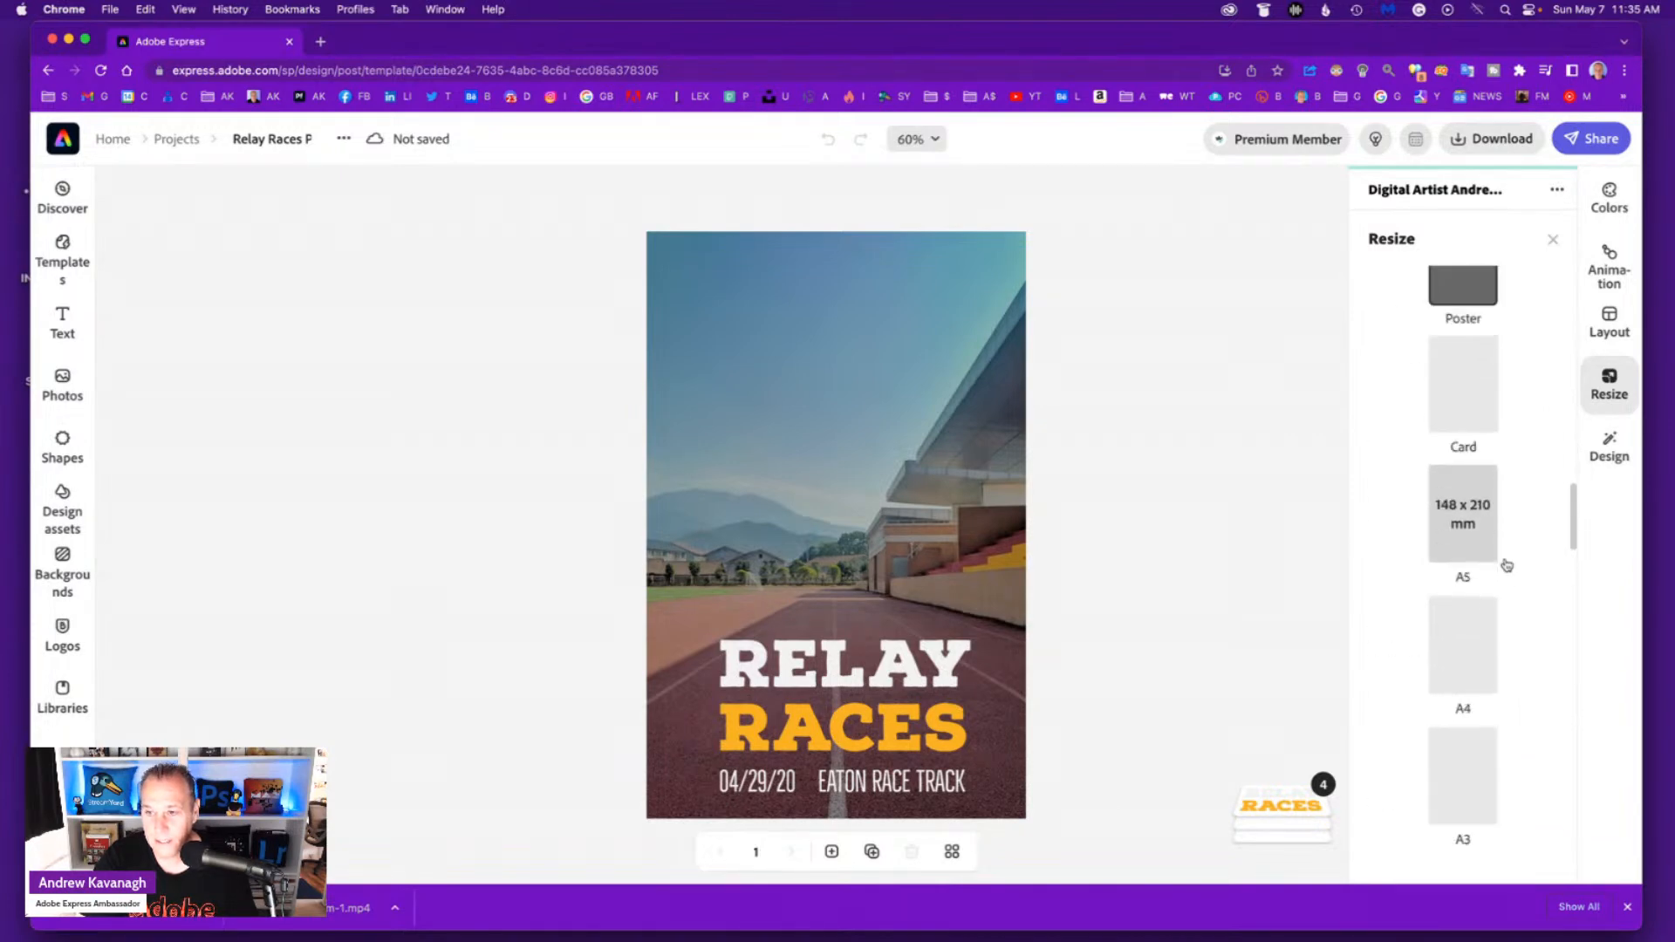
{"action": "scroll", "coordinate": [1507, 565], "scroll_direction": "up", "scroll_amount": 6}
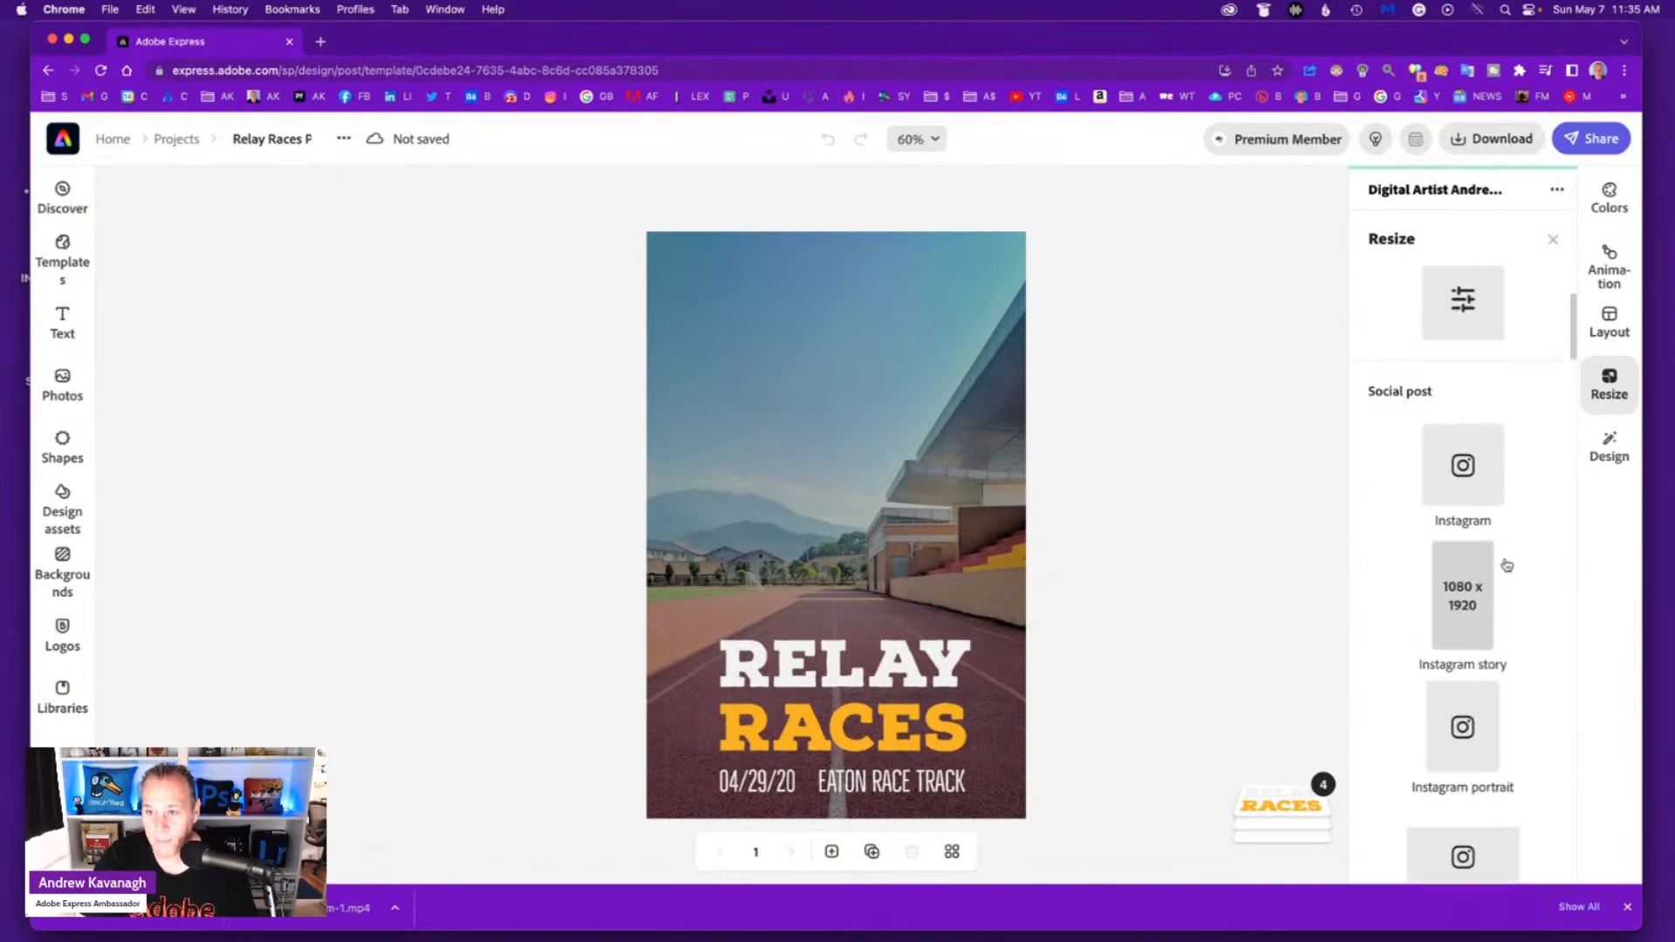
{"action": "left_click", "coordinate": [1470, 471]}
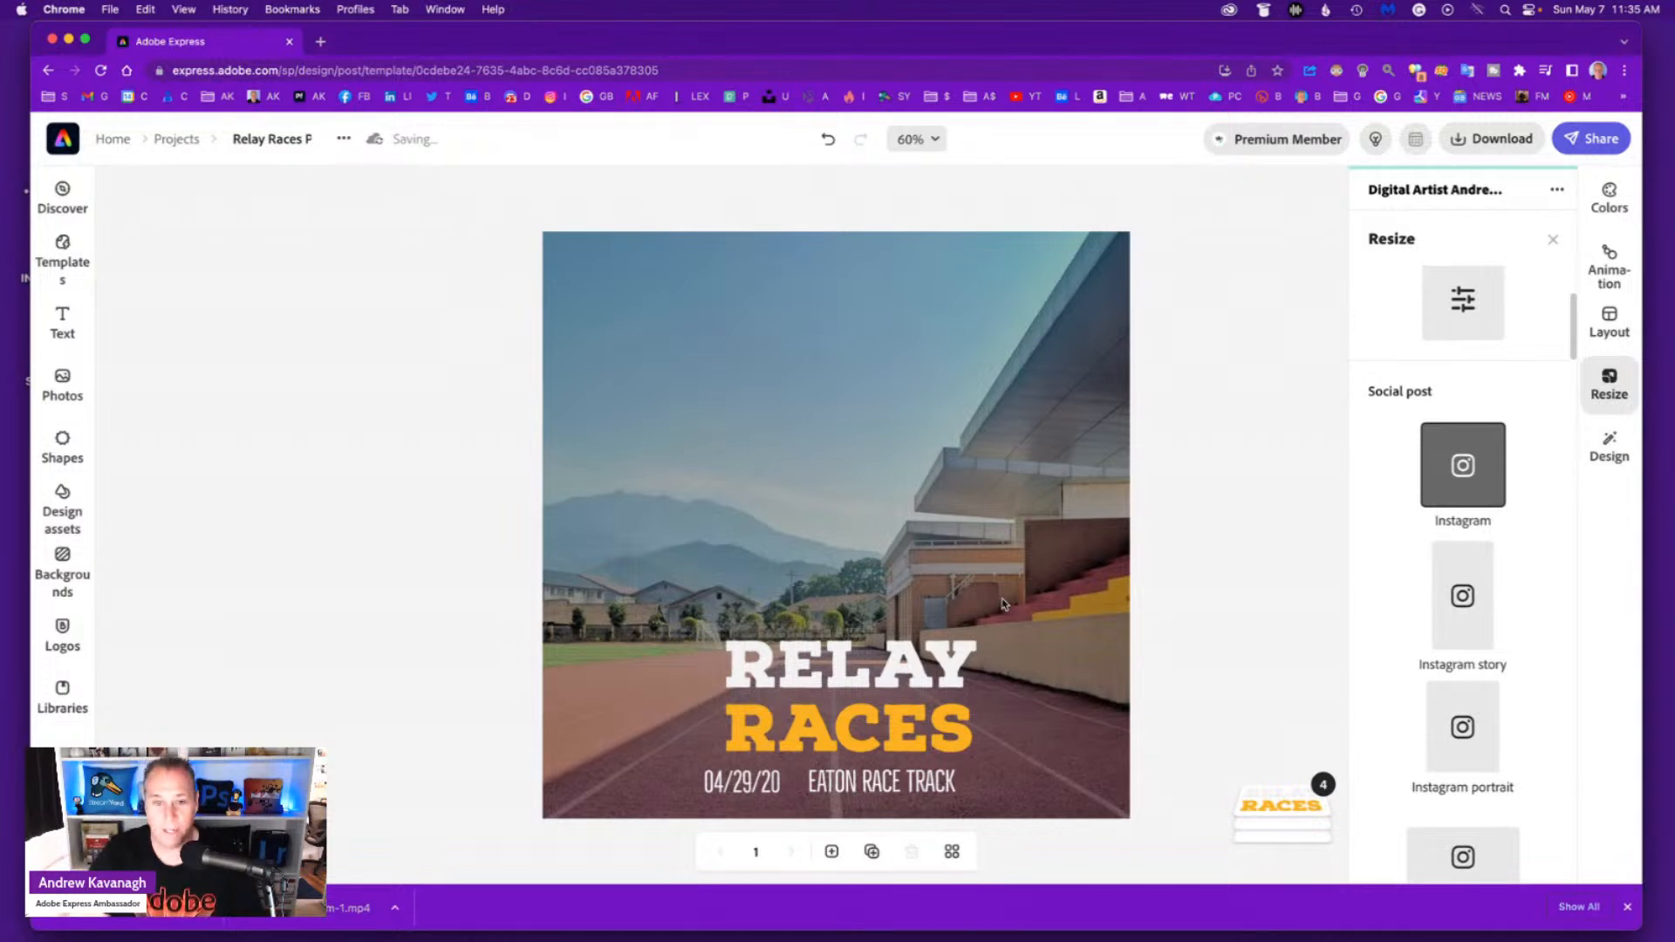
Search the stock photos for Horses and replace the racetrack background with the brown horse standing in a meadow
{"action": "left_click", "coordinate": [1016, 437]}
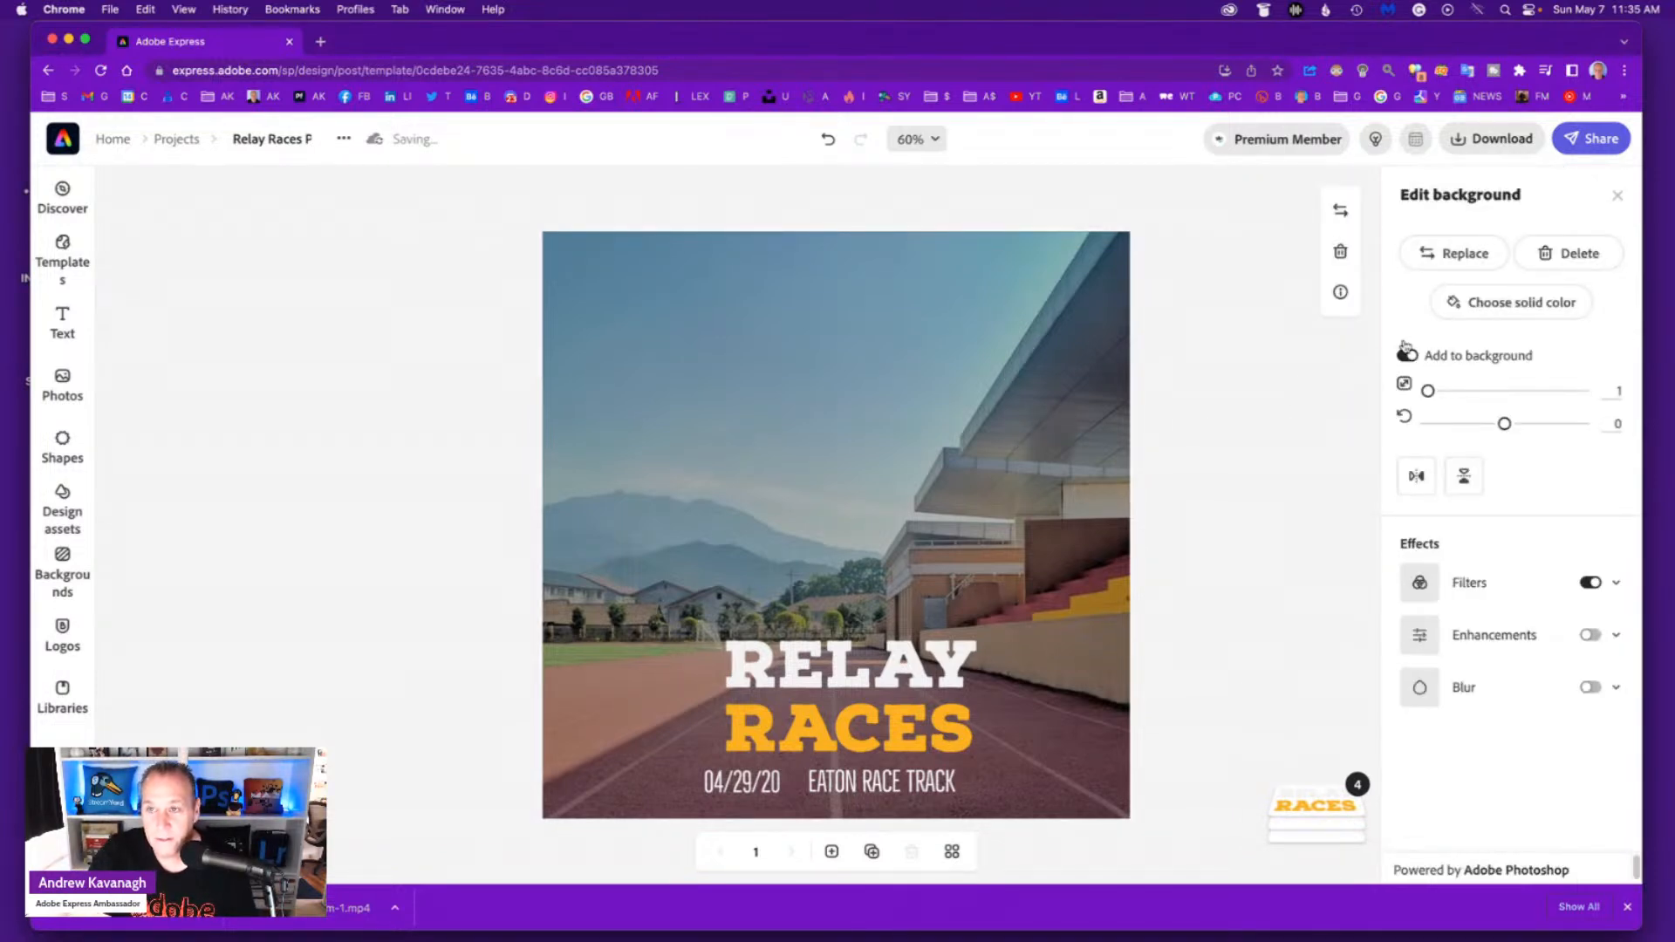
{"action": "left_click", "coordinate": [1431, 253]}
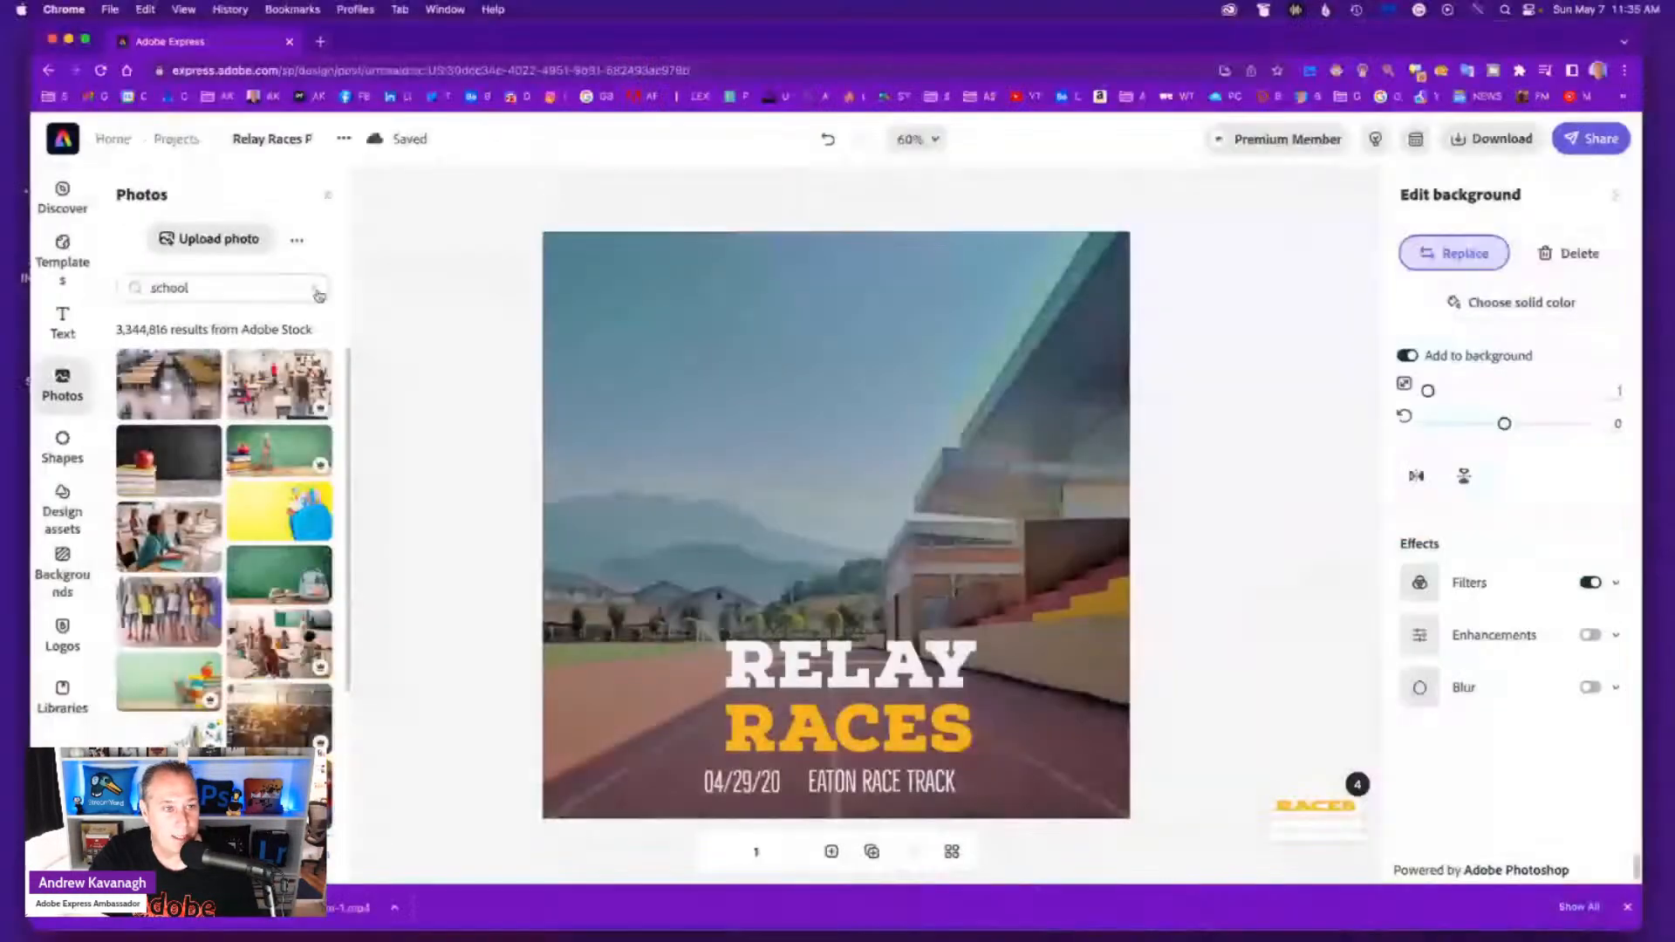
{"action": "left_click", "coordinate": [472, 310]}
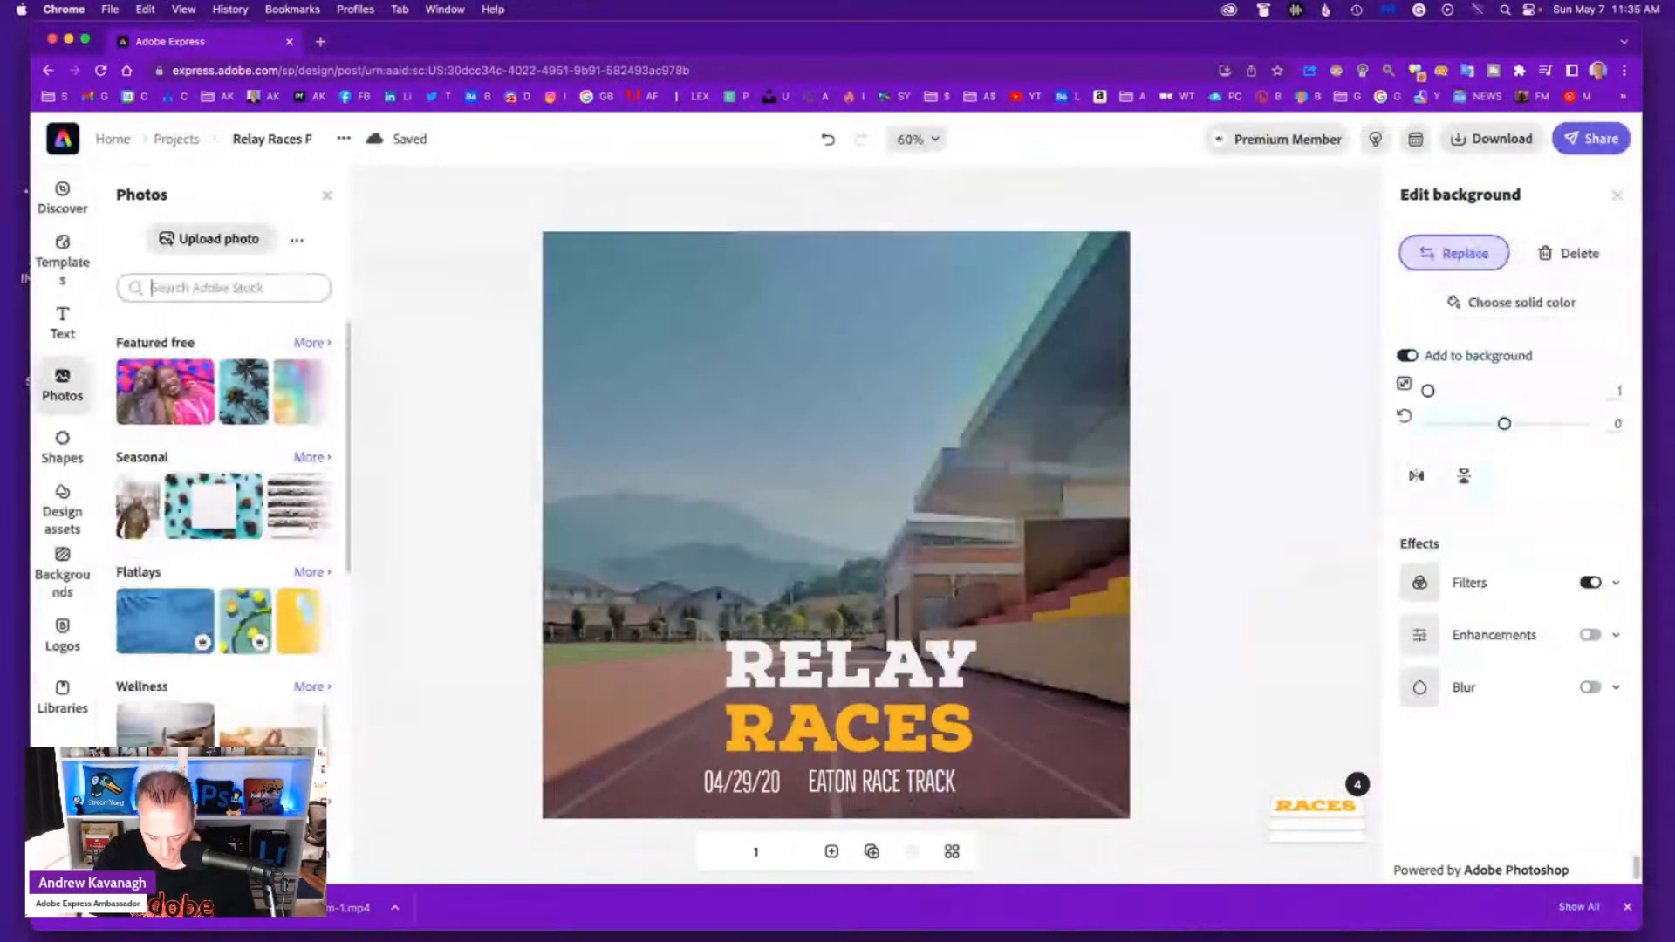
{"action": "type", "text": "Horses"}
{"action": "key", "text": "Return"}
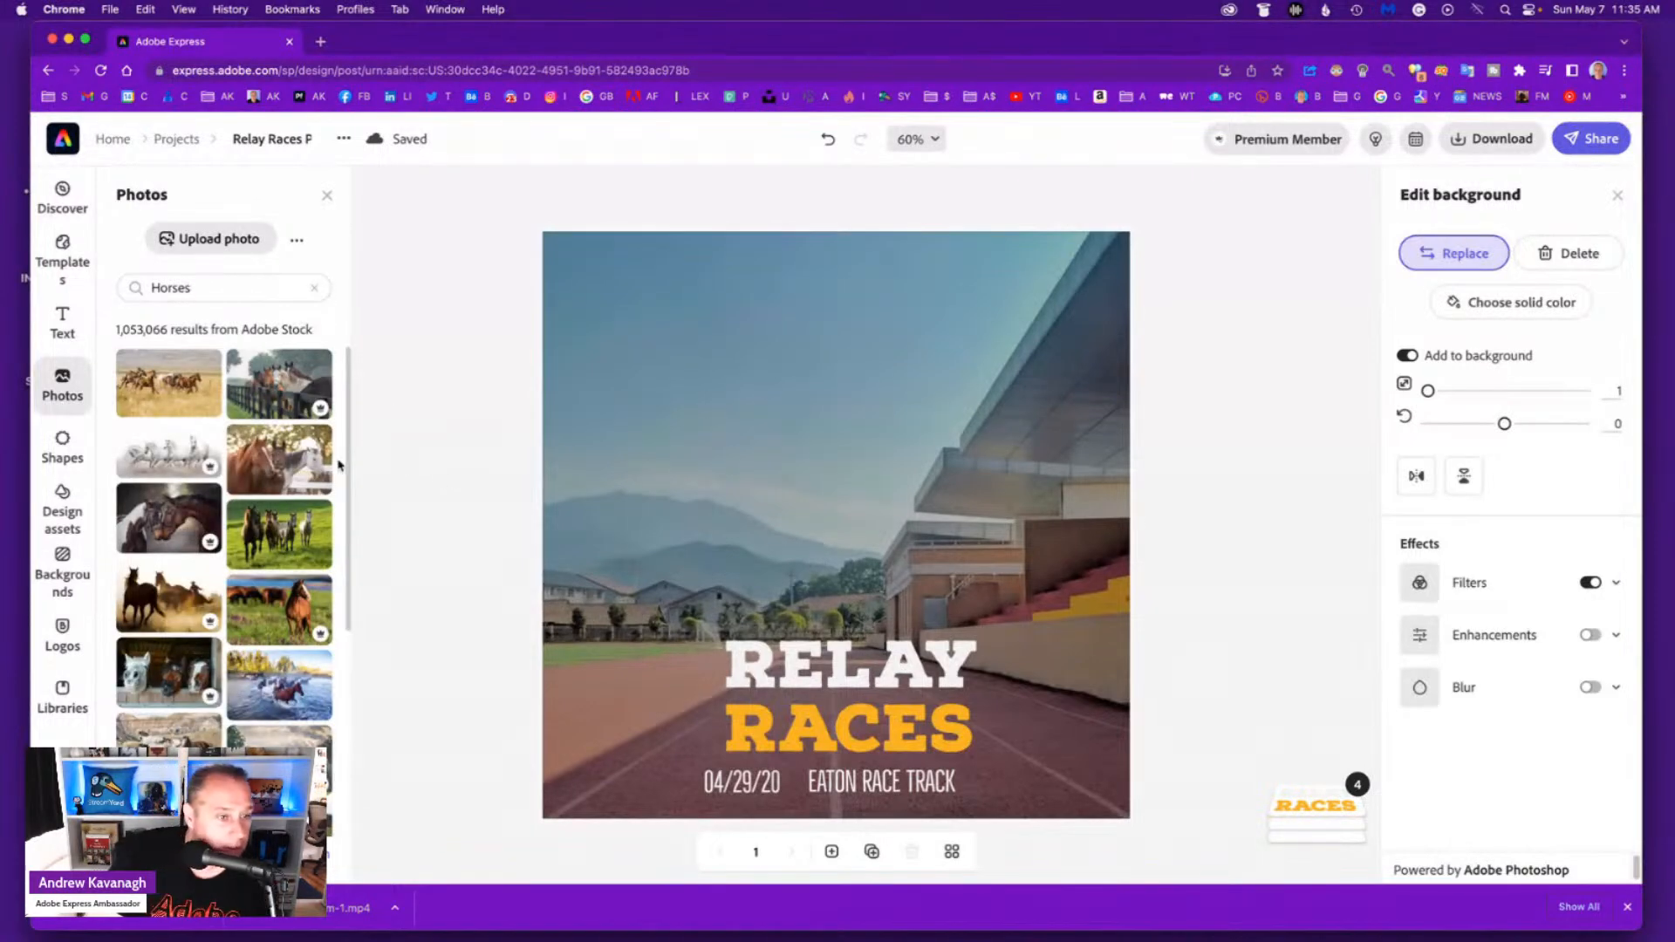
{"action": "scroll", "coordinate": [317, 517], "scroll_direction": "down", "scroll_amount": 2}
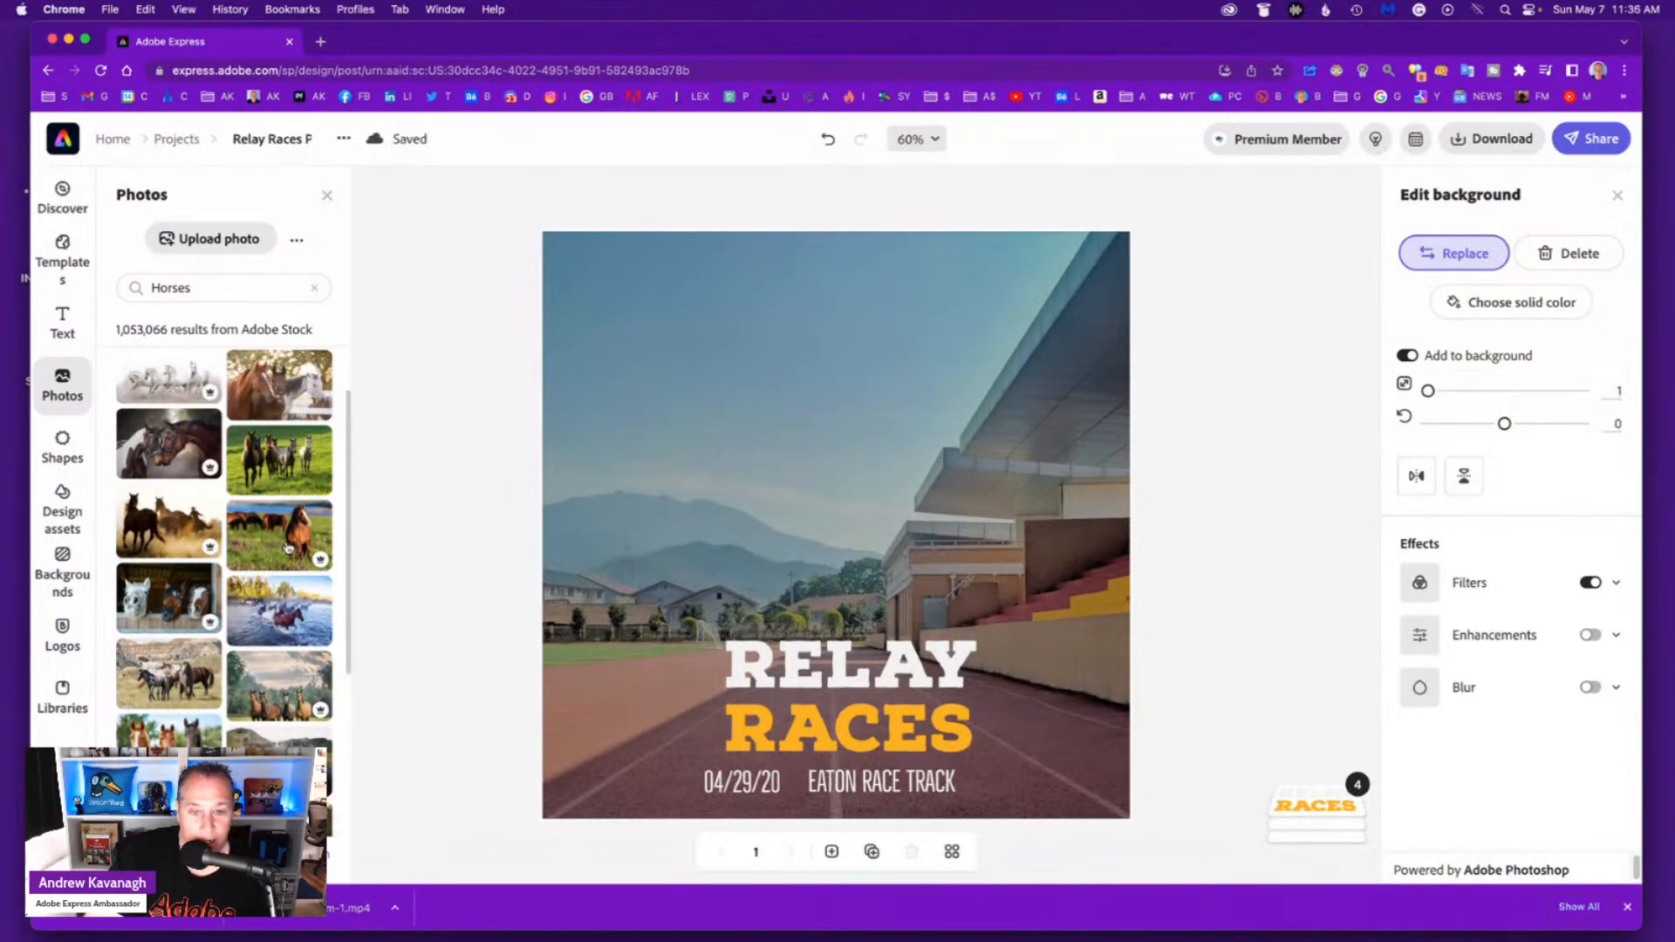
{"action": "left_click", "coordinate": [288, 549]}
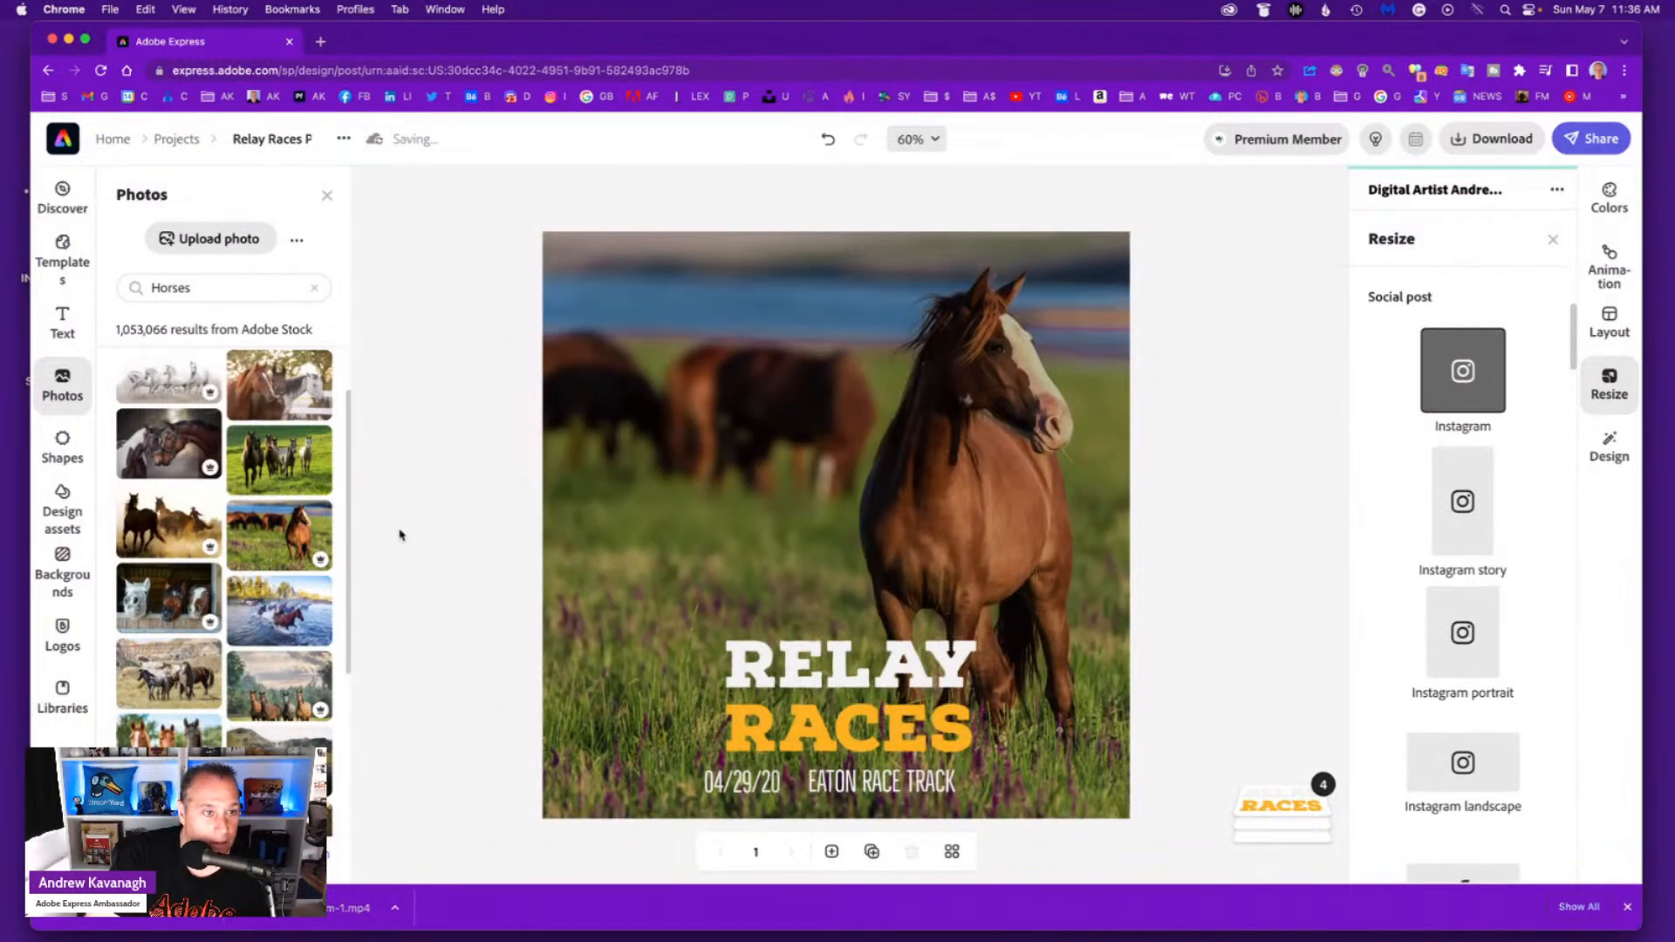
Search the stock photos for Horse Race and place the picture of jockeys racing sideways across green turf
{"action": "type", "text": "s"}
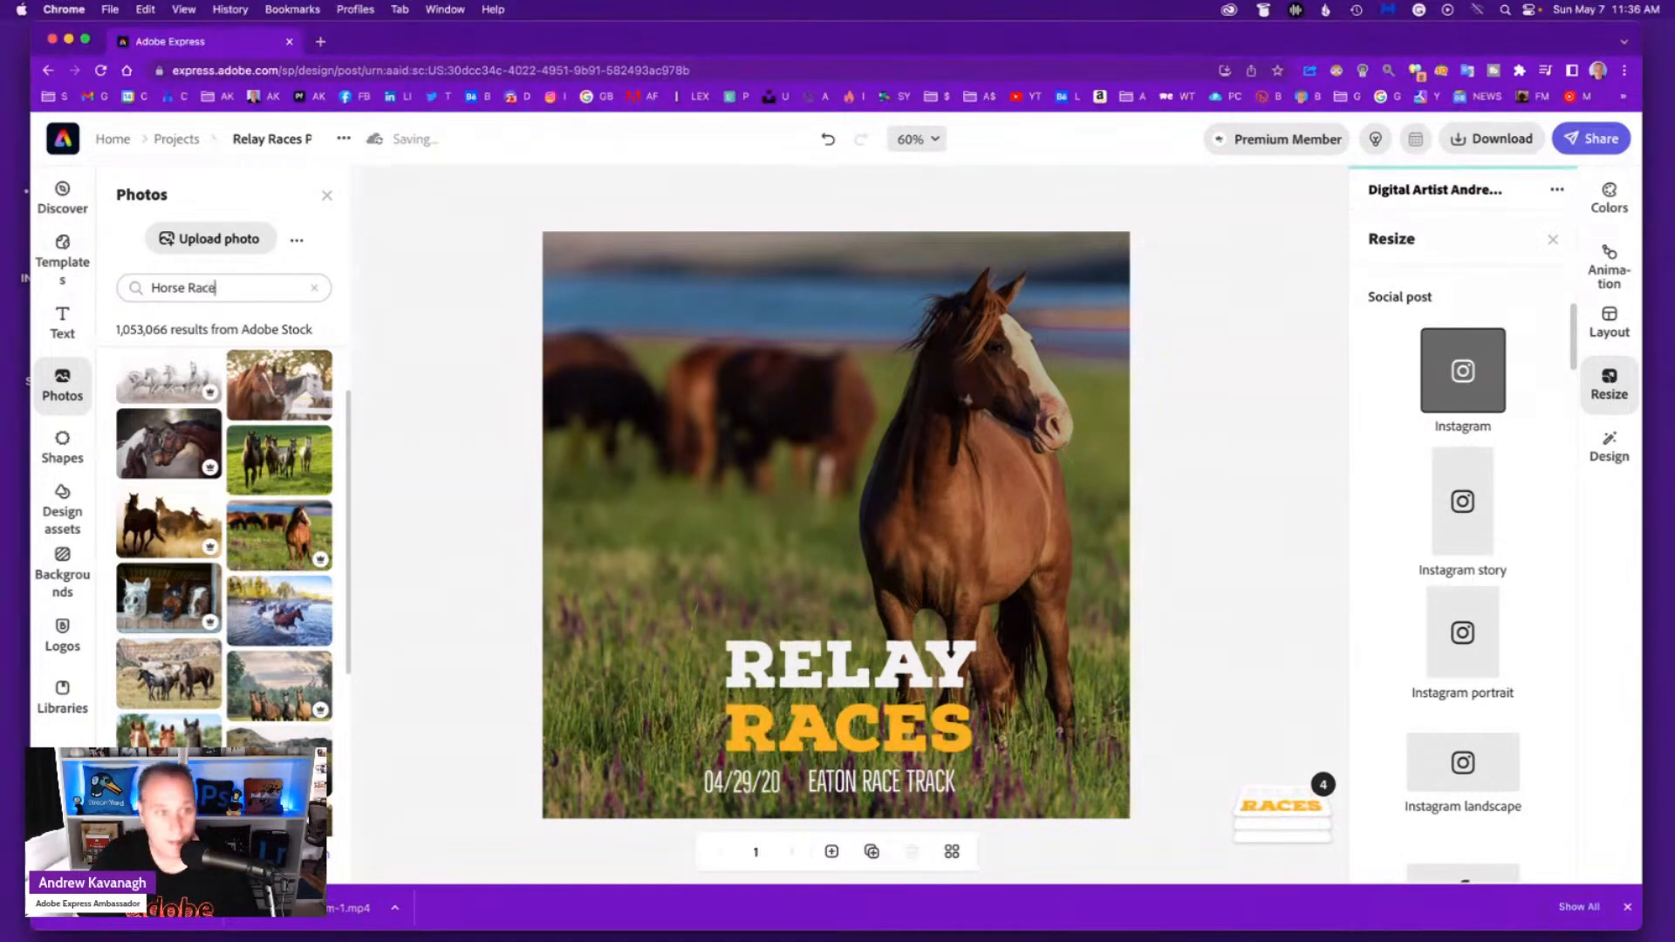
{"action": "key", "text": "Return"}
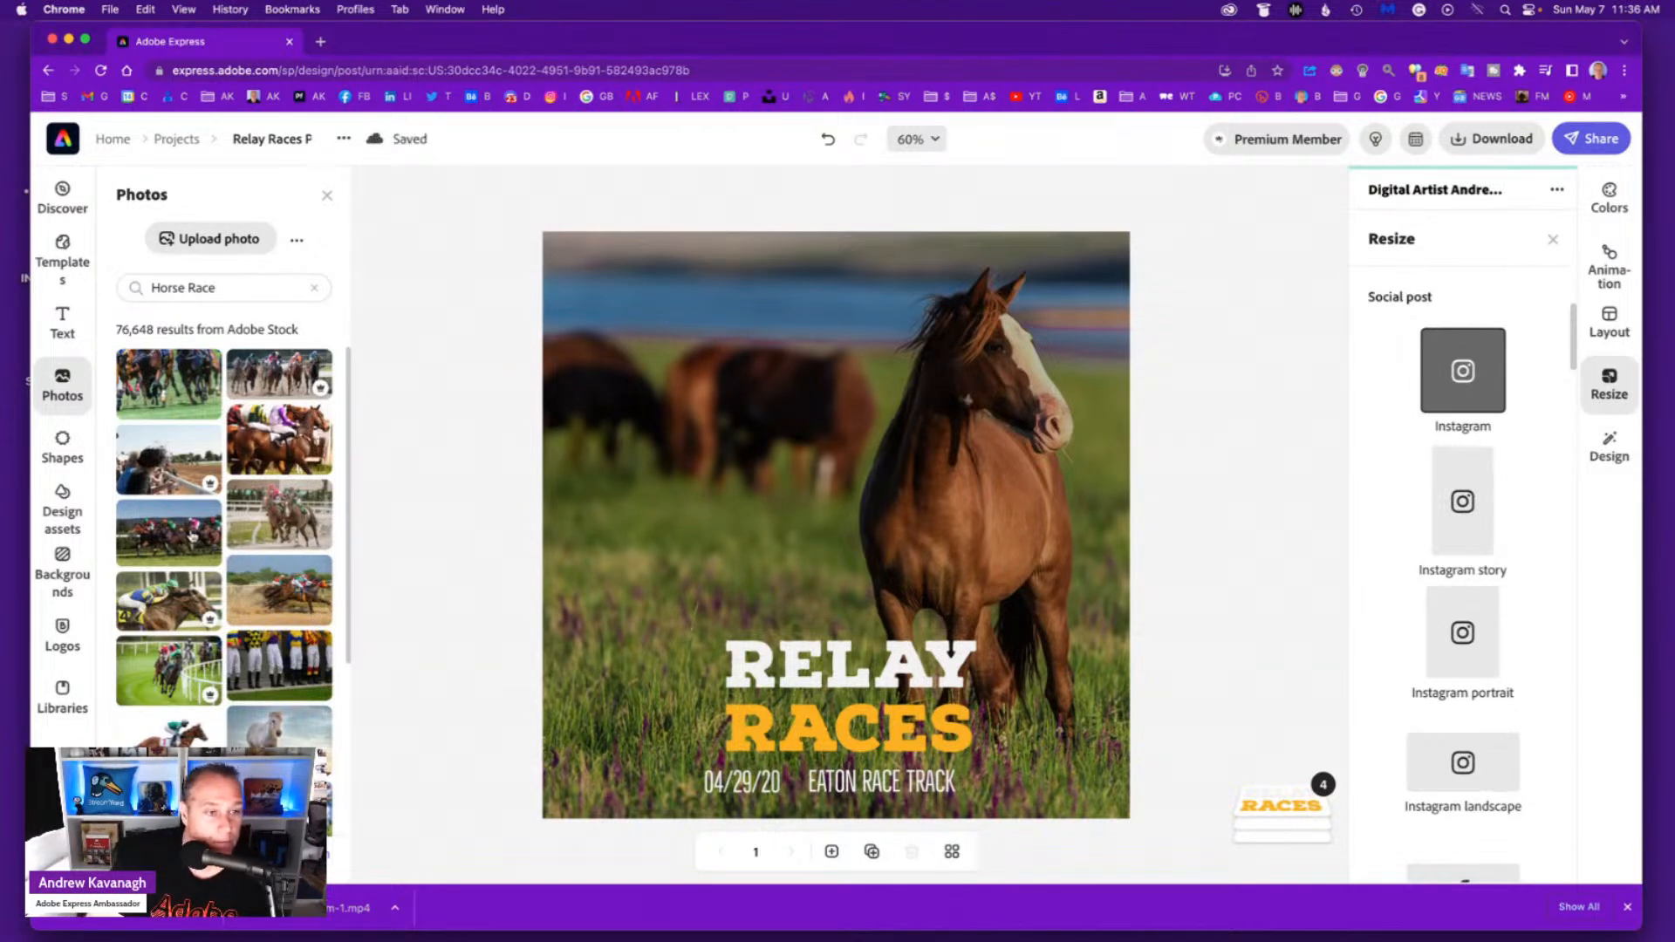
{"action": "left_click", "coordinate": [192, 536]}
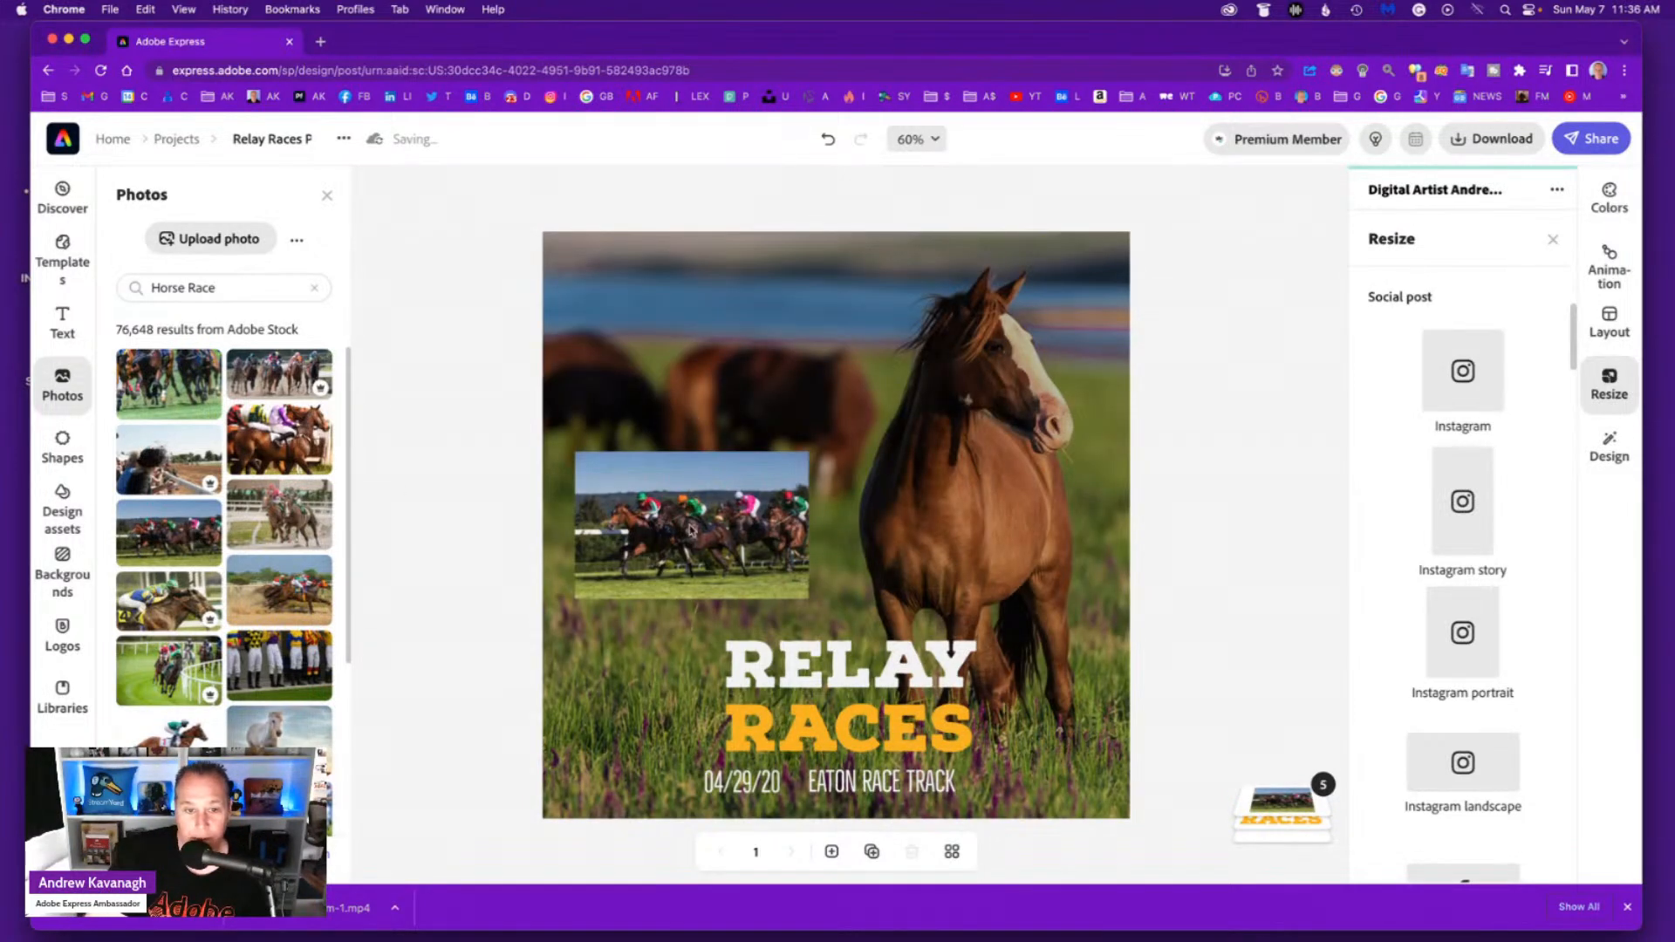
{"action": "left_click", "coordinate": [747, 554]}
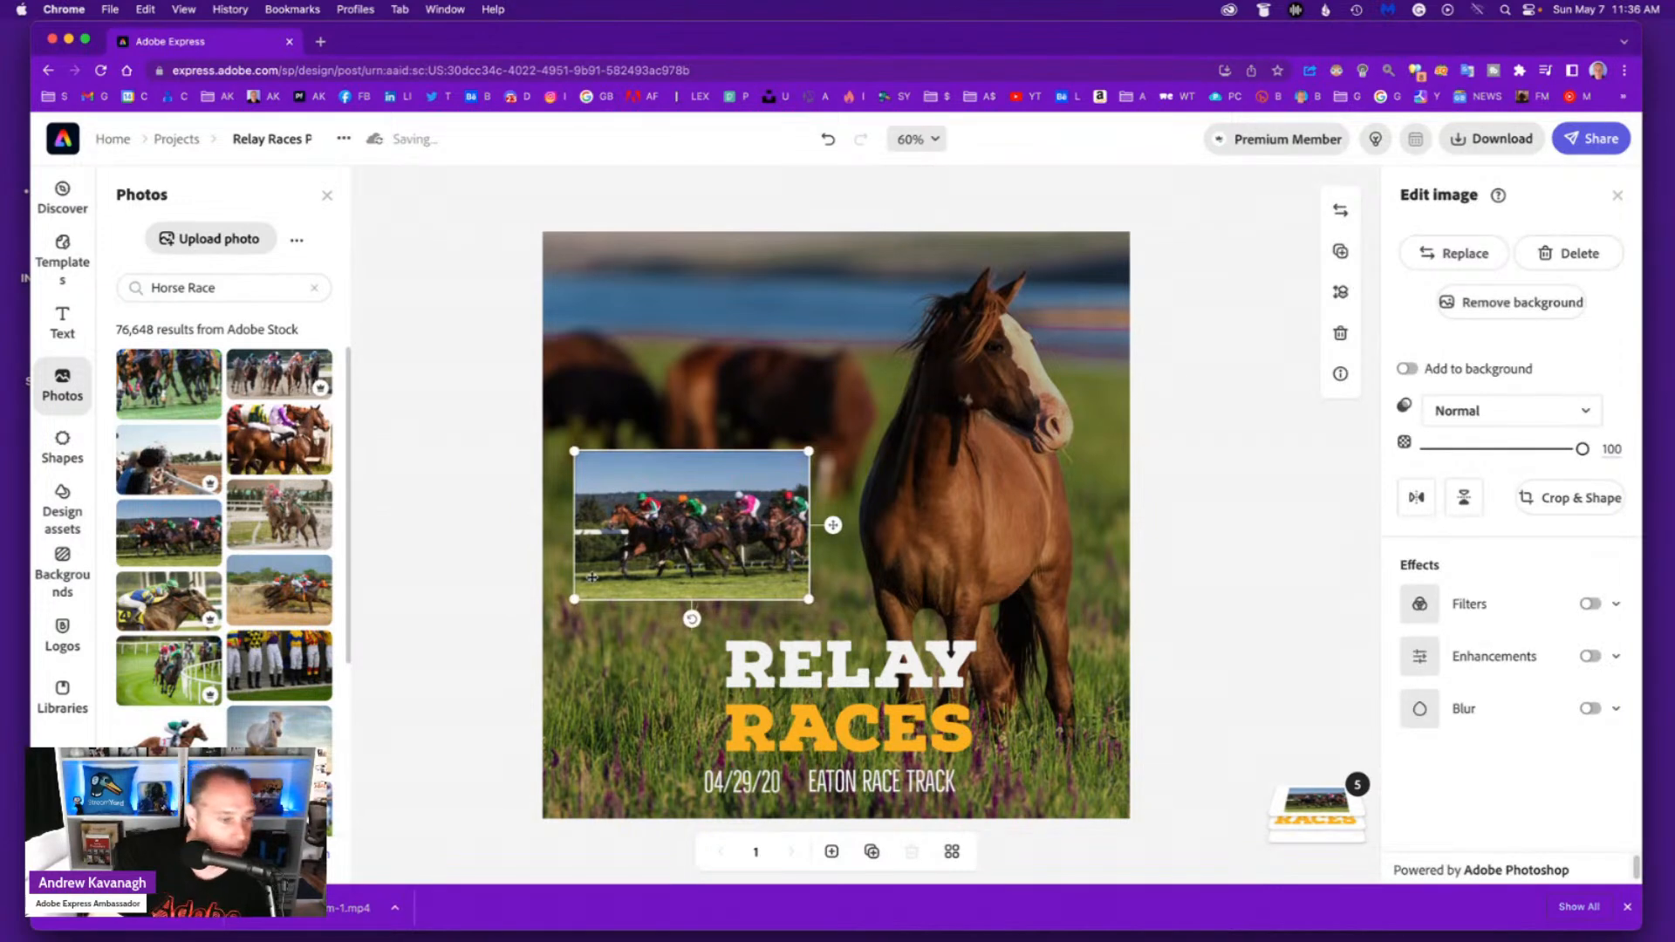
Add the photo of horses racing head-on over dirt and delete the green turf race photo
{"action": "scroll", "coordinate": [332, 639], "scroll_direction": "down", "scroll_amount": 1}
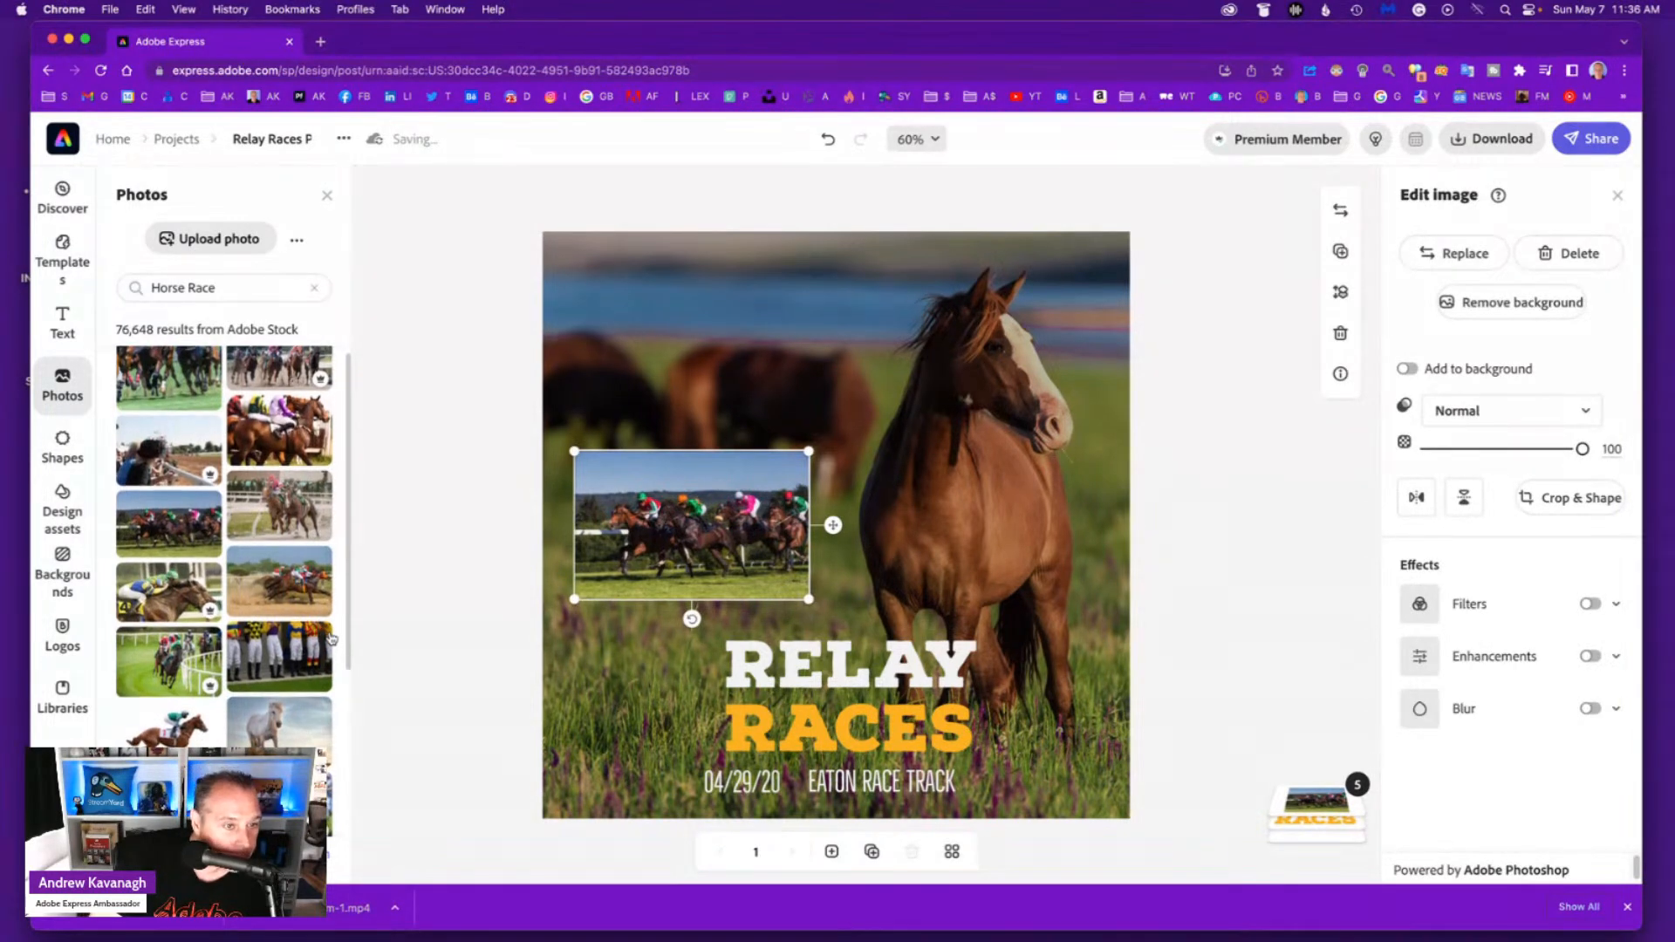
{"action": "scroll", "coordinate": [332, 638], "scroll_direction": "up", "scroll_amount": 1}
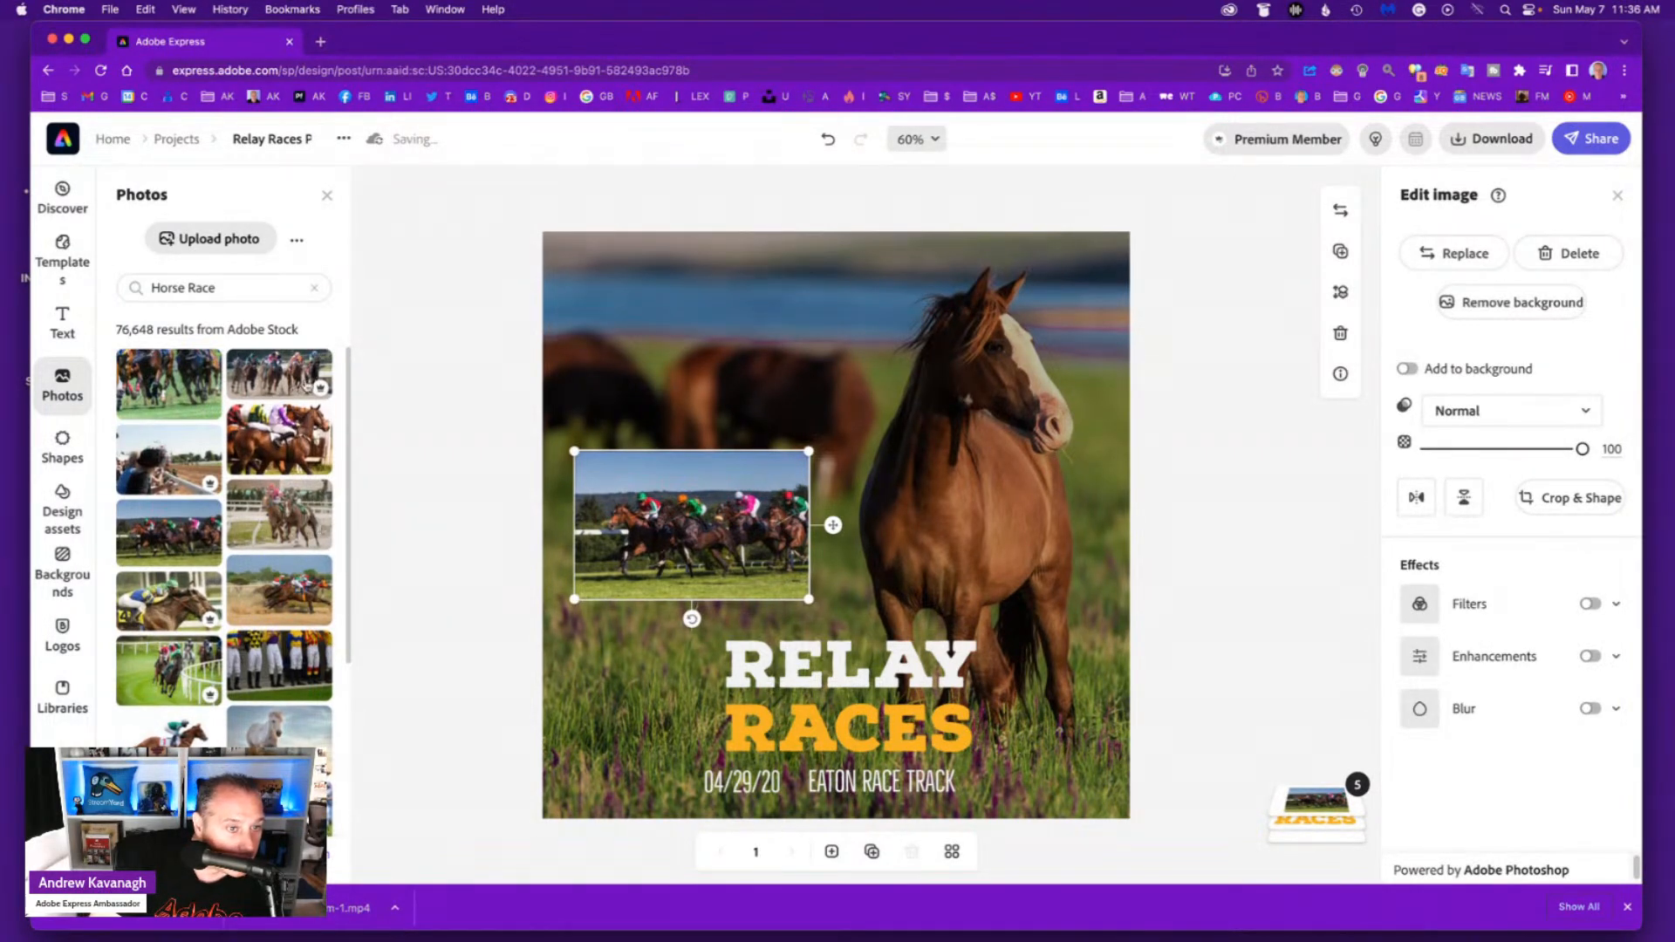
{"action": "left_click", "coordinate": [288, 375]}
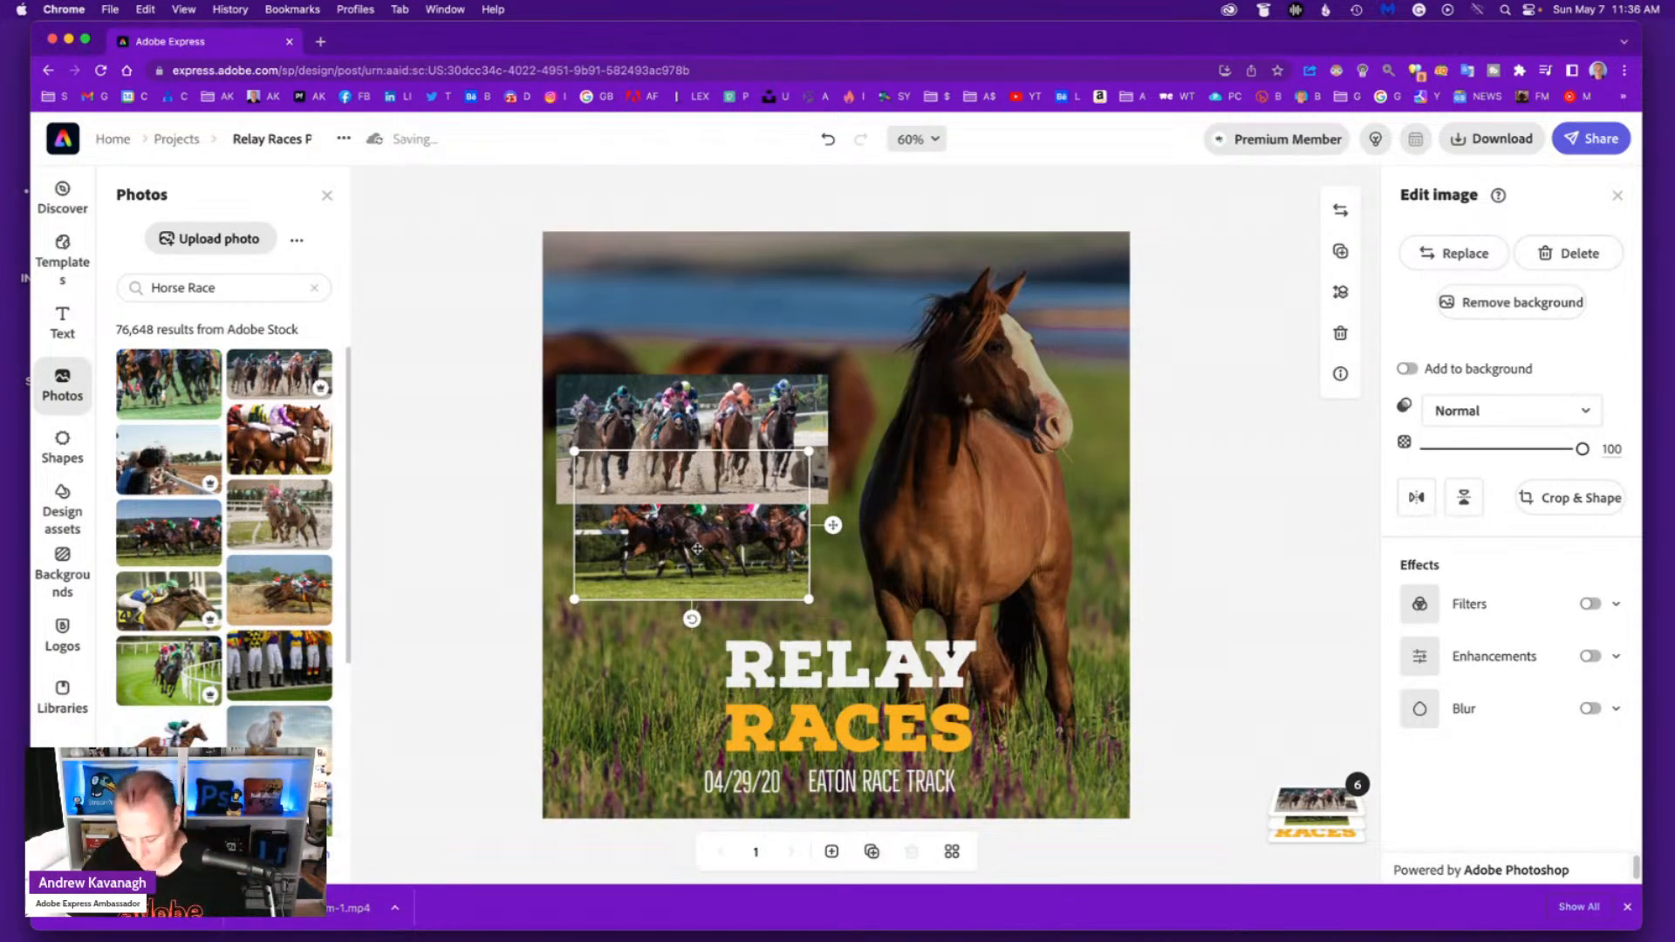
{"action": "key", "text": "Delete"}
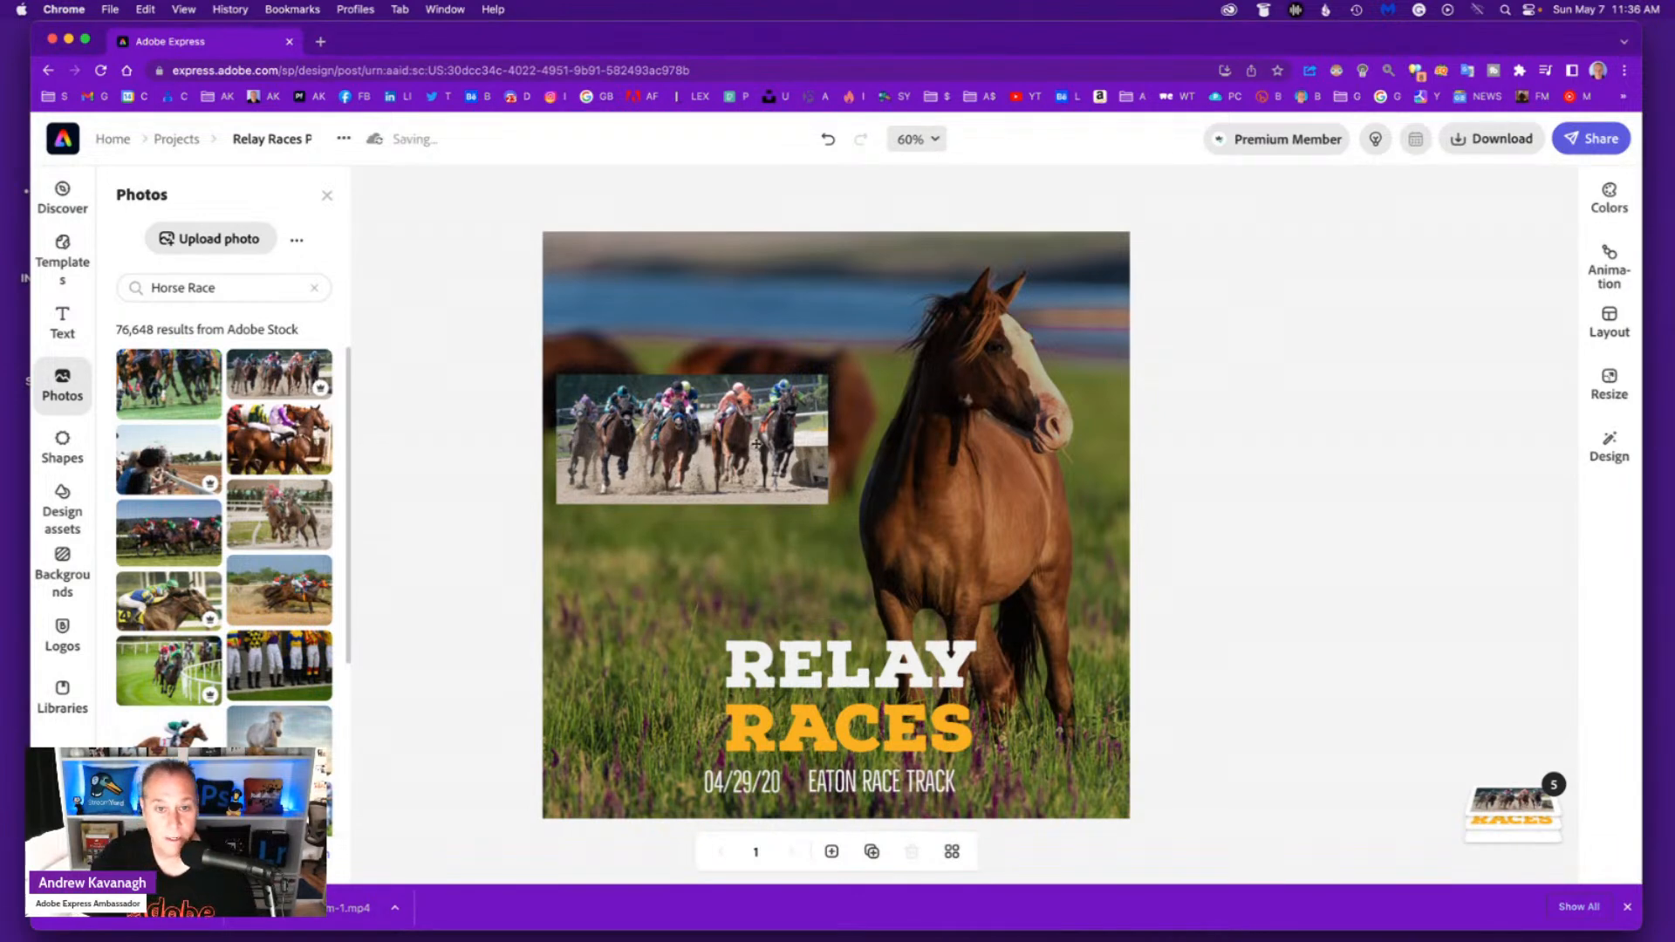
Add the placed dirt-track race photo to the background beside the brown horse picture
{"action": "left_click", "coordinate": [756, 443]}
{"action": "left_click", "coordinate": [994, 531]}
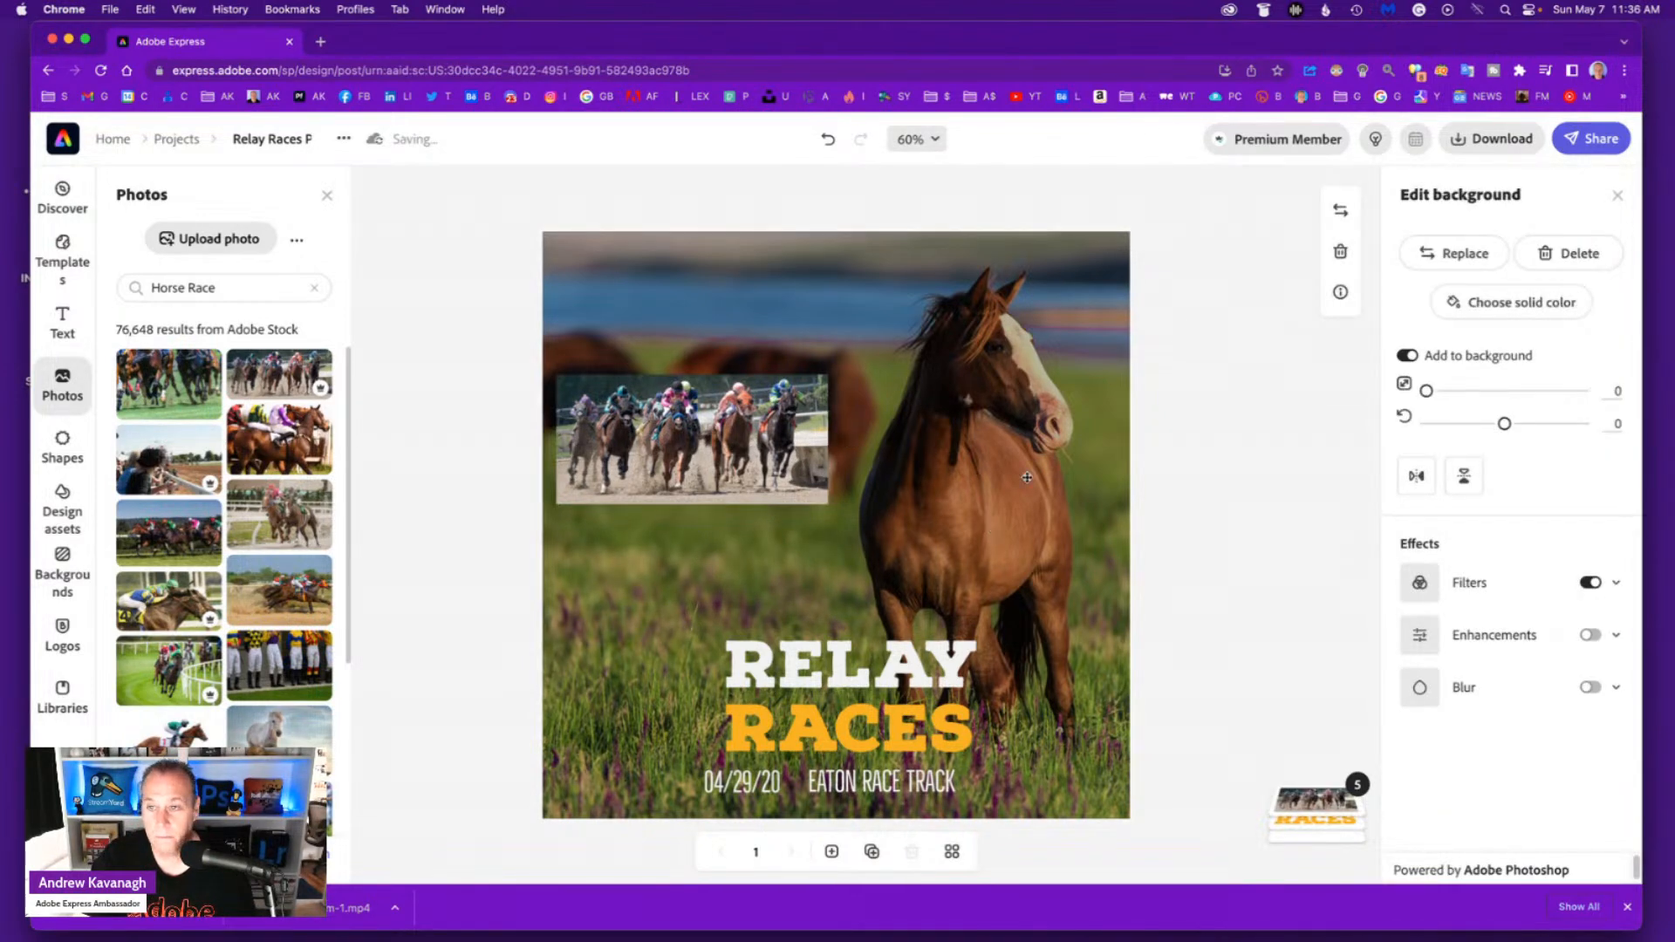
{"action": "left_click", "coordinate": [796, 465]}
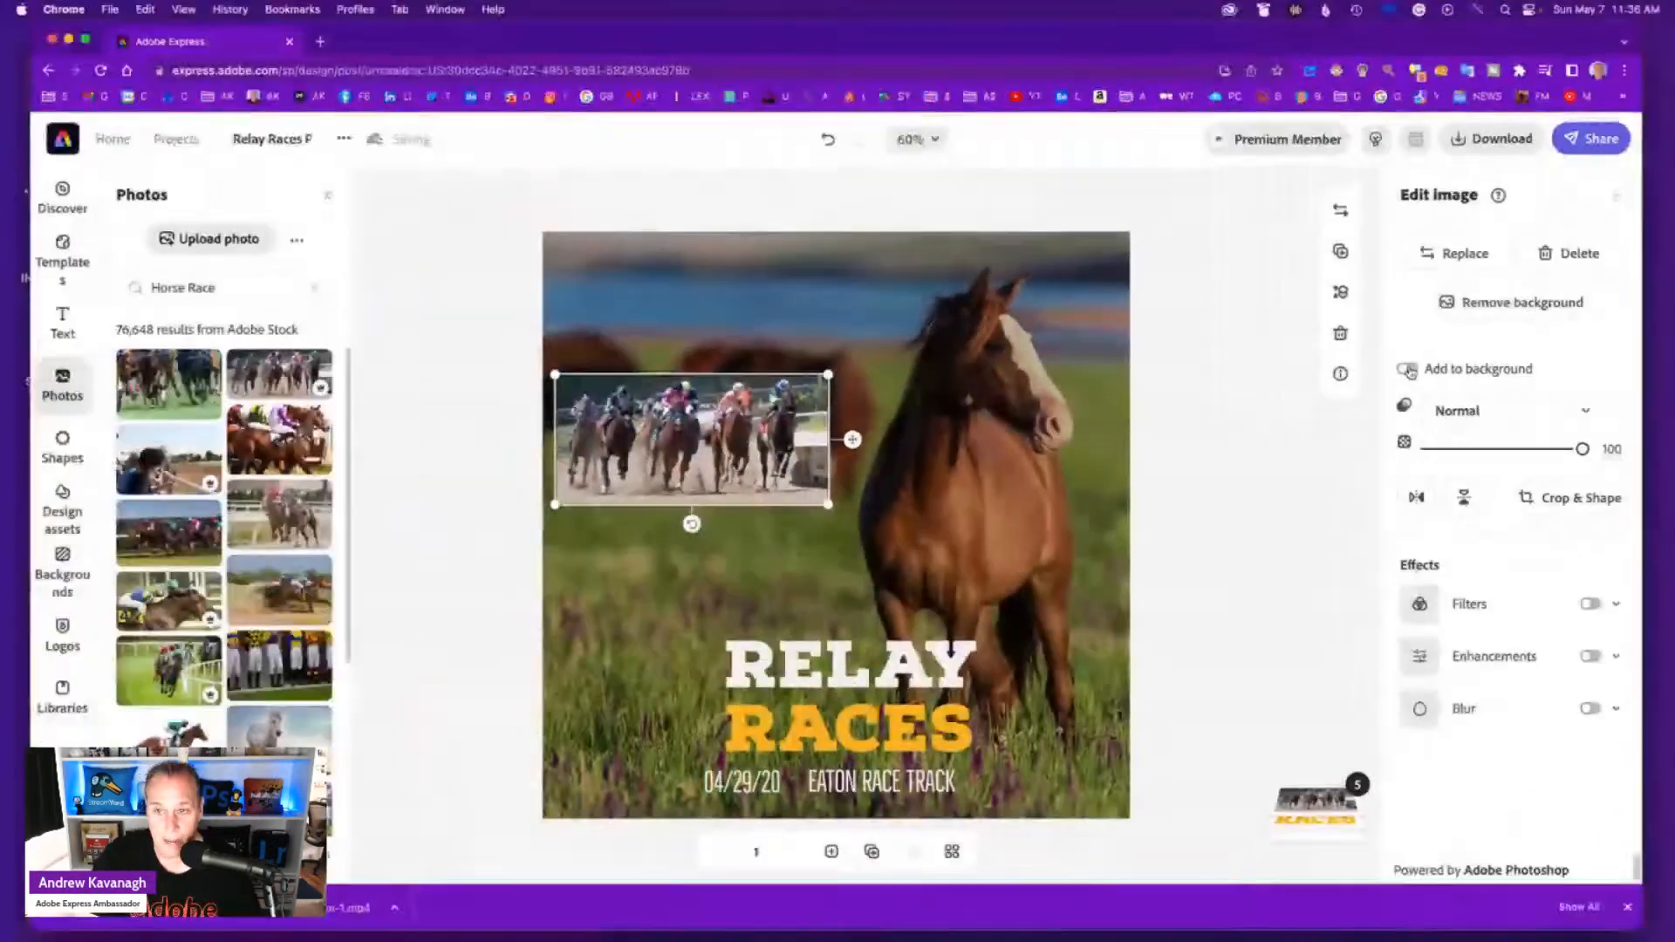
{"action": "left_click", "coordinate": [1408, 369]}
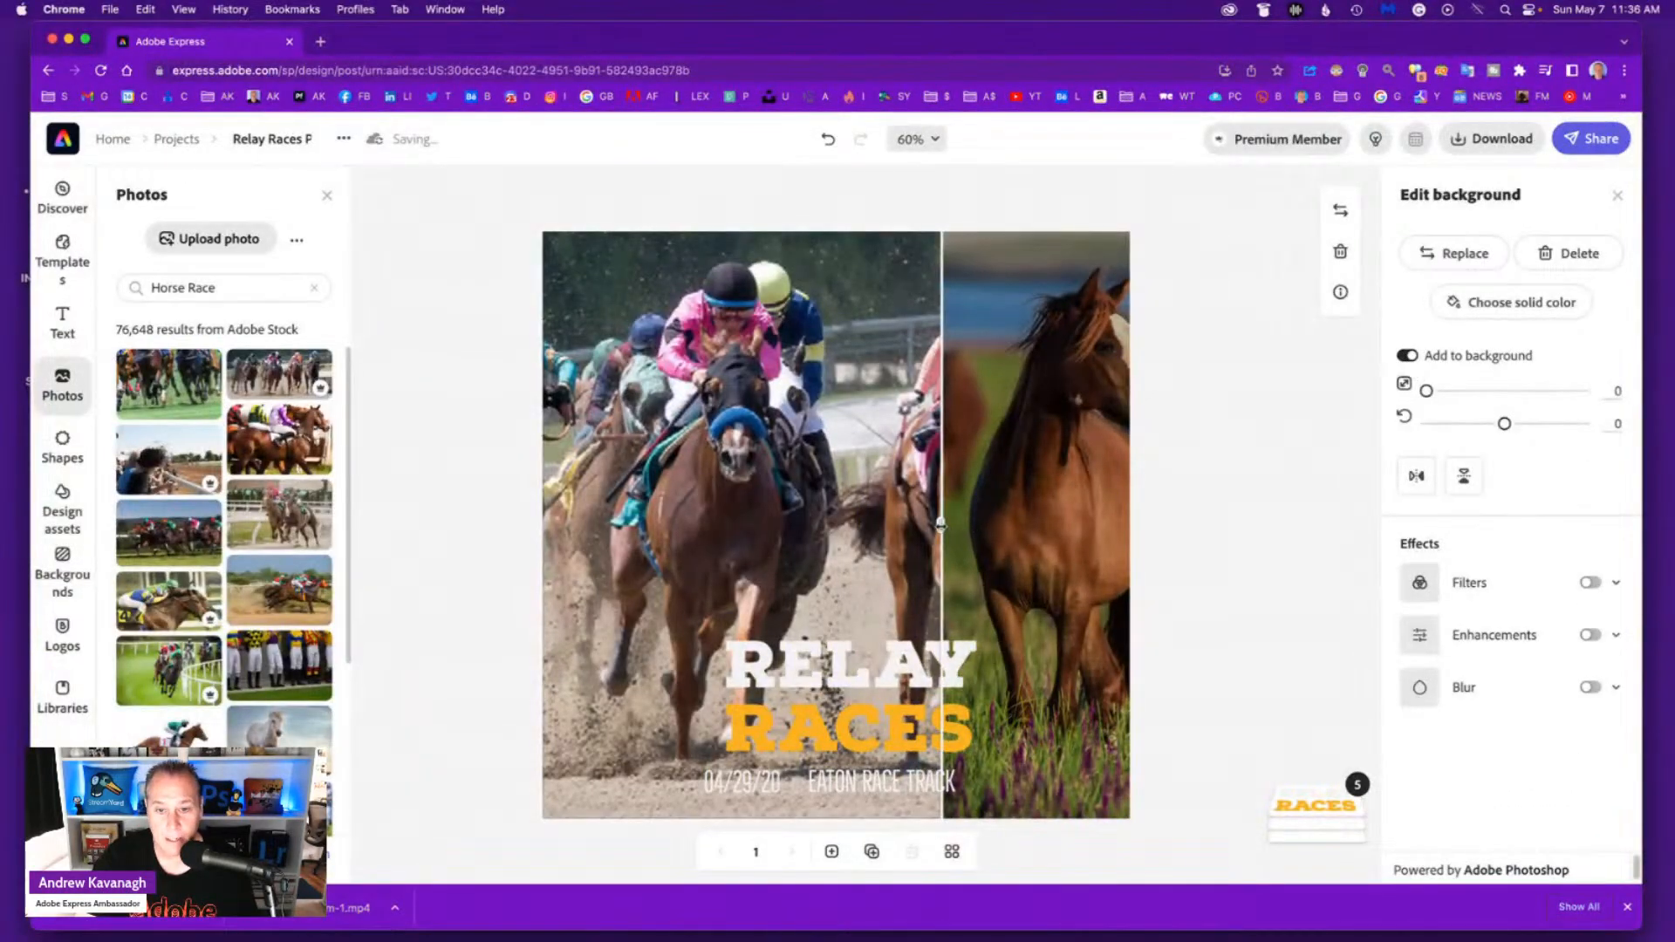
Delete the background cell with the brown horse and shift the race photo right to centre the pink-clad jockey
{"action": "left_click_drag", "start_coordinate": [940, 523], "coordinate": [1104, 584]}
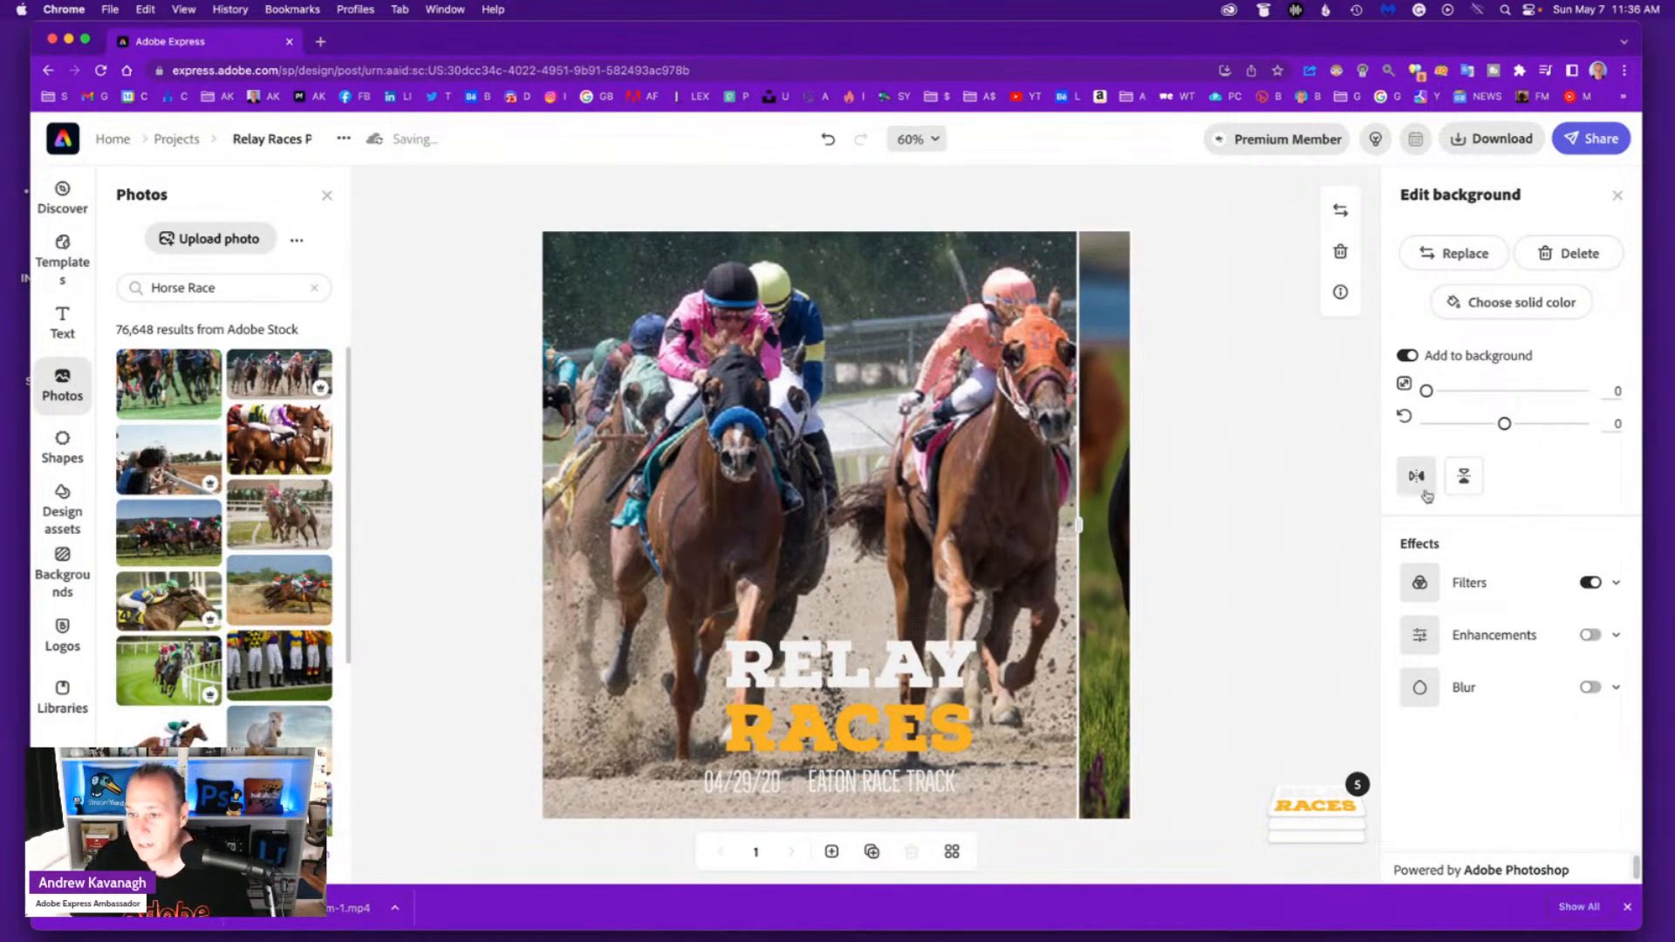
{"action": "left_click", "coordinate": [1340, 251]}
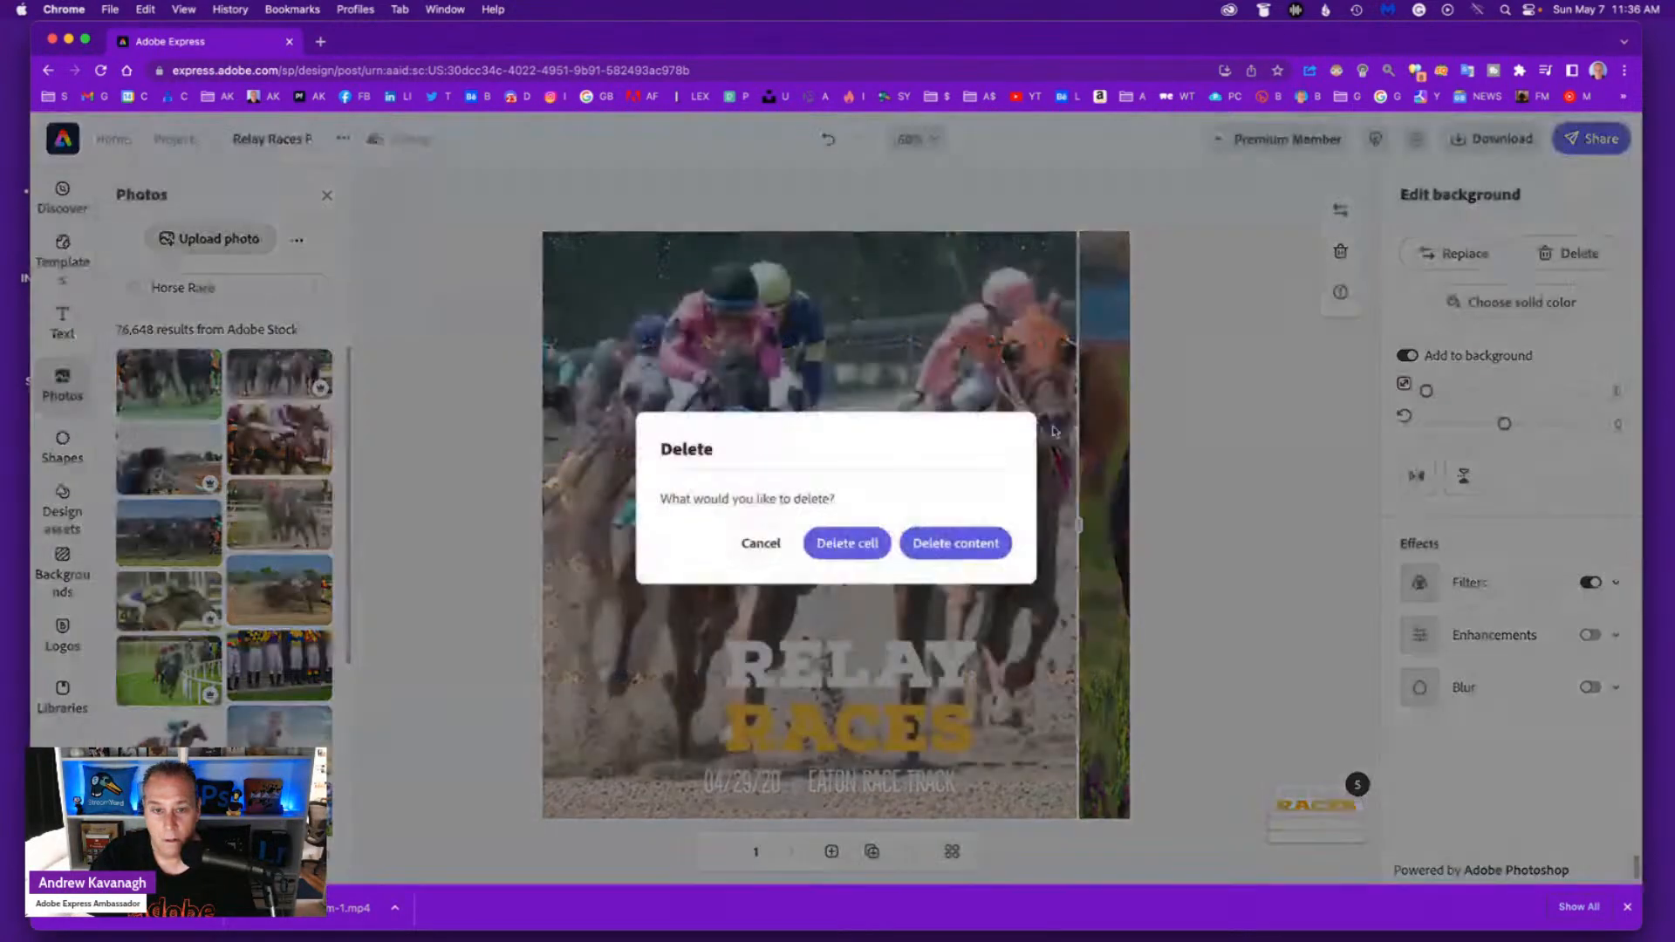
{"action": "left_click", "coordinate": [857, 555]}
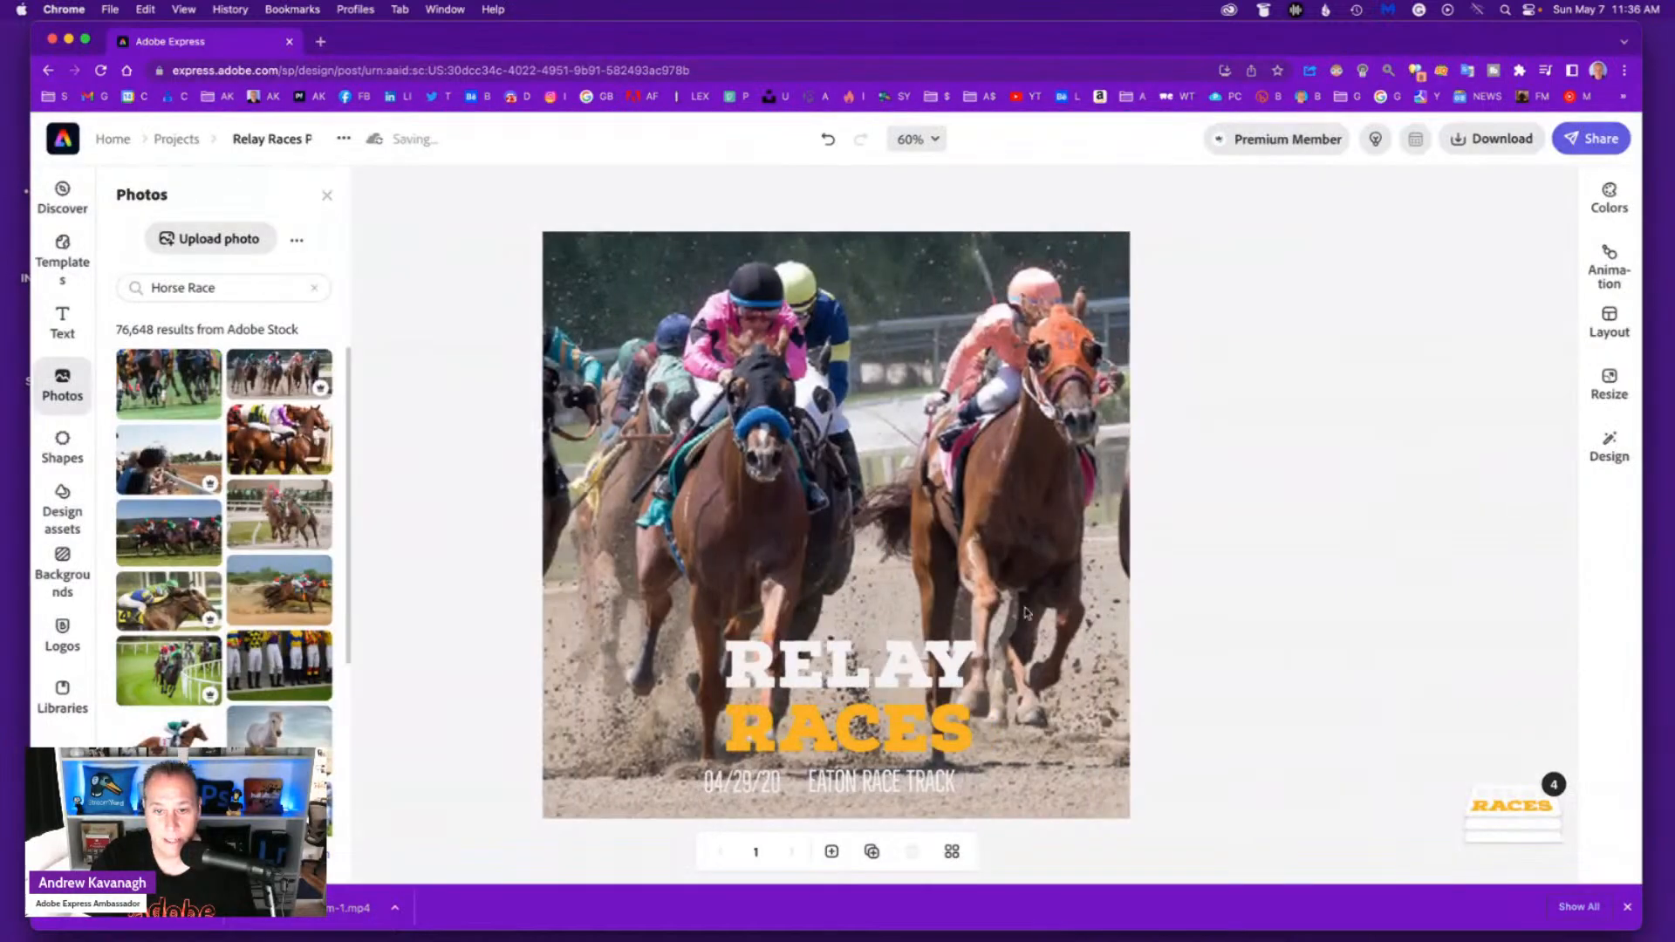
{"action": "left_click", "coordinate": [1014, 555]}
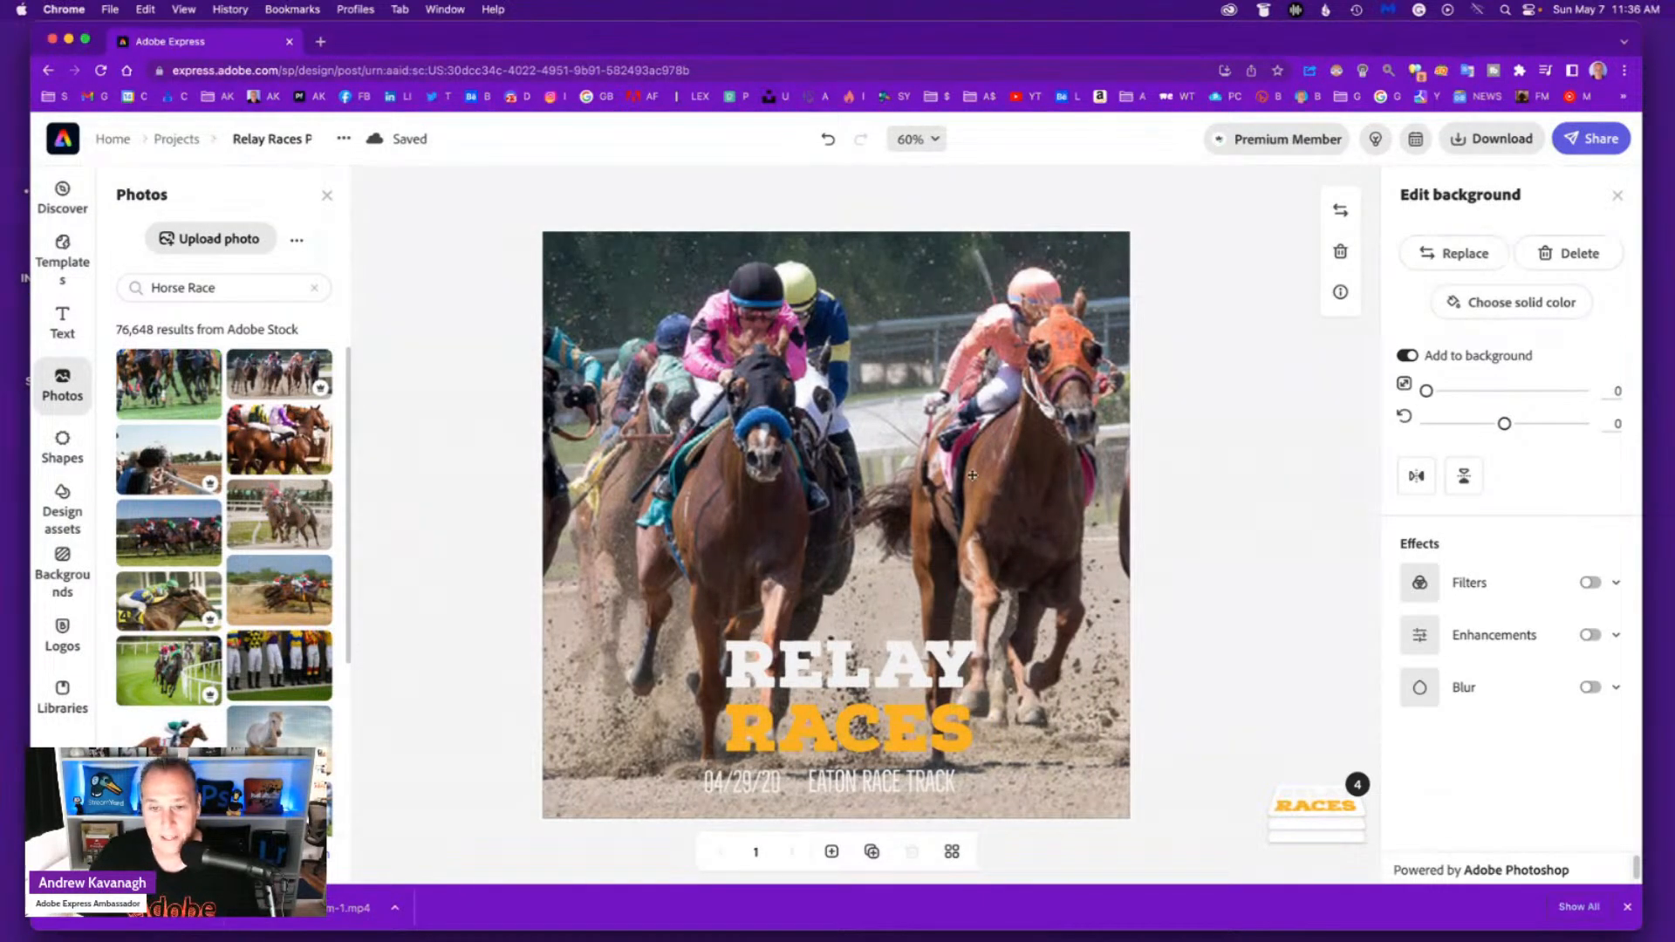
{"action": "left_click_drag", "start_coordinate": [1008, 516], "coordinate": [1089, 526]}
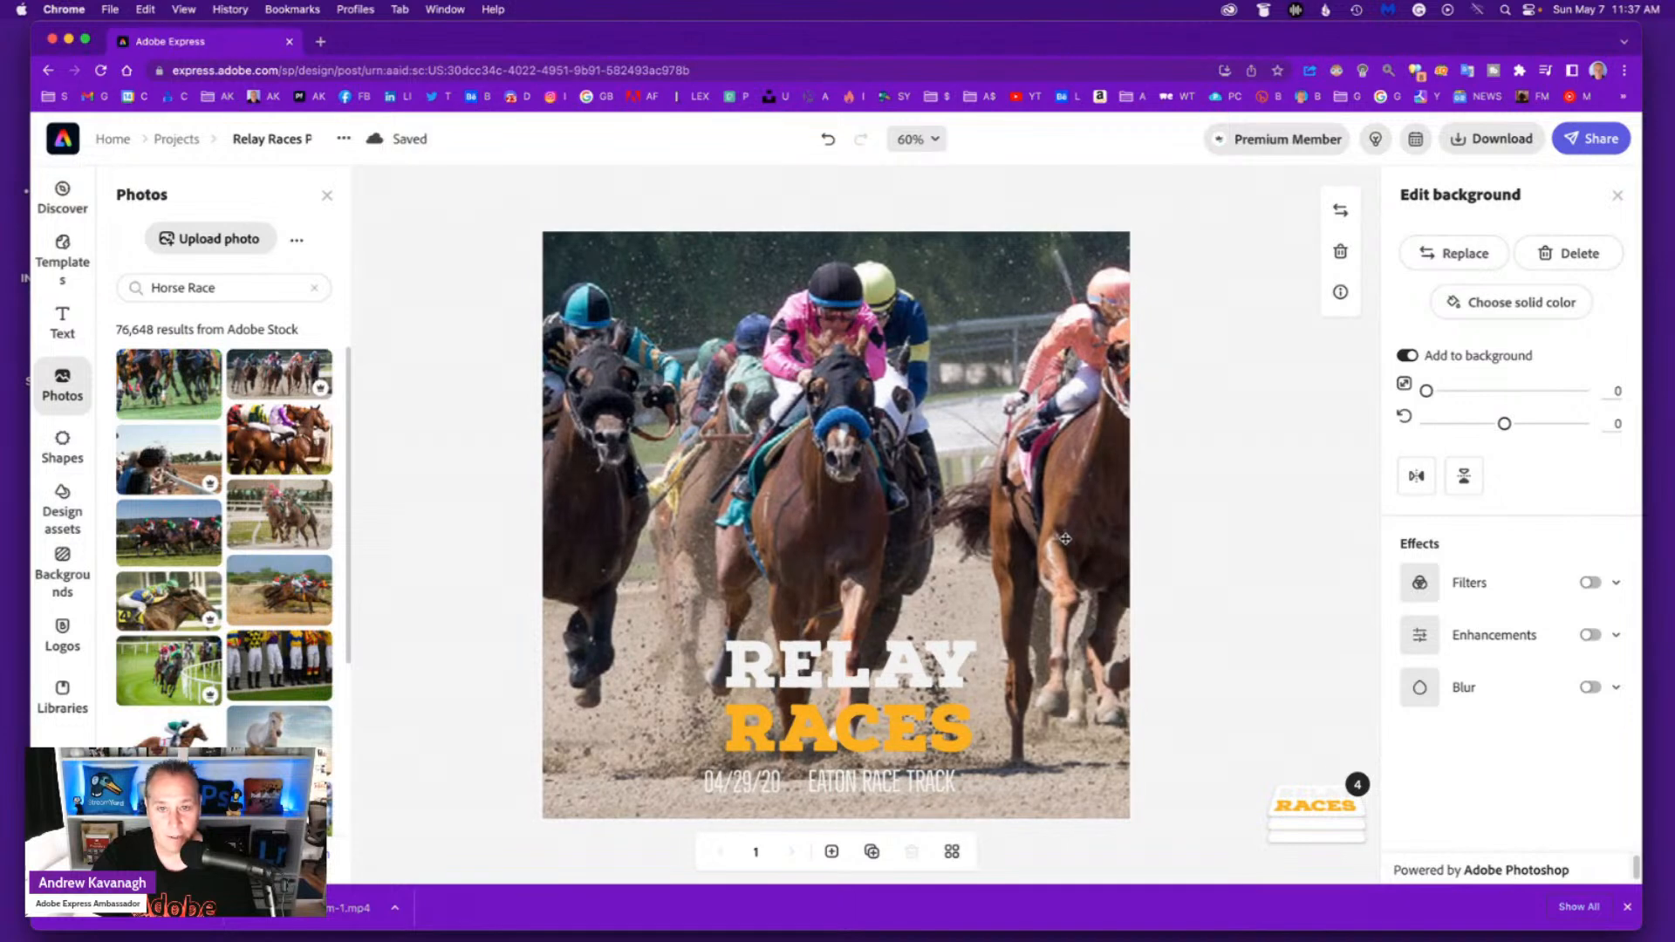
Replace the "Relay Races" title text with "Kentucky Derby"
{"action": "left_click", "coordinate": [887, 712]}
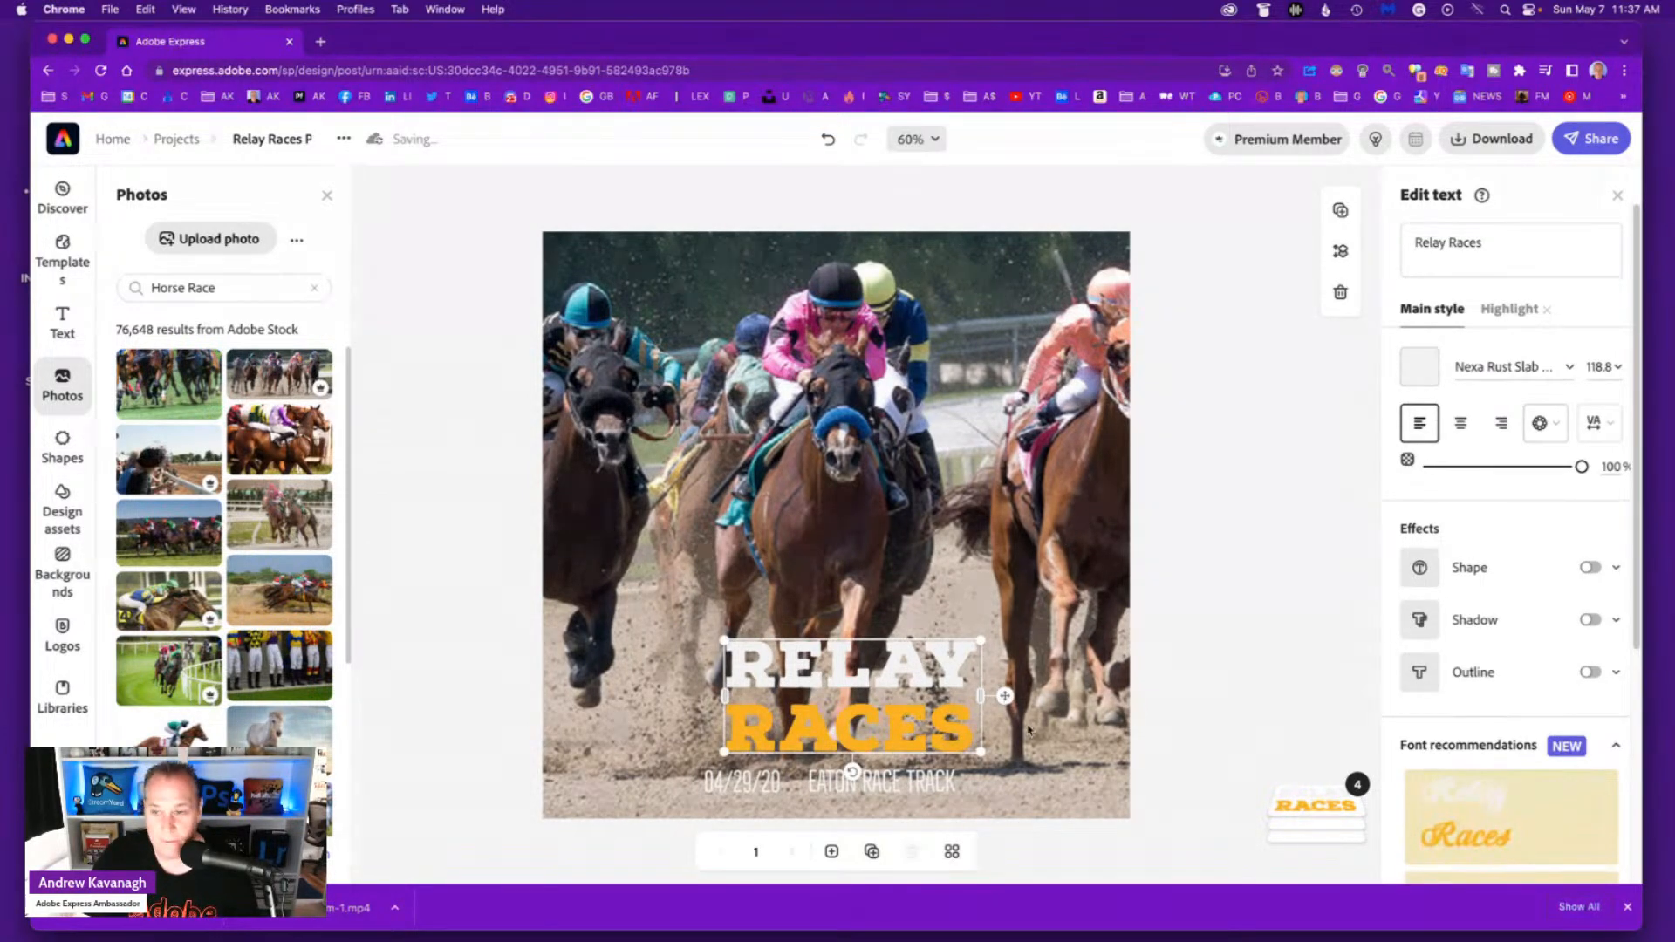
{"action": "left_click", "coordinate": [1495, 244]}
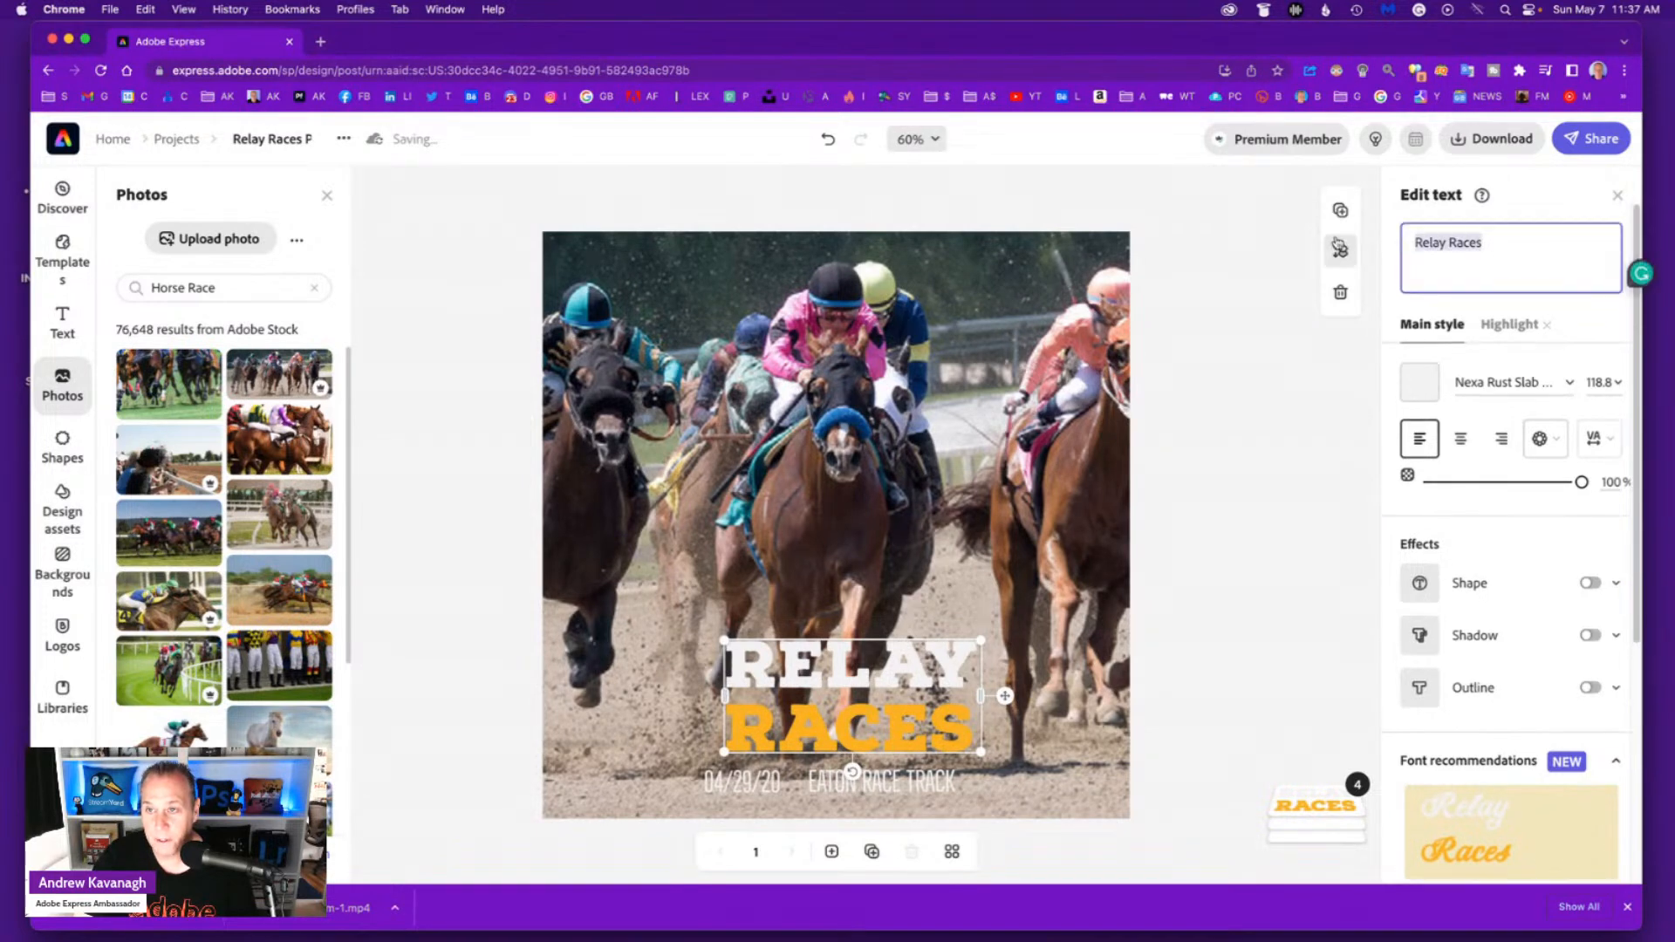
{"action": "type", "text": "Kentu"}
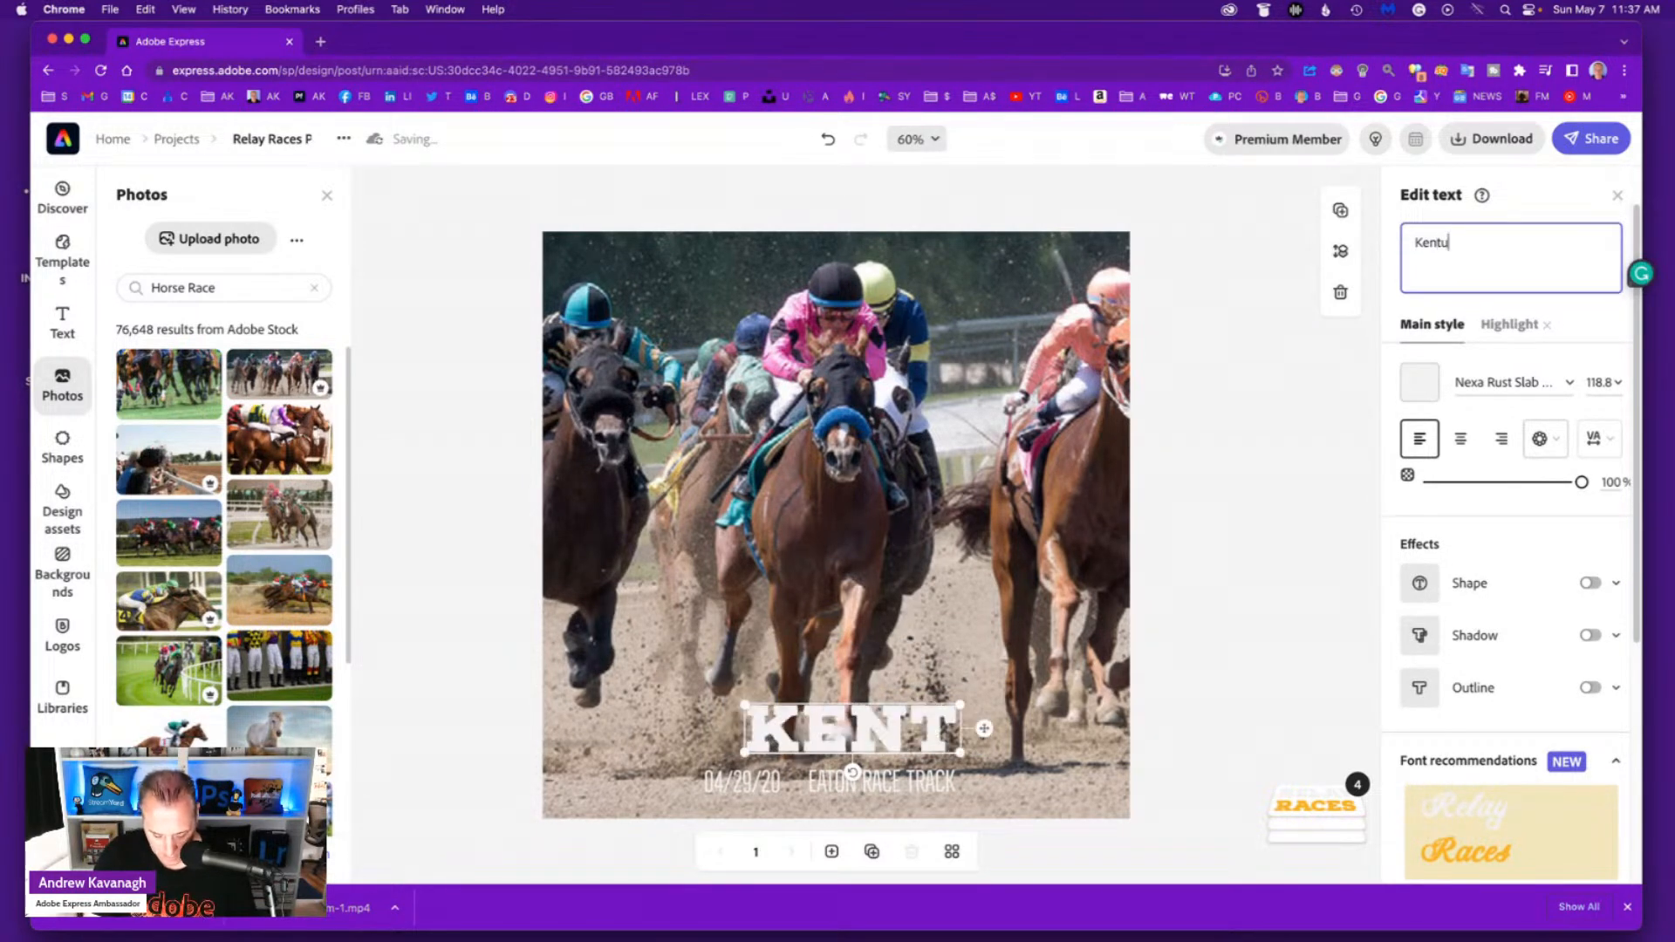
{"action": "type", "text": "cky Derby"}
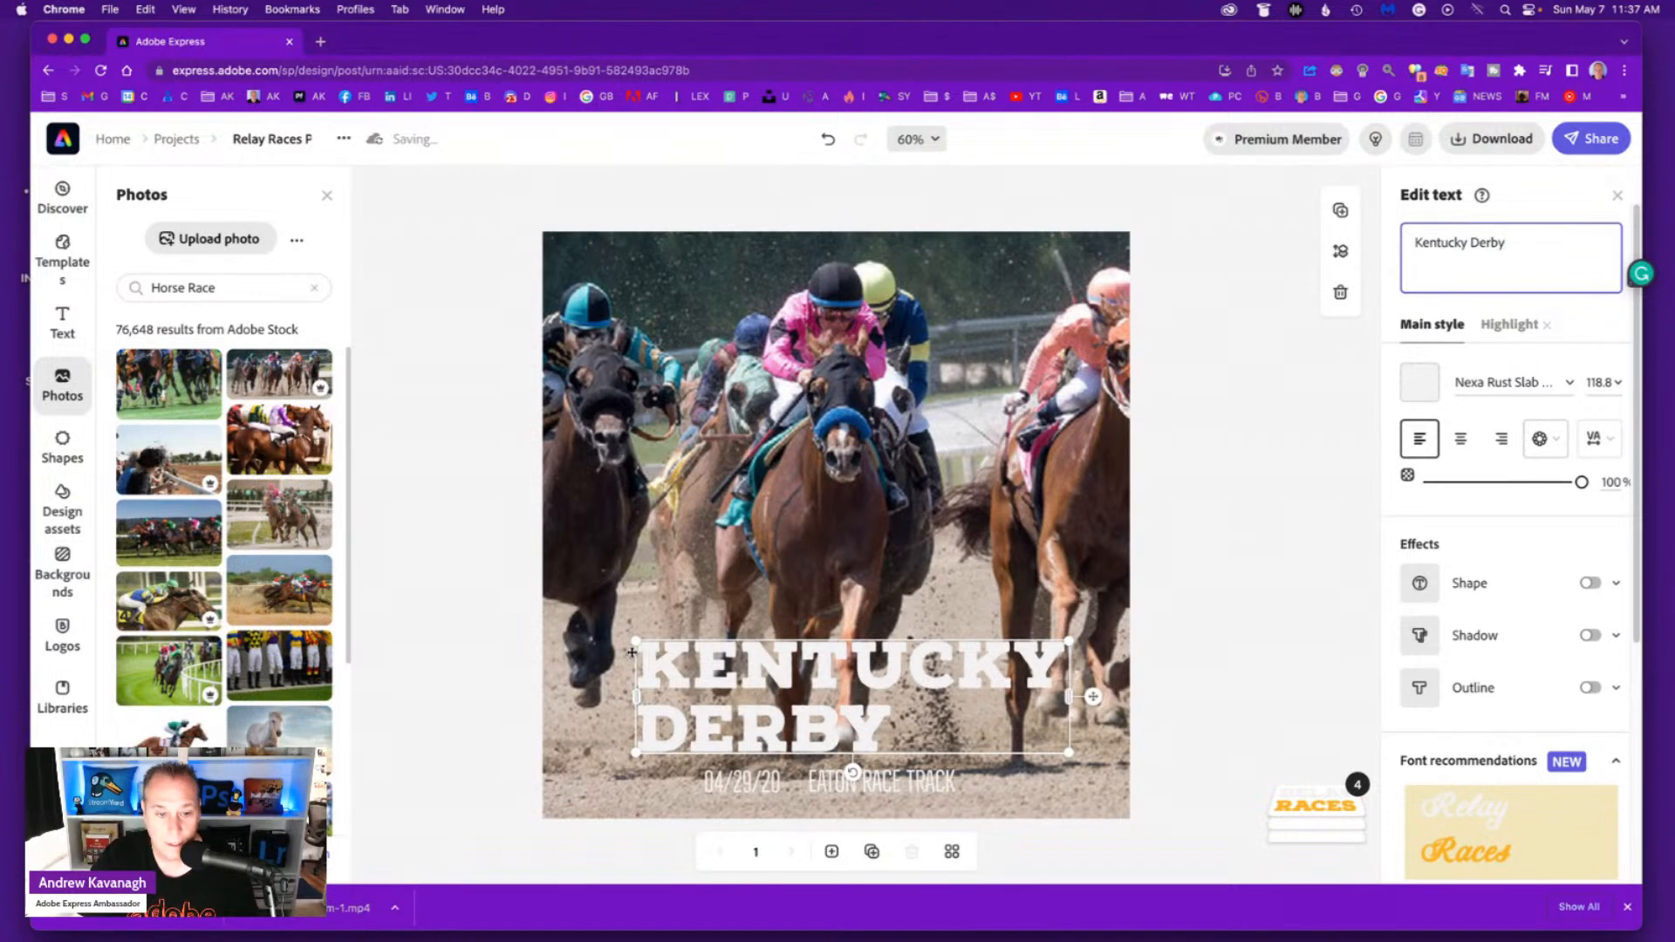
Enlarge the Kentucky Derby title to nearly the poster's width, centre-align it and move it slightly up above the date line
{"action": "left_click_drag", "start_coordinate": [633, 646], "coordinate": [581, 626]}
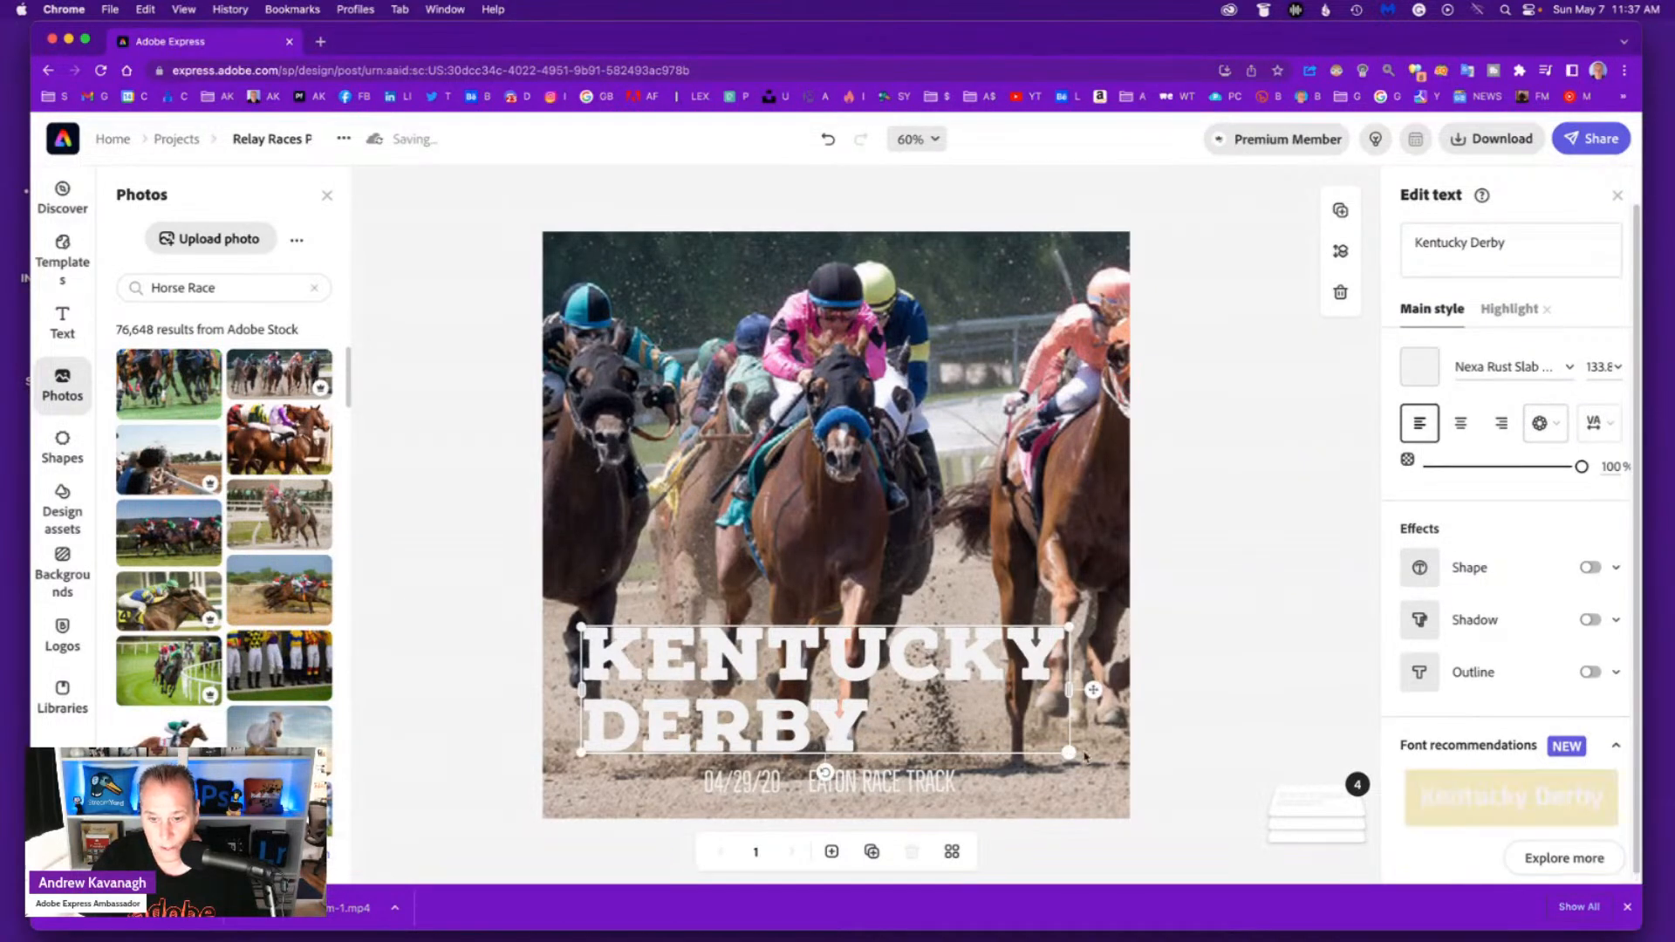
{"action": "left_click_drag", "start_coordinate": [1084, 755], "coordinate": [1090, 748]}
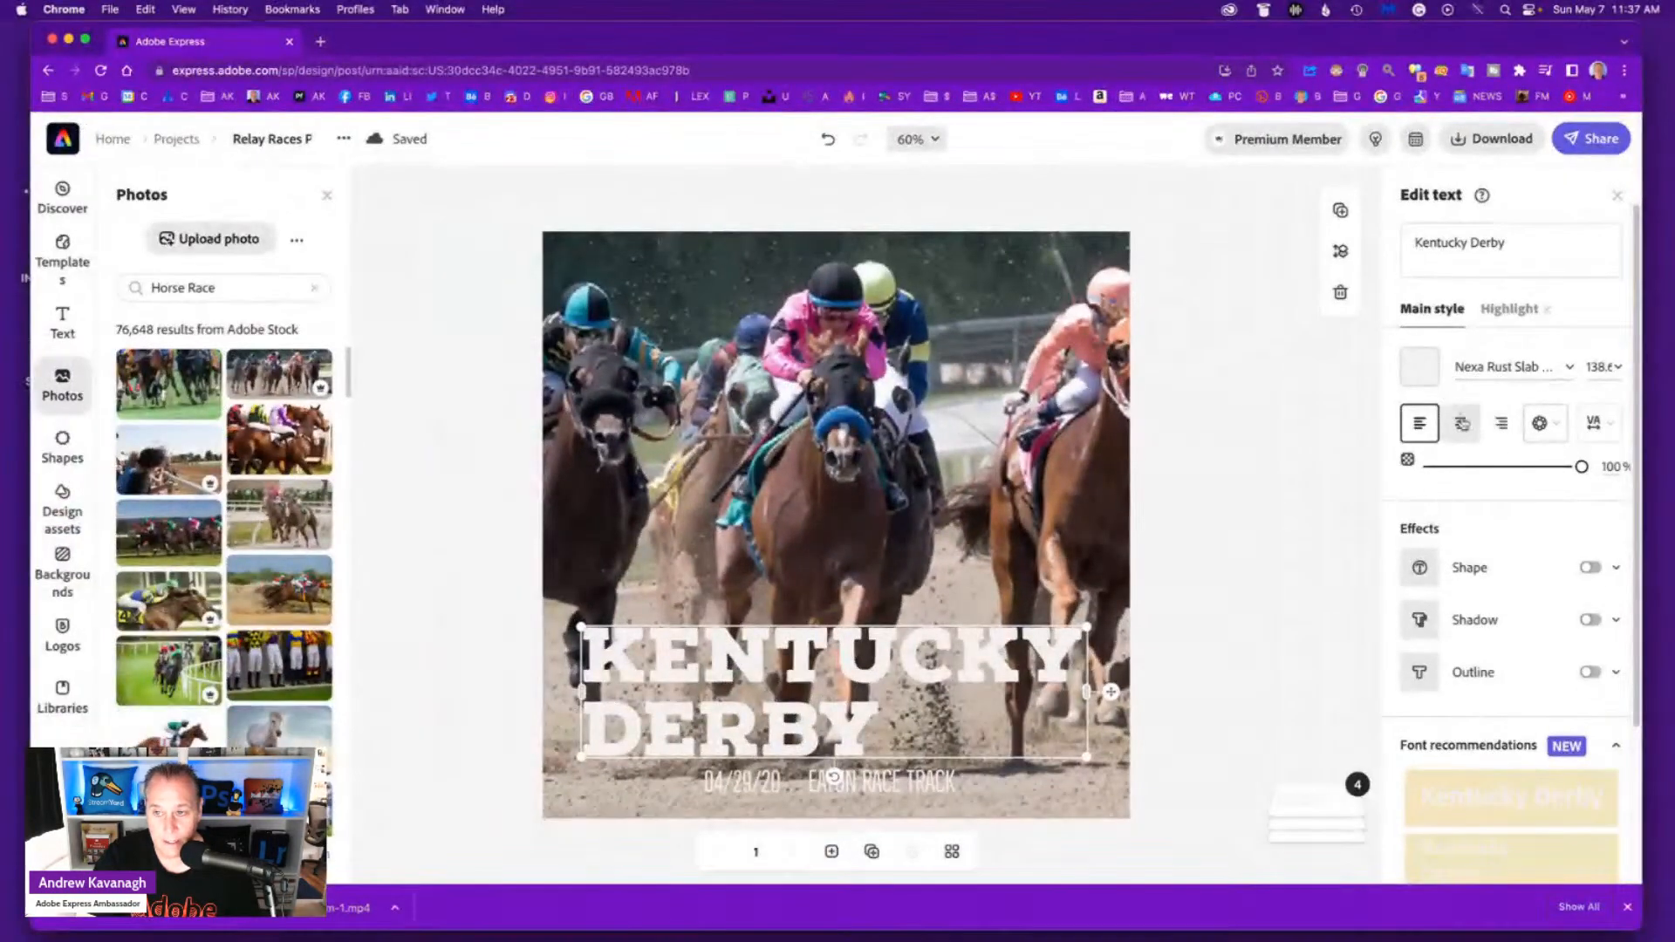
{"action": "left_click", "coordinate": [1462, 432]}
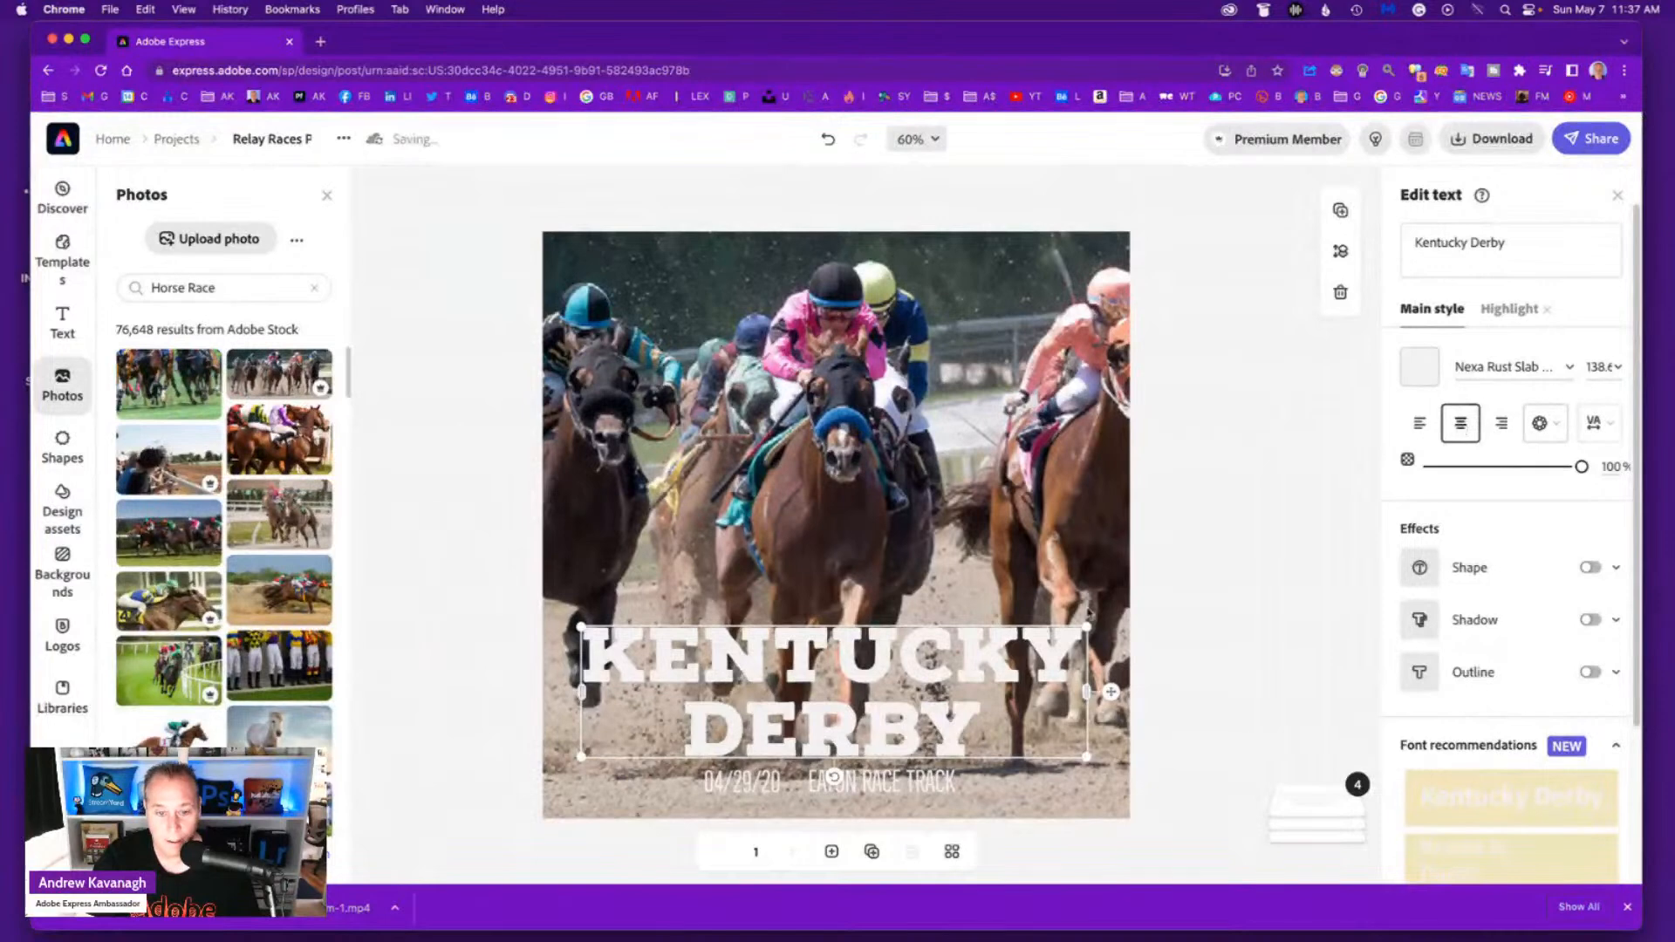
{"action": "left_click_drag", "start_coordinate": [902, 673], "coordinate": [896, 661]}
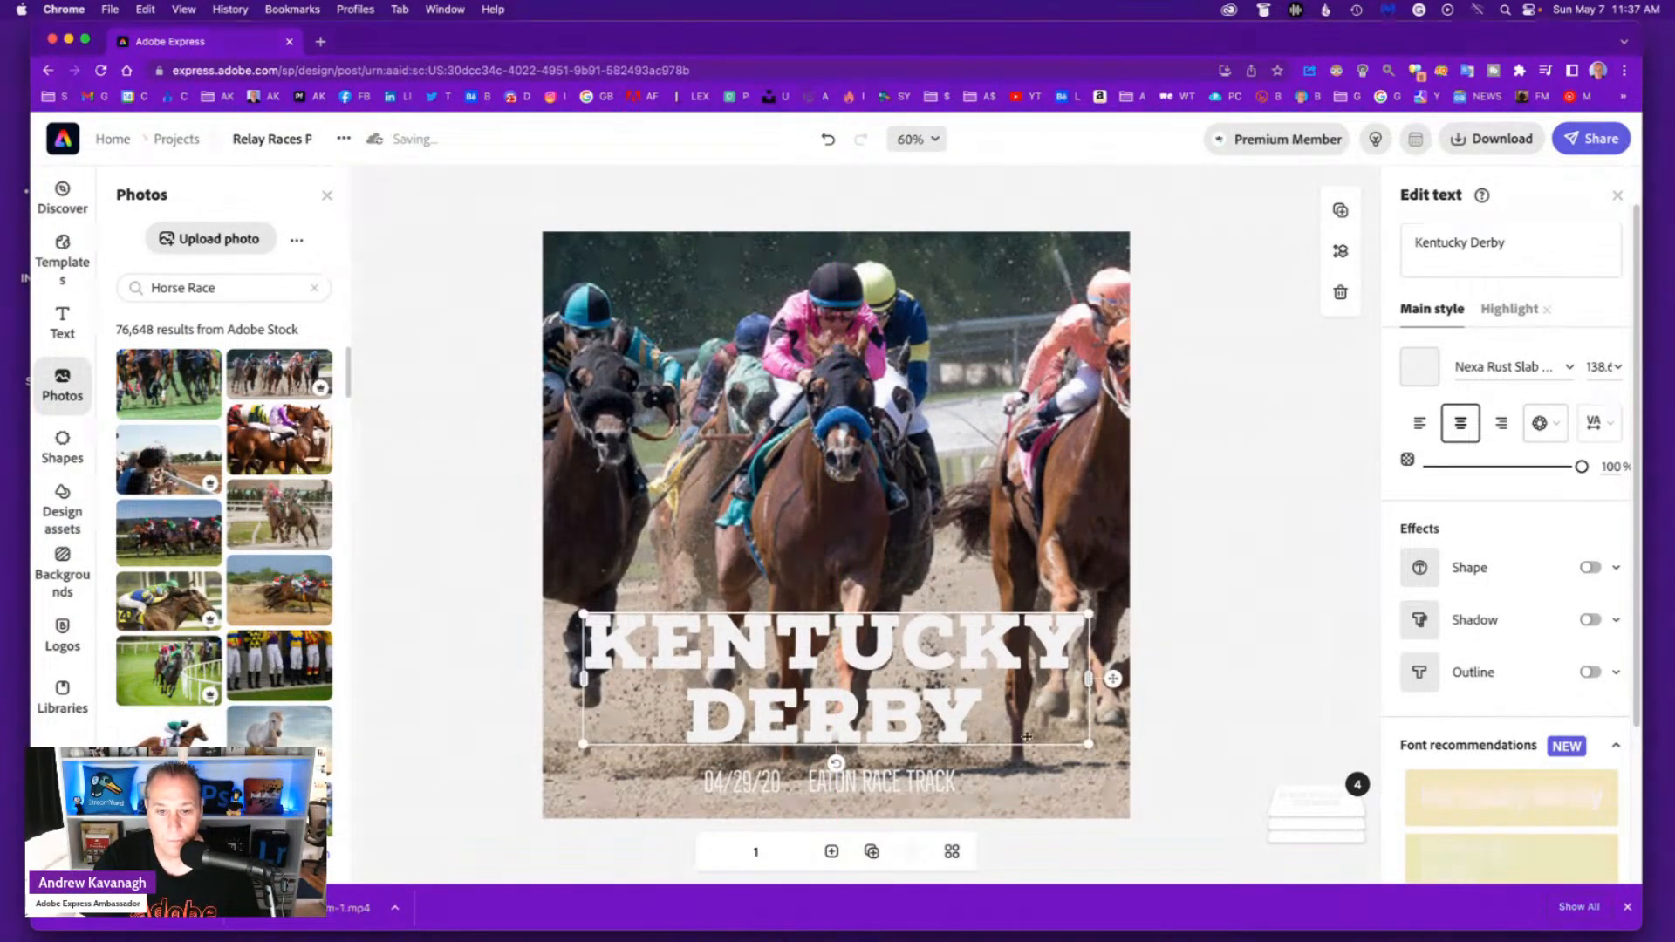
Colour the Kentucky Derby title with the suggested orange
{"action": "left_click", "coordinate": [1420, 369]}
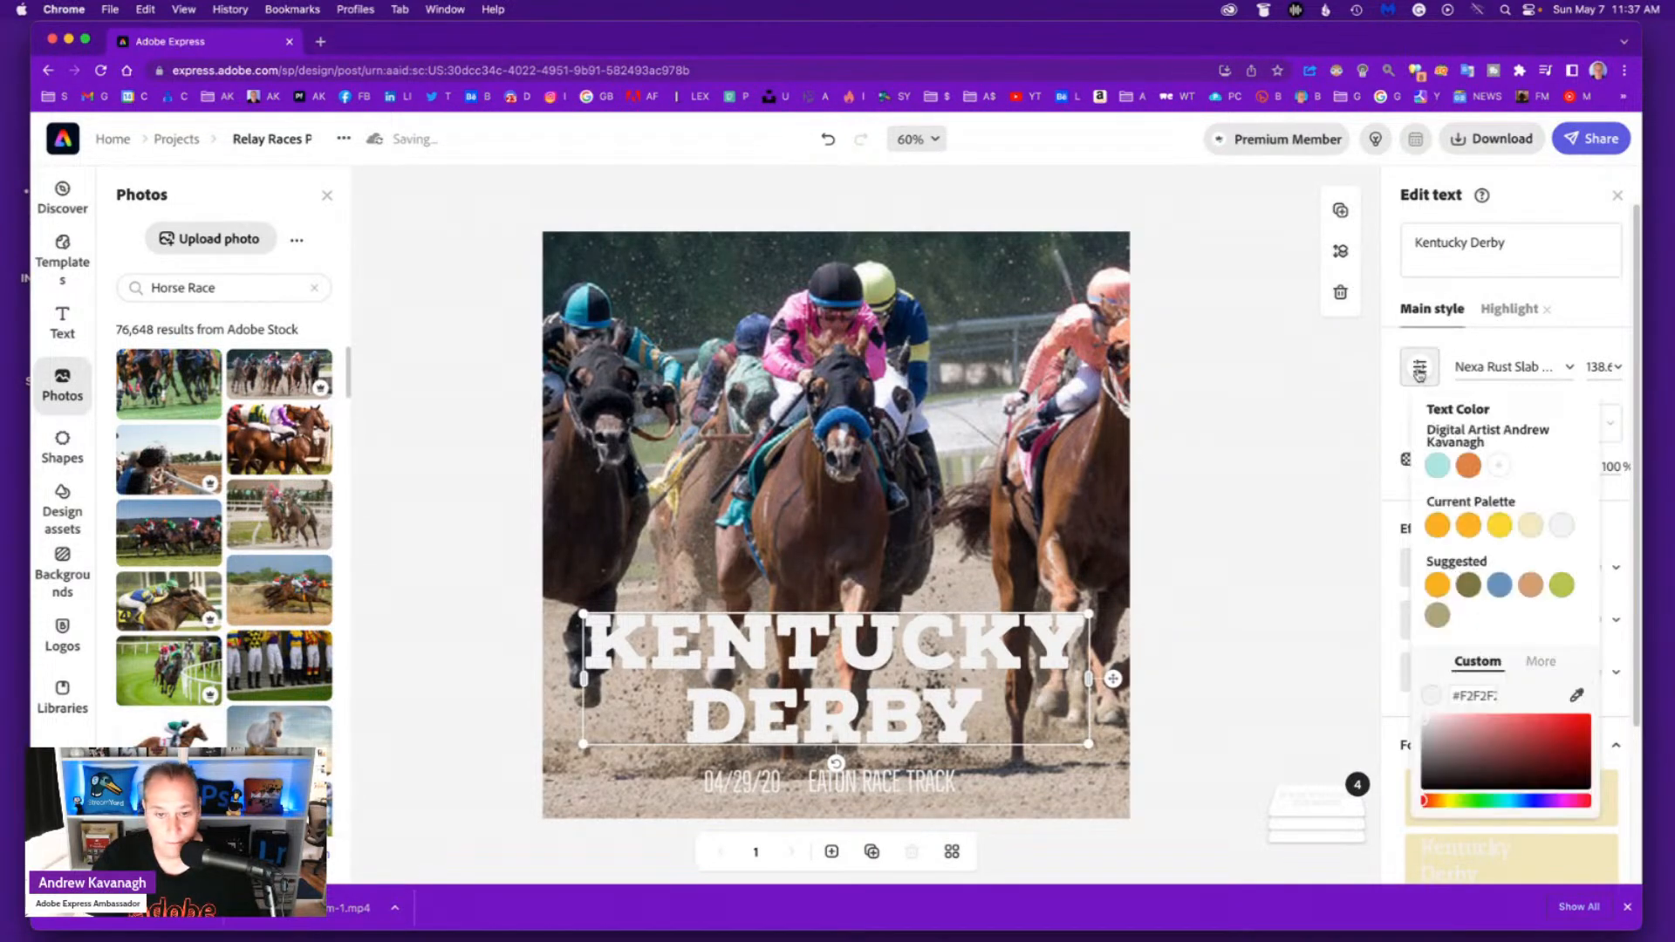
{"action": "left_click", "coordinate": [1437, 586]}
{"action": "left_click", "coordinate": [1317, 531]}
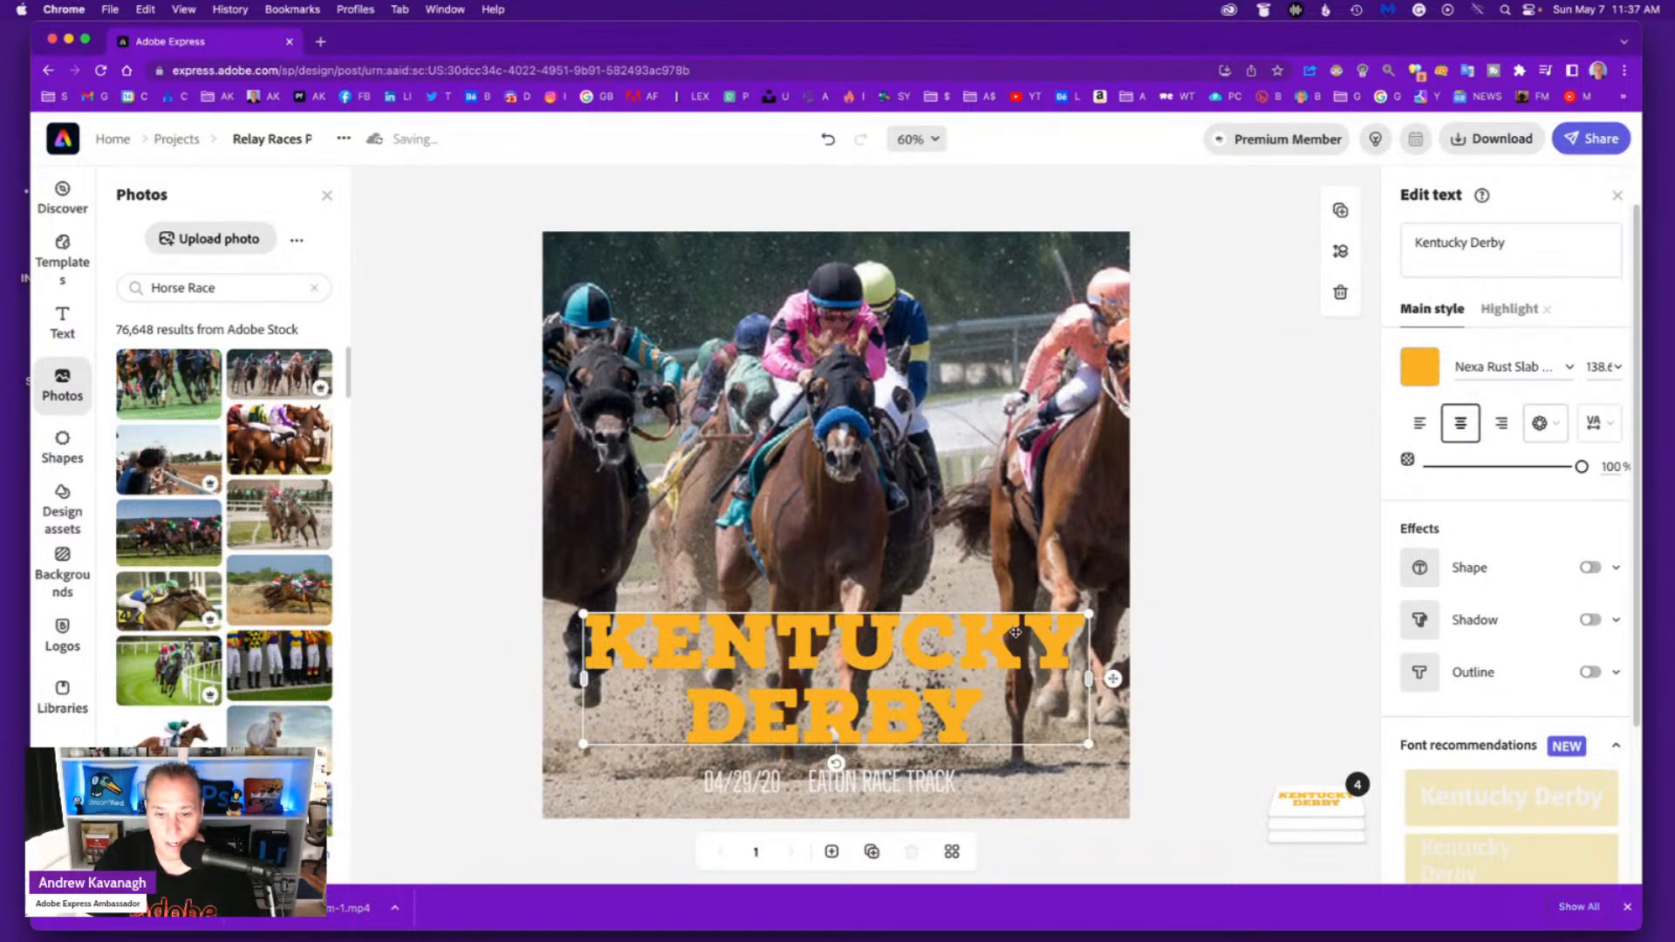
Add a shadow to the Kentucky Derby title and set its colour to a near-black dark red
{"action": "left_click", "coordinate": [1481, 621]}
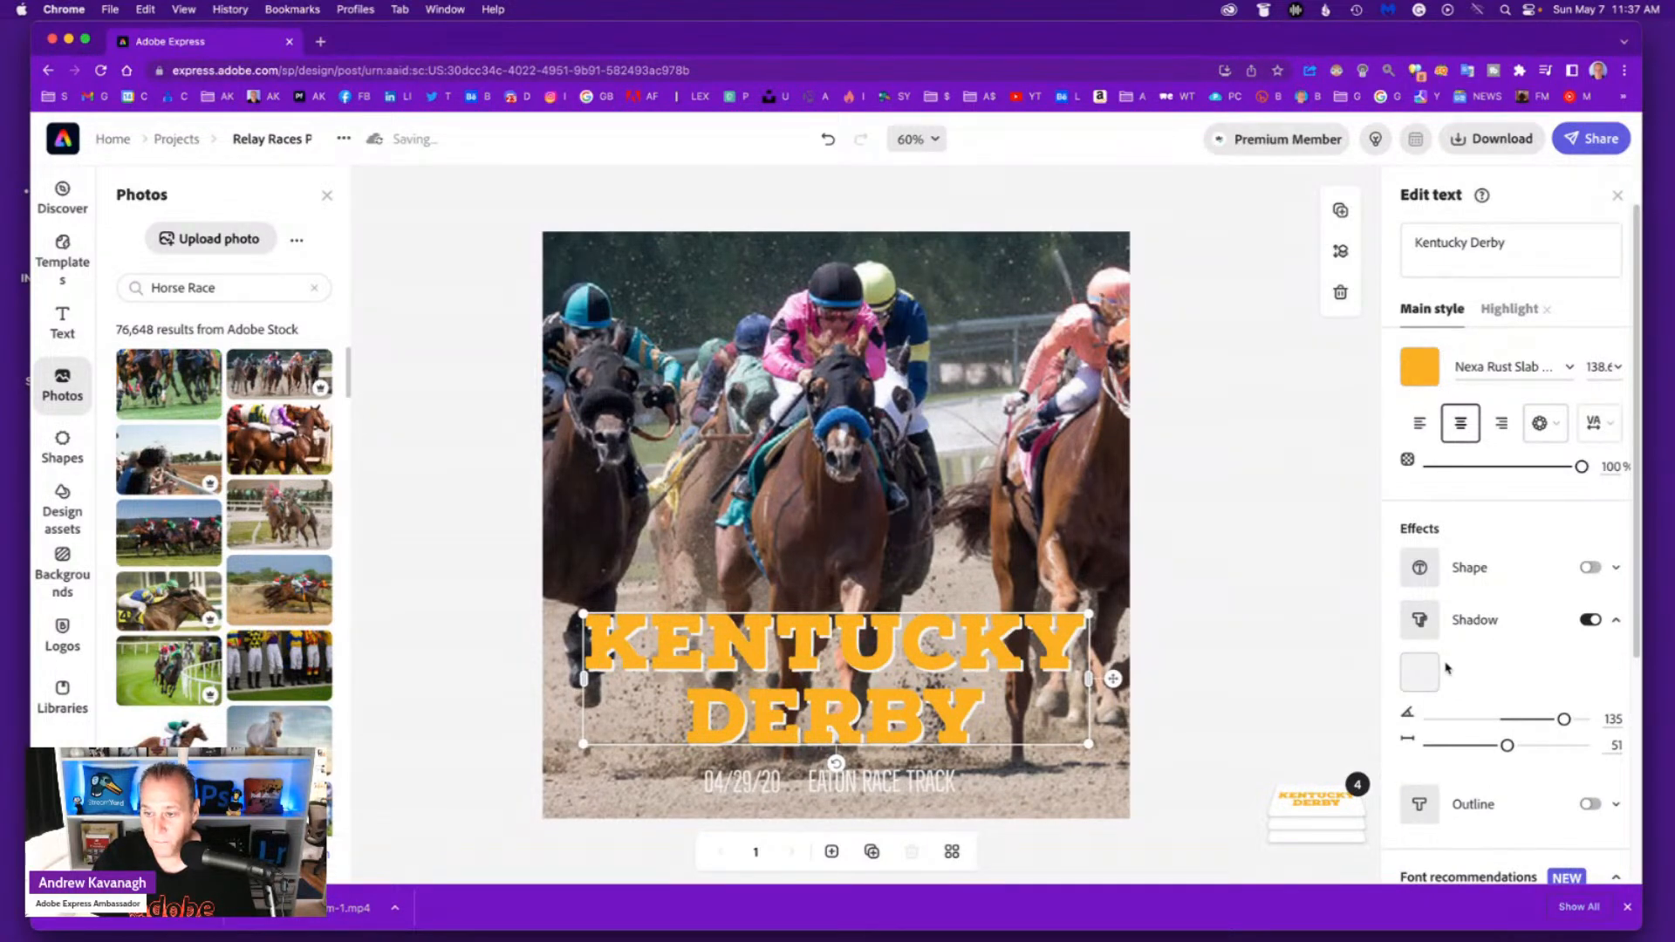
{"action": "left_click", "coordinate": [1420, 673]}
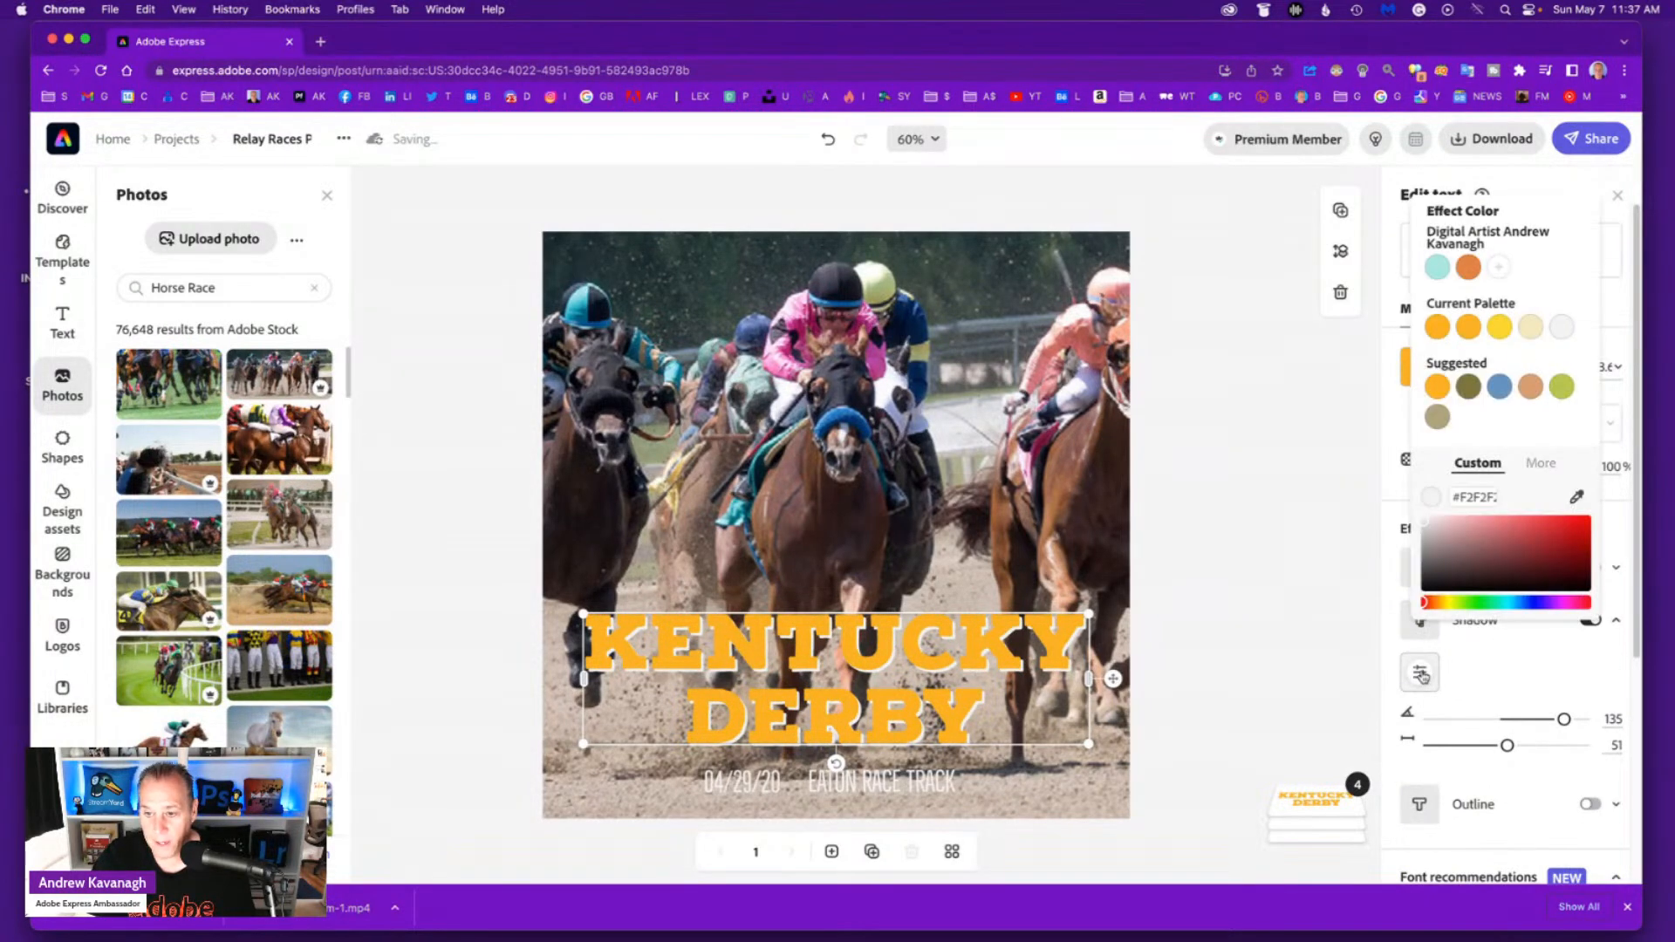
{"action": "left_click", "coordinate": [1578, 579]}
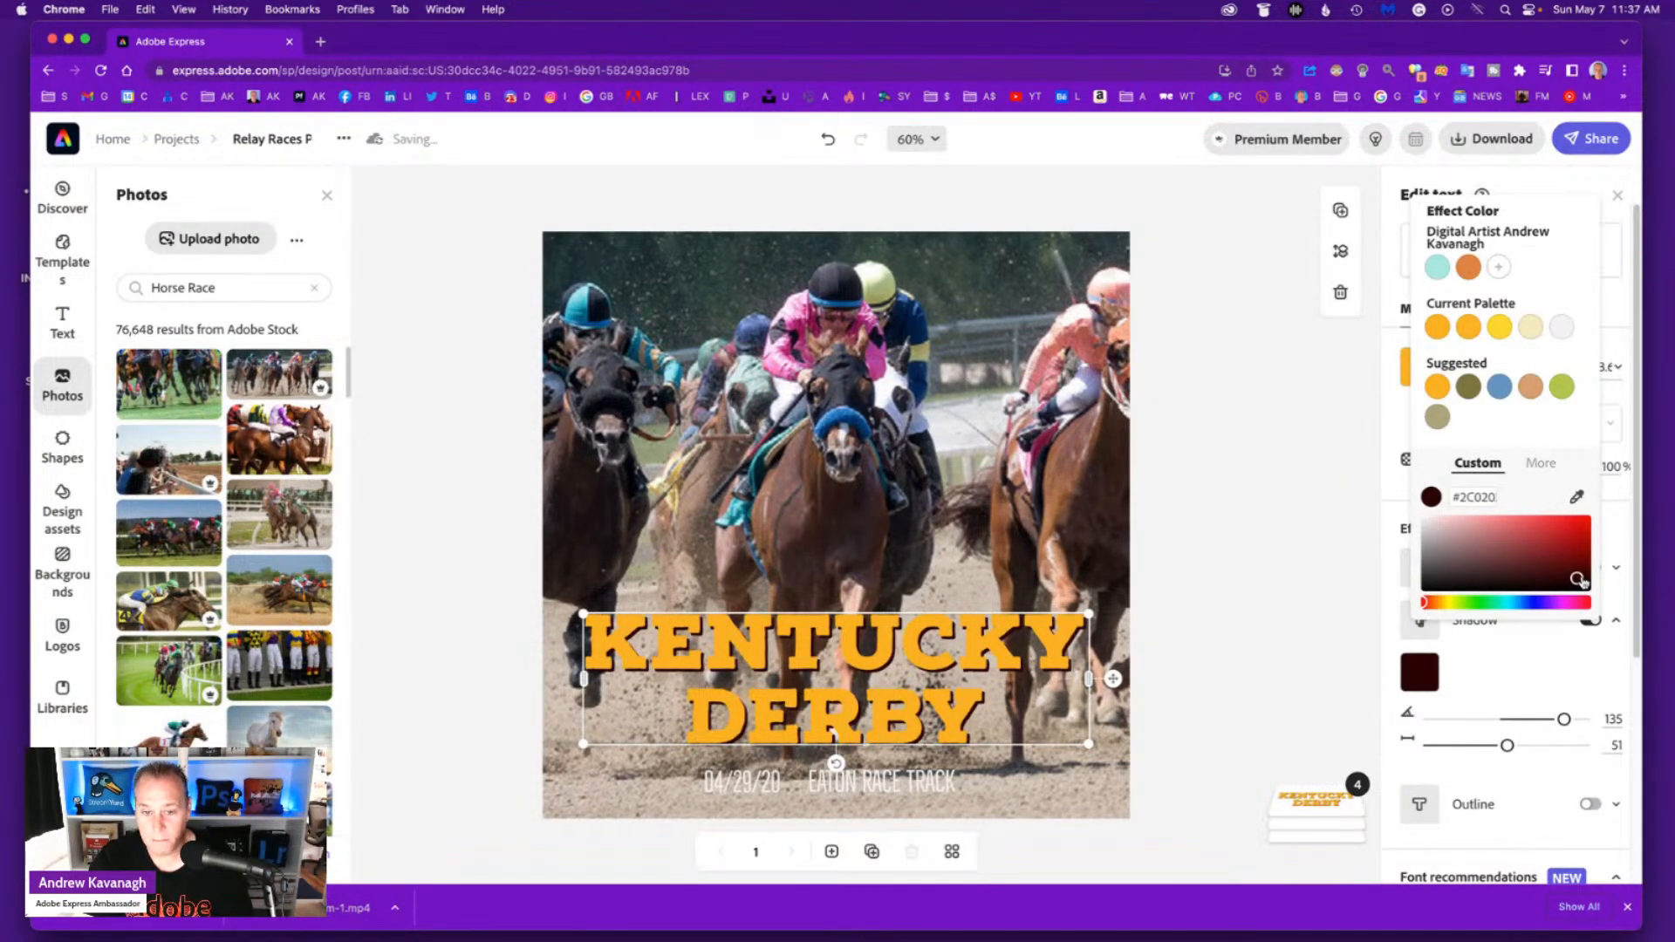
{"action": "left_click_drag", "start_coordinate": [1577, 579], "coordinate": [1601, 588]}
{"action": "left_click", "coordinate": [1602, 585]}
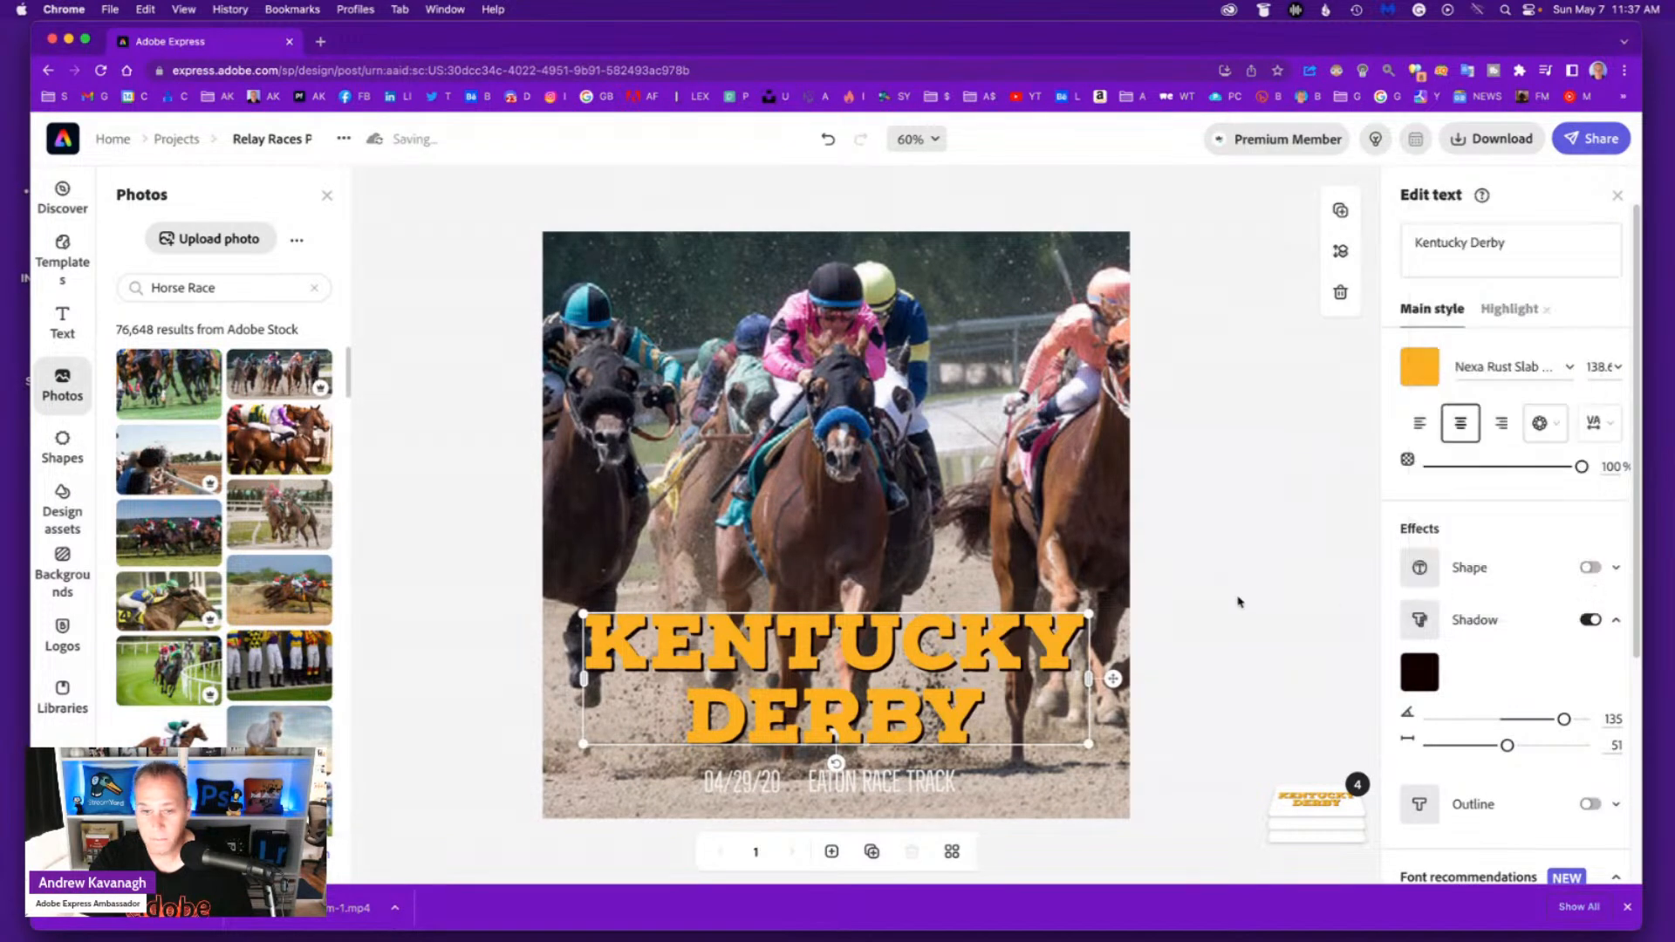
{"action": "left_click", "coordinate": [1226, 583]}
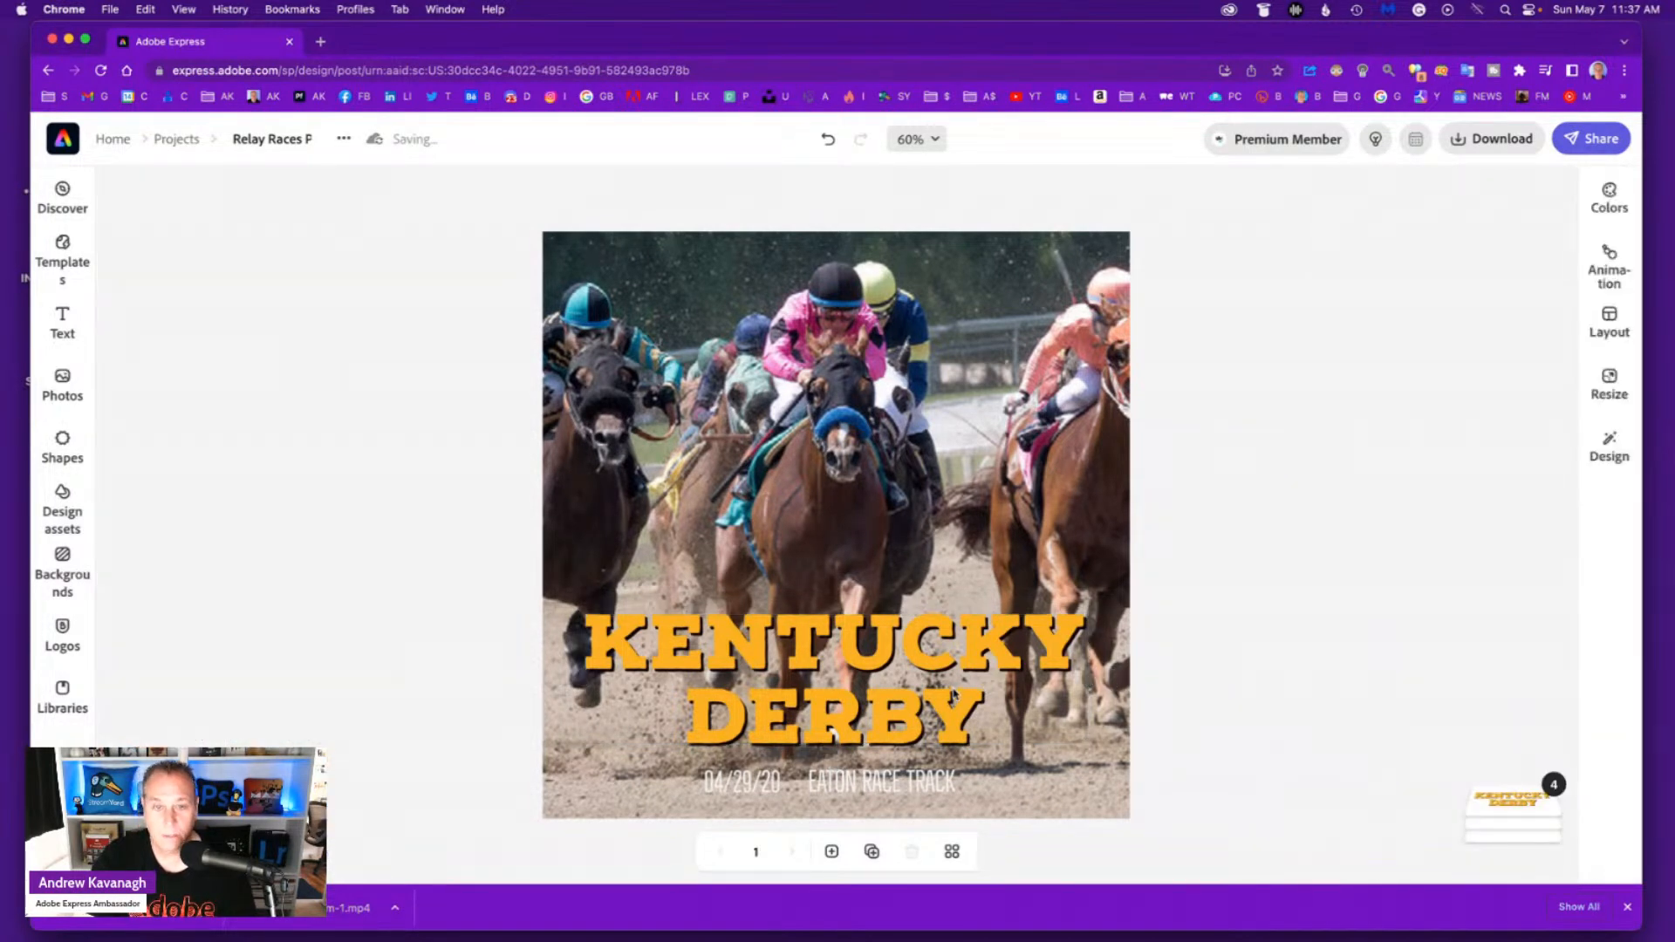
Replace the date text below the title with "May 6th 2023"
{"action": "left_click", "coordinate": [948, 768]}
{"action": "left_click", "coordinate": [903, 785]}
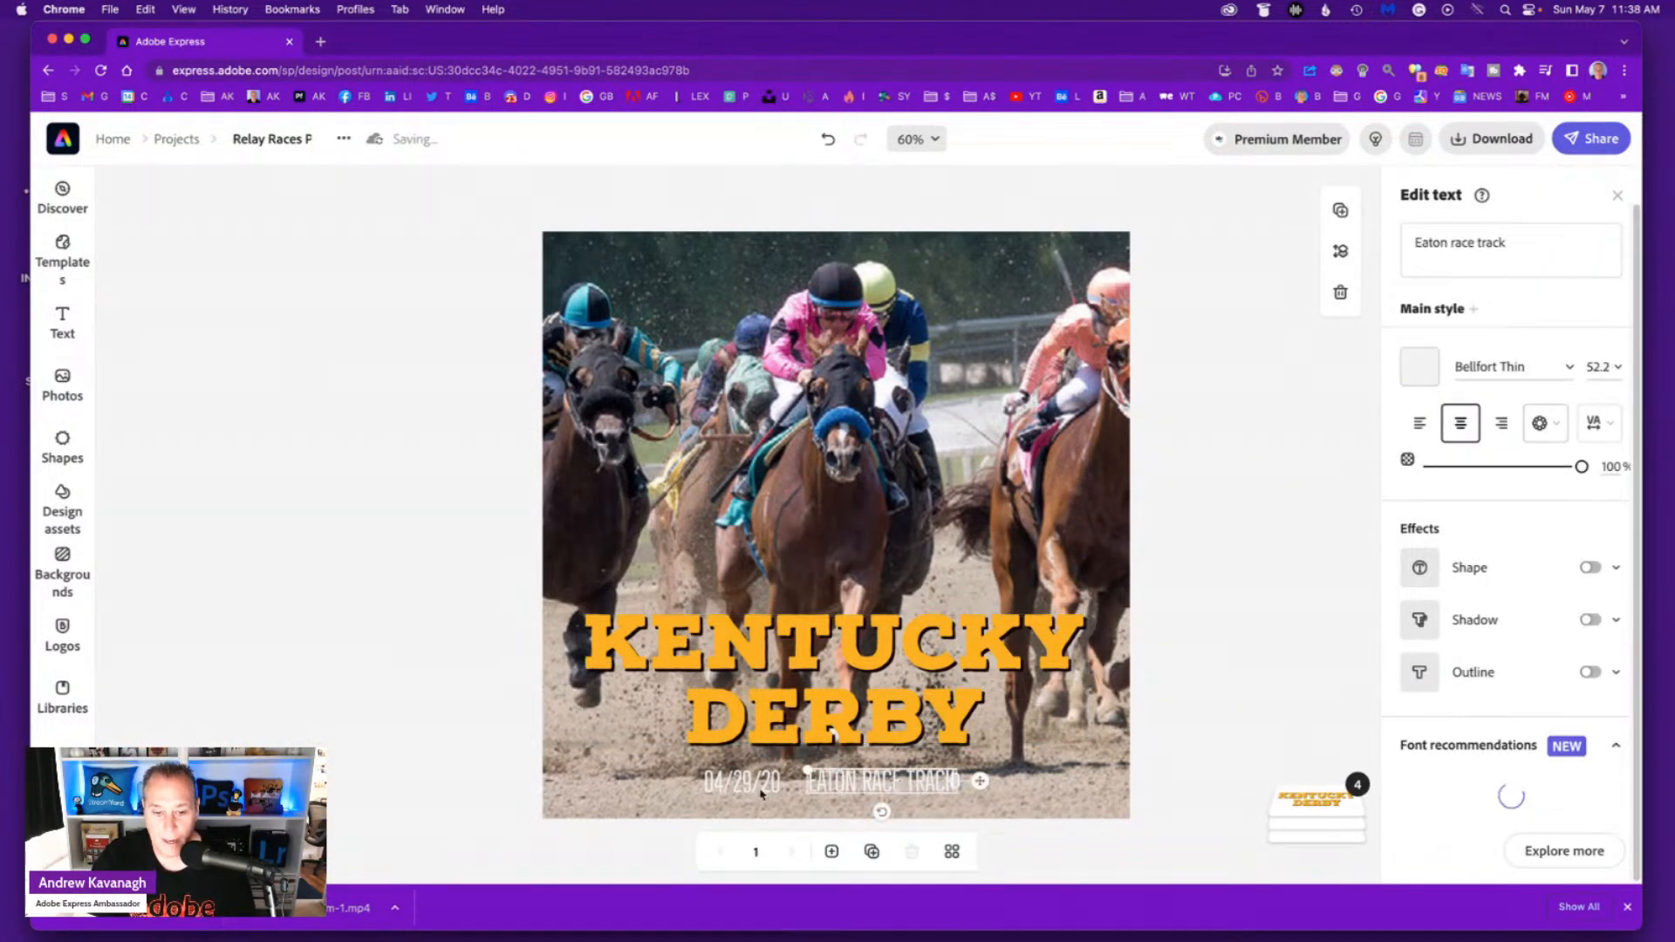
{"action": "left_click", "coordinate": [757, 787]}
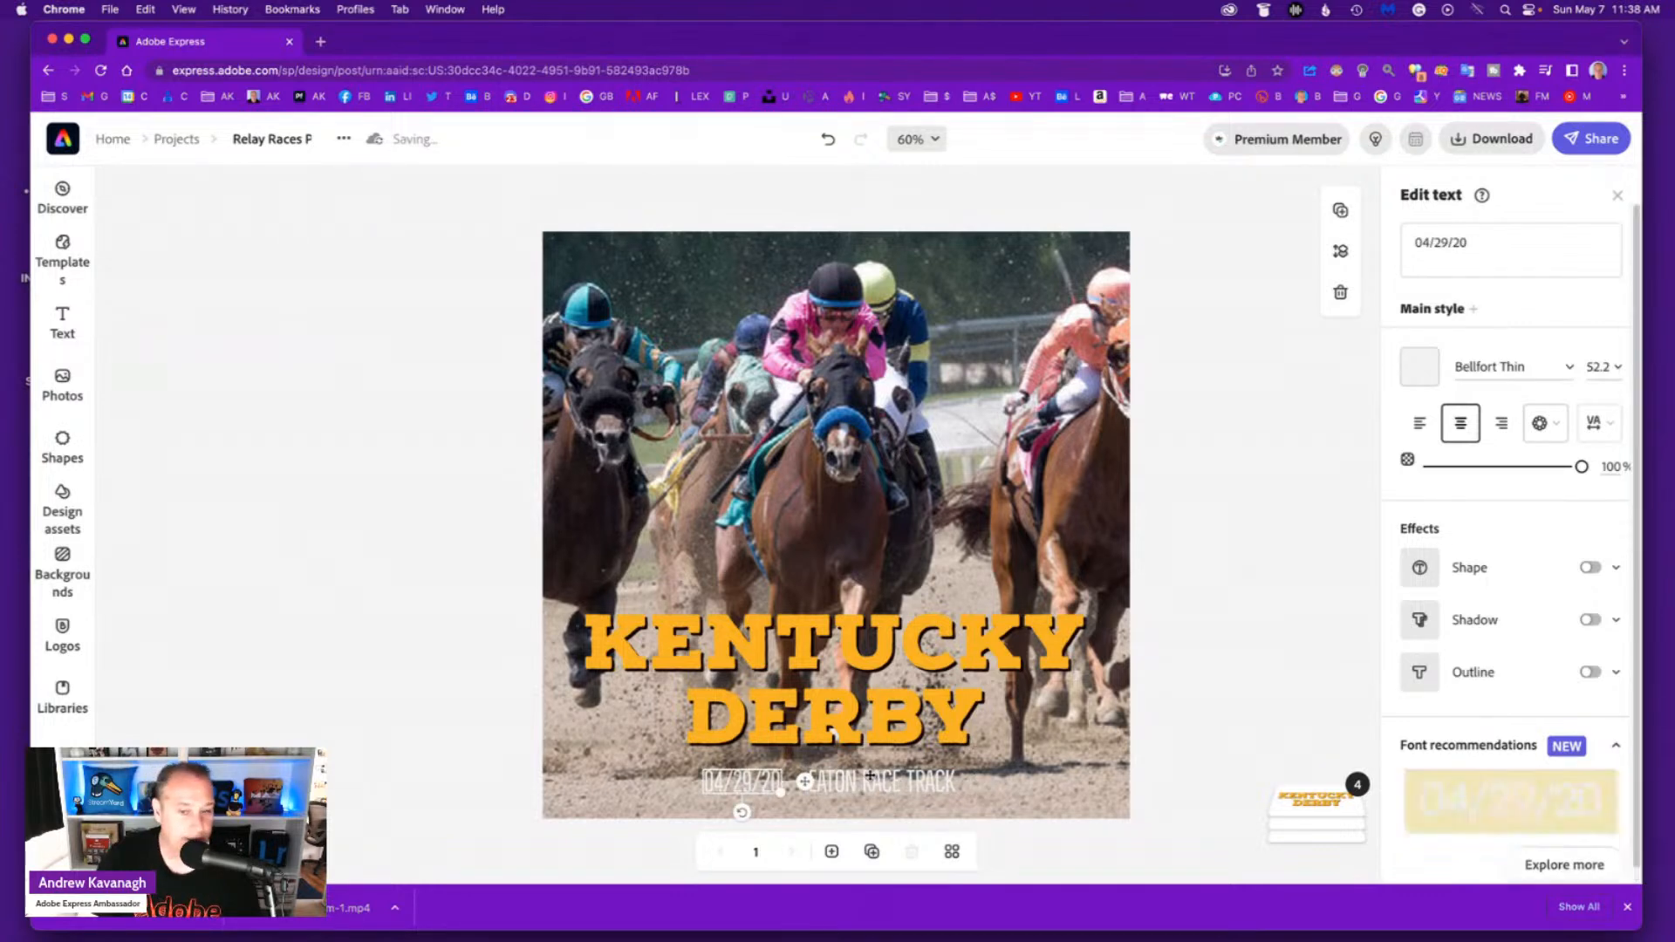
{"action": "double_click", "coordinate": [742, 783]}
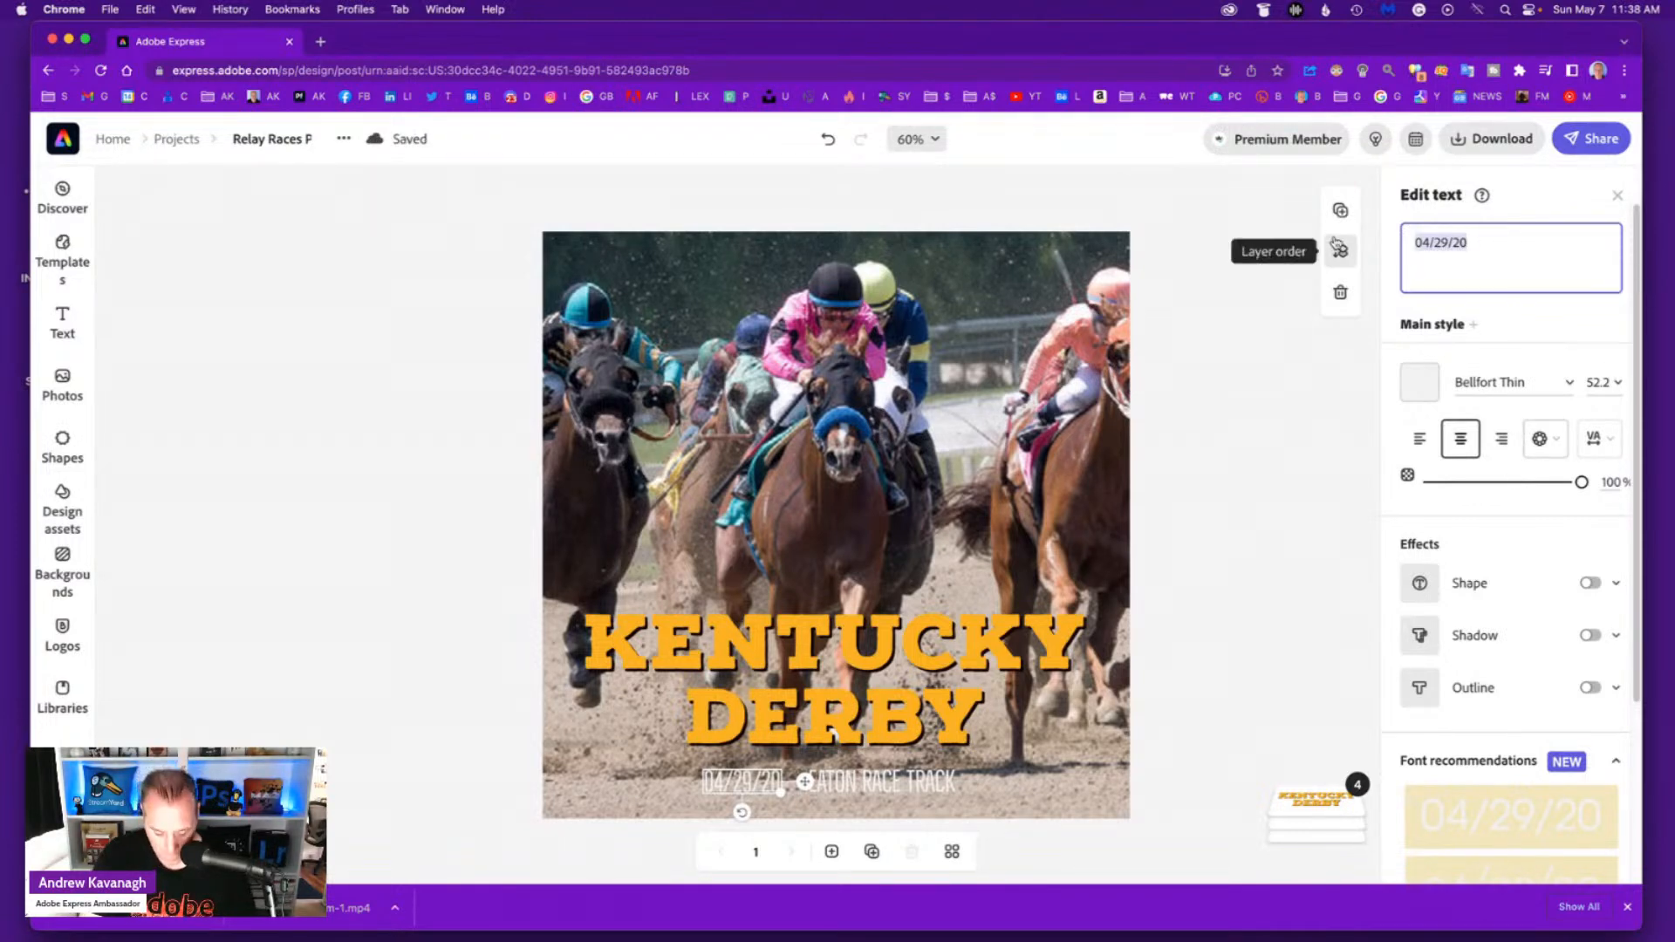
{"action": "type", "text": "May "}
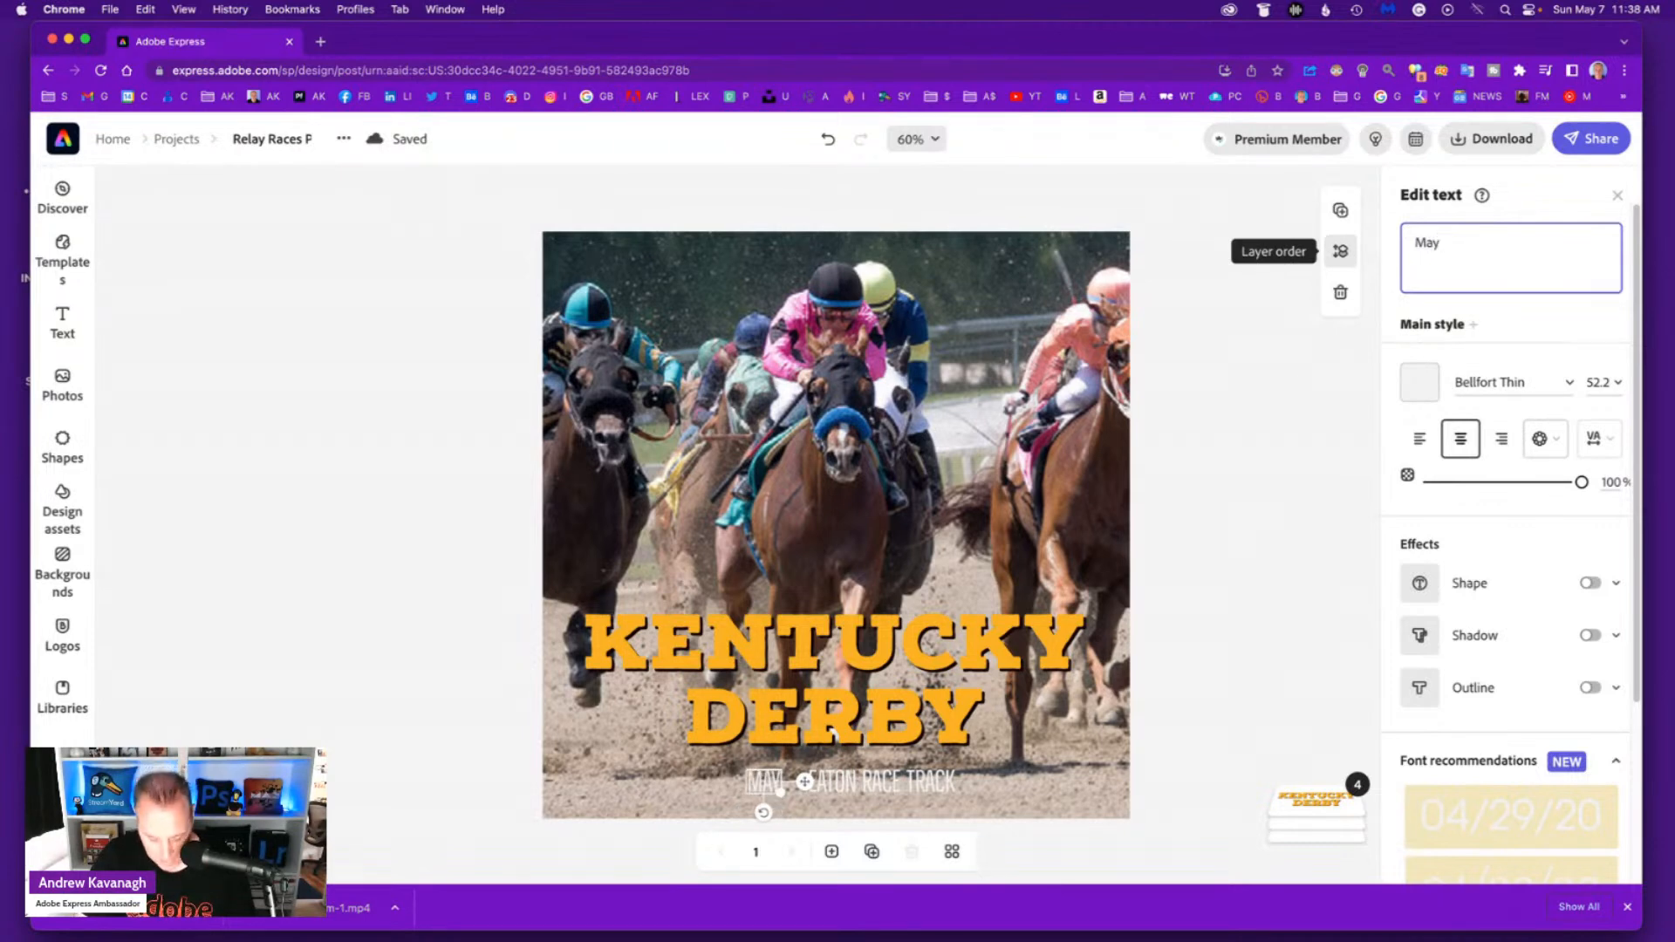
{"action": "type", "text": "5th 2"}
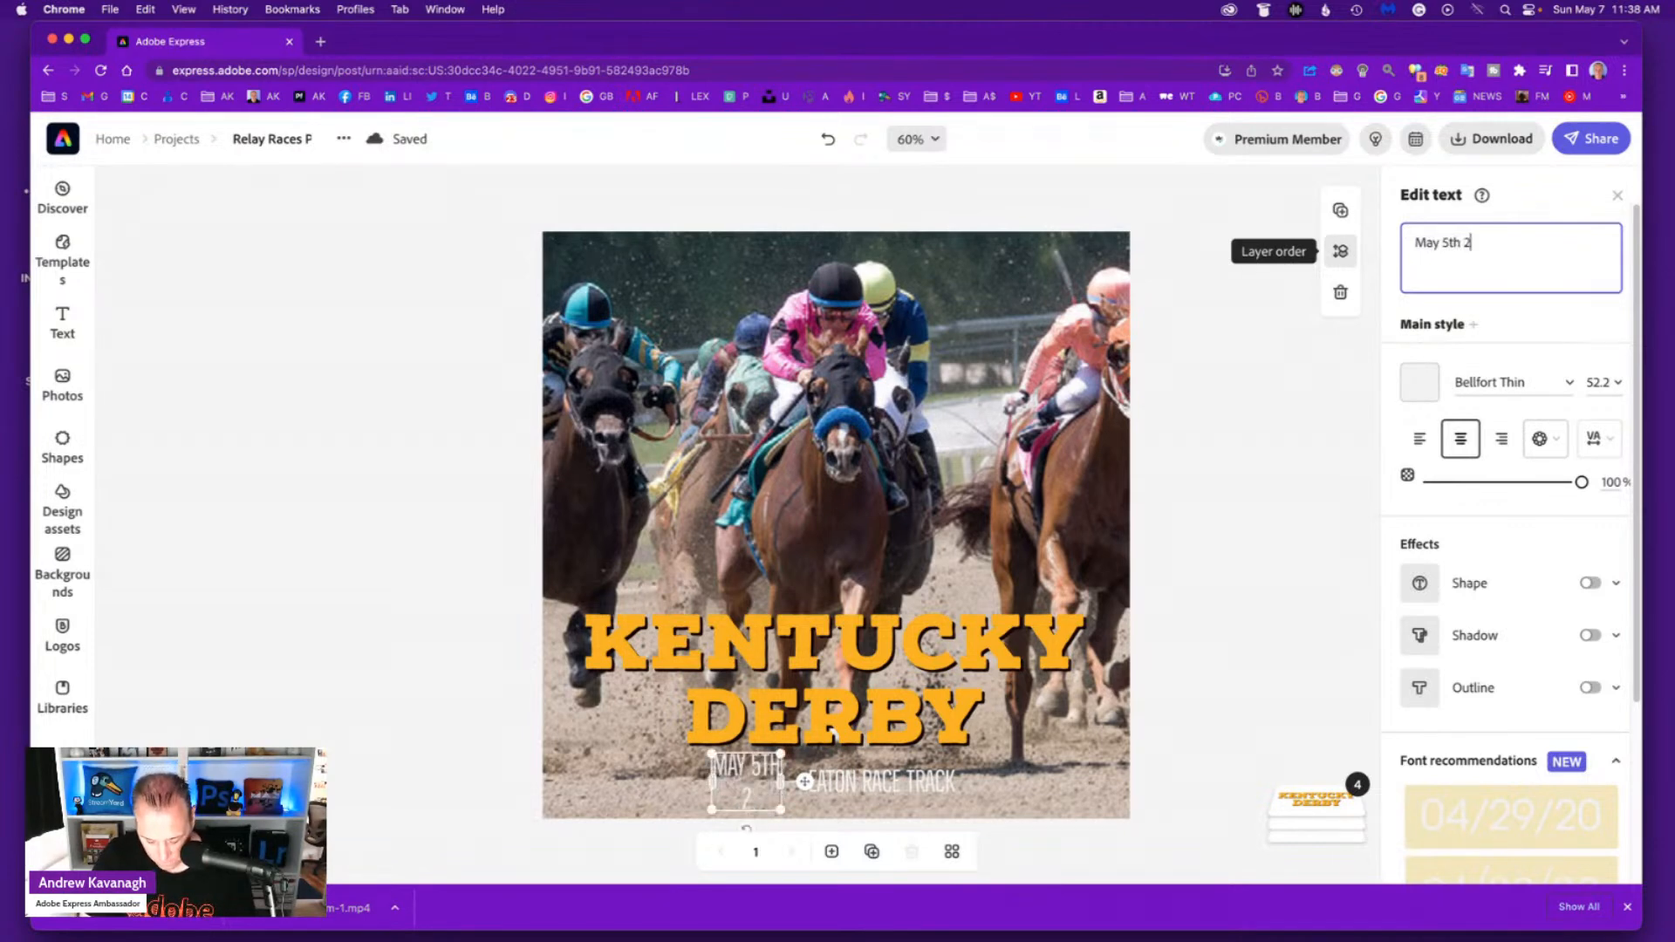
{"action": "type", "text": "023"}
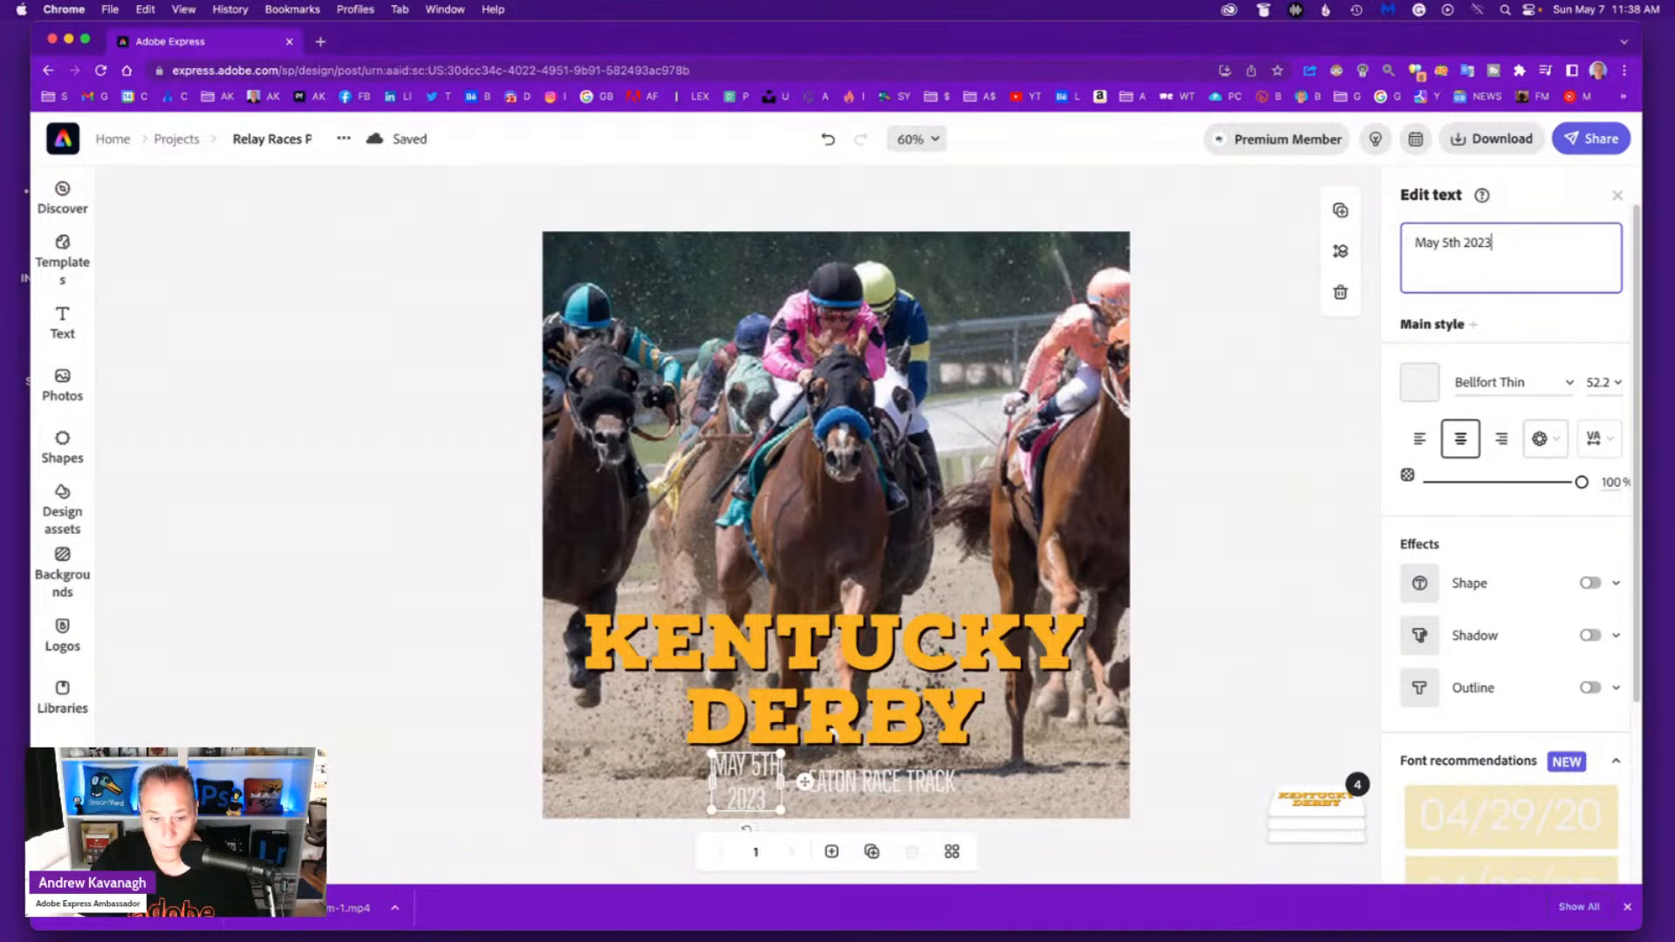
{"action": "left_click", "coordinate": [1448, 243]}
{"action": "key", "text": "BackSpace"}
{"action": "type", "text": "6"}
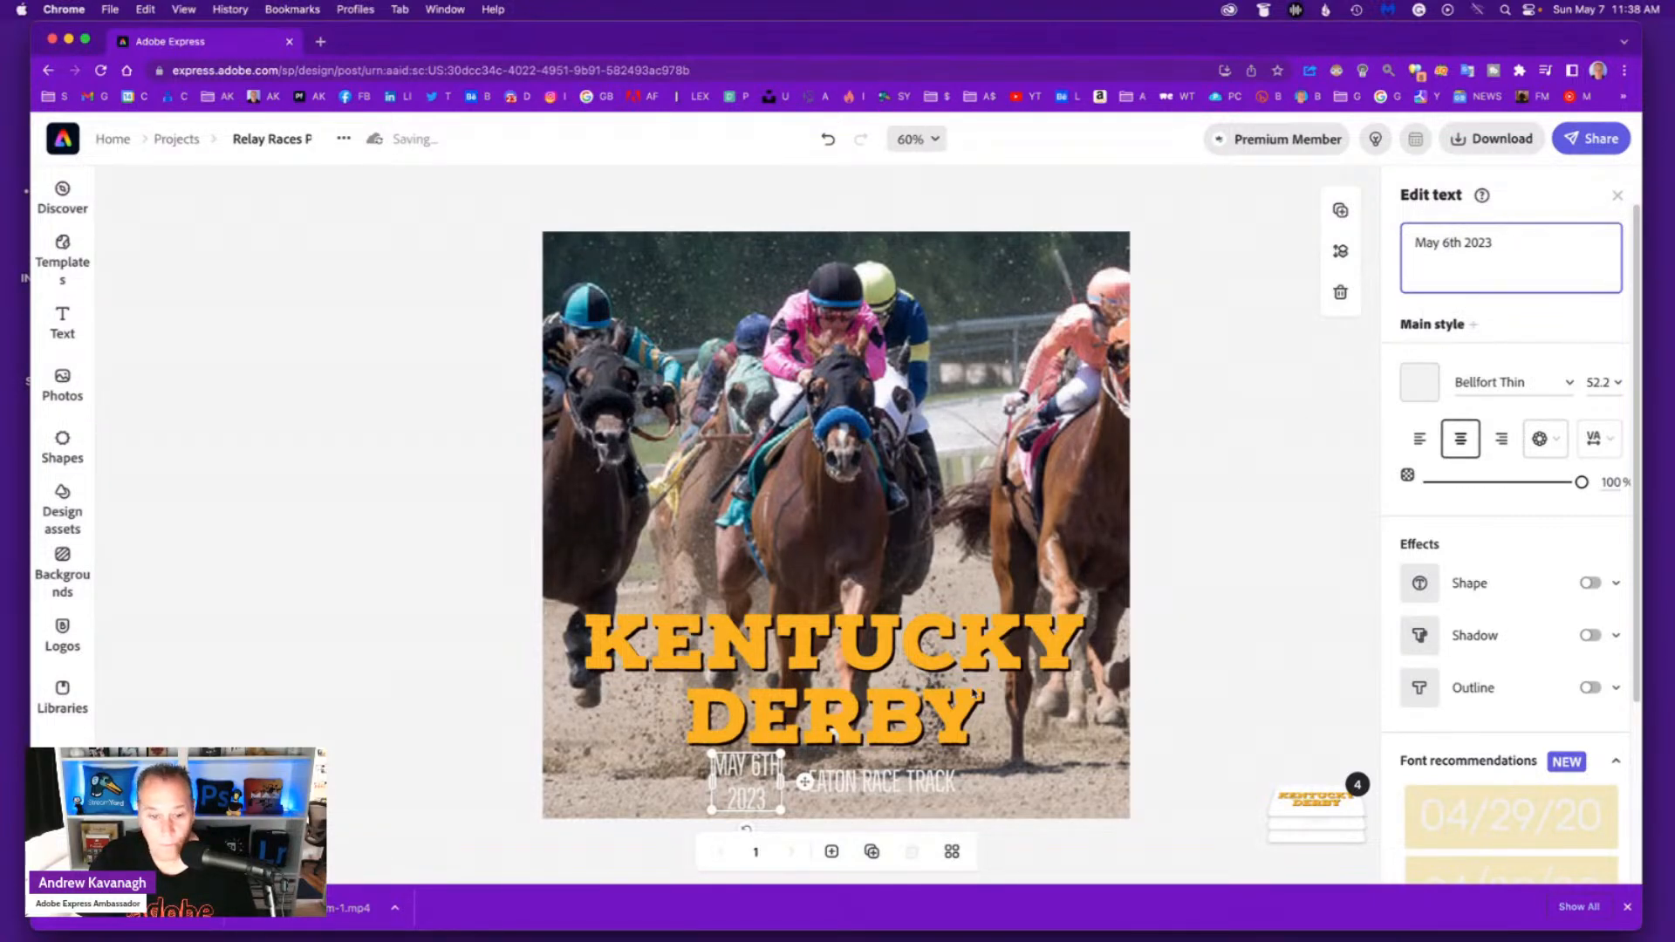
{"action": "key", "text": "Escape"}
Enlarge and widen the May 6th 2023 text so it fits on one line, and place it left of the venue text
{"action": "left_click", "coordinate": [741, 796]}
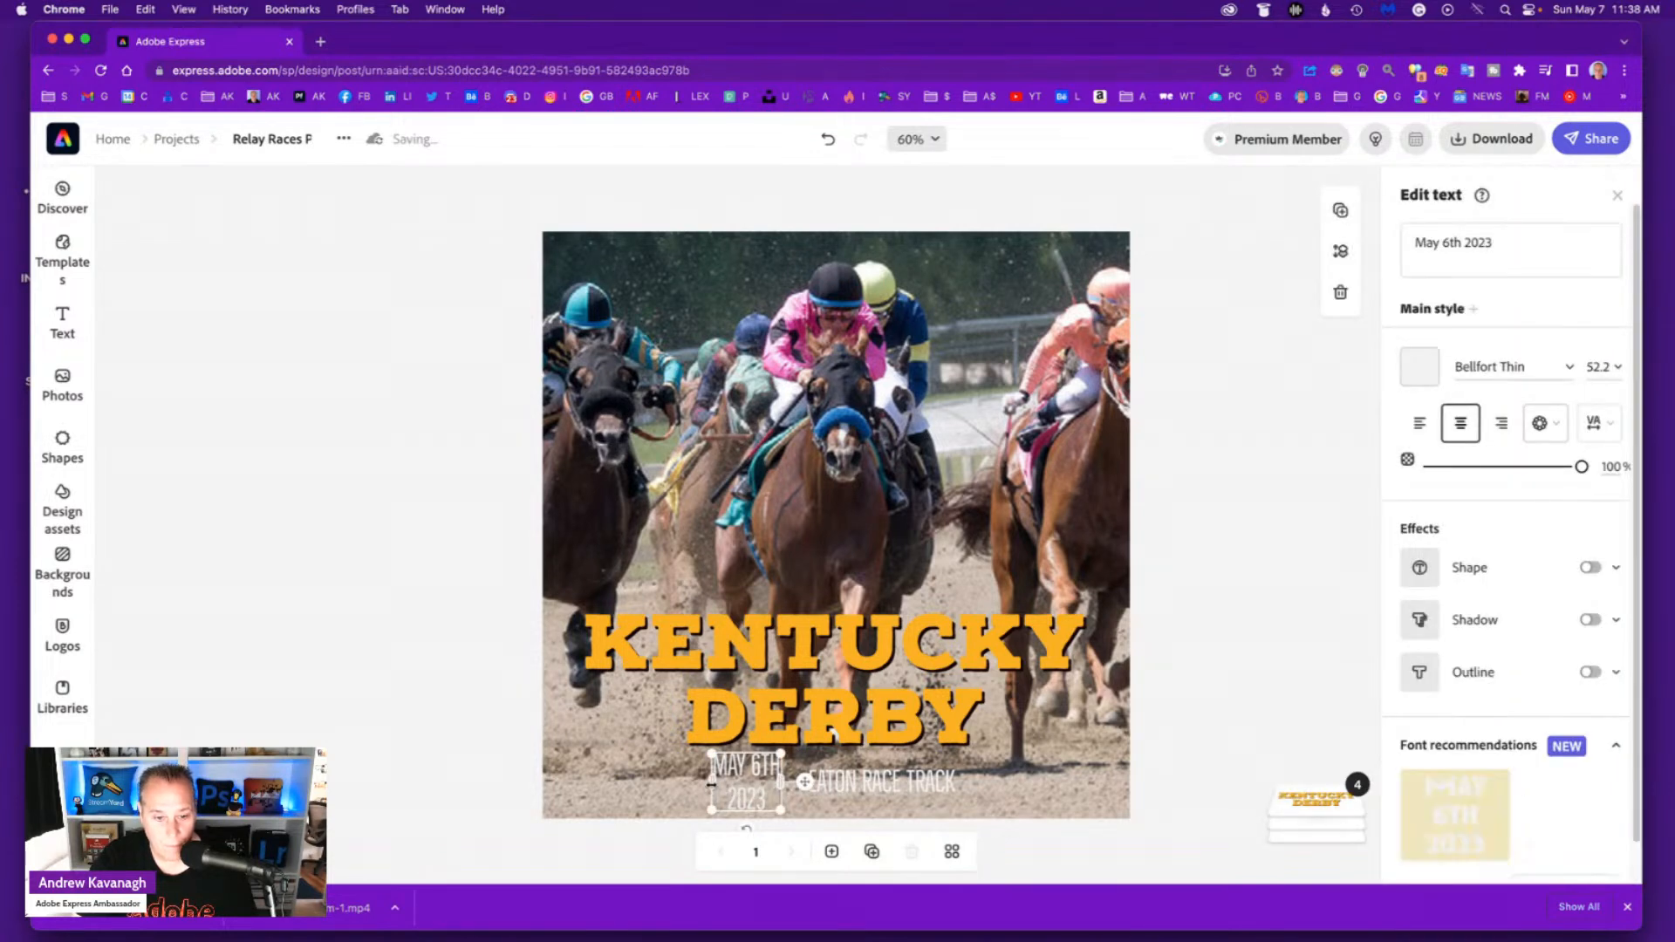
{"action": "left_click_drag", "start_coordinate": [709, 810], "coordinate": [624, 805]}
{"action": "mouse_move", "coordinate": [740, 783]}
{"action": "left_mouse_down"}
{"action": "mouse_move", "coordinate": [698, 787]}
{"action": "mouse_move", "coordinate": [715, 787]}
{"action": "left_mouse_up"}
Replace "Eaton race" in the venue text below the title with "Churchill Downs", keeping the word "track"
{"action": "left_click", "coordinate": [901, 786]}
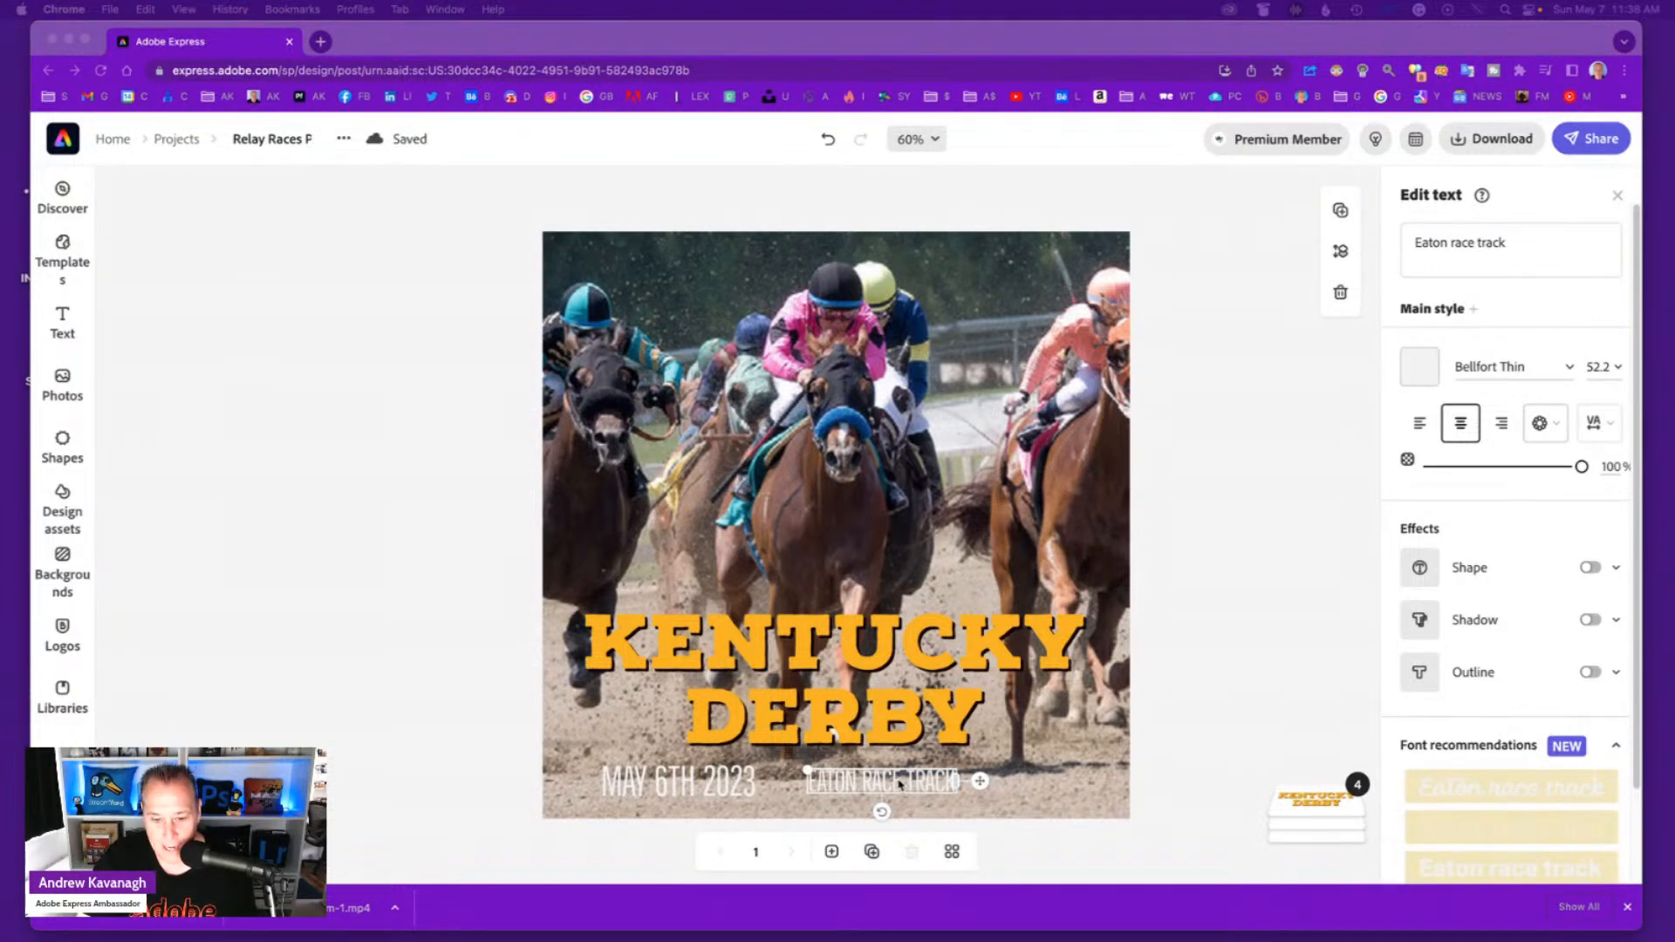
{"action": "left_click", "coordinate": [949, 793]}
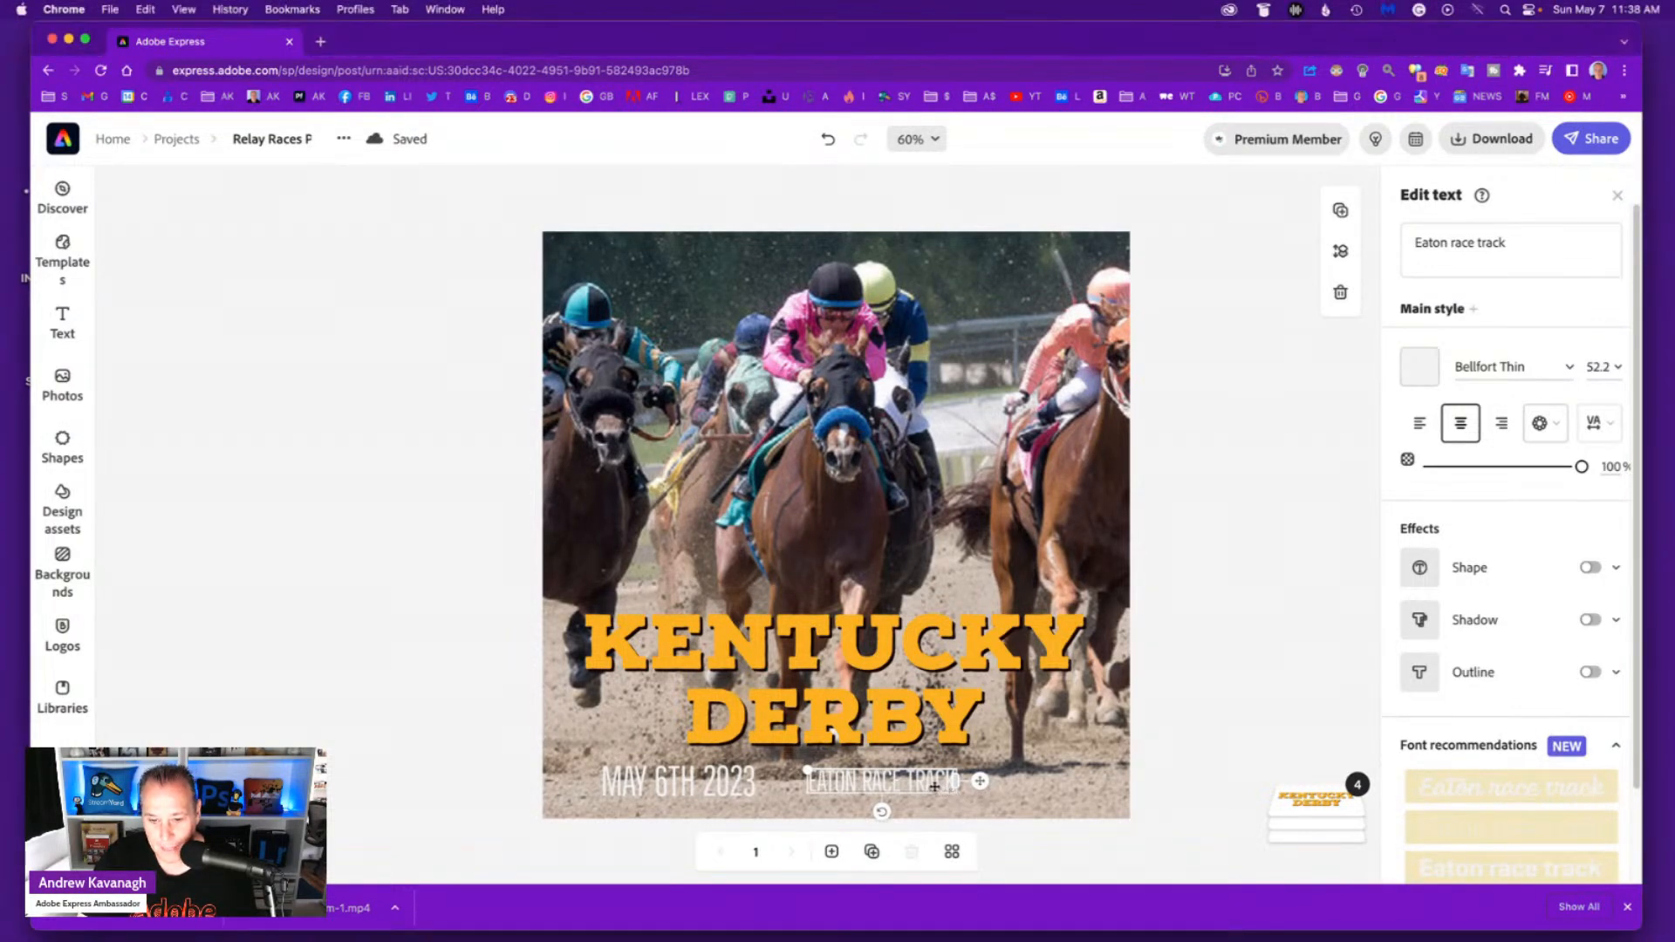
{"action": "left_click_drag", "start_coordinate": [909, 785], "coordinate": [913, 788]}
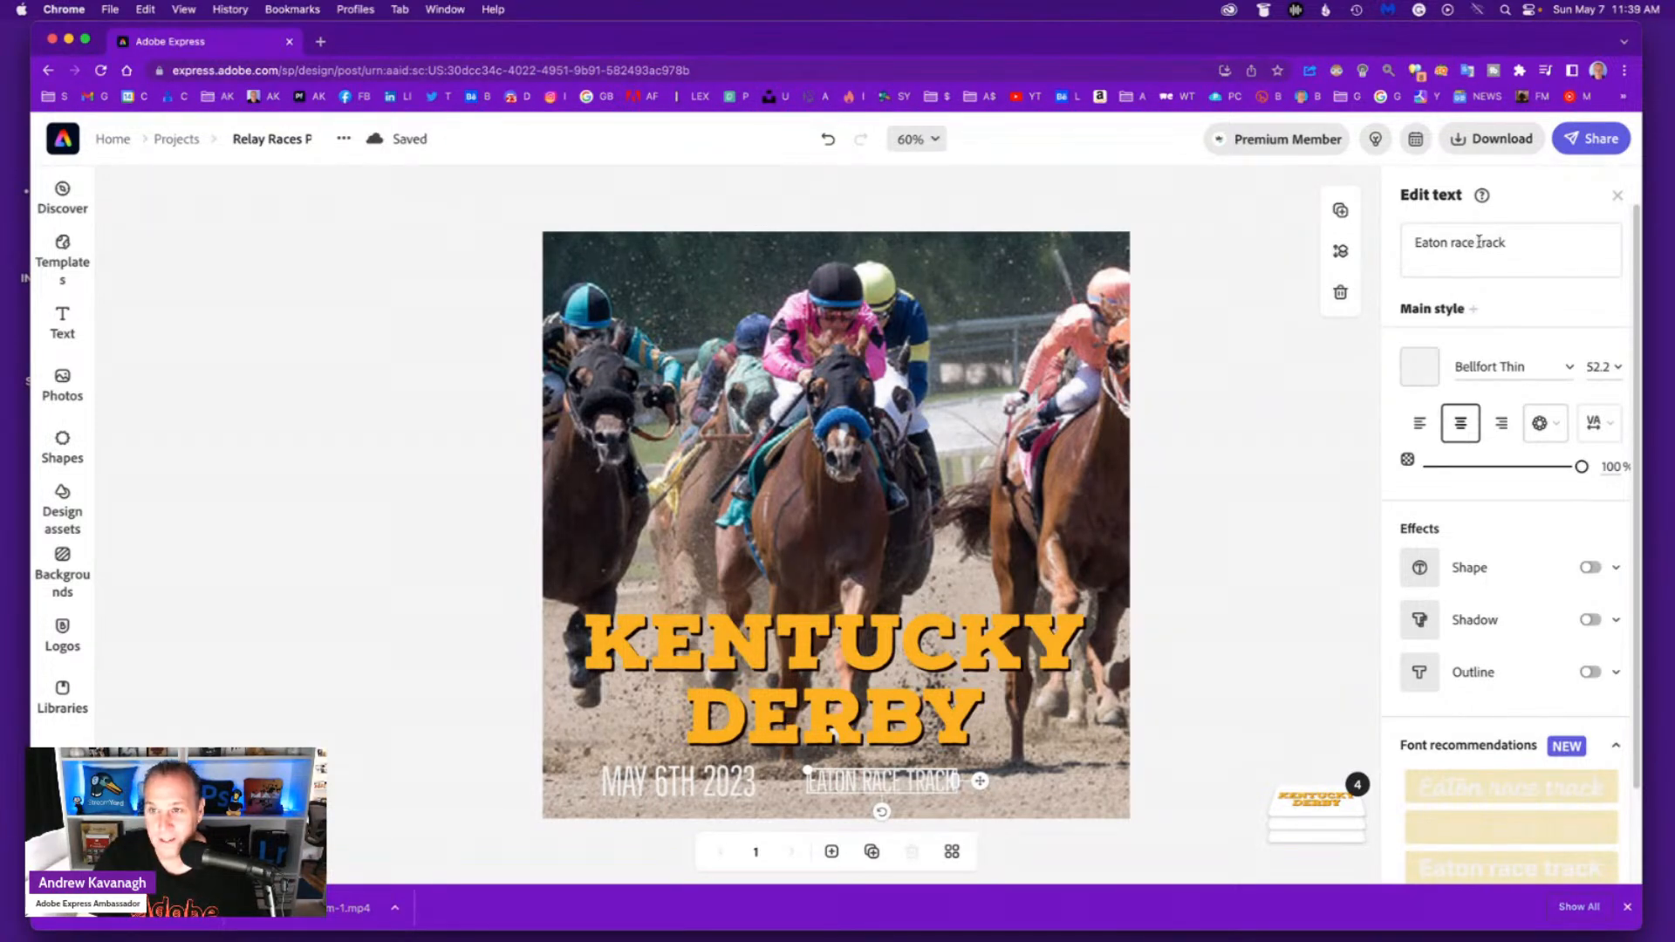
{"action": "left_click_drag", "start_coordinate": [1474, 244], "coordinate": [1414, 243]}
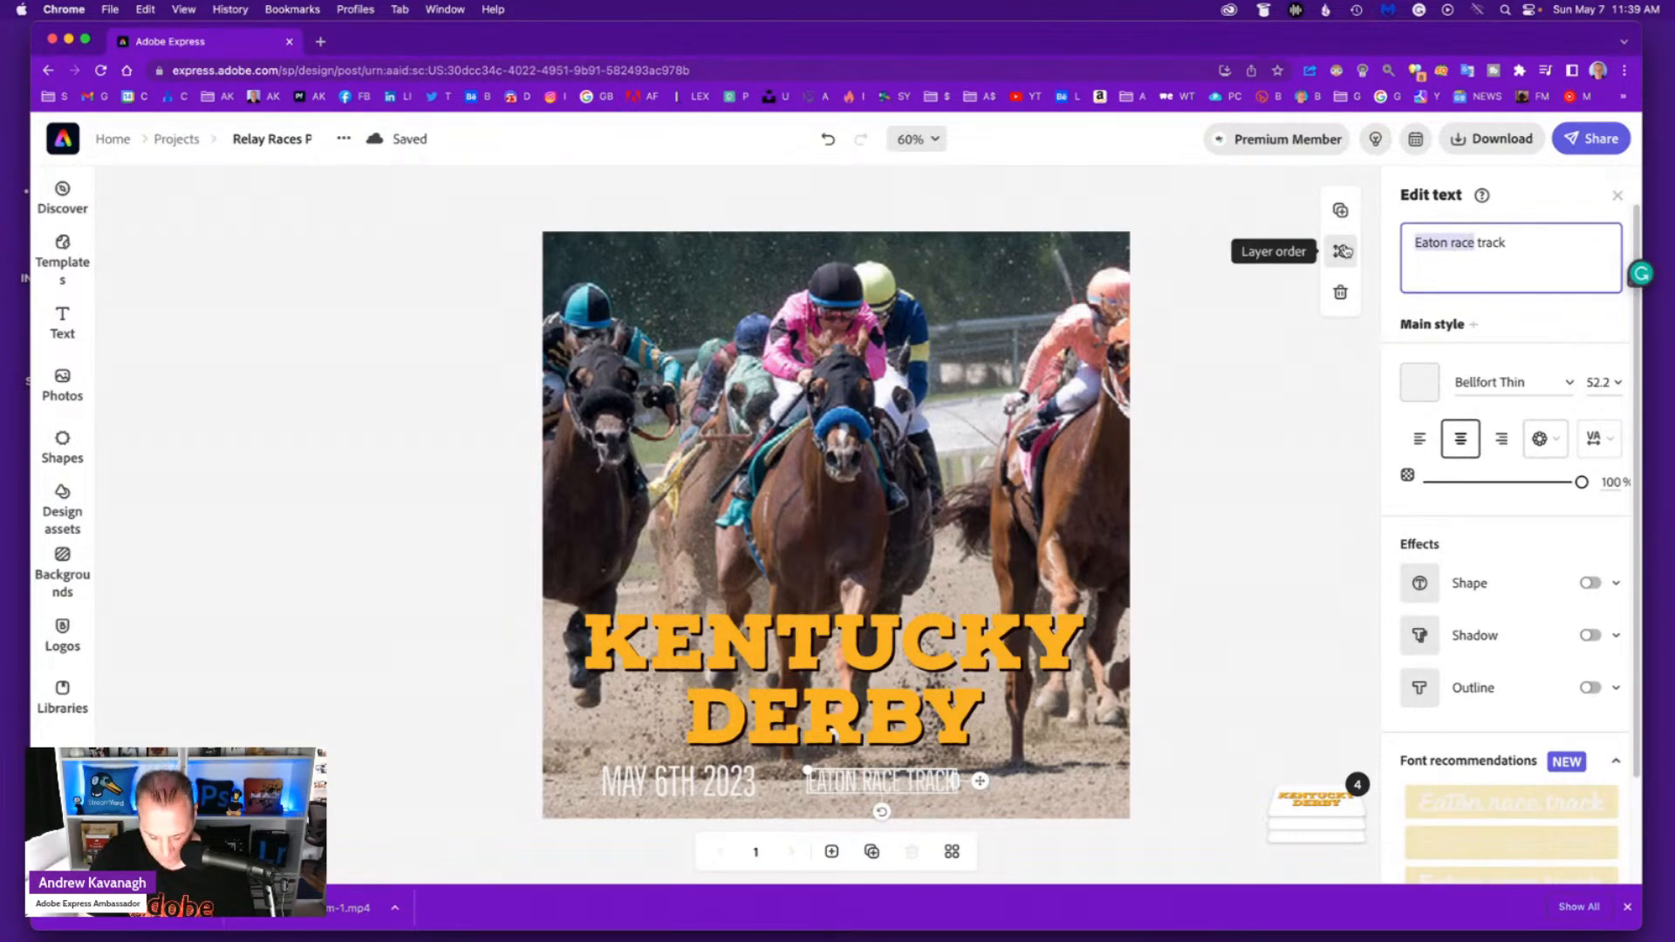
{"action": "type", "text": "Kentucky"}
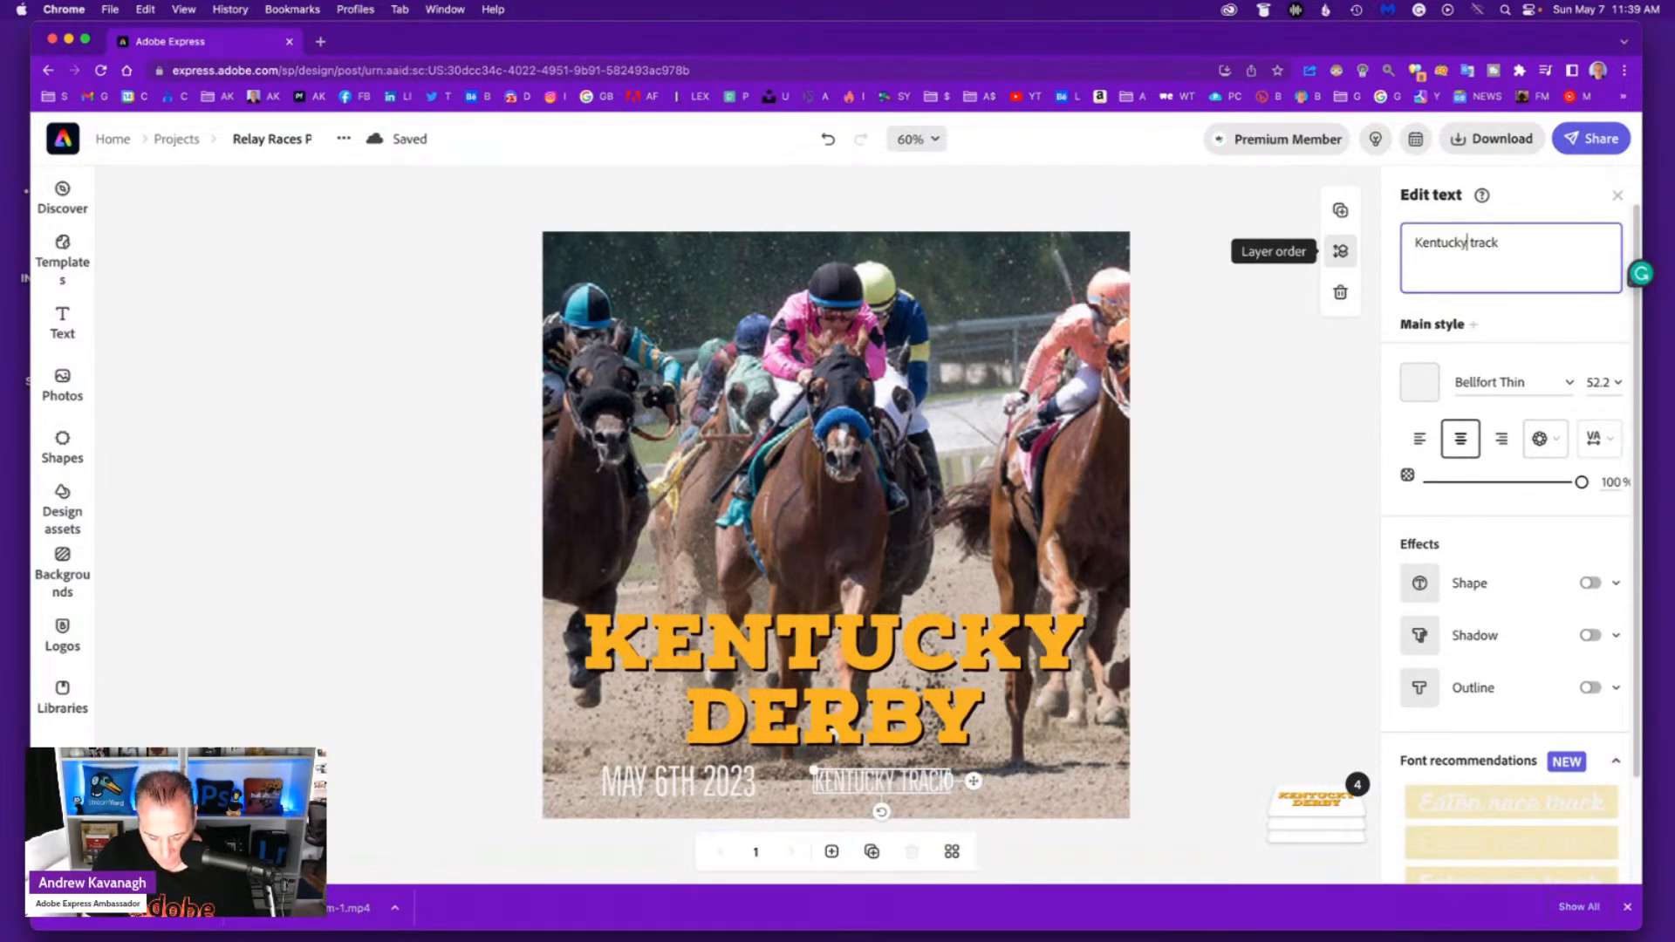
{"action": "type", "text": " Downs"}
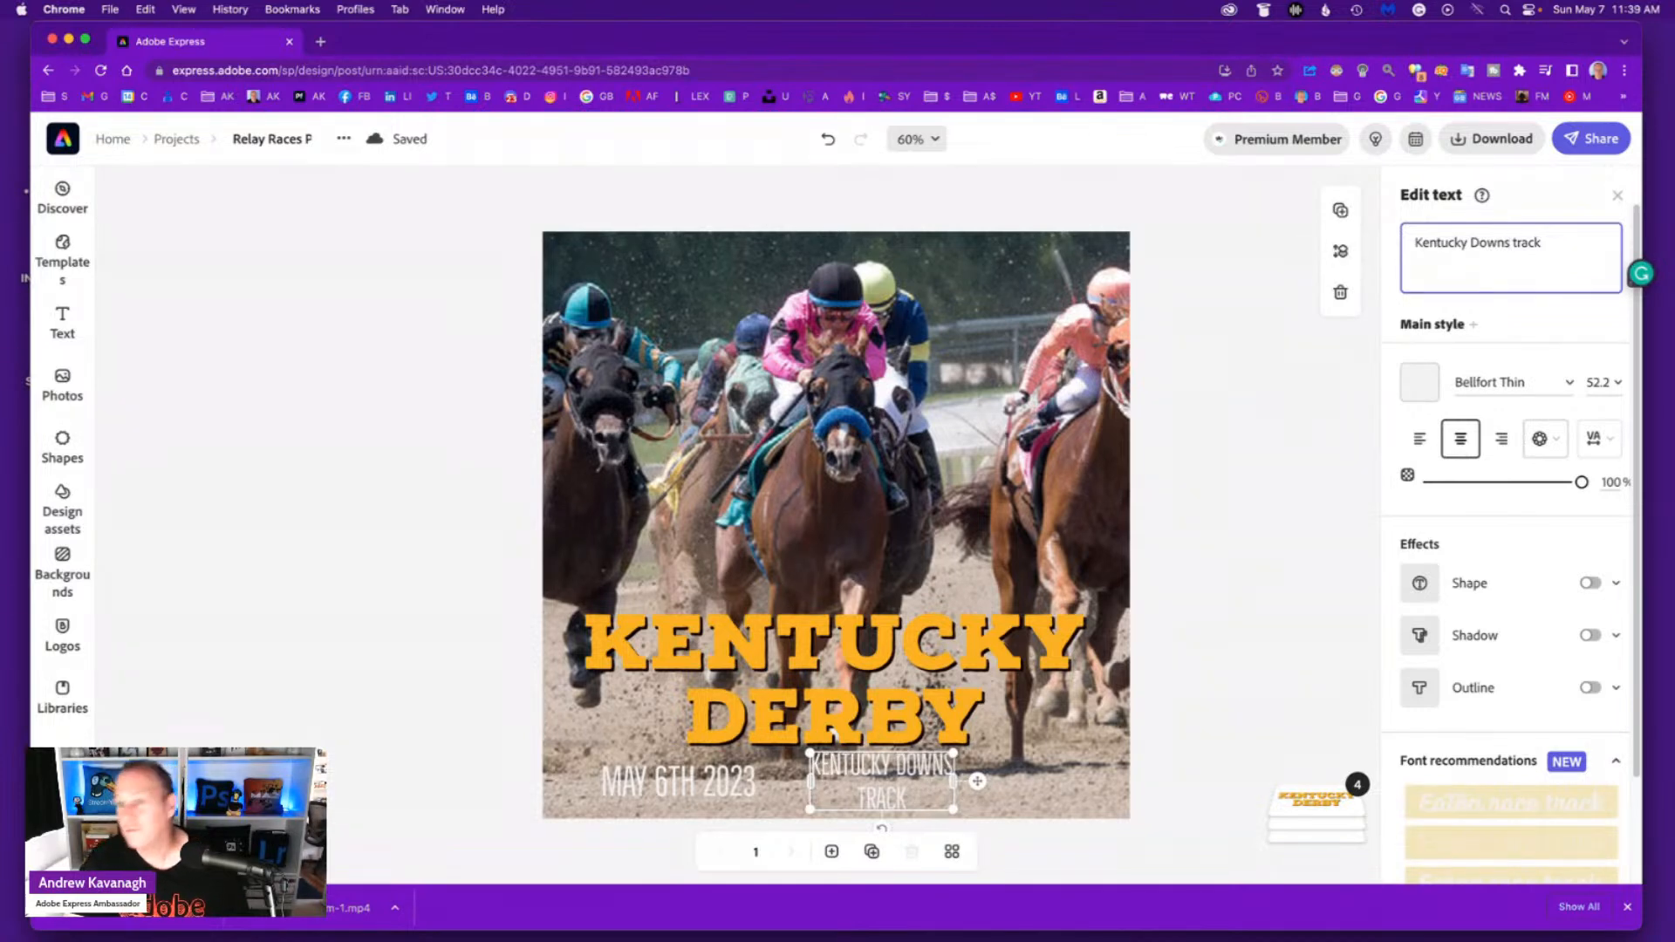
{"action": "left_click_drag", "start_coordinate": [1469, 243], "coordinate": [1374, 248]}
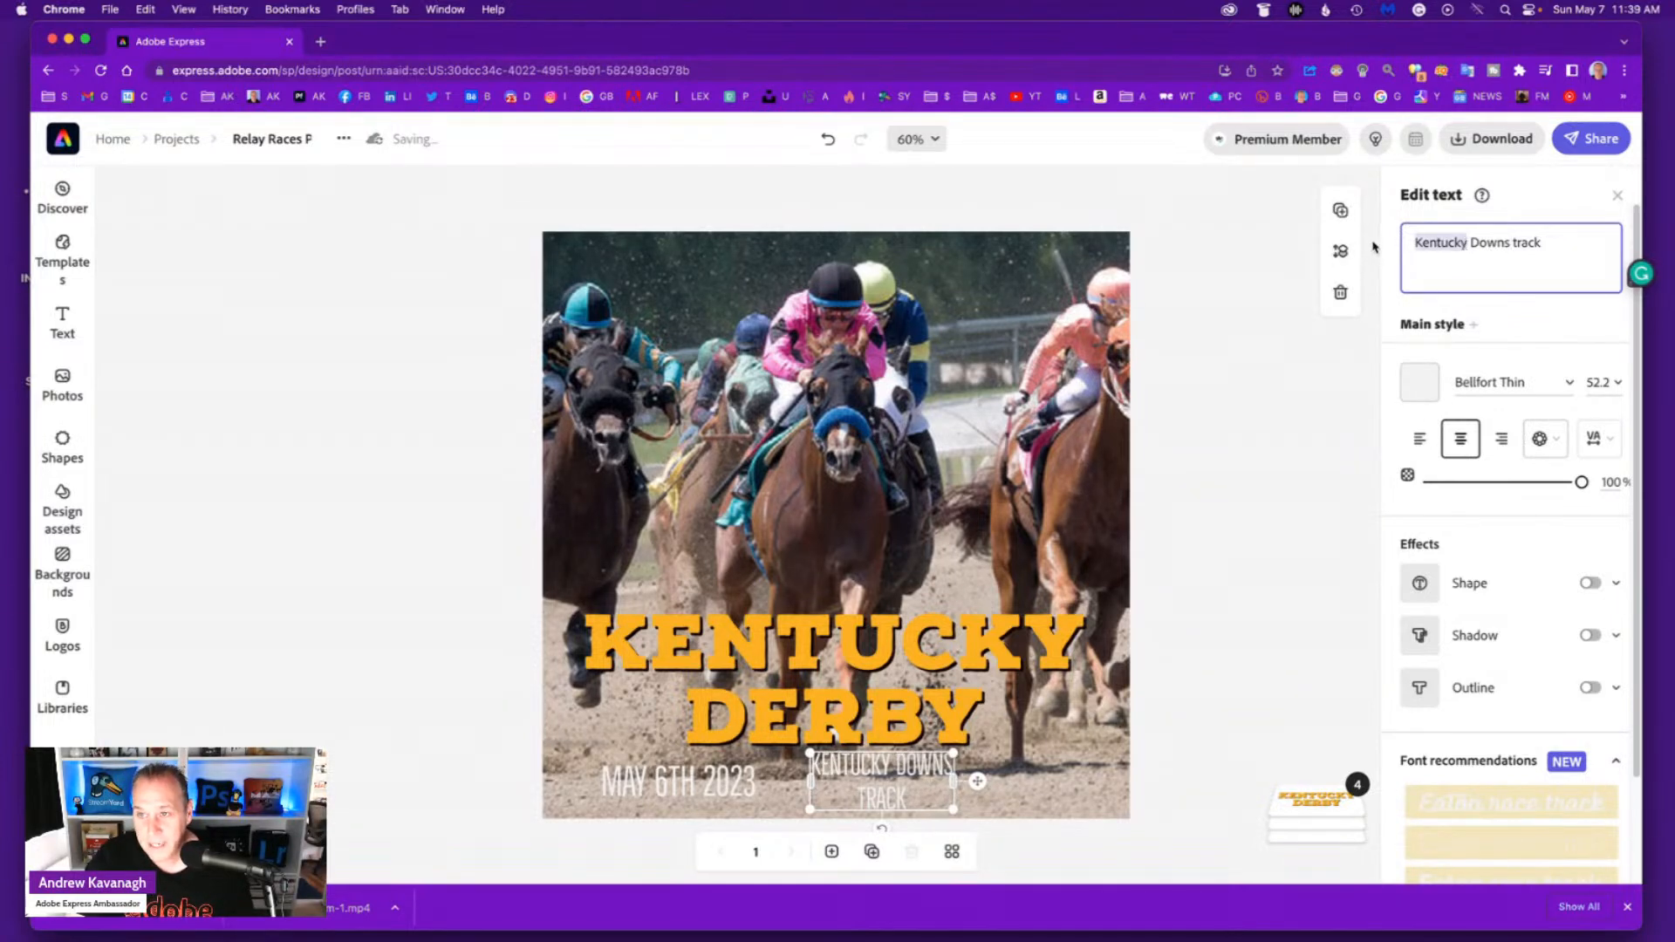
{"action": "type", "text": "Chruchi"}
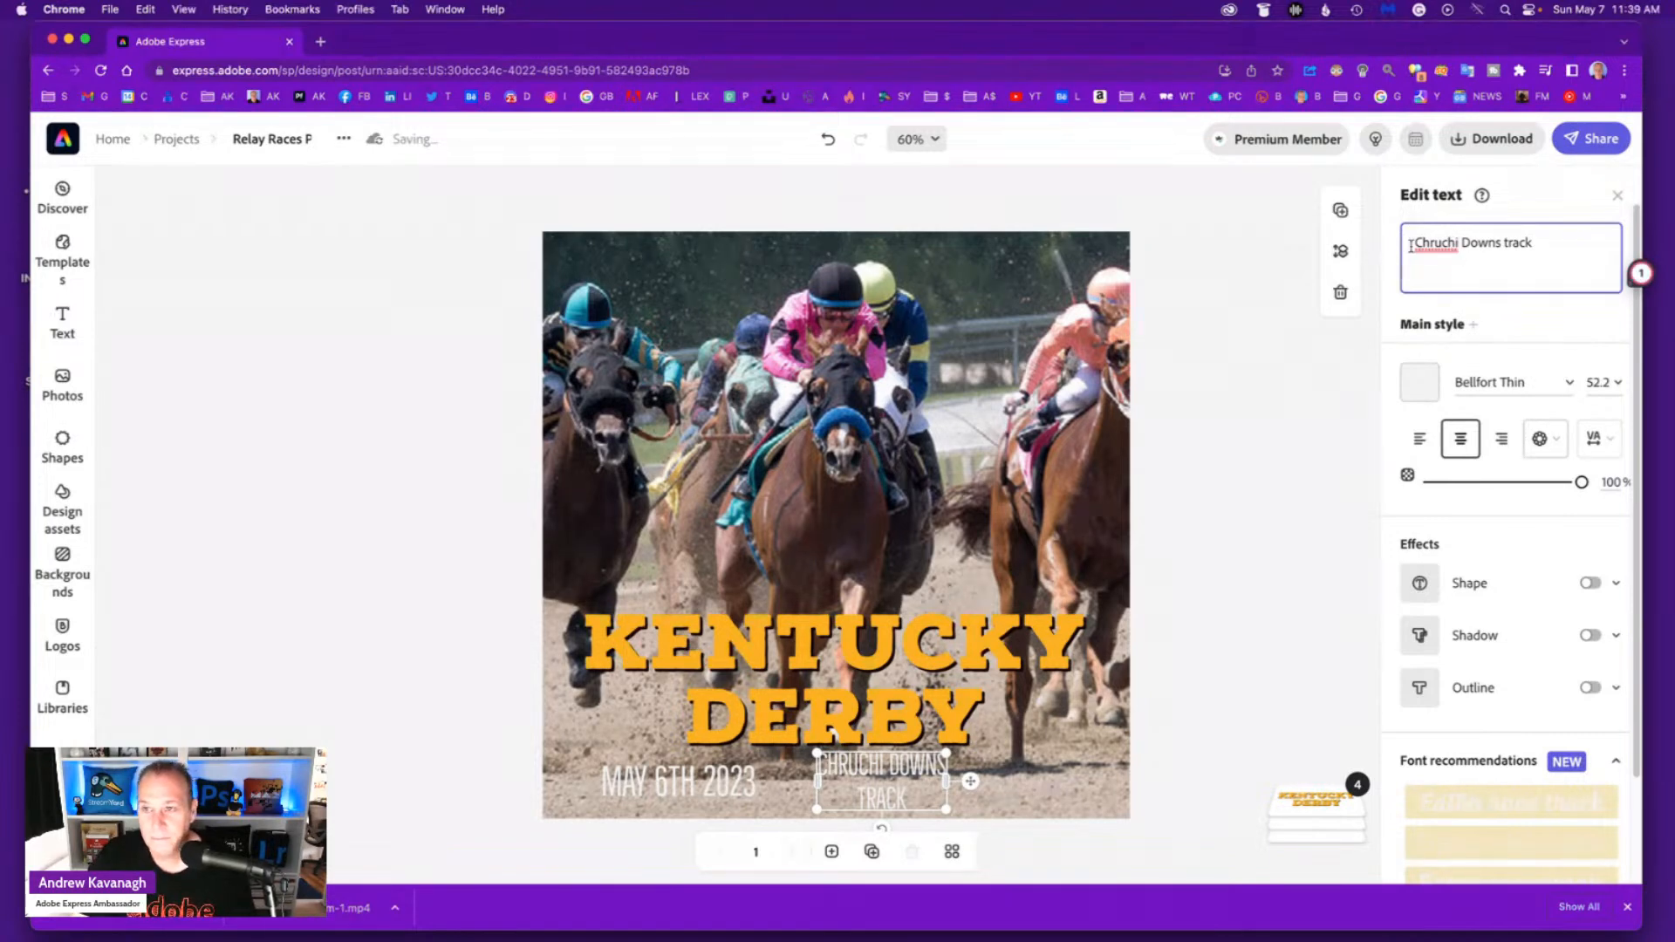
{"action": "mouse_move", "coordinate": [1422, 242]}
{"action": "left_click", "coordinate": [1445, 268]}
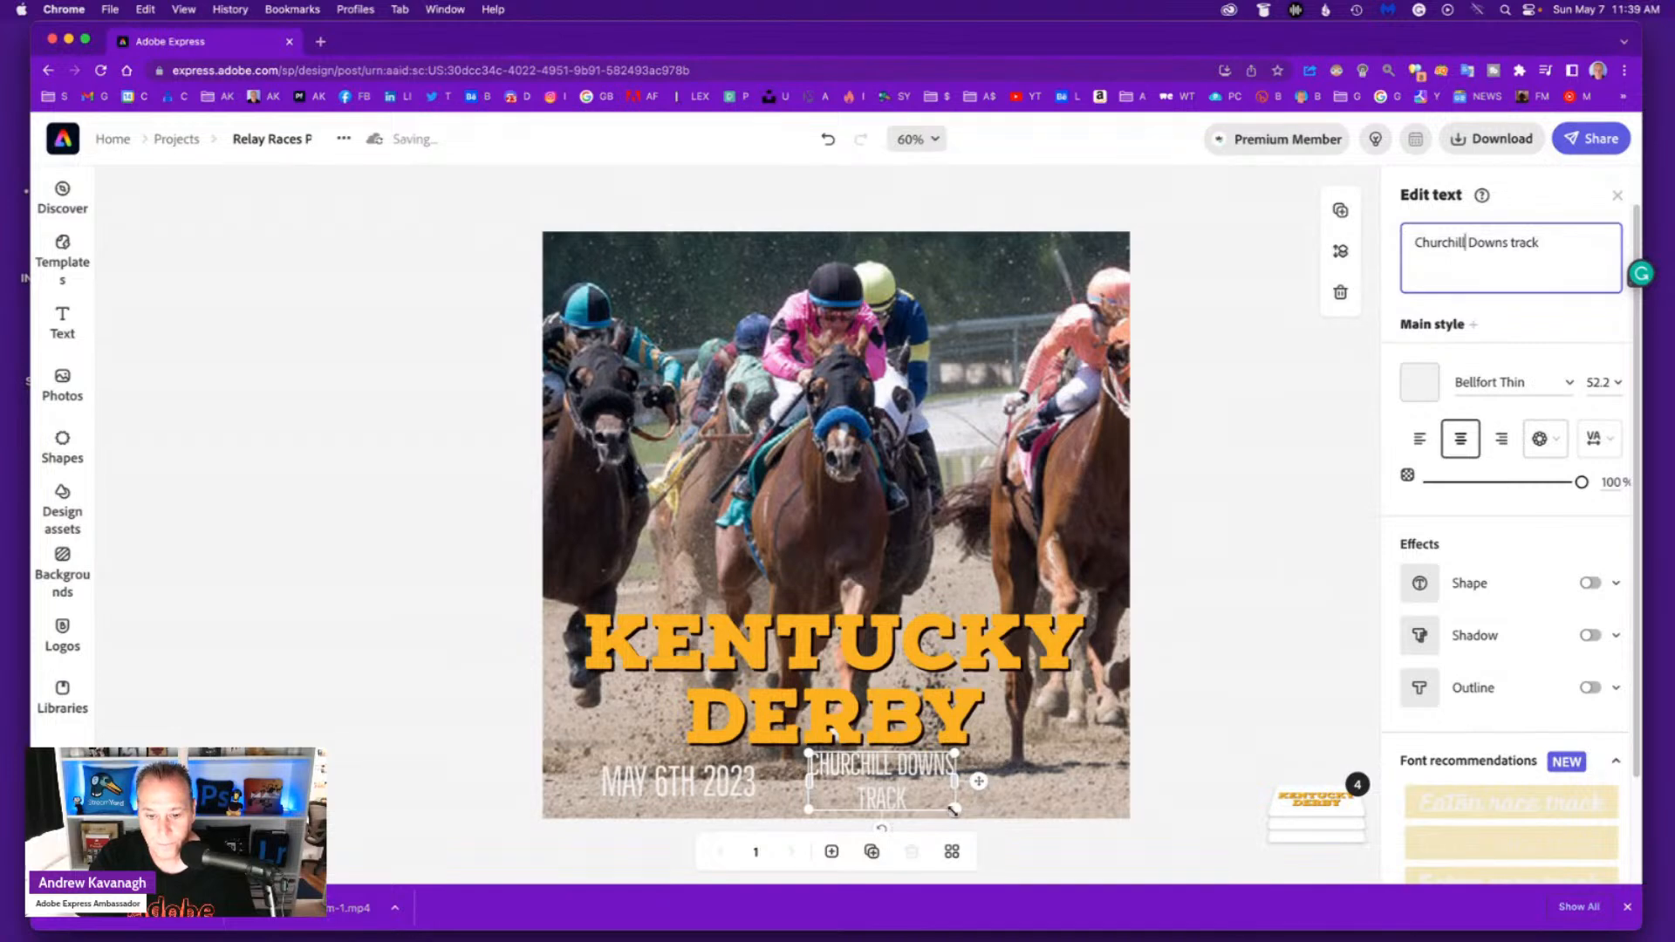
Insert "race" before "track" in the venue text and resize its text box so the wording fits on one line
{"action": "left_click_drag", "start_coordinate": [955, 809], "coordinate": [1020, 806]}
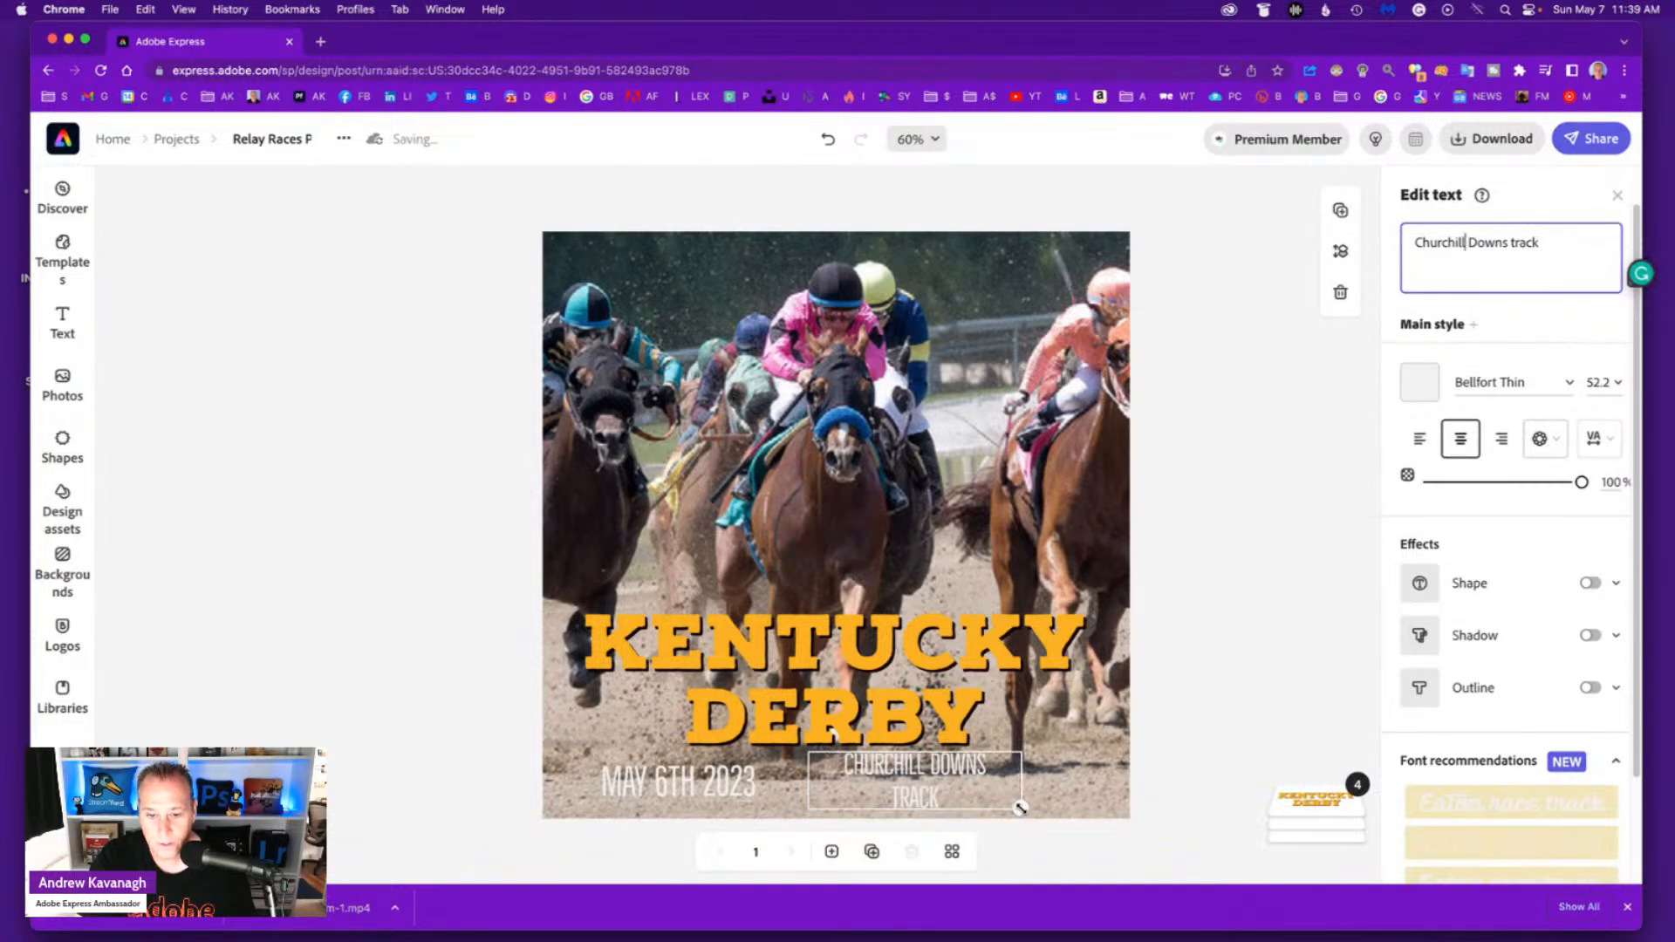
{"action": "left_click", "coordinate": [1514, 243]}
{"action": "type", "text": "race"}
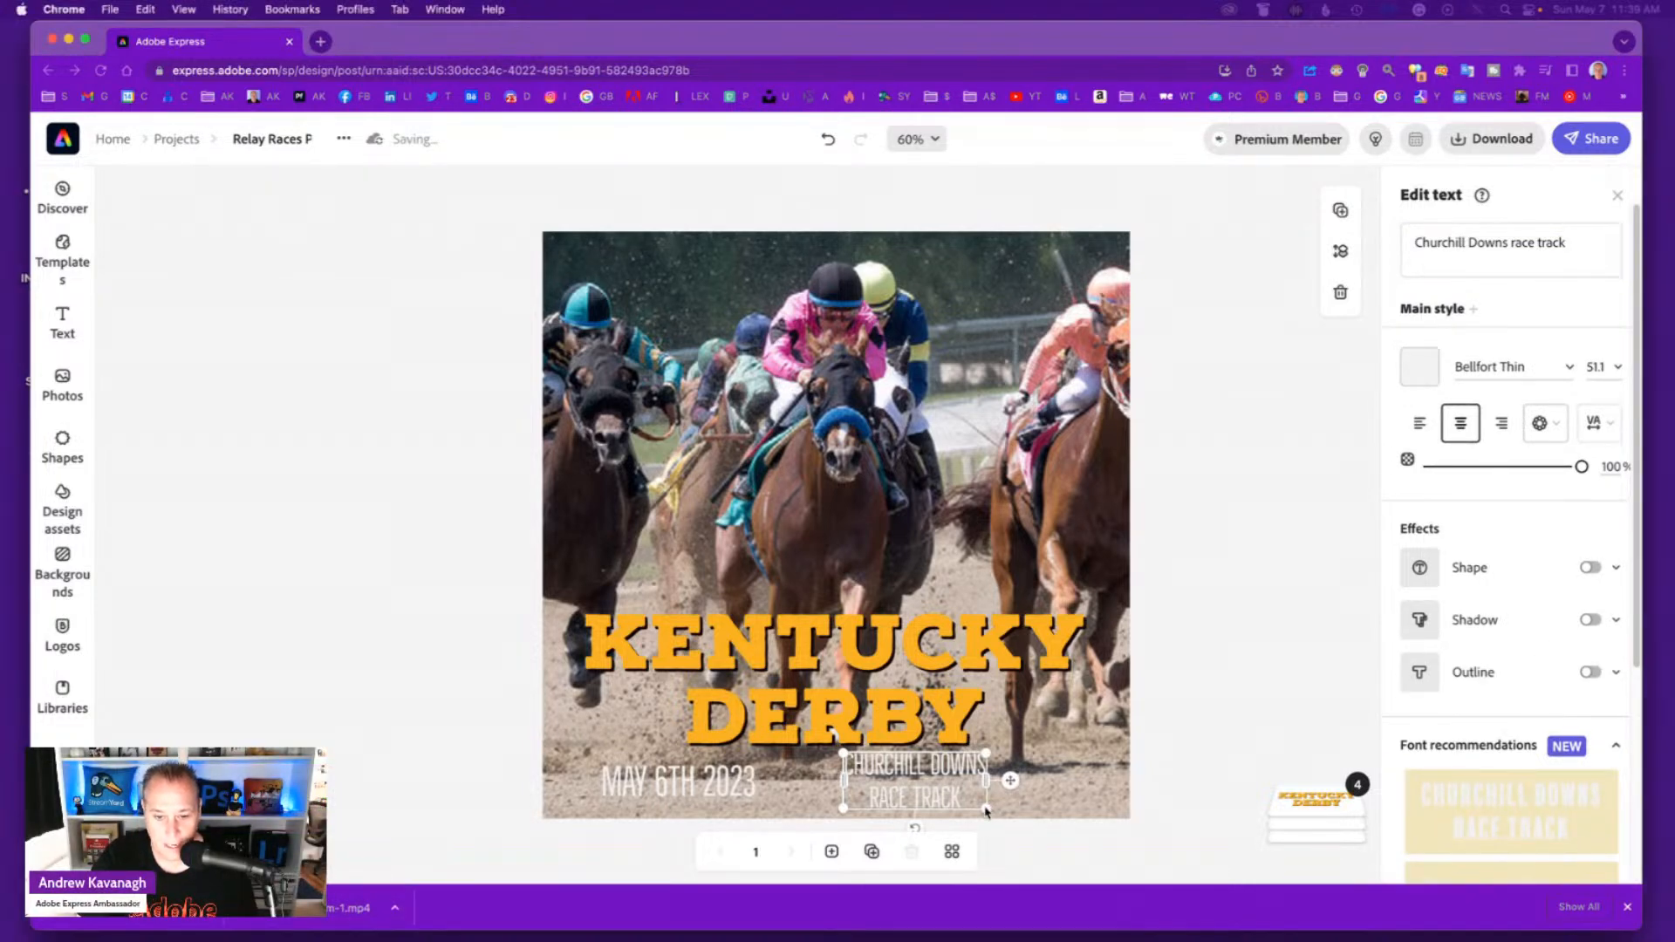
{"action": "left_click", "coordinate": [989, 807]}
{"action": "mouse_move", "coordinate": [987, 808]}
{"action": "left_mouse_down"}
{"action": "mouse_move", "coordinate": [1103, 785]}
{"action": "mouse_move", "coordinate": [967, 796]}
{"action": "left_mouse_up"}
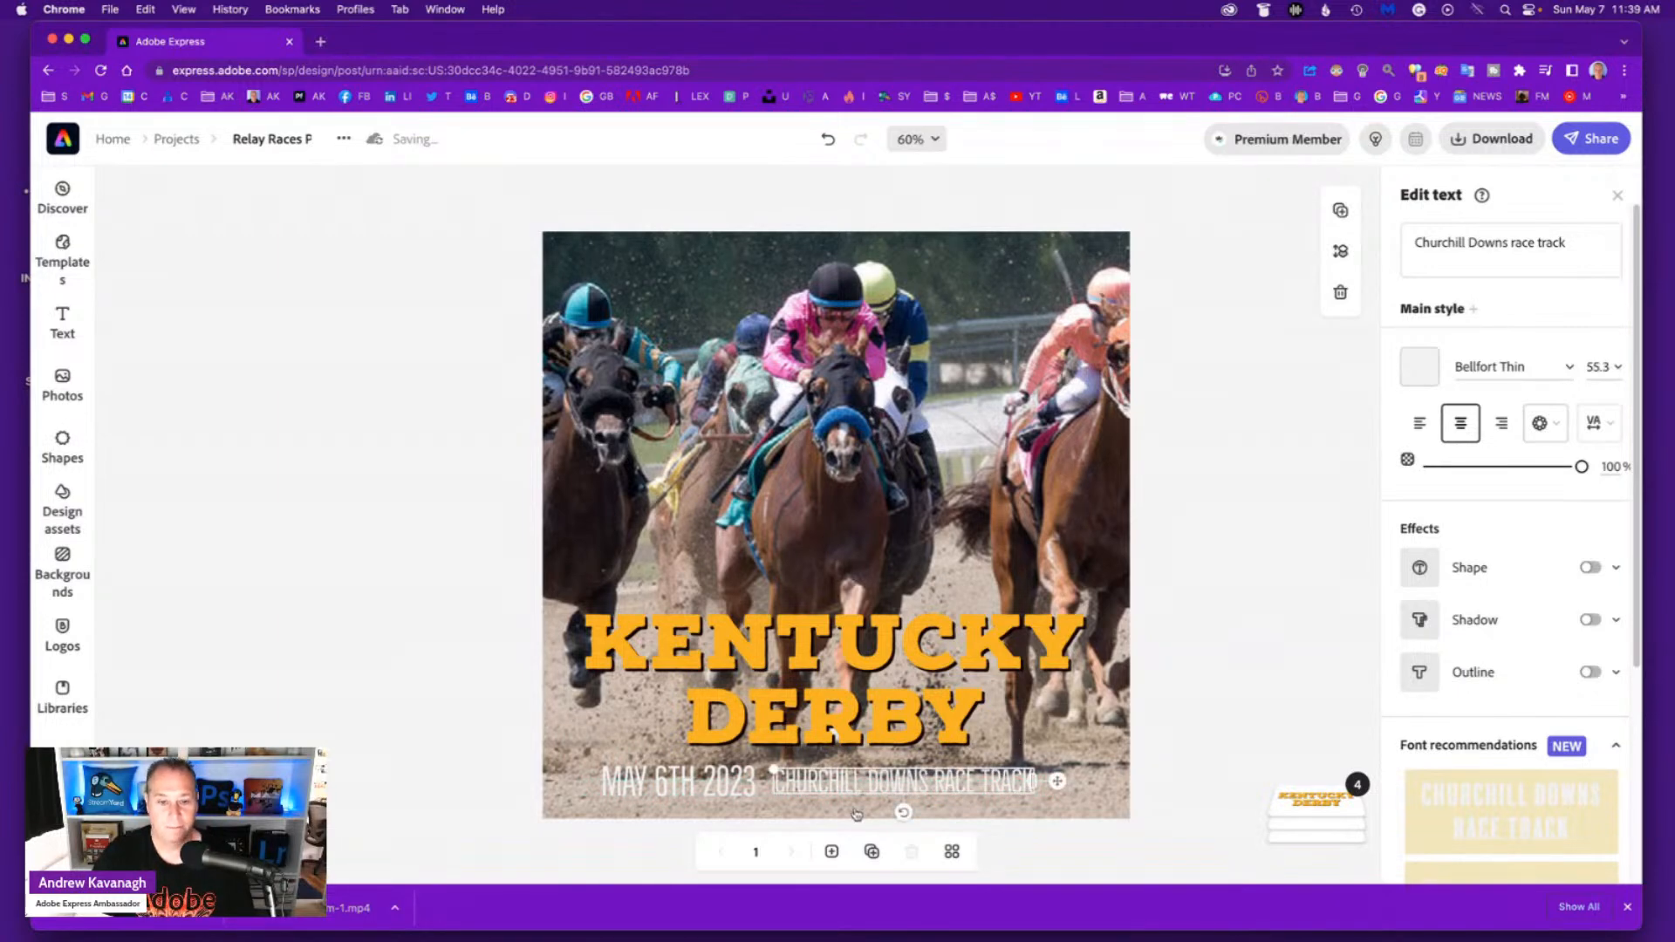
Try custom yellow and orange shades and the brand turquoise on the May 6th 2023 text, and return it to off-white
{"action": "left_click", "coordinate": [696, 787]}
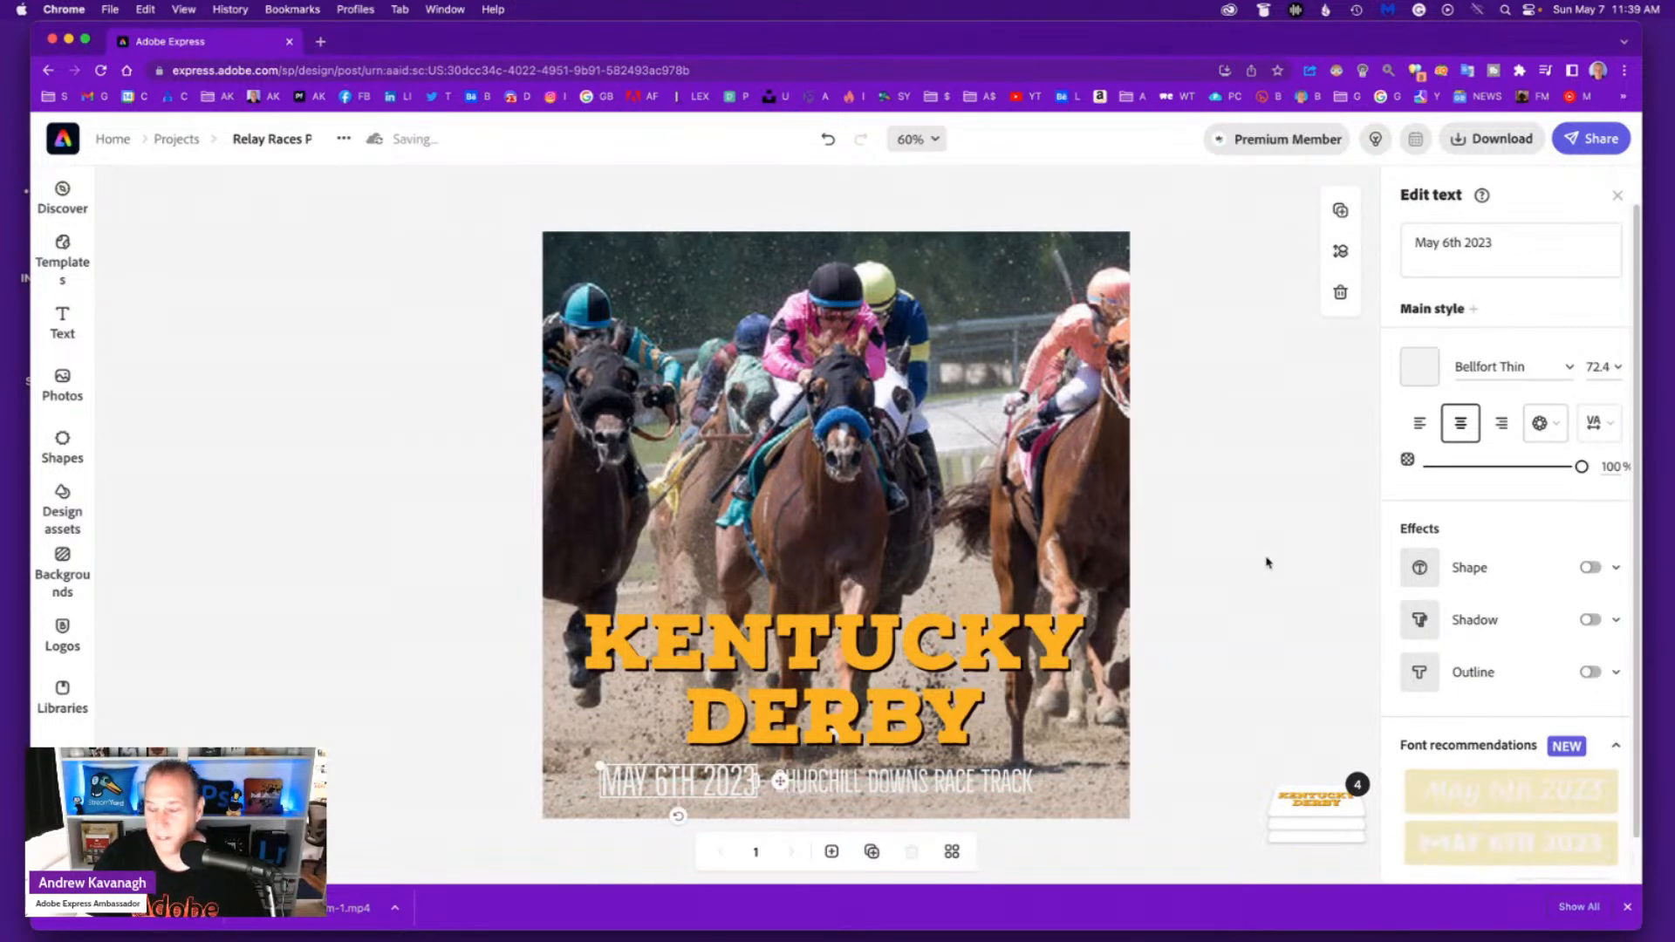
{"action": "left_click", "coordinate": [1419, 366]}
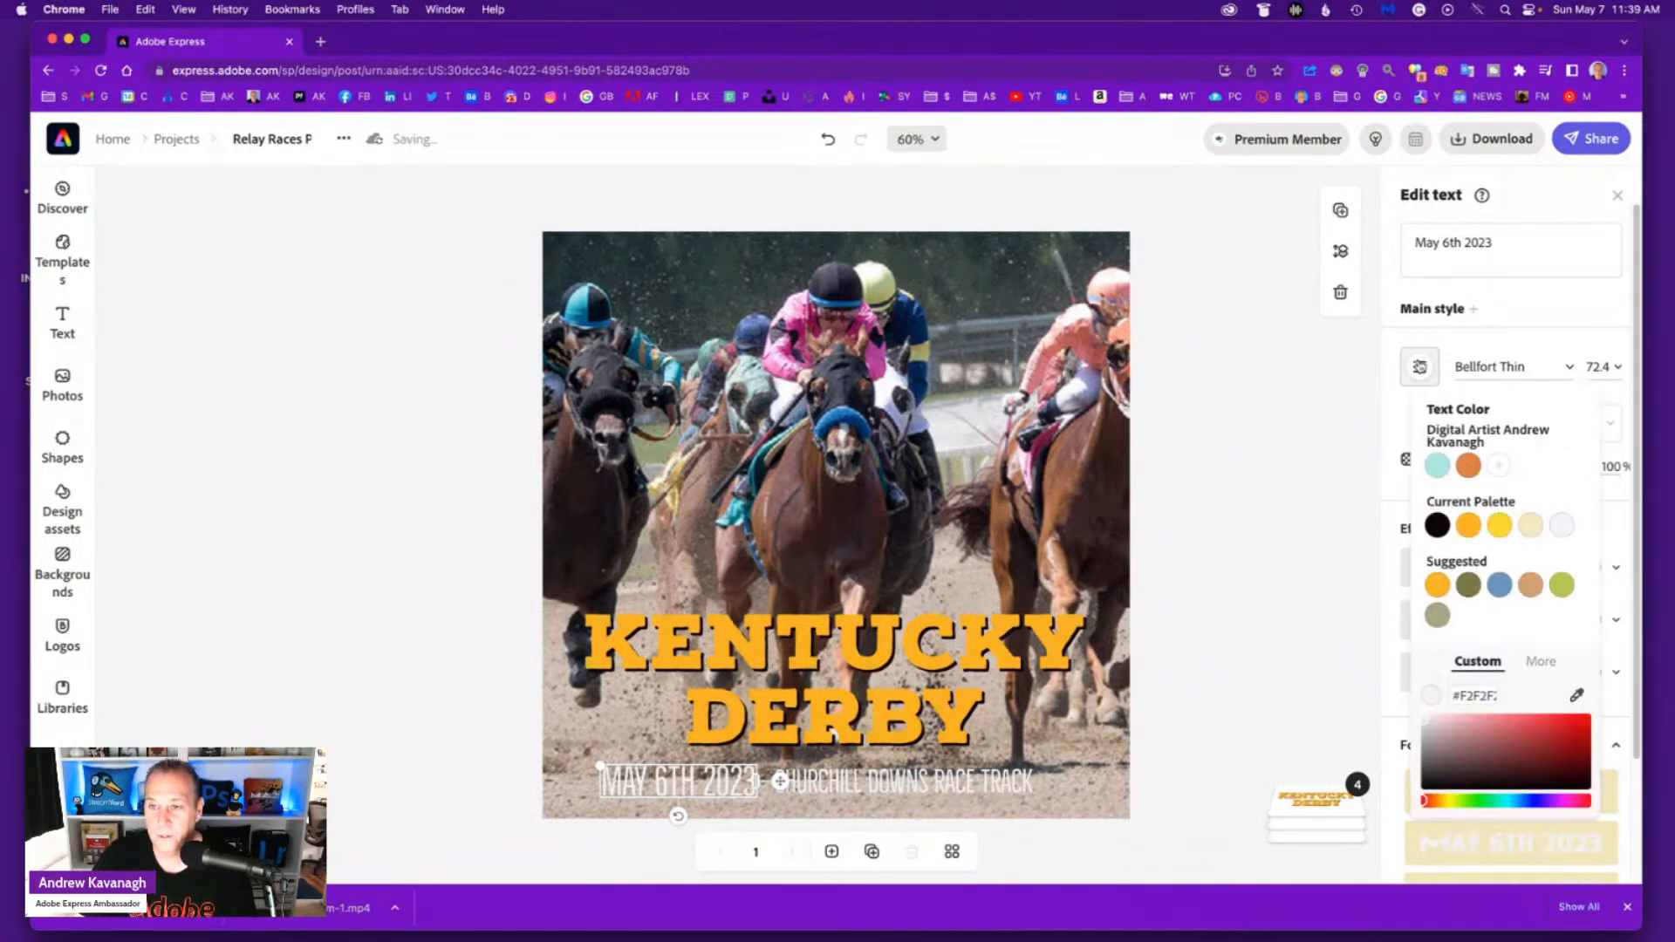
{"action": "left_click", "coordinate": [1442, 800]}
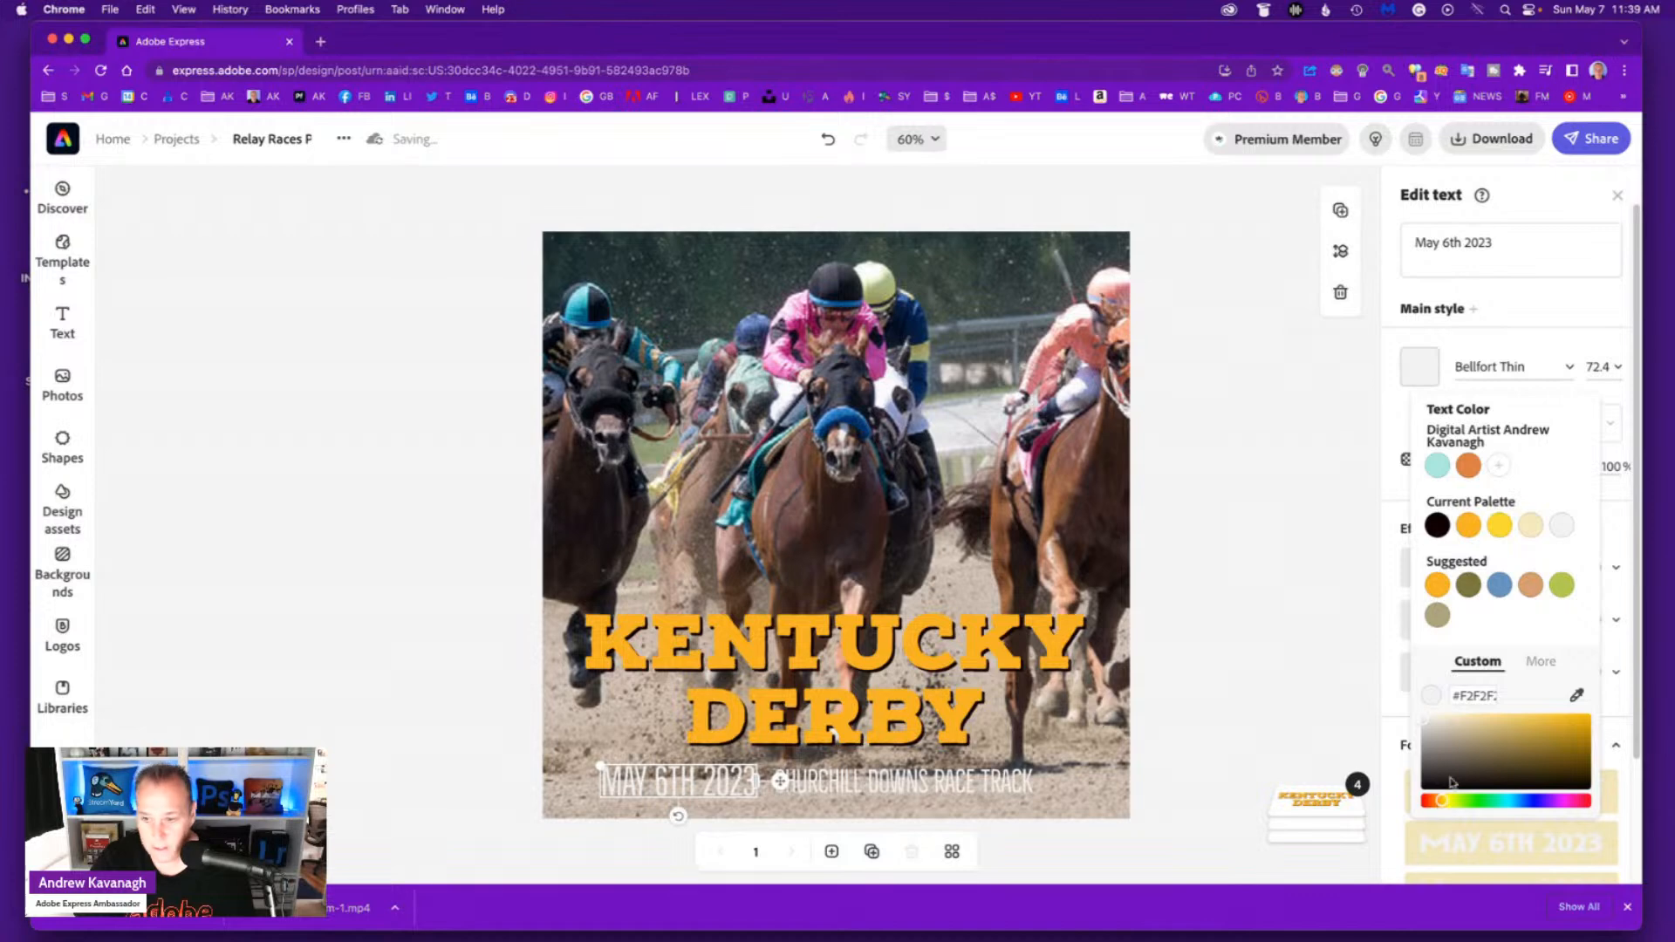
{"action": "left_click", "coordinate": [1512, 724]}
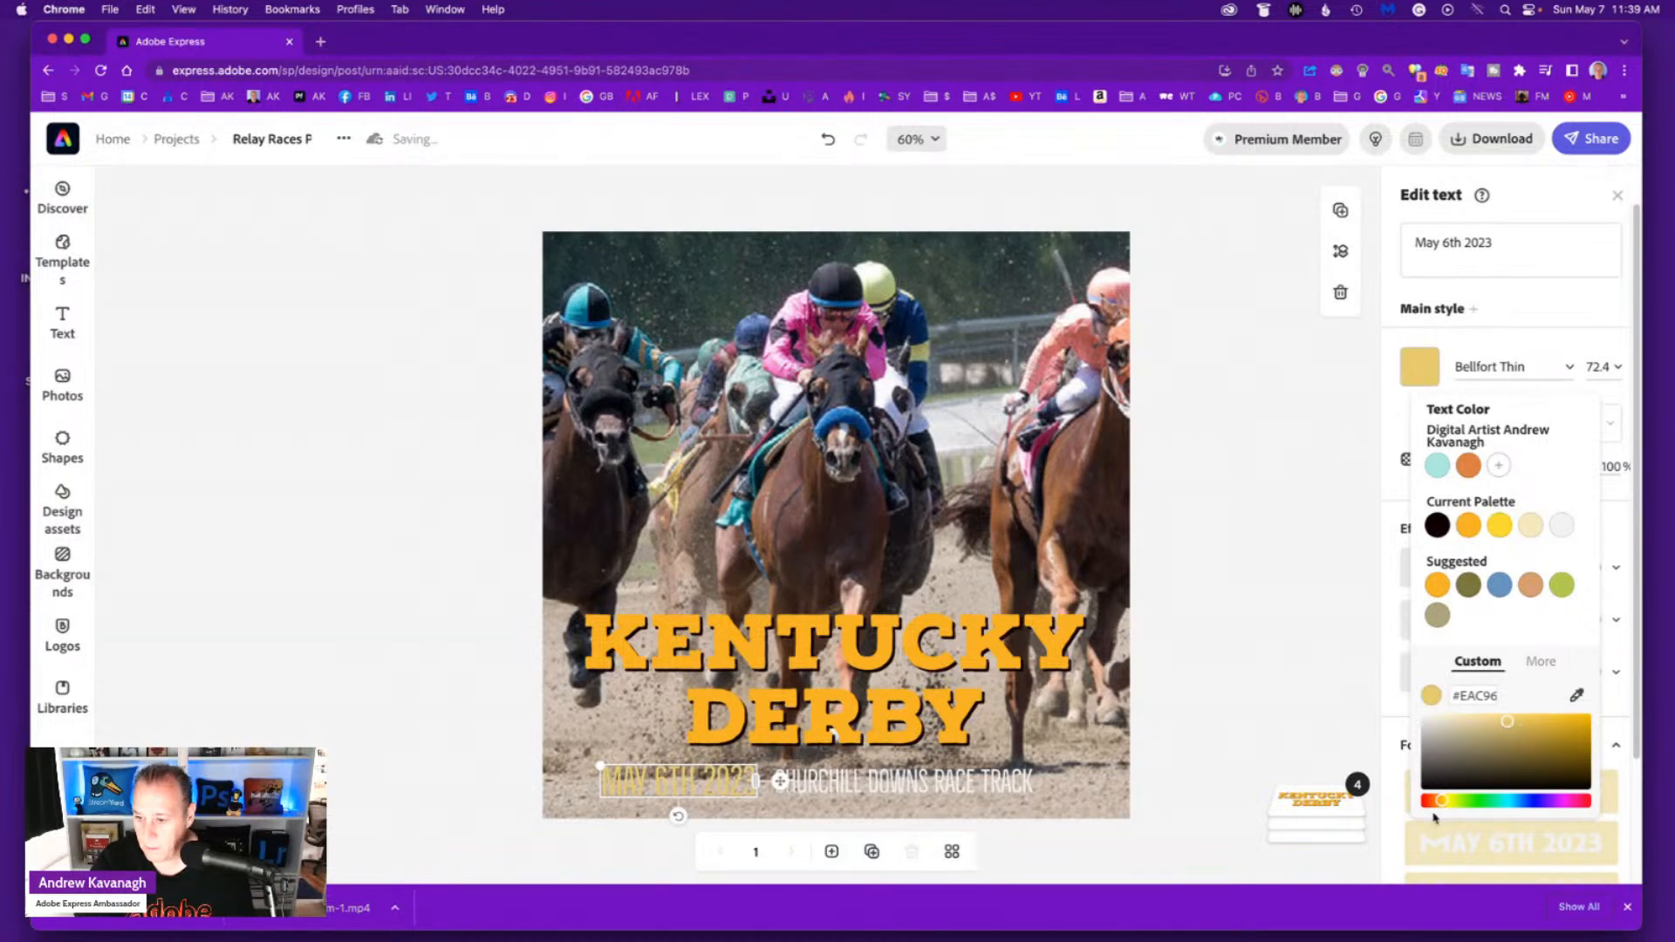
{"action": "left_click_drag", "start_coordinate": [1444, 803], "coordinate": [1433, 803]}
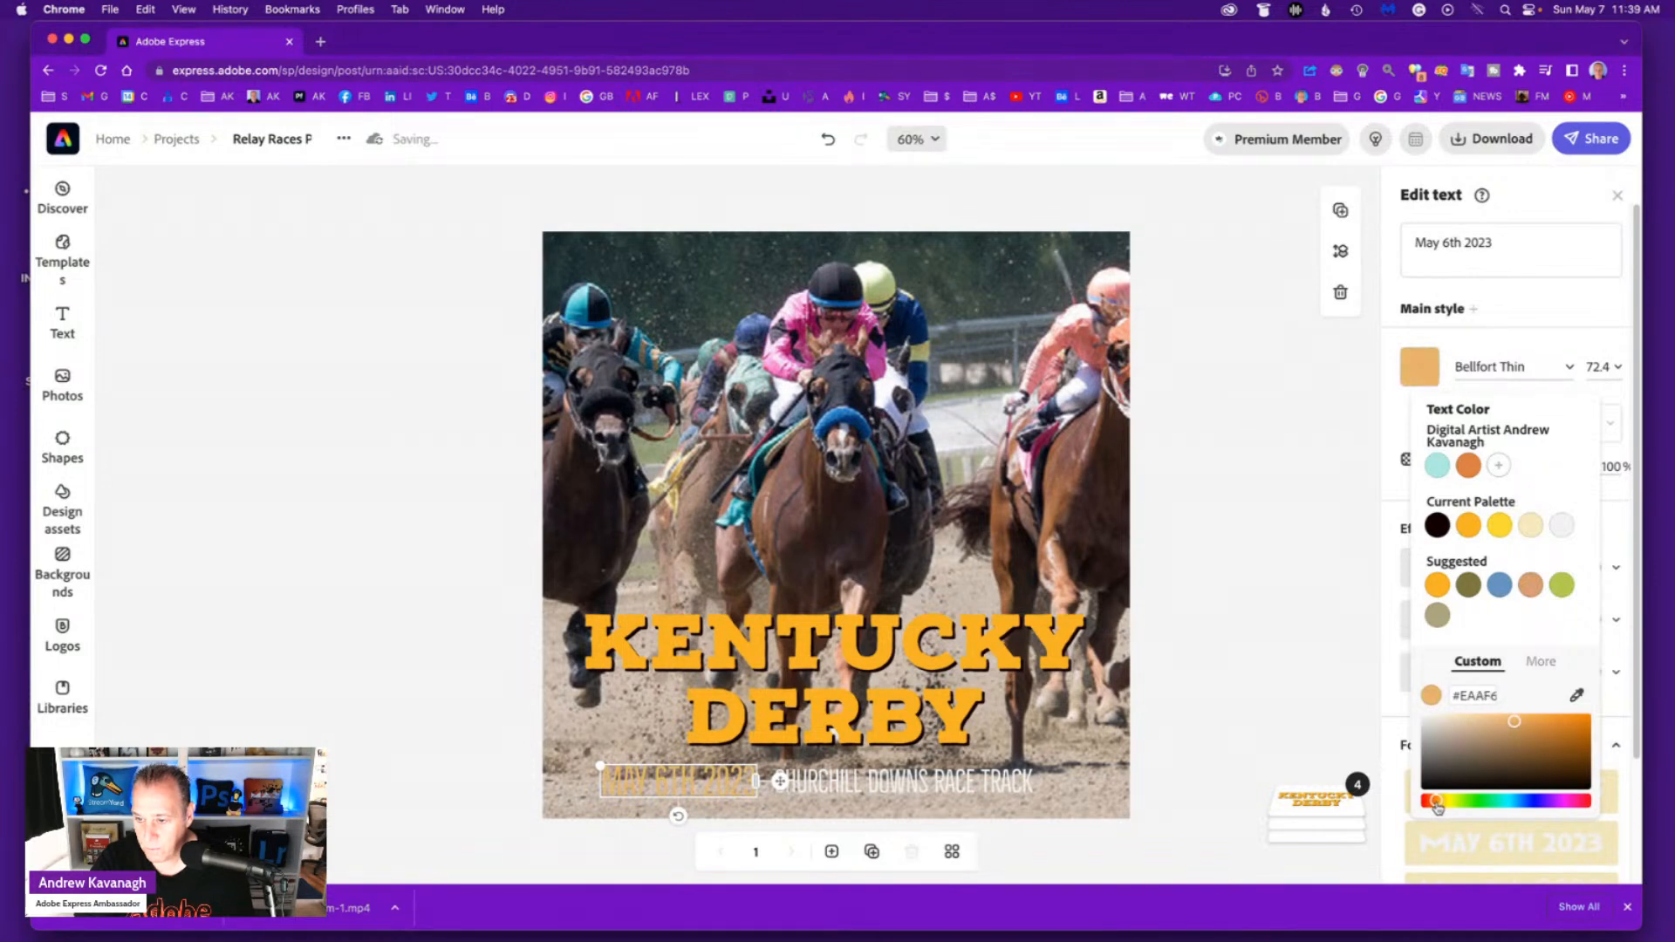
{"action": "left_click", "coordinate": [1544, 721]}
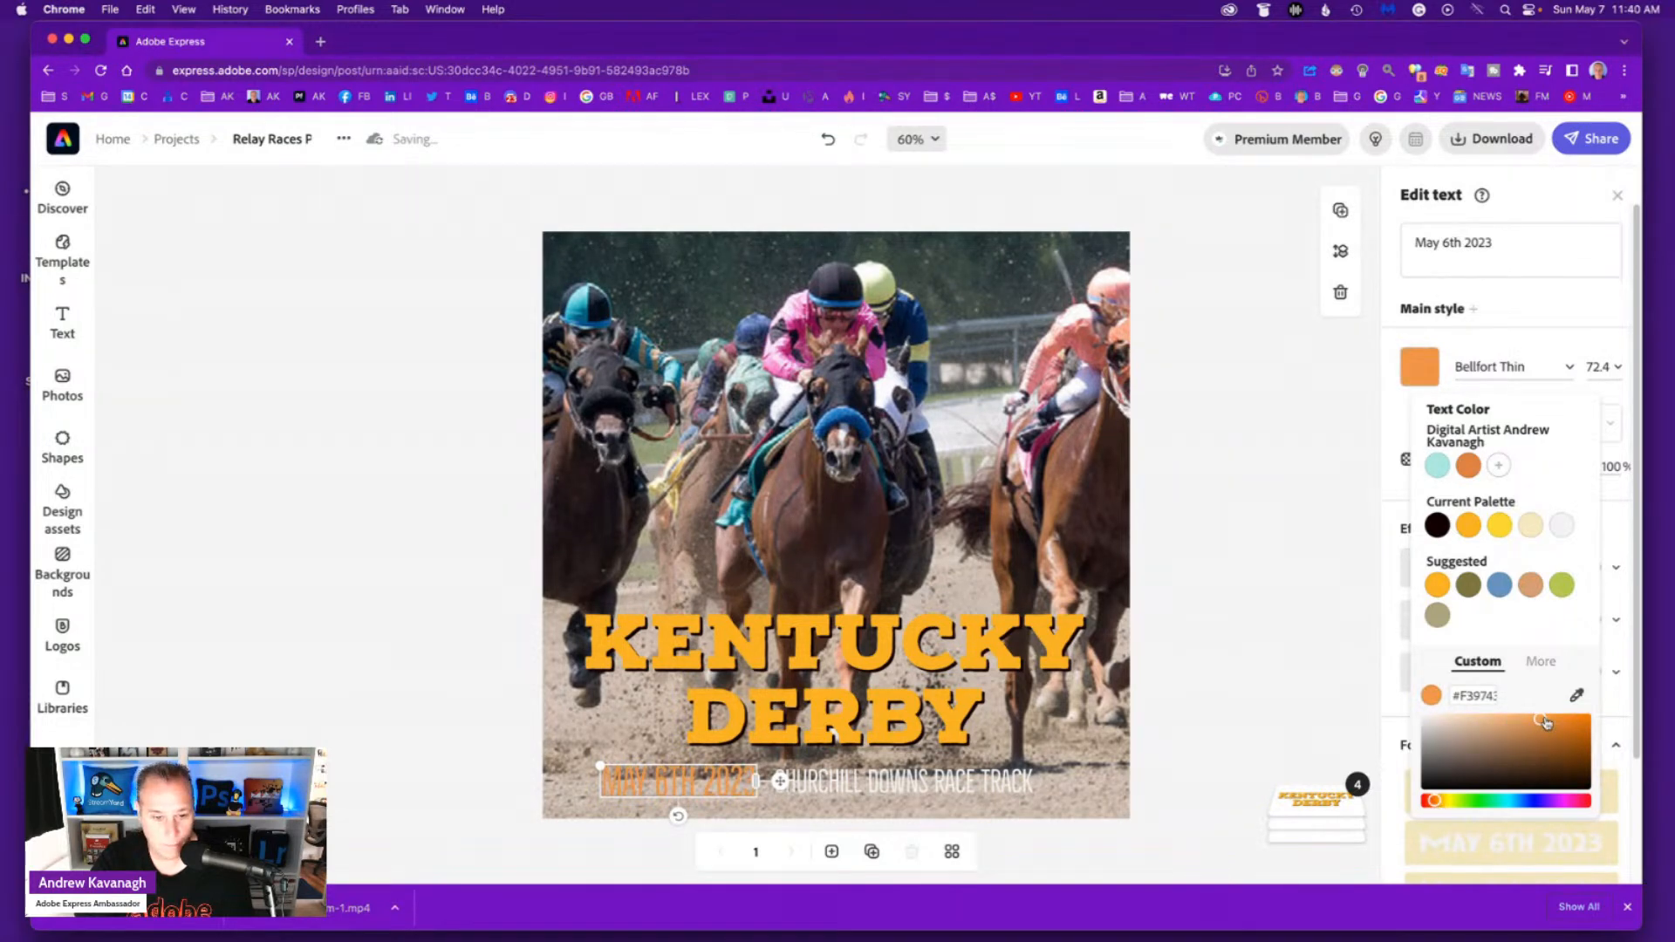
{"action": "left_click_drag", "start_coordinate": [1540, 725], "coordinate": [1479, 722]}
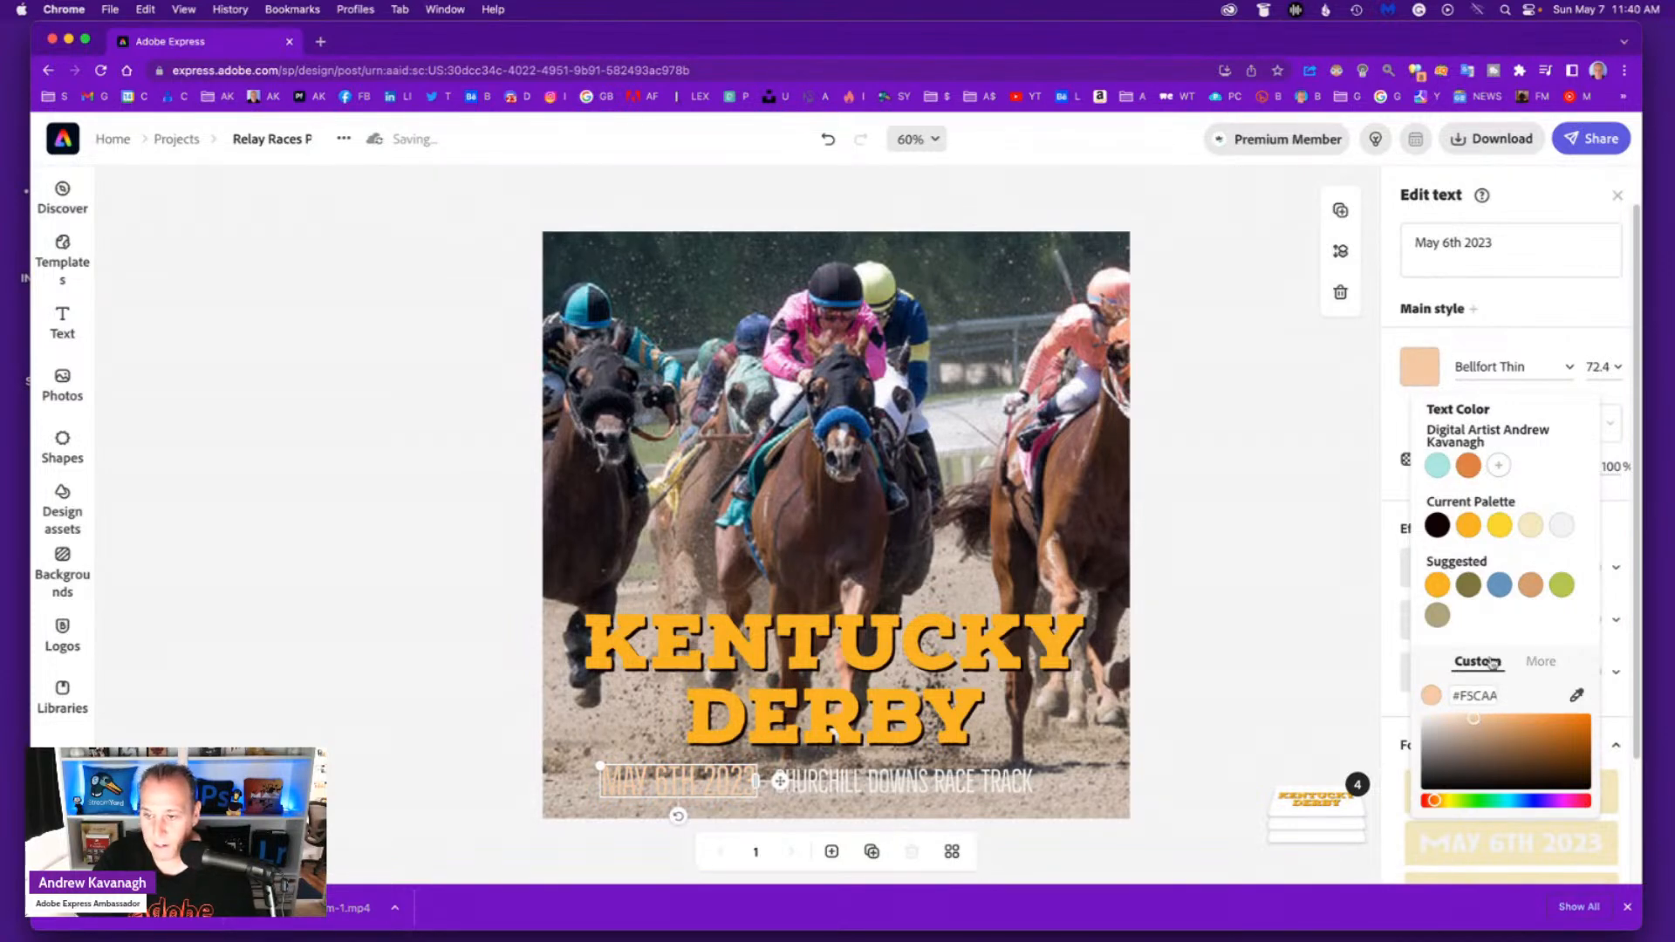
{"action": "left_click", "coordinate": [1437, 467]}
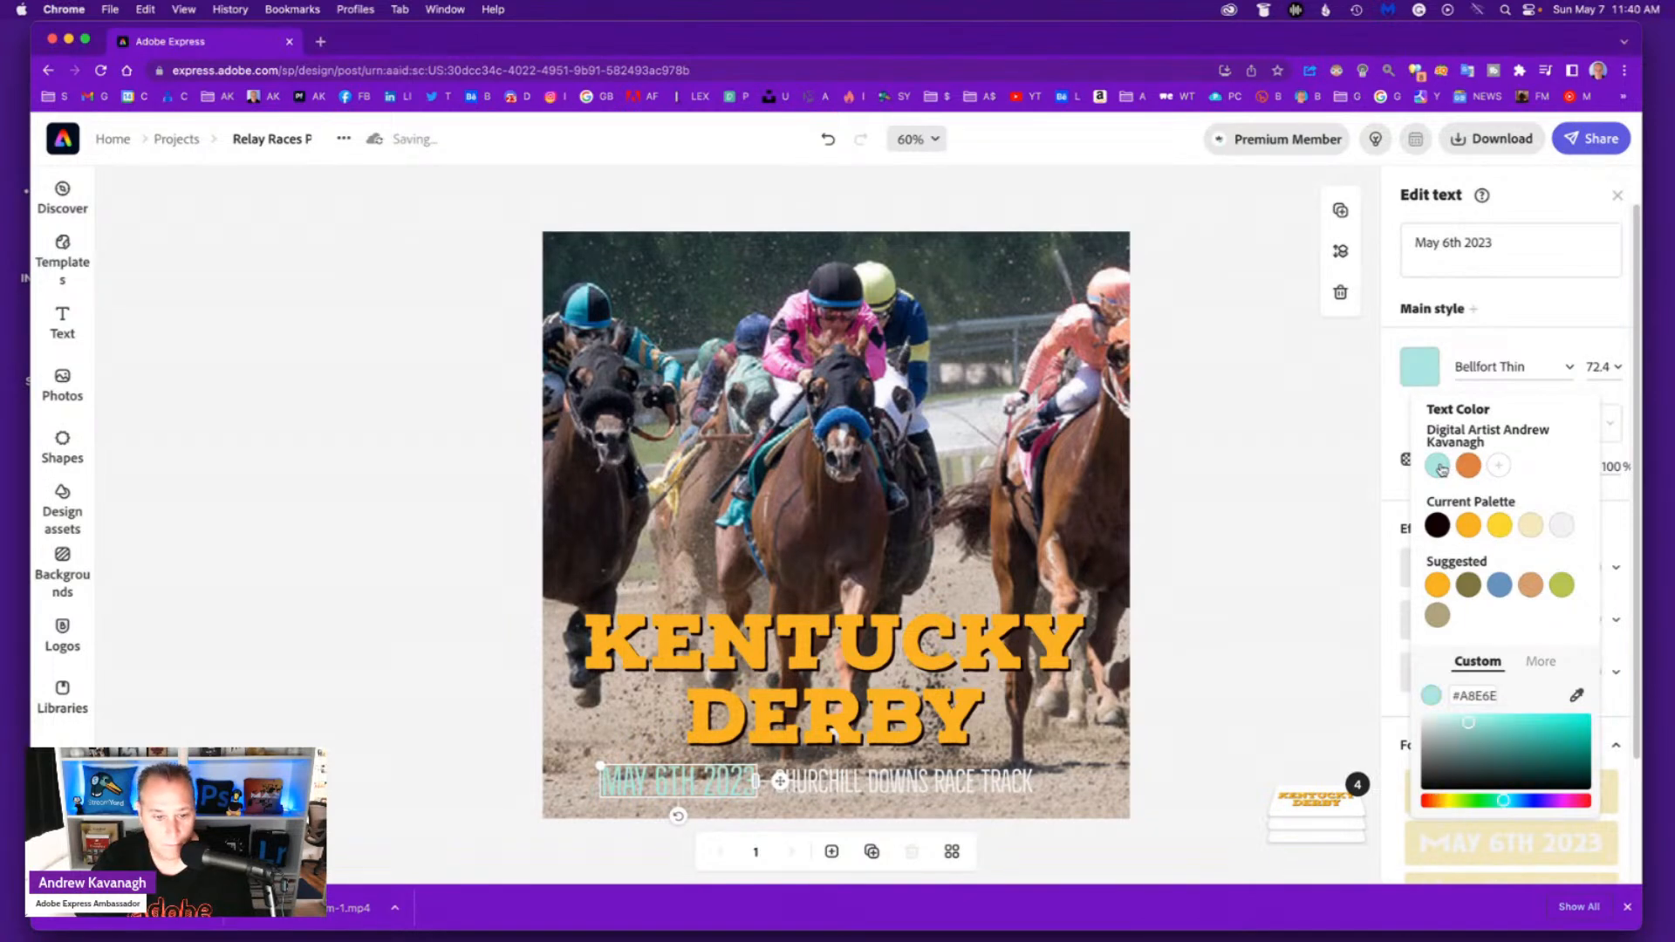
{"action": "left_click", "coordinate": [1563, 527]}
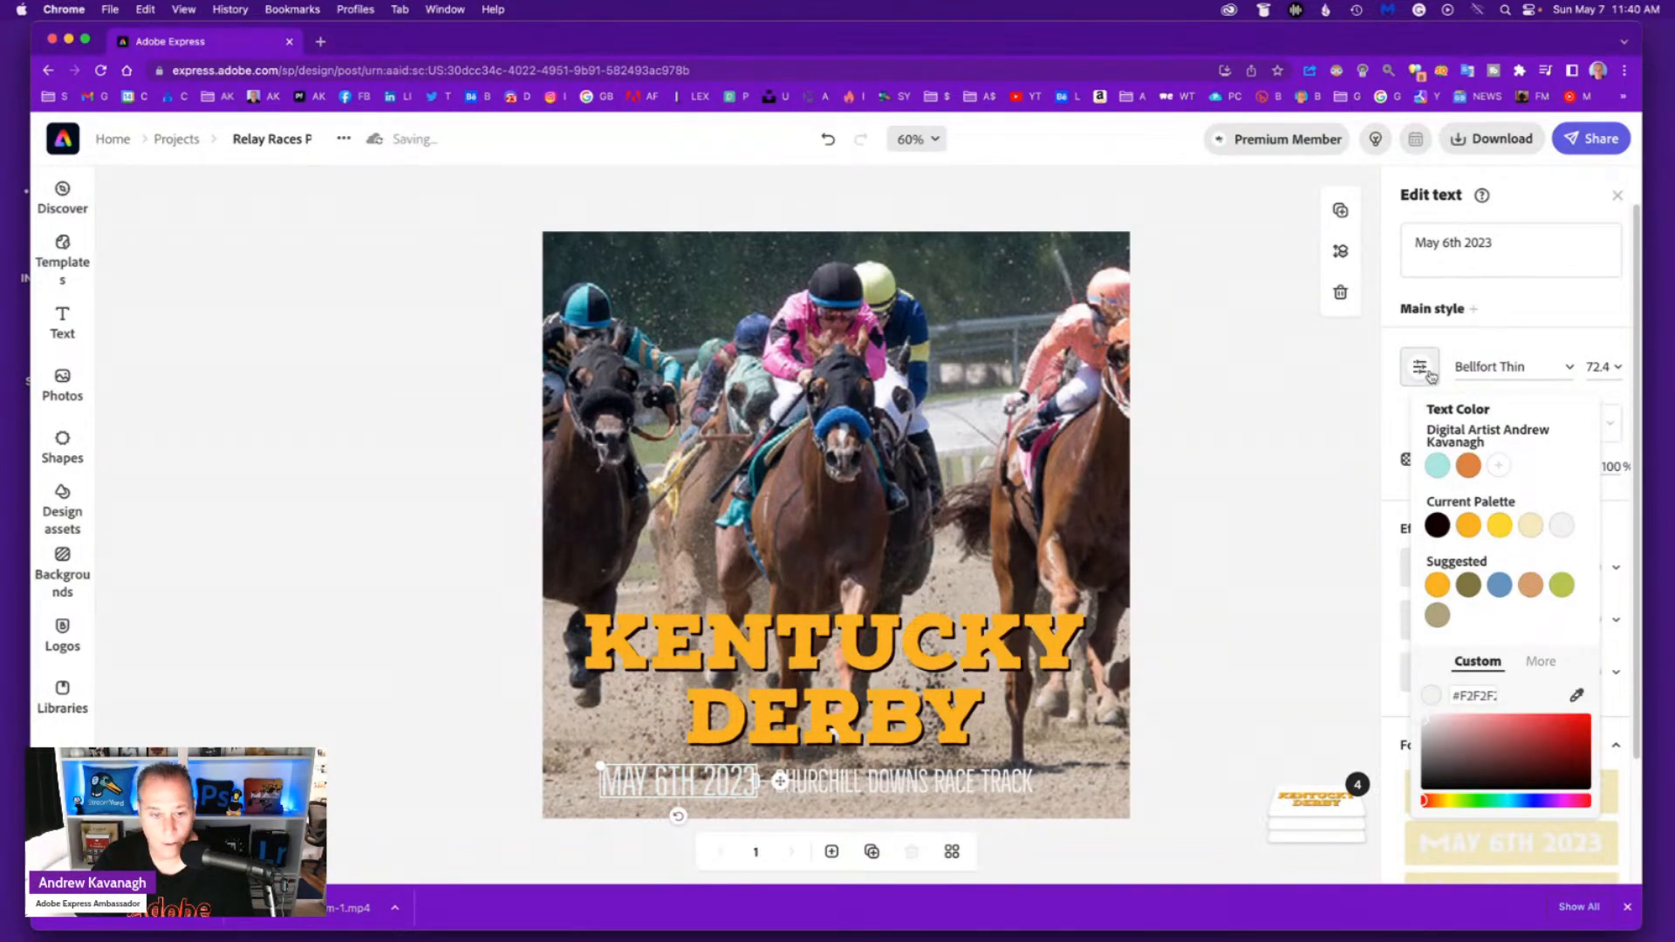
{"action": "left_click", "coordinate": [1267, 643]}
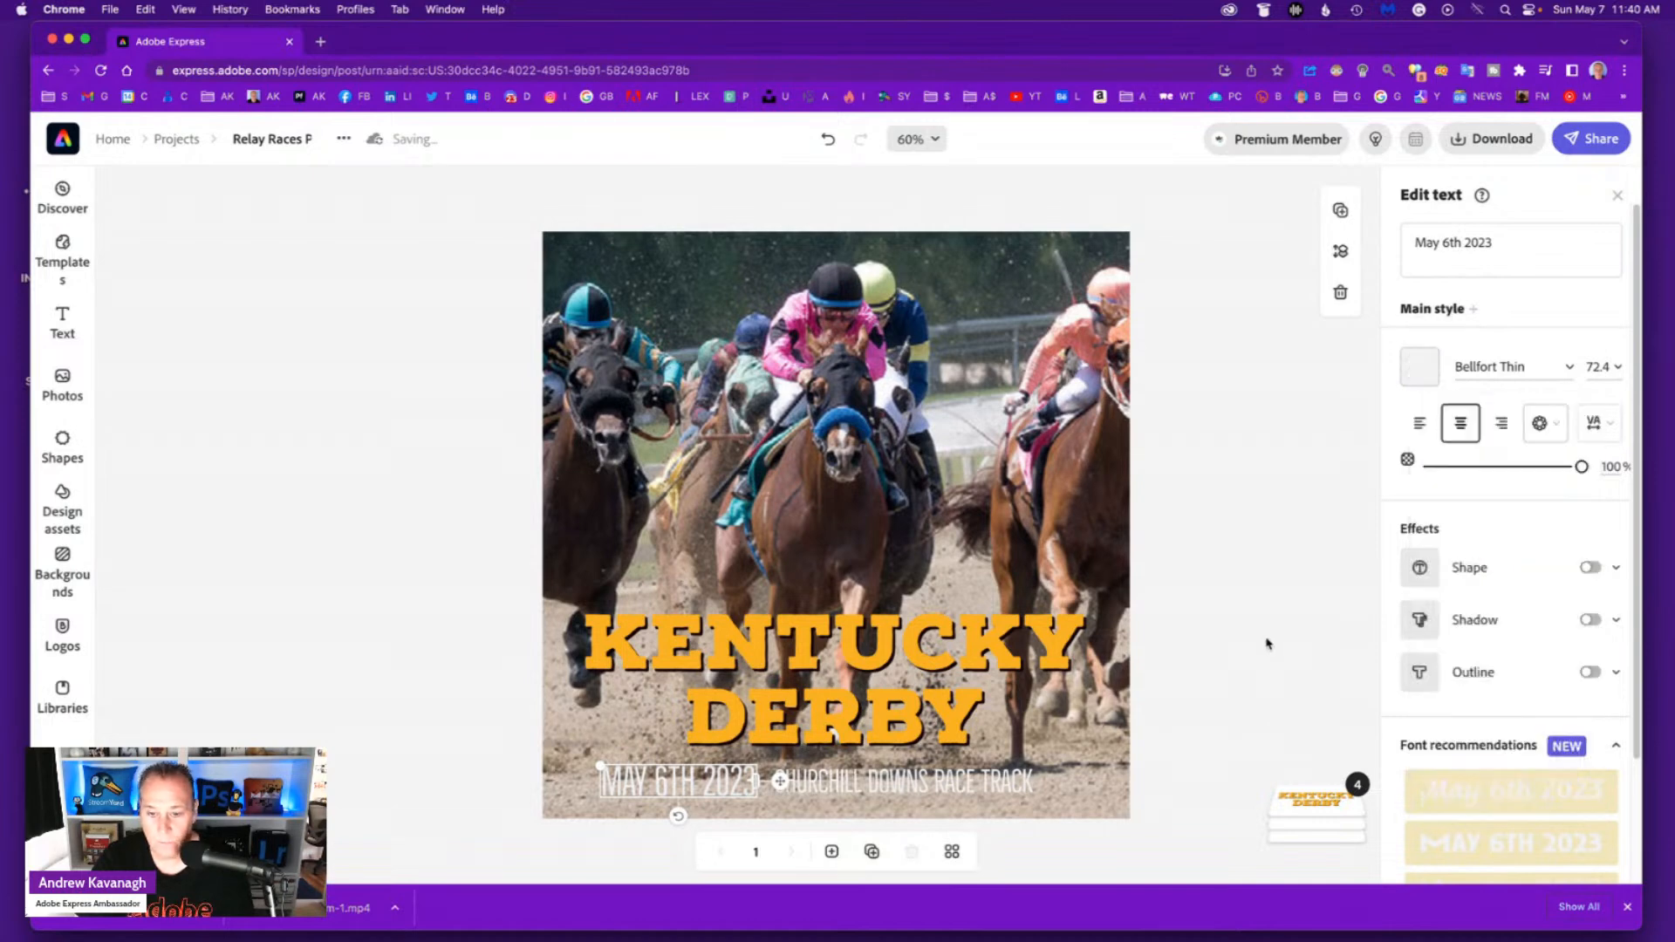
Colour the Churchill Downs race track text with the suggested blue and deepen it to a dark, saturated blue
{"action": "left_click", "coordinate": [1001, 783]}
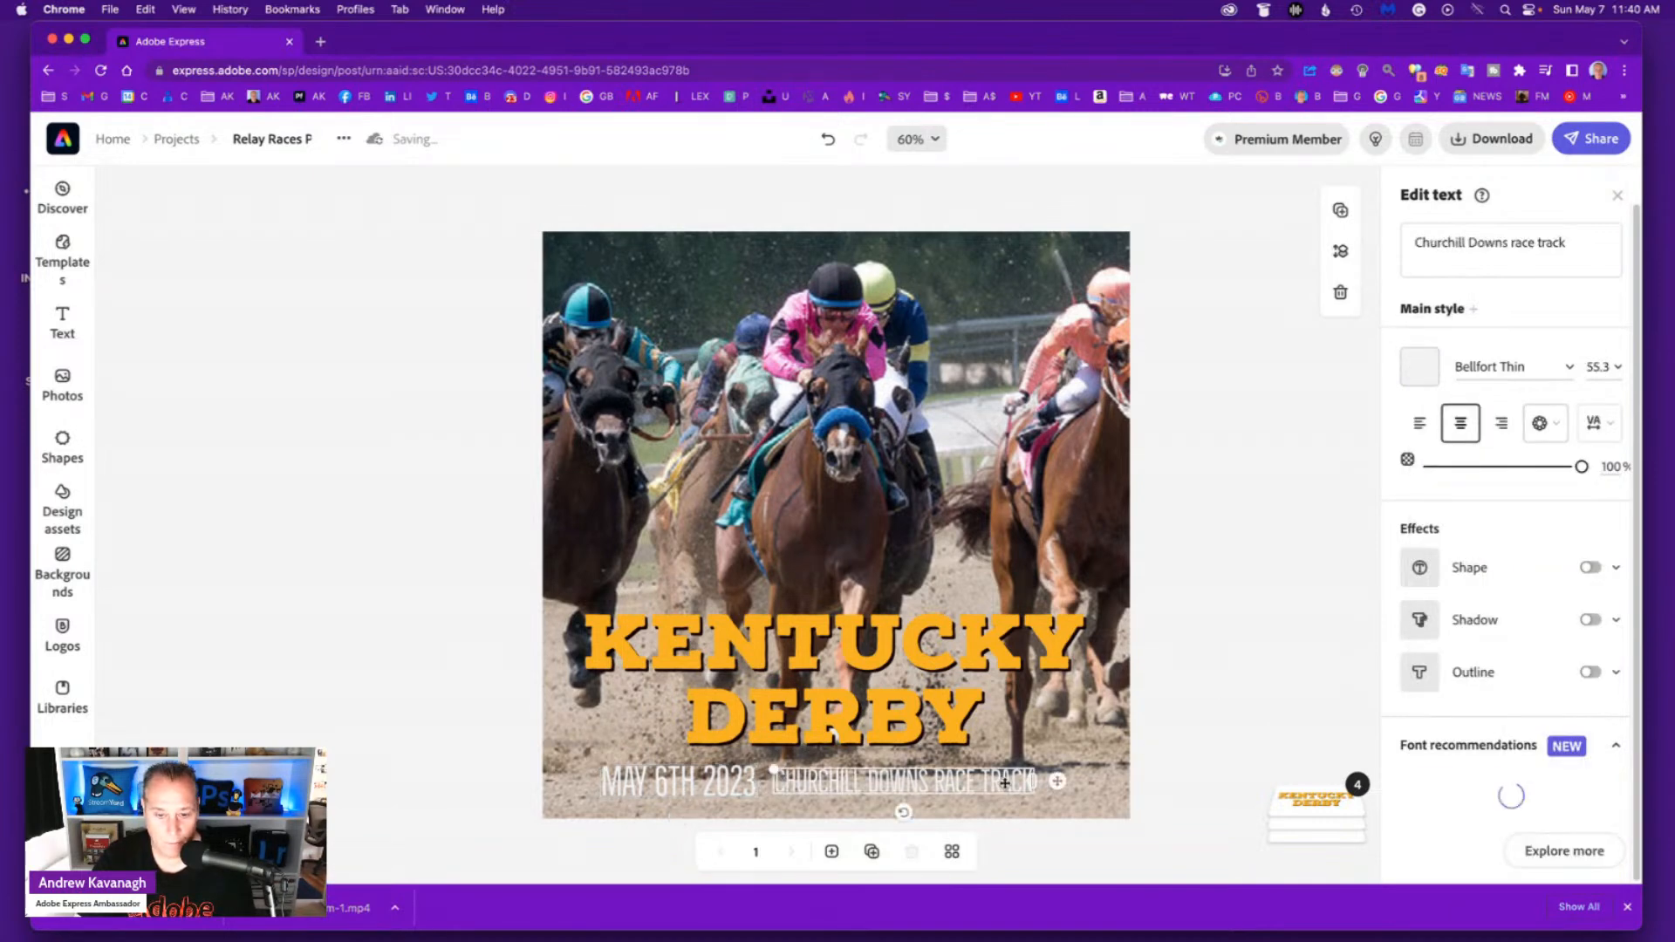
{"action": "left_click", "coordinate": [1420, 368]}
{"action": "left_click", "coordinate": [1437, 465]}
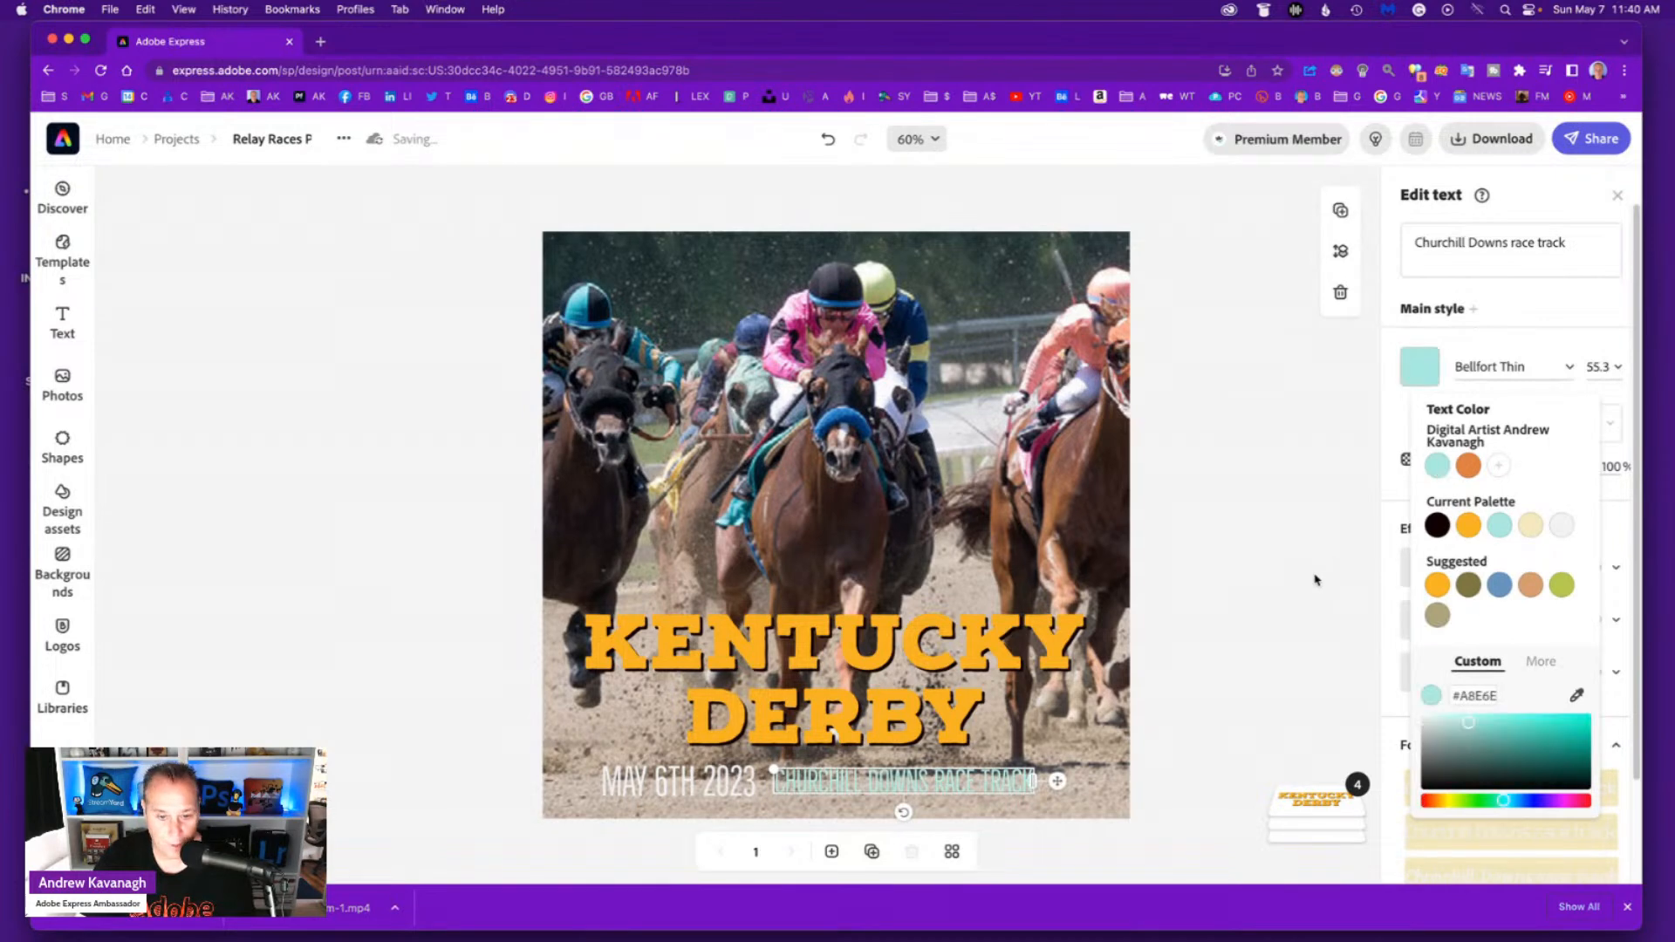
{"action": "left_click", "coordinate": [1500, 586]}
{"action": "left_click", "coordinate": [1559, 752]}
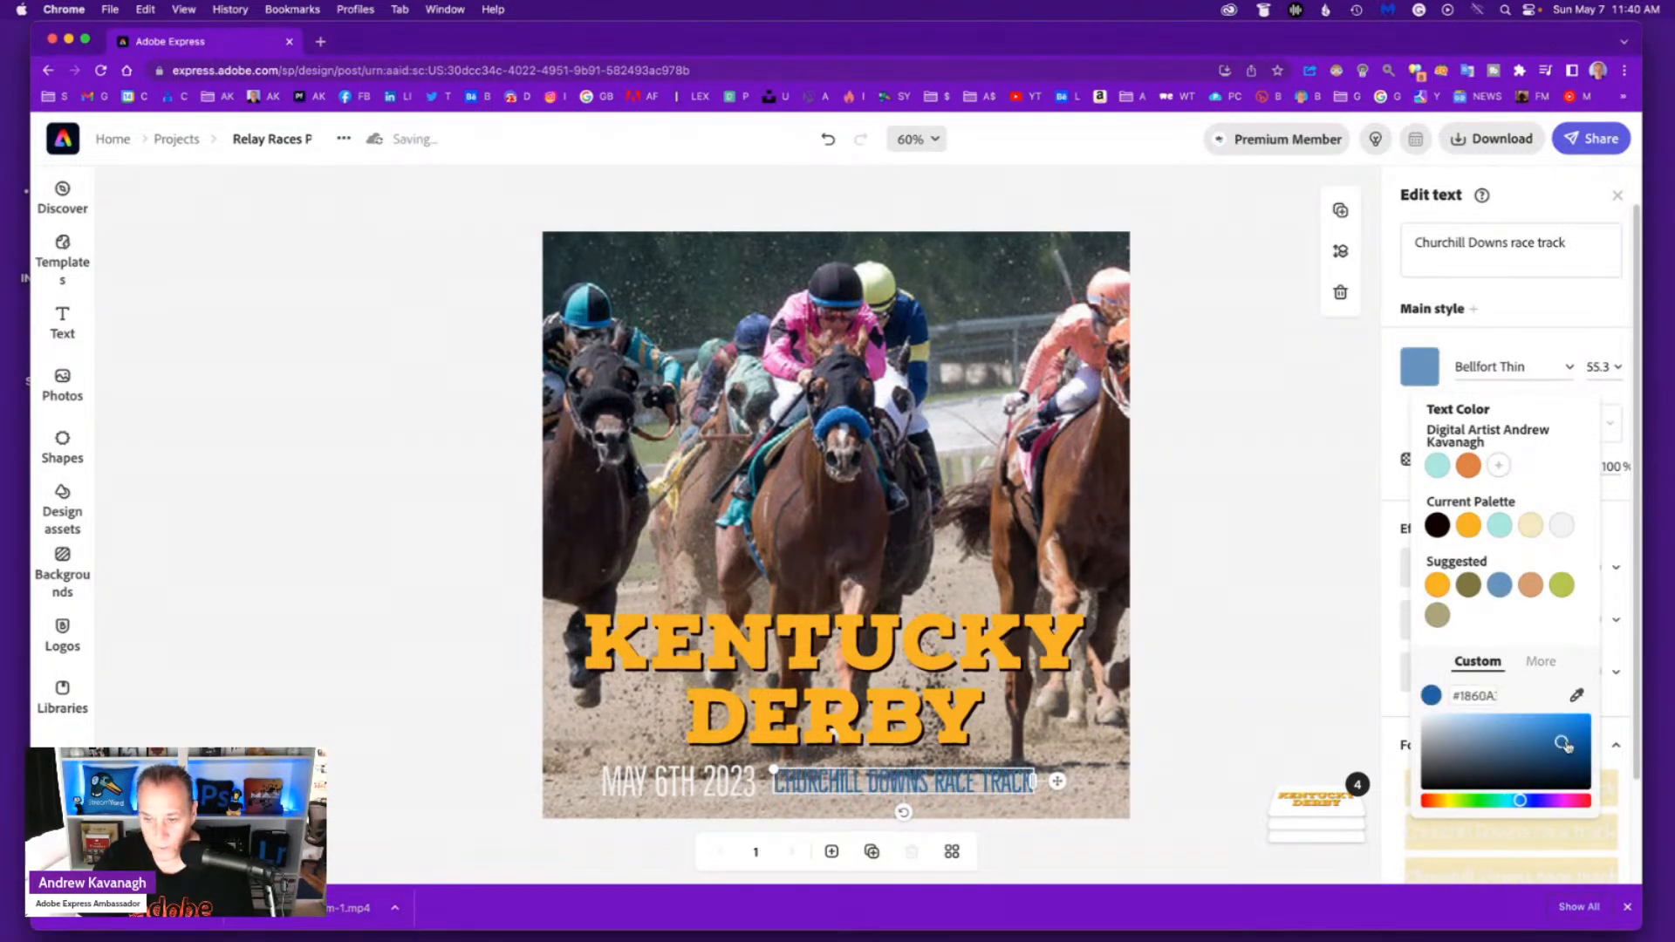
{"action": "left_click", "coordinate": [1125, 783]}
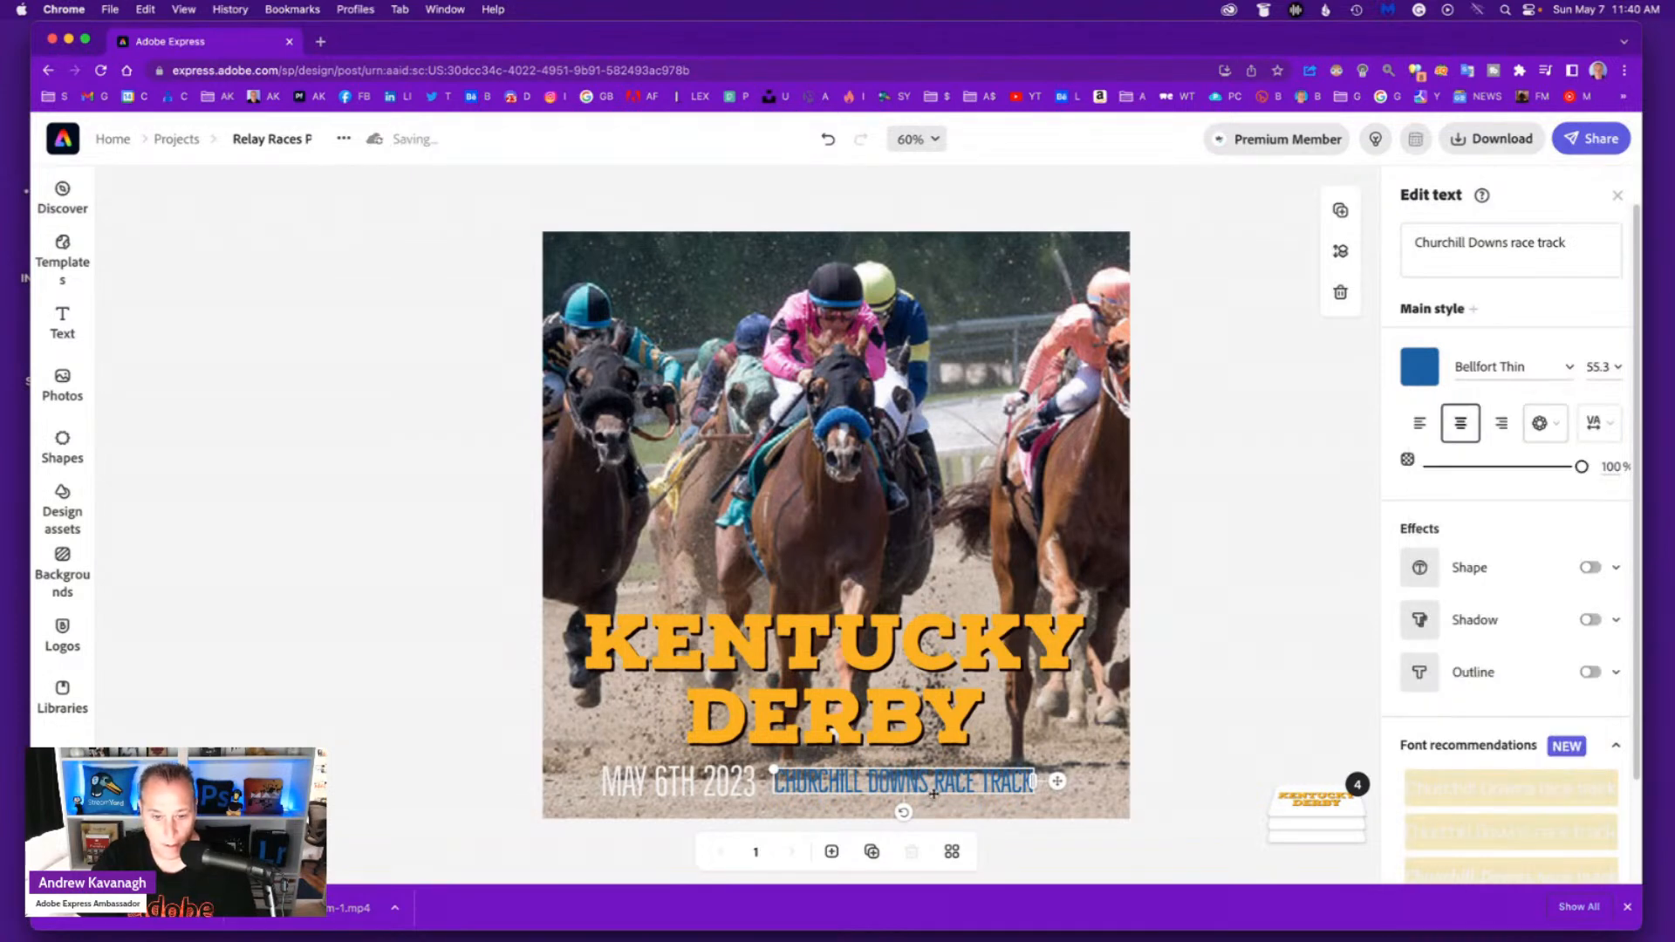
Move the date and venue texts down near the photo's bottom edge, side by side with a small gap between them
{"action": "left_click_drag", "start_coordinate": [940, 780], "coordinate": [977, 799]}
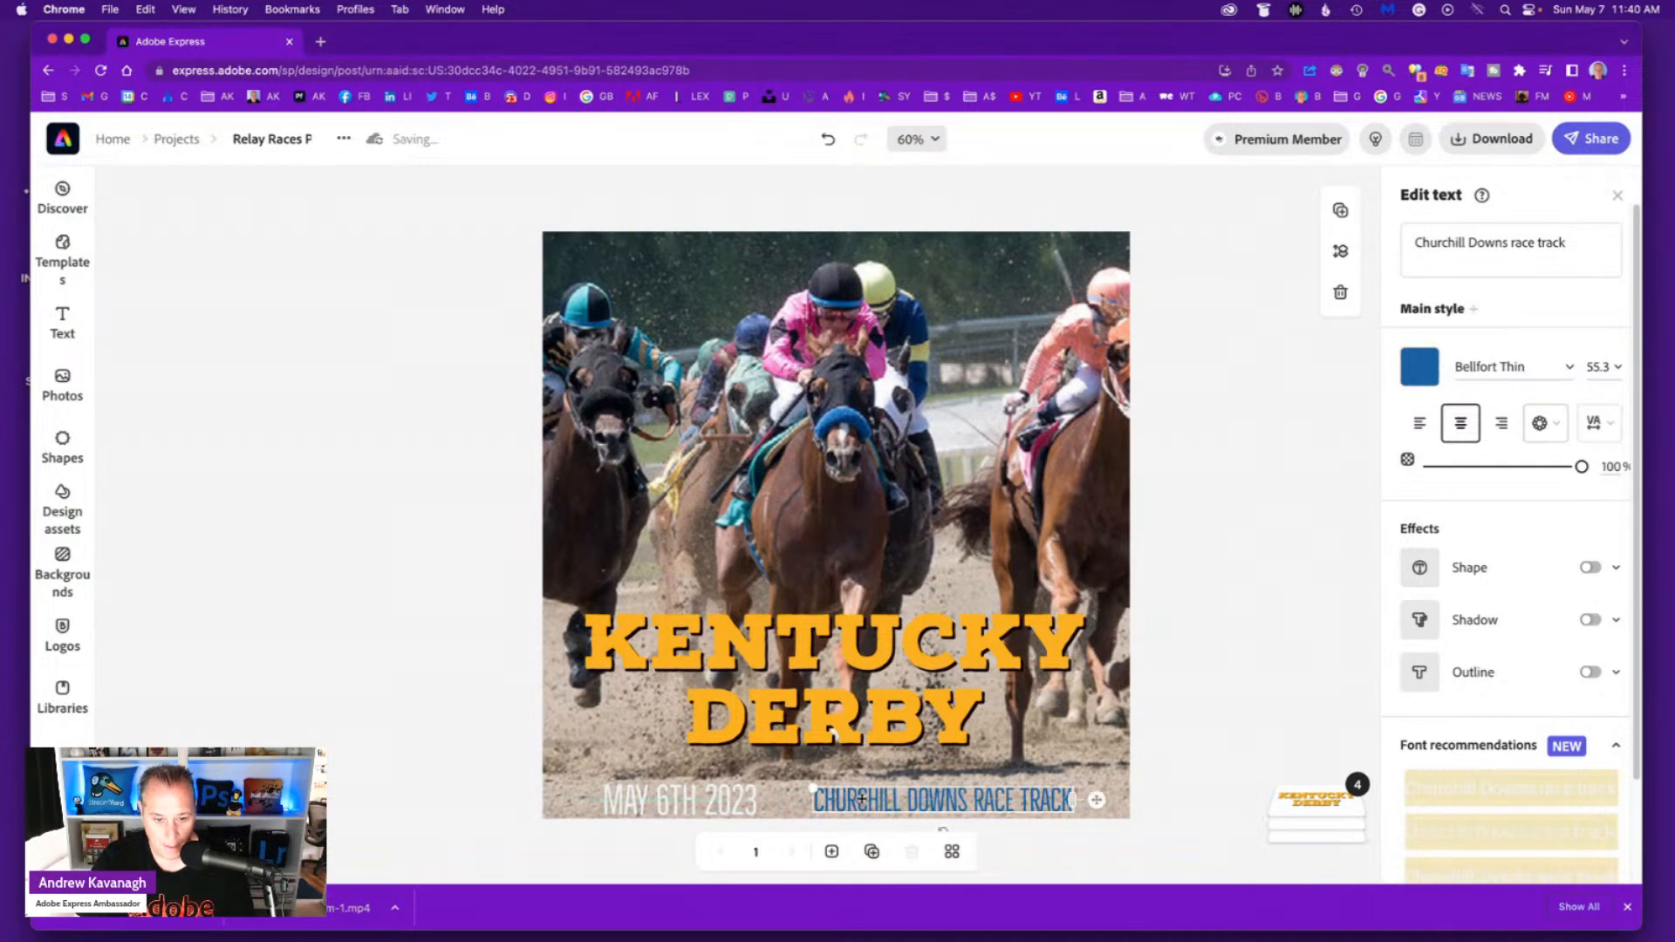
{"action": "left_click_drag", "start_coordinate": [861, 801], "coordinate": [828, 801]}
{"action": "left_click", "coordinate": [1300, 589]}
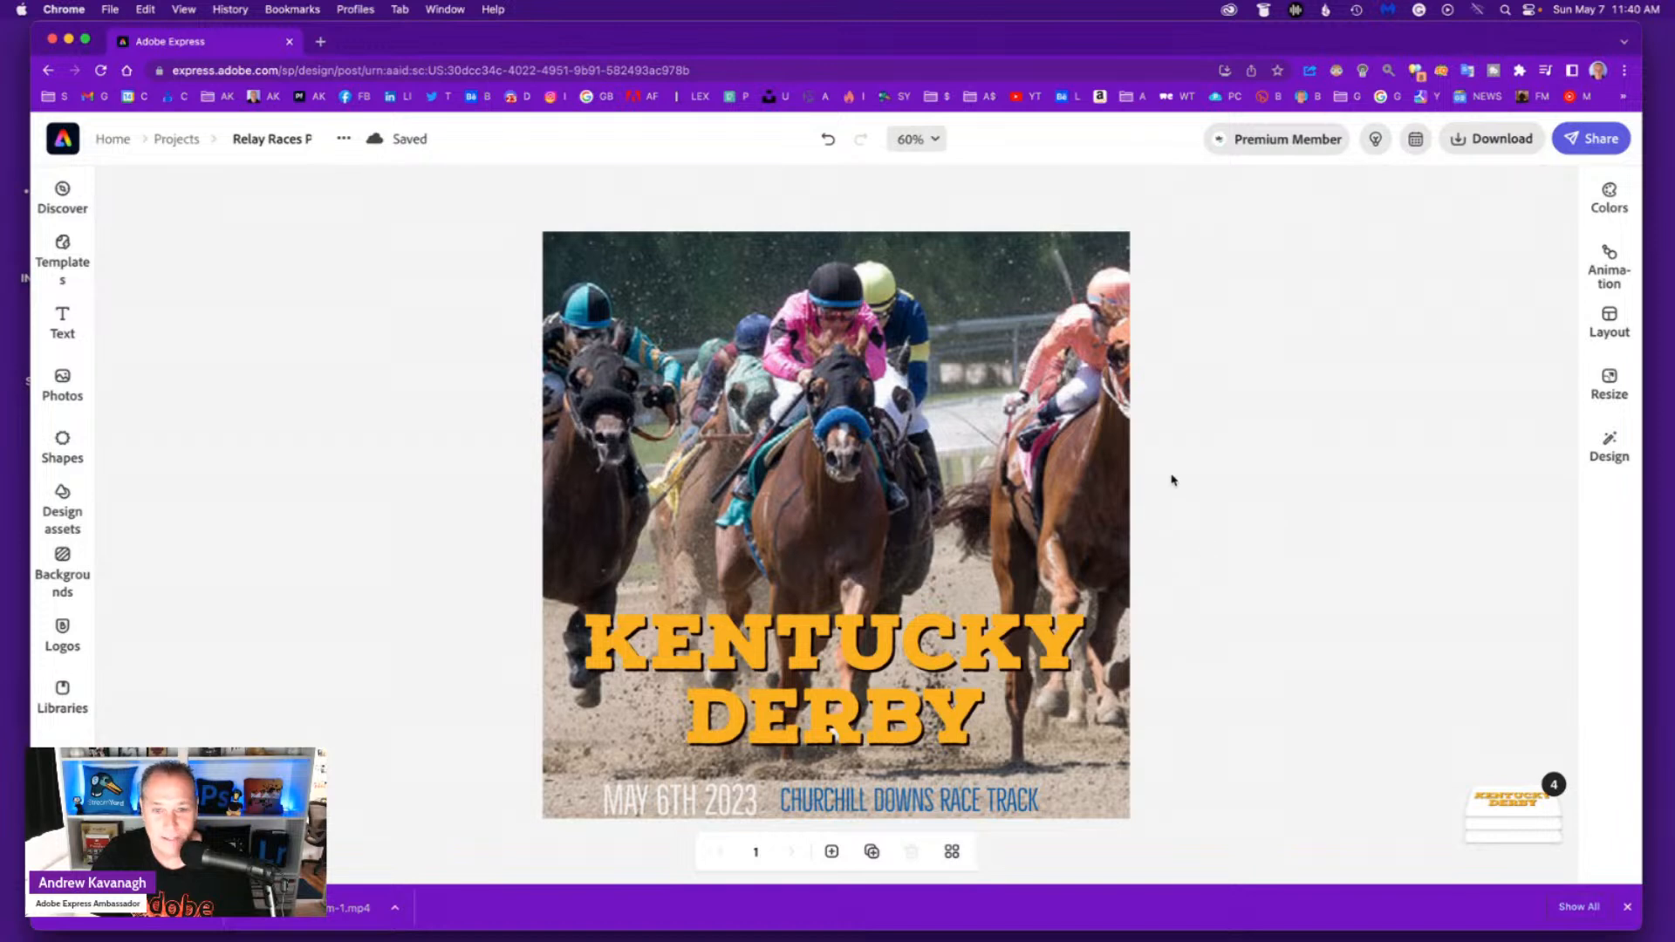
Rename the project as "Kentucky Derby"
{"action": "left_click", "coordinate": [298, 139]}
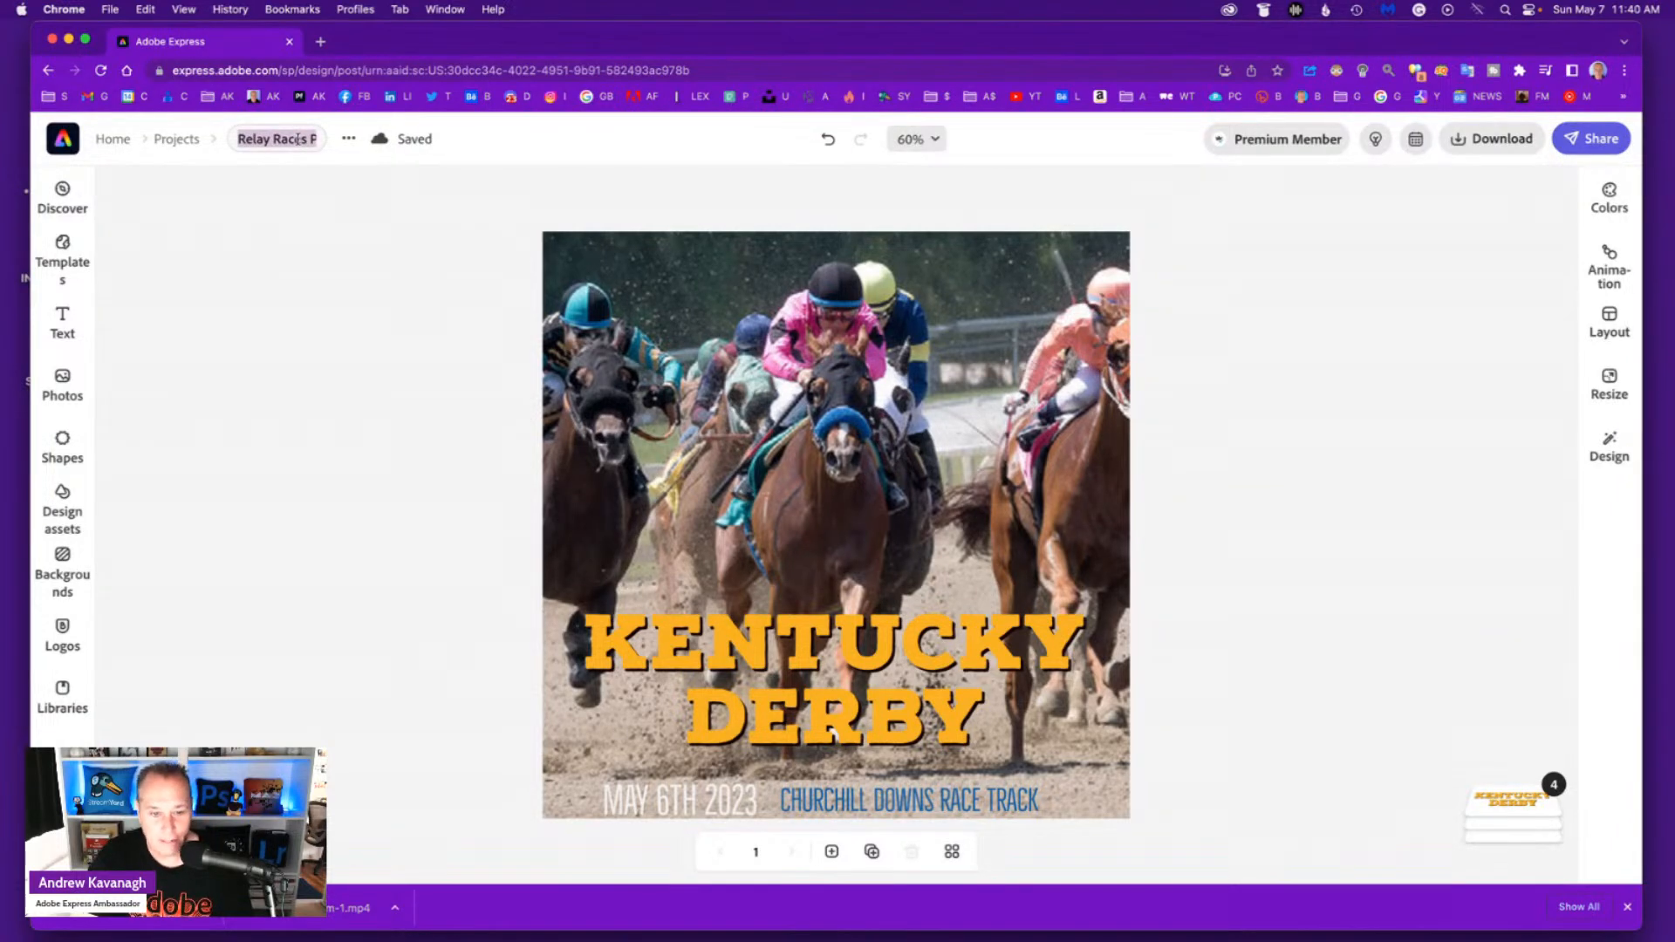
{"action": "type", "text": "Kentu"}
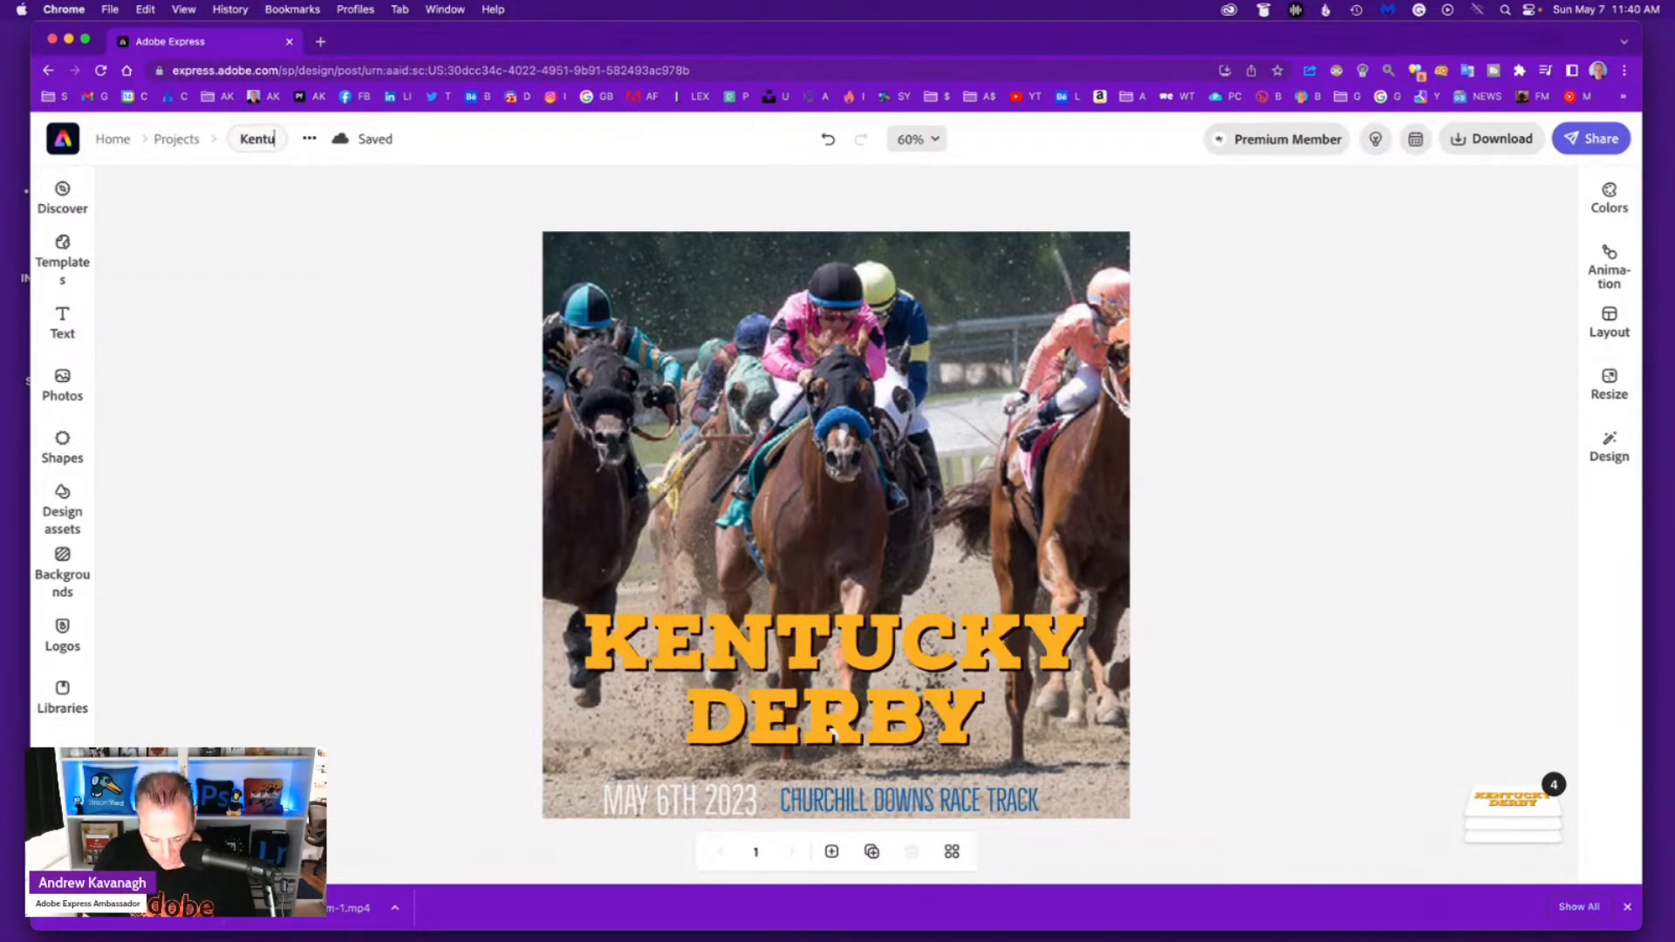
{"action": "type", "text": "cky"}
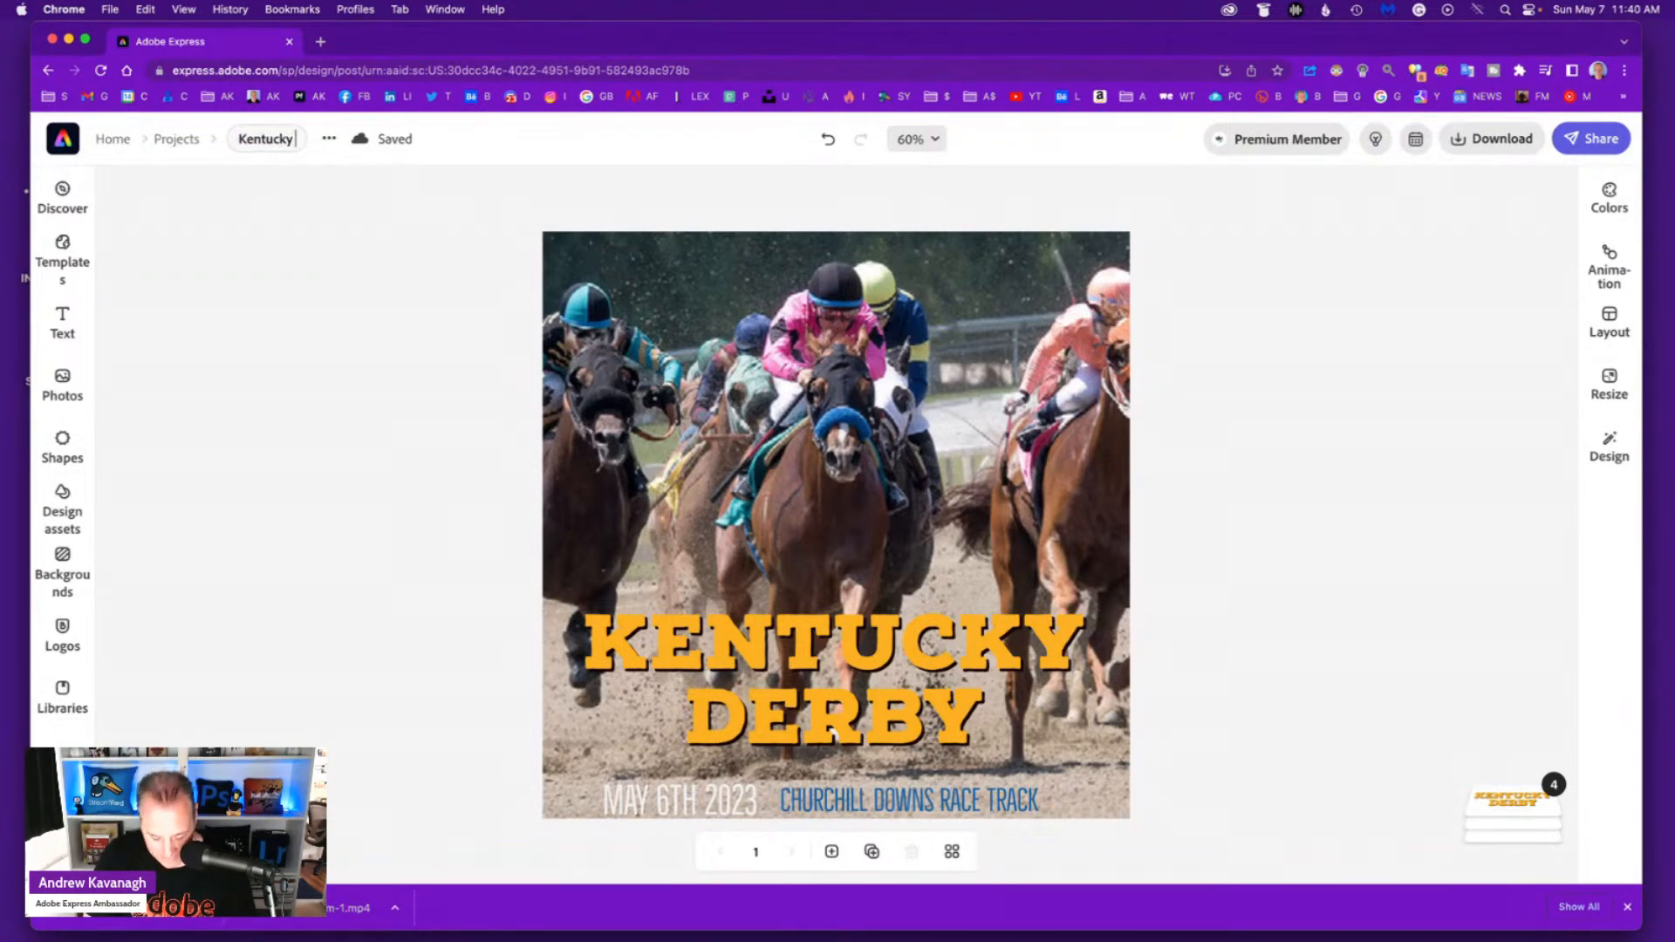
{"action": "type", "text": " Derby"}
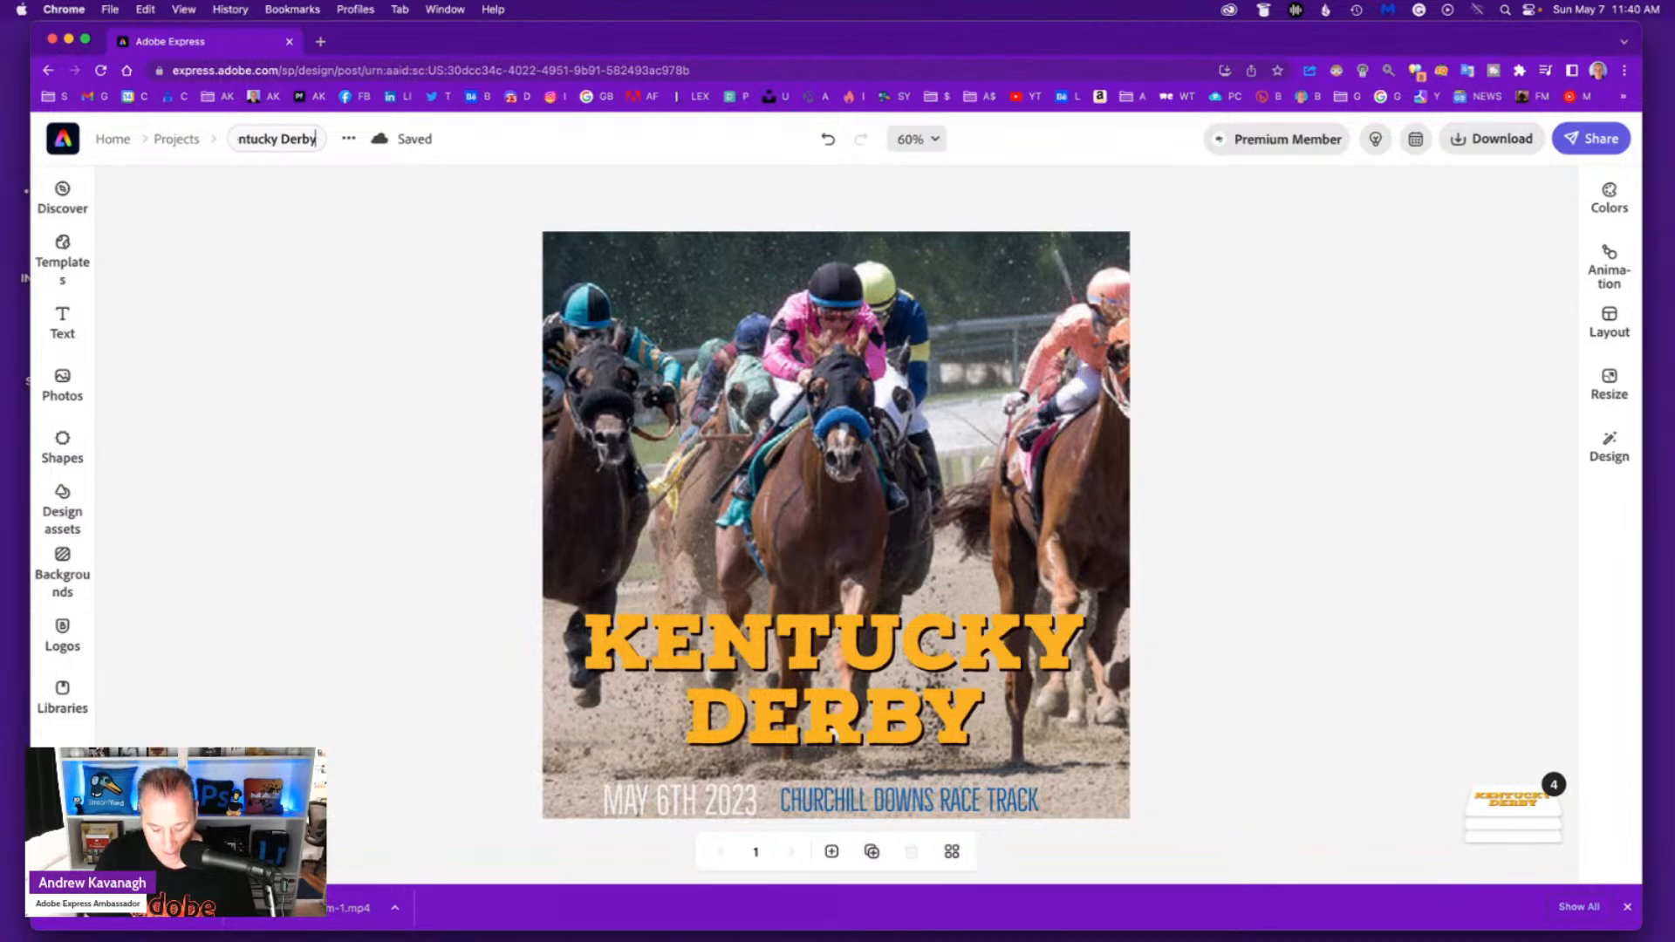
{"action": "key", "text": "Return"}
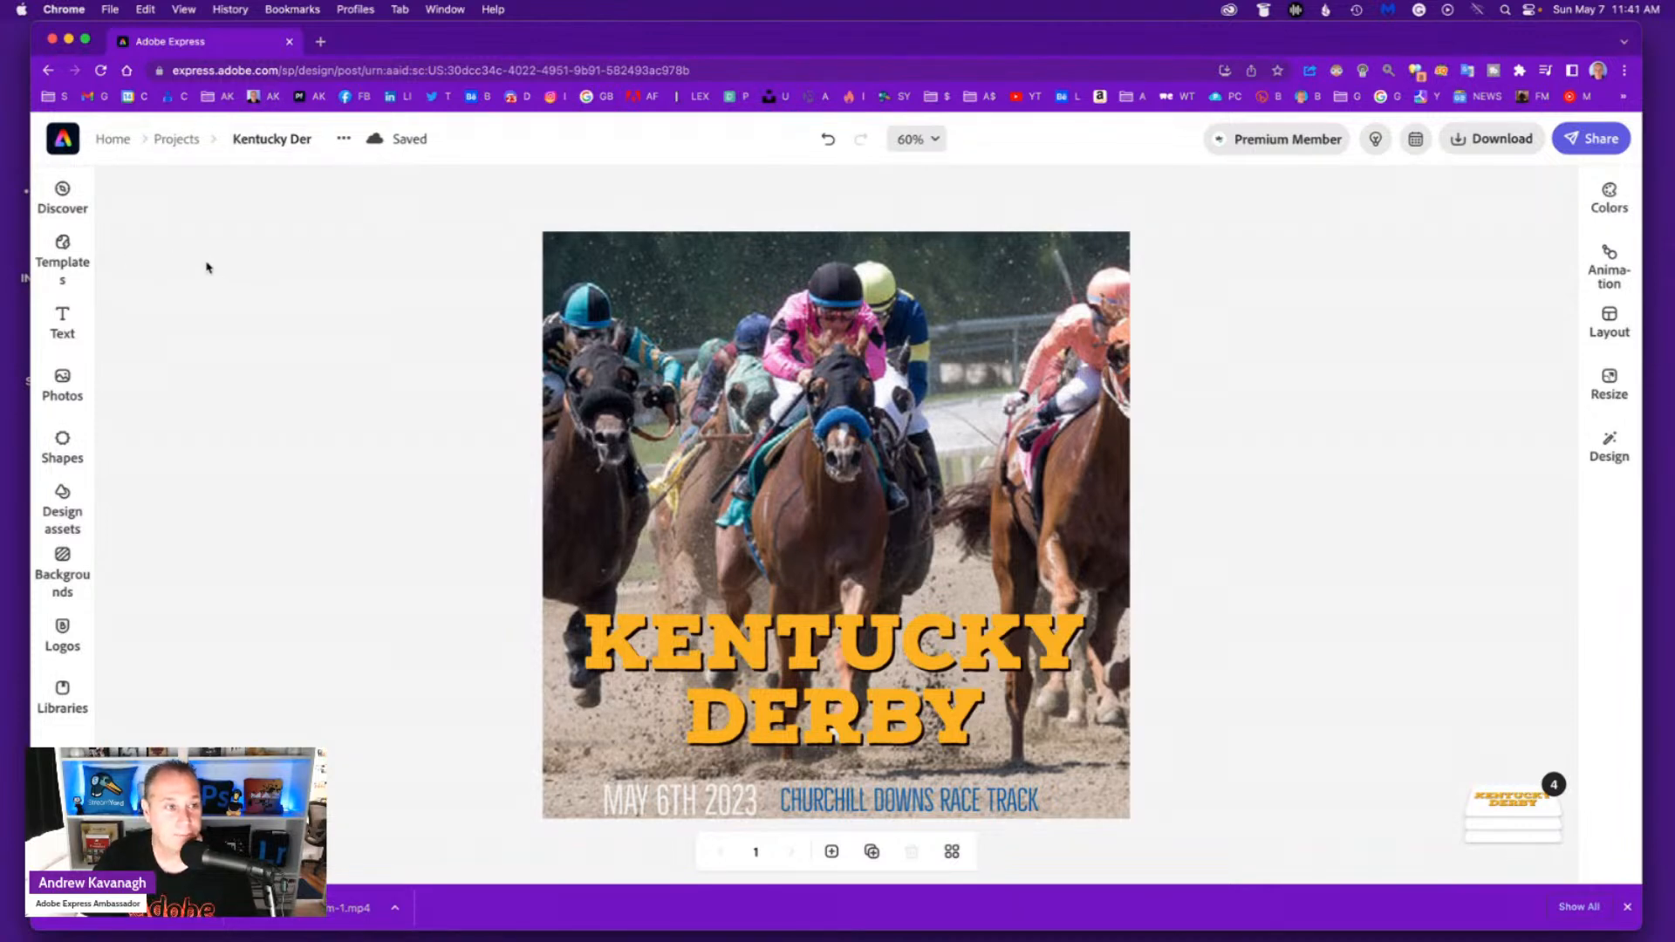
Leave the Kentucky Derby design and return to the home page
{"action": "left_click", "coordinate": [69, 214]}
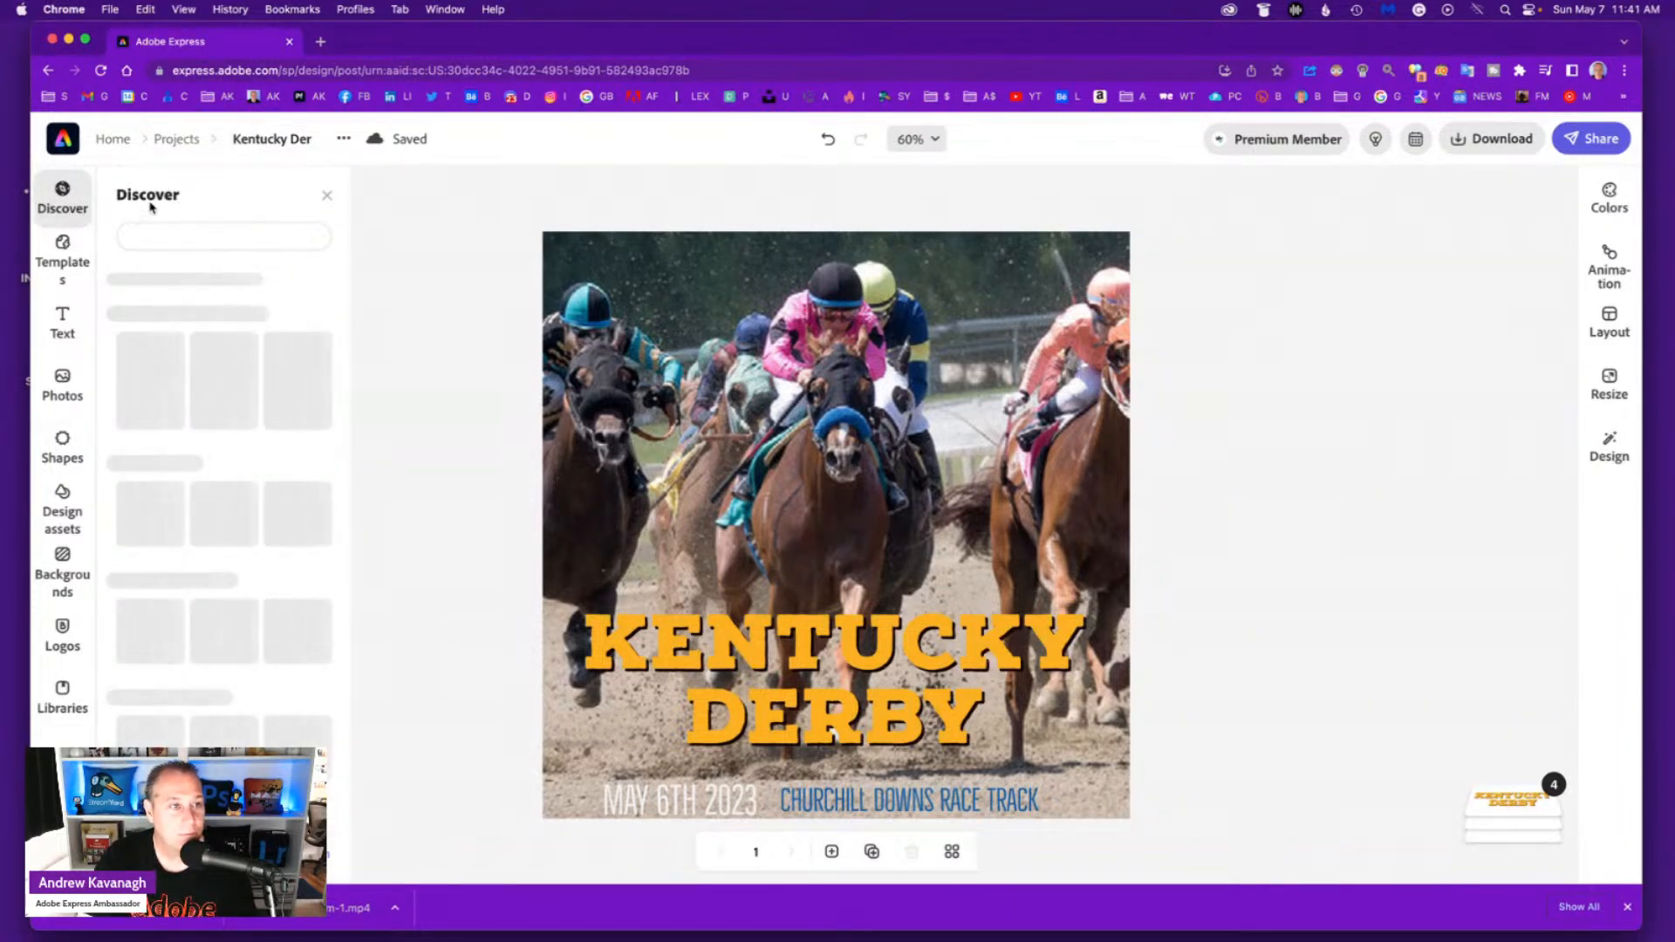
{"action": "left_click", "coordinate": [113, 141]}
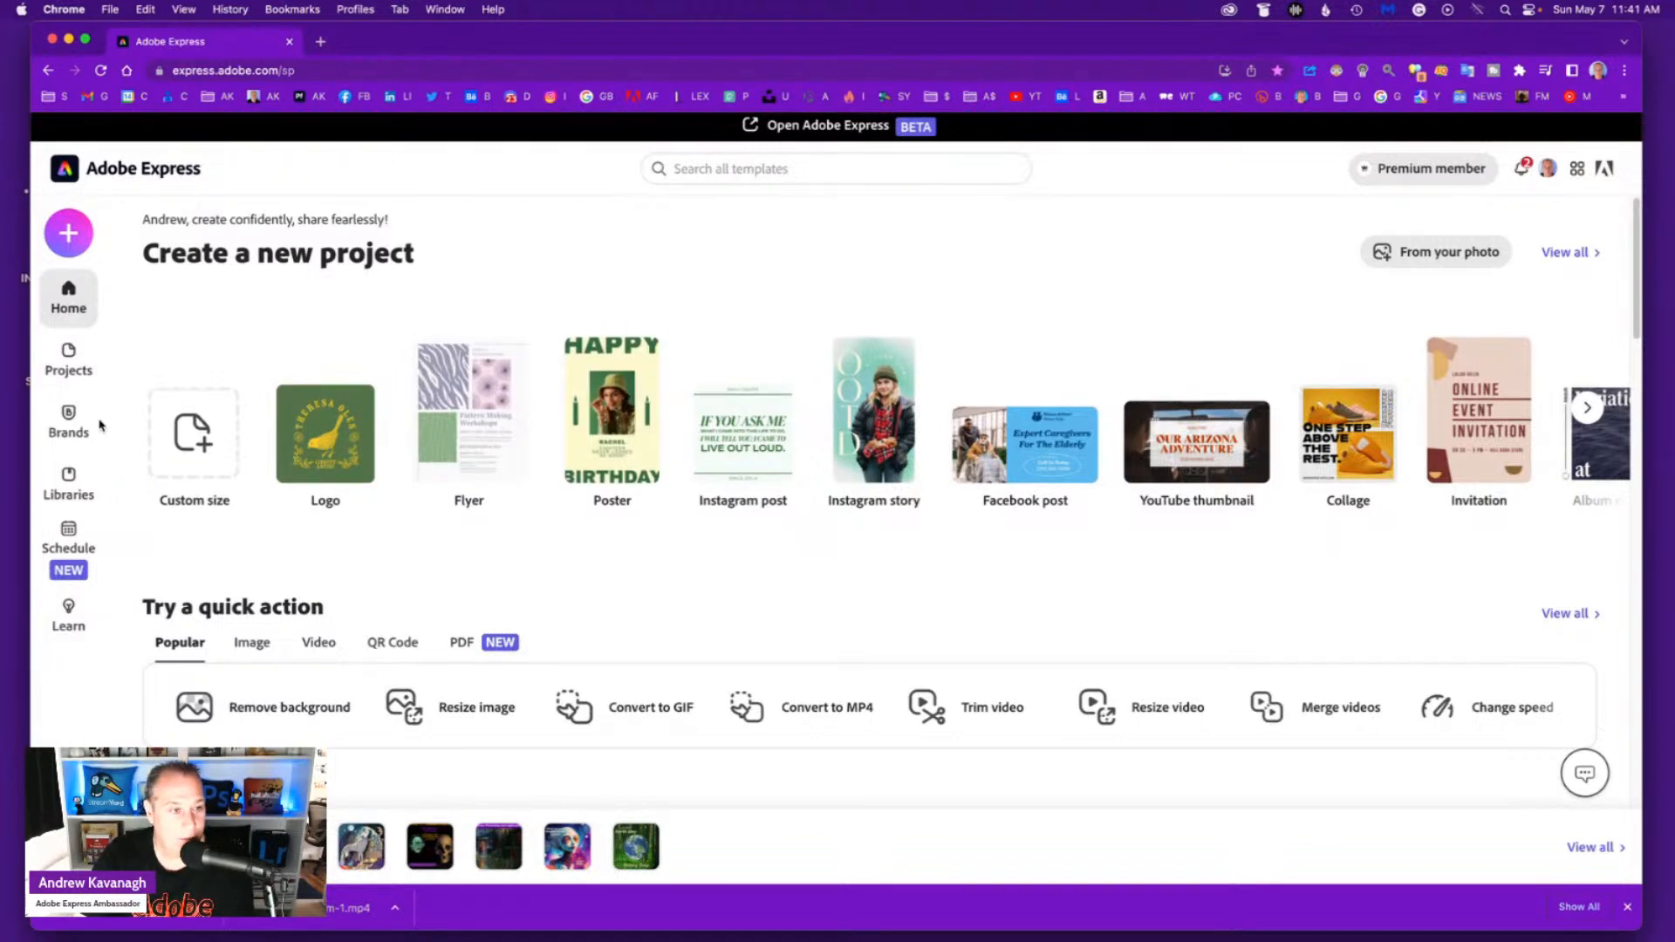
Look over the management options for the Kentucky Derby project in the projects list
{"action": "left_click", "coordinate": [69, 362]}
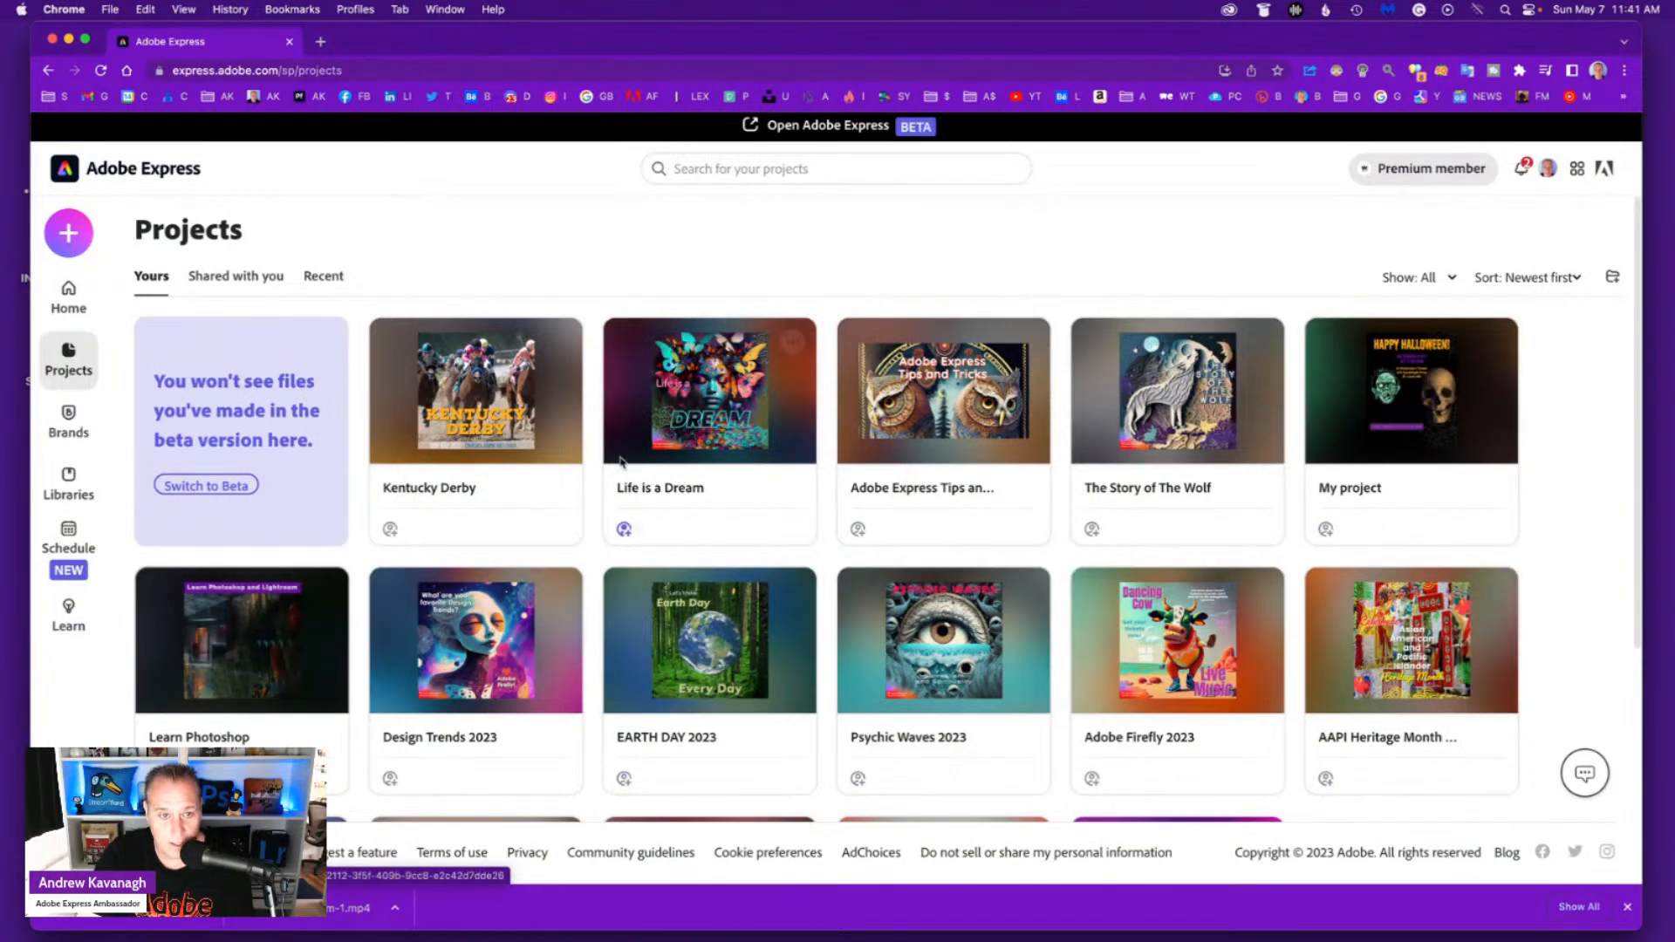
{"action": "left_click", "coordinate": [560, 342]}
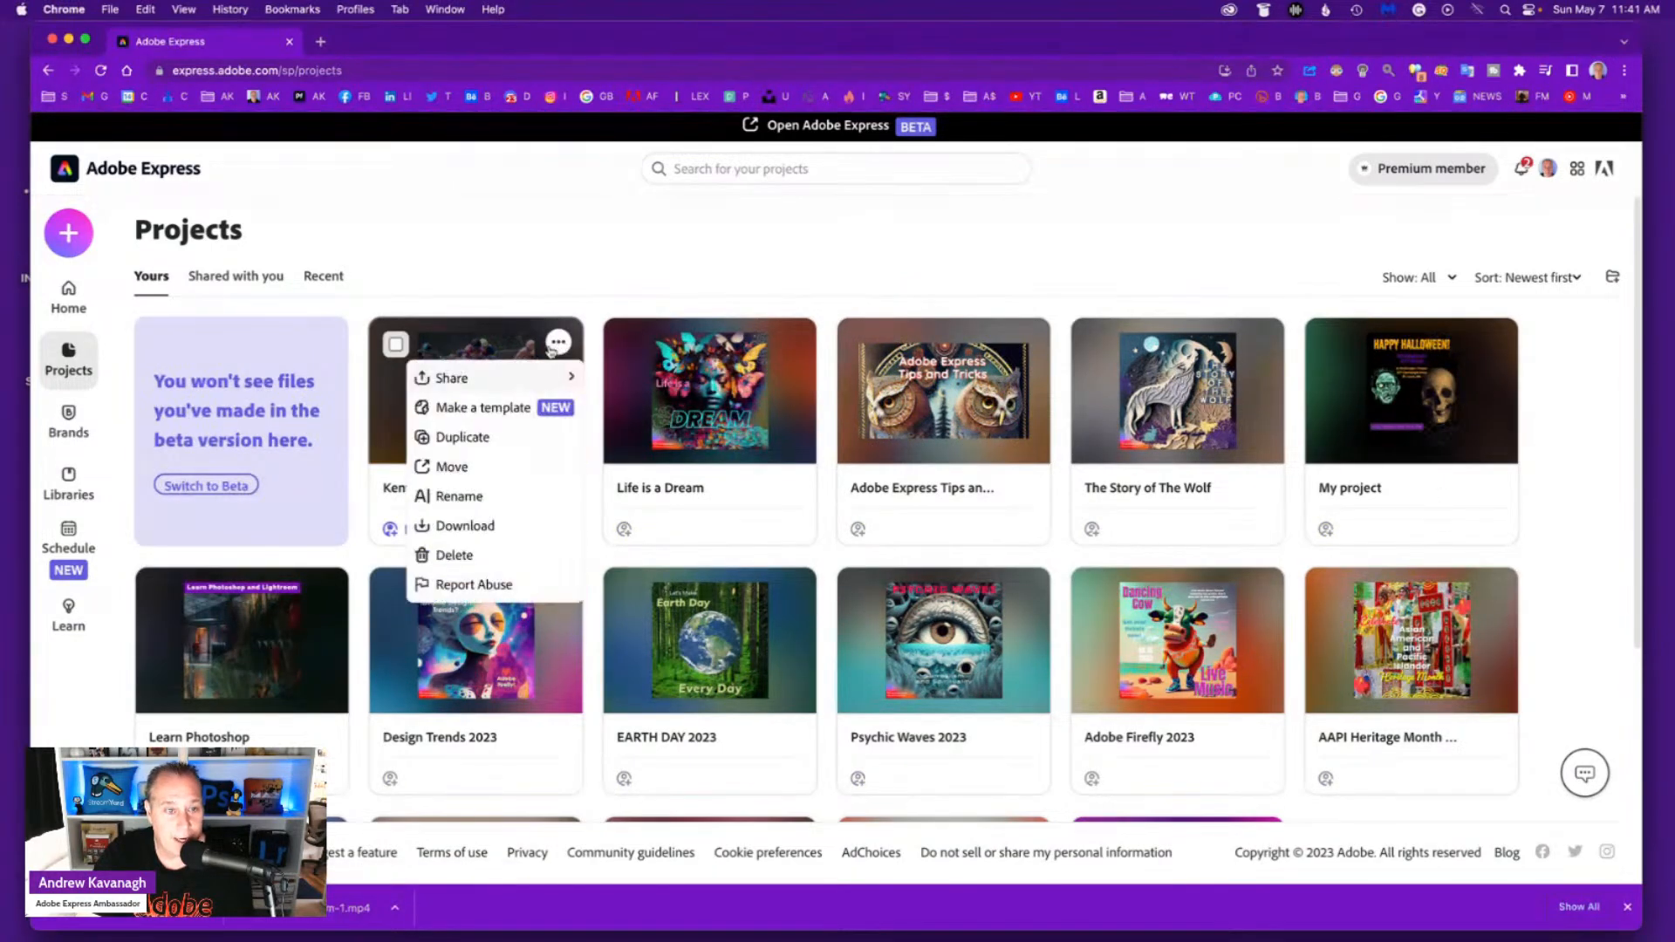
{"action": "left_click", "coordinate": [468, 440]}
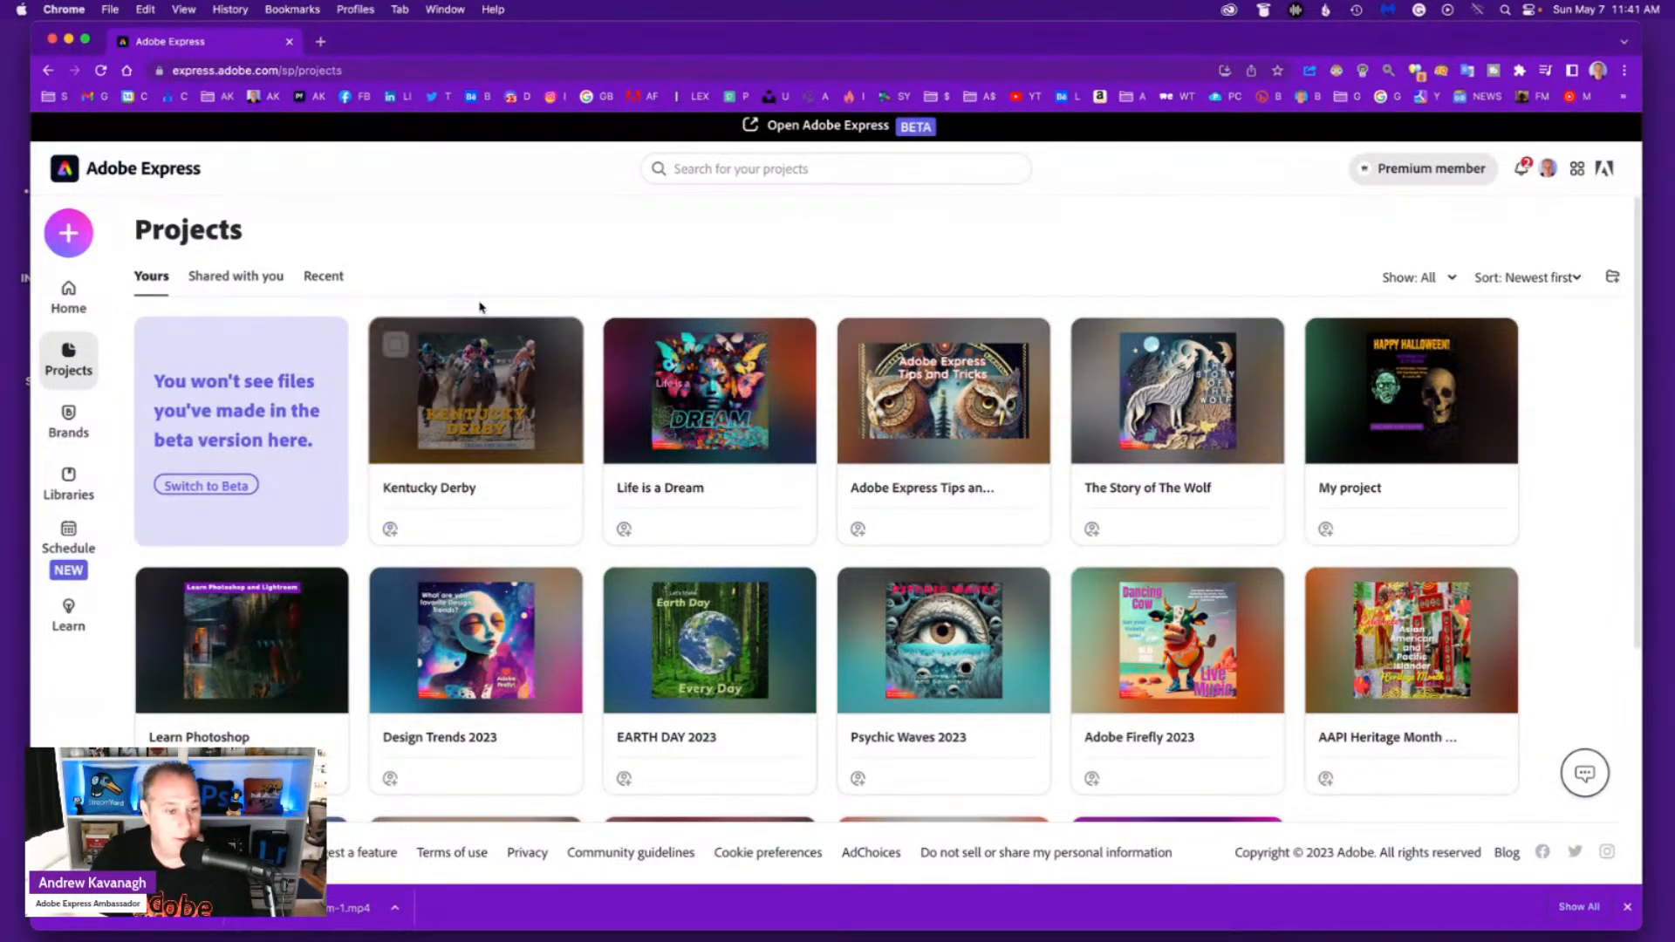
Return to the home page and browse the popular flyer templates through to the end of the row
{"action": "left_click", "coordinate": [70, 294]}
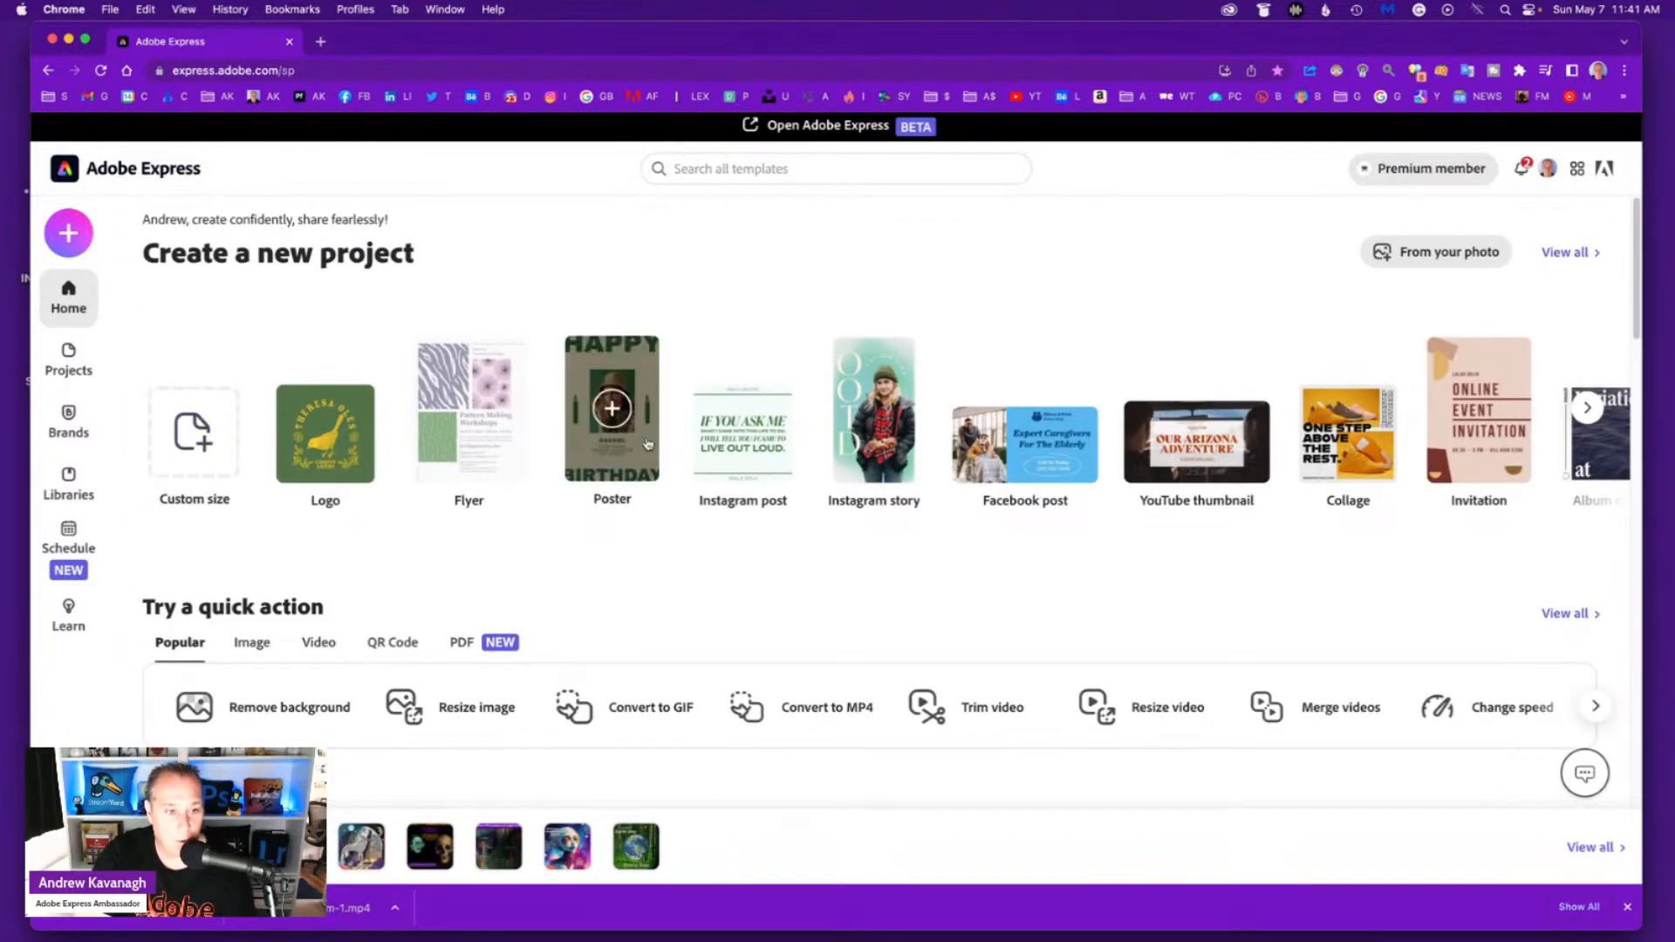
{"action": "scroll", "coordinate": [777, 535], "scroll_direction": "down", "scroll_amount": 10}
{"action": "scroll", "coordinate": [959, 546], "scroll_direction": "down", "scroll_amount": 13}
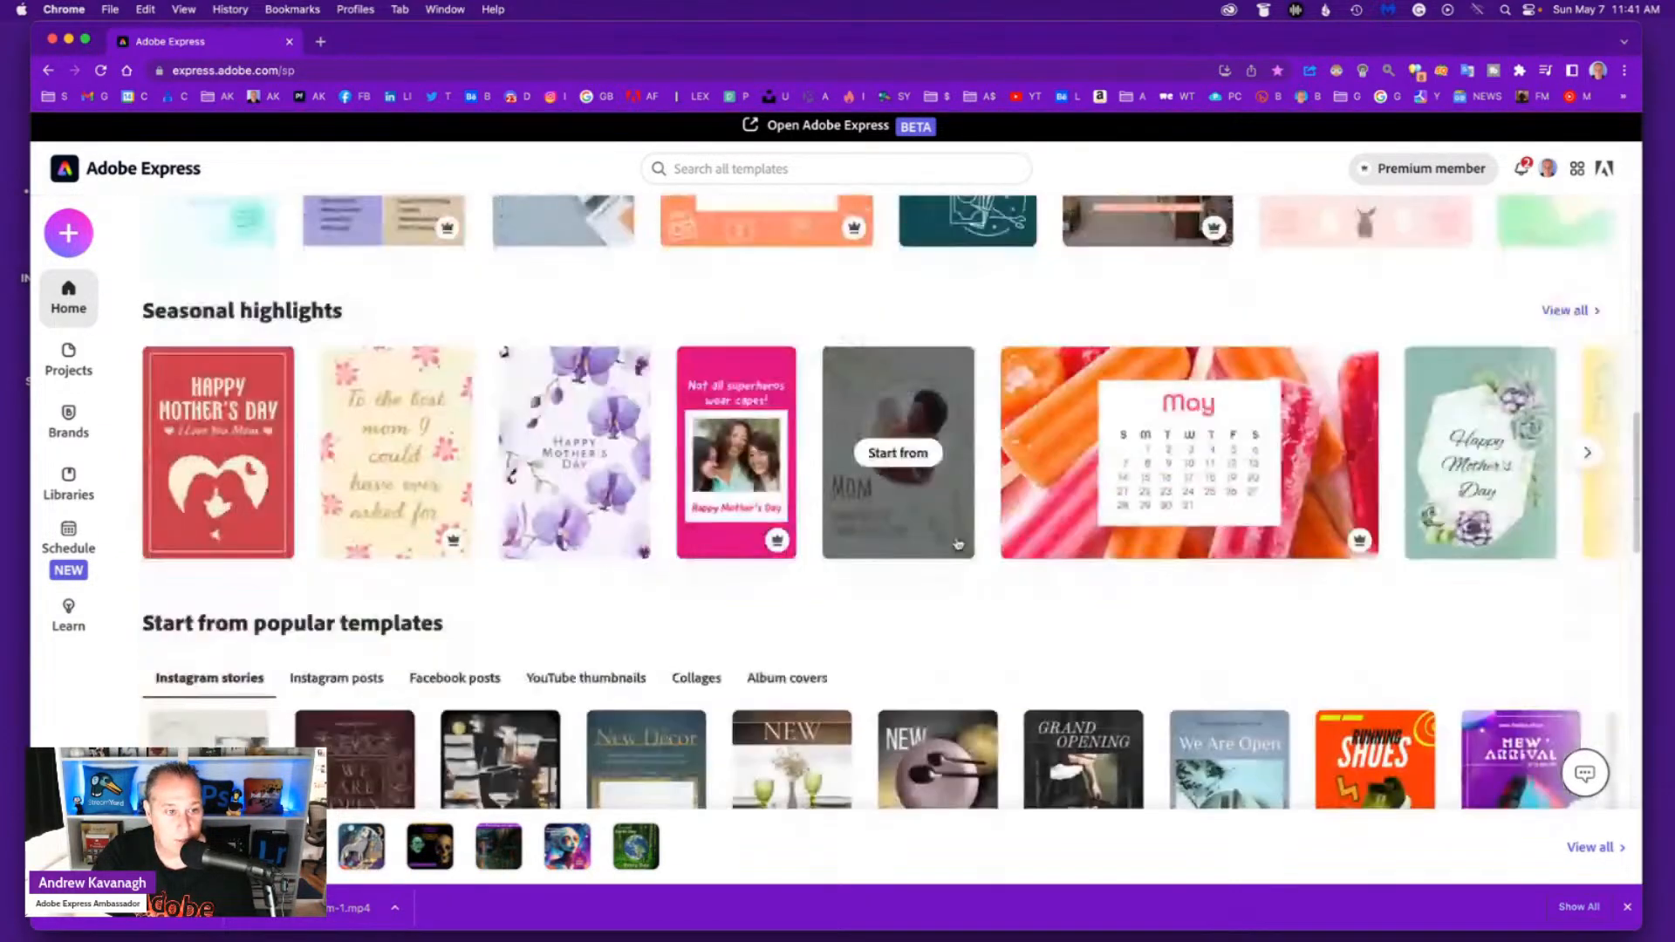
{"action": "scroll", "coordinate": [958, 547], "scroll_direction": "up", "scroll_amount": 4}
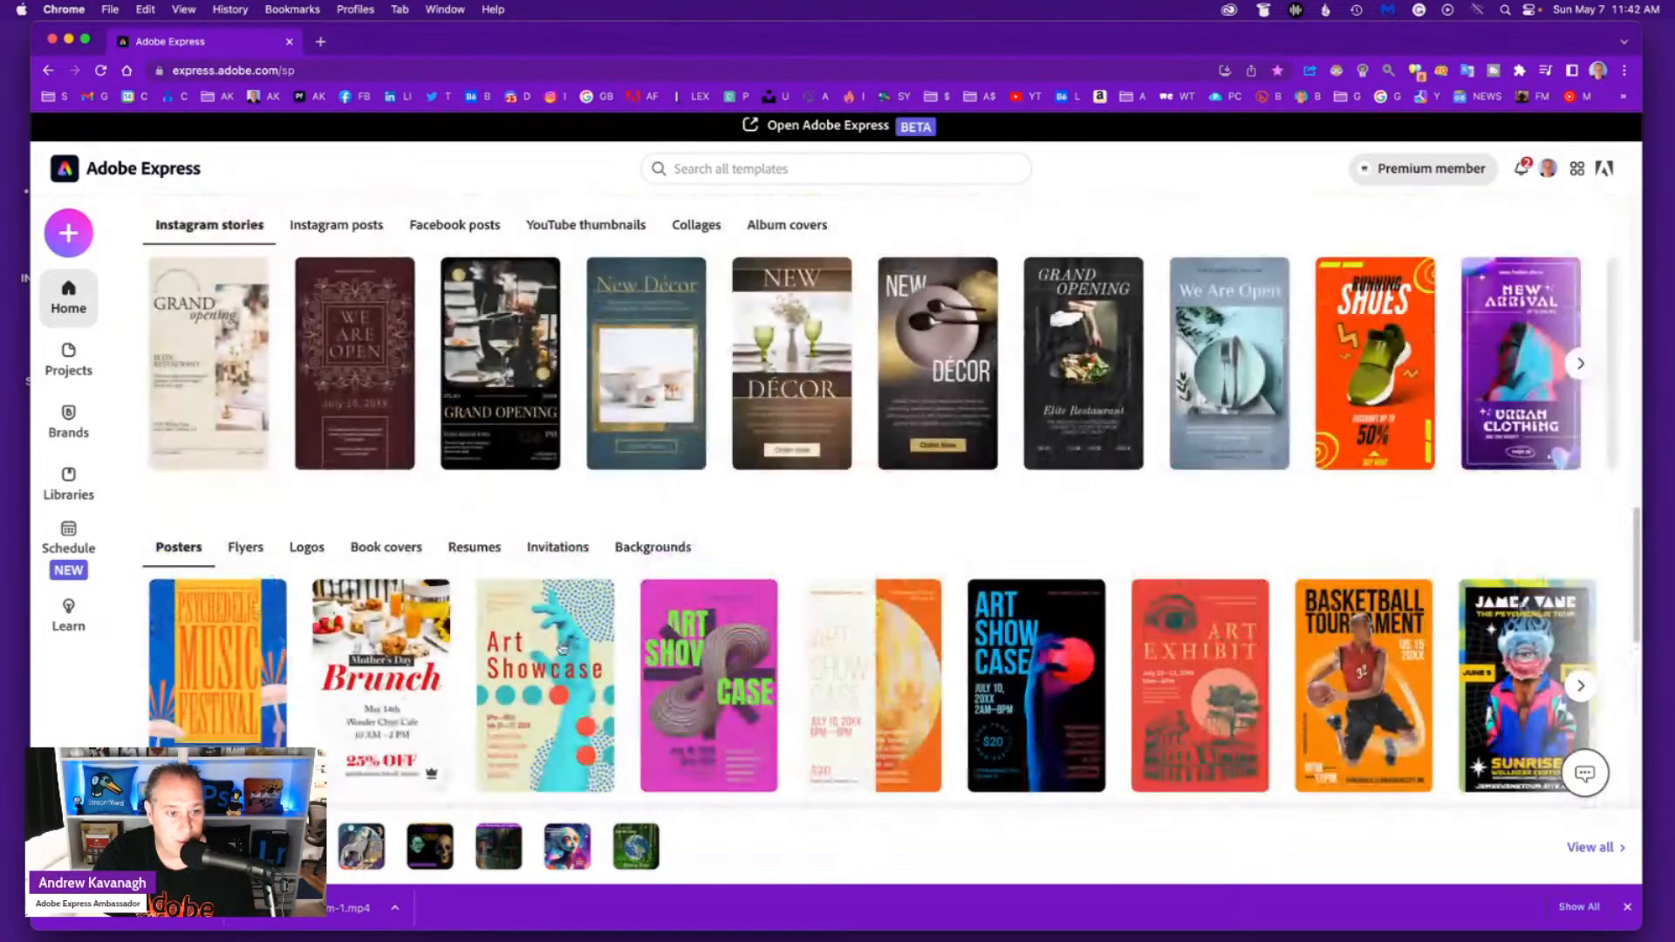
{"action": "left_click", "coordinate": [245, 547]}
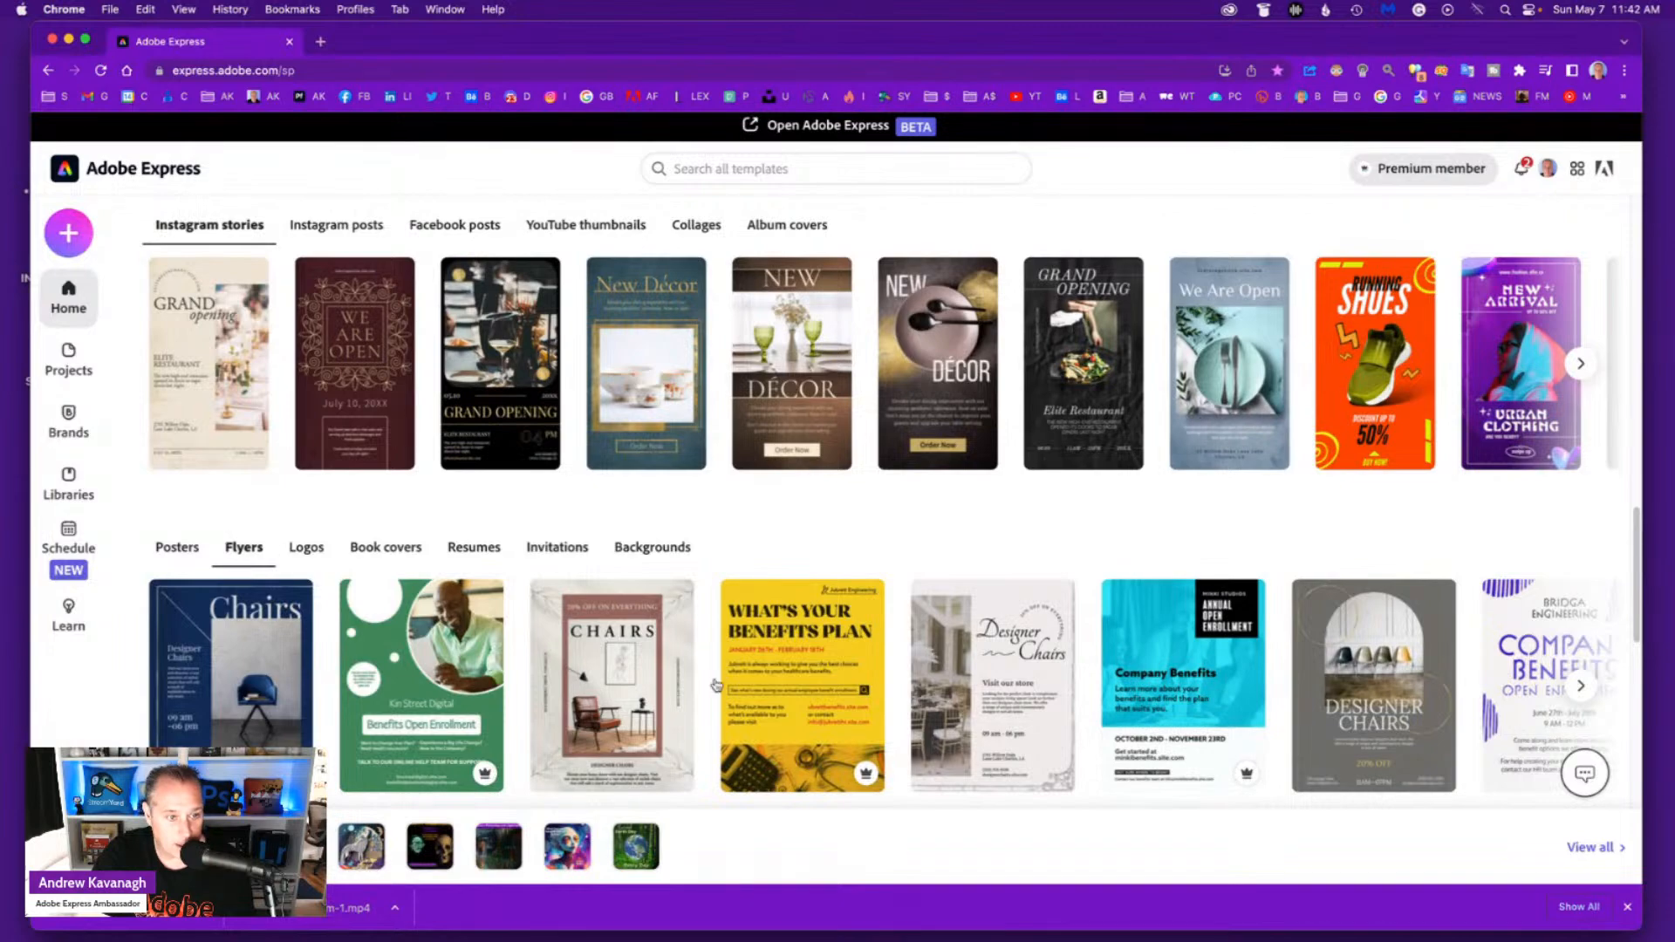
{"action": "scroll", "coordinate": [829, 698], "scroll_direction": "down", "scroll_amount": 3}
{"action": "scroll", "coordinate": [829, 697], "scroll_direction": "up", "scroll_amount": 2}
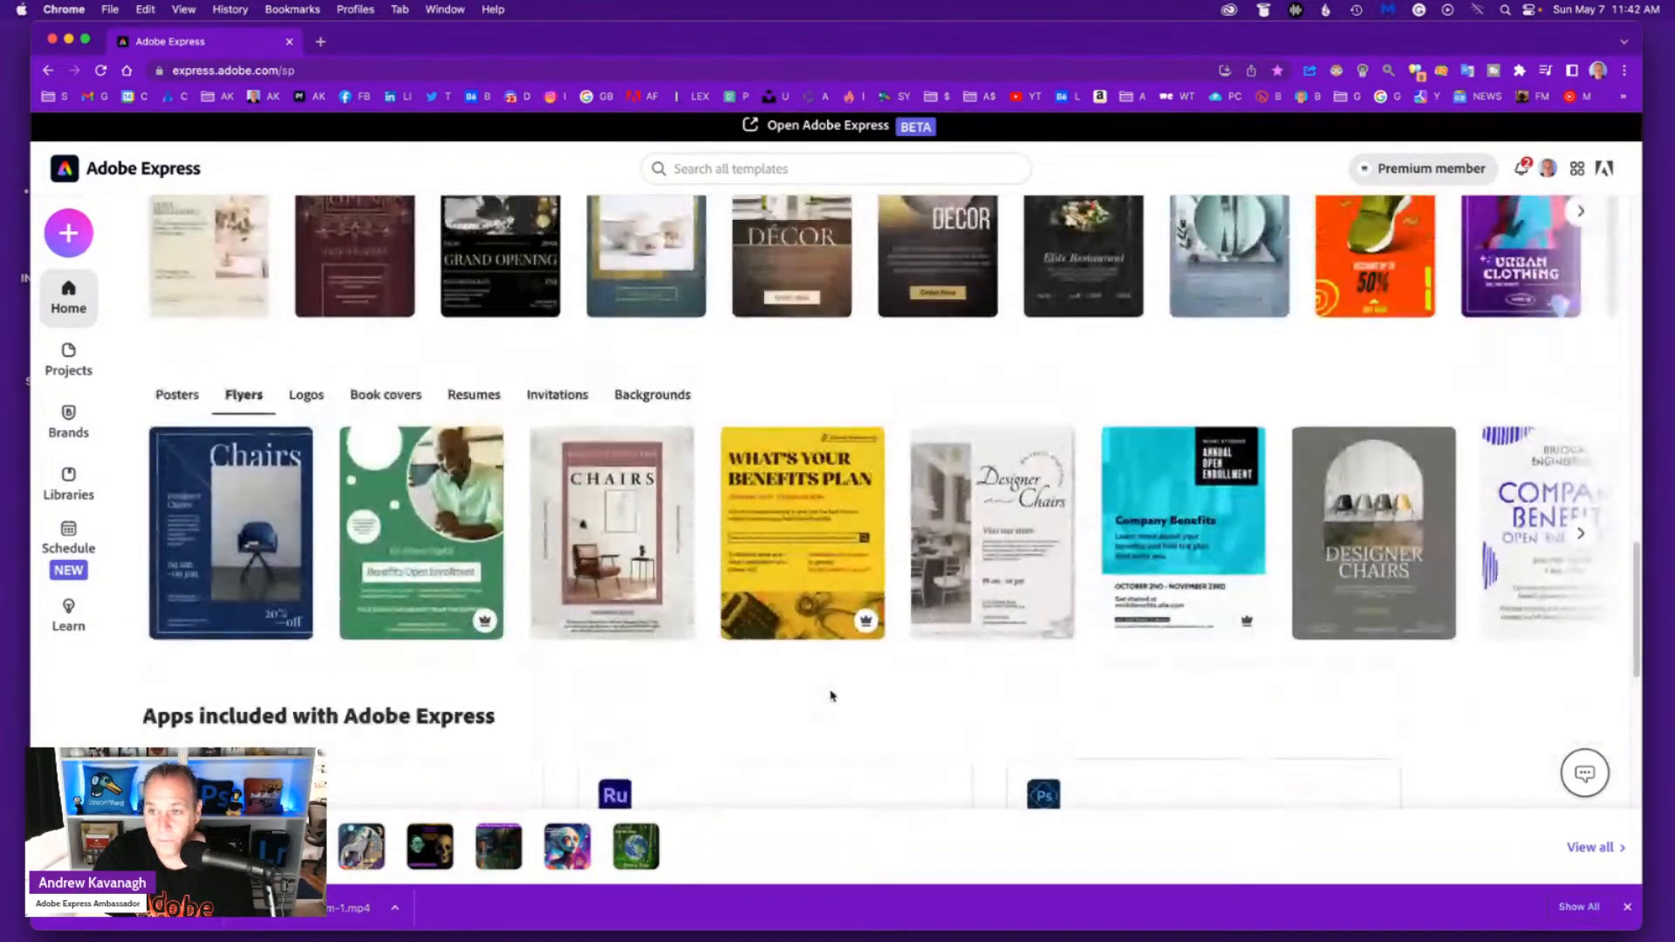
{"action": "scroll", "coordinate": [829, 697], "scroll_direction": "down", "scroll_amount": 1}
{"action": "left_click", "coordinate": [1587, 504]}
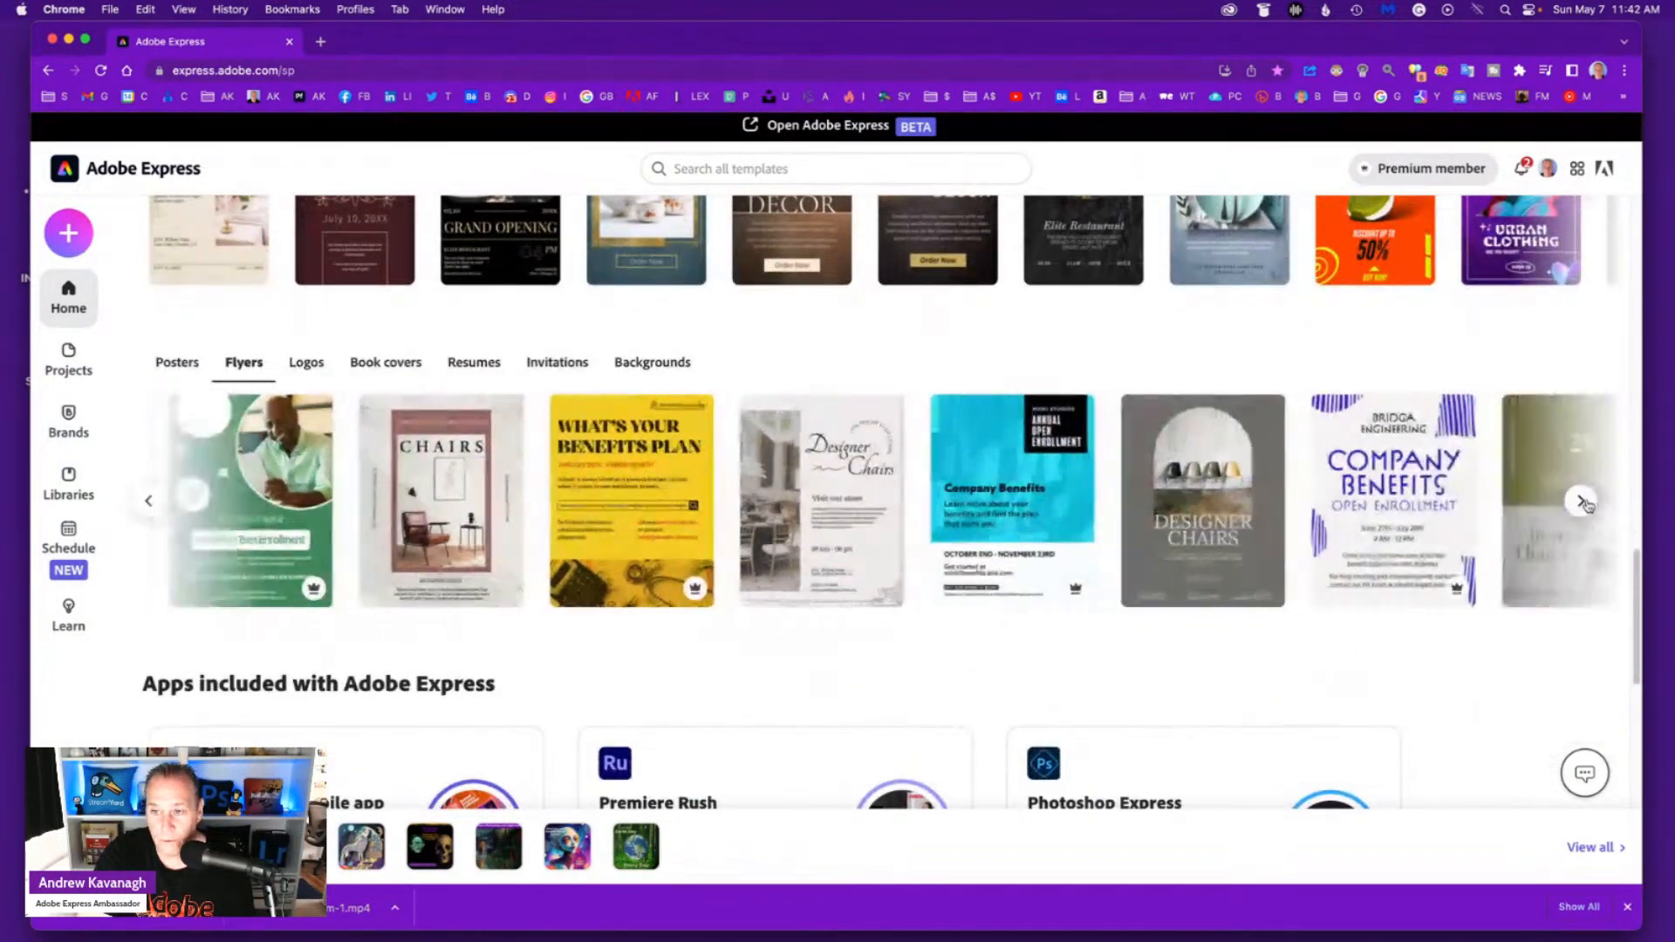
{"action": "left_click", "coordinate": [1583, 504]}
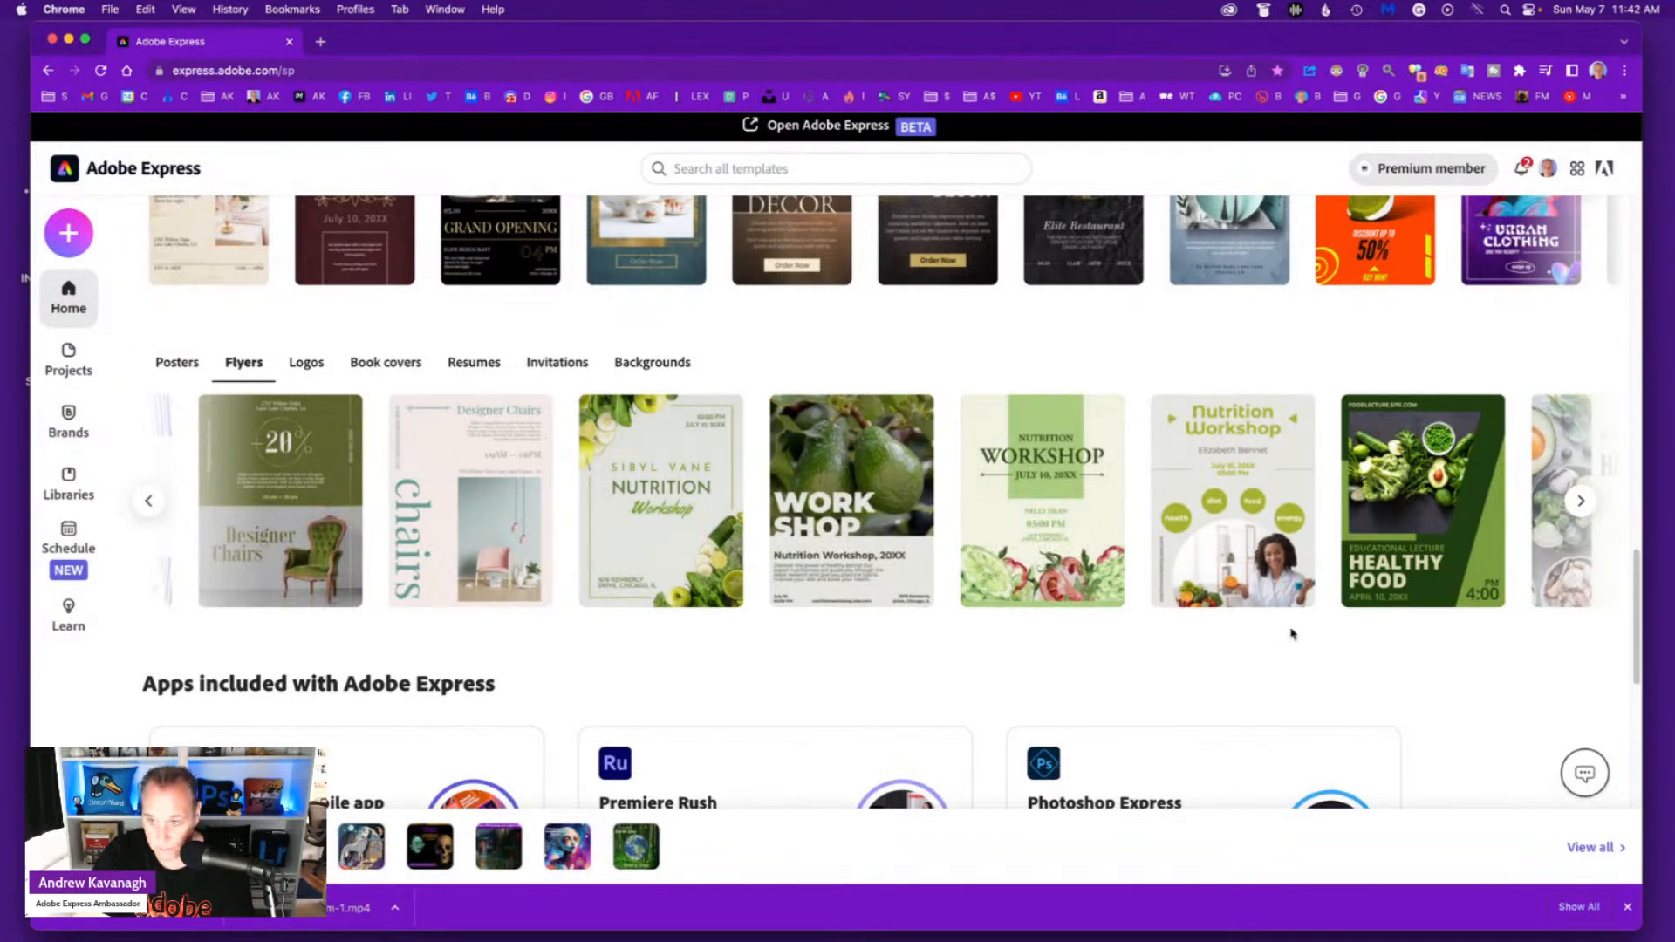
{"action": "left_click", "coordinate": [1580, 501]}
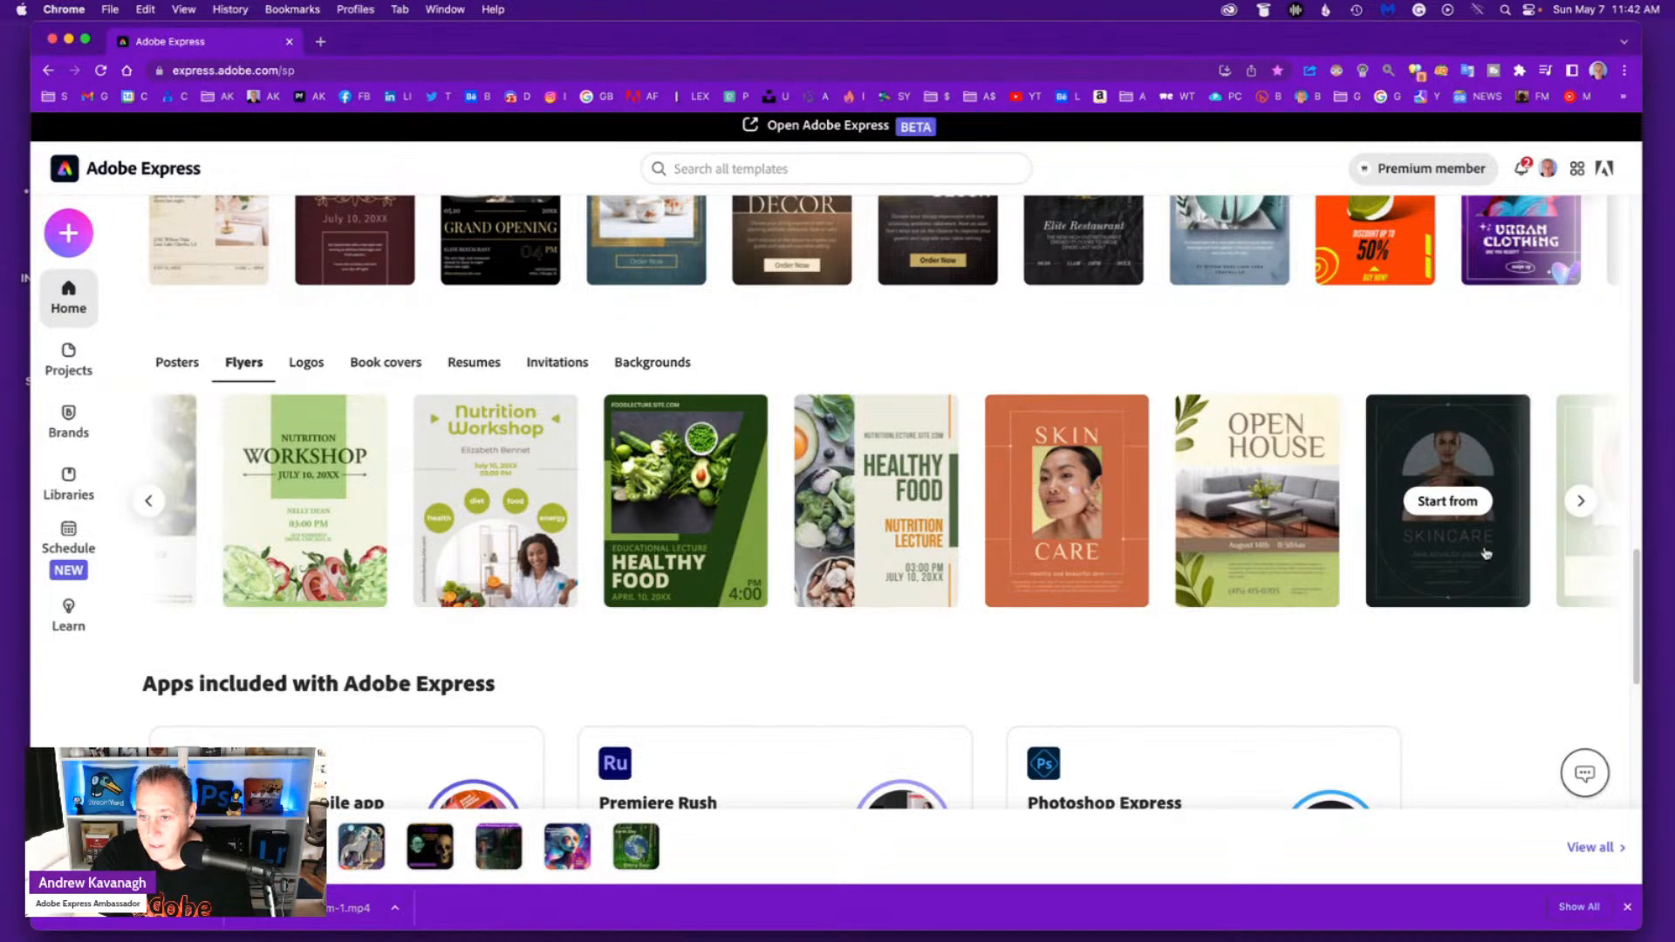
{"action": "left_click", "coordinate": [1580, 501]}
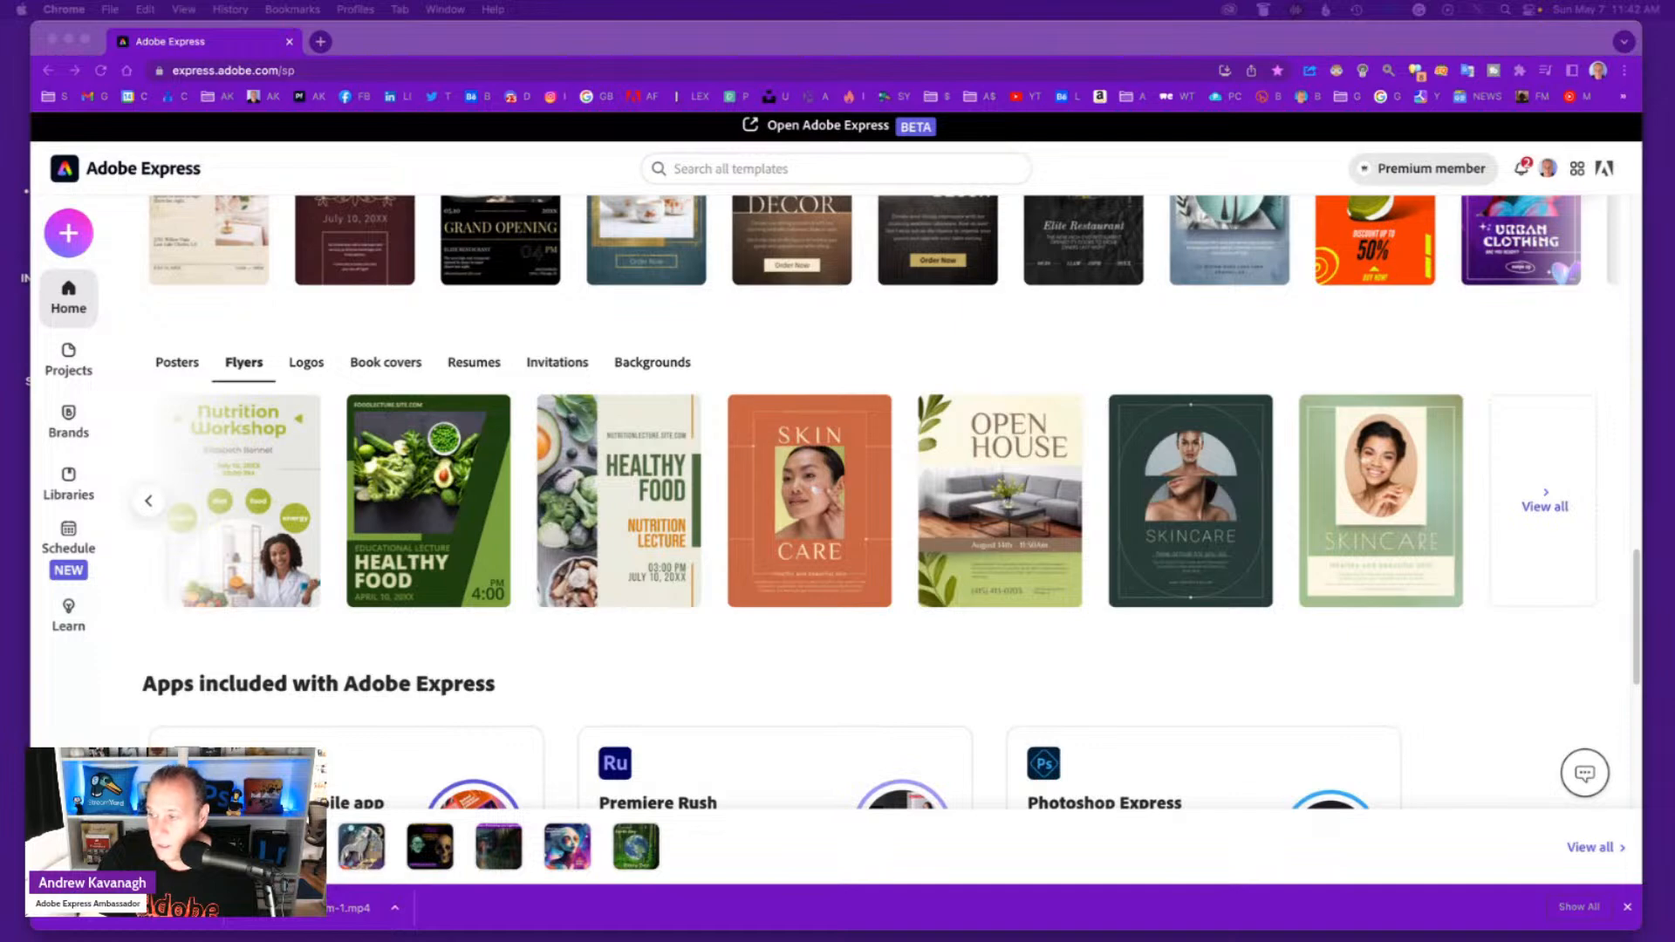
Open the "Life is a Dream" design from the saved projects
{"action": "left_click", "coordinate": [67, 370]}
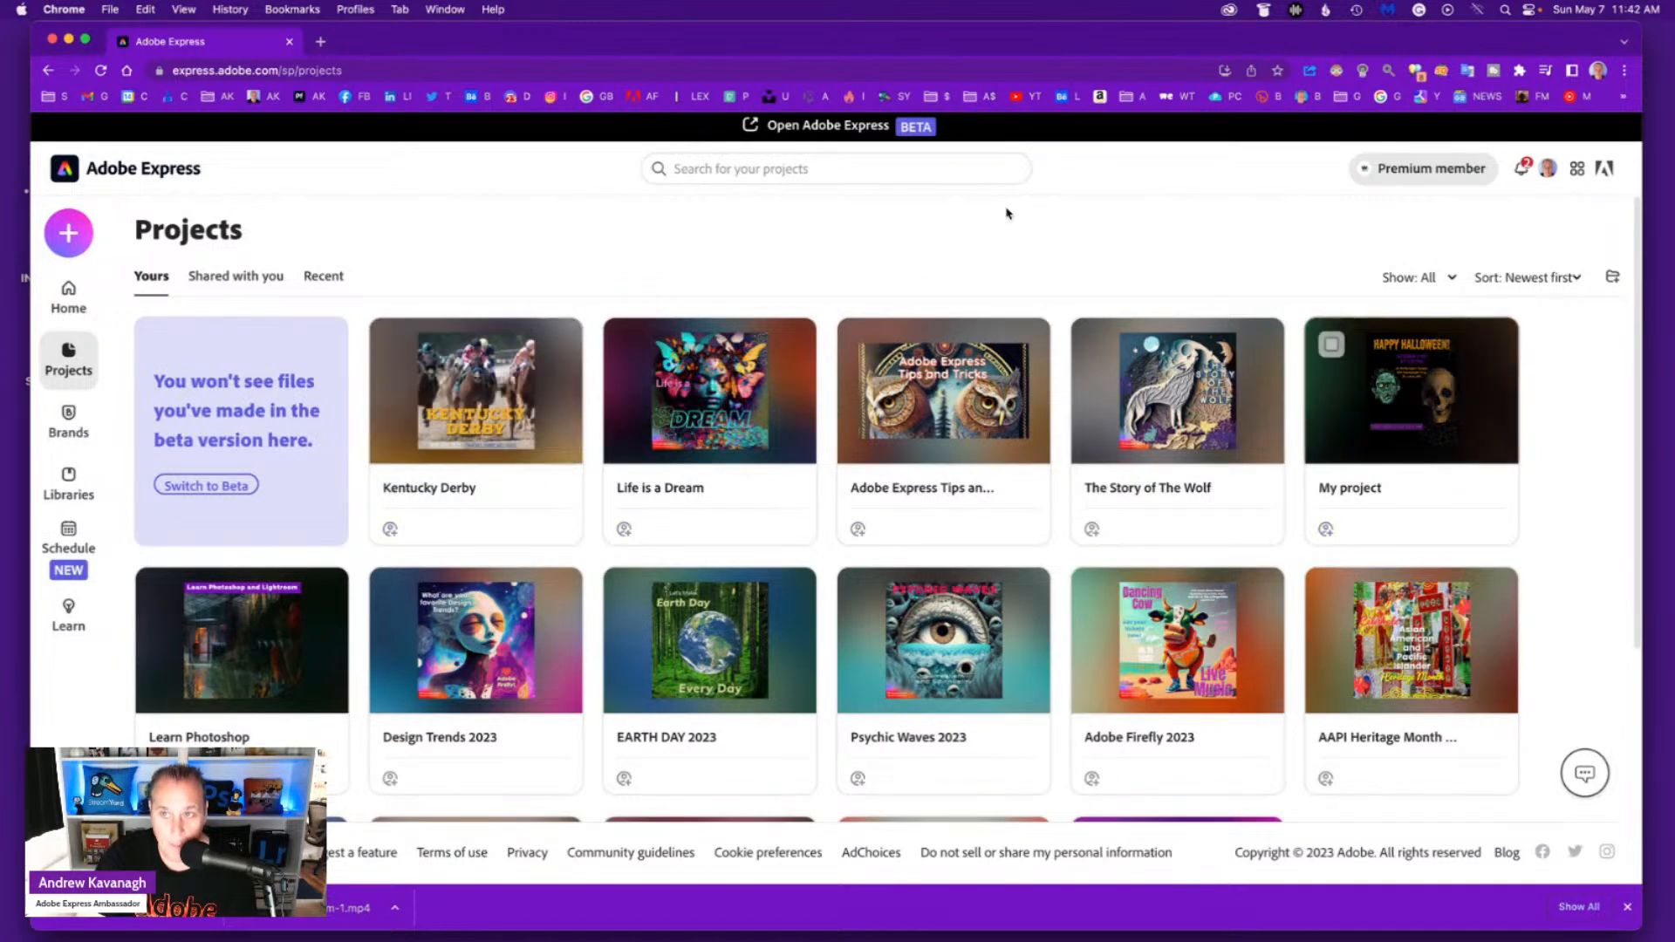
{"action": "left_click", "coordinate": [66, 295]}
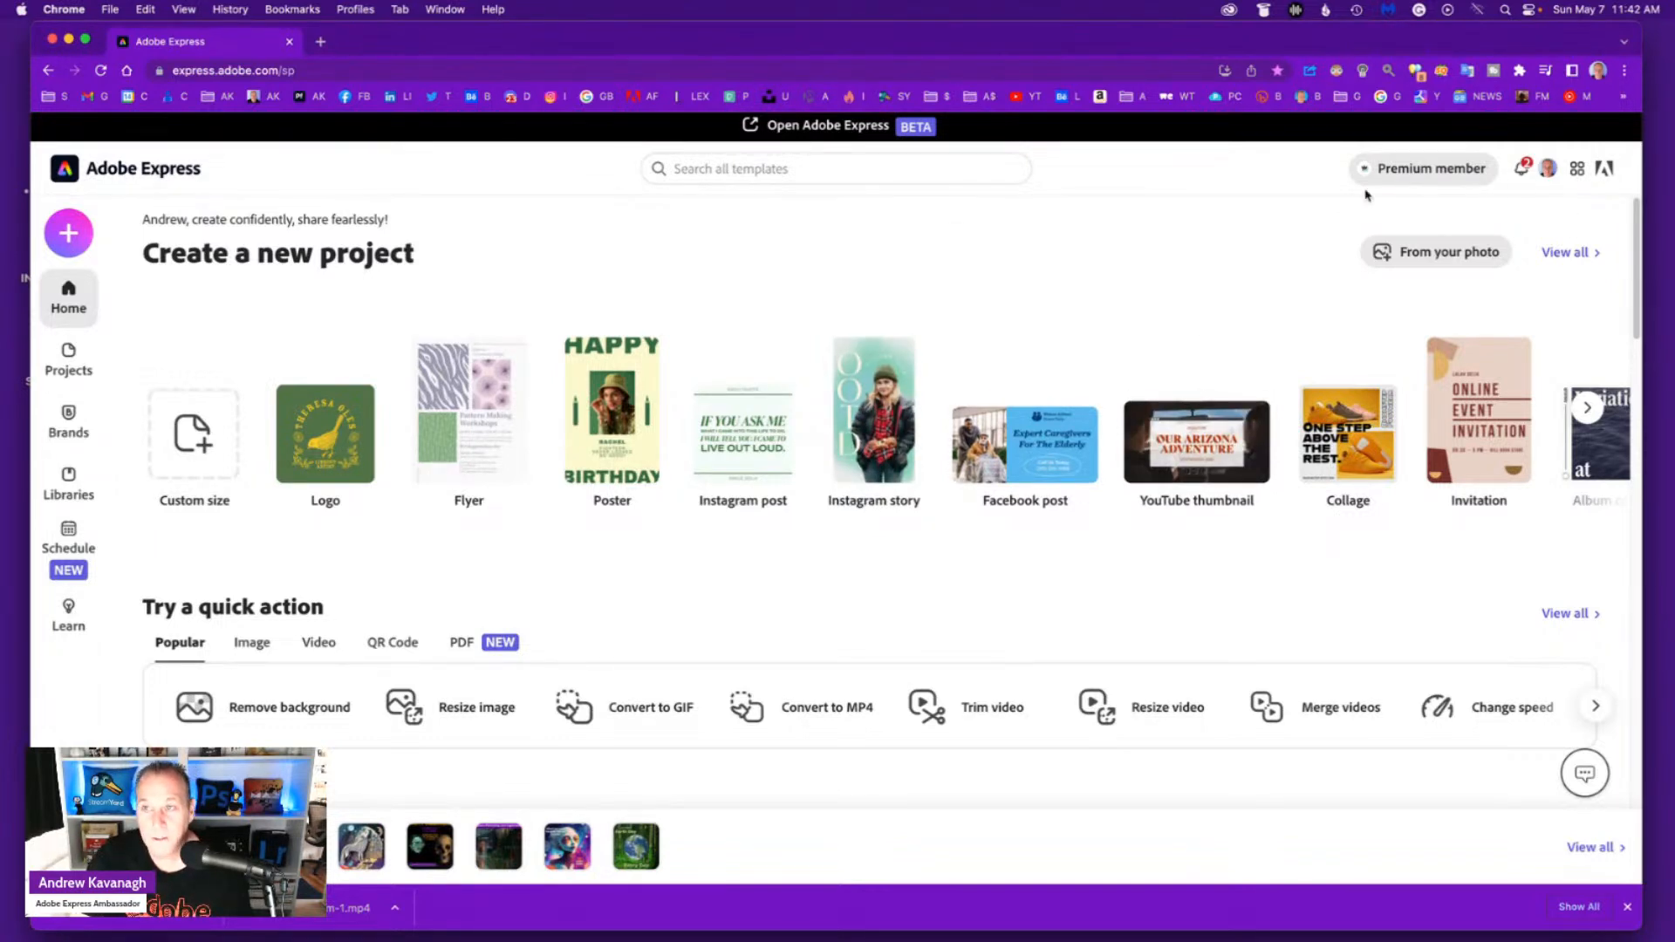
{"action": "left_click", "coordinate": [72, 363]}
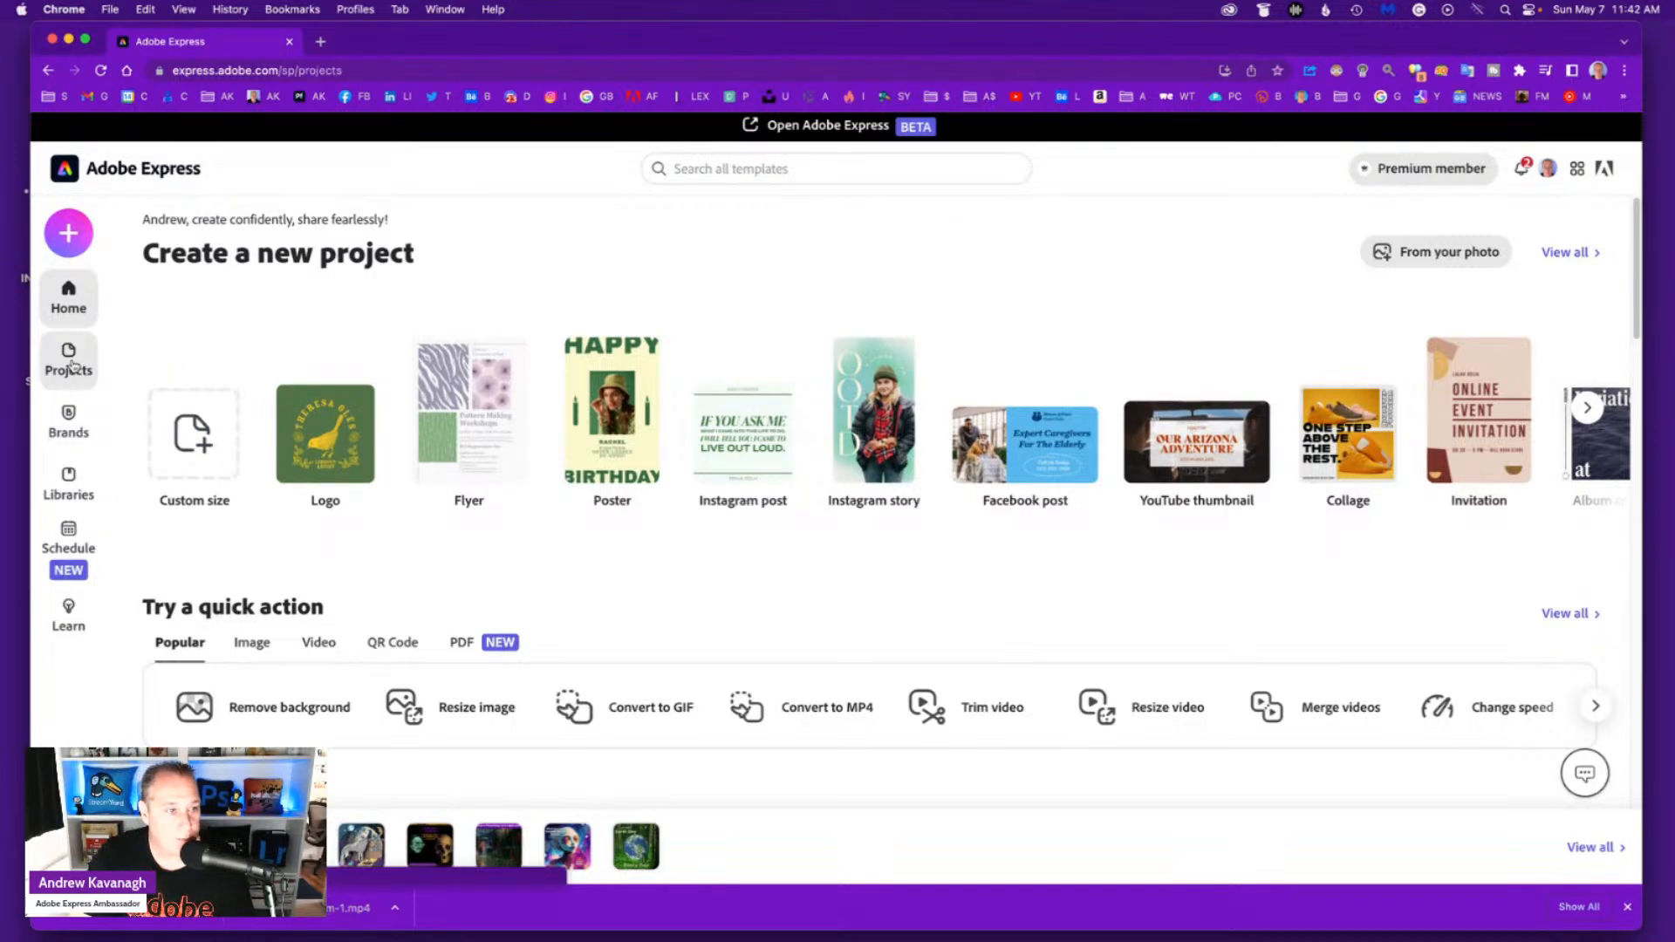
{"action": "left_click", "coordinate": [737, 422]}
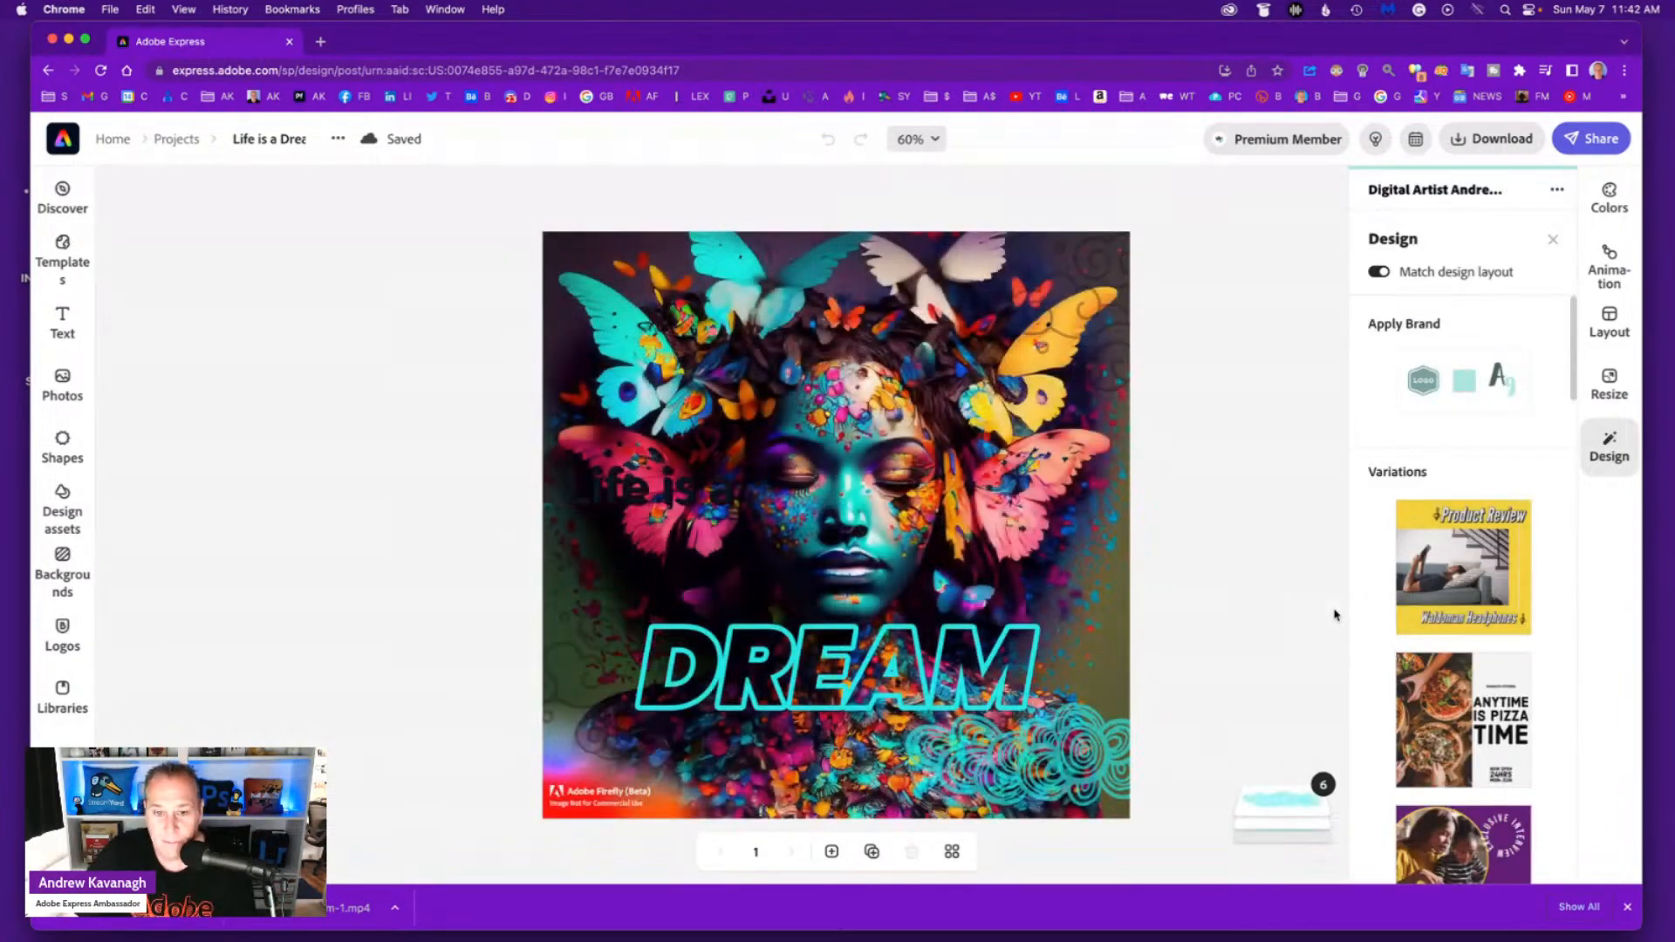
Remove the colour shuffle text animation from the design by setting its animation to None
{"action": "left_click", "coordinate": [1603, 281]}
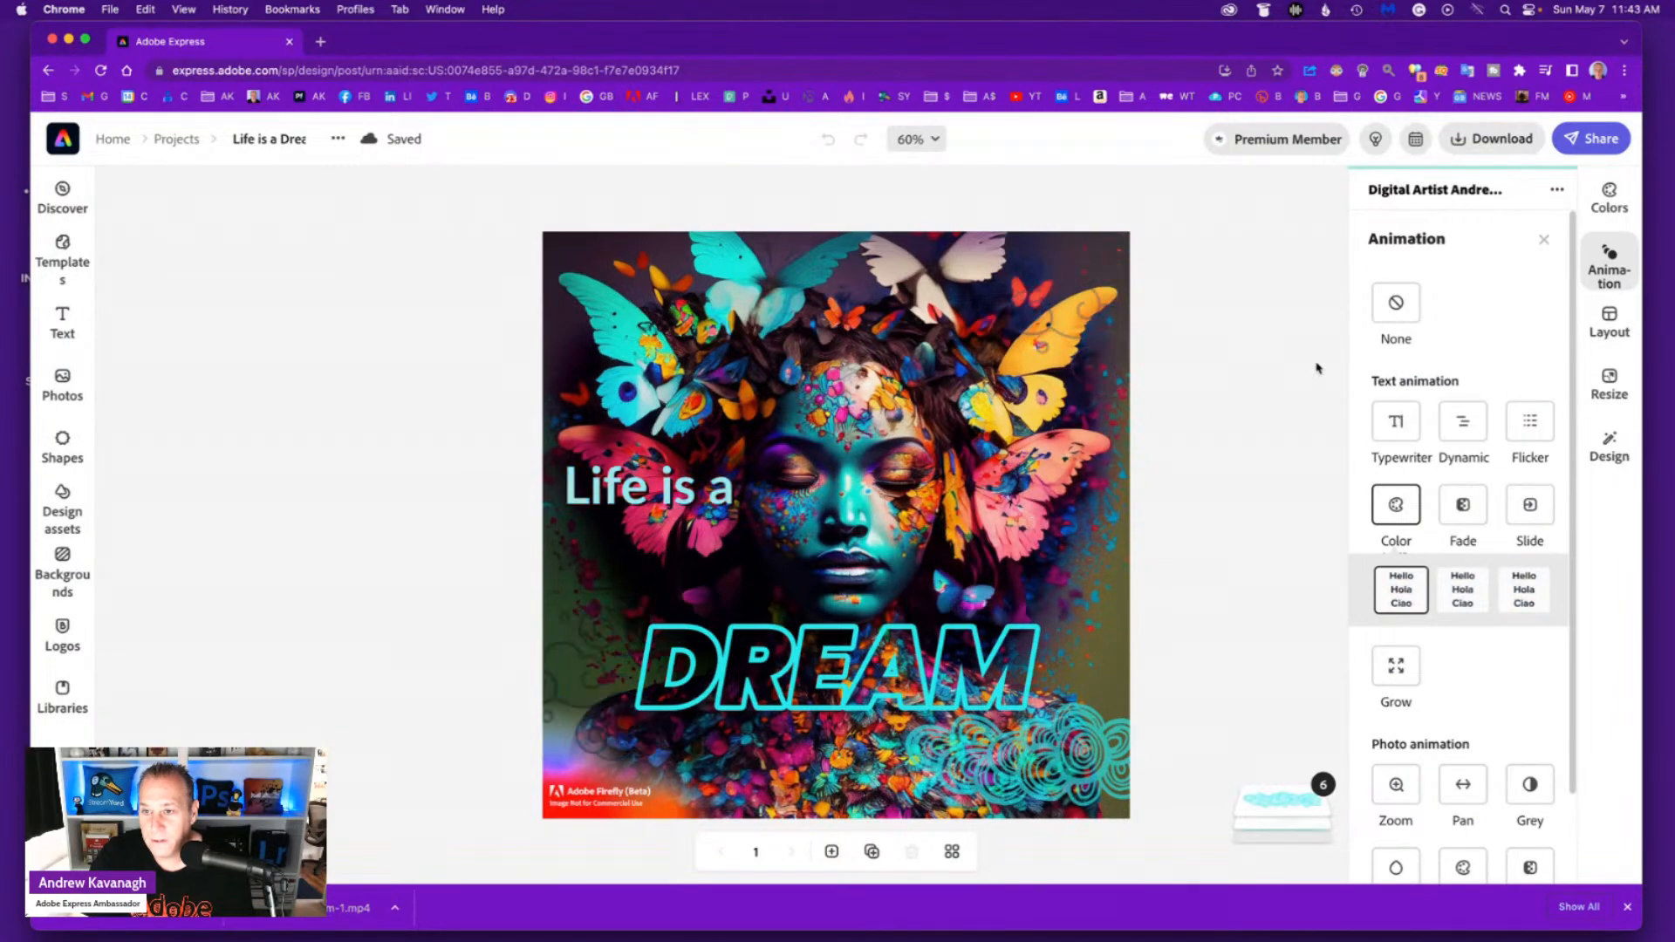
{"action": "left_click", "coordinate": [1396, 305]}
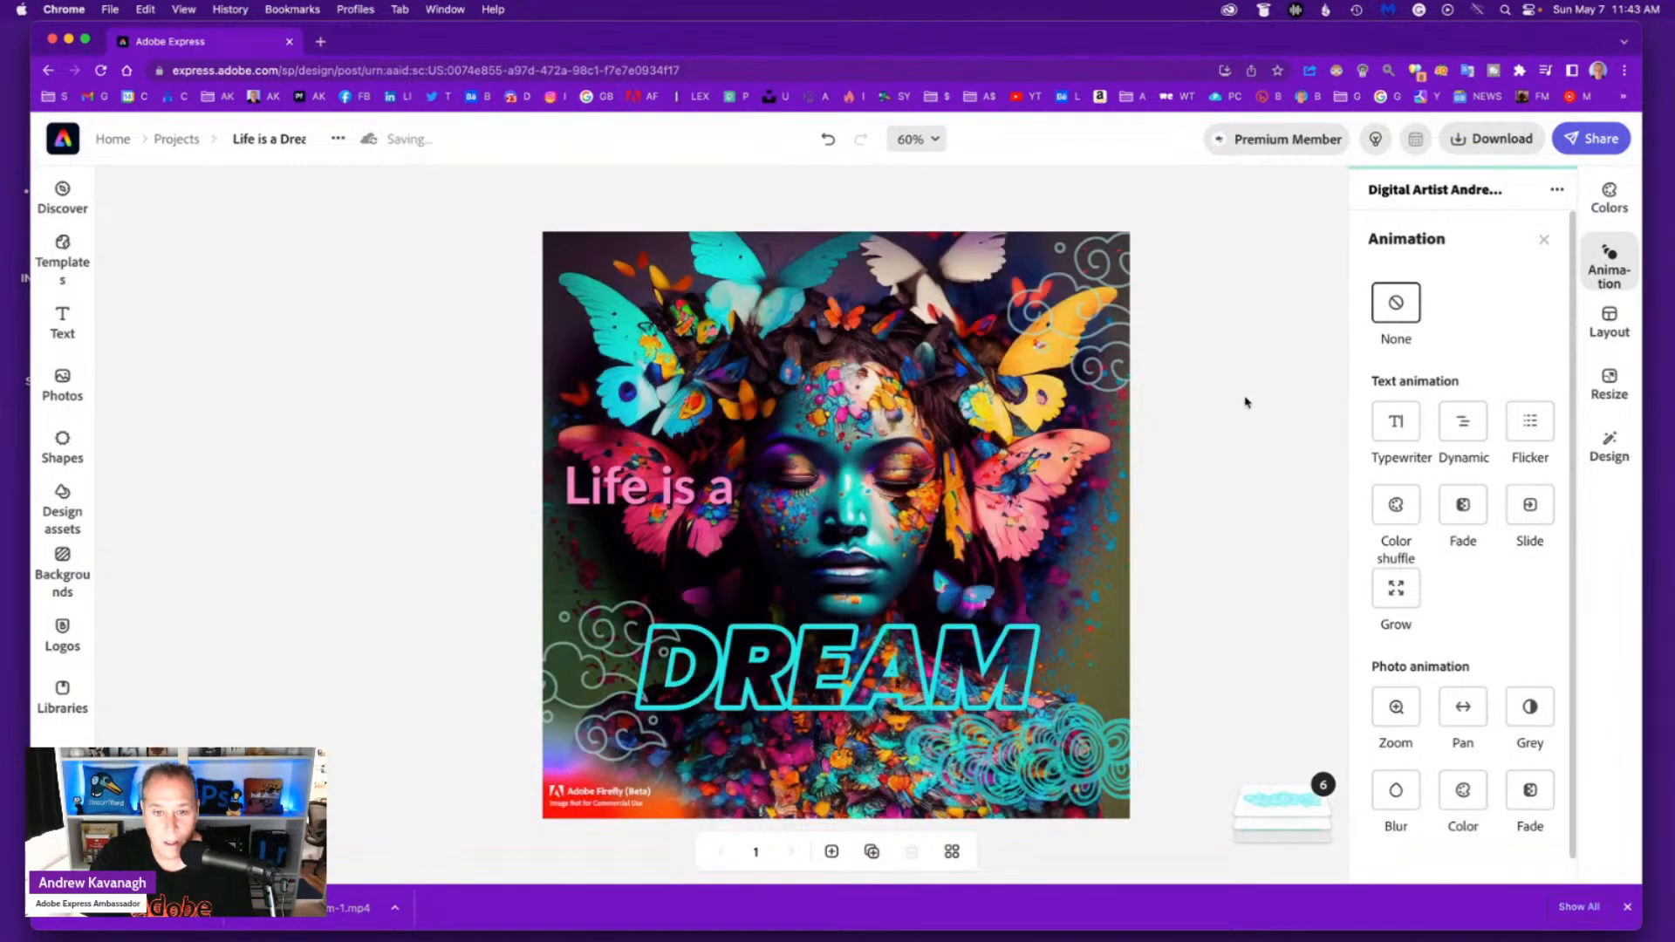
{"action": "left_click", "coordinate": [1246, 402]}
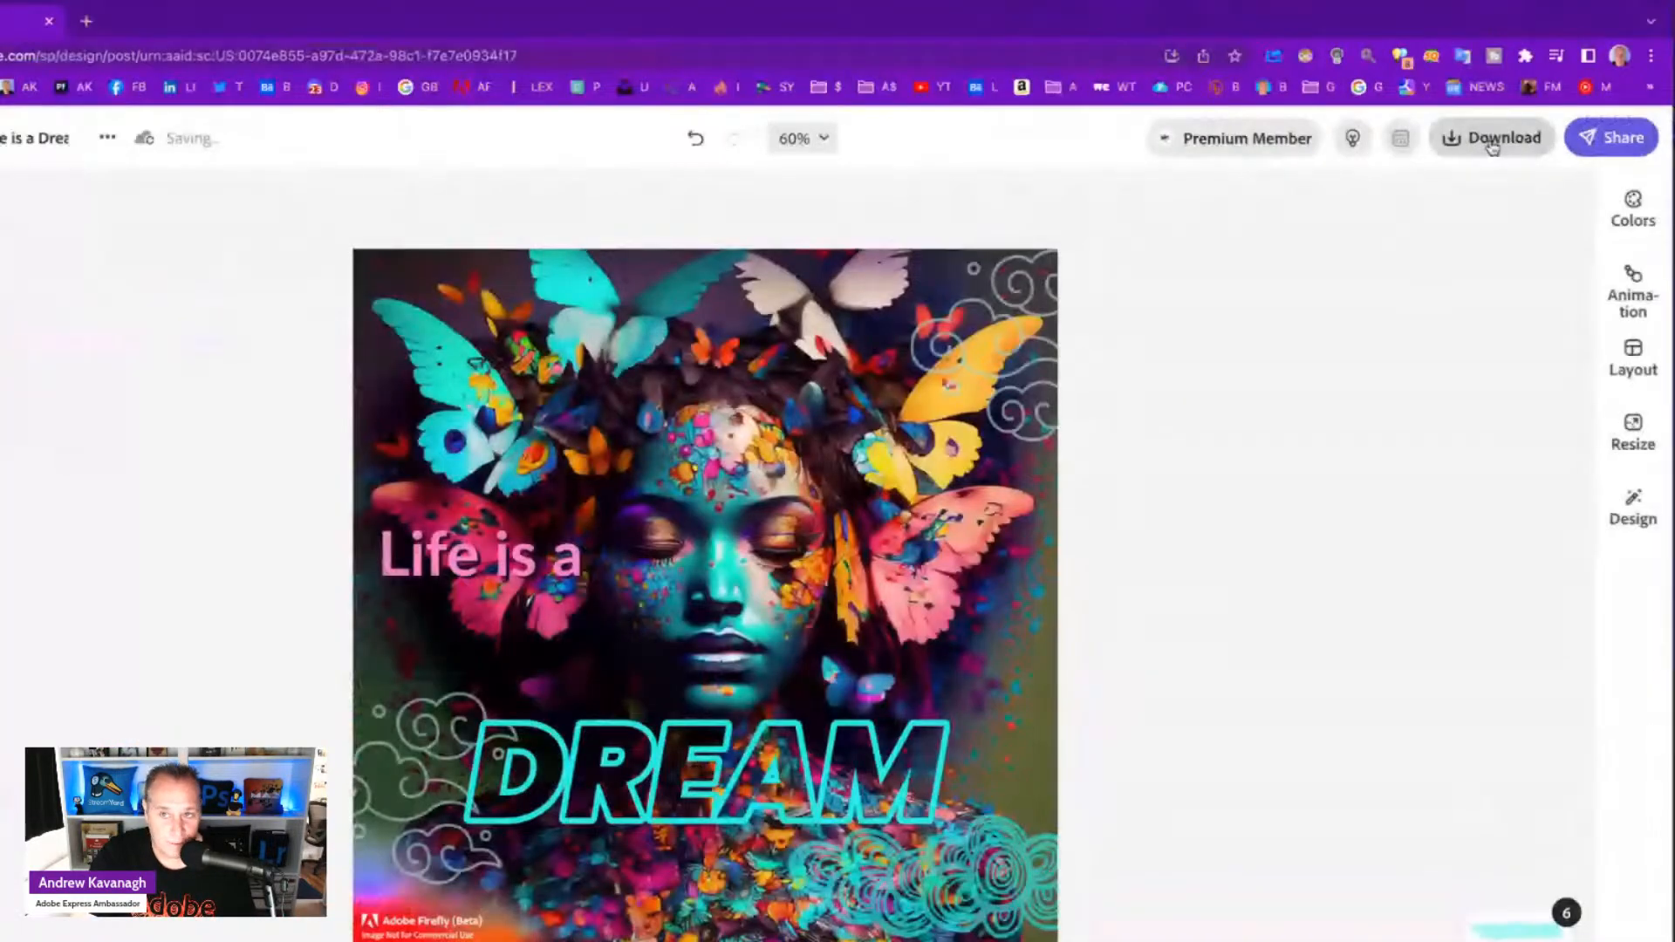
Check the download file types and the project's duplicate and rename options, then dismiss them without choosing any
{"action": "left_click", "coordinate": [1493, 142]}
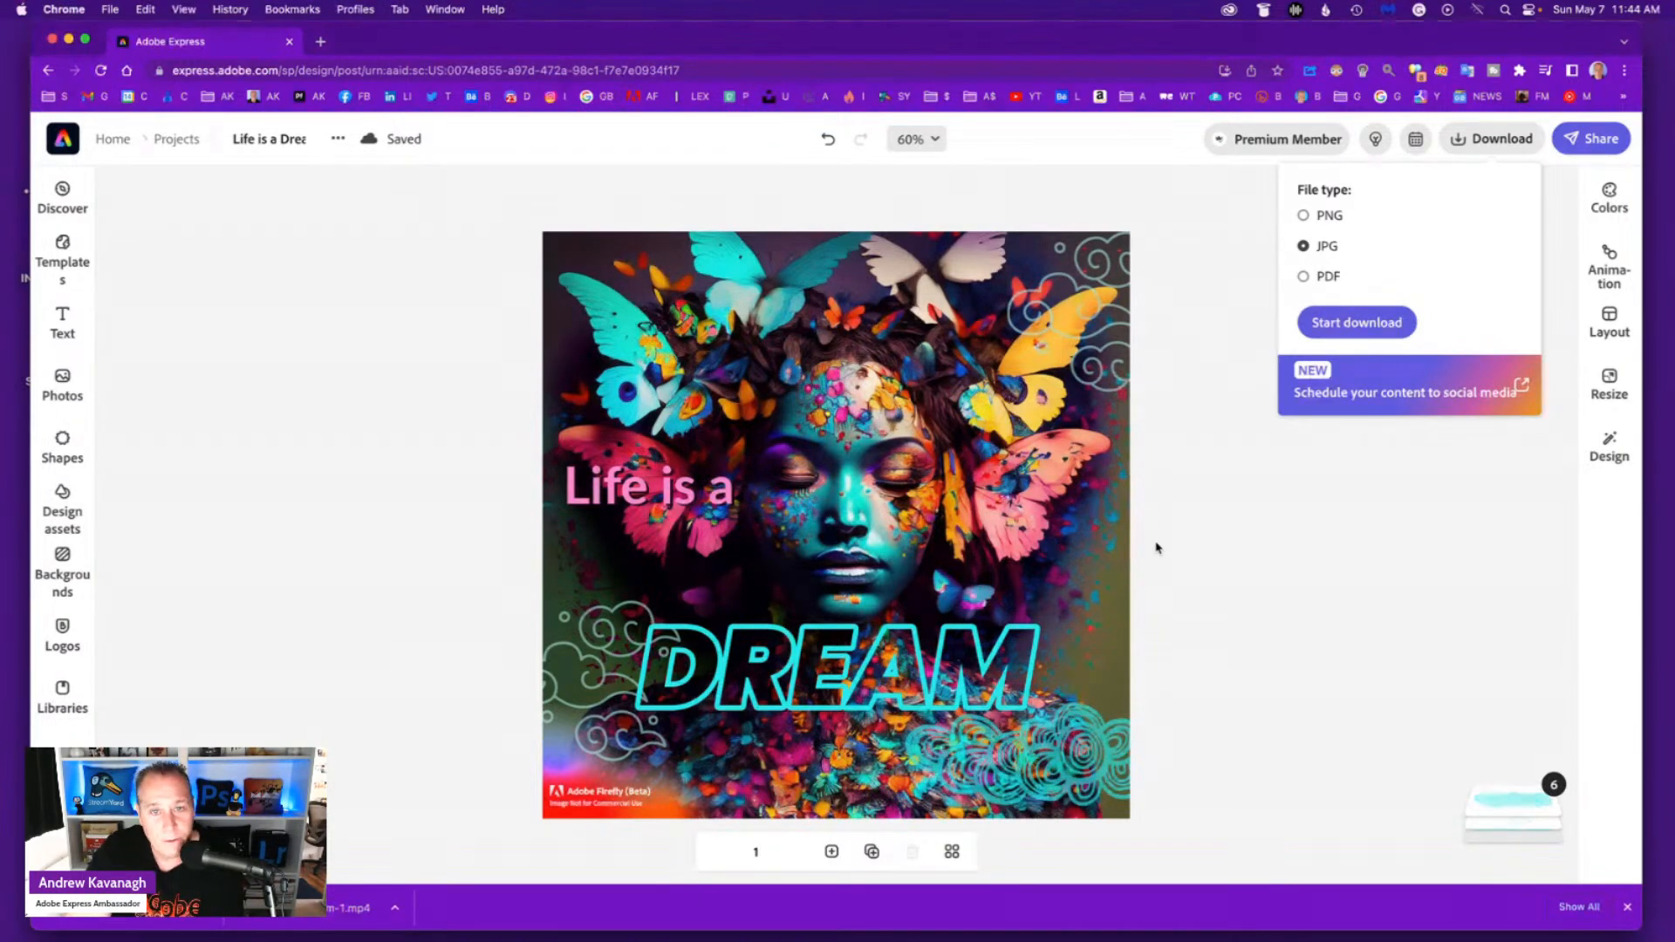
{"action": "left_click", "coordinate": [338, 140]}
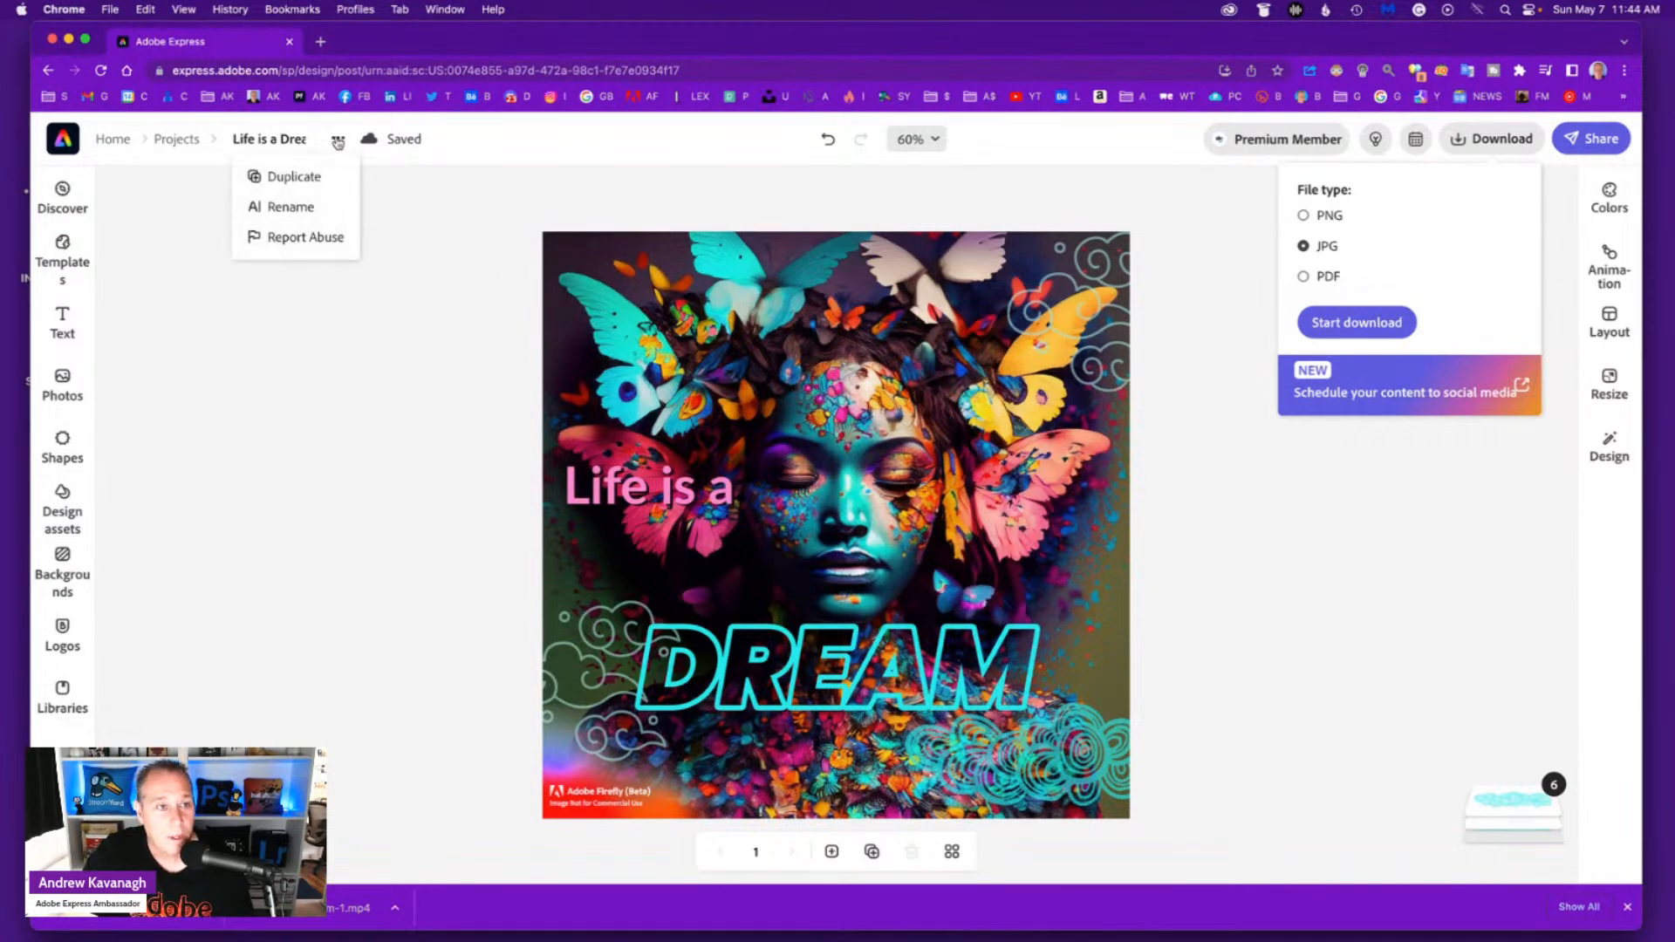
{"action": "left_click", "coordinate": [425, 231]}
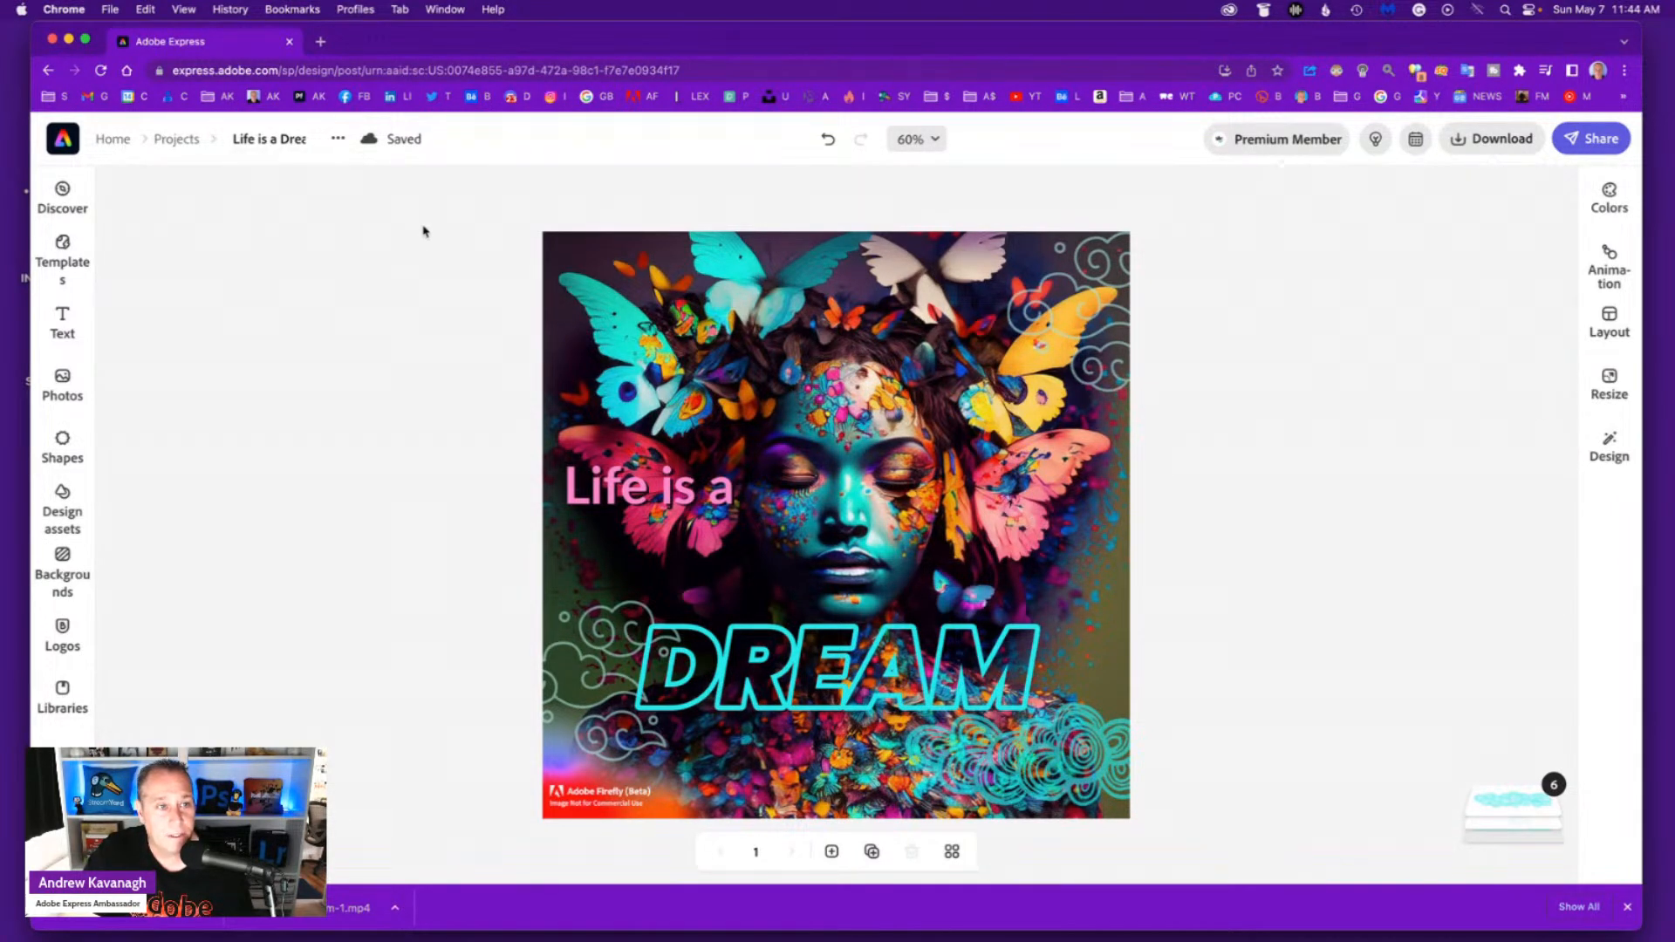